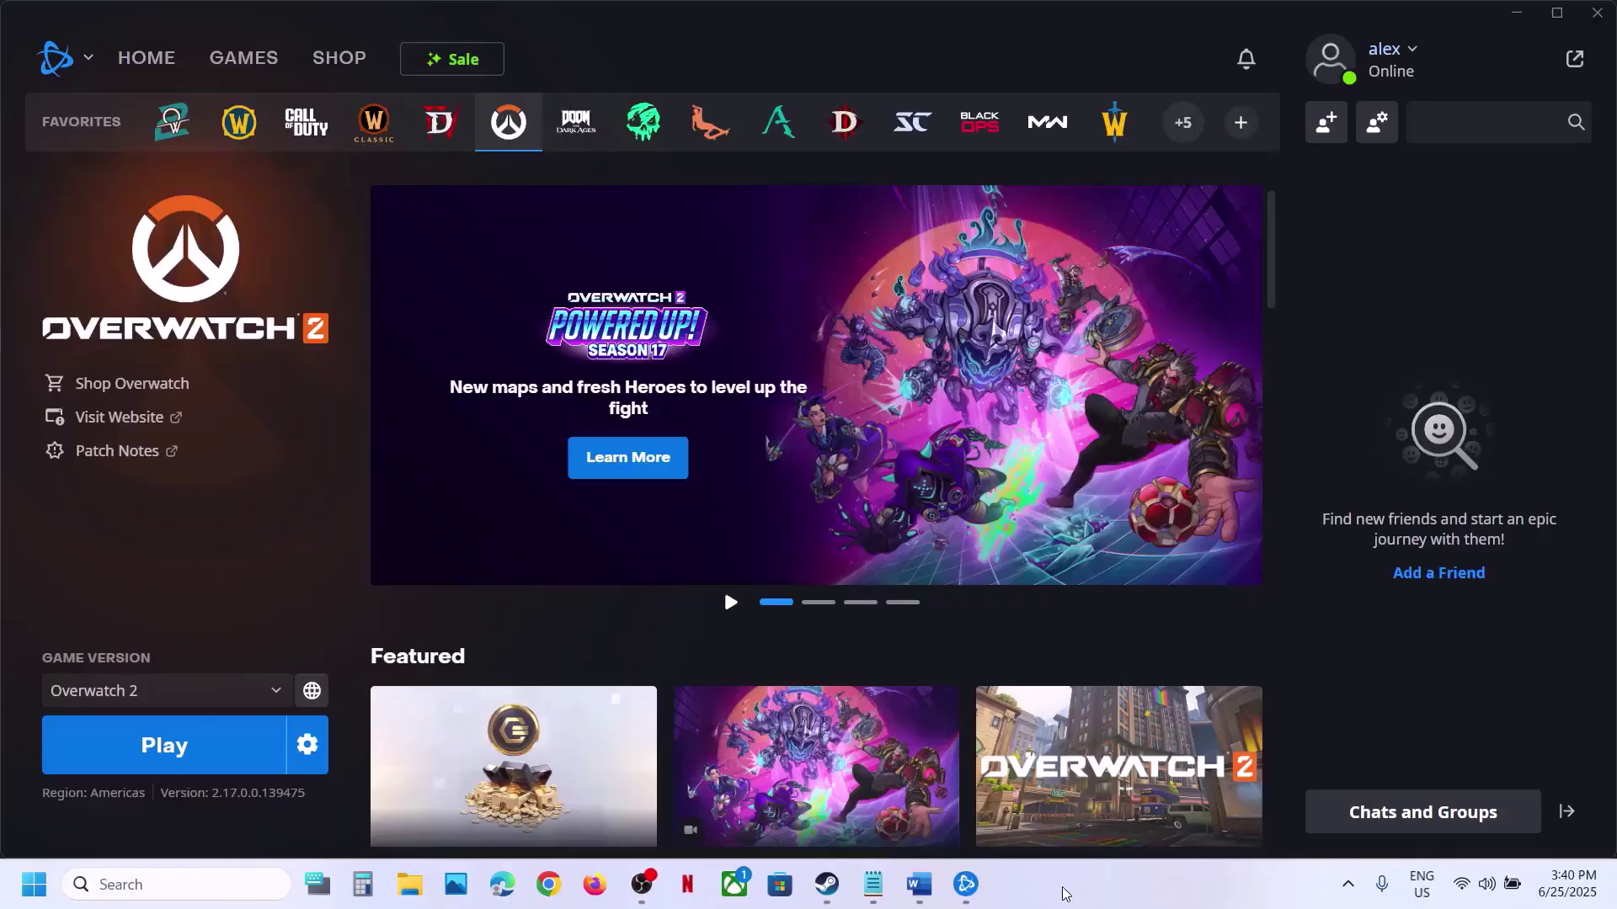
Step: Bring up the Windows power options containing Restart, and switch to the Overwatch 2 library page in Steam
left_click(38, 885)
left_click(612, 811)
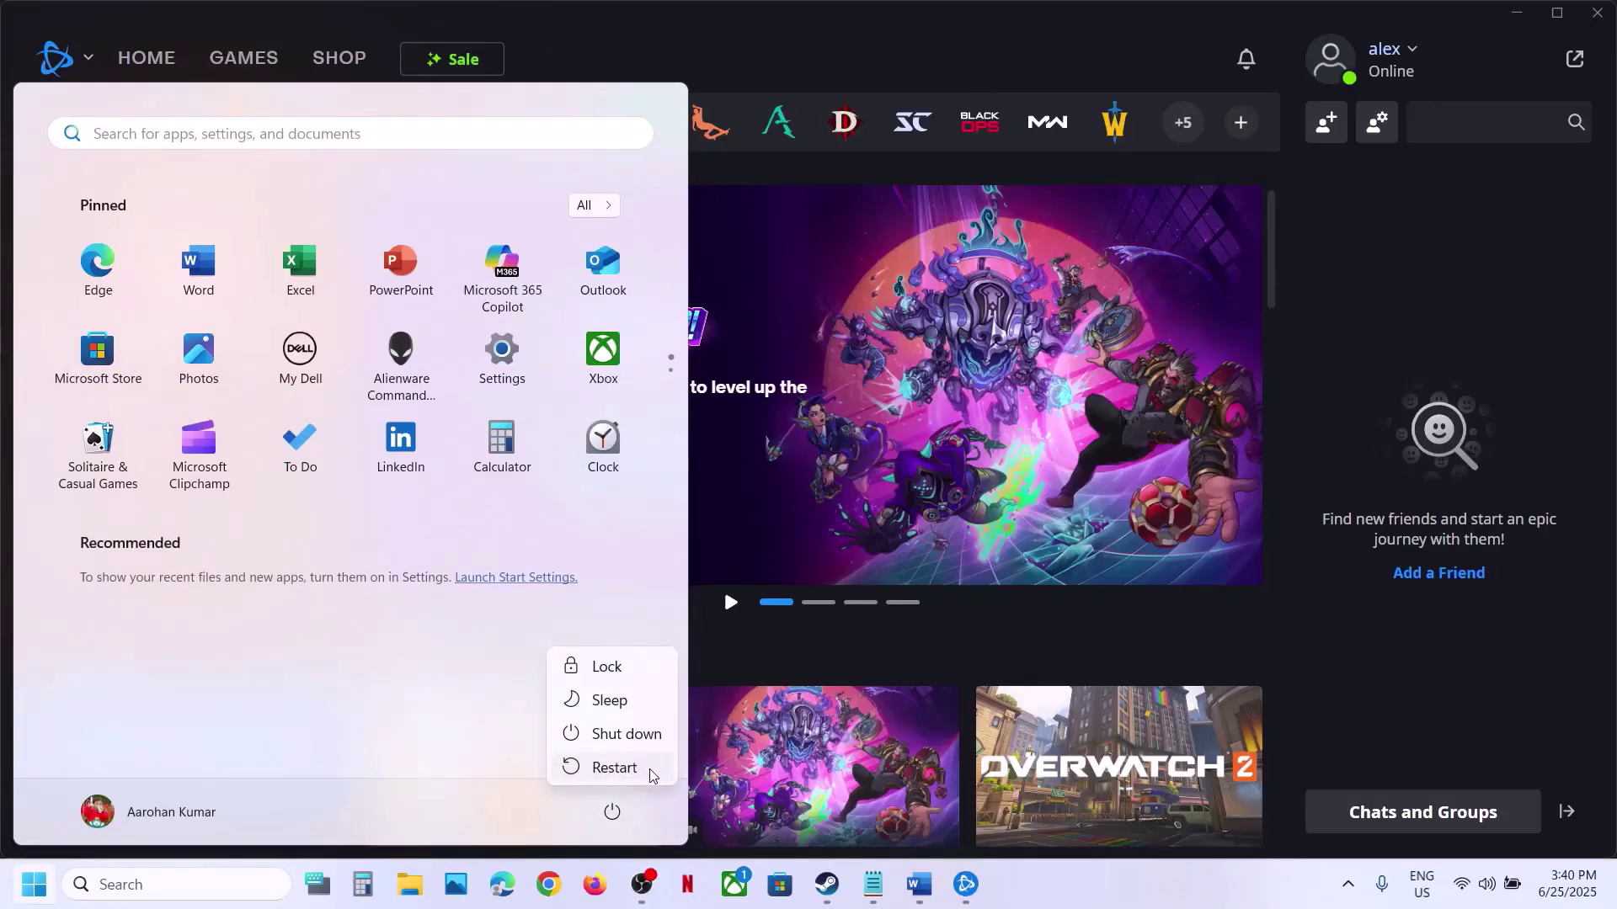
left_click(826, 884)
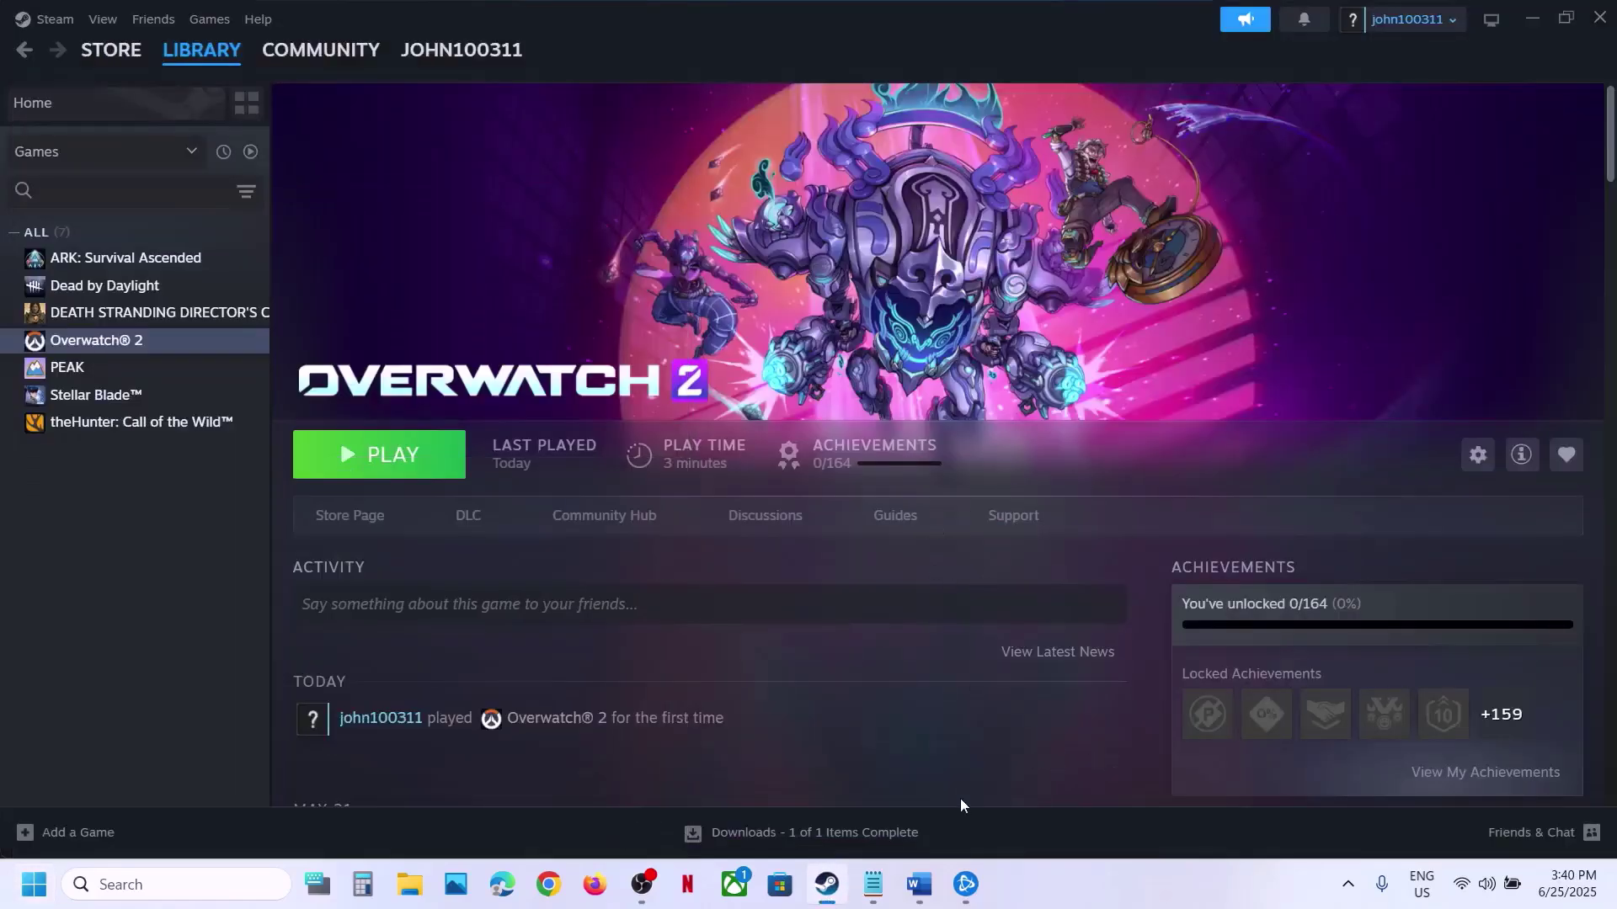
Step: Switch to the Word document and review Step 2 on clean graphics driver installation, including the NVIDIA and AMD links
left_click(919, 884)
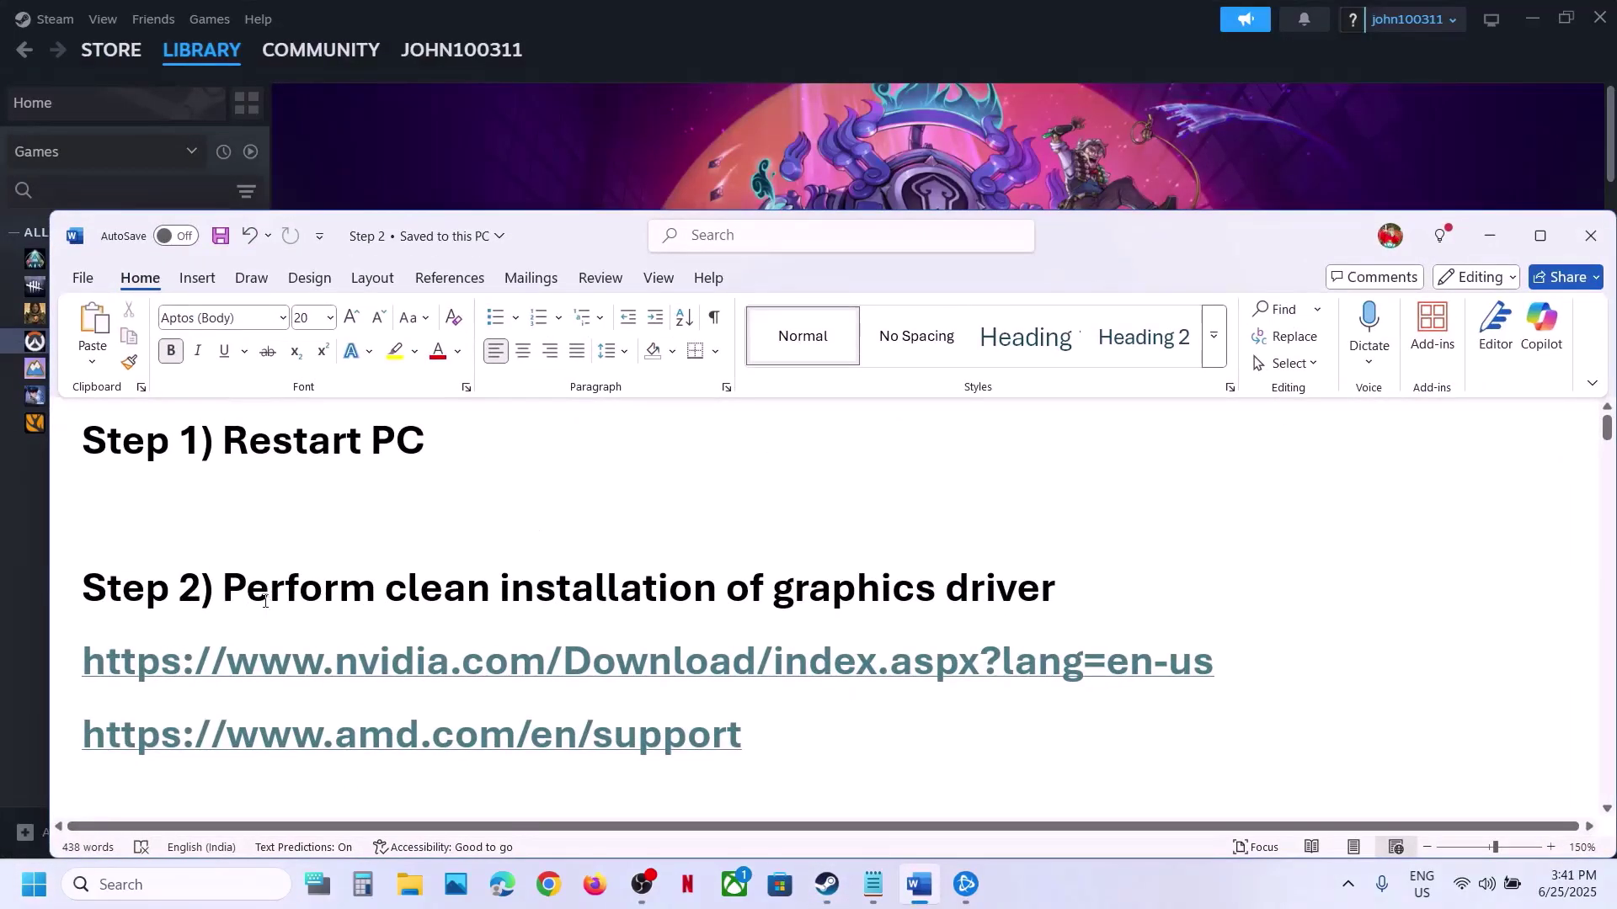
left_click_drag(264, 599, 1065, 589)
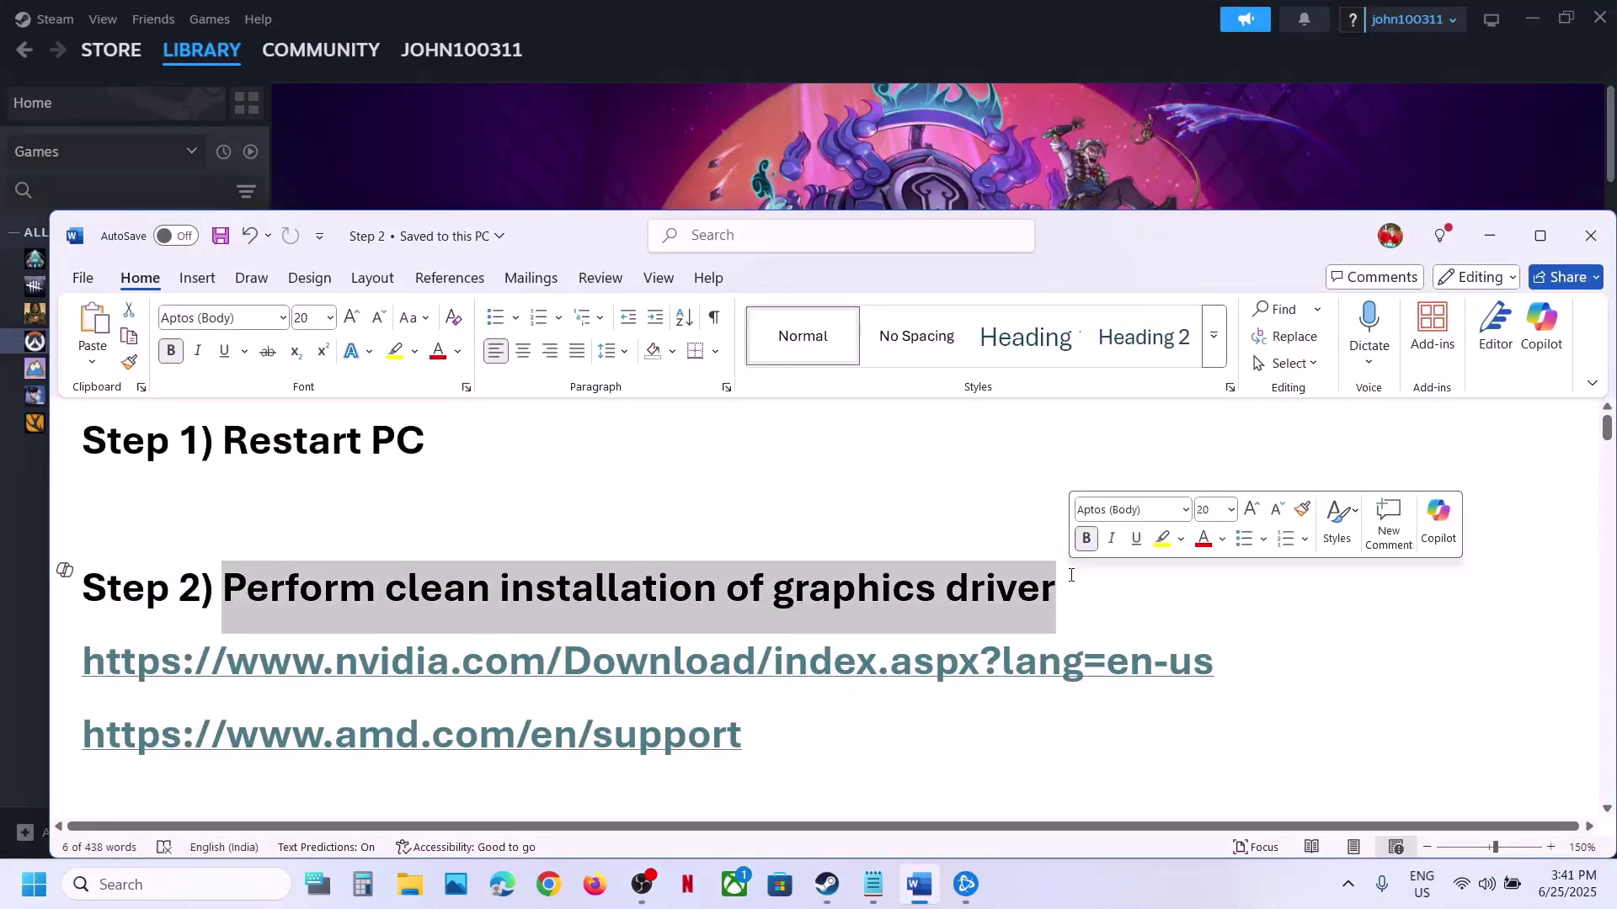
left_click_drag(156, 665, 731, 669)
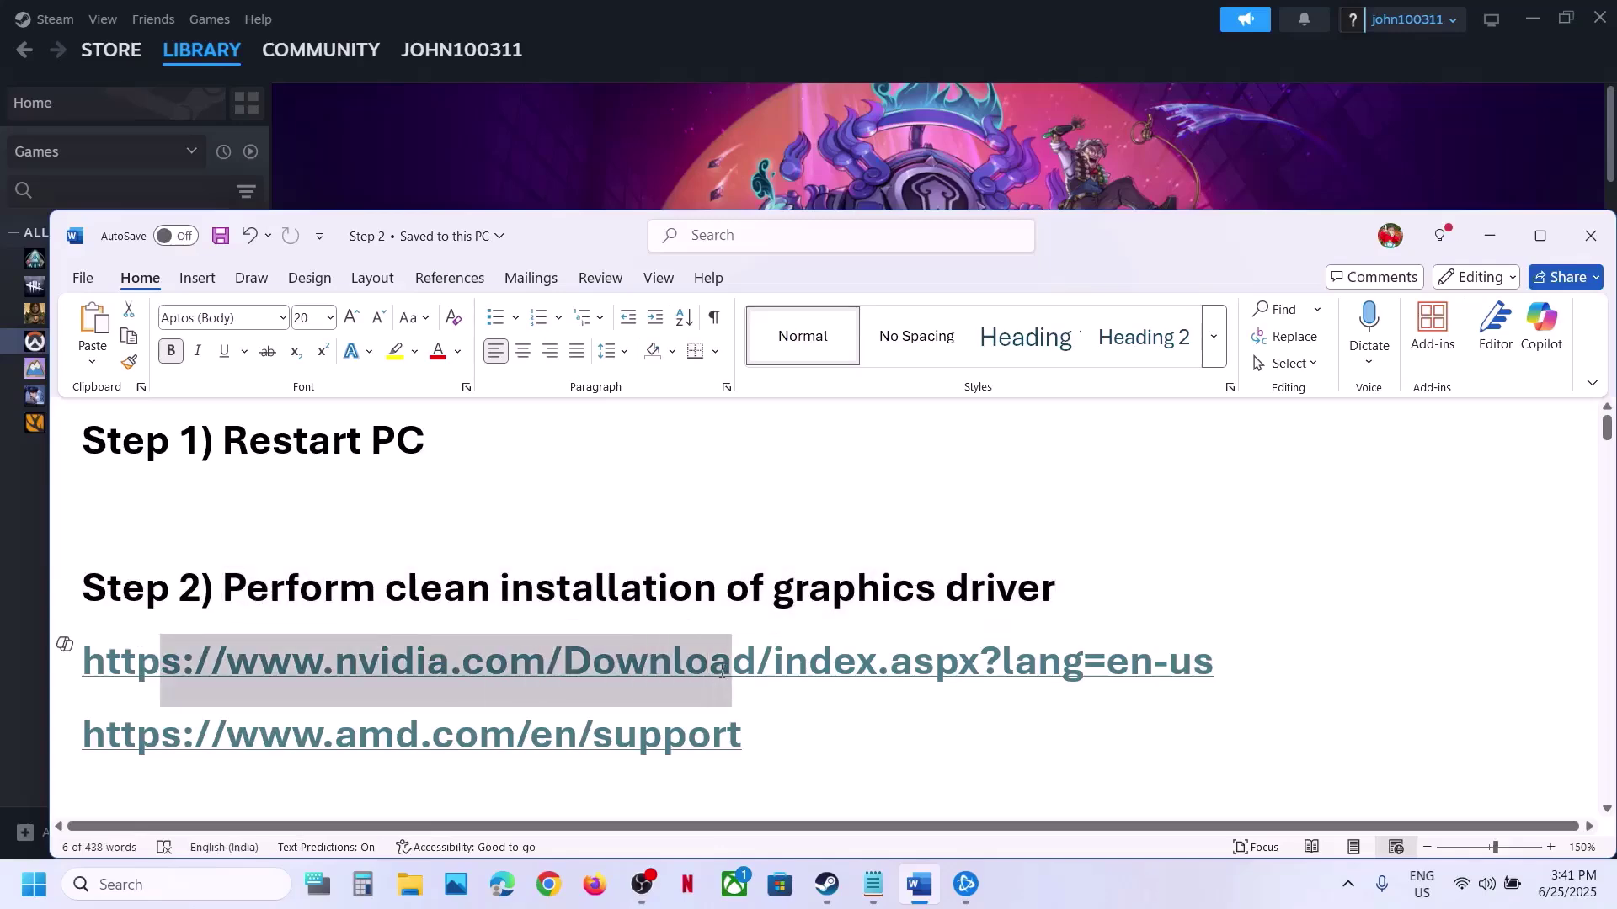
left_click_drag(238, 746, 644, 739)
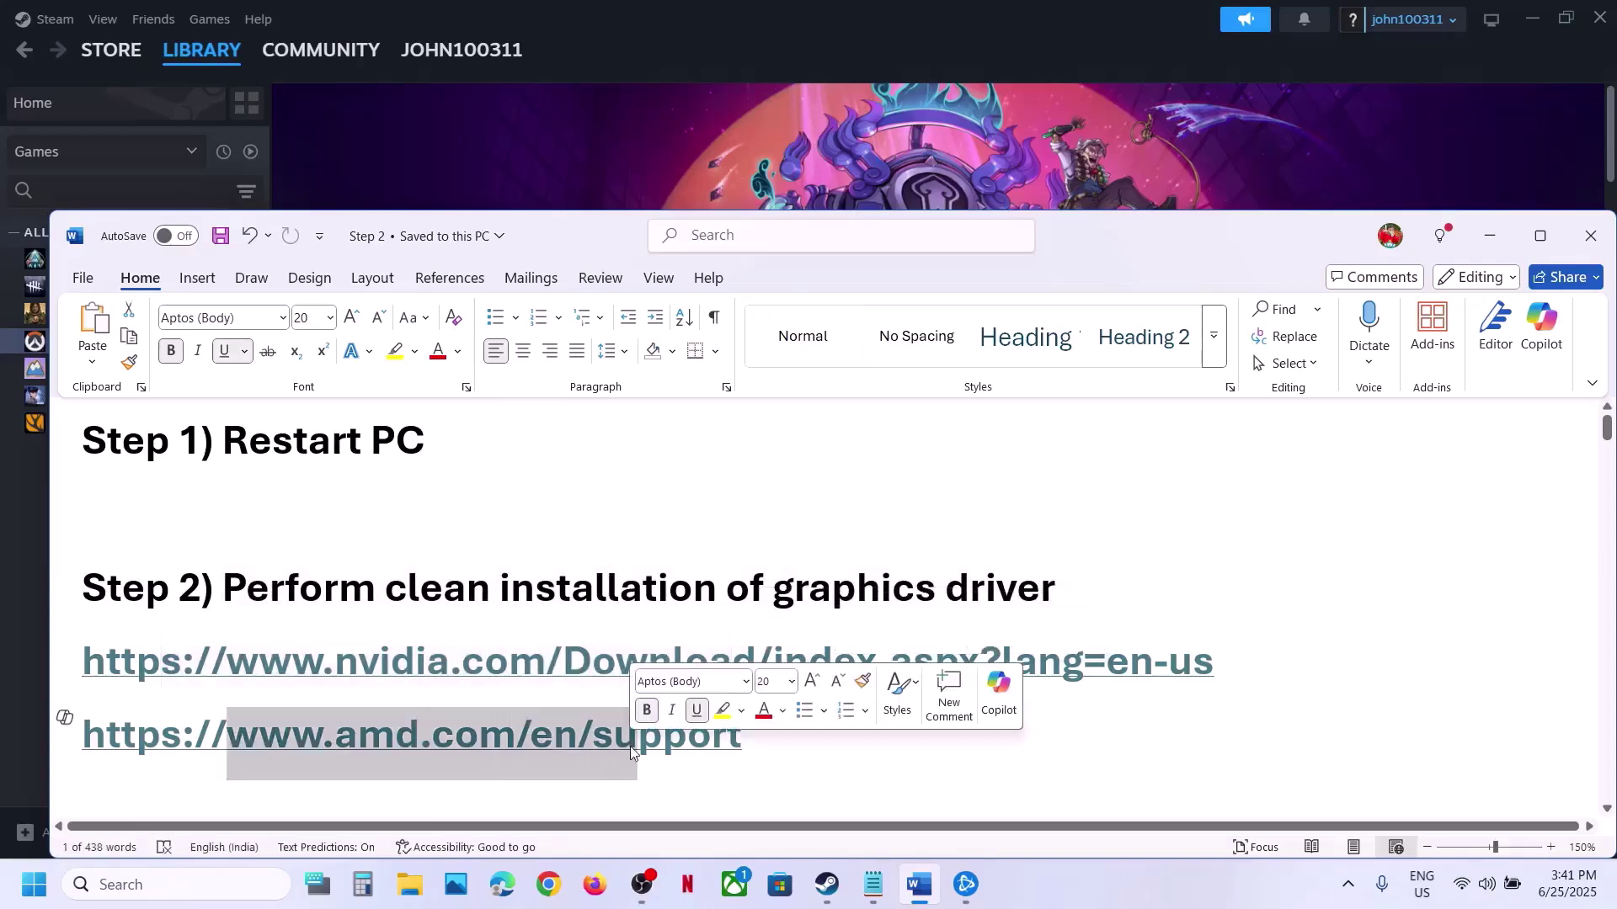
left_click(835, 189)
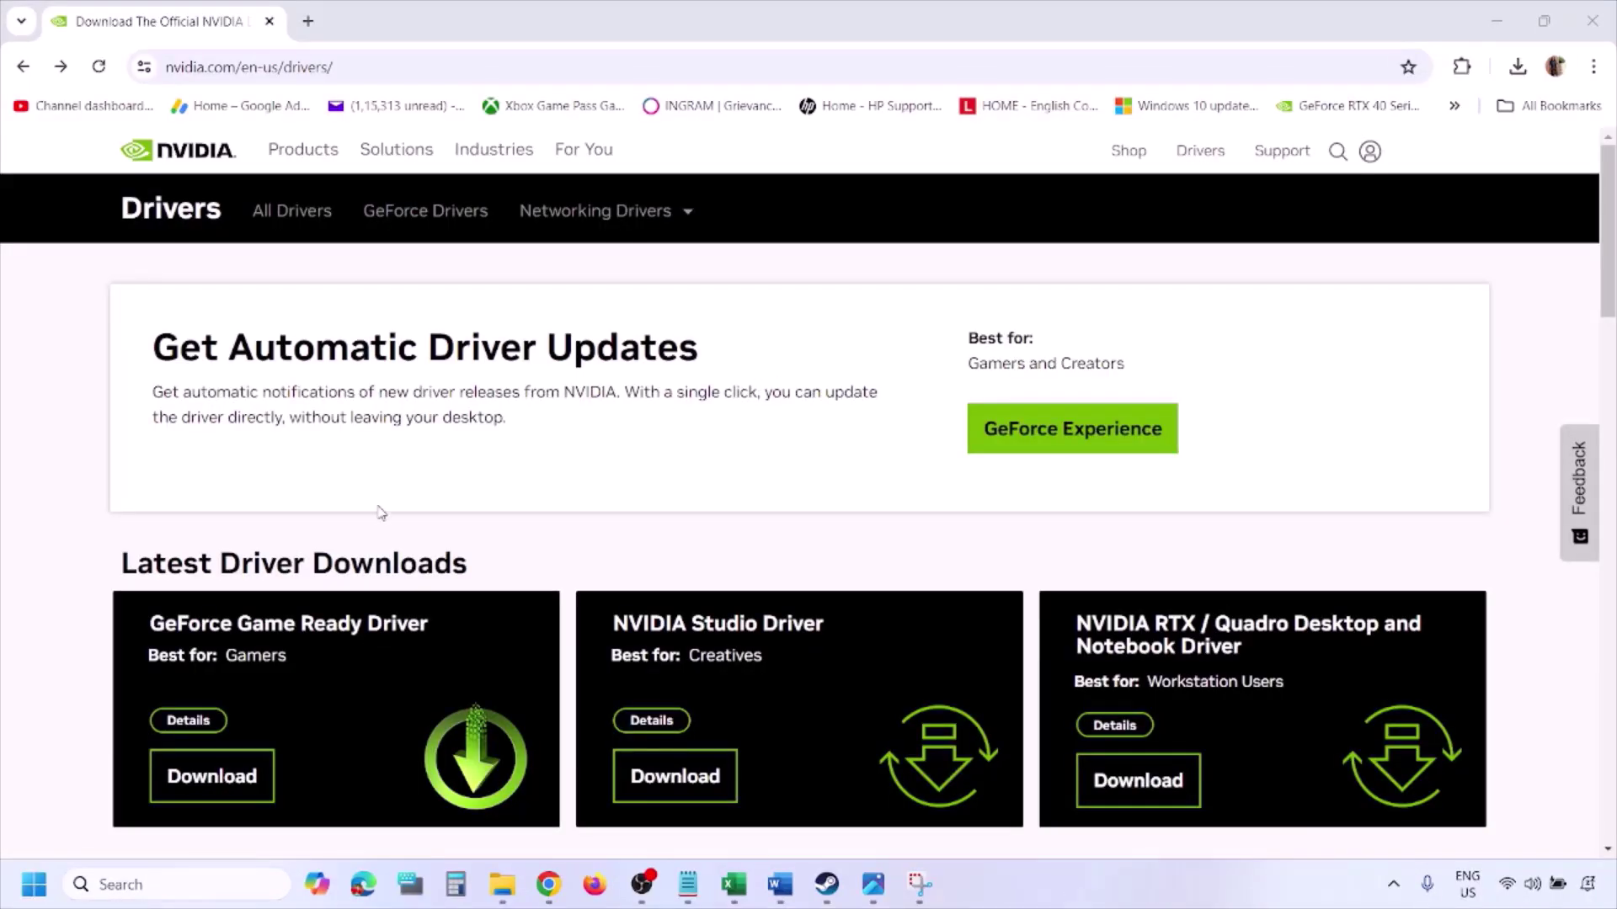
Step: Search the NVIDIA manual driver finder for the GeForce RTX 3050 Laptop GPU with Windows 11 as the operating system
scroll(379, 515, "down", 8)
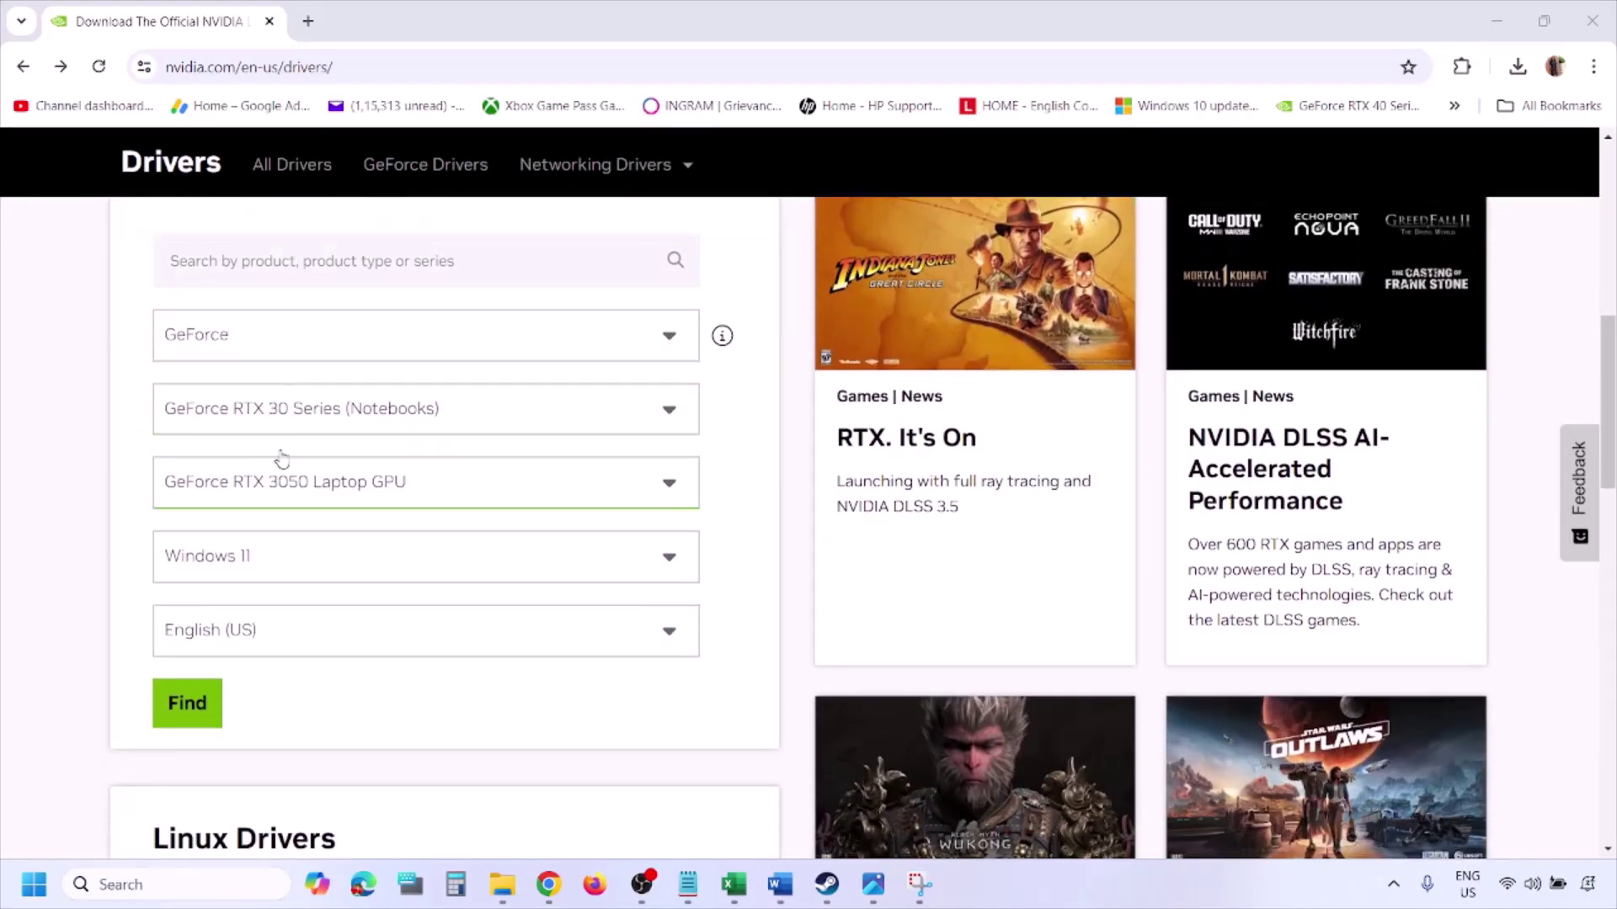
left_click(268, 562)
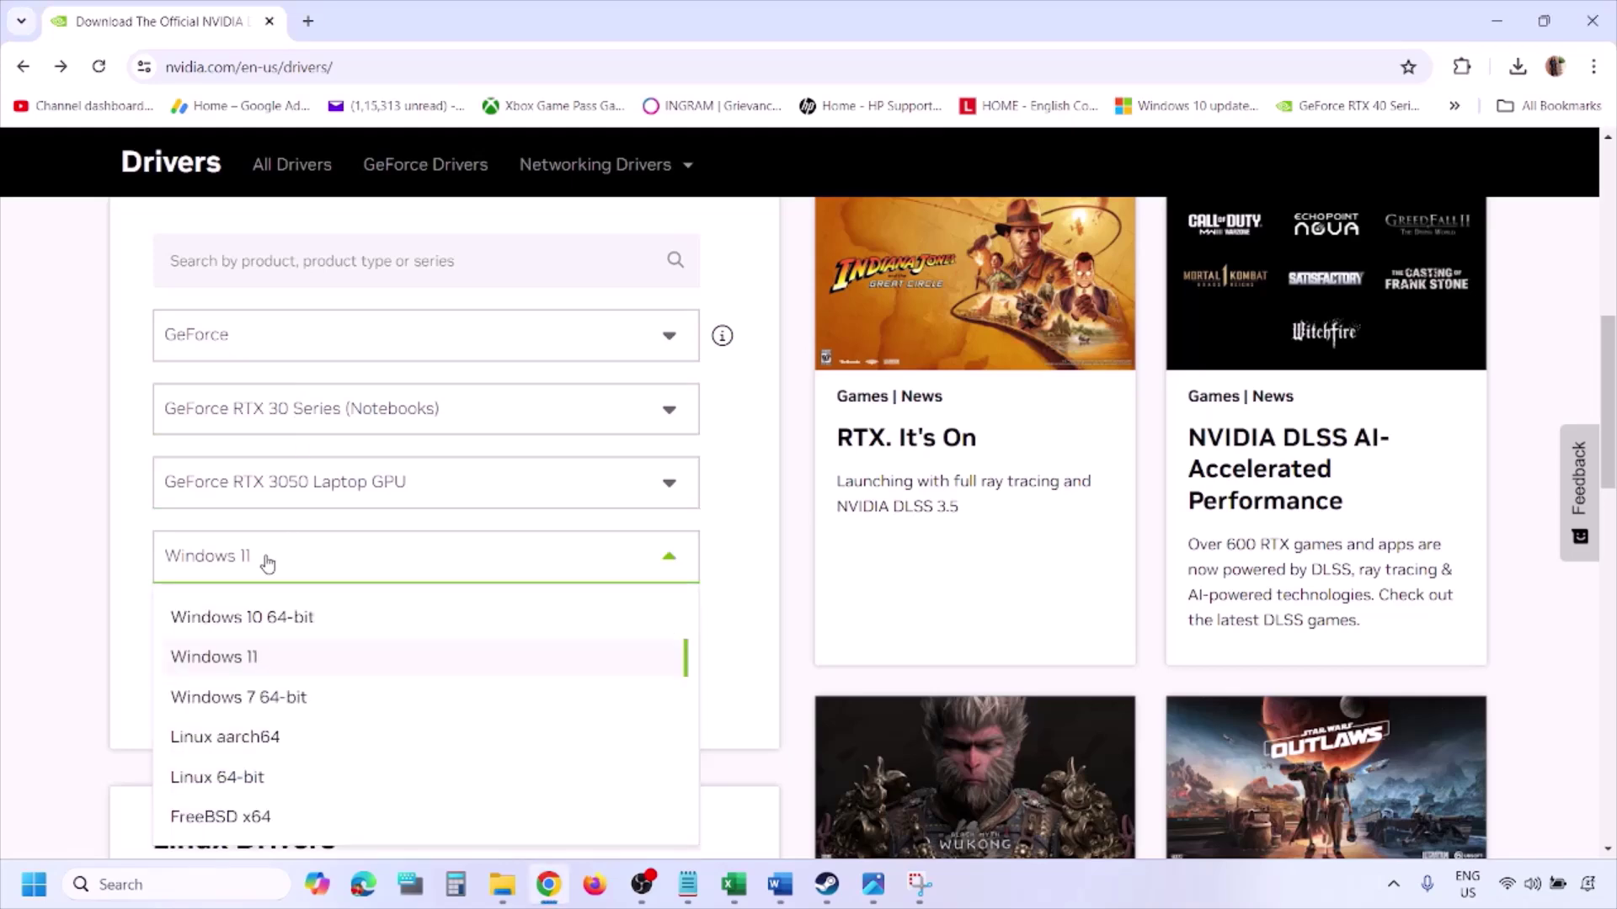
left_click(235, 656)
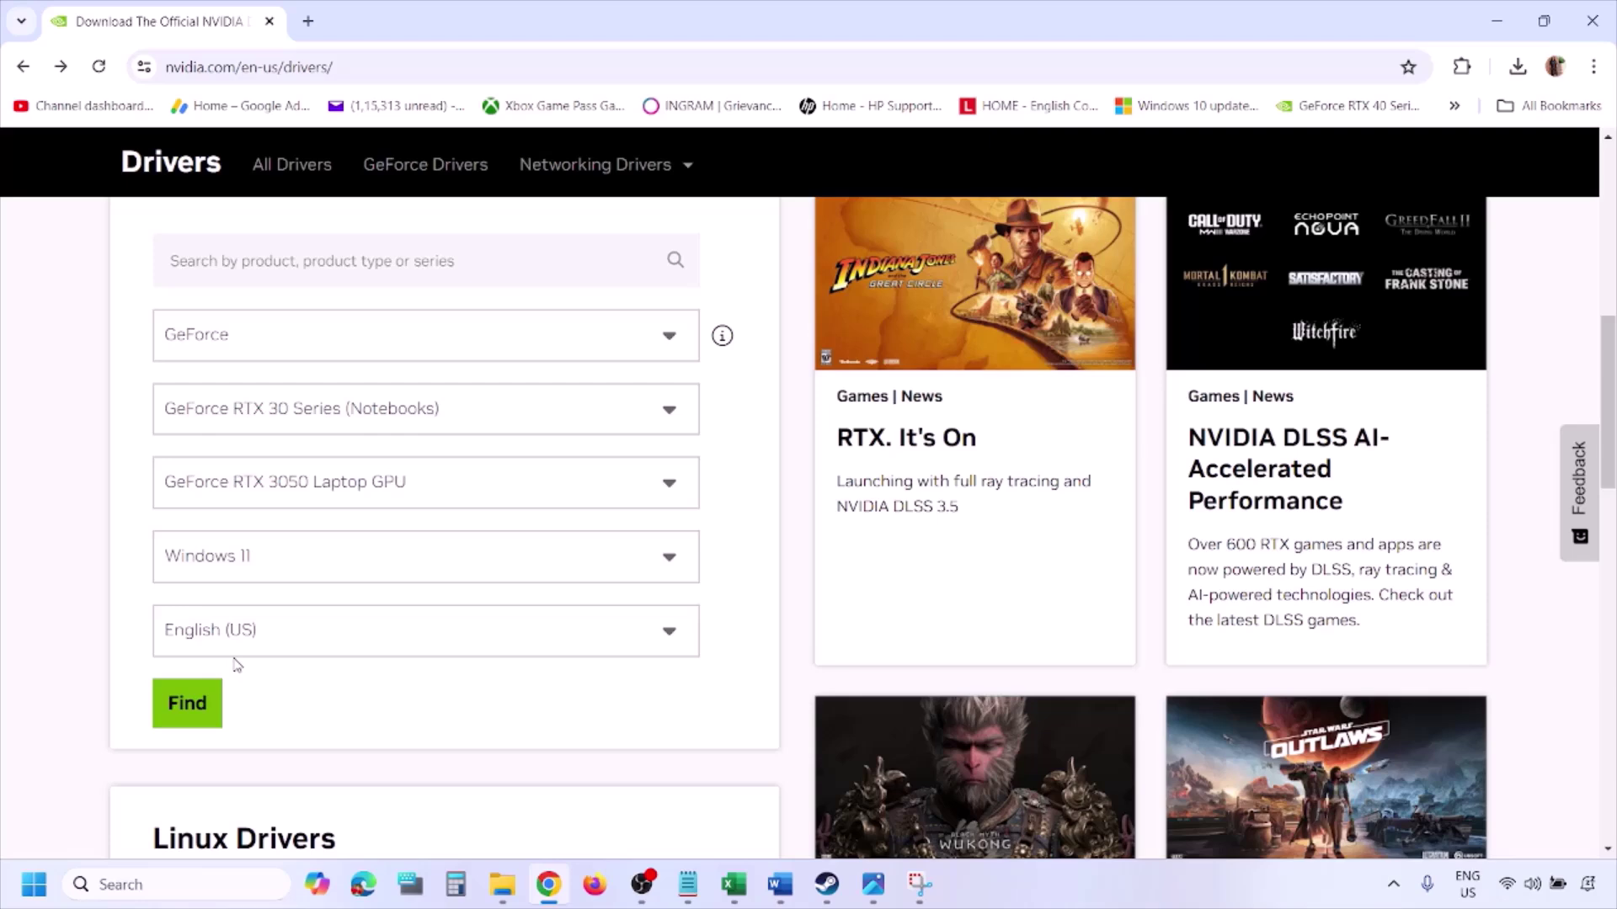
left_click(188, 705)
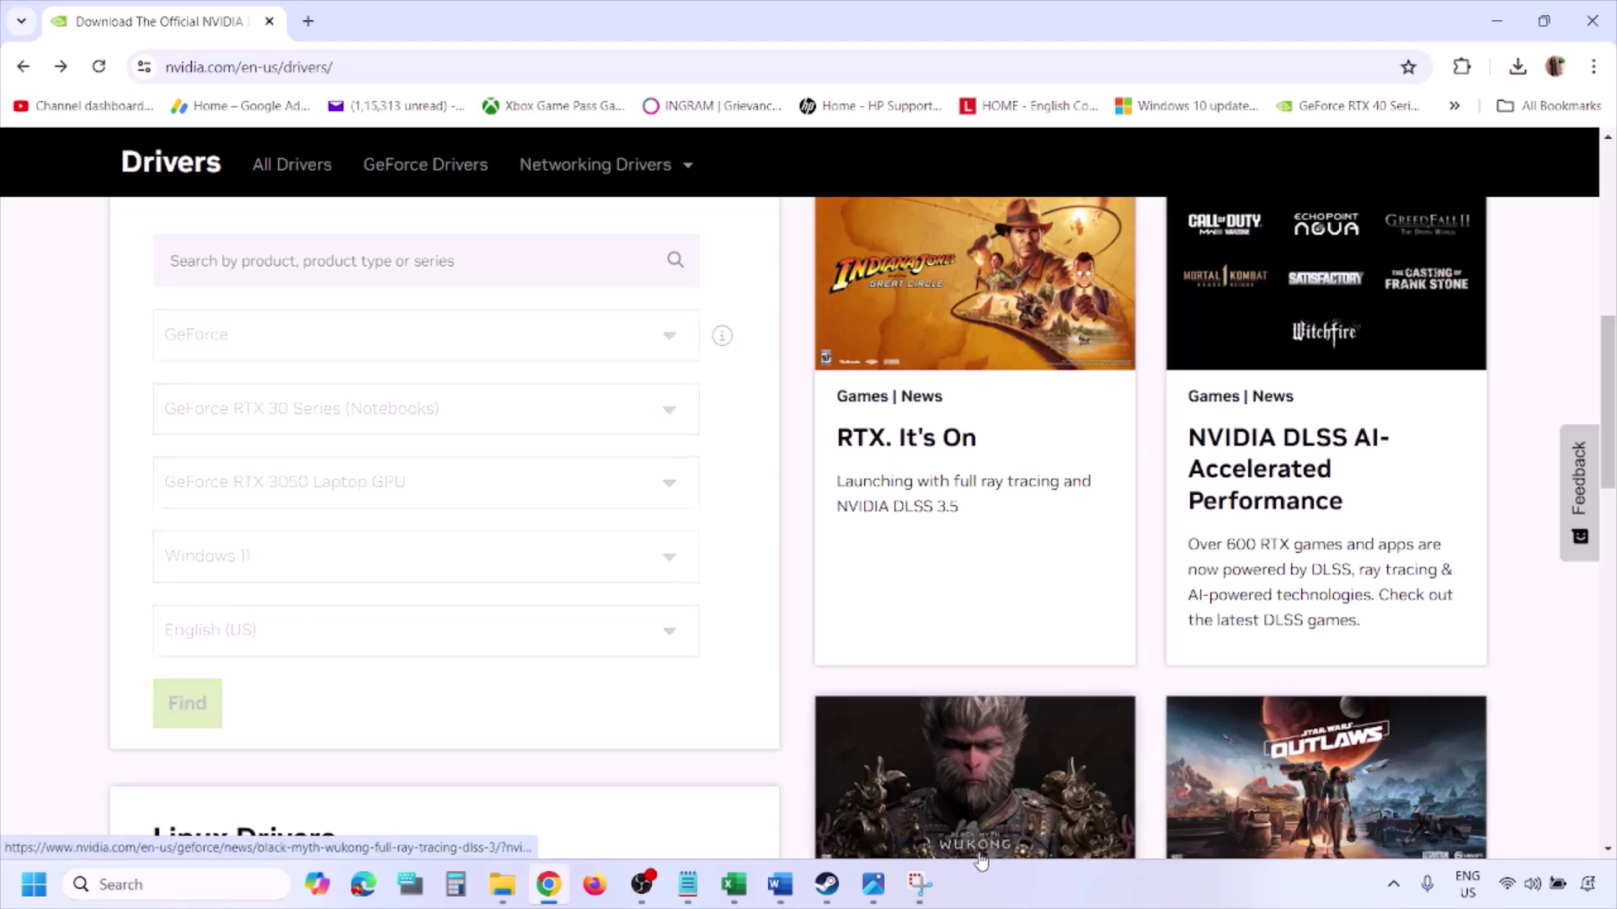
Step: Review the driver installation screenshots 1.png through 5.png in Photos, from the Game Ready Driver download to the clean installation option
left_click(873, 884)
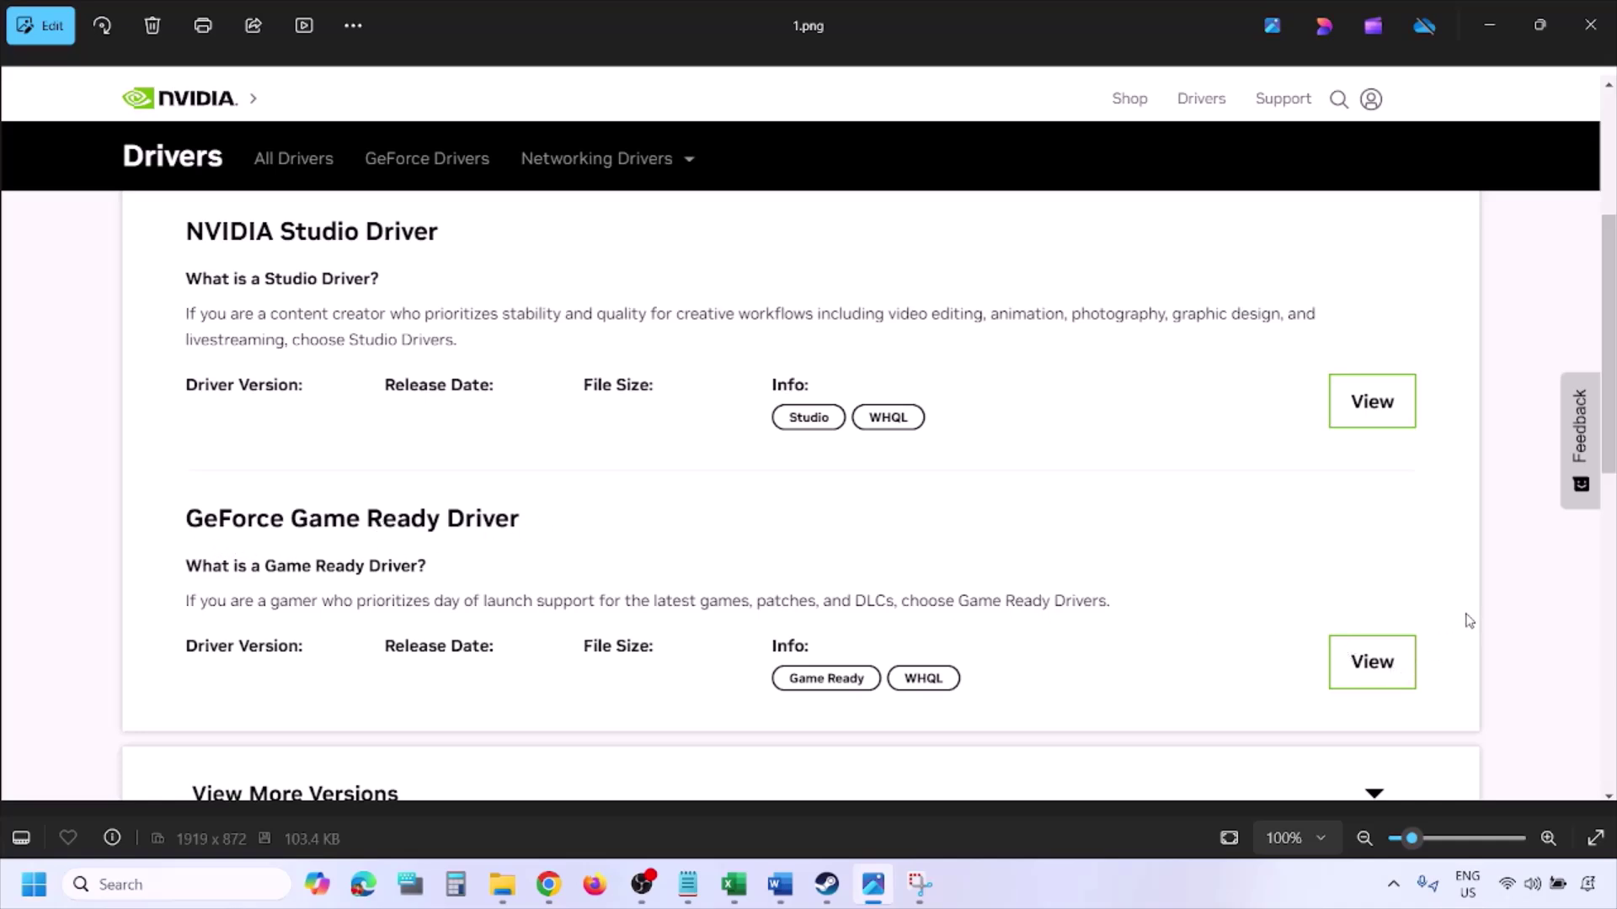
key("Right")
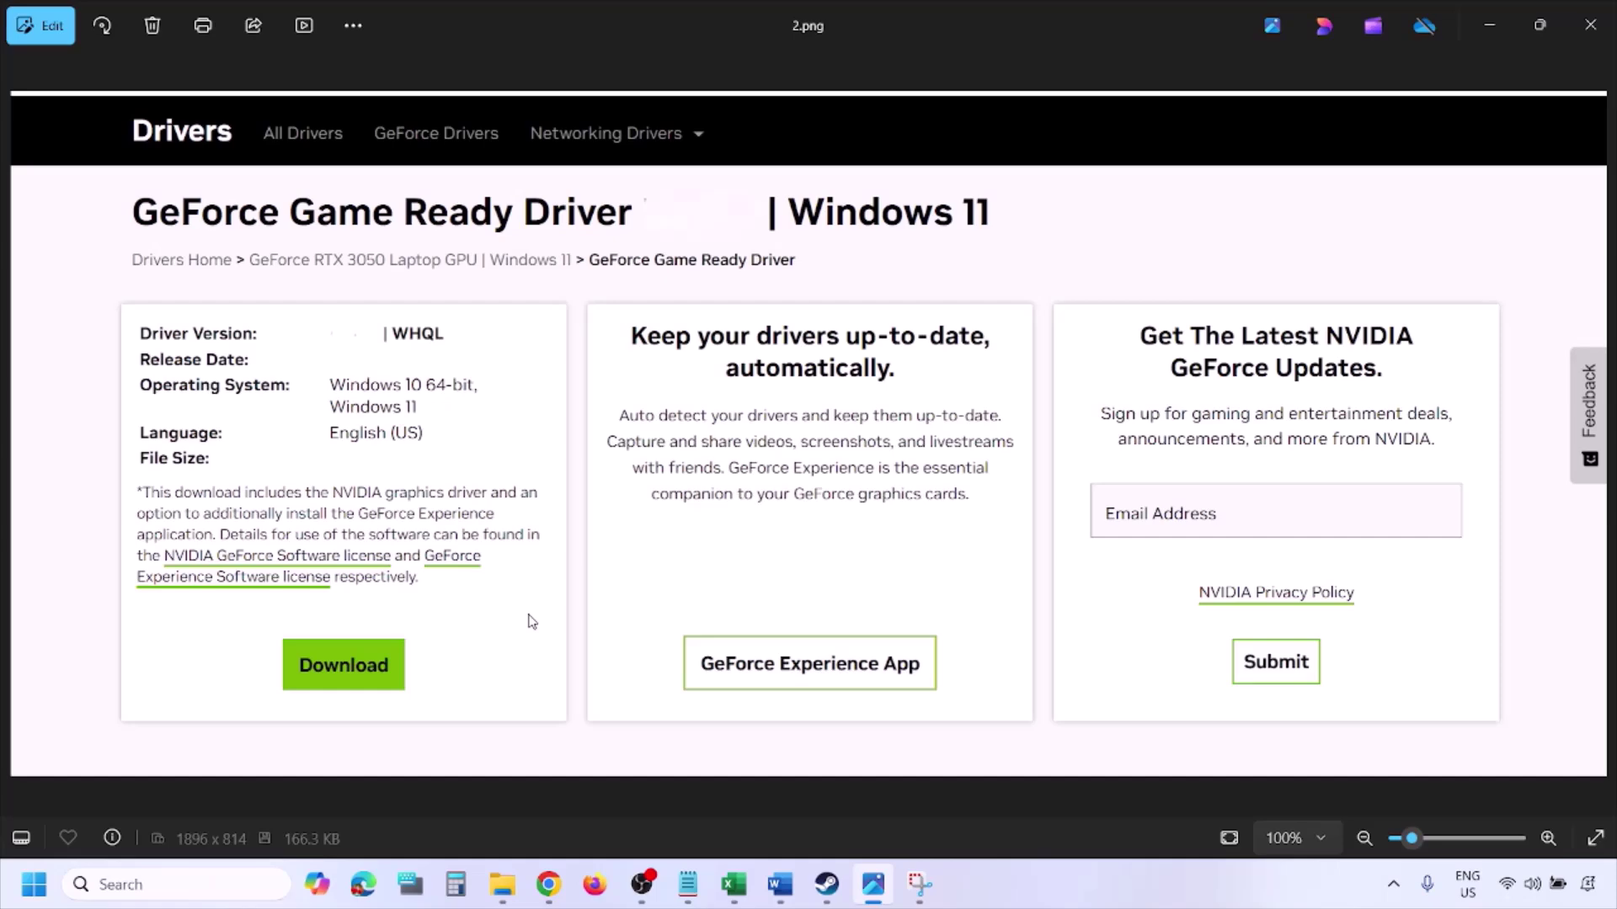
key("Right")
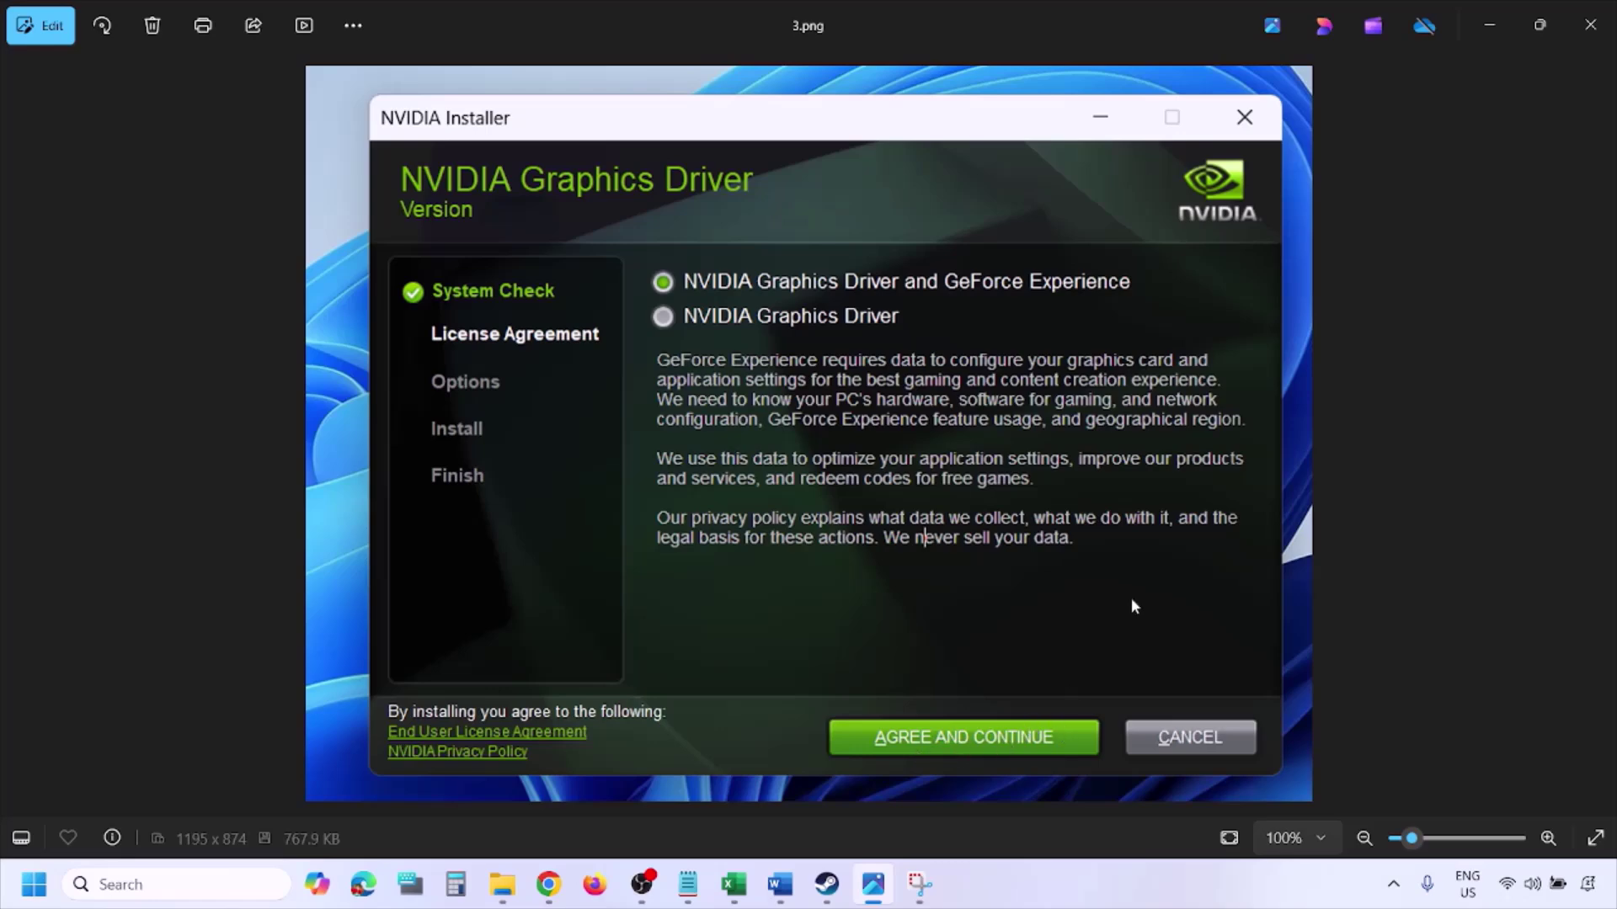
key("Right")
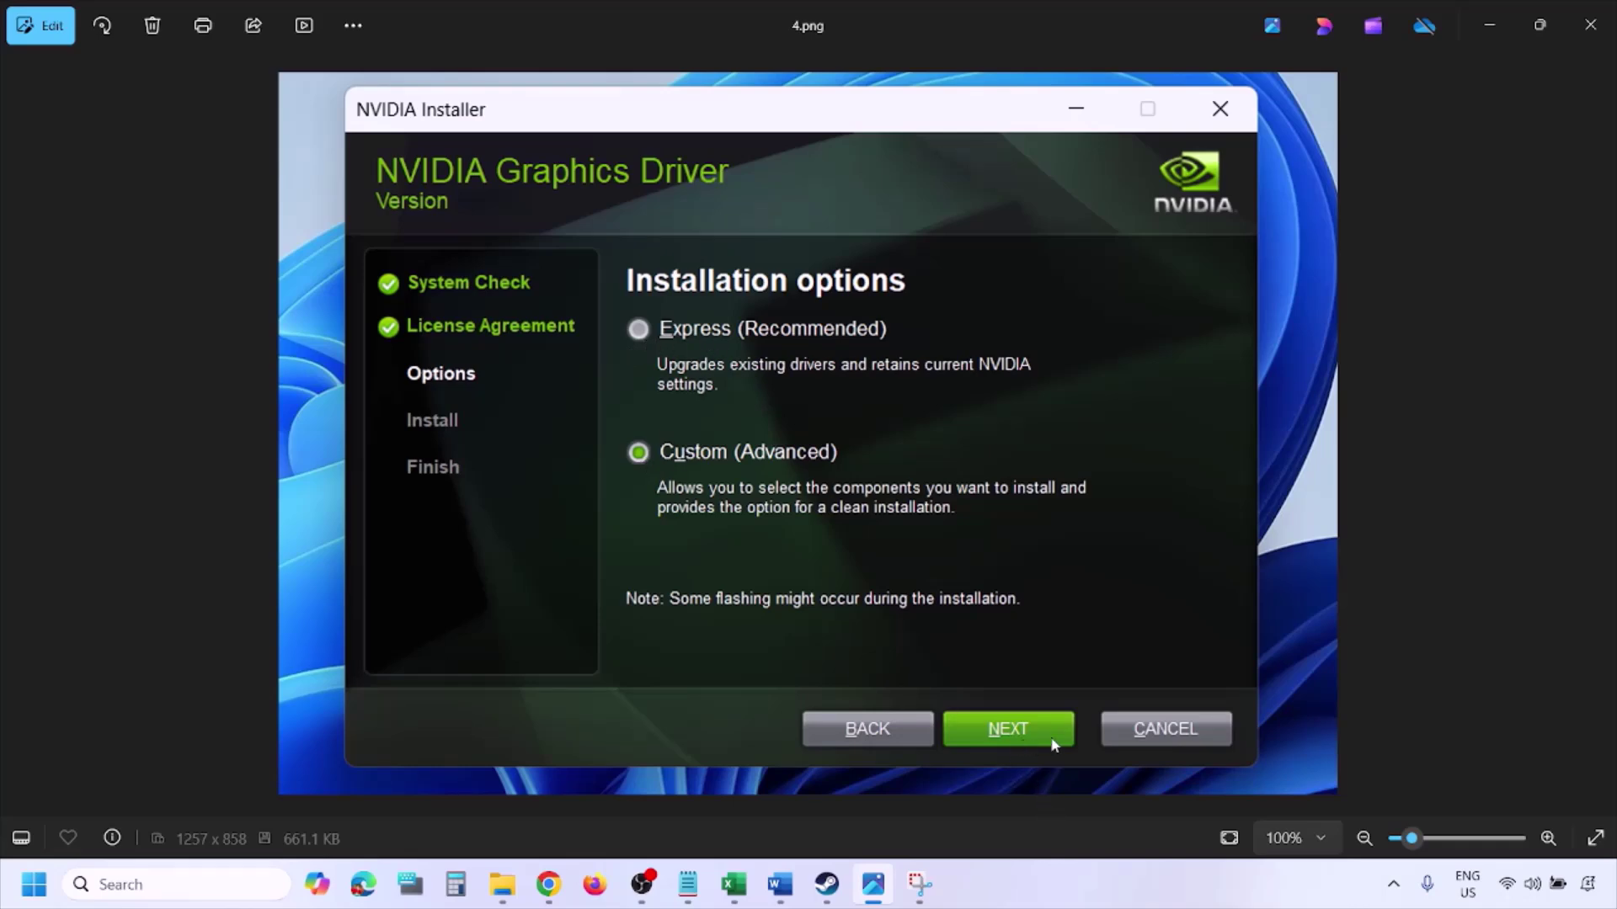
key("Right")
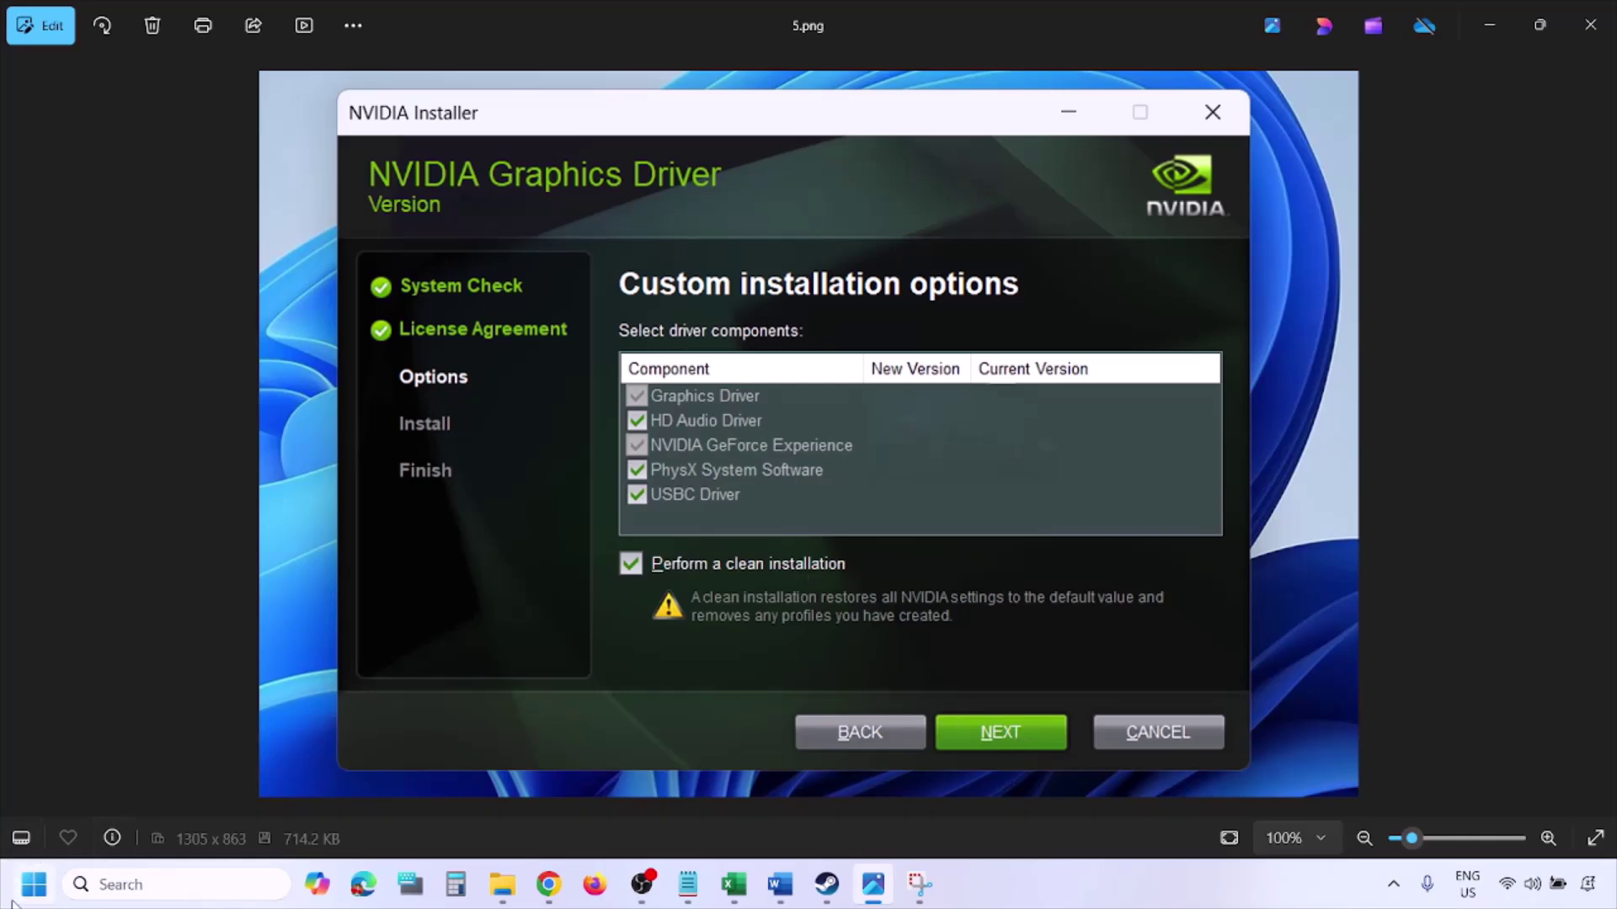
Step: Restart the PC from the Windows power options
left_click(34, 884)
left_click(614, 811)
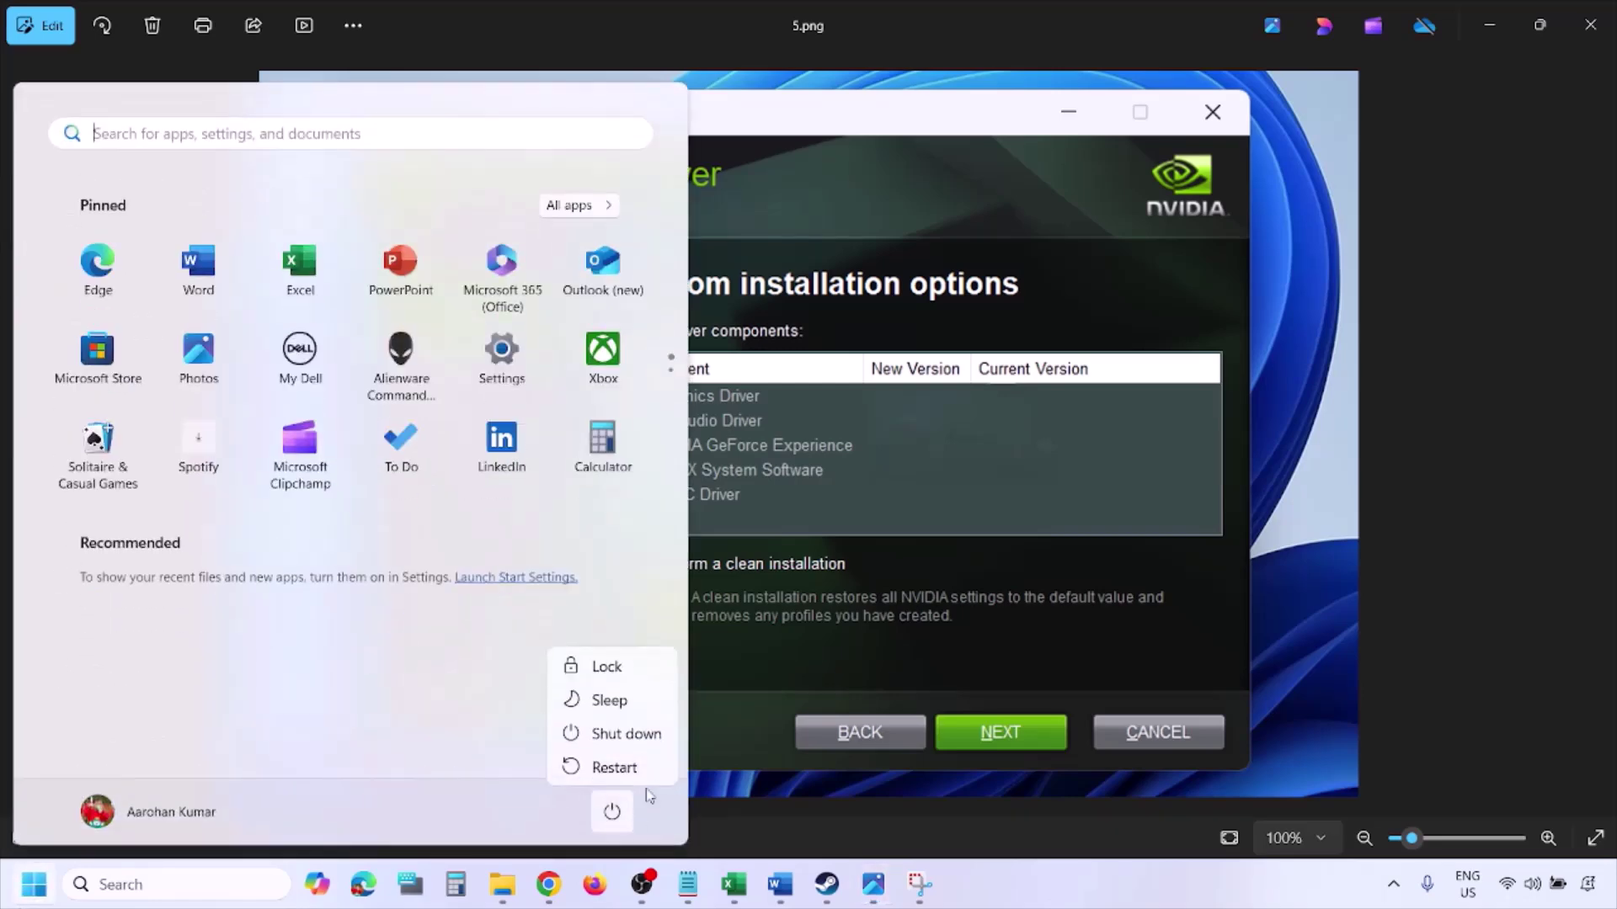
left_click(614, 768)
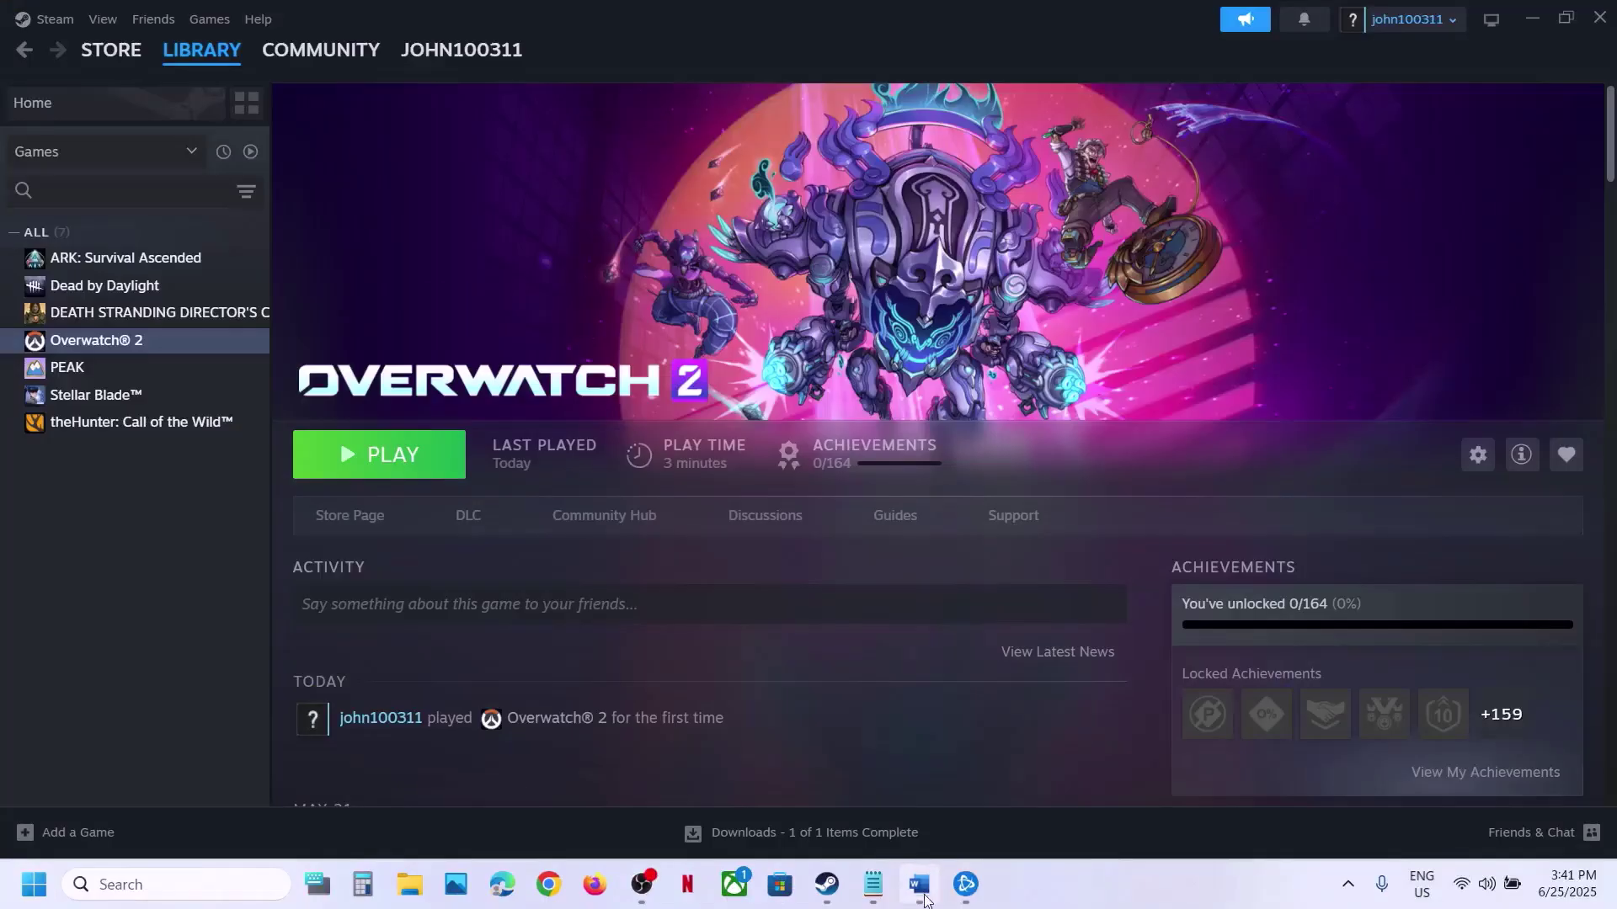
Step: Return to the Word document and review the AMD support link under Step 2
left_click(920, 884)
left_click_drag(791, 743, 128, 752)
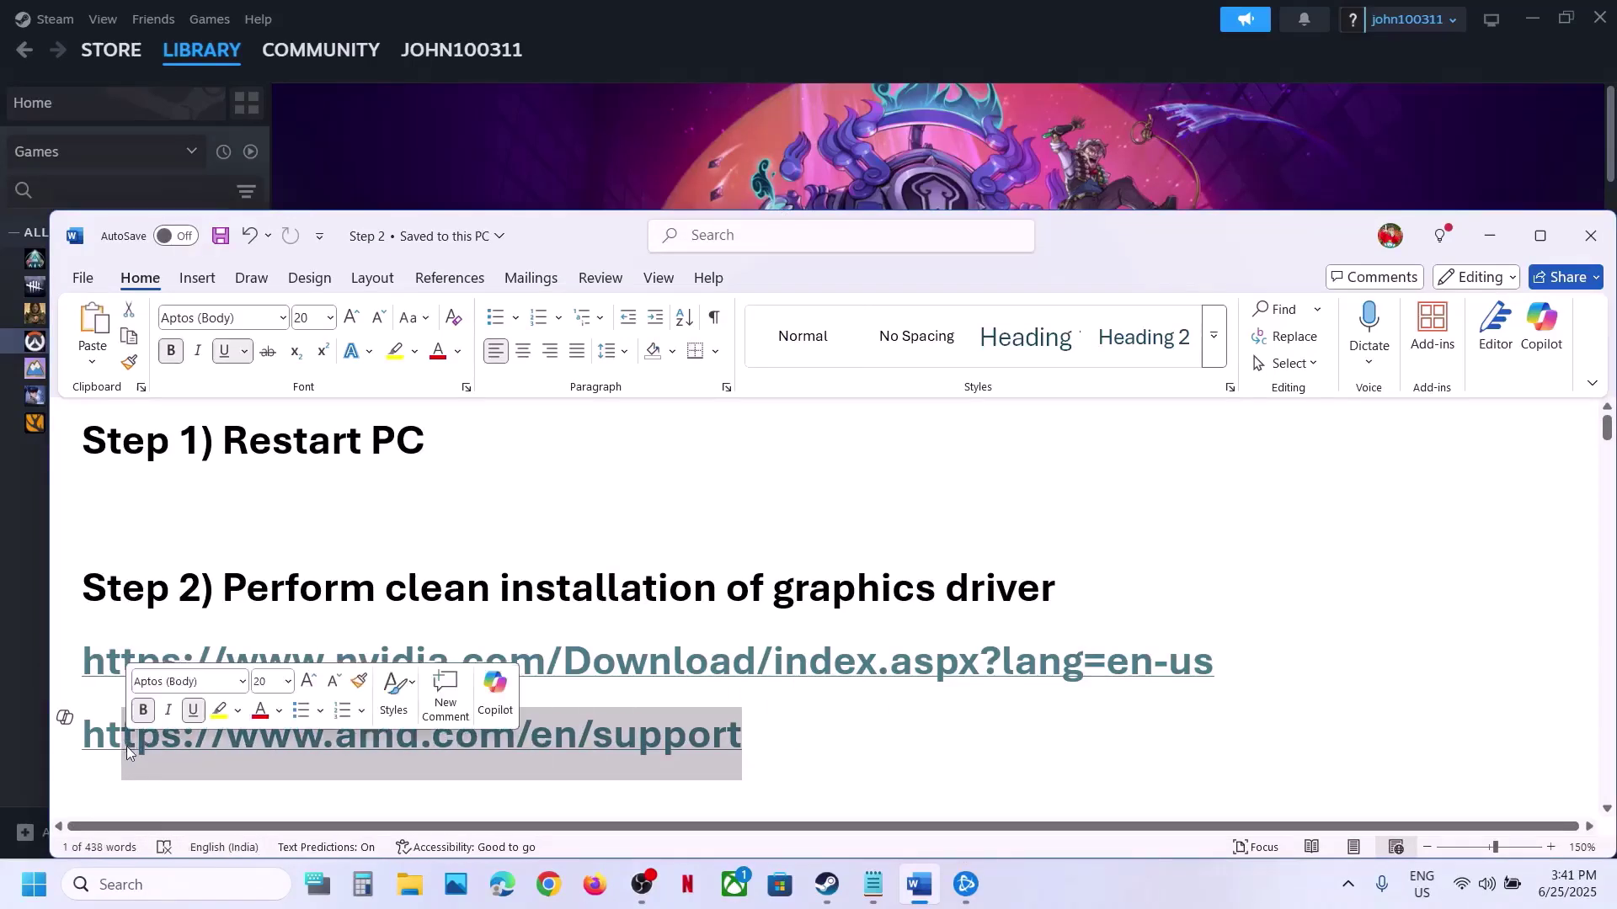
left_click(790, 752)
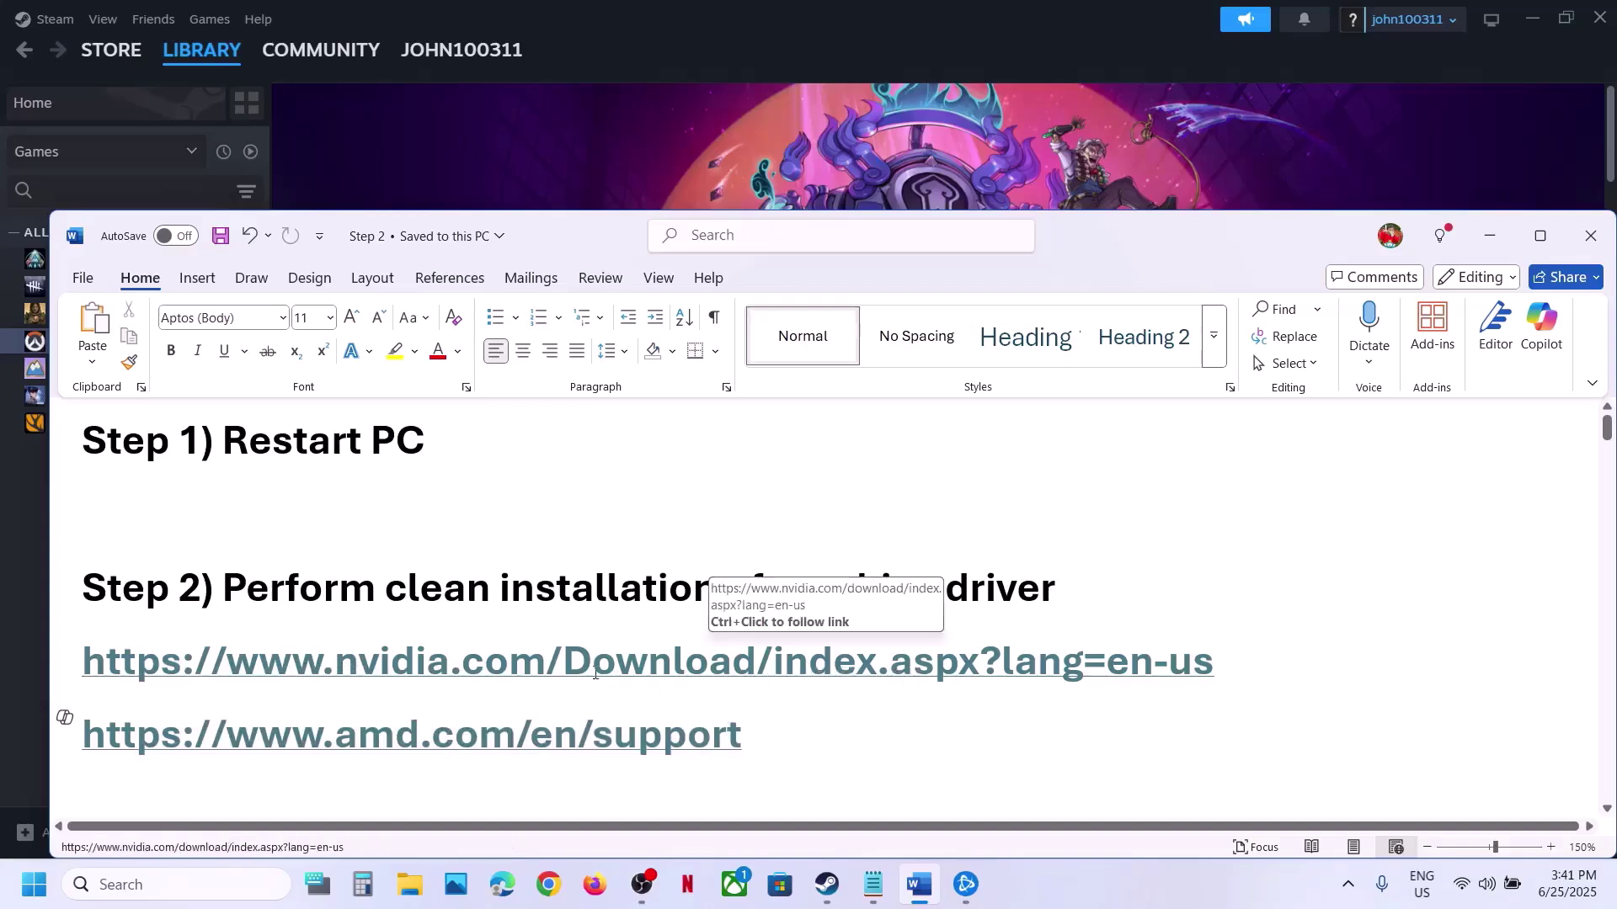
Step: Review Step 3 on running the game on the dedicated graphics card and copy the word "graphics" from it
scroll(594, 674, "down", 5)
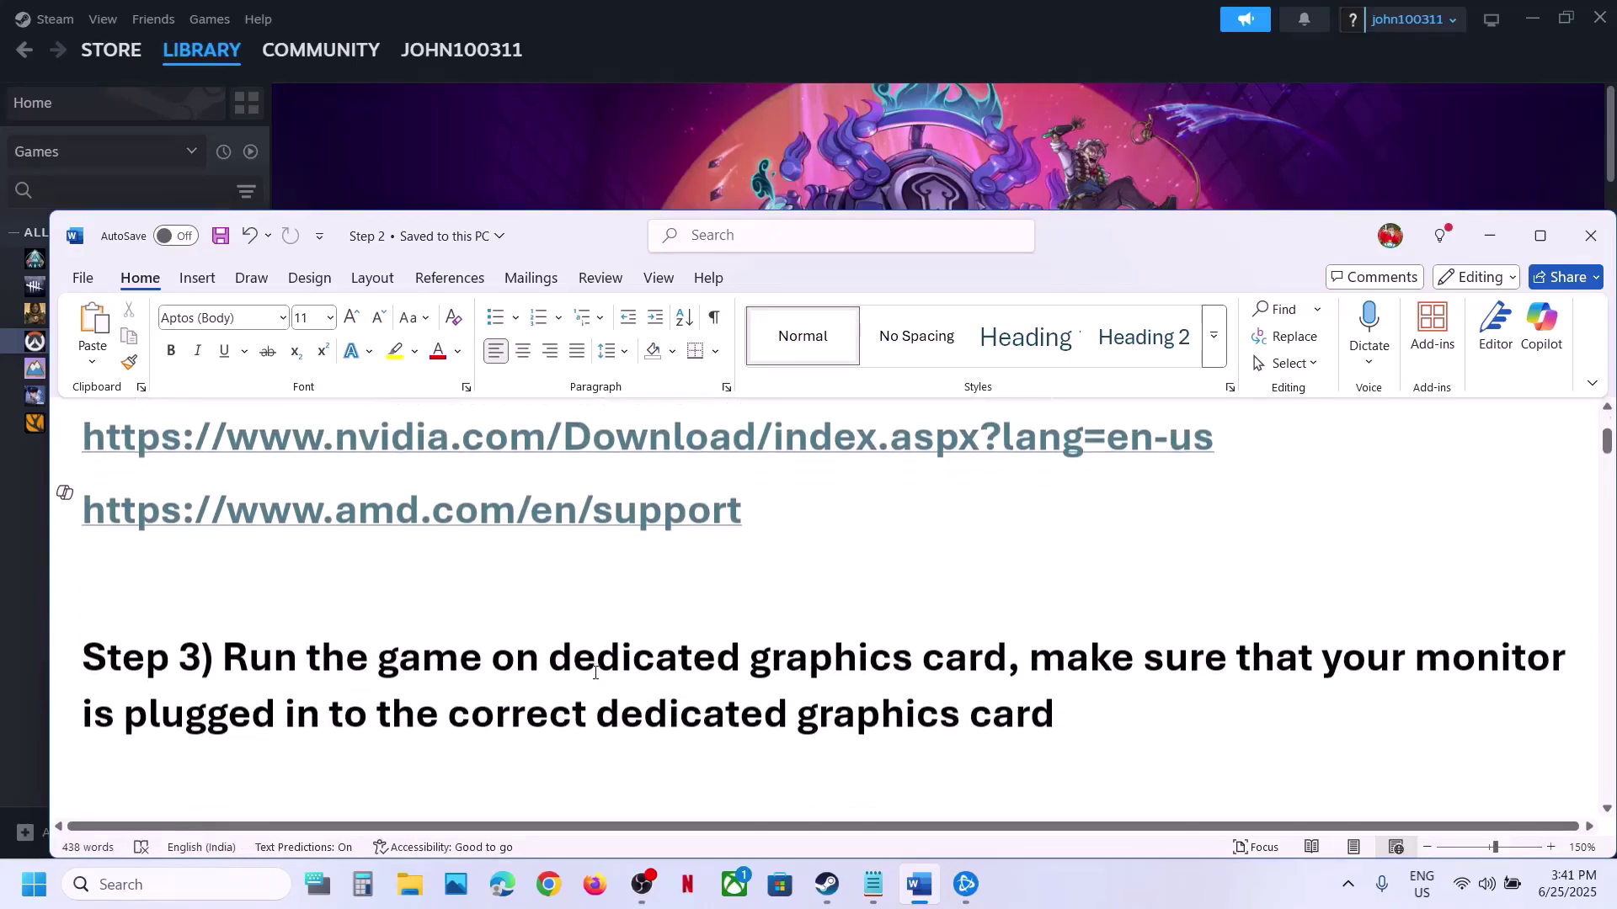
left_click_drag(244, 661, 877, 653)
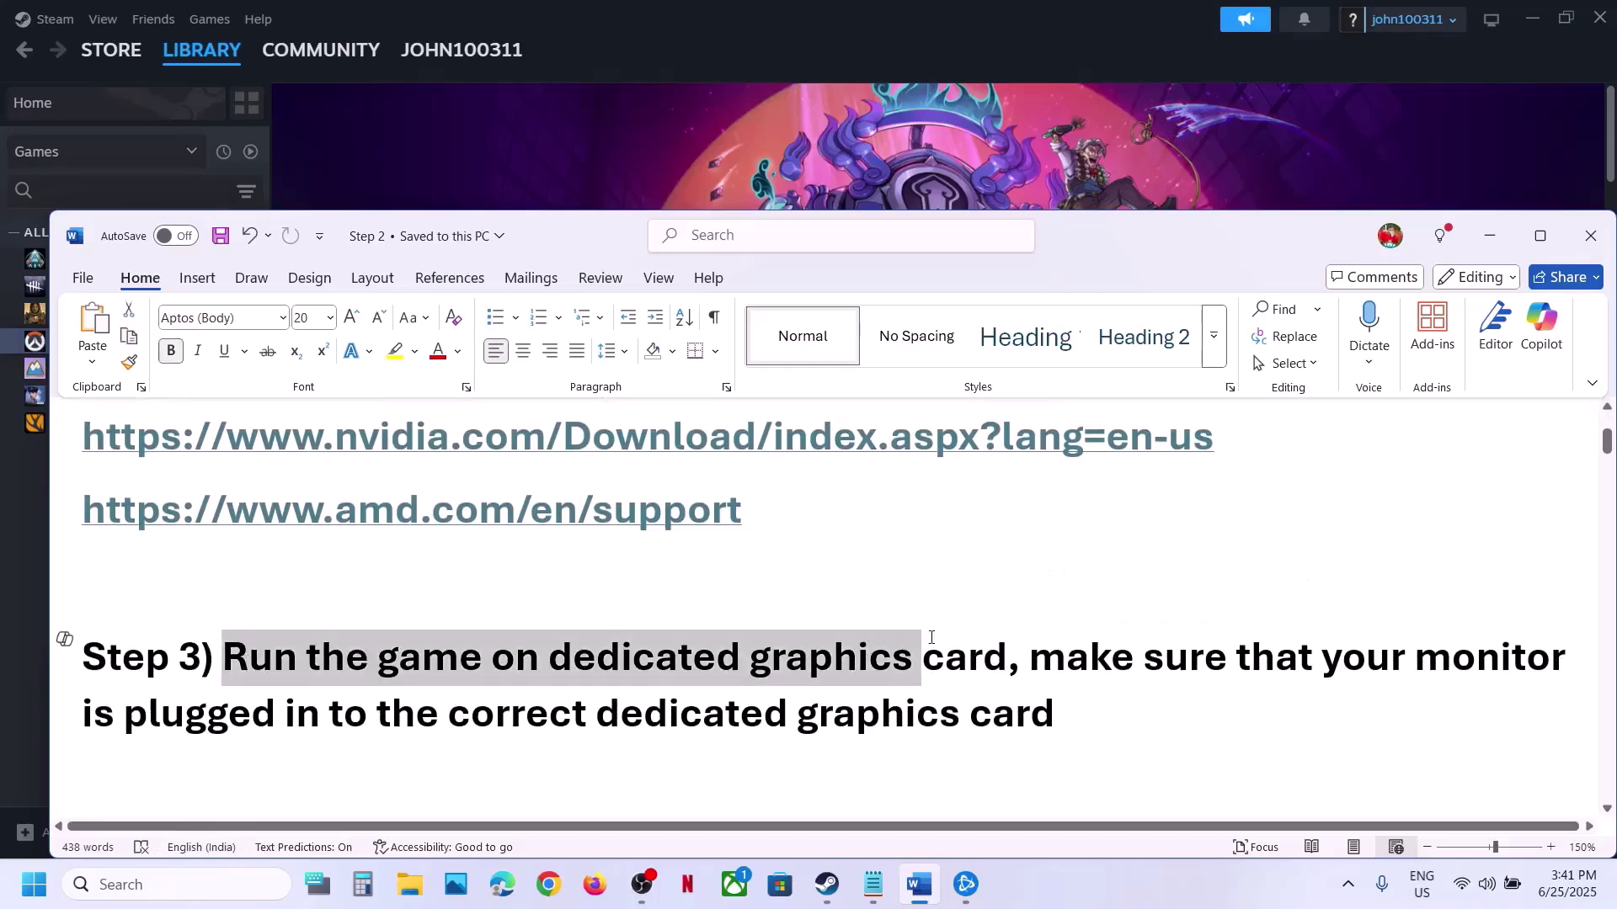
key("Right")
double_click(862, 656)
key("ctrl+c")
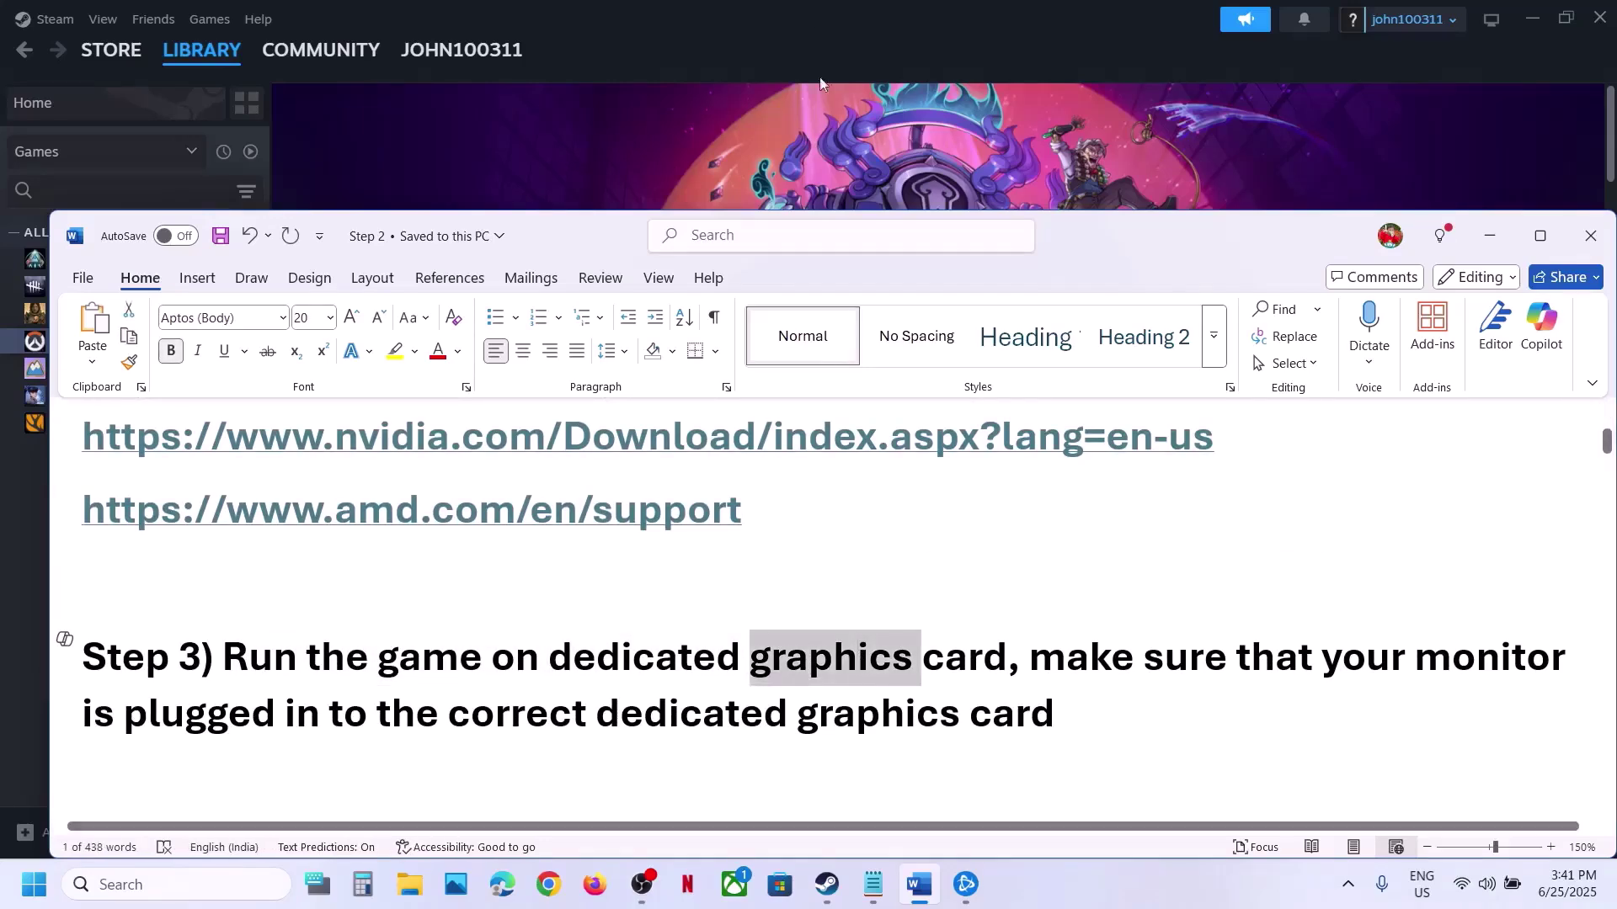
Step: Search Windows for the copied word "graphics" and open the Graphics settings page
left_click(765, 138)
left_click(210, 884)
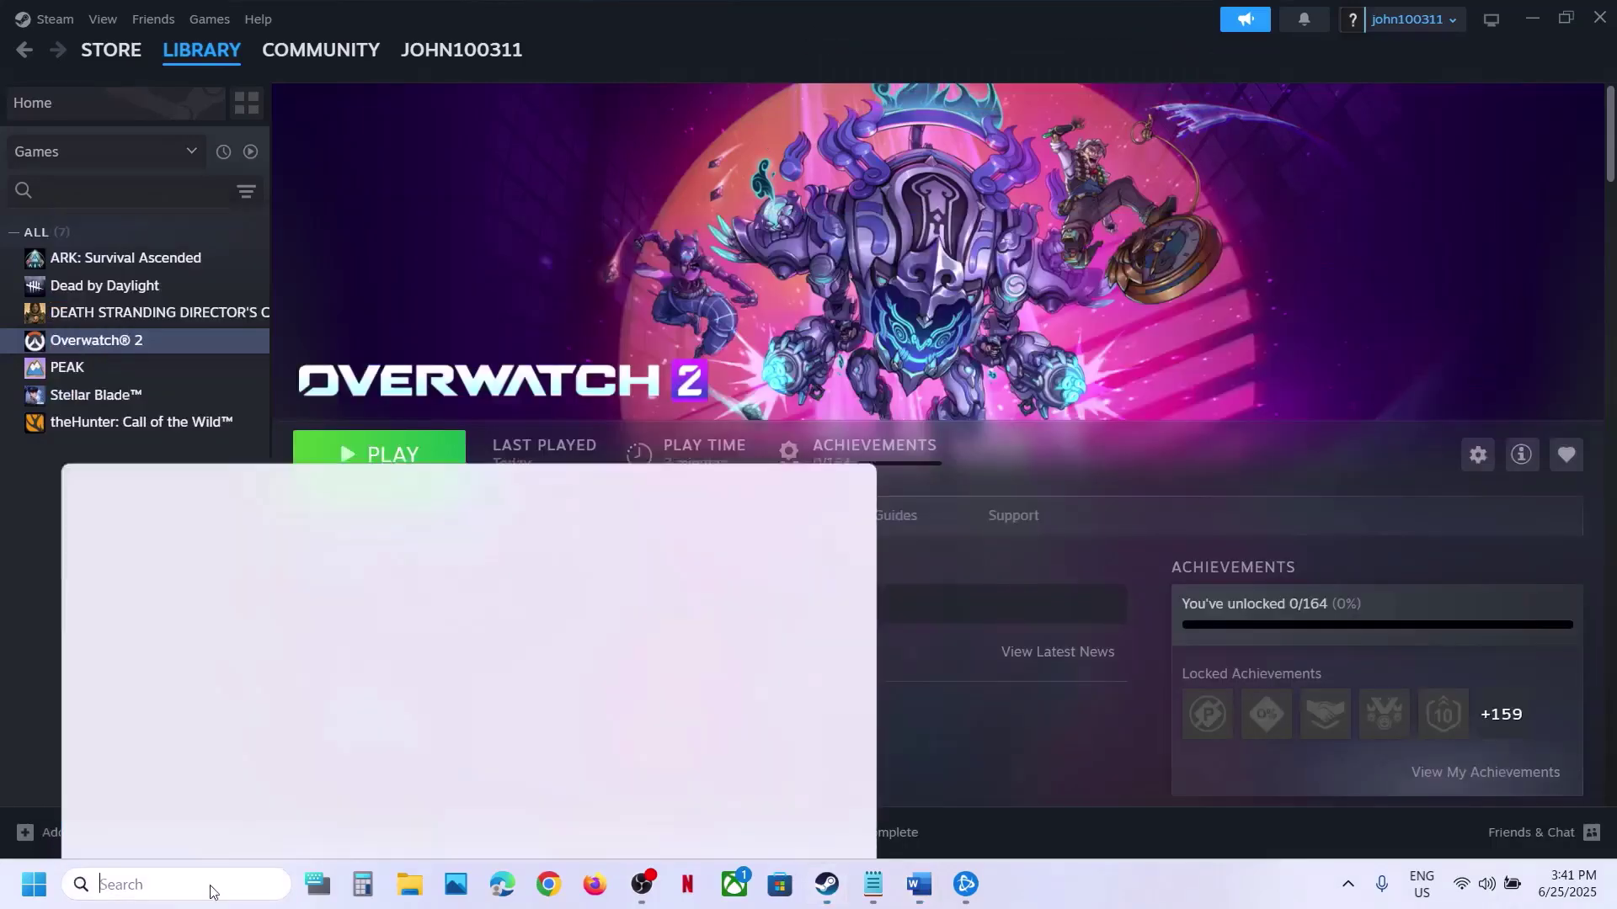
key("ctrl+v")
left_click(187, 253)
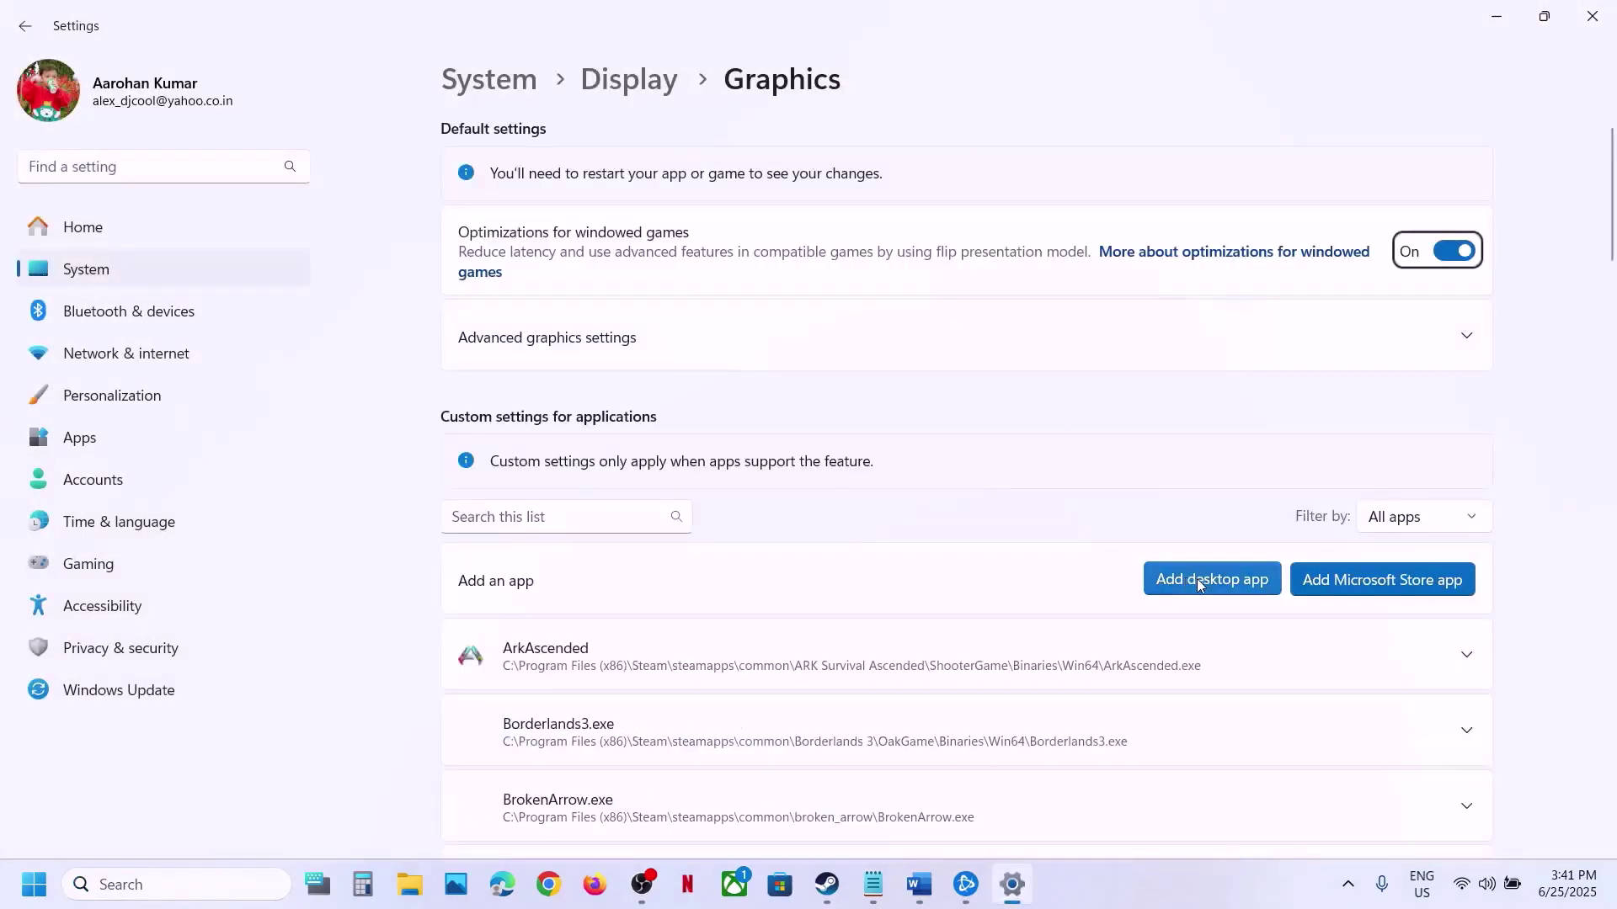
Step: Add the Overwatch application from C:\Program Files (x86)\Steam\steamapps\common\Overwatch as a desktop app in the custom graphics settings
left_click(1195, 578)
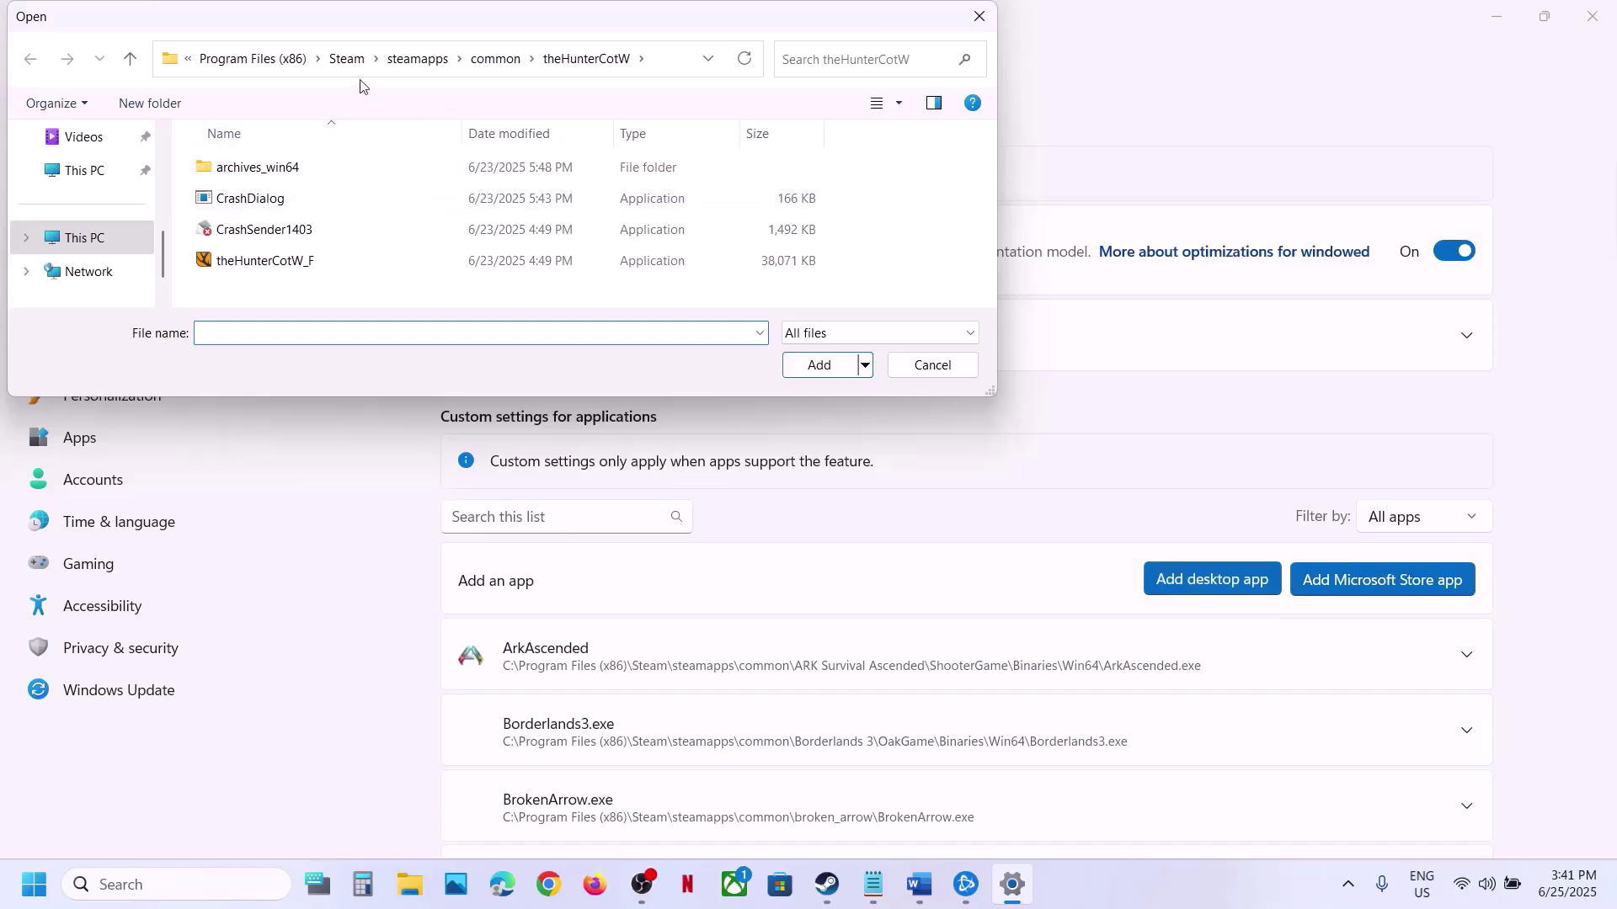
left_click(490, 64)
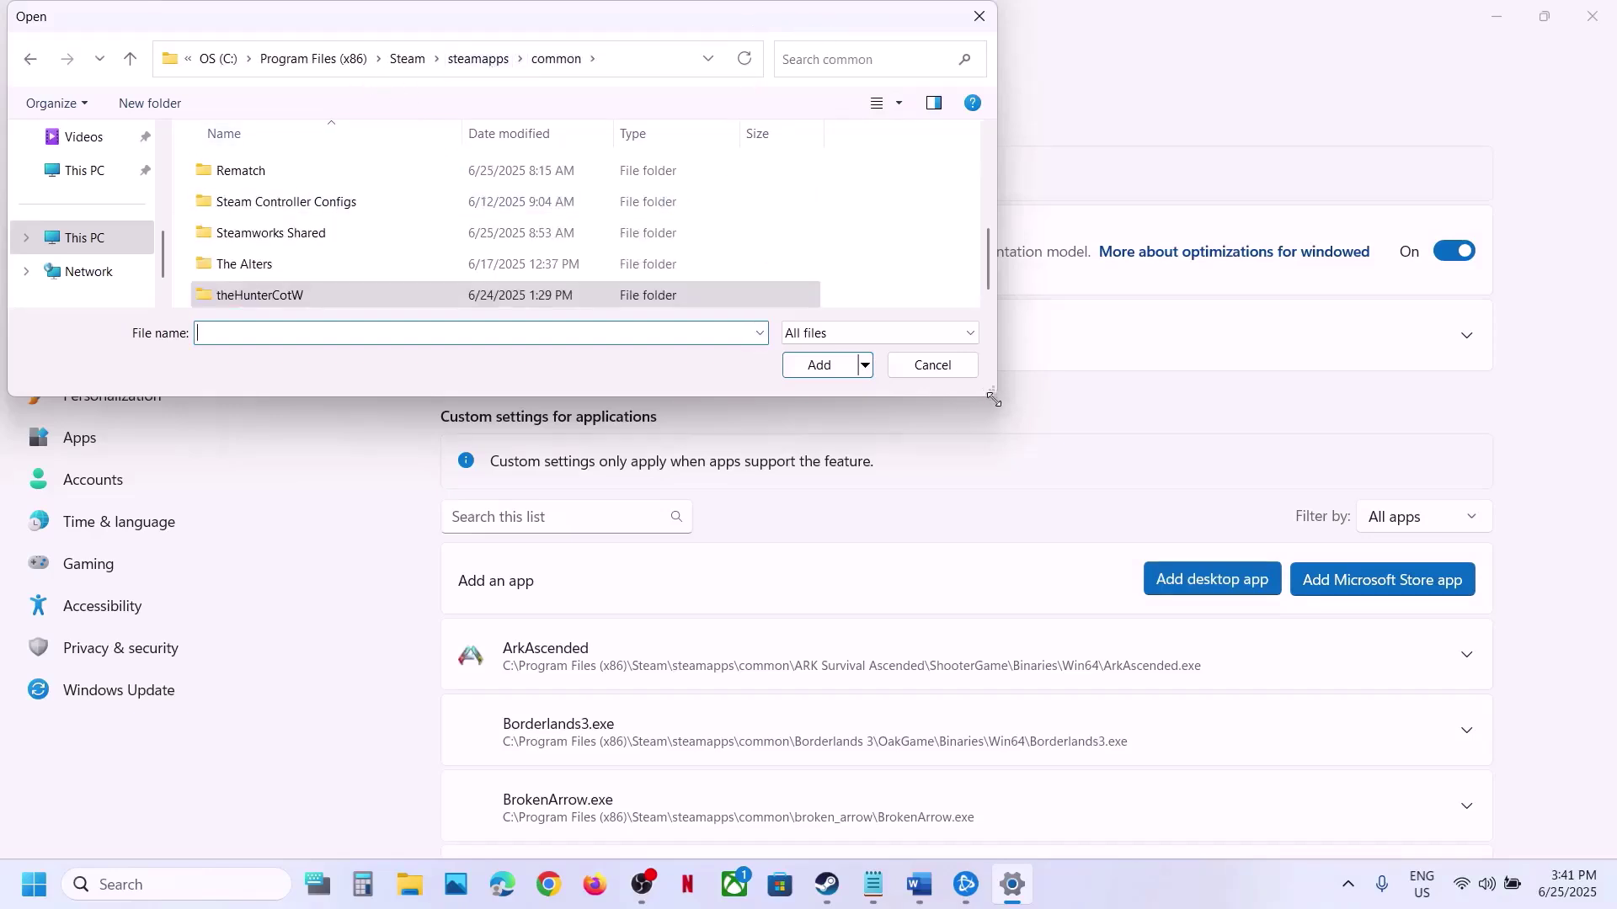
left_click_drag(994, 400, 1100, 591)
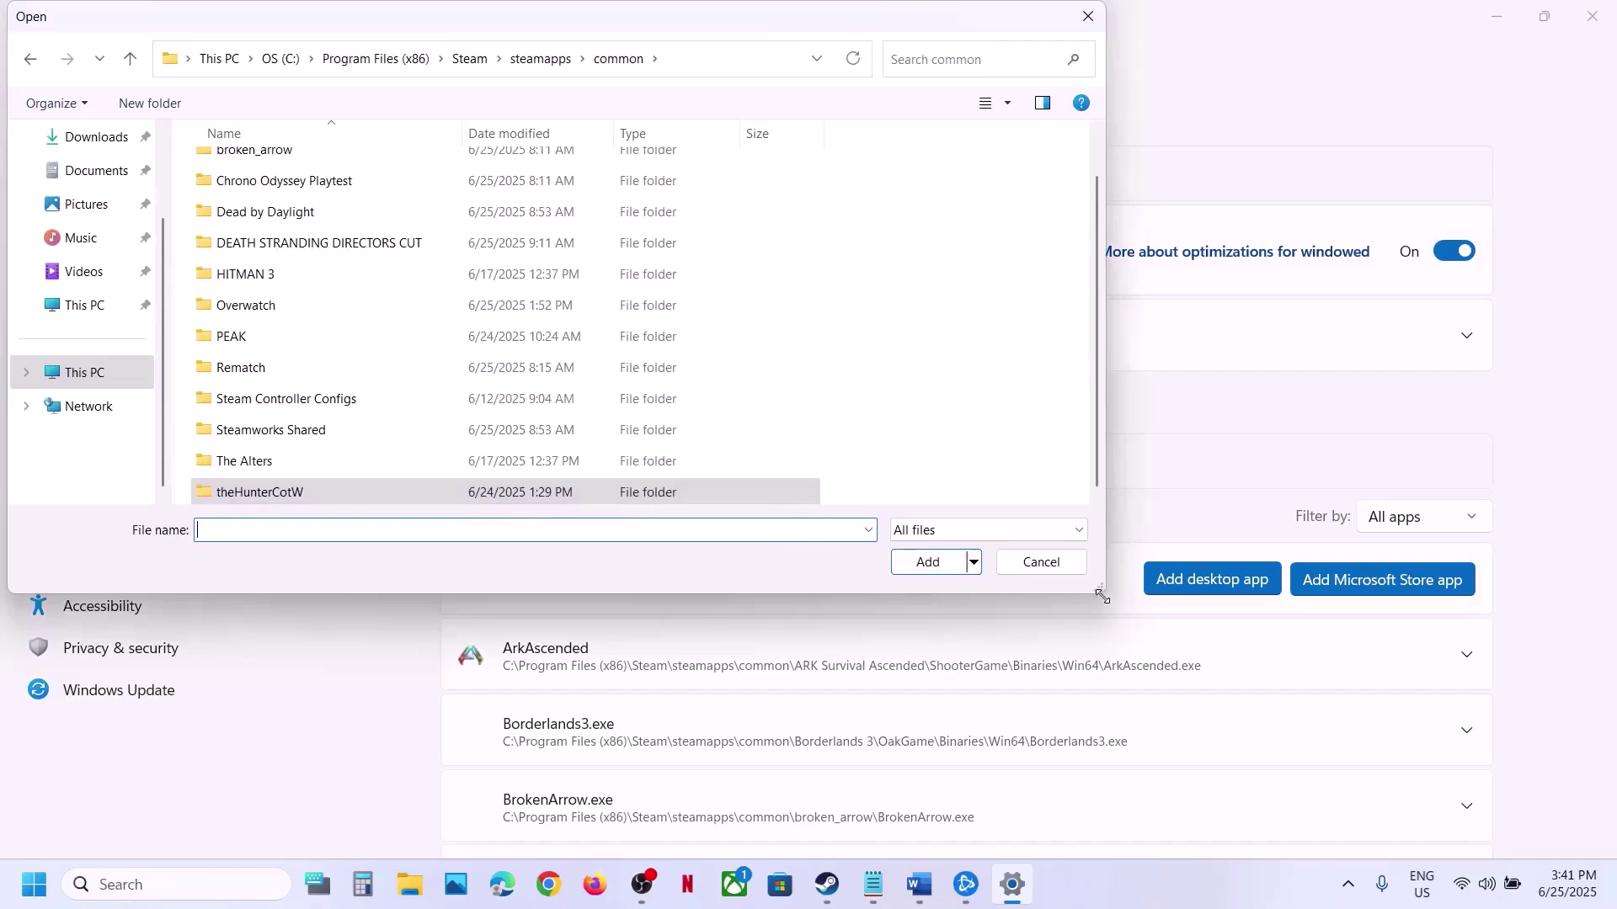
left_click(686, 55)
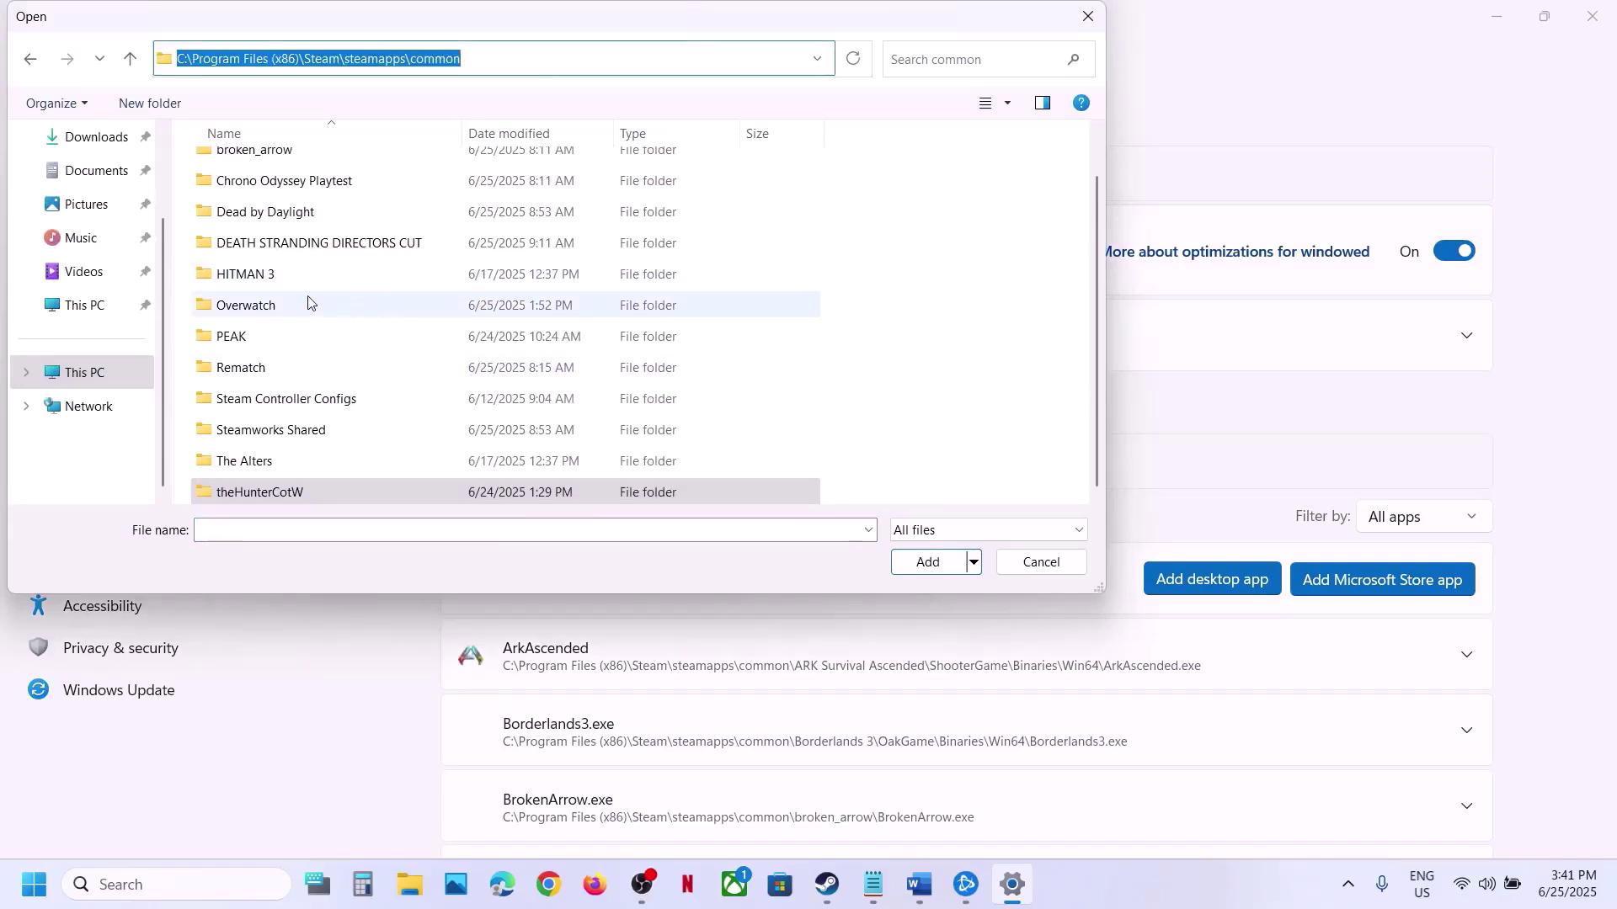
double_click(276, 315)
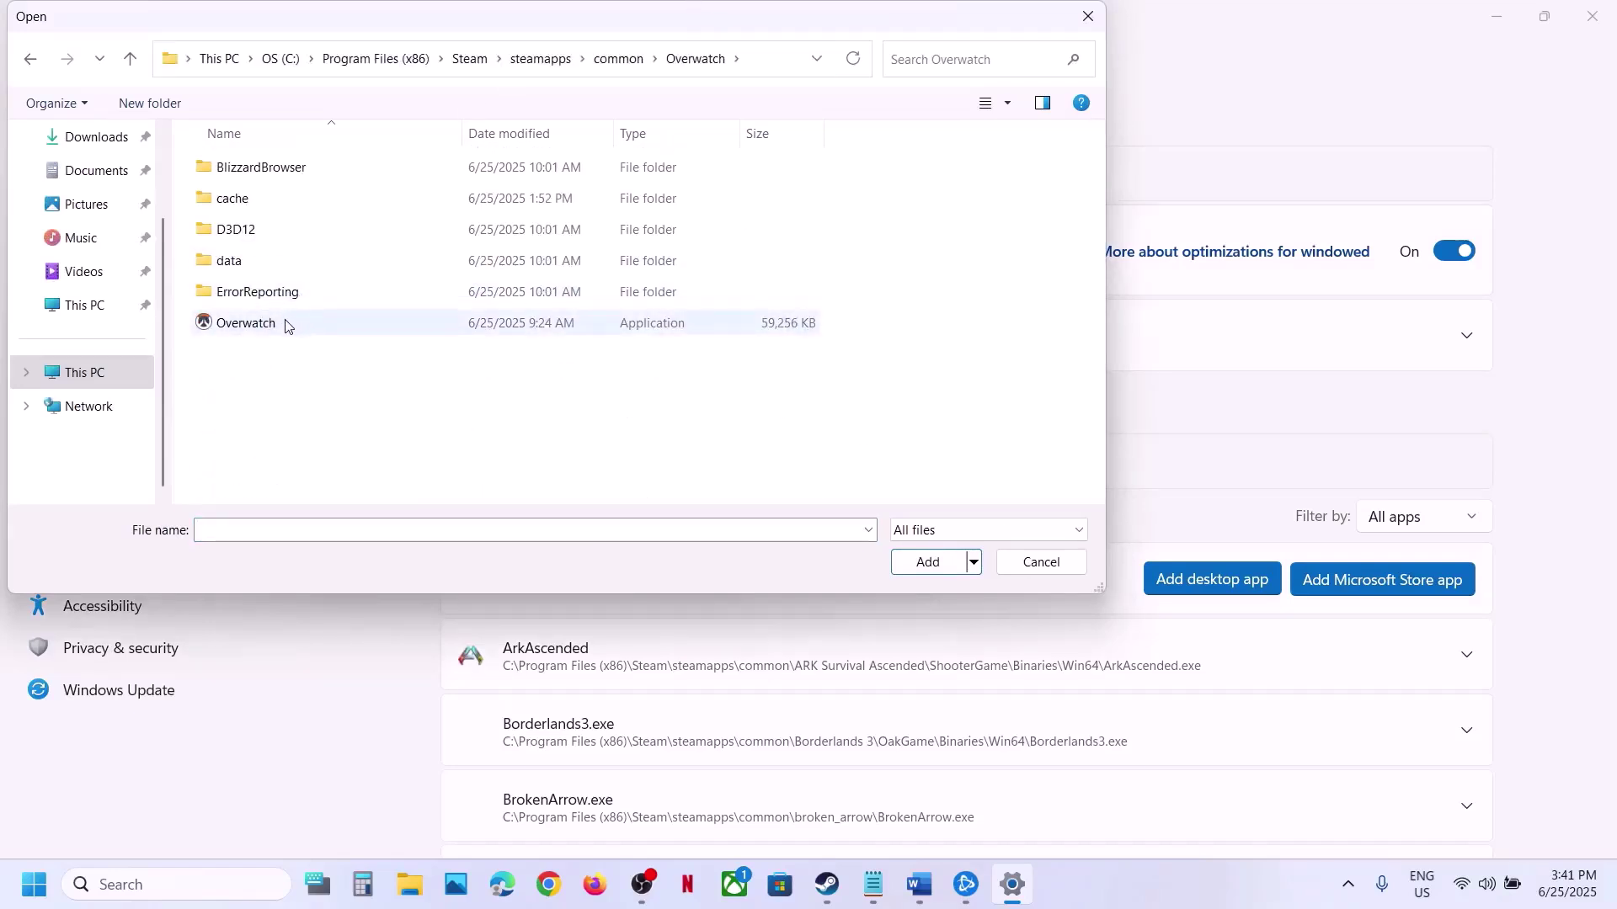
left_click(285, 326)
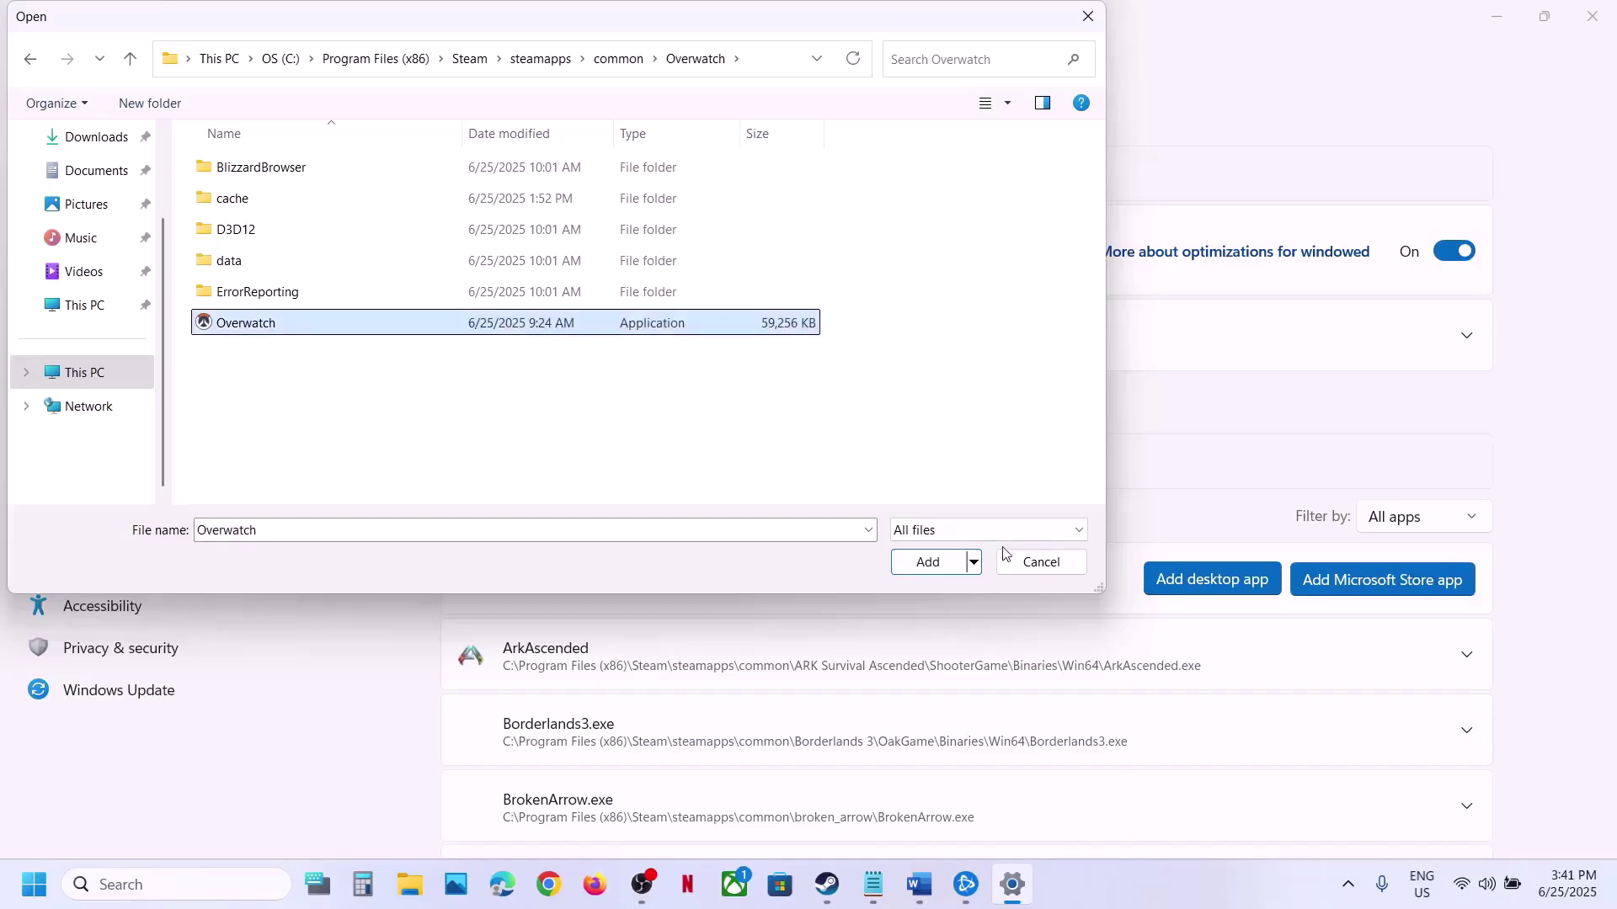
left_click(935, 563)
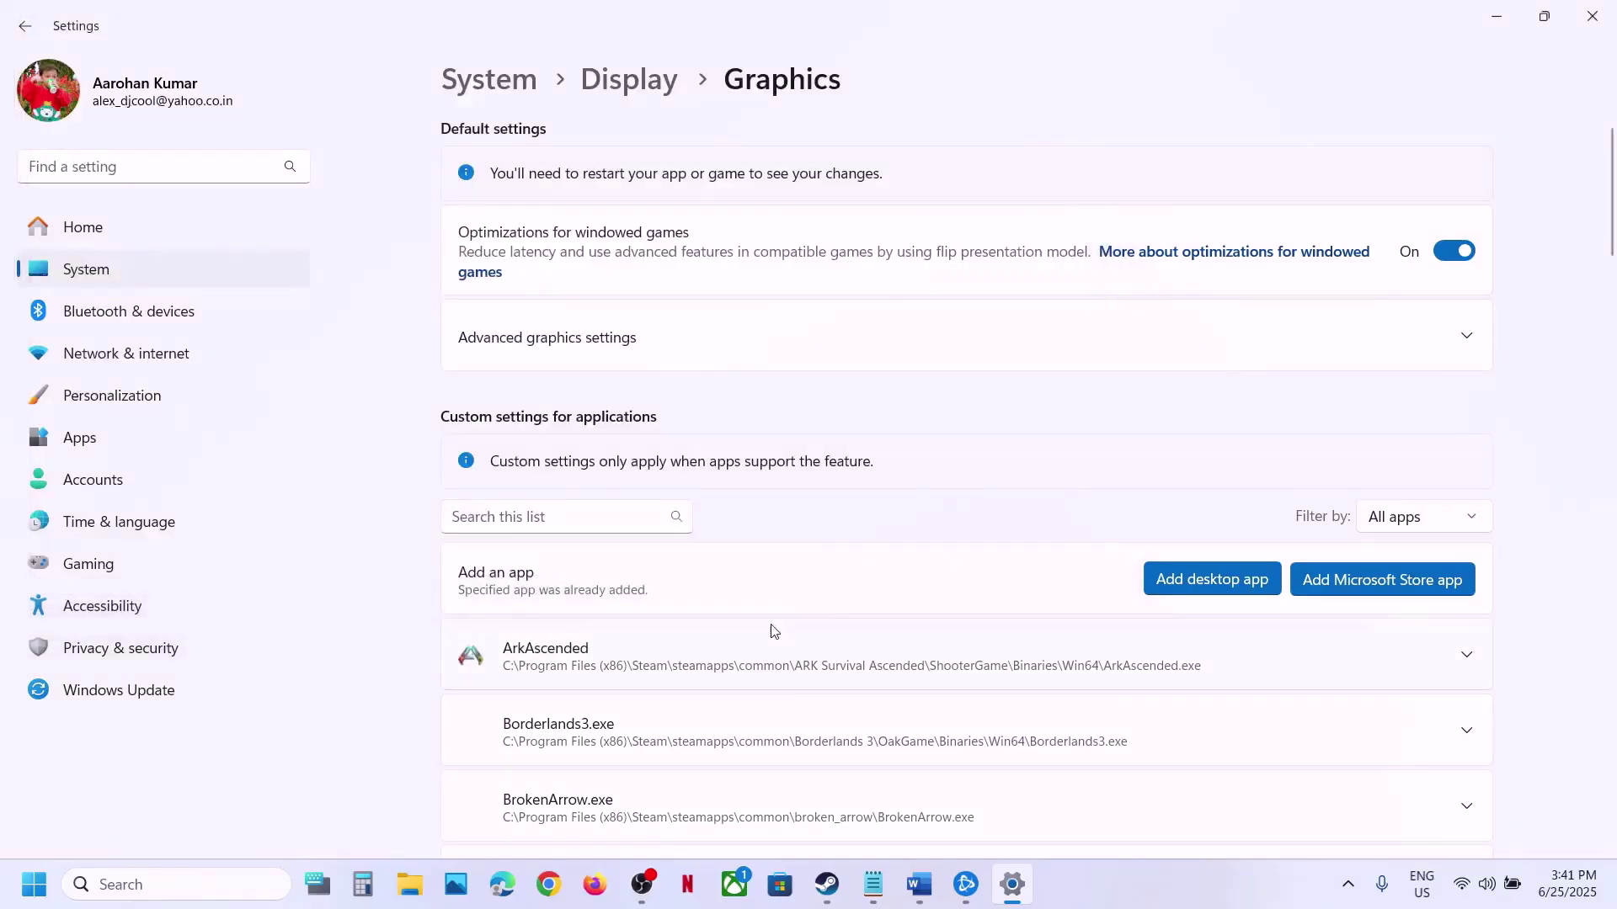
Step: Set the GPU preference of the Steam Overwatch application to High Performance (NVIDIA GeForce RTX 3050 Laptop GPU)
scroll(773, 630, "down", 15)
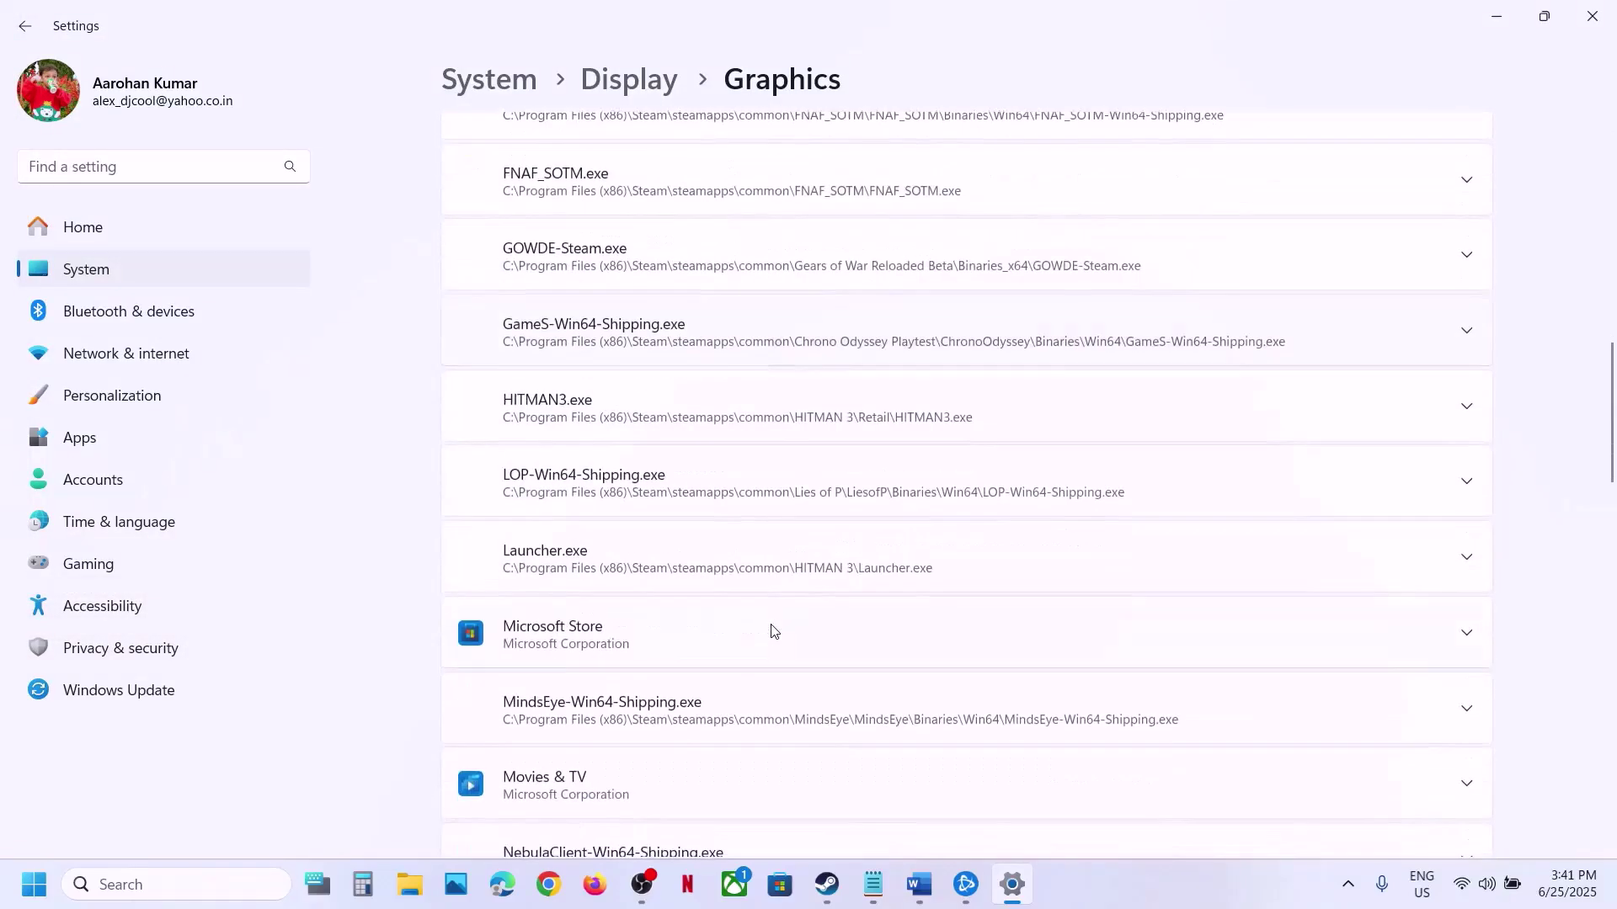
scroll(773, 631, "down", 6)
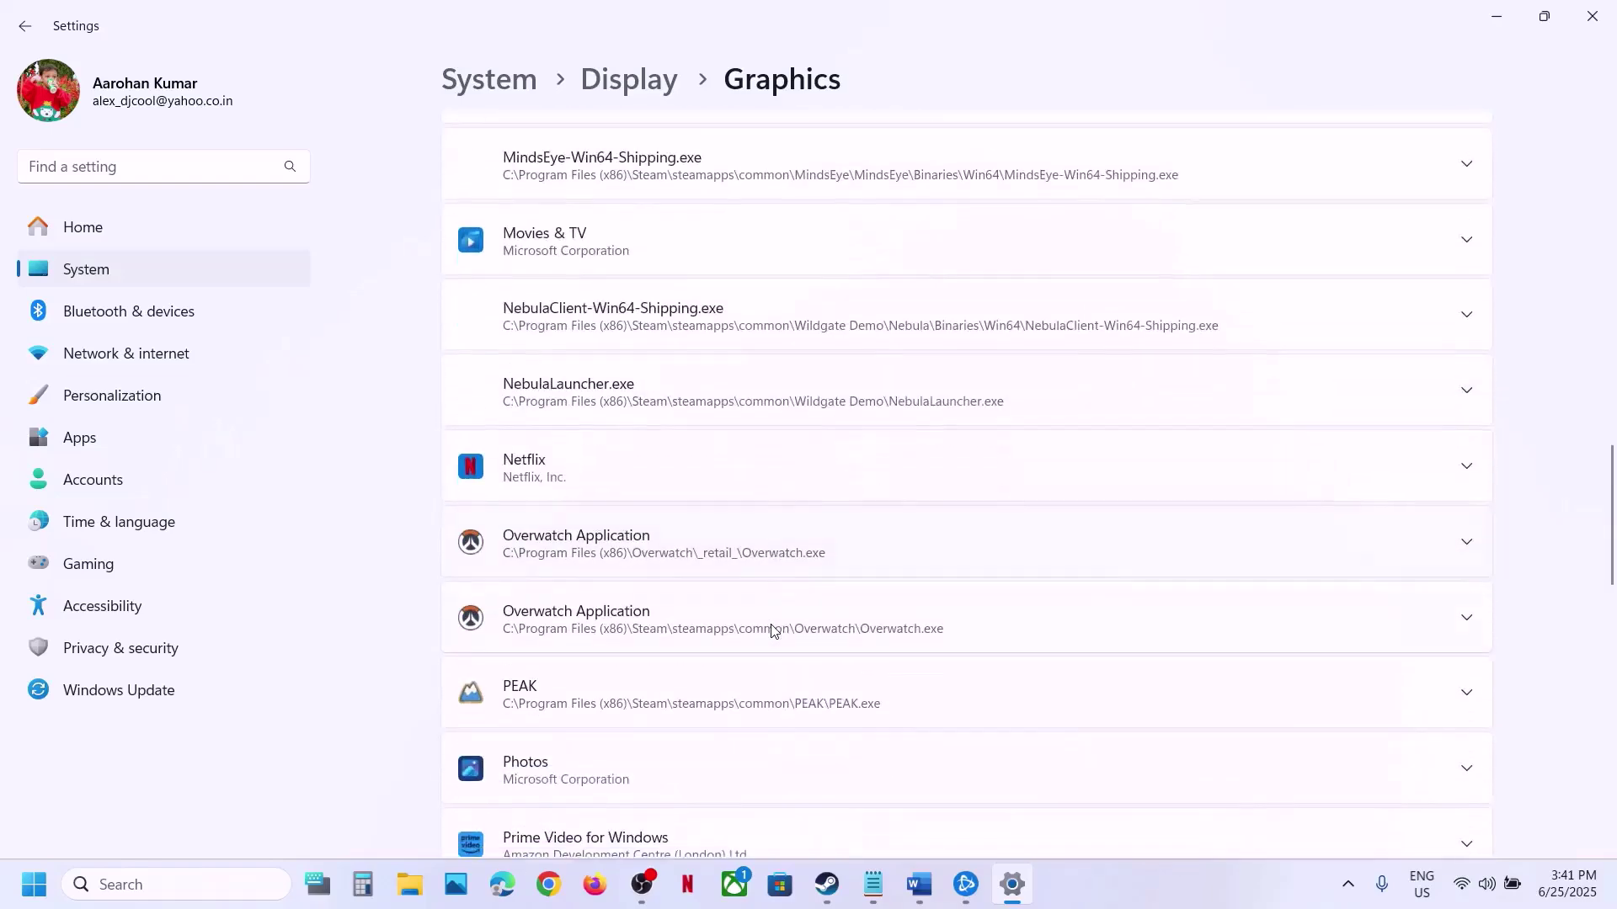
scroll(801, 595, "down", 2)
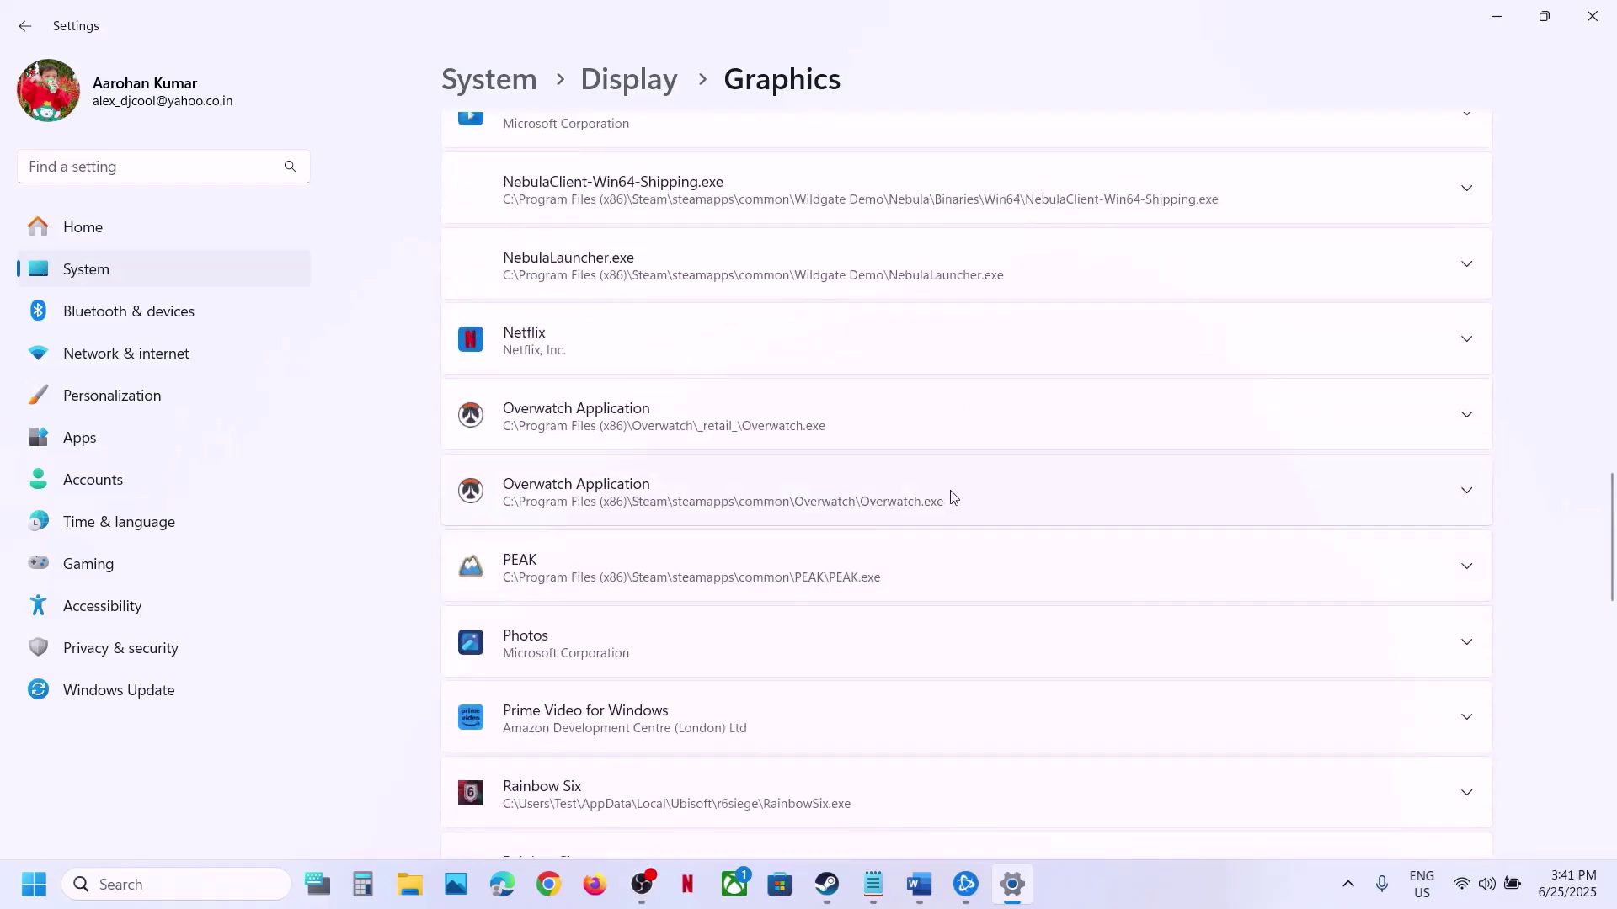
left_click(868, 500)
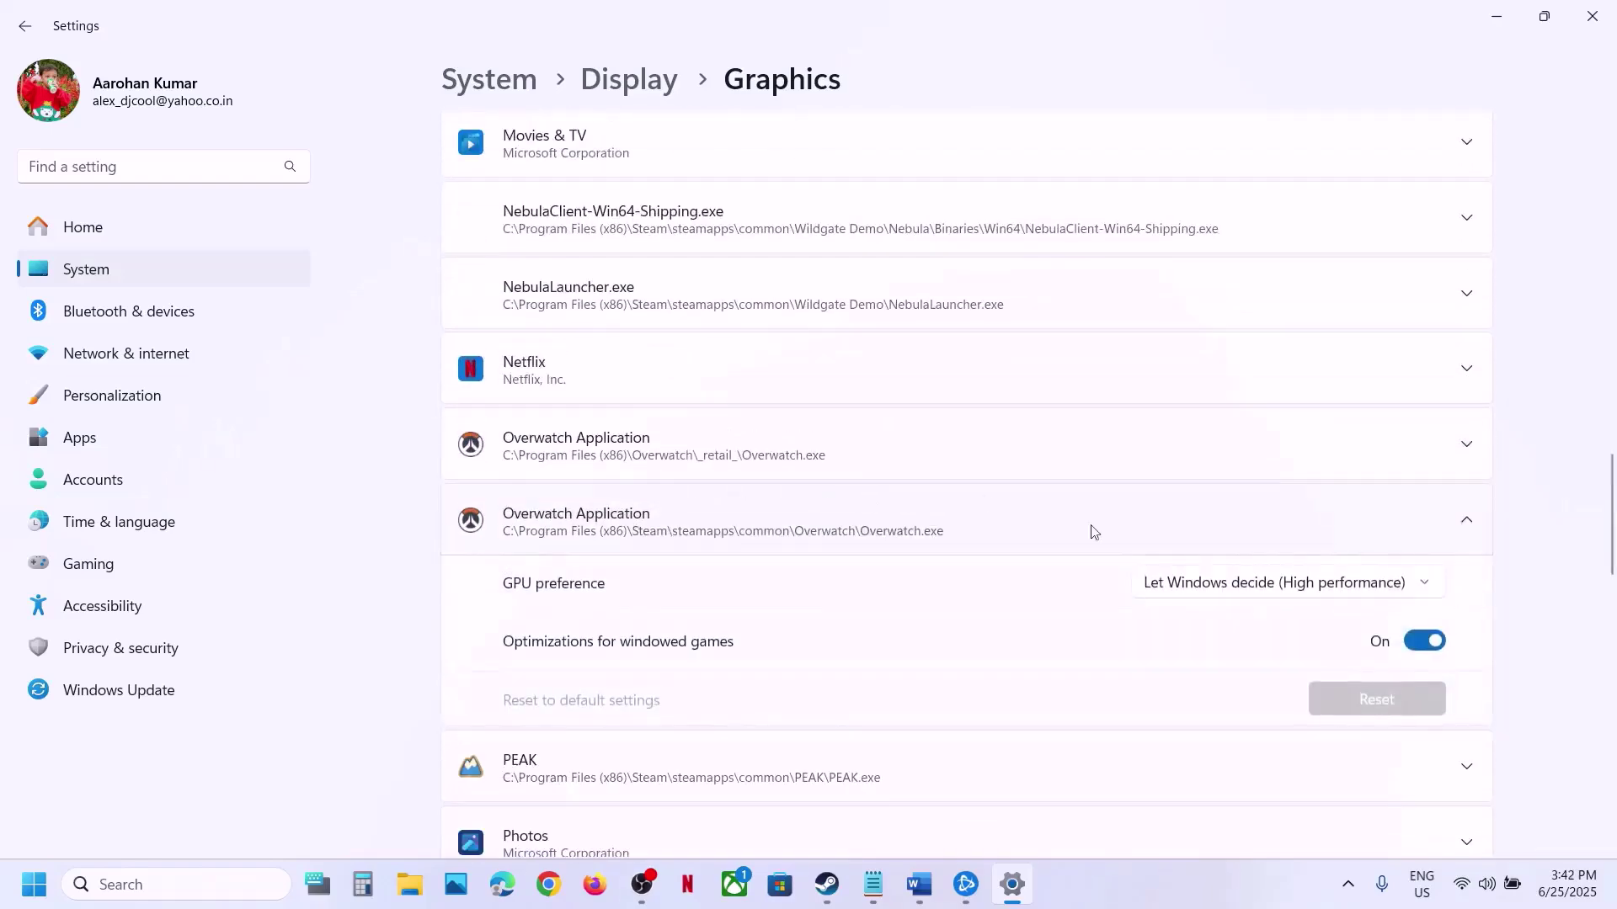
left_click(1306, 591)
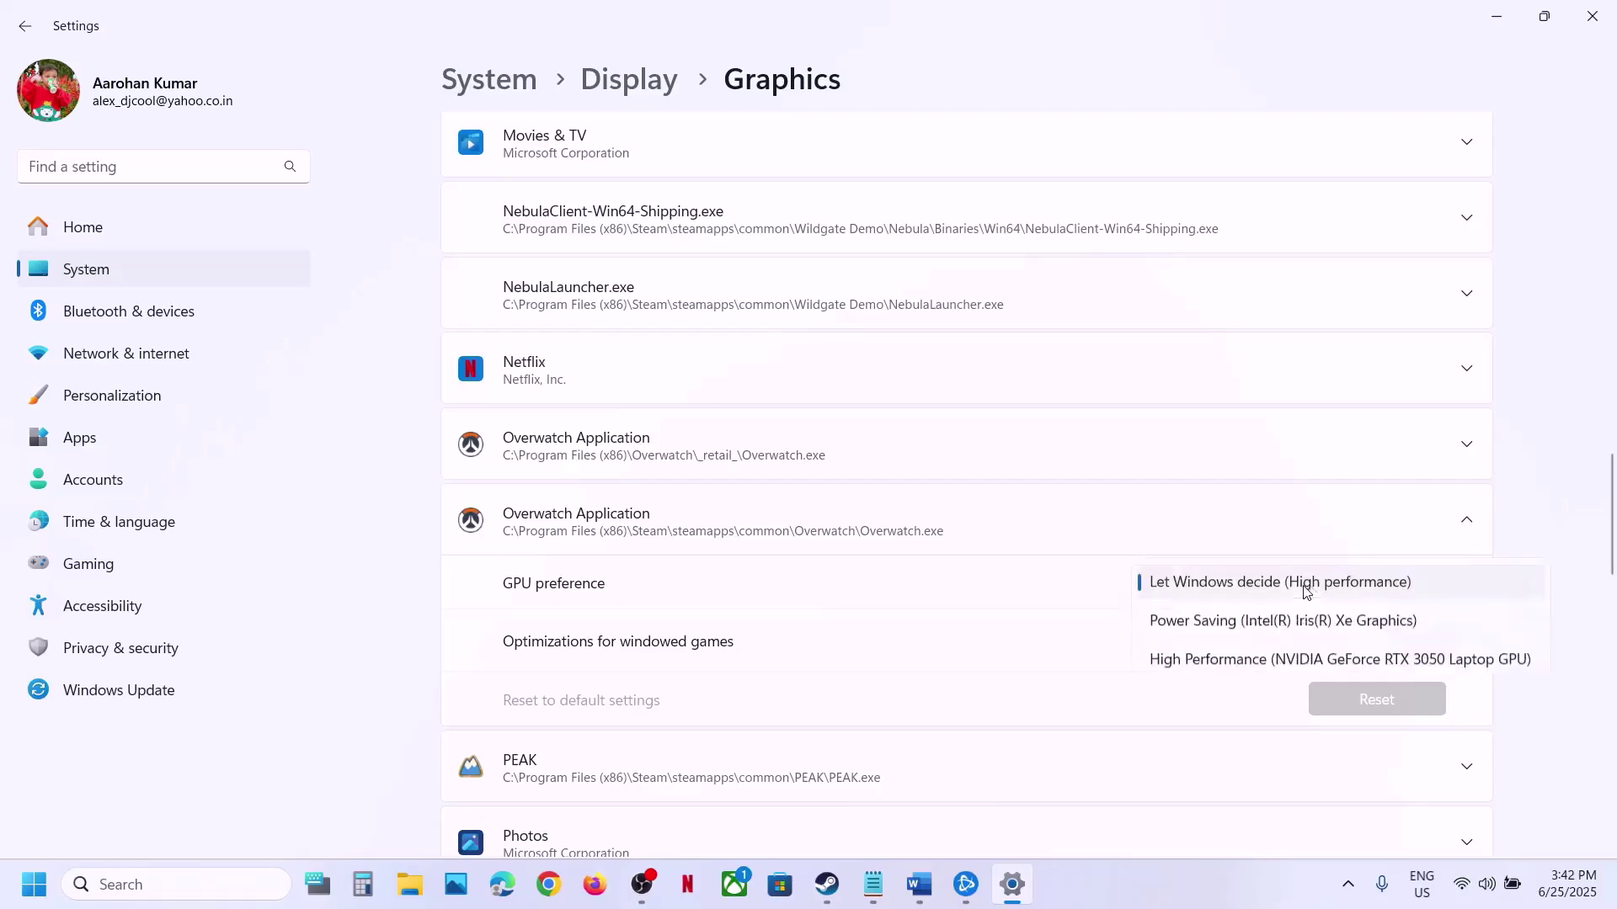
left_click(1239, 662)
Step: Add Overwatch Launcher from C:\Program Files (x86)\Overwatch as a desktop app in the custom graphics settings
scroll(1015, 408, "up", 10)
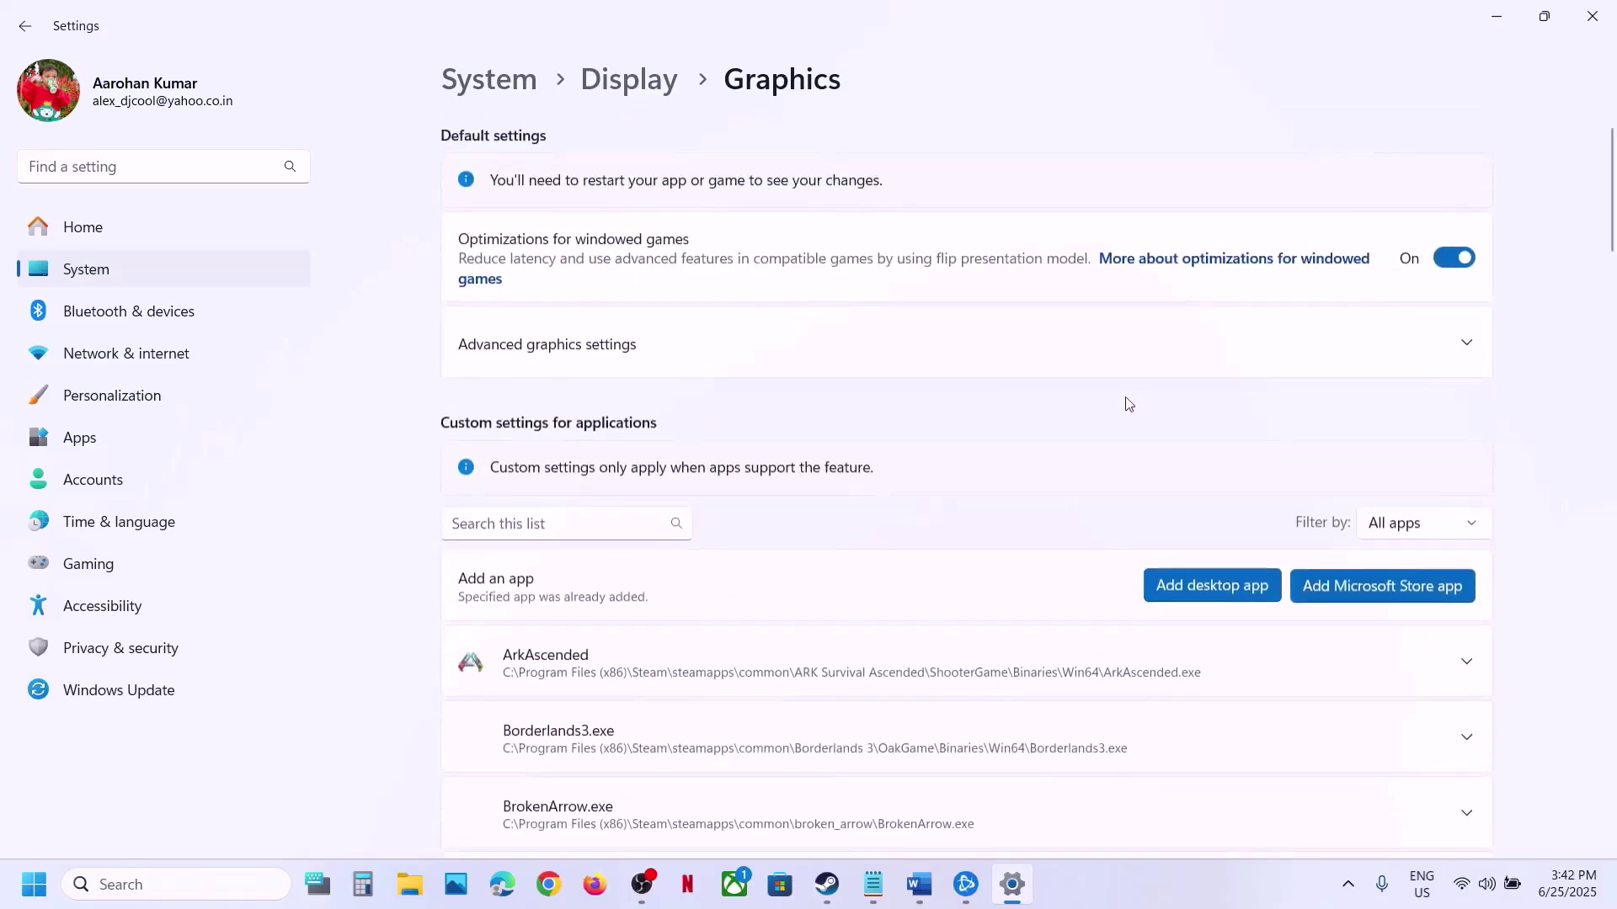
left_click(1191, 576)
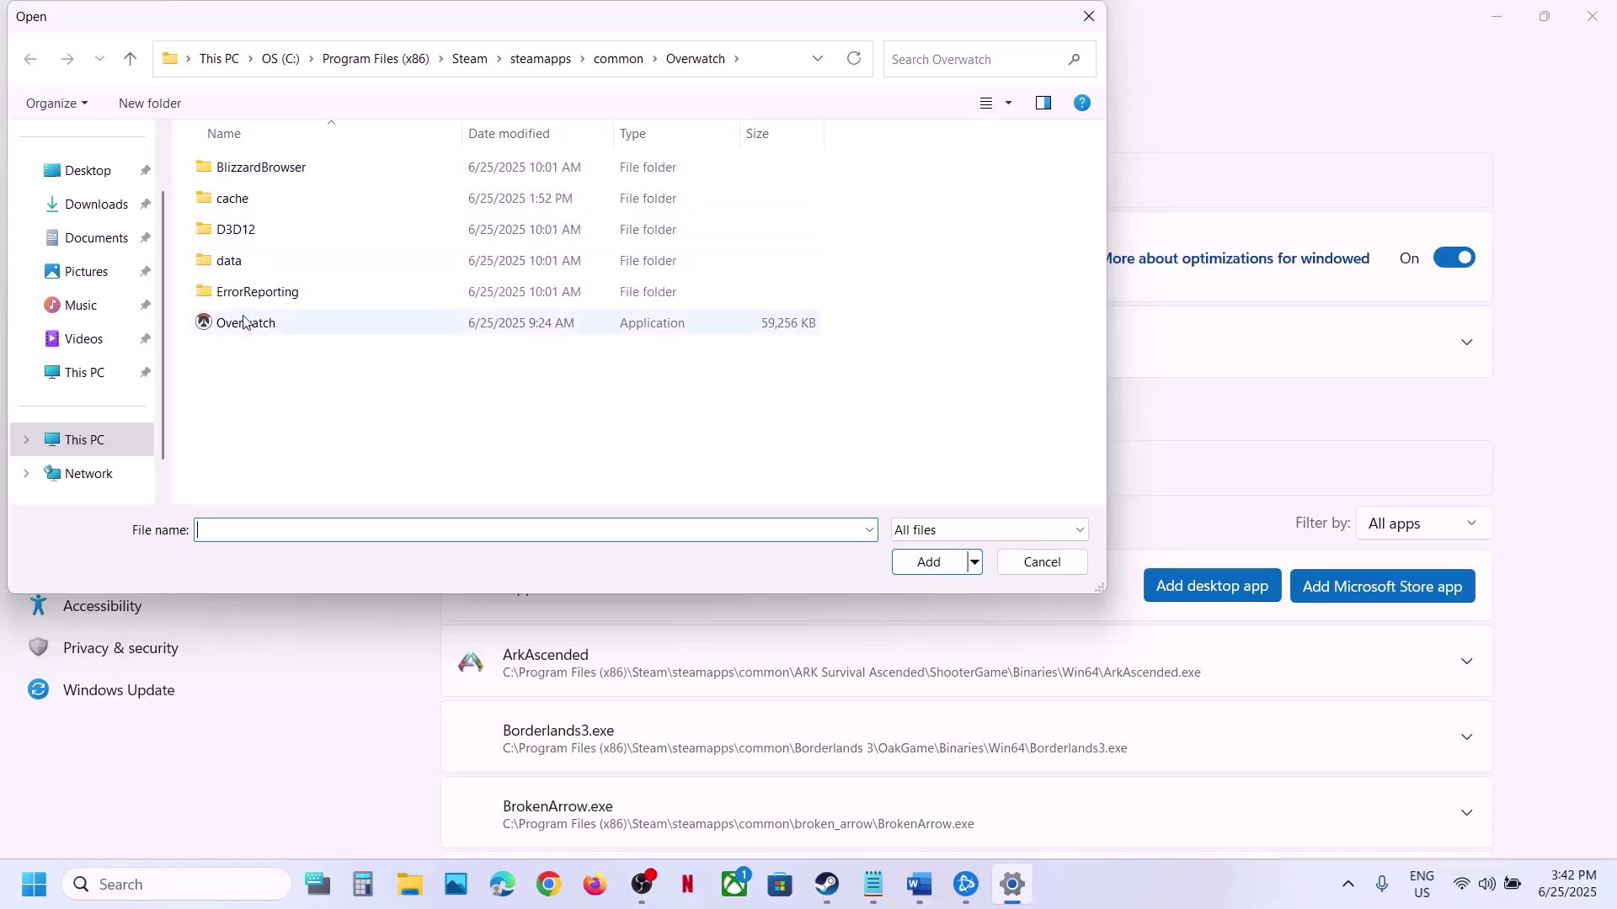
left_click(97, 445)
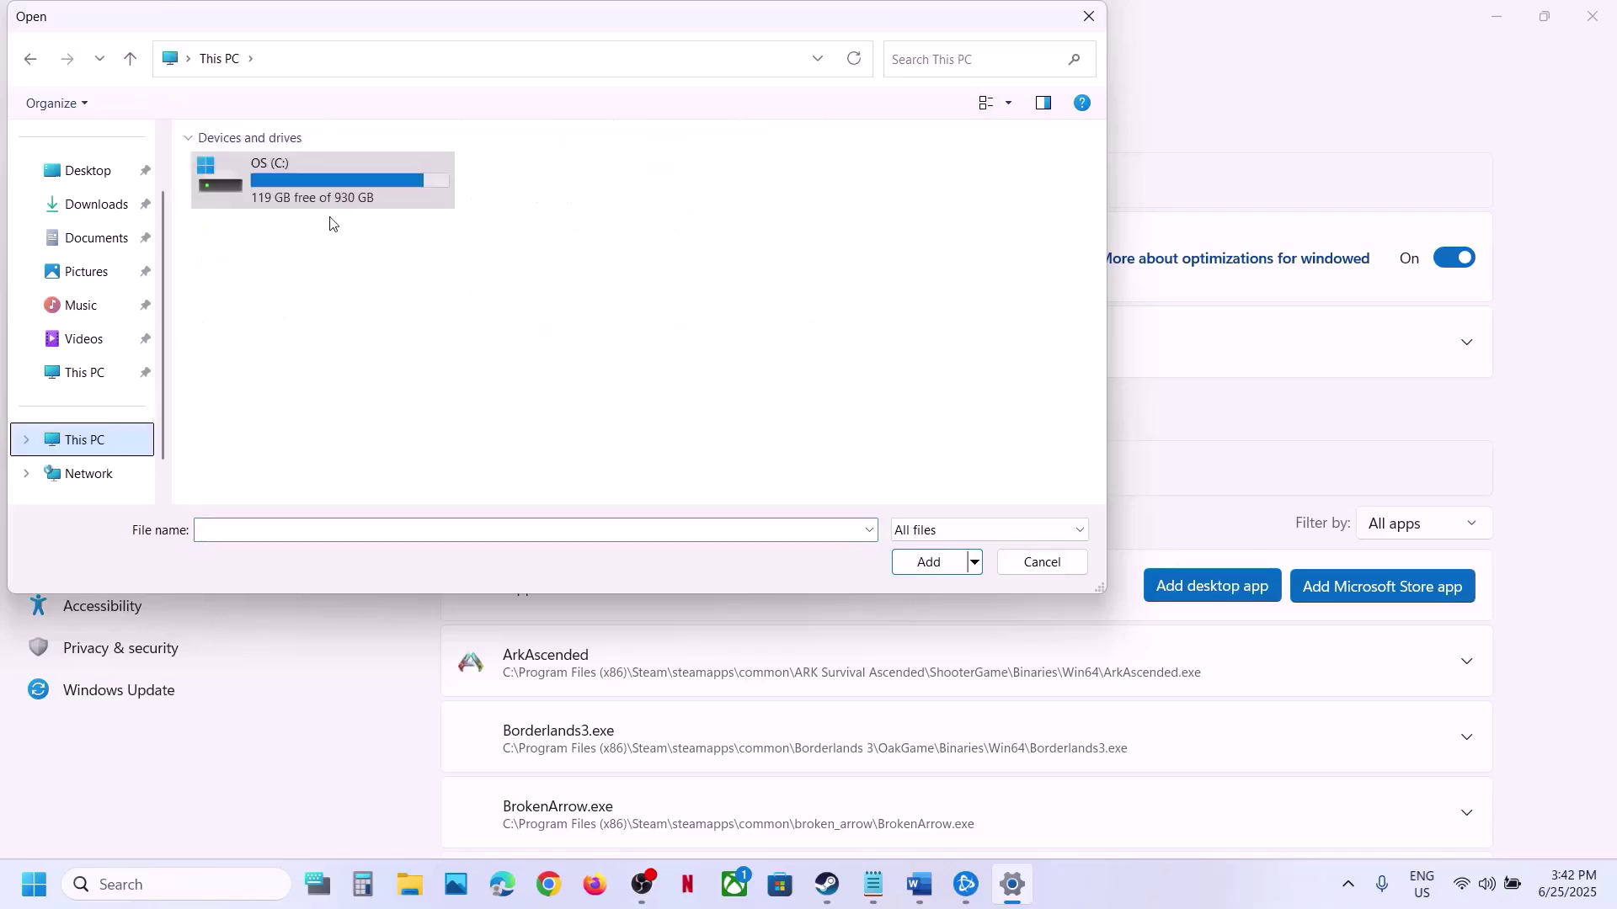
double_click(325, 198)
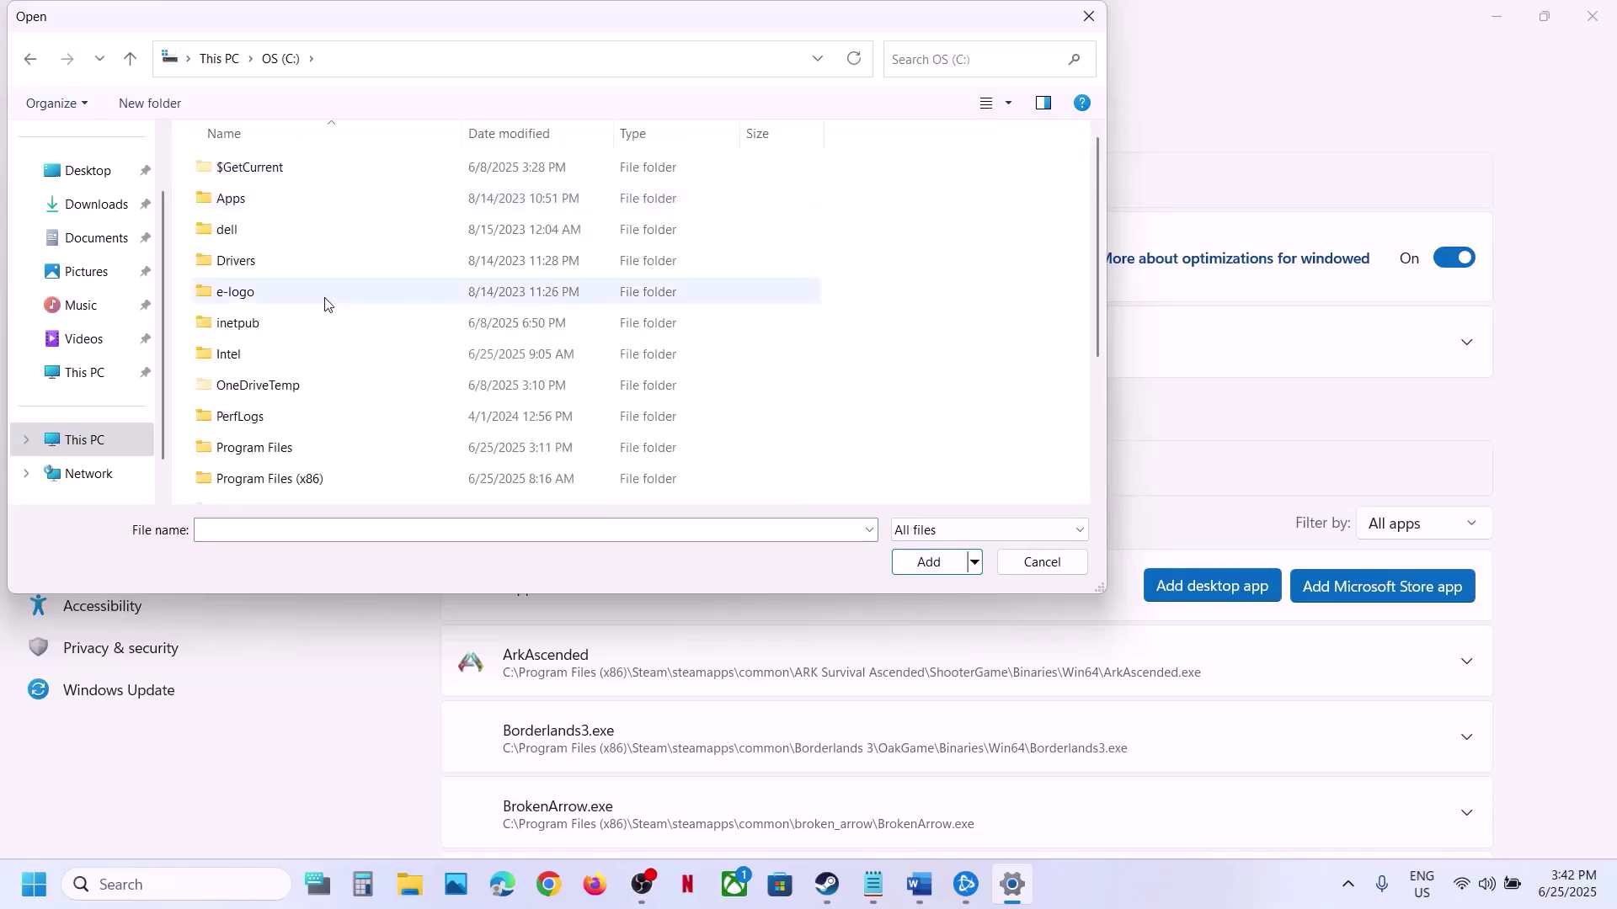
scroll(325, 303, "down", 2)
double_click(307, 276)
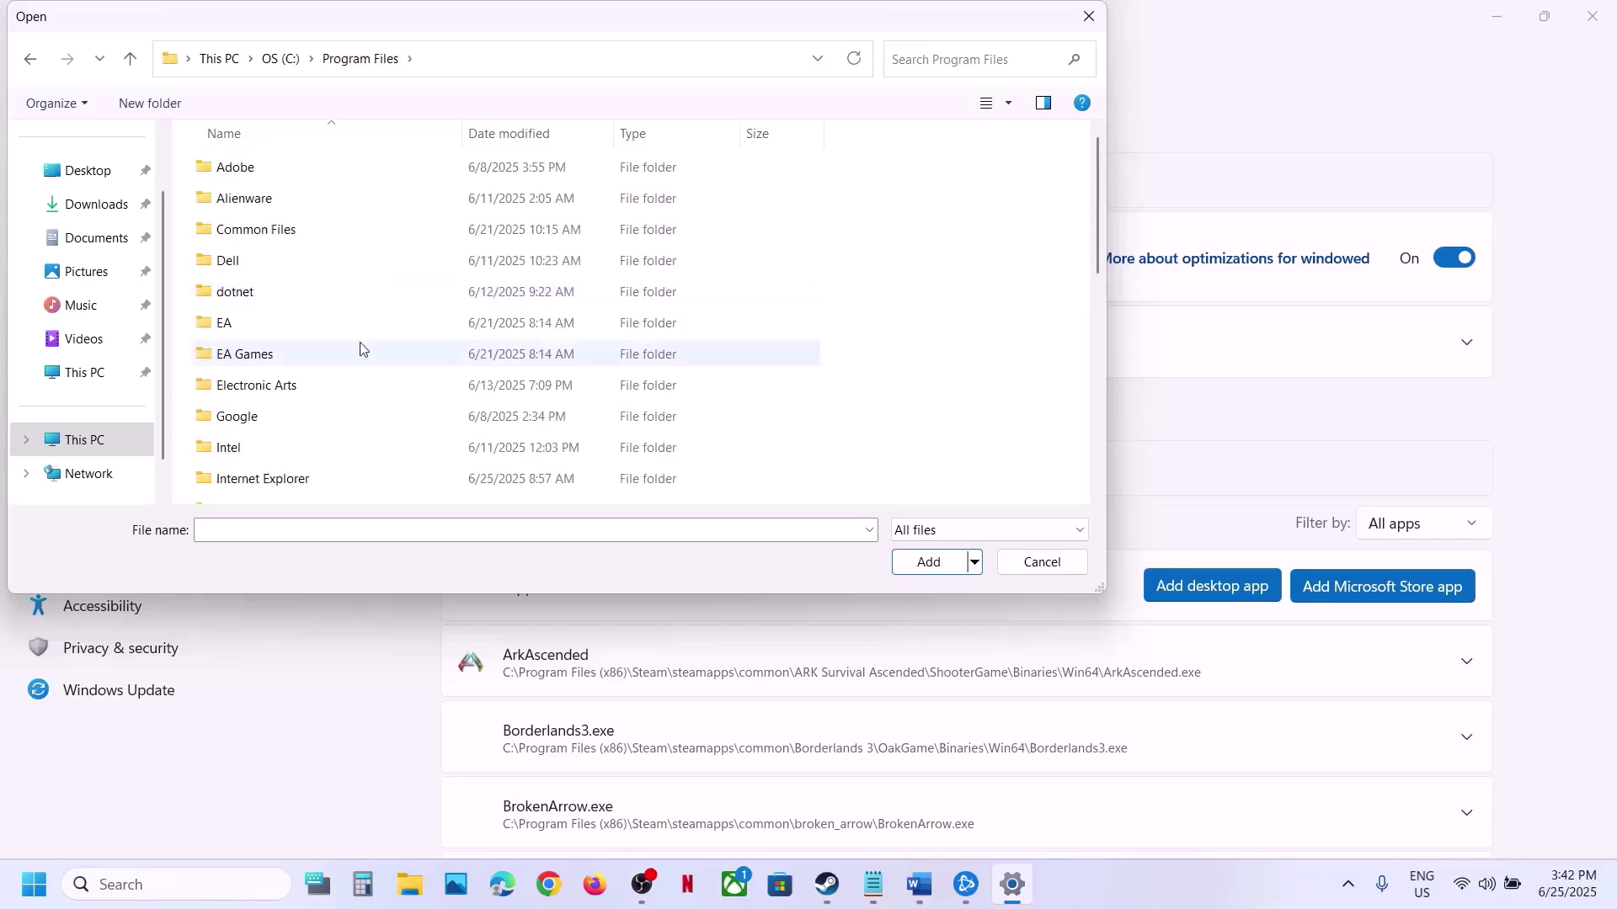
scroll(361, 348, "down", 2)
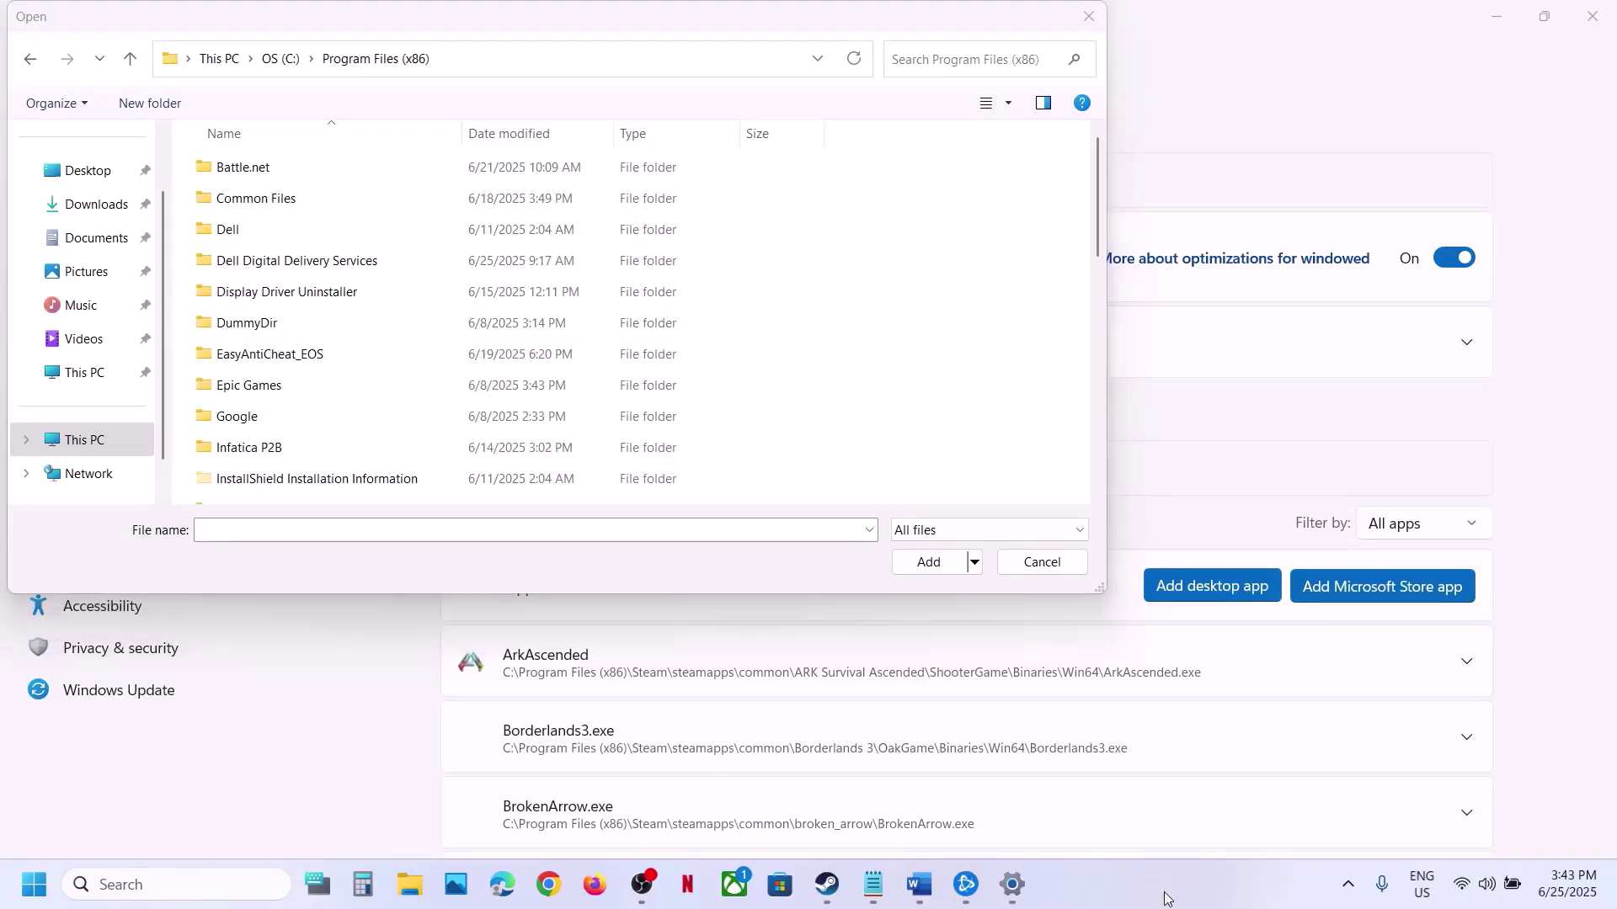
left_click(471, 59)
left_click(290, 325)
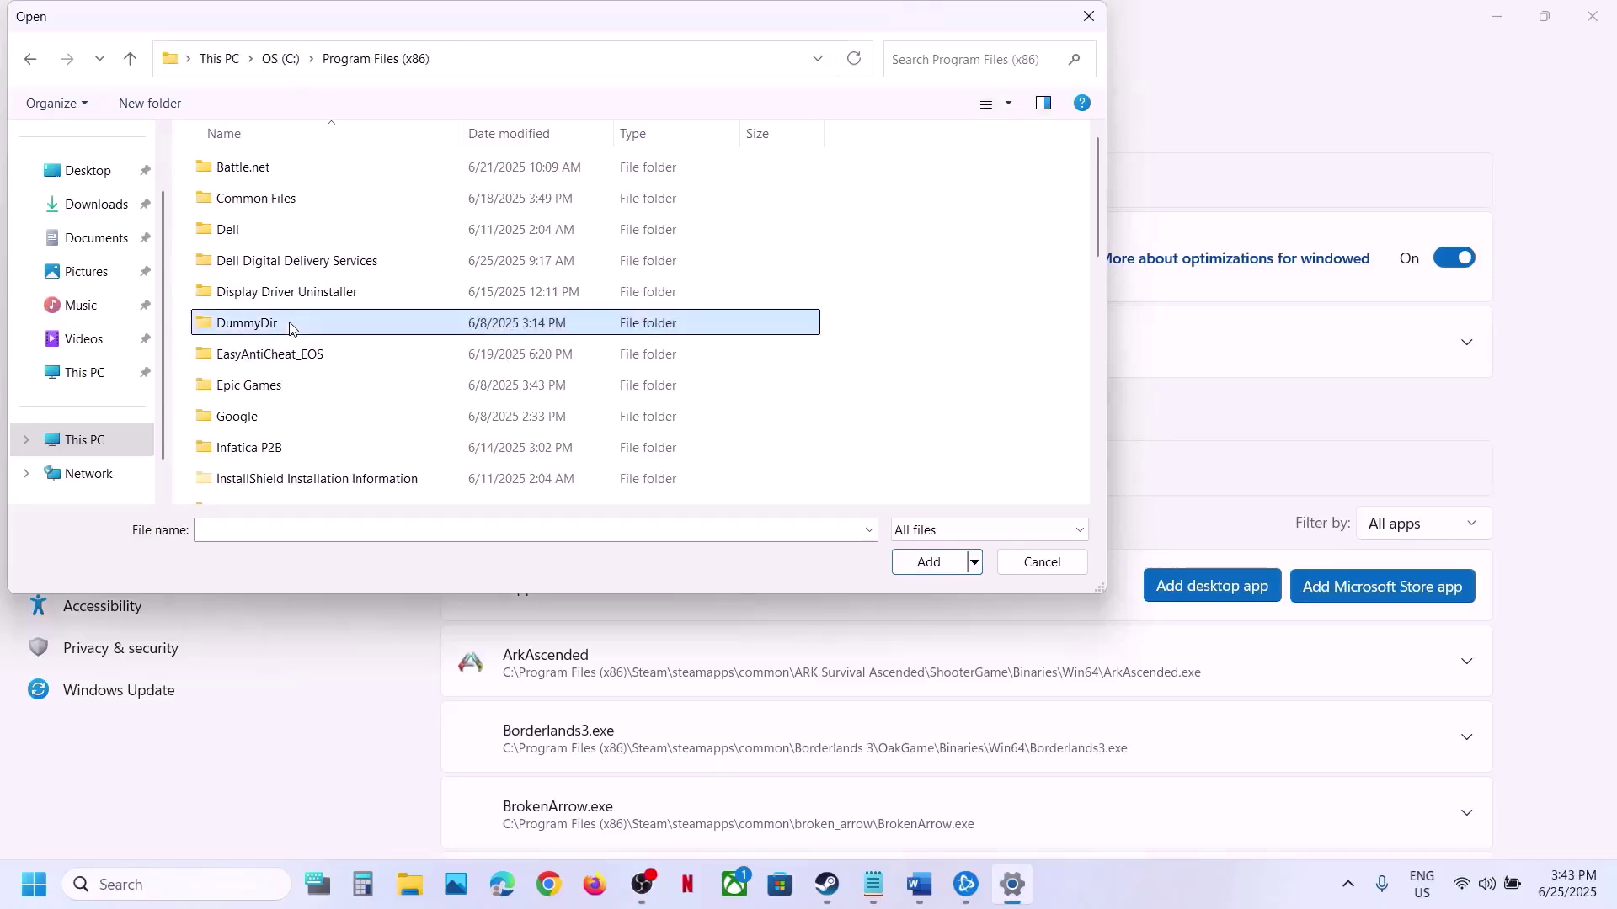
key("o")
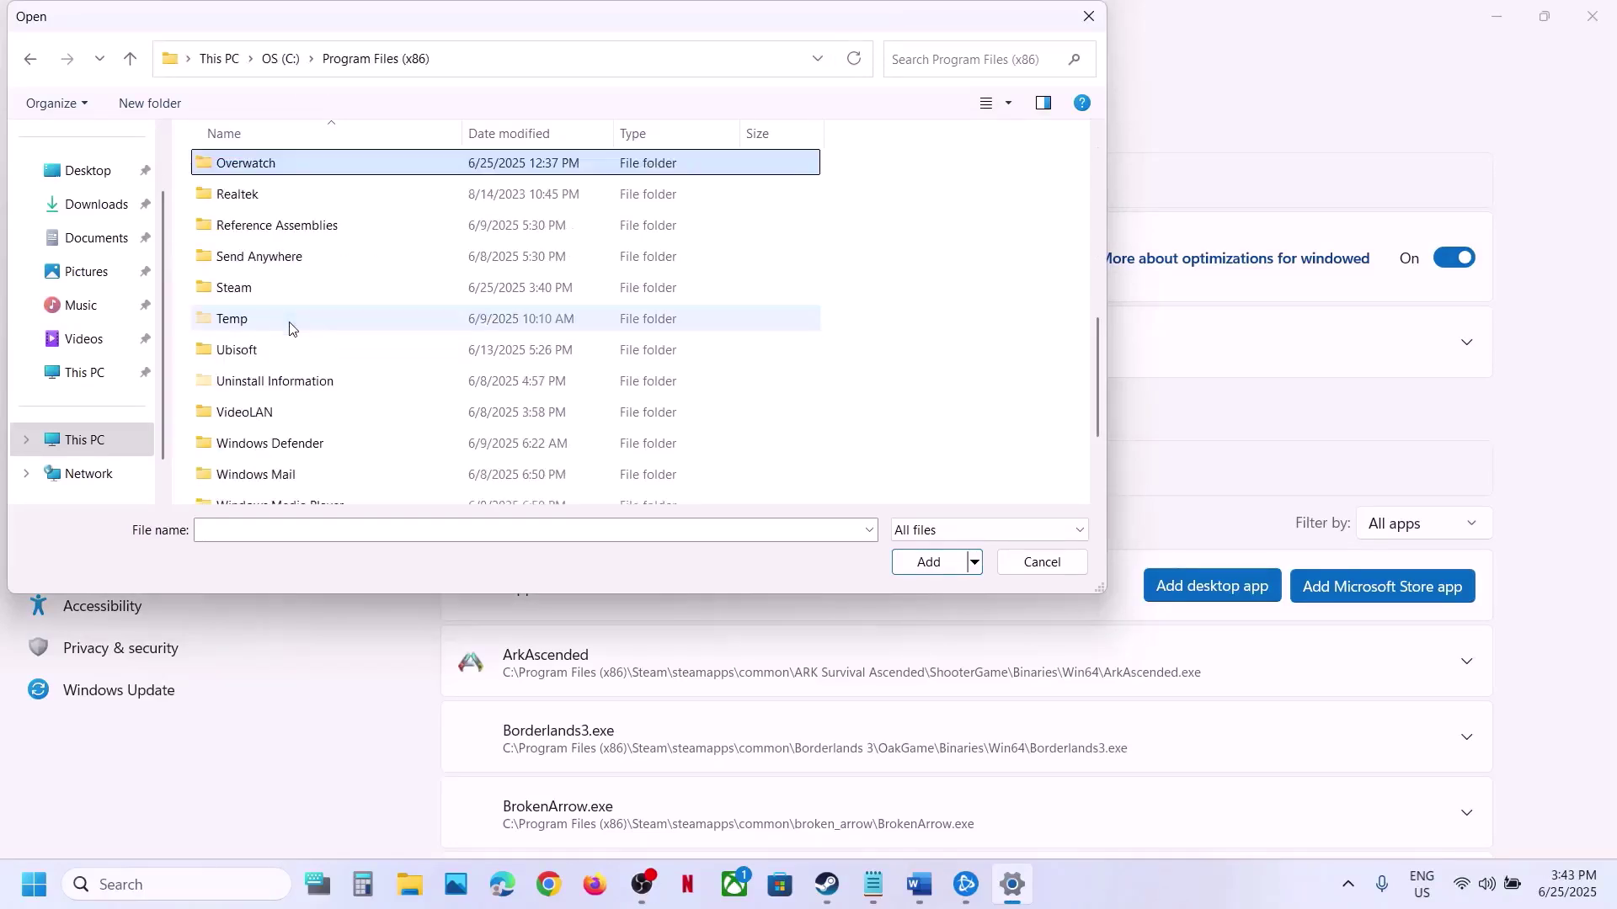
double_click(257, 167)
left_click(271, 261)
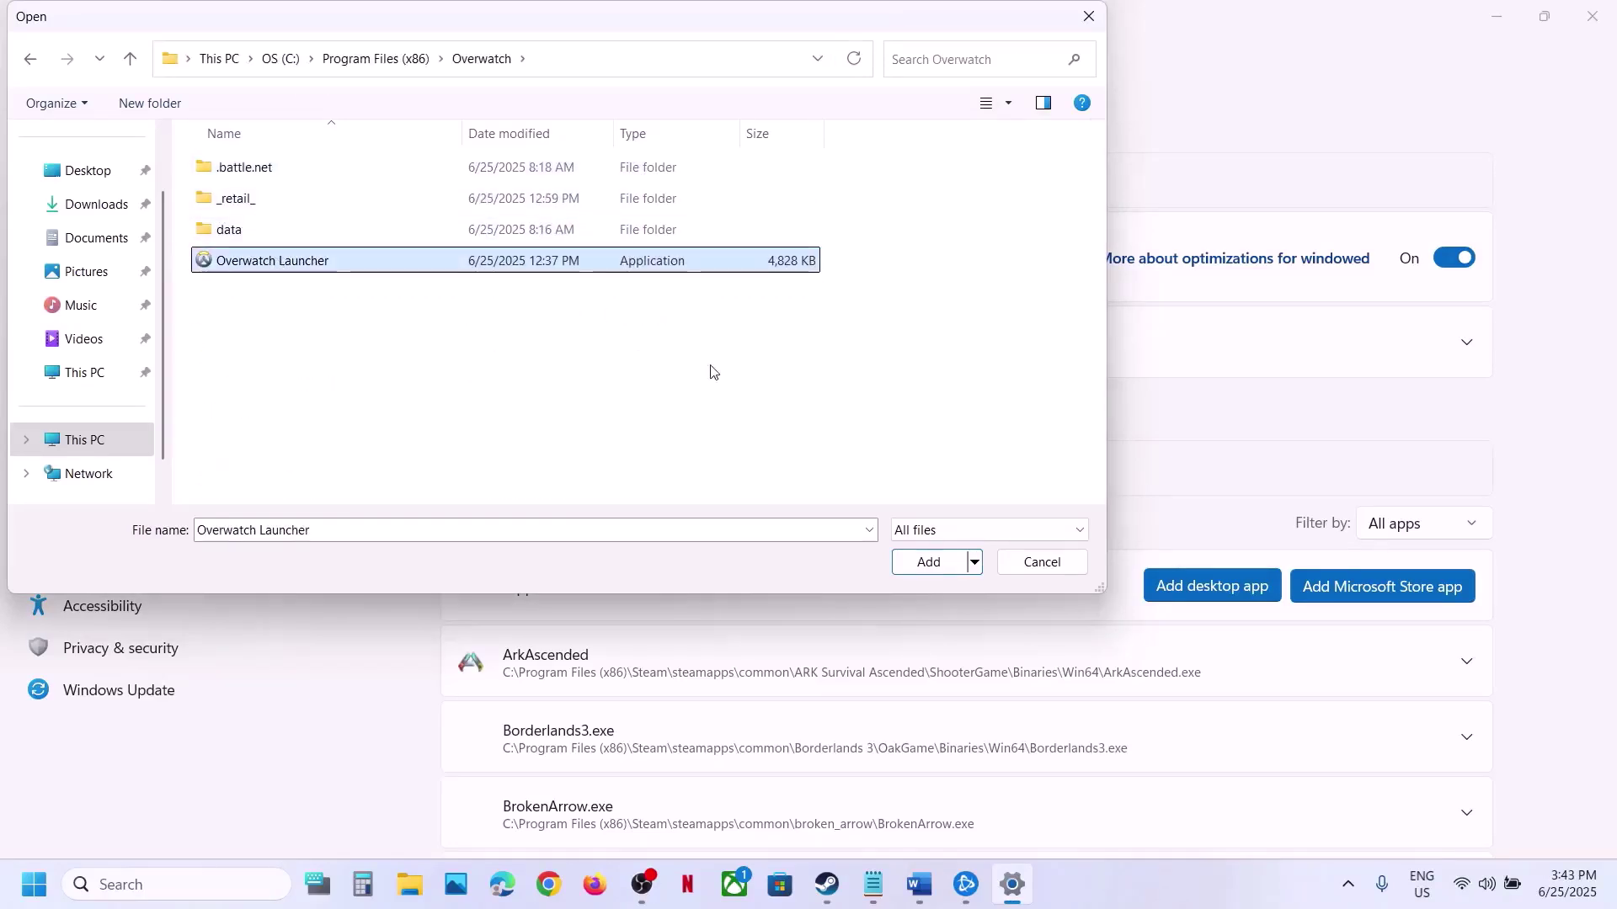
left_click(934, 562)
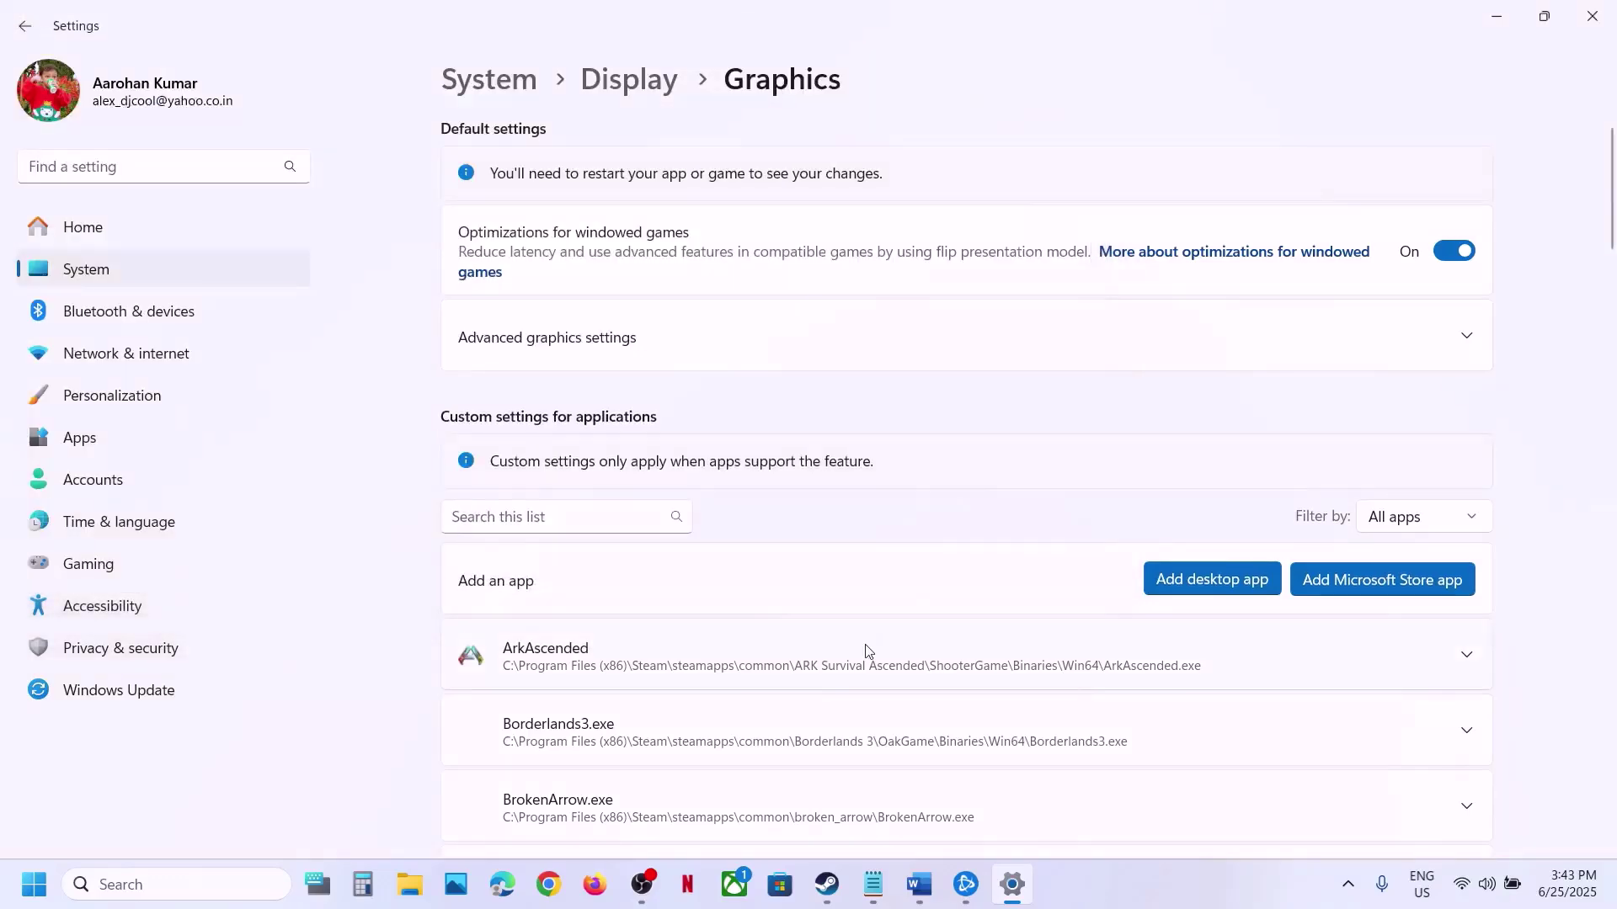
Step: Set the GPU preference of Overwatch Launcher to High Performance (NVIDIA GeForce RTX 3050 Laptop GPU)
scroll(1162, 654, "down", 6)
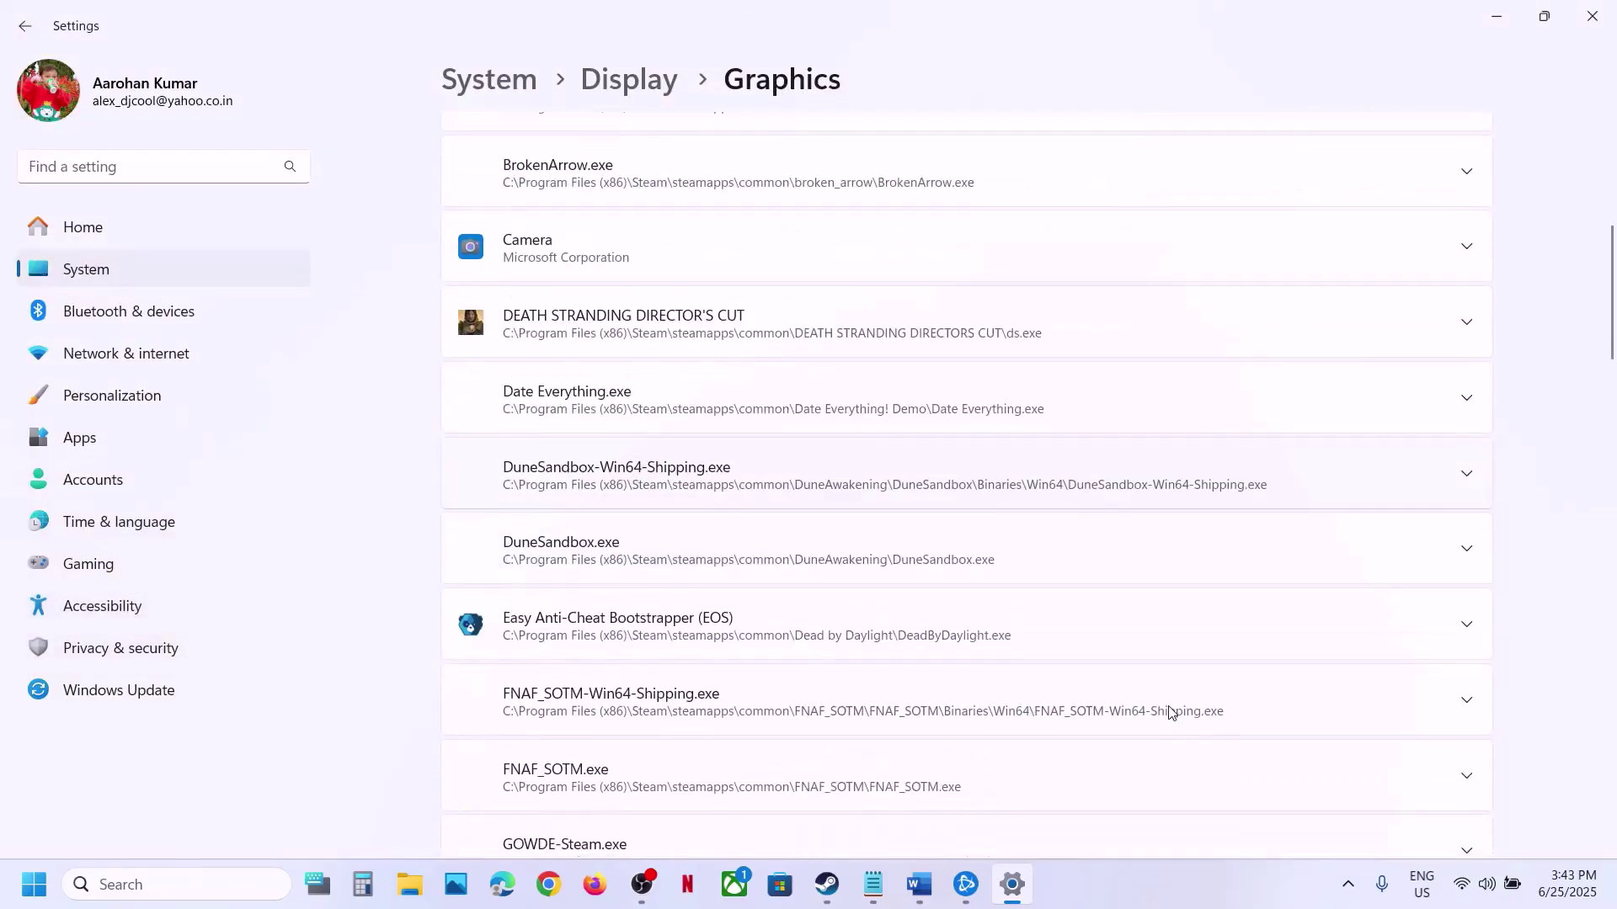
scroll(1170, 713, "down", 12)
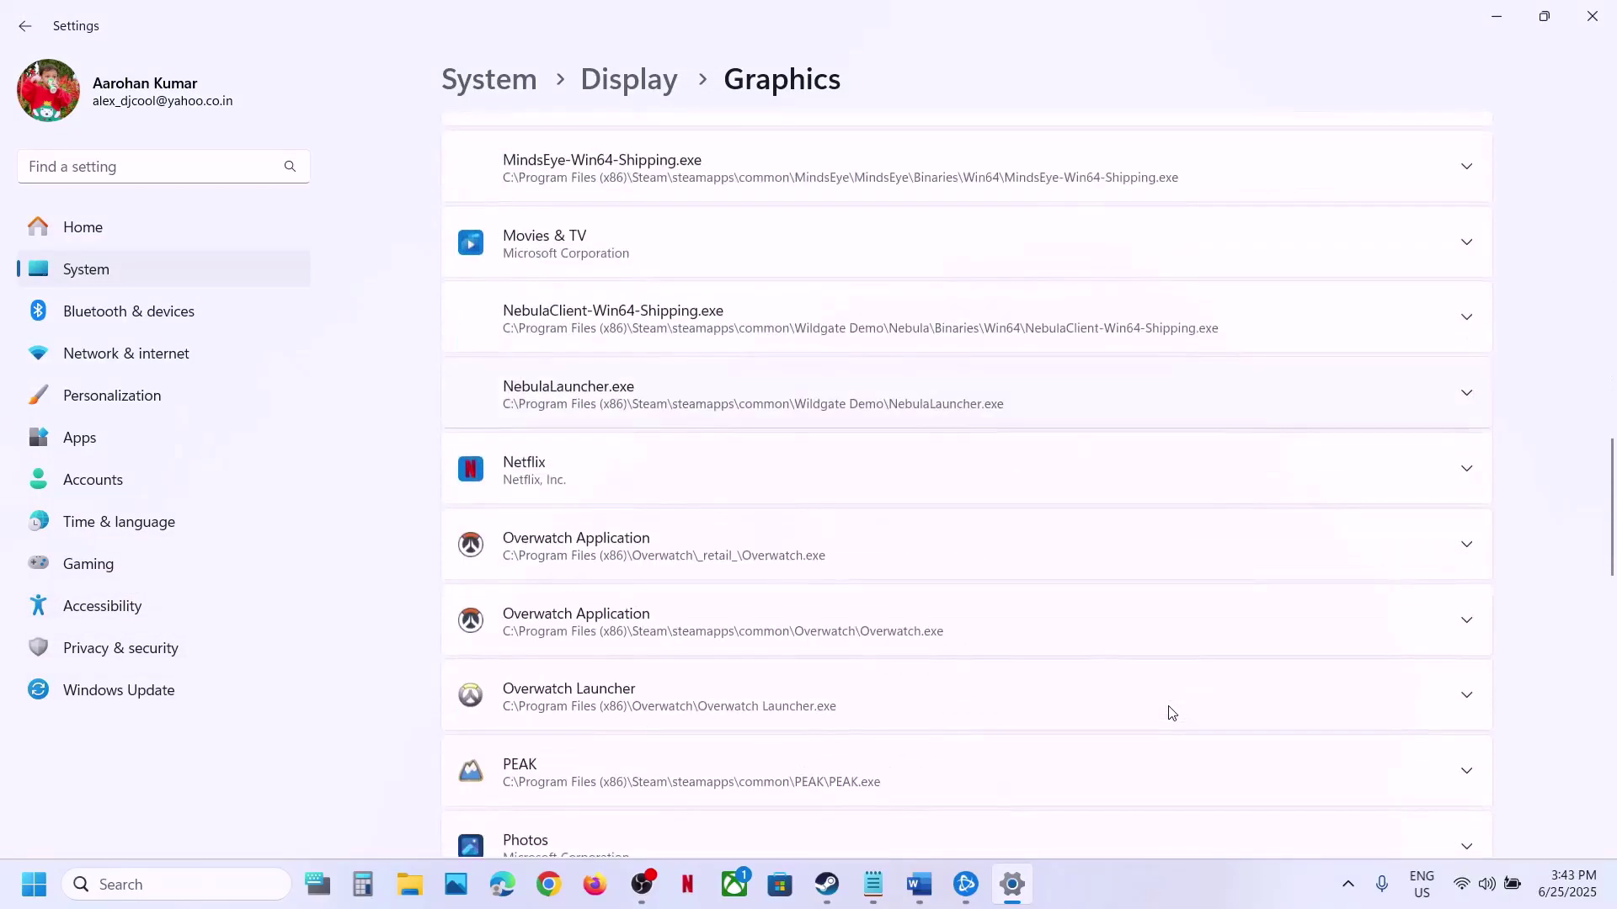
scroll(1170, 713, "down", 4)
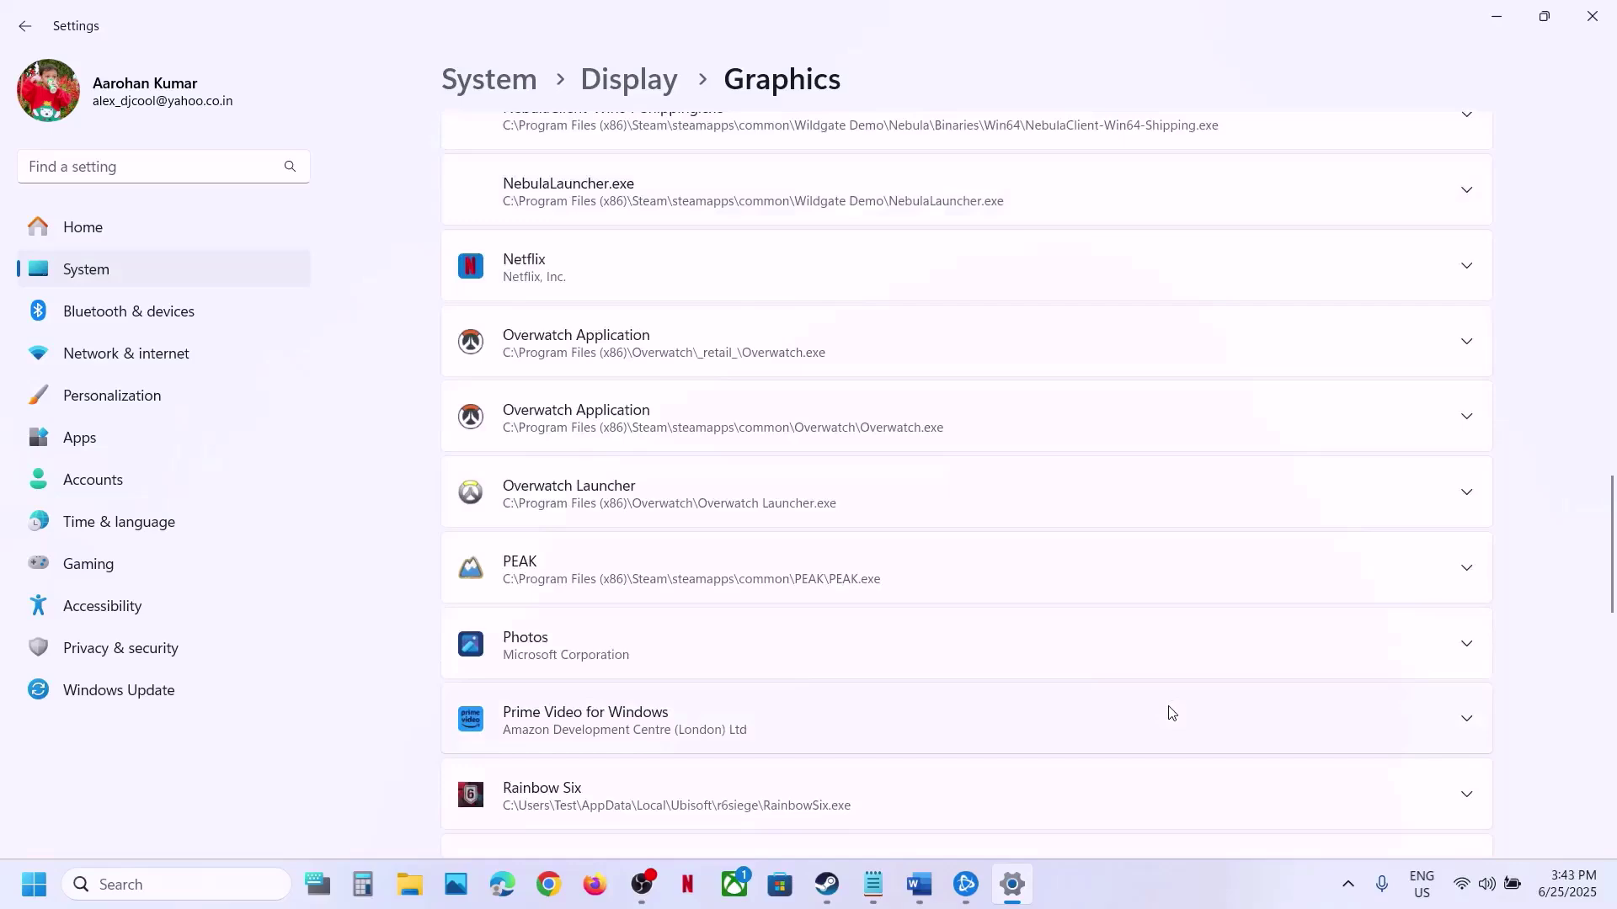
left_click(1465, 490)
left_click(1316, 594)
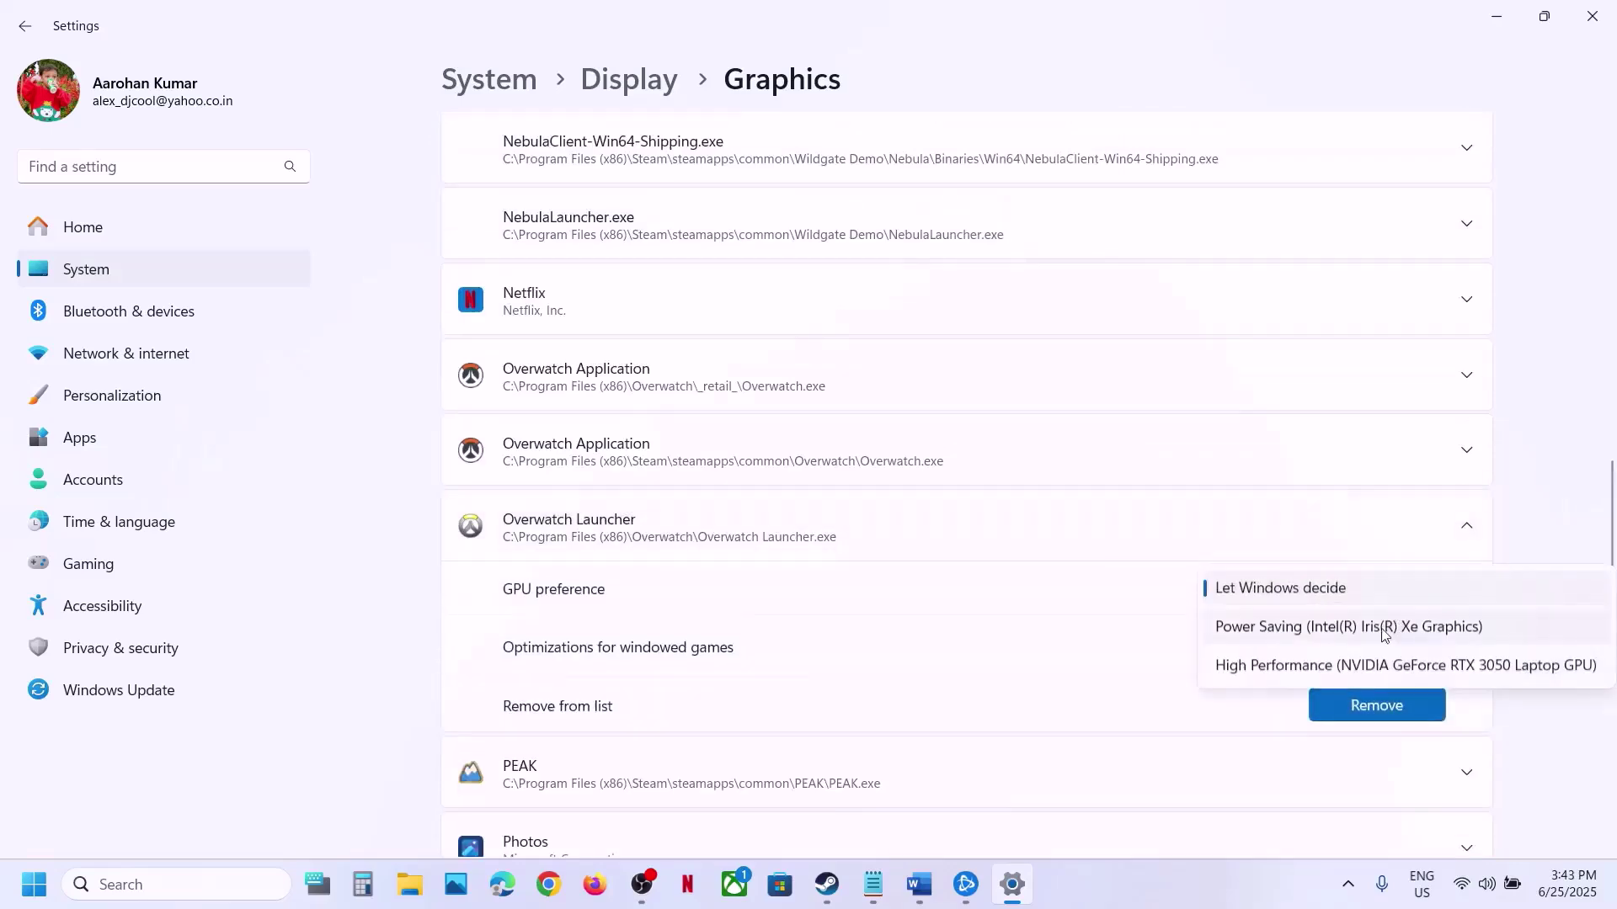
left_click(1356, 665)
Step: Add the Overwatch application from C:\Program Files (x86)\Overwatch\_retail_ as a desktop app
scroll(863, 463, "up", 20)
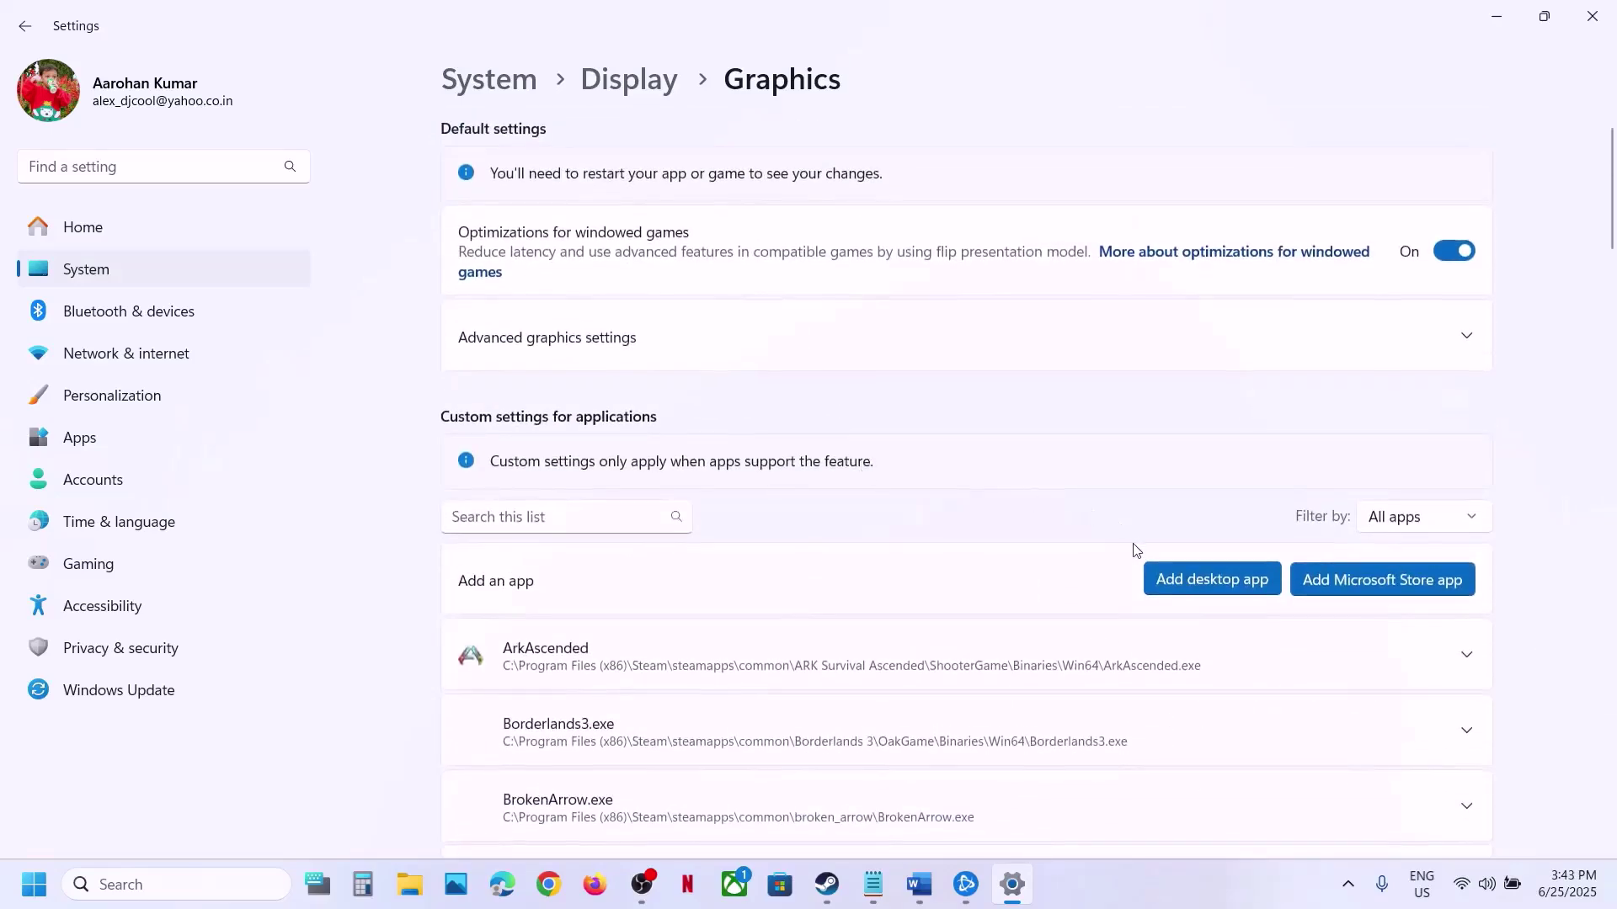
left_click(1167, 579)
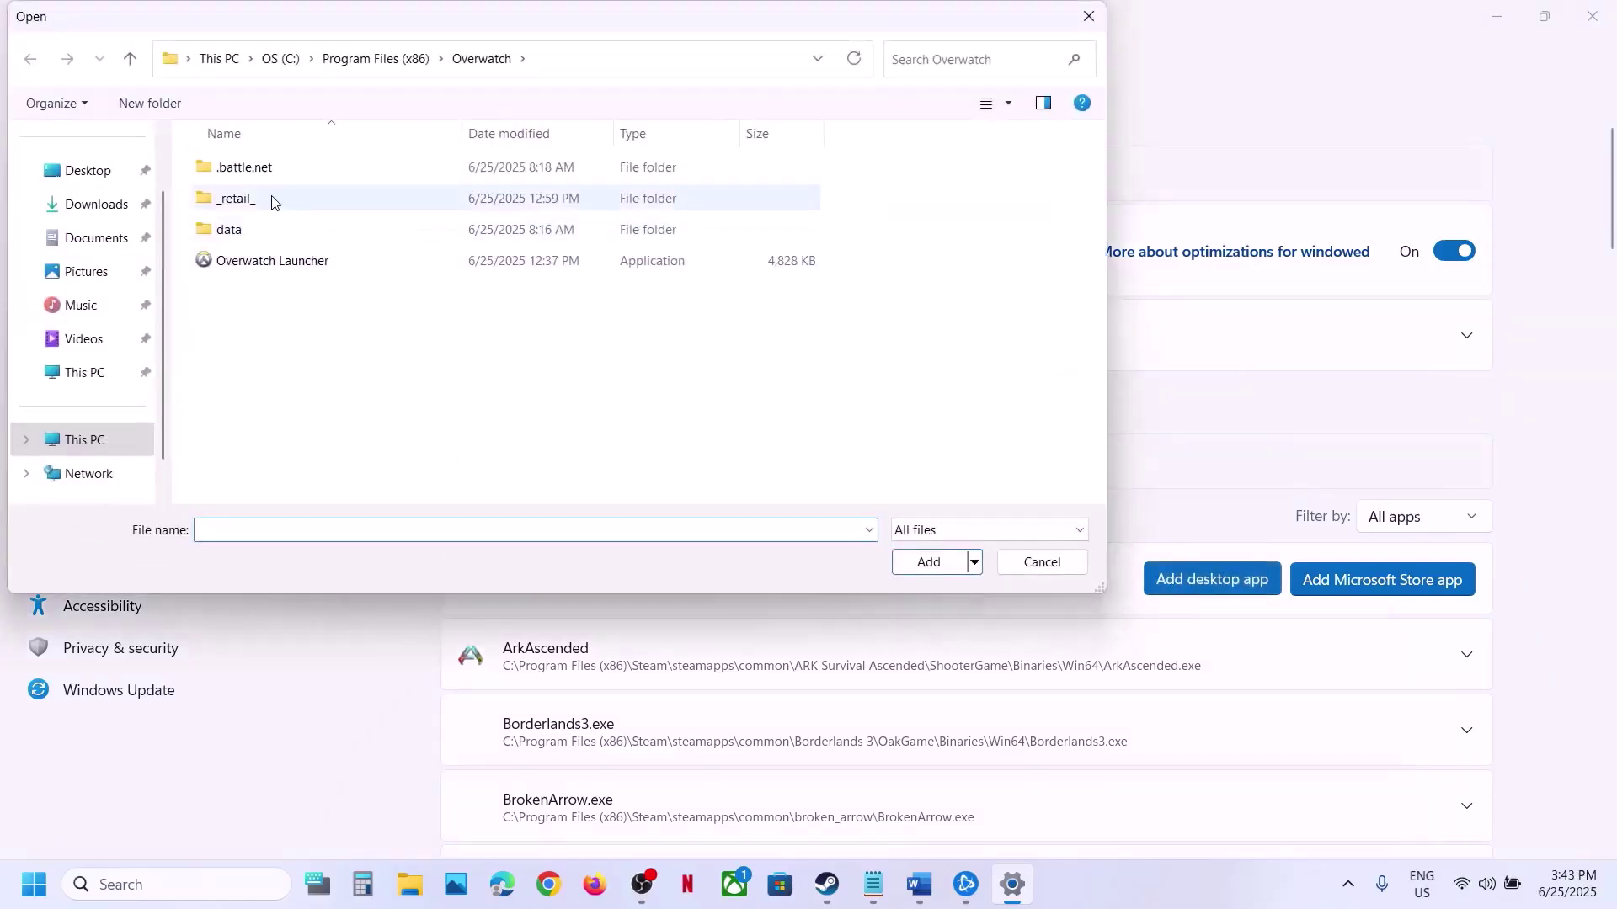
double_click(235, 199)
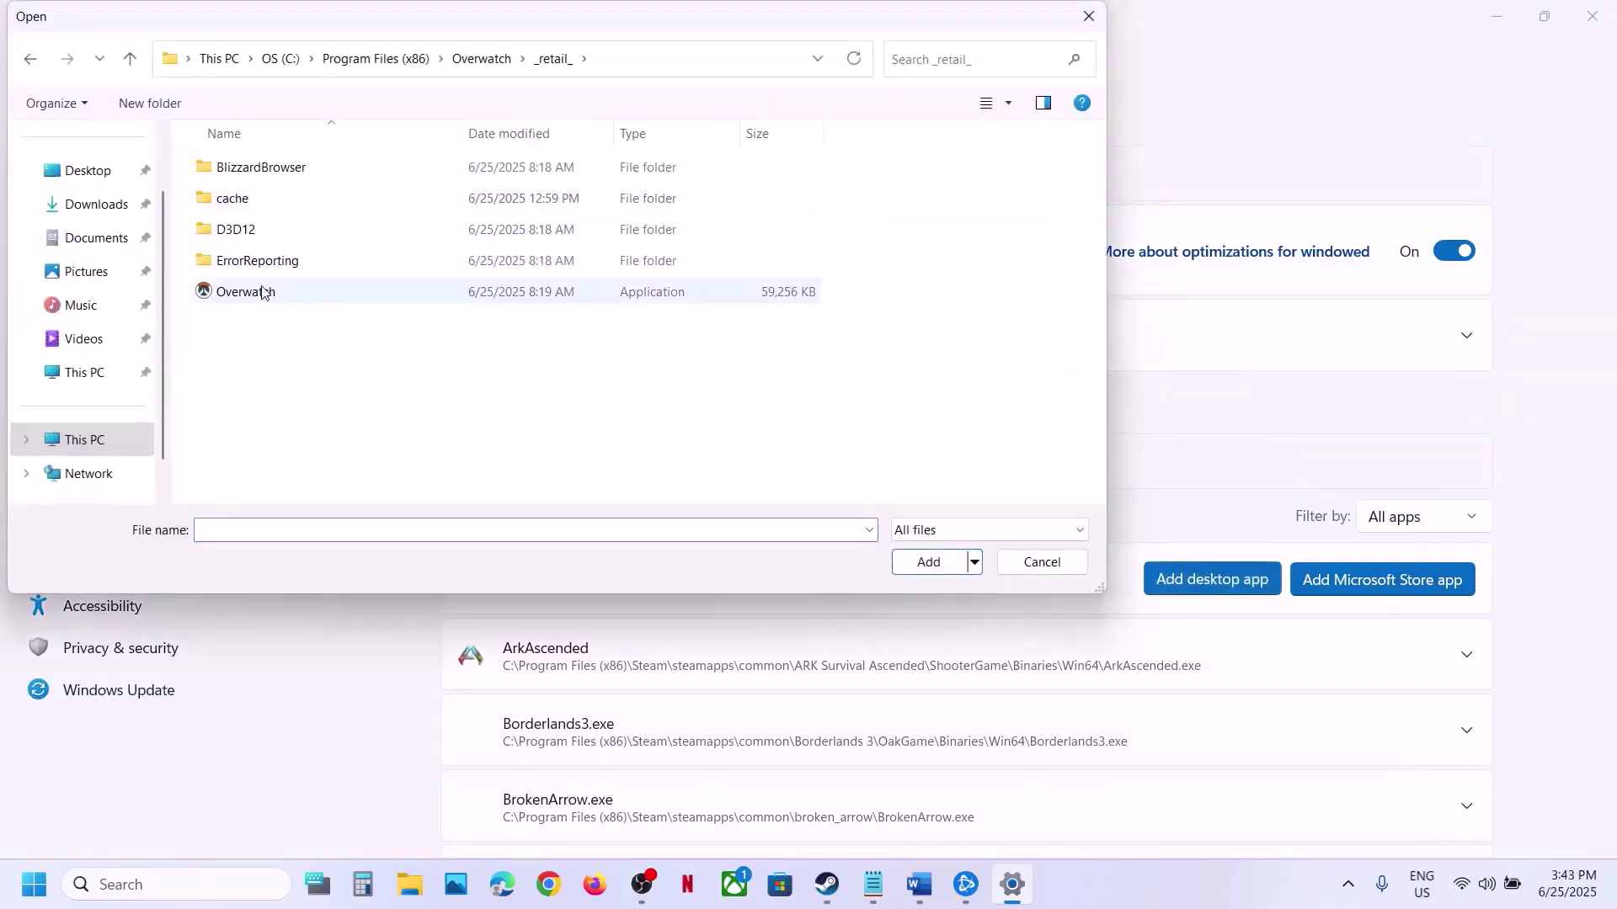
left_click(262, 291)
left_click(929, 563)
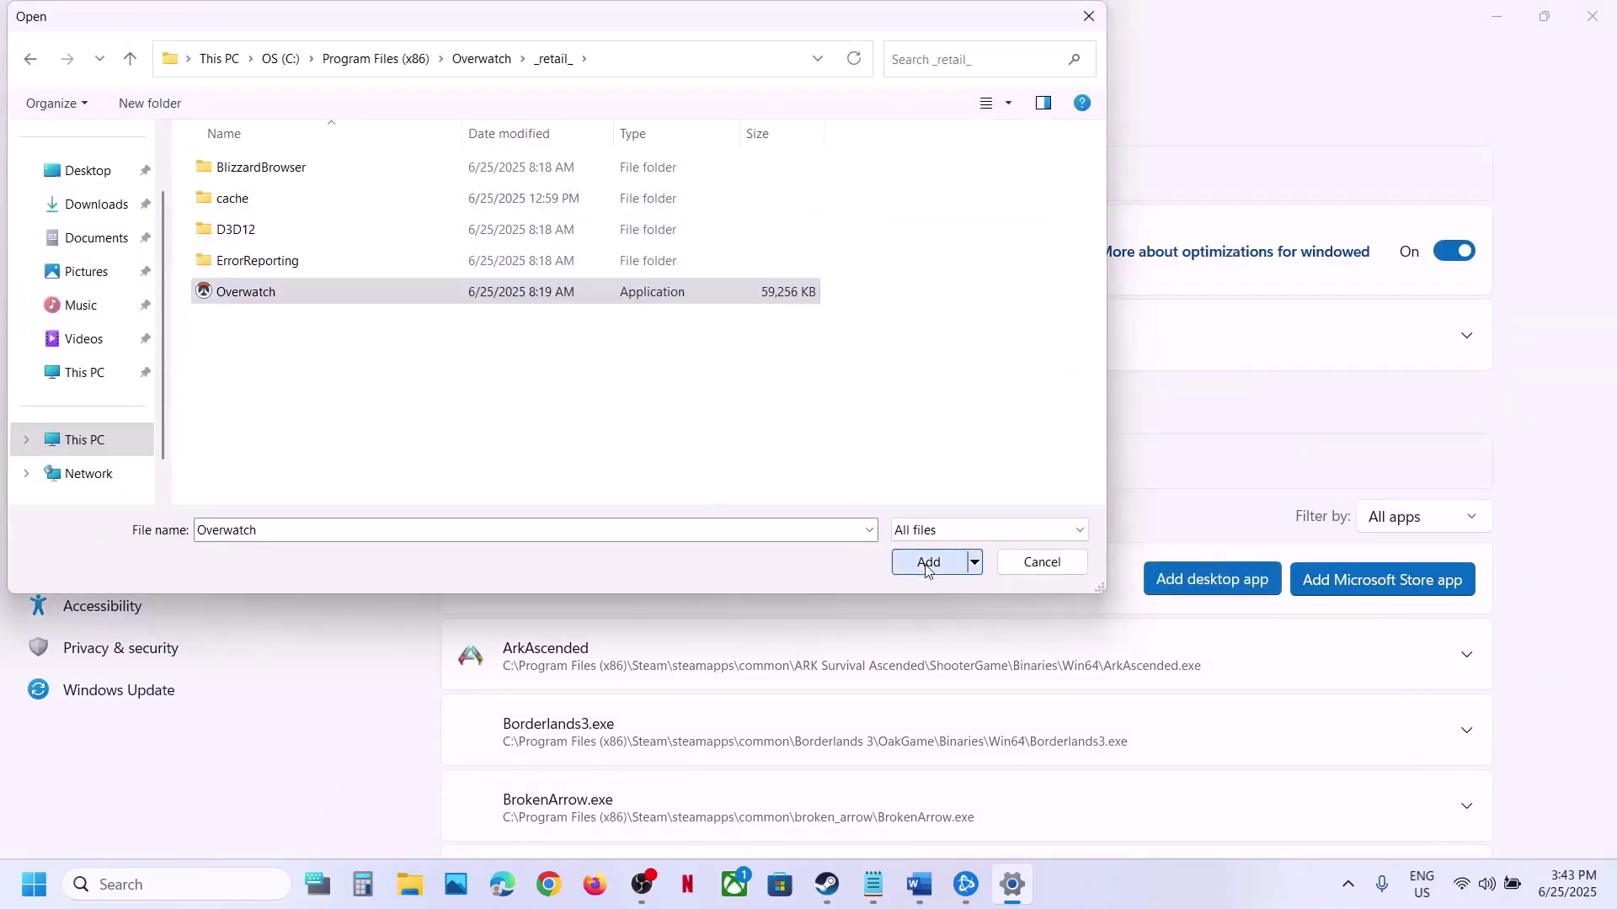
Step: Set the GPU preference of the _retail_ Overwatch application to High Performance (NVIDIA GeForce RTX 3050 Laptop GPU) and close Settings
scroll(903, 643, "down", 10)
scroll(902, 643, "down", 15)
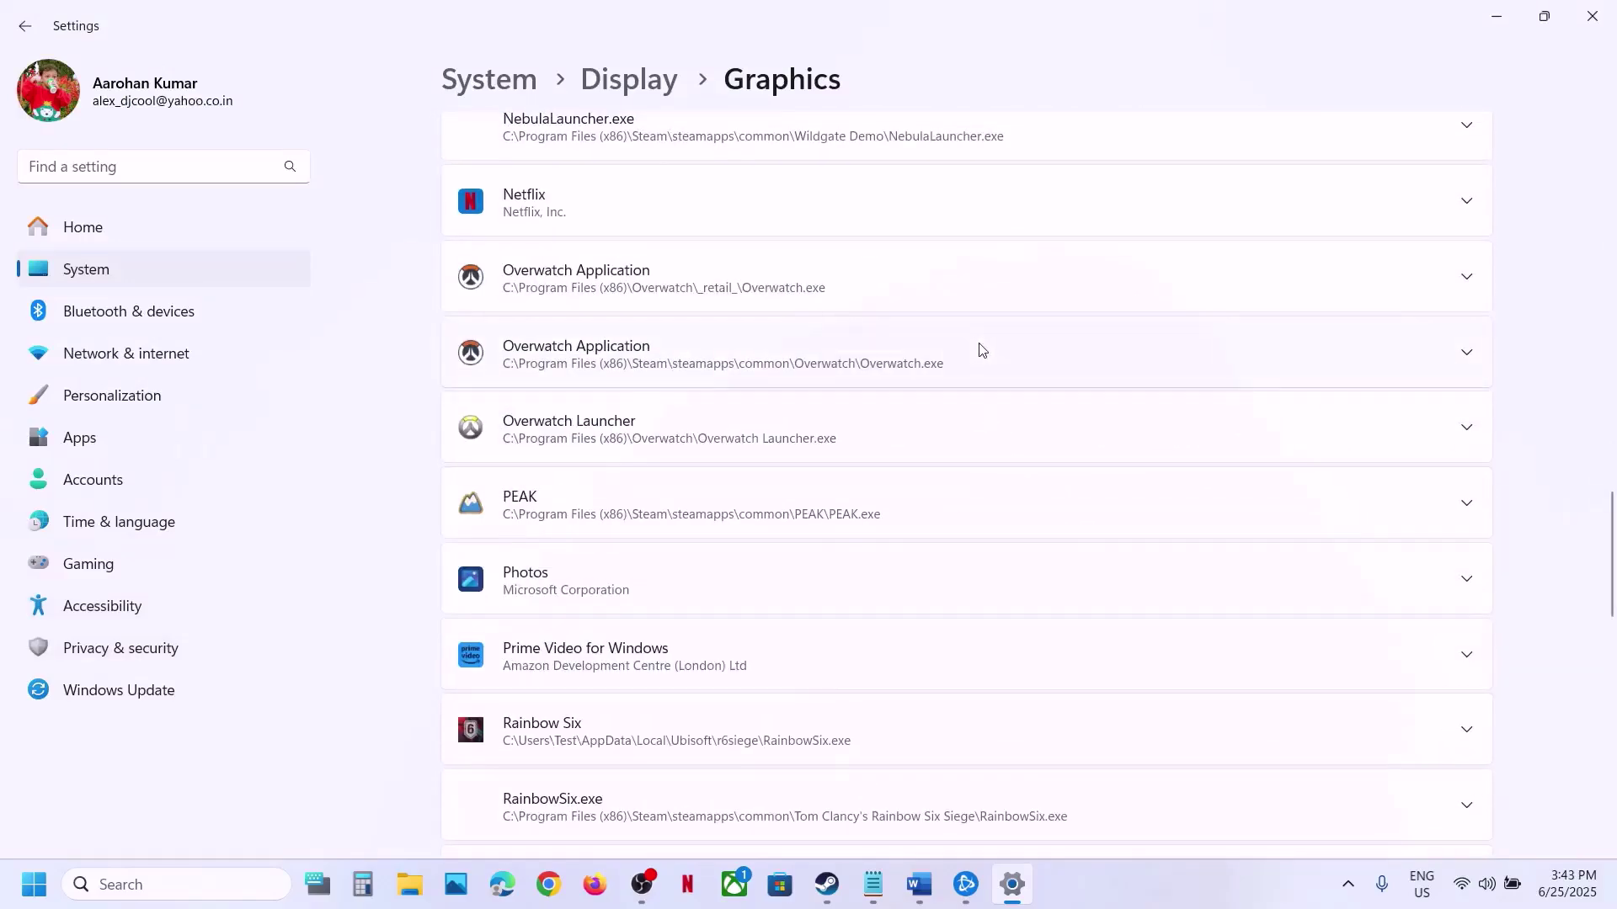
left_click(892, 290)
left_click(1355, 386)
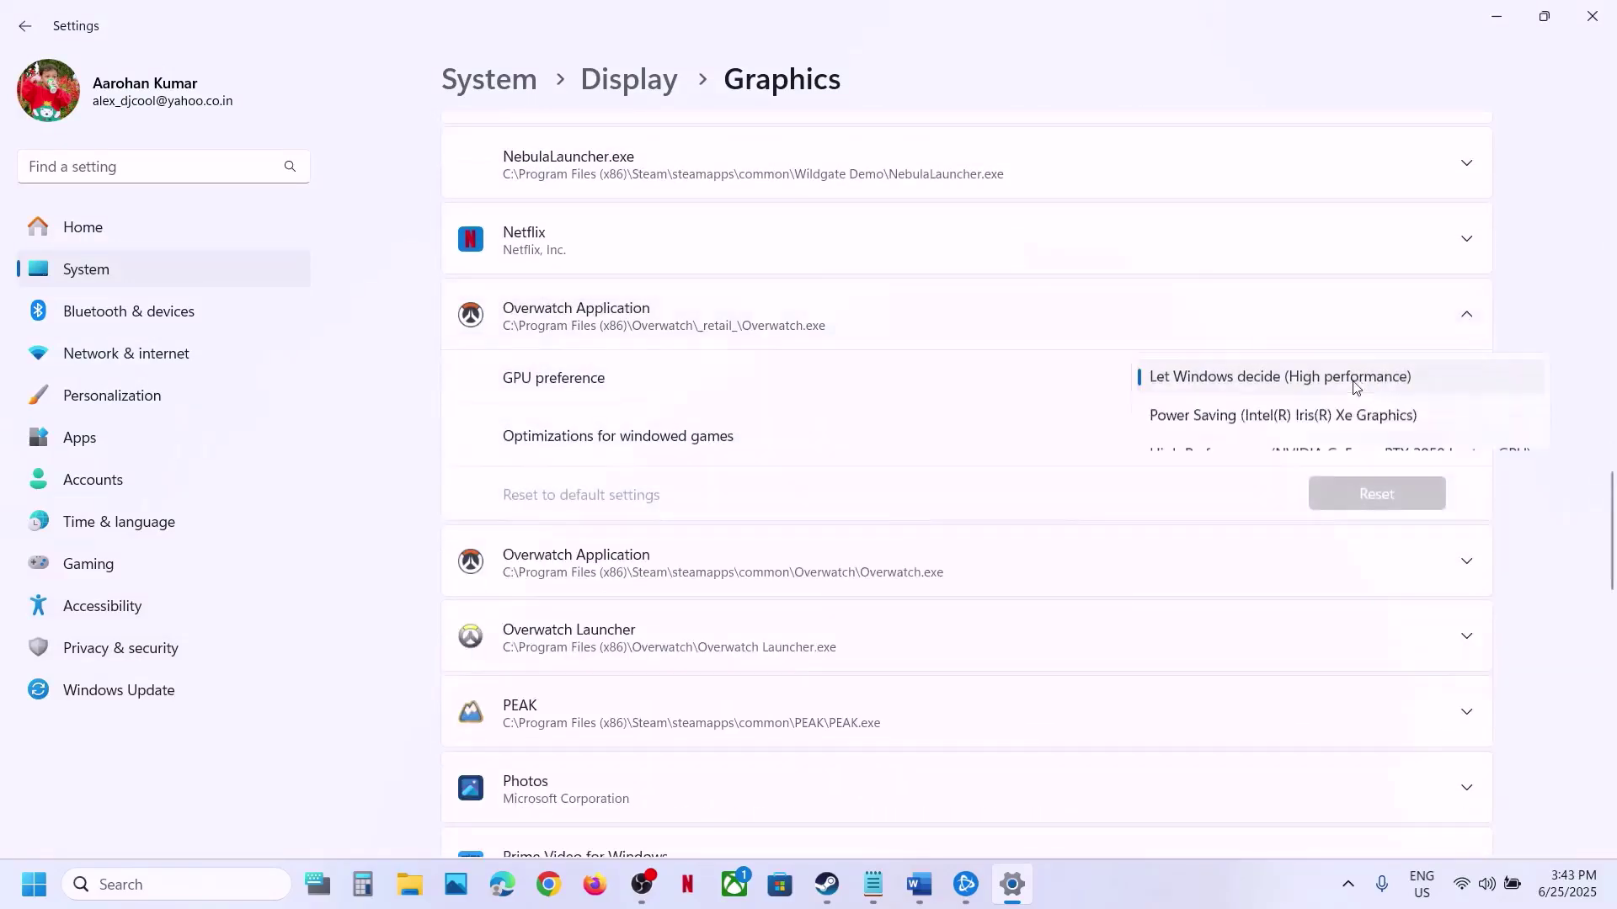
left_click(1298, 451)
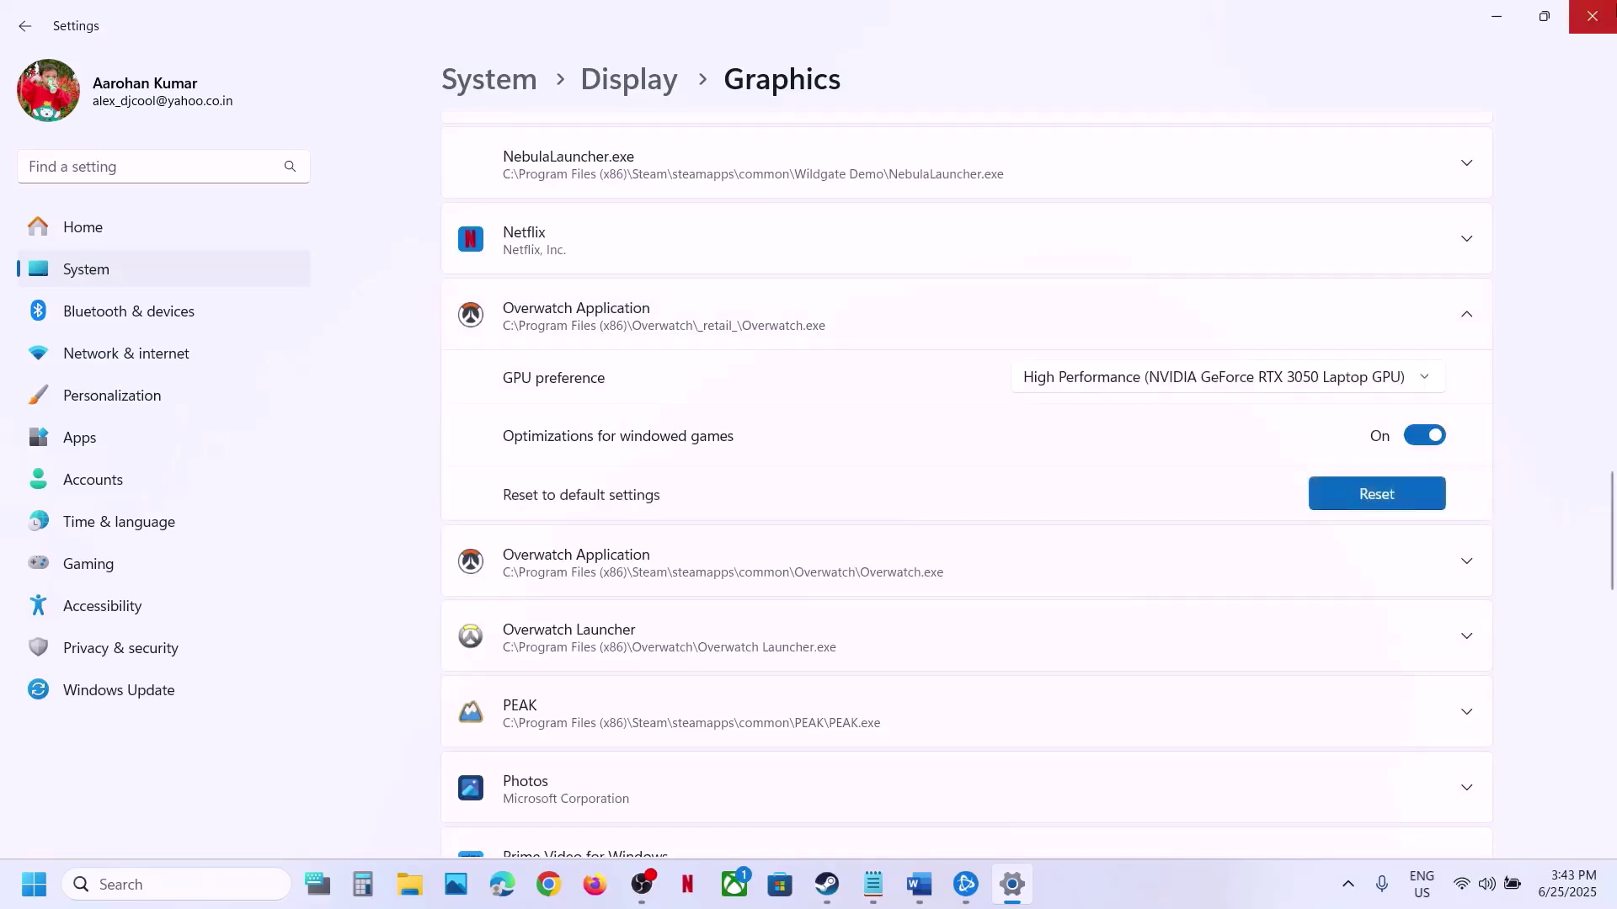
left_click(1600, 32)
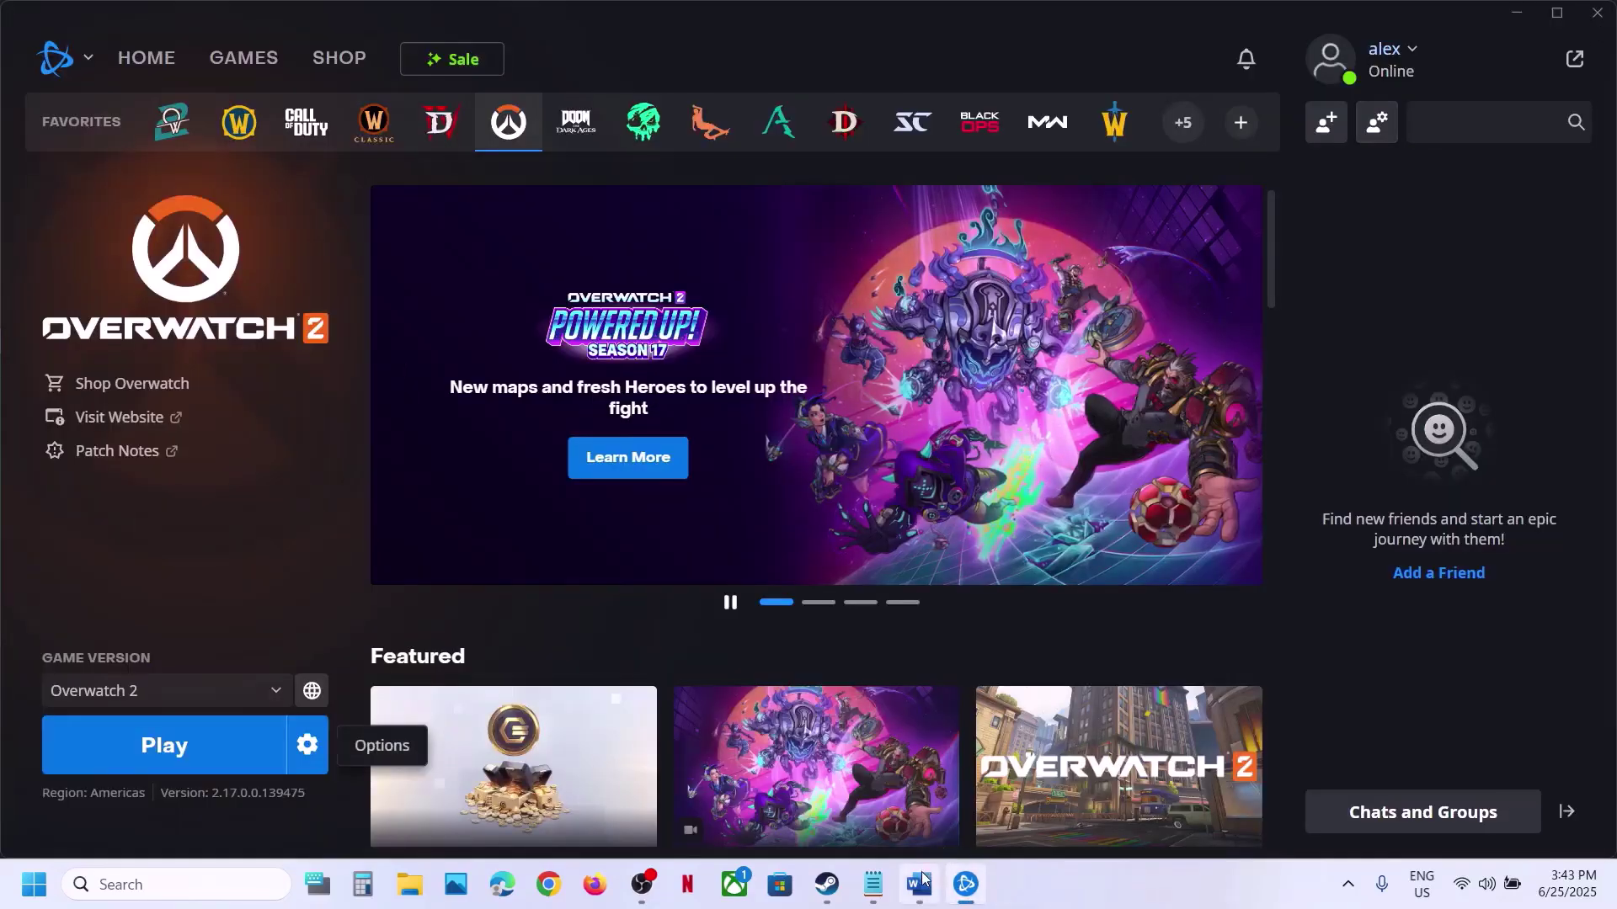
Step: Switch to the Word document and review the Step 3 instruction about plugging the monitor into the dedicated graphics card
left_click(918, 783)
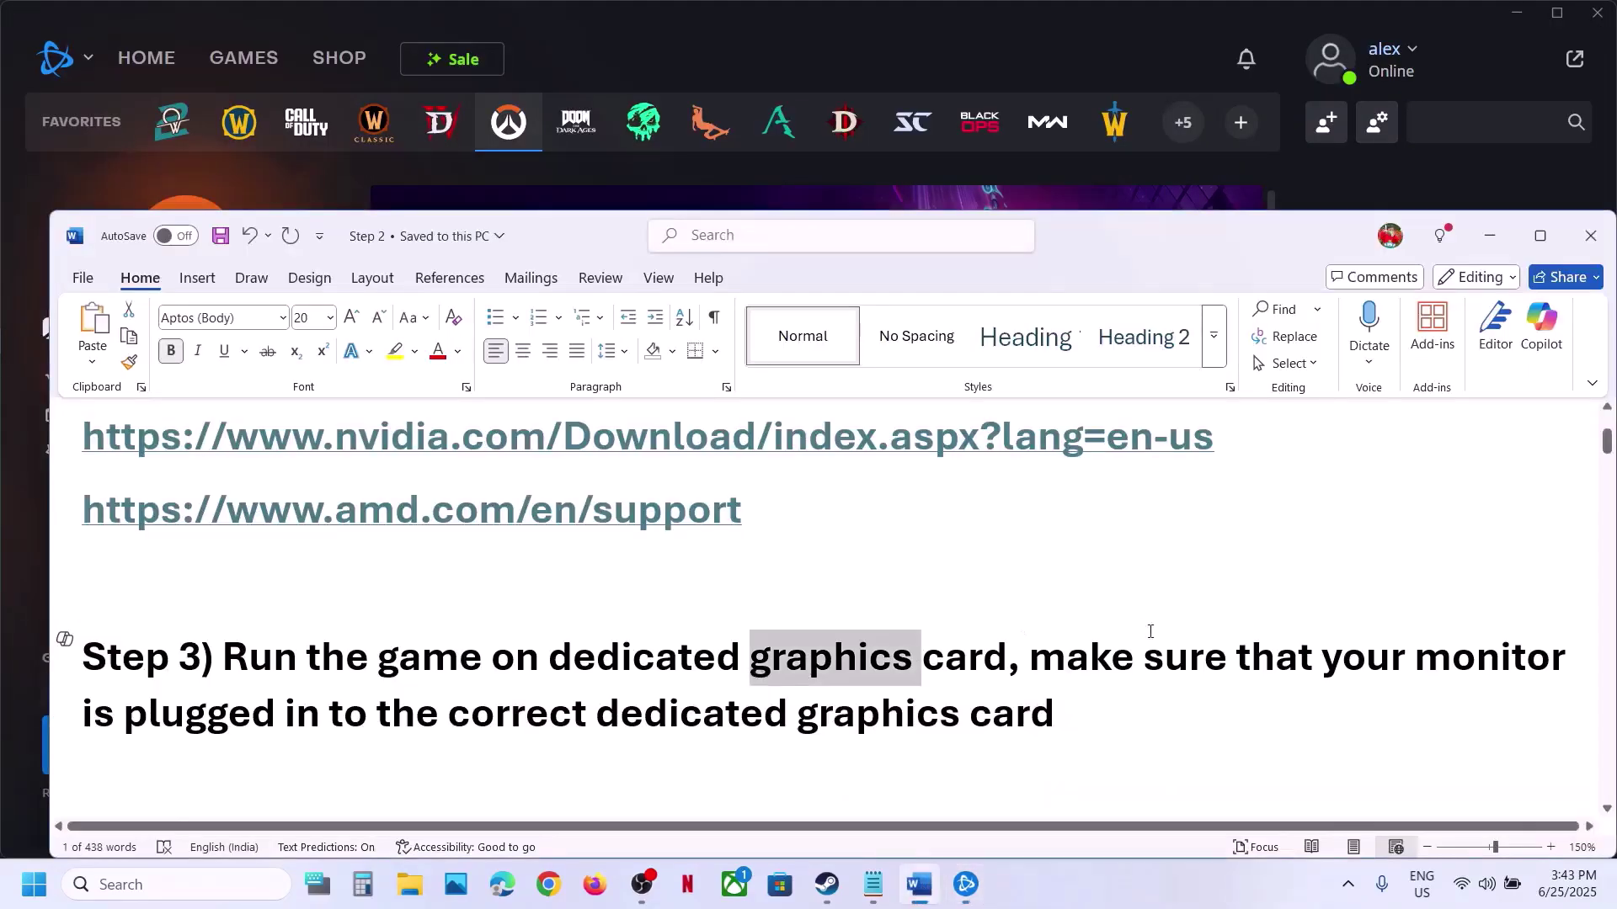
left_click_drag(1036, 659, 1550, 666)
left_click(1407, 711)
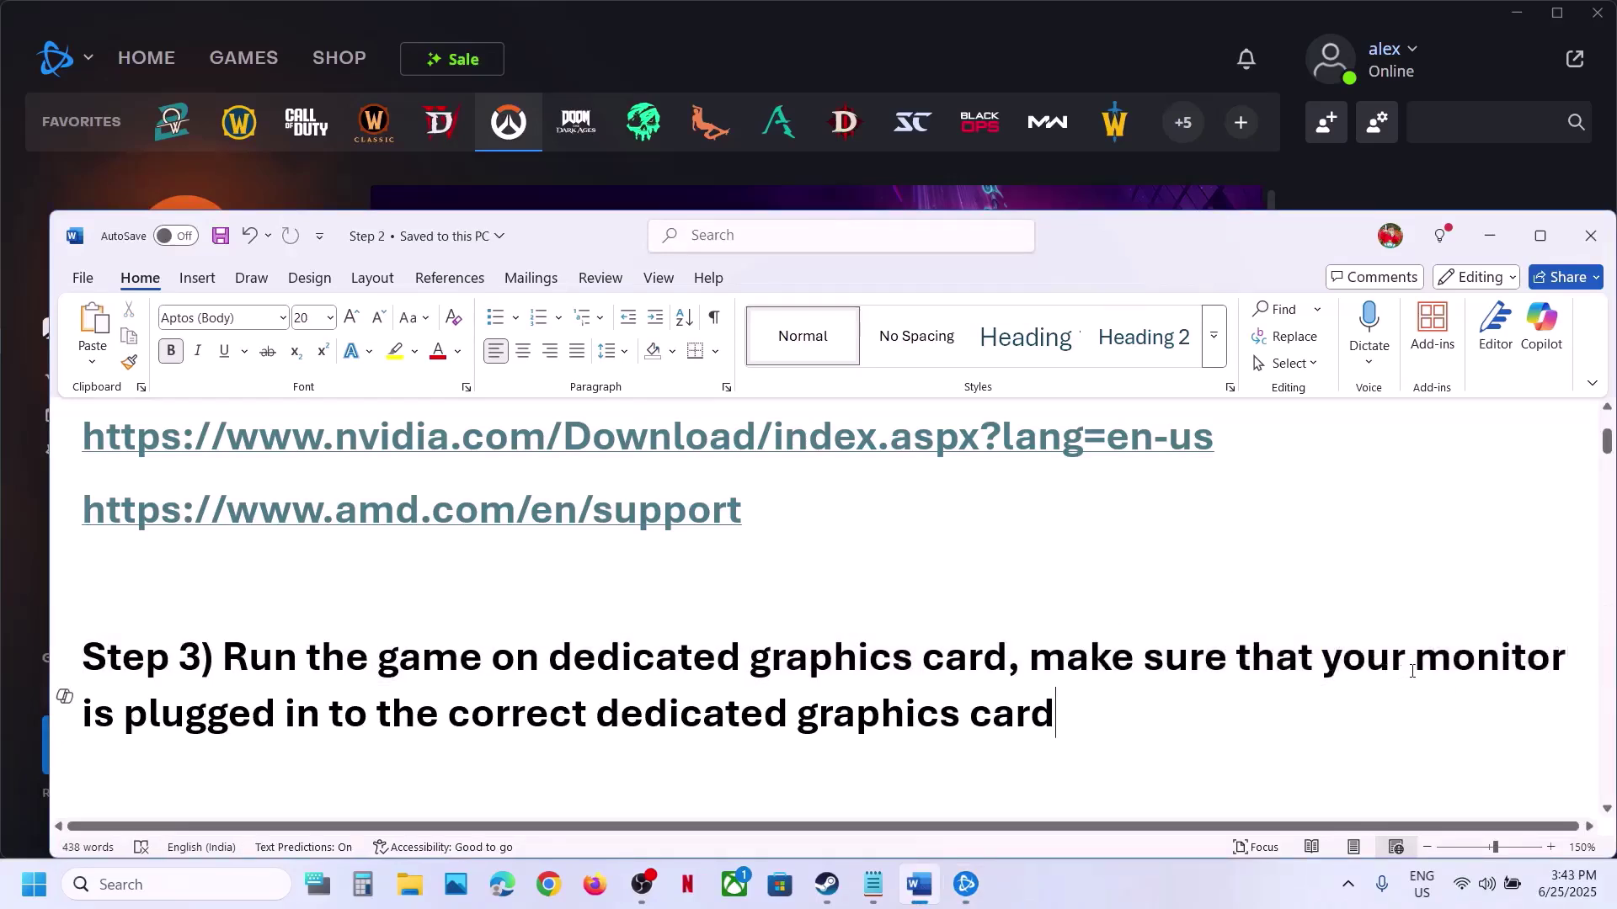
left_click_drag(1412, 671, 1019, 716)
mouse_move(612, 710)
left_mouse_down()
mouse_move(1029, 661)
mouse_move(1151, 716)
mouse_move(596, 718)
left_mouse_up()
left_click(1101, 729)
left_click(680, 726)
Step: Review Step 4 on rolling back the graphics driver, including the driver versions it lists
scroll(681, 733, "down", 3)
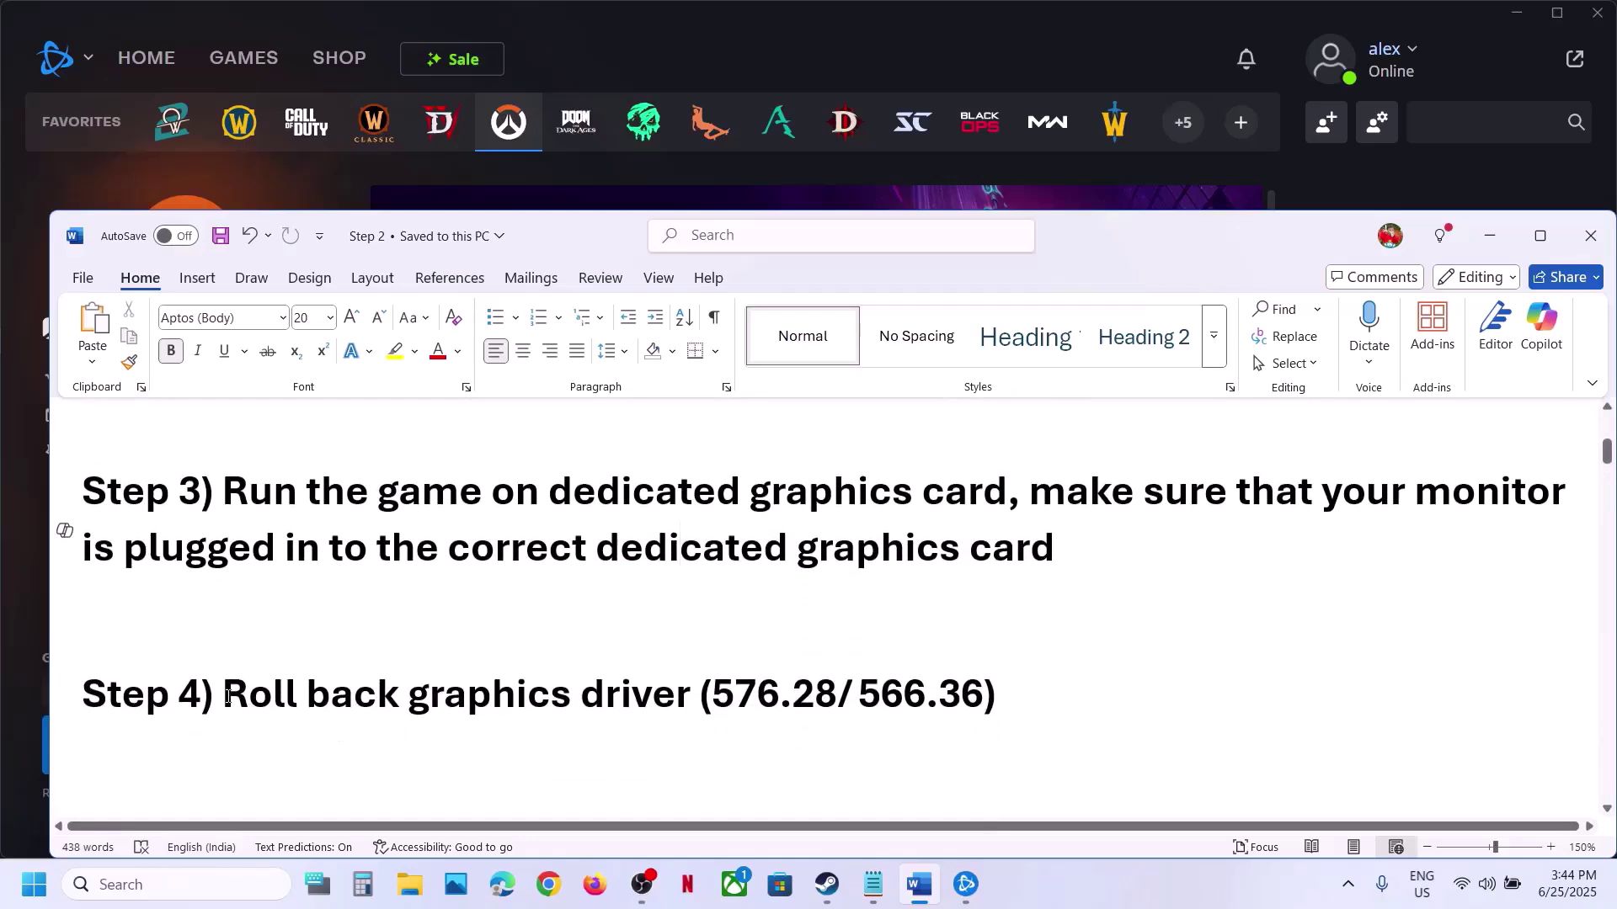
left_click_drag(227, 697, 699, 699)
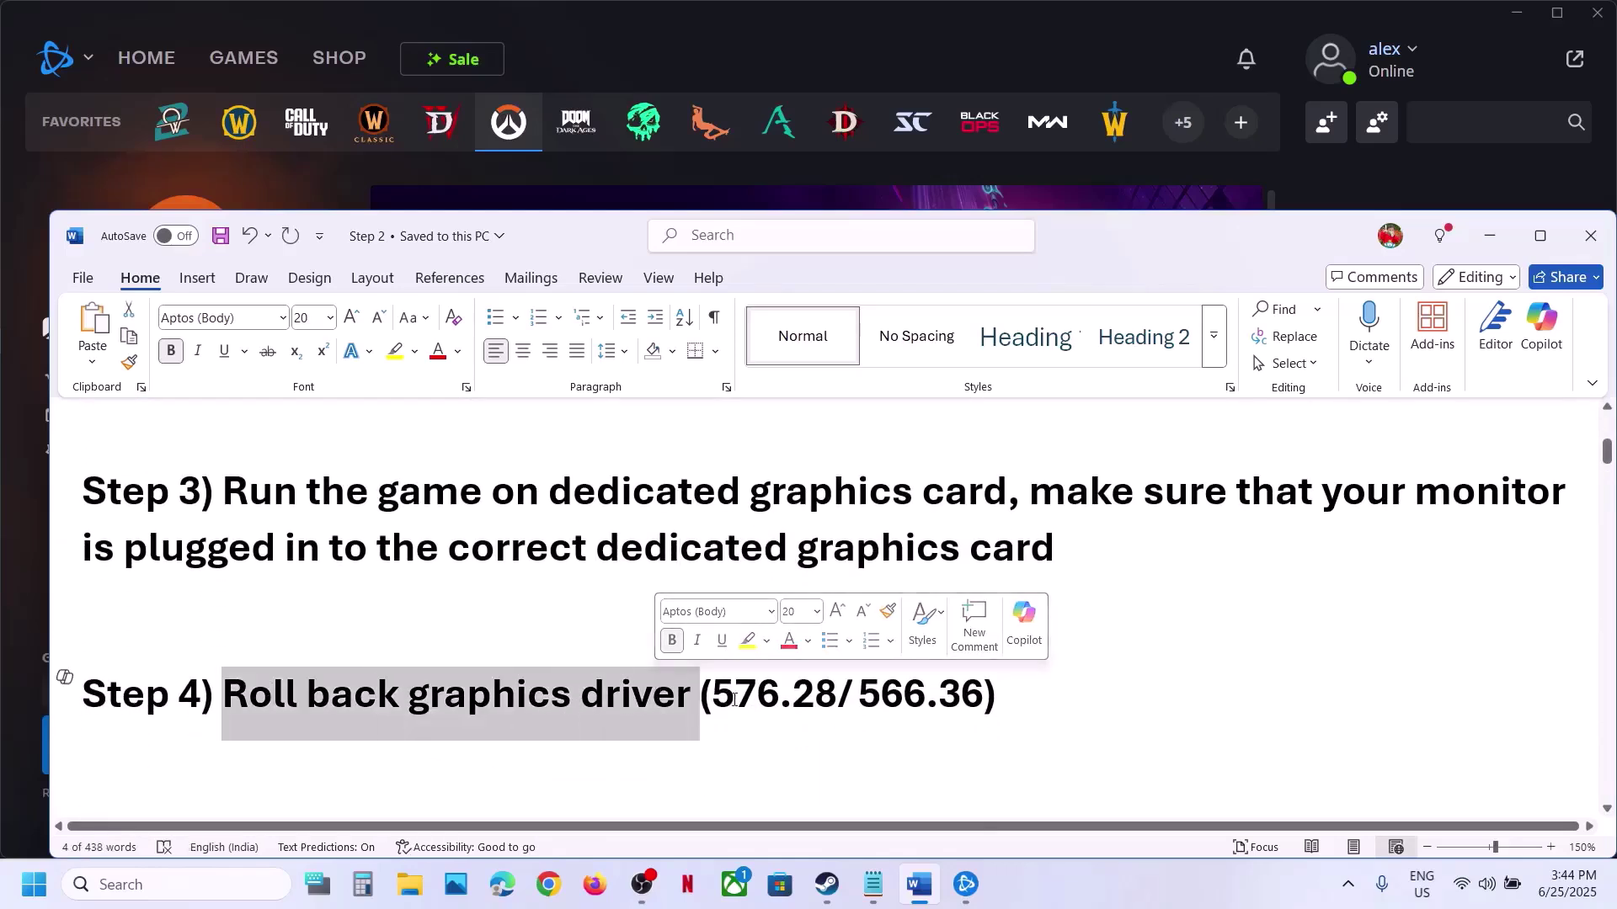
left_click_drag(714, 695, 936, 709)
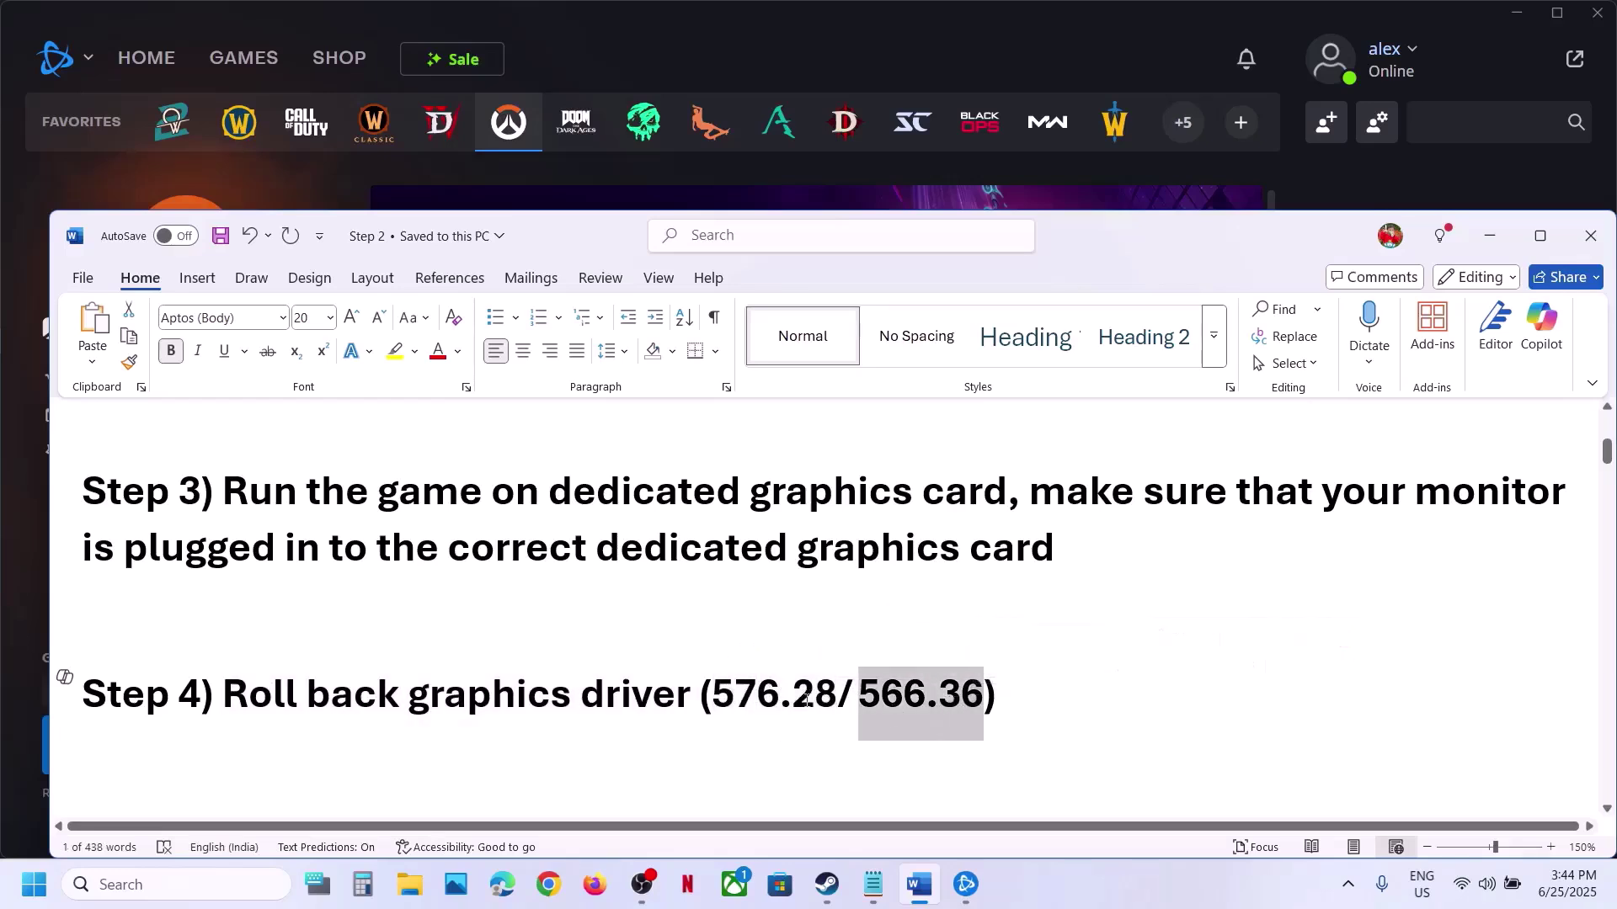
left_click(539, 689)
Step: Select the NVIDIA driver download link under Step 2 and open the nvidia.com/en-us/drivers/ page in Chrome
scroll(534, 682, "up", 4)
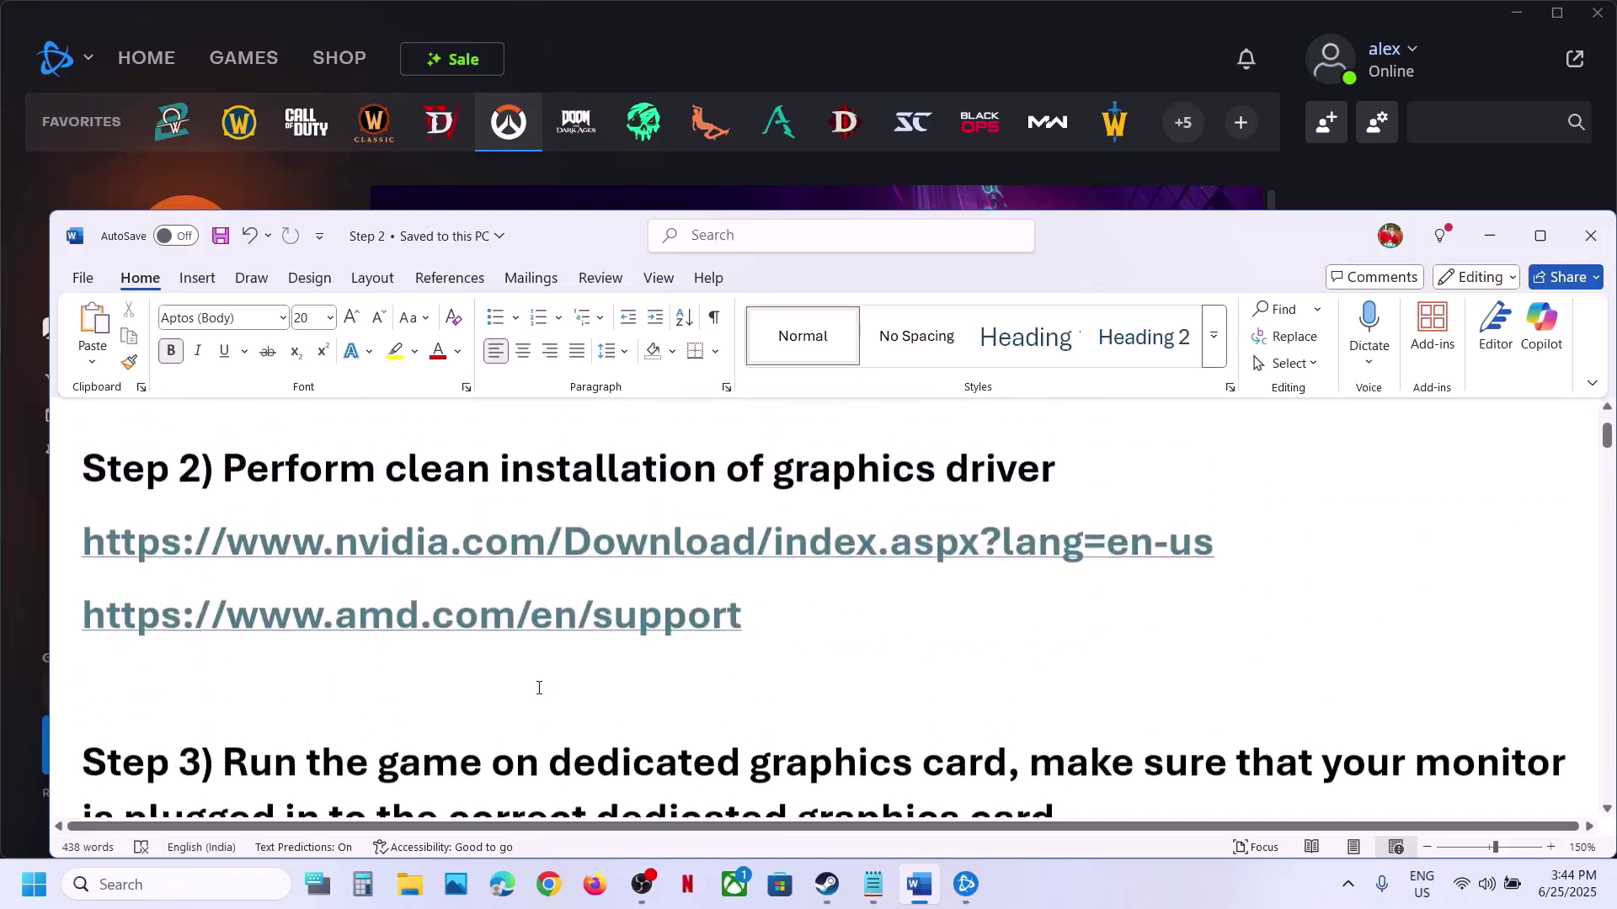
left_click_drag(1051, 639, 118, 652)
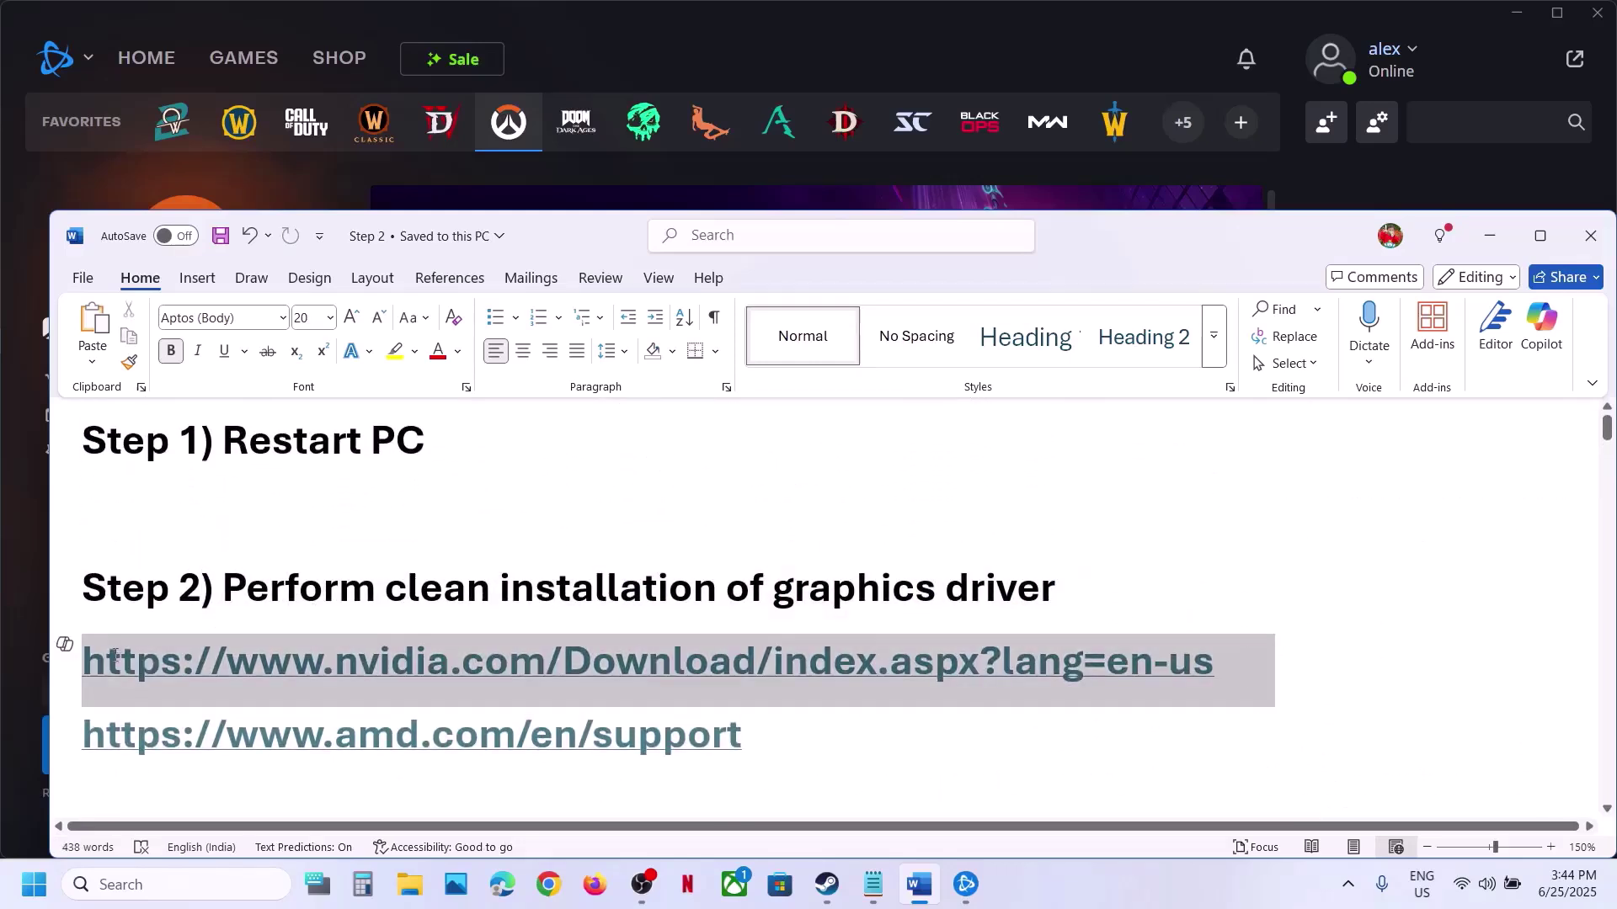
left_click(548, 884)
type("https://www.nvidia.com/en-us/drivers/")
key("Return")
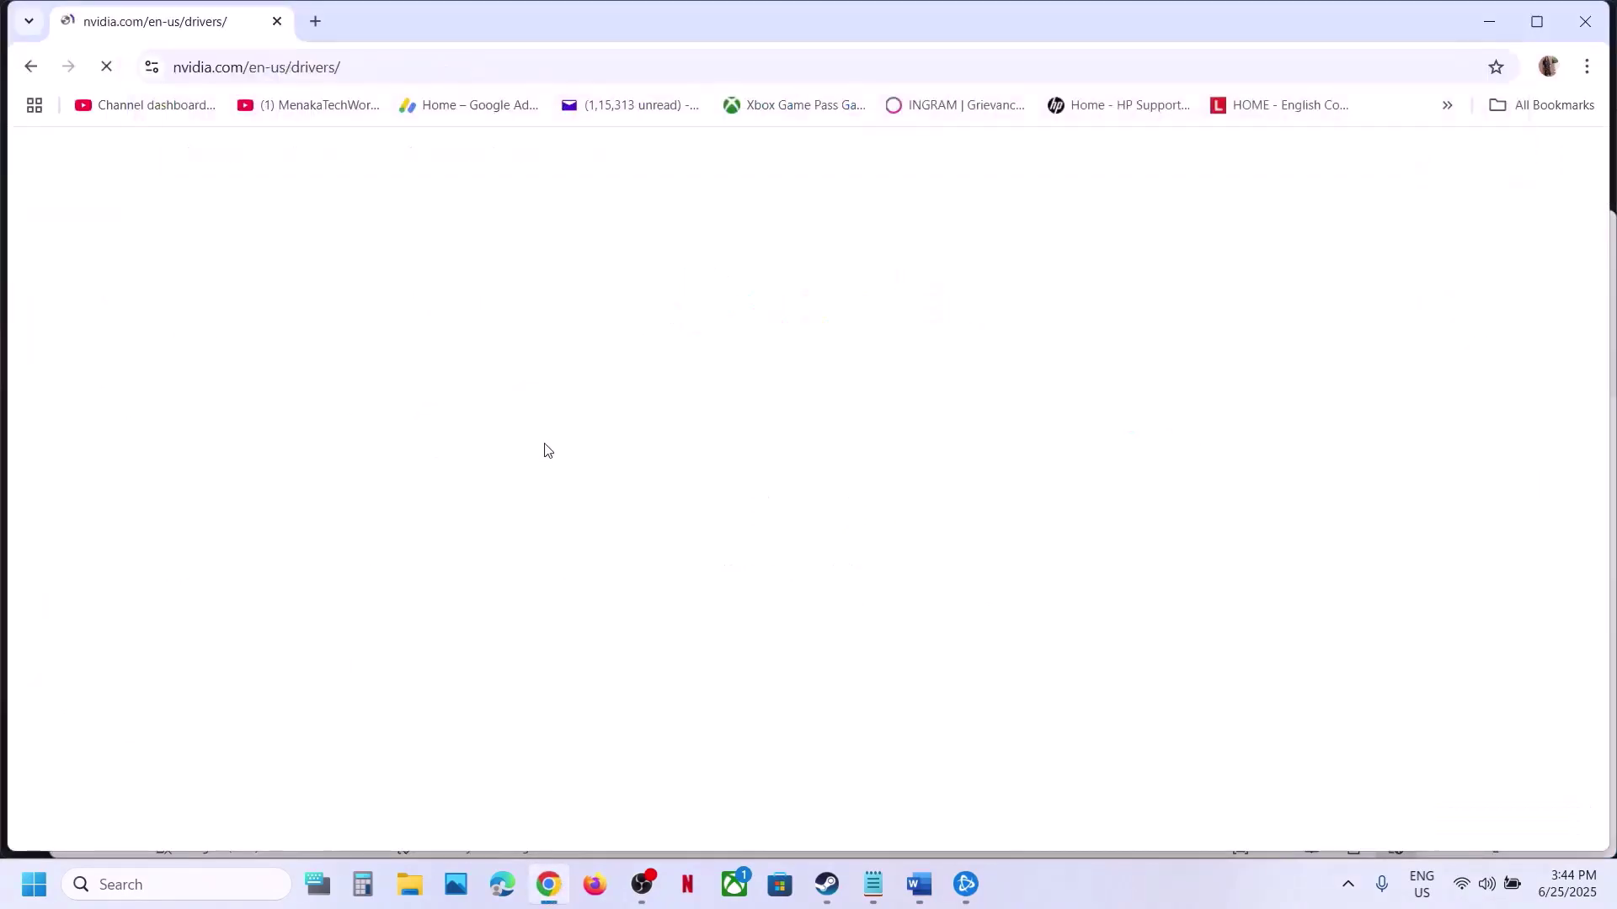
Step: Search for NVIDIA drivers for the GeForce RTX 3050 Laptop GPU on Windows 11 in English (US)
scroll(489, 500, "down", 7)
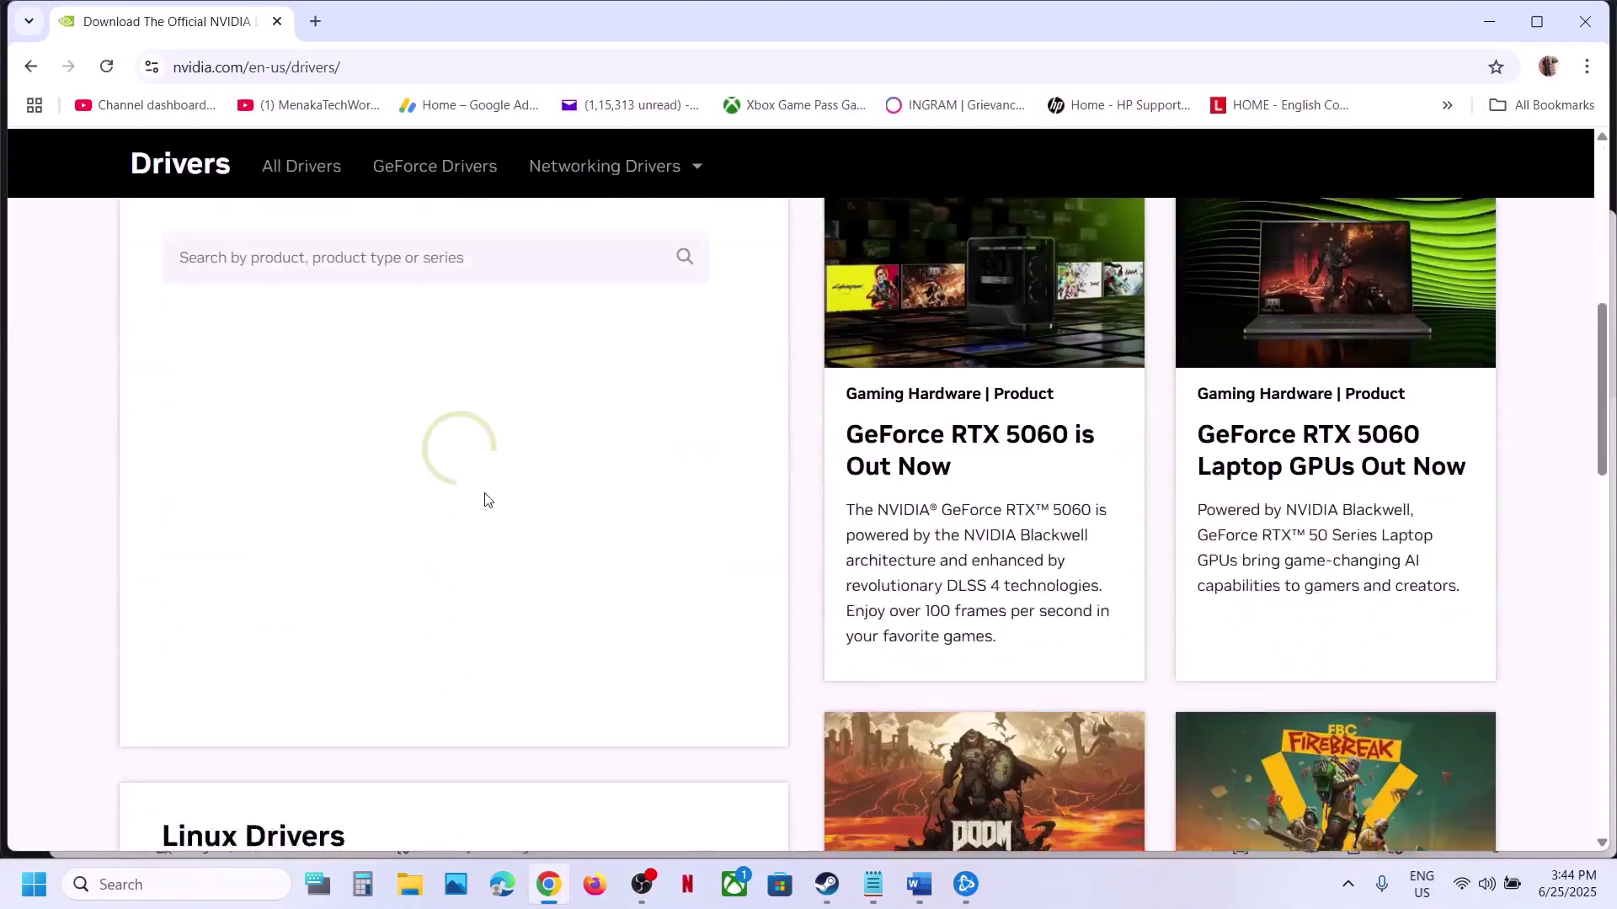
scroll(440, 395, "up", 2)
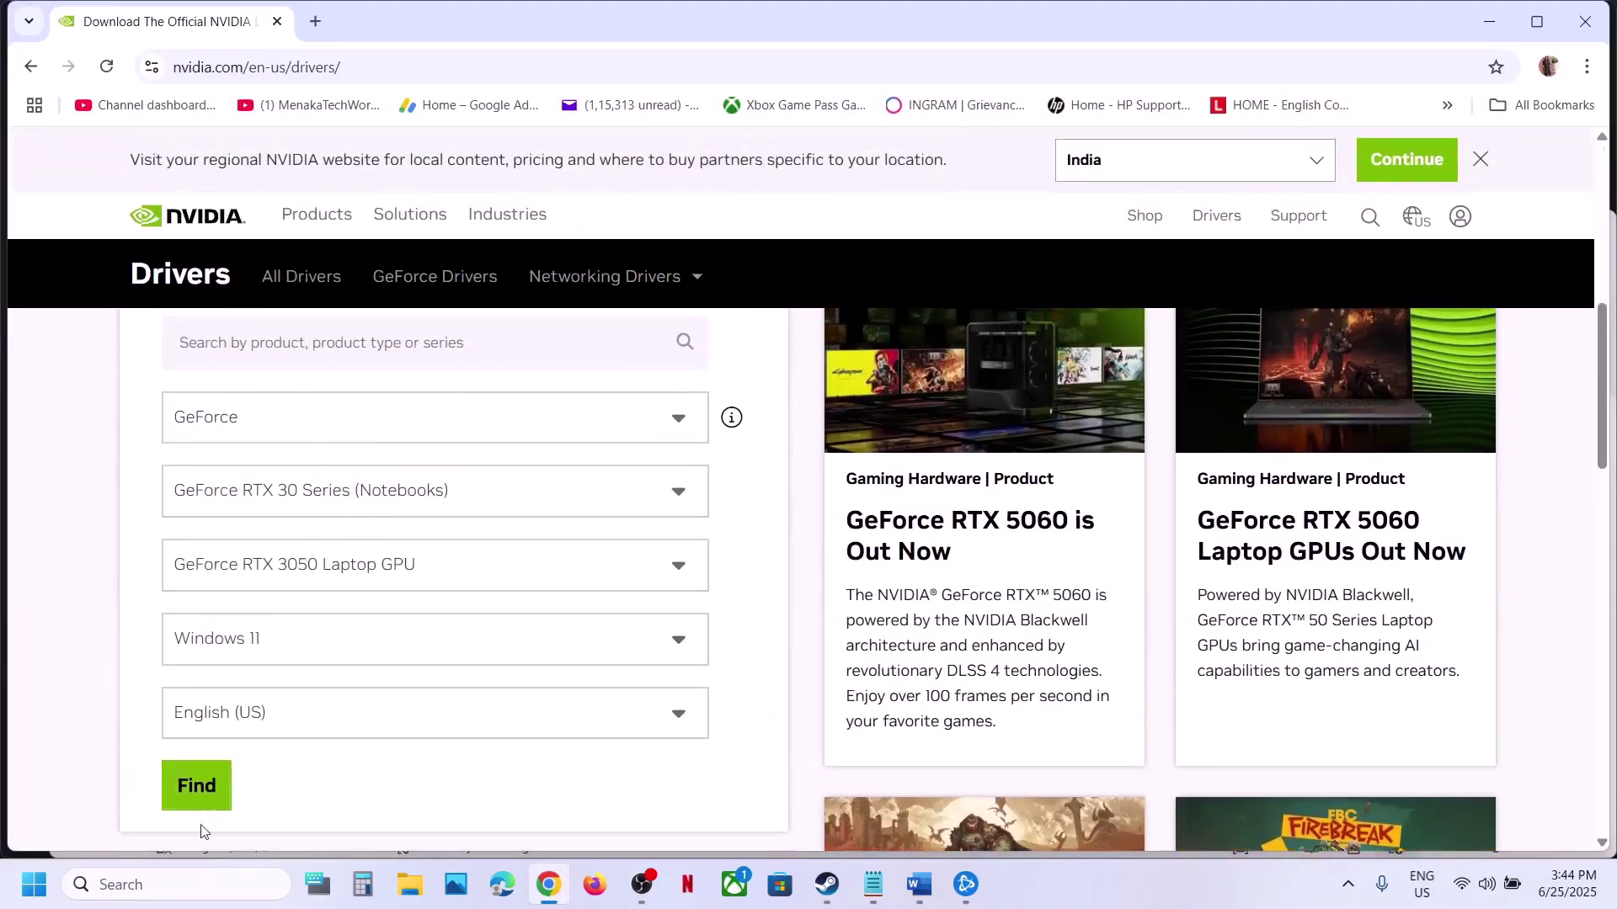
left_click(196, 779)
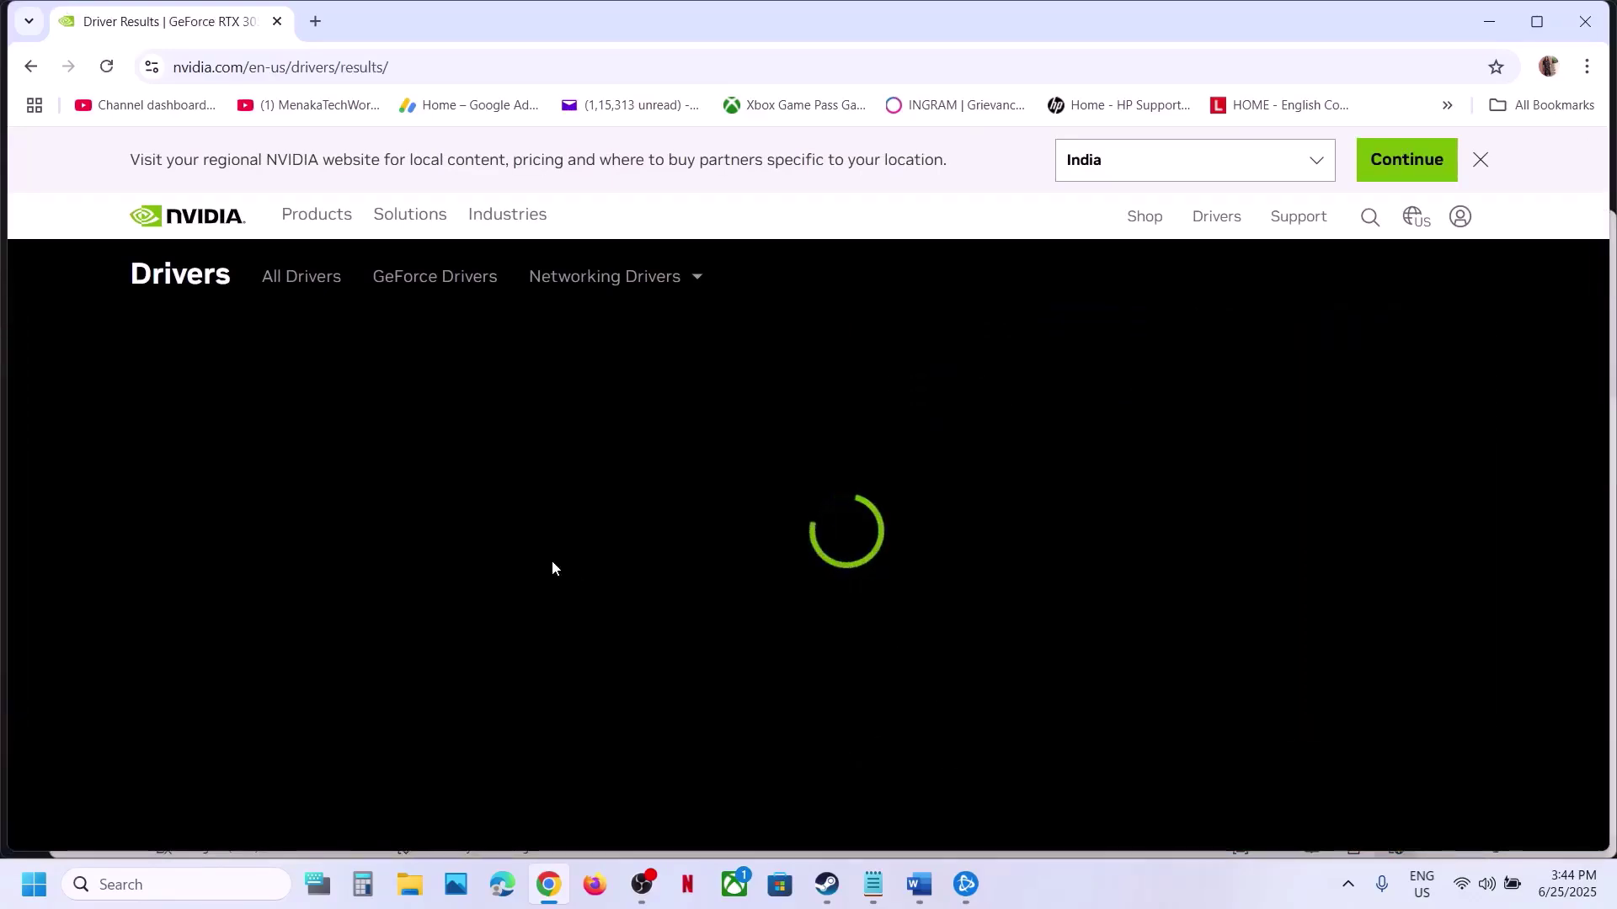
Step: Locate GeForce Game Ready Driver versions 576.28 and 566.36 in the full driver results and highlight their version numbers
scroll(552, 567, "down", 8)
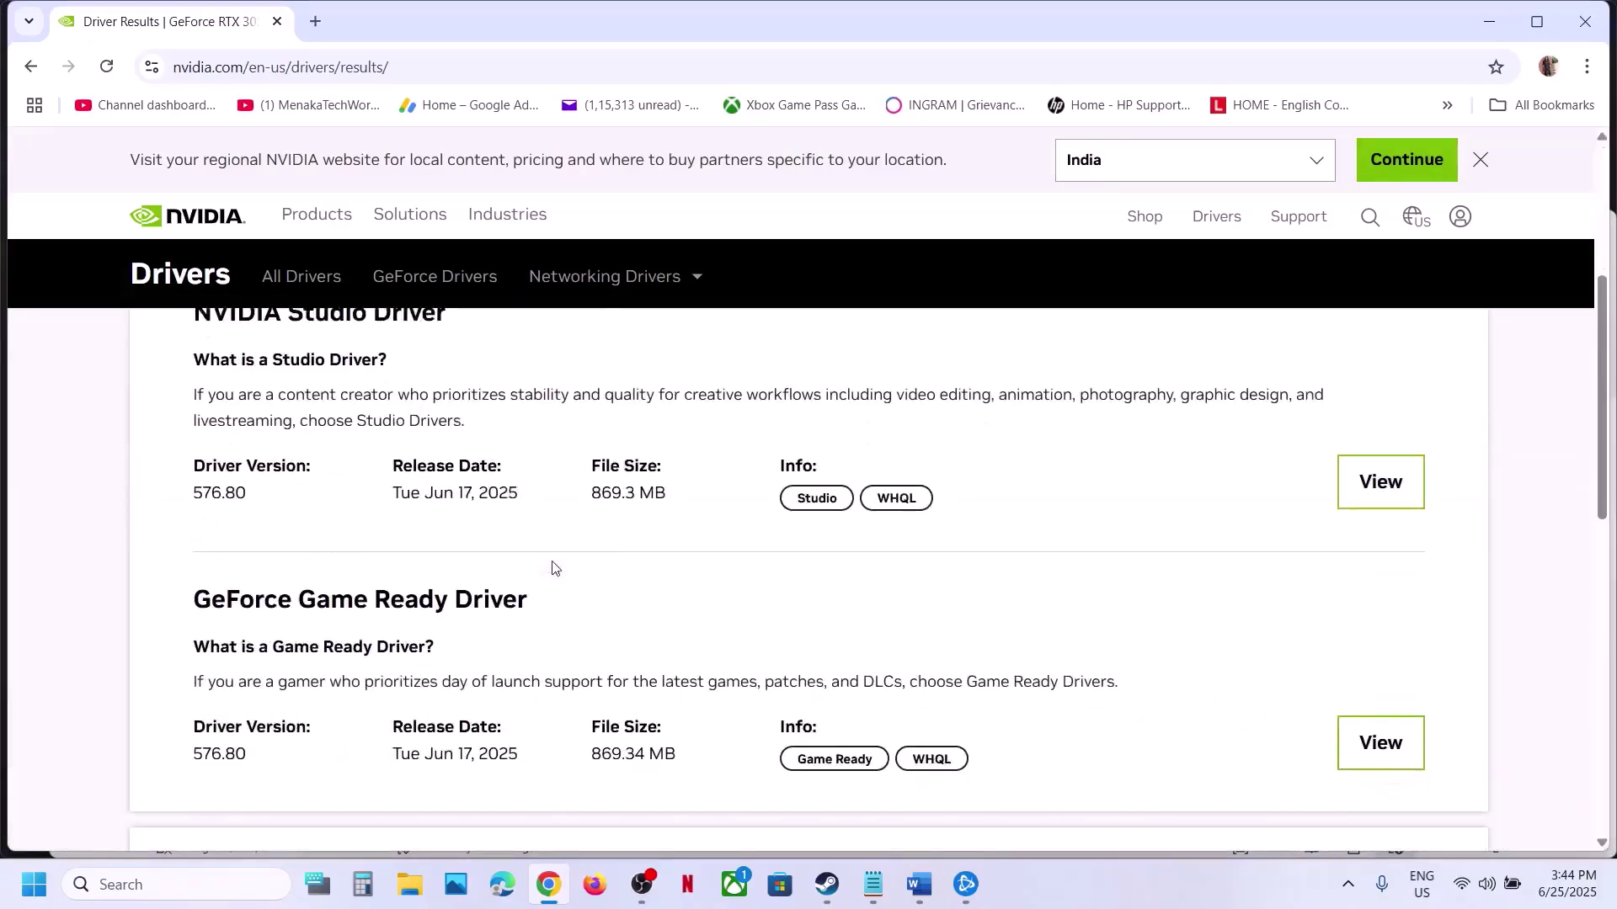
left_click(281, 542)
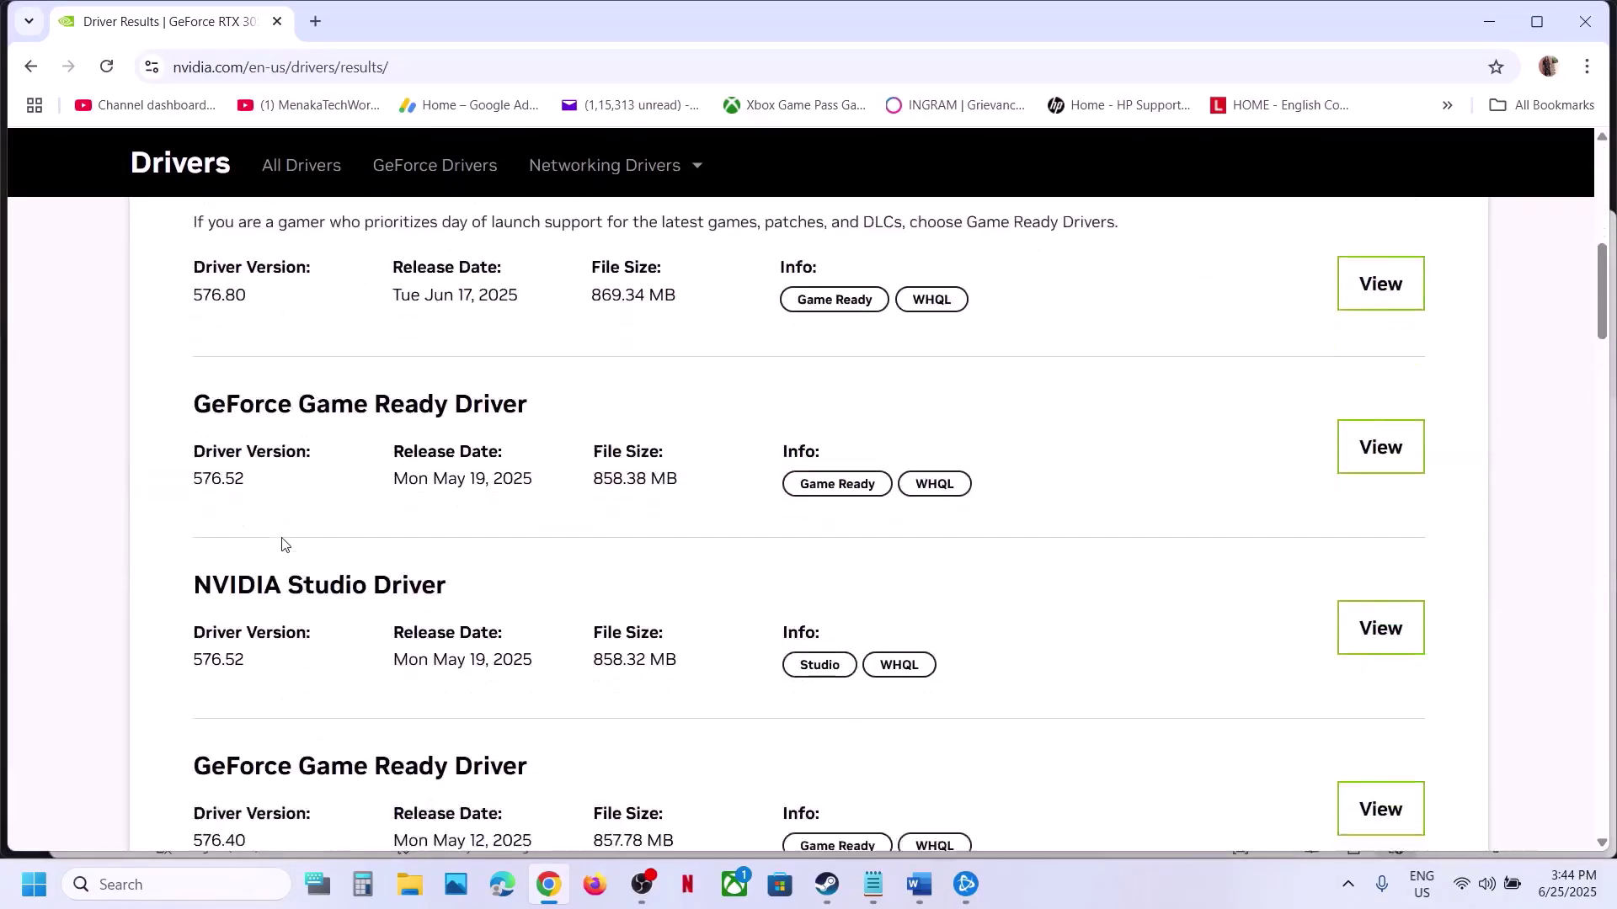
scroll(282, 543, "down", 2)
scroll(282, 544, "down", 3)
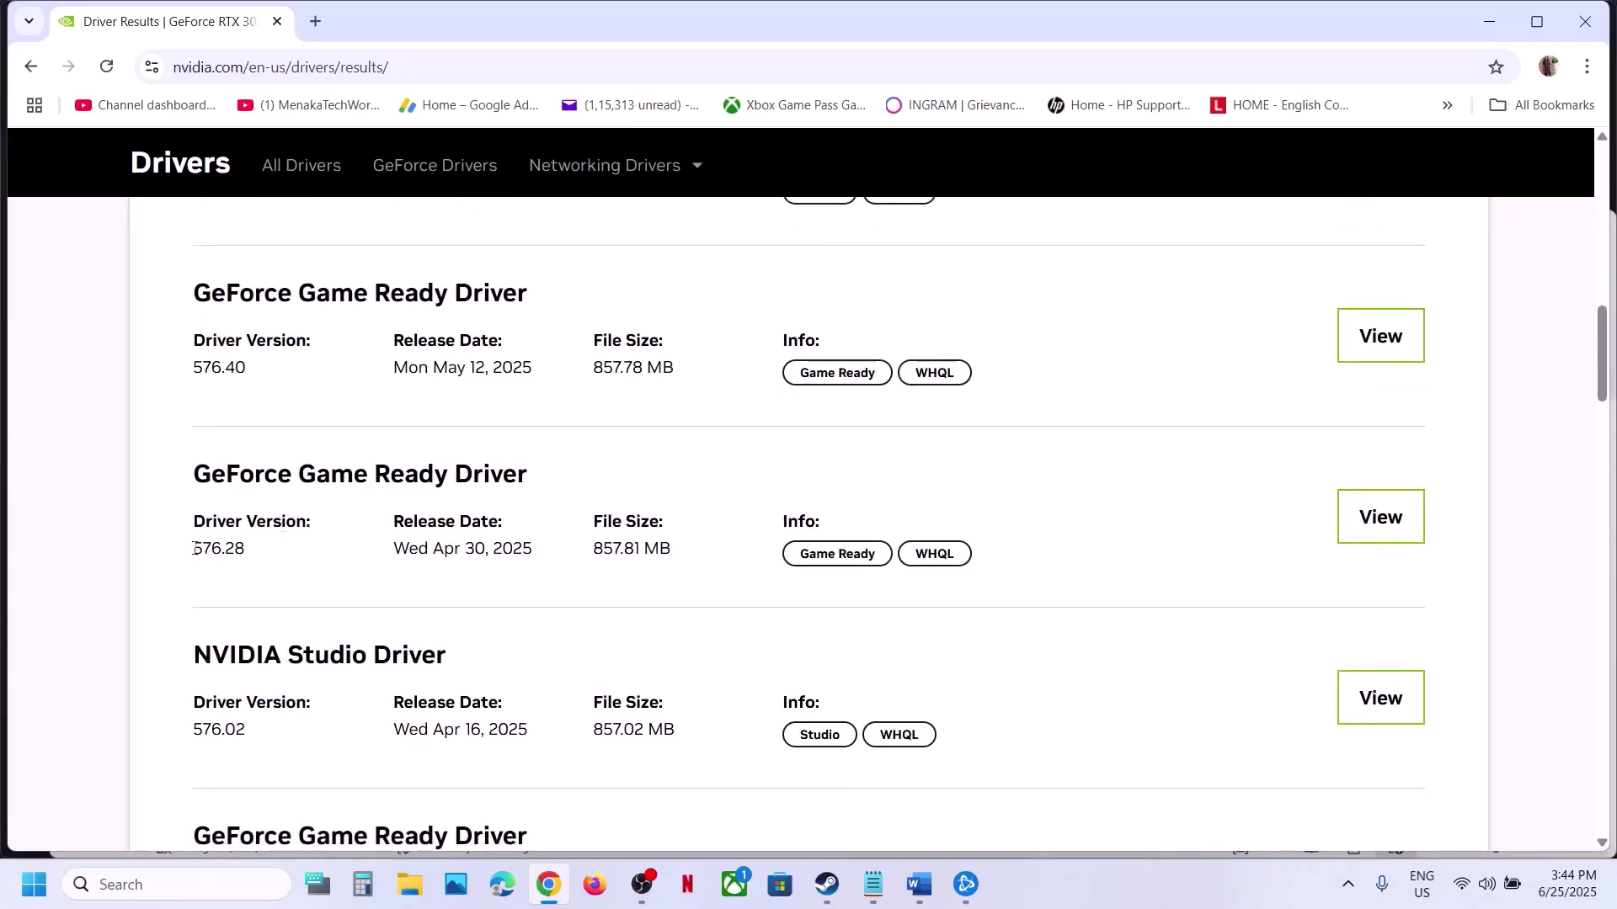
left_click_drag(193, 548, 243, 544)
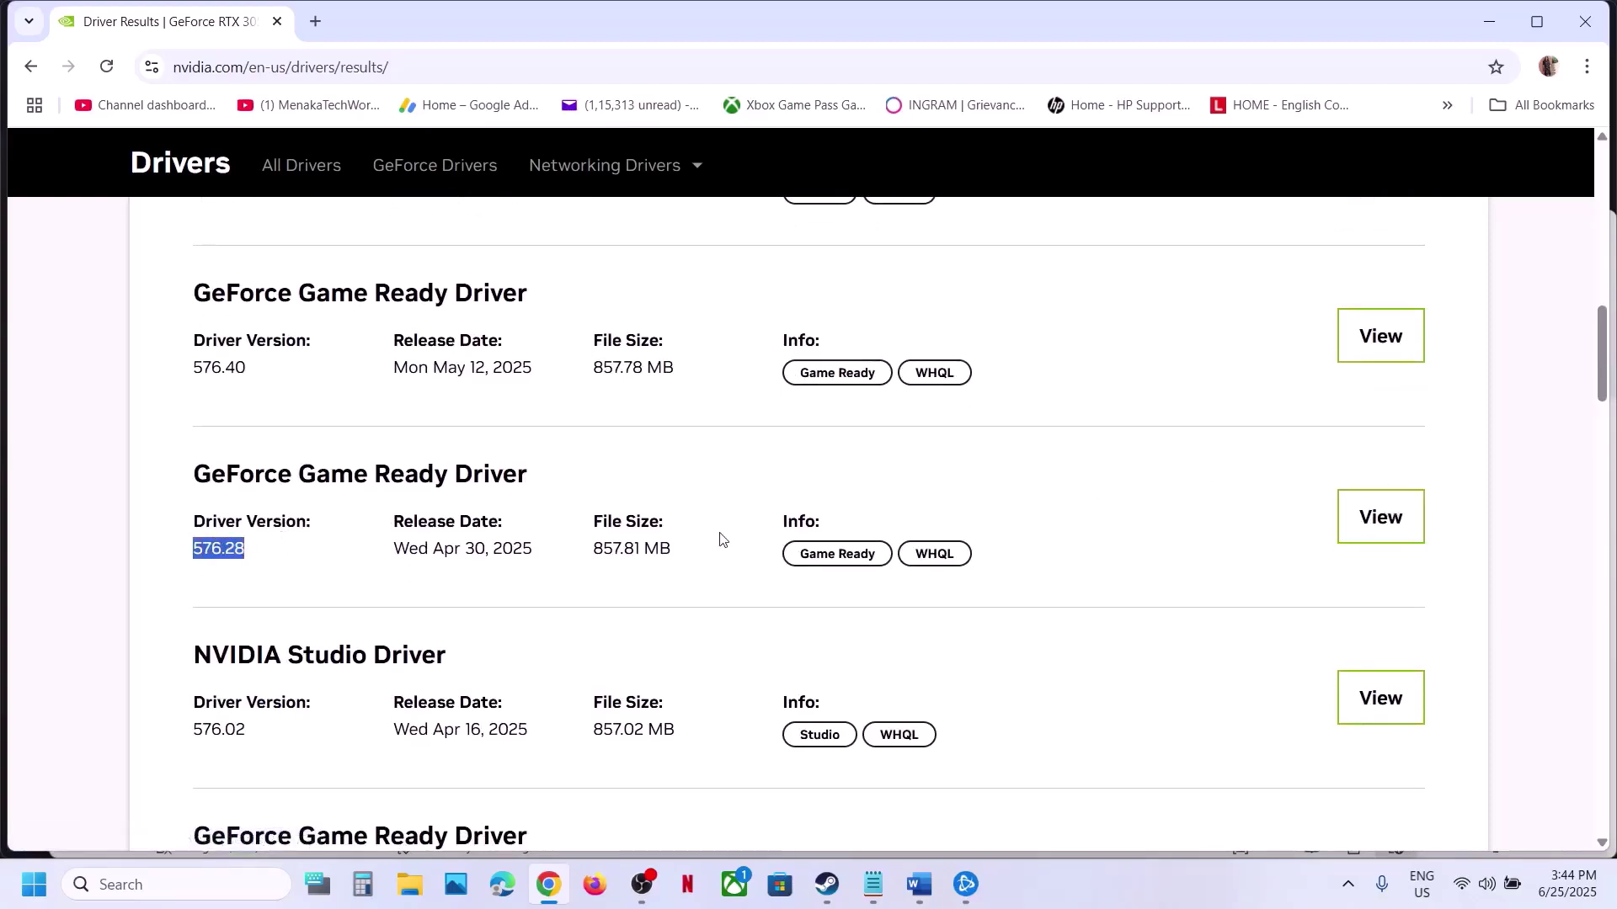
scroll(719, 539, "down", 12)
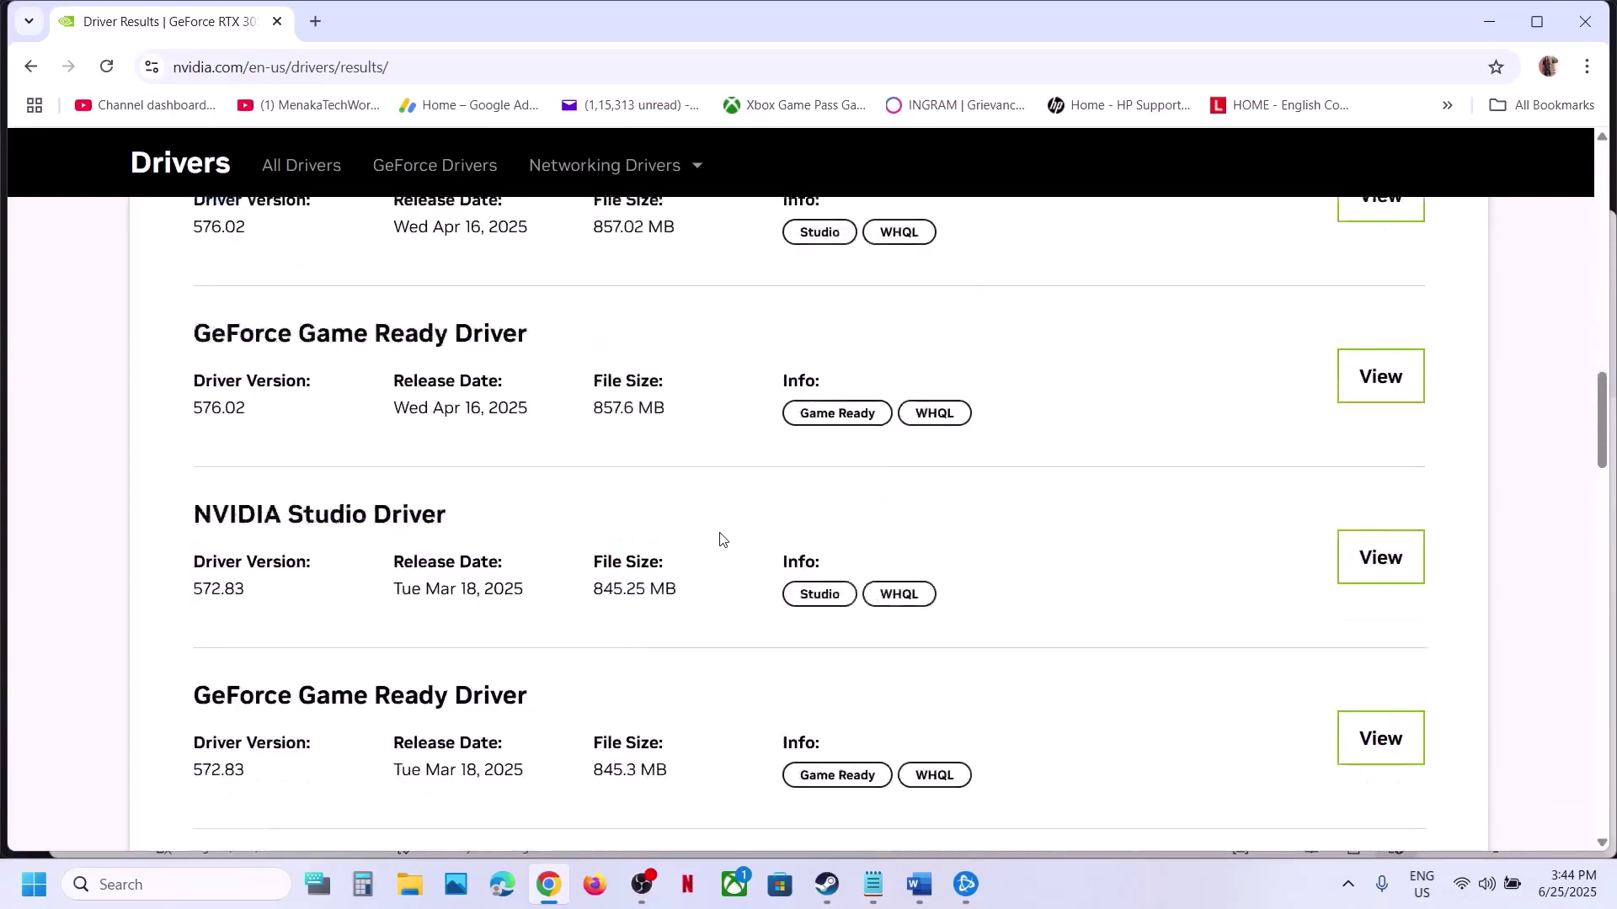
scroll(720, 539, "down", 13)
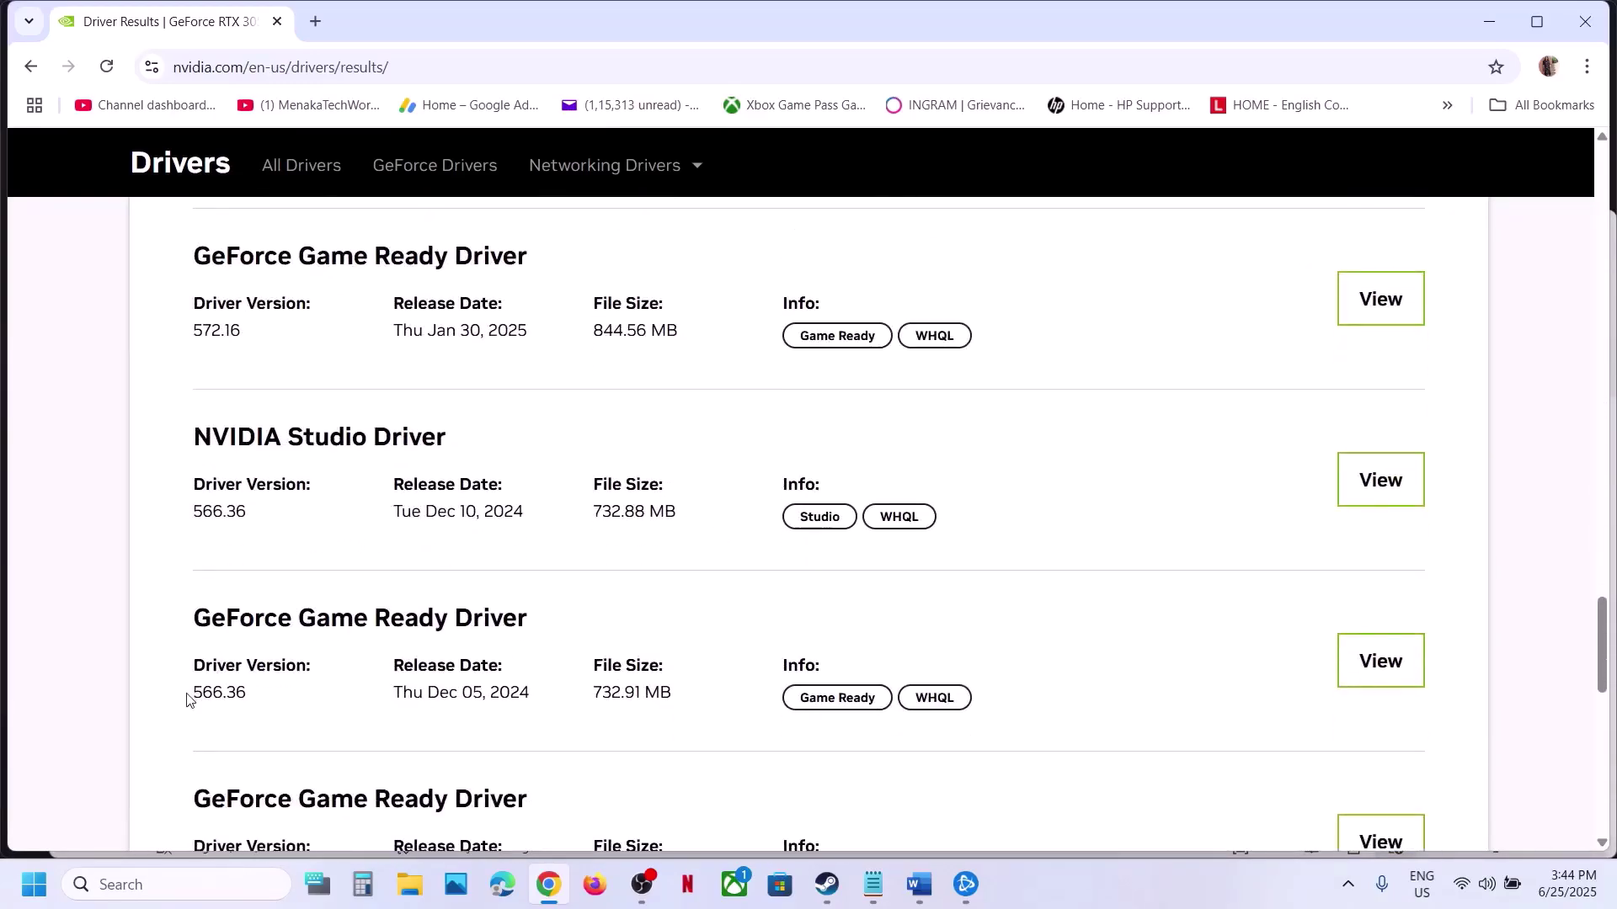
left_click_drag(187, 699, 247, 690)
left_click(255, 694)
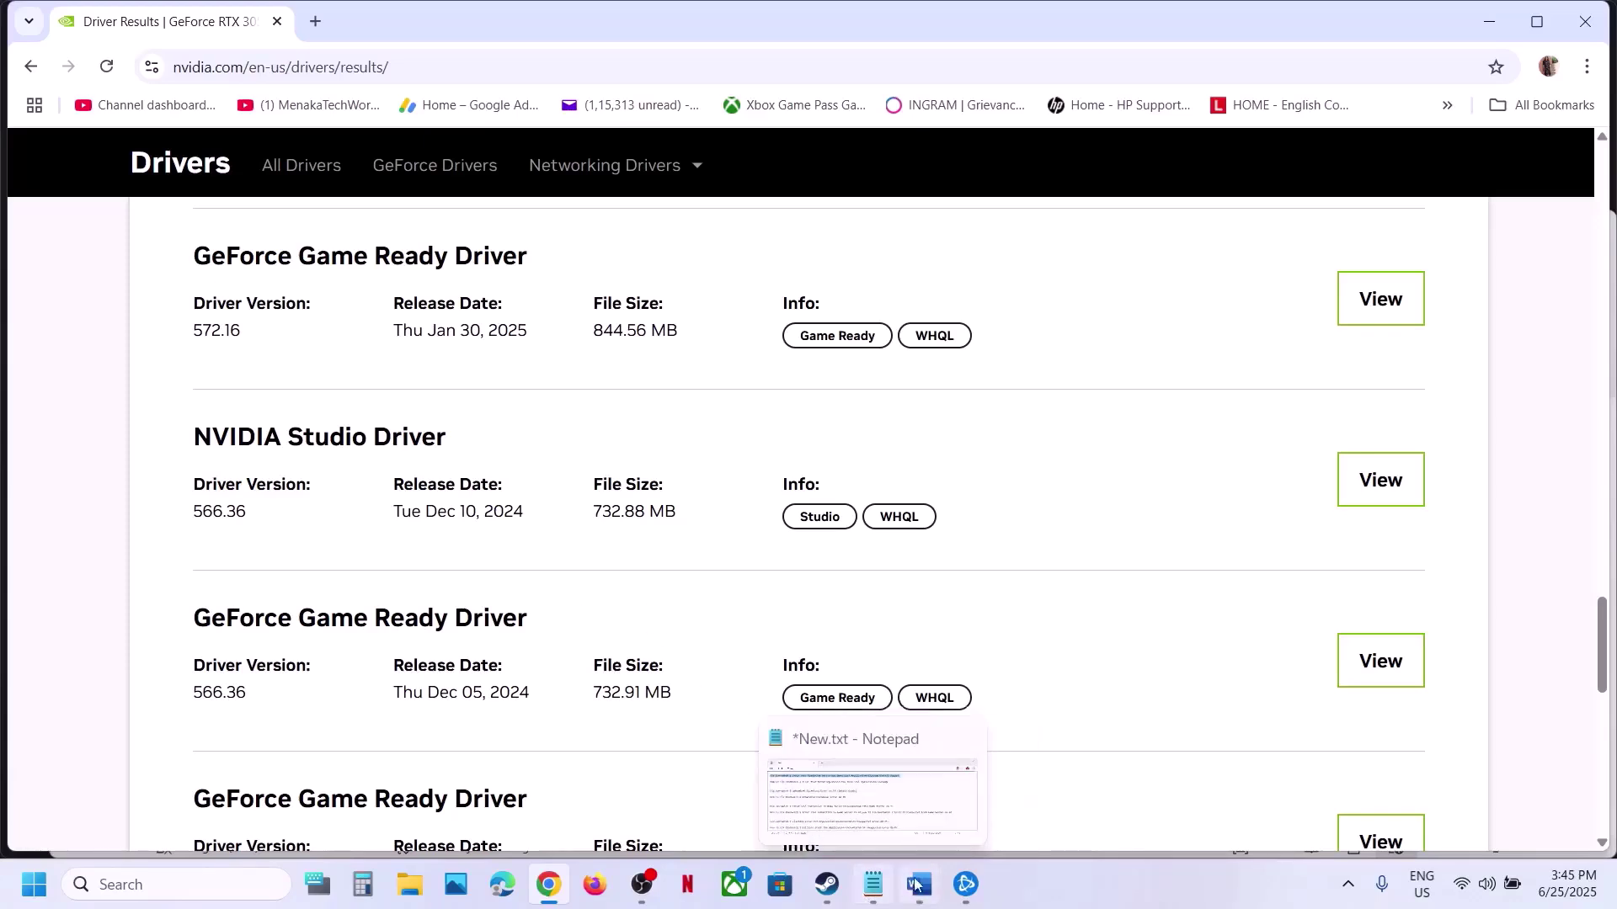
Step: Switch to the Word document and highlight the Step 5 instruction to run the game from its installation folder
left_click(960, 884)
left_click(919, 884)
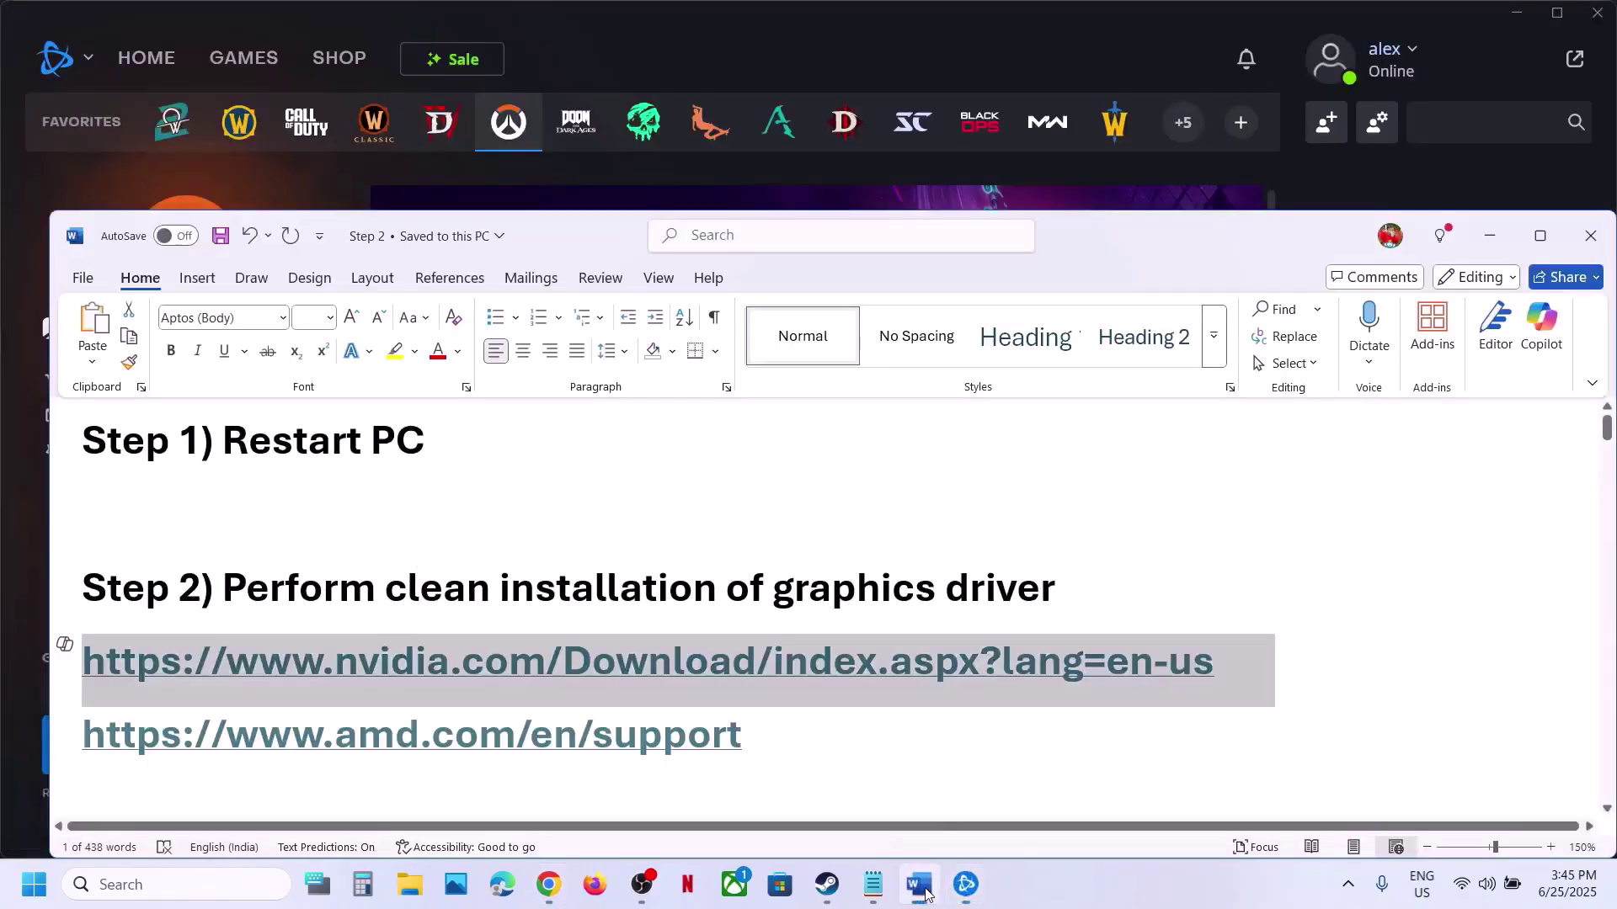
scroll(614, 692, "down", 5)
scroll(614, 692, "up", 2)
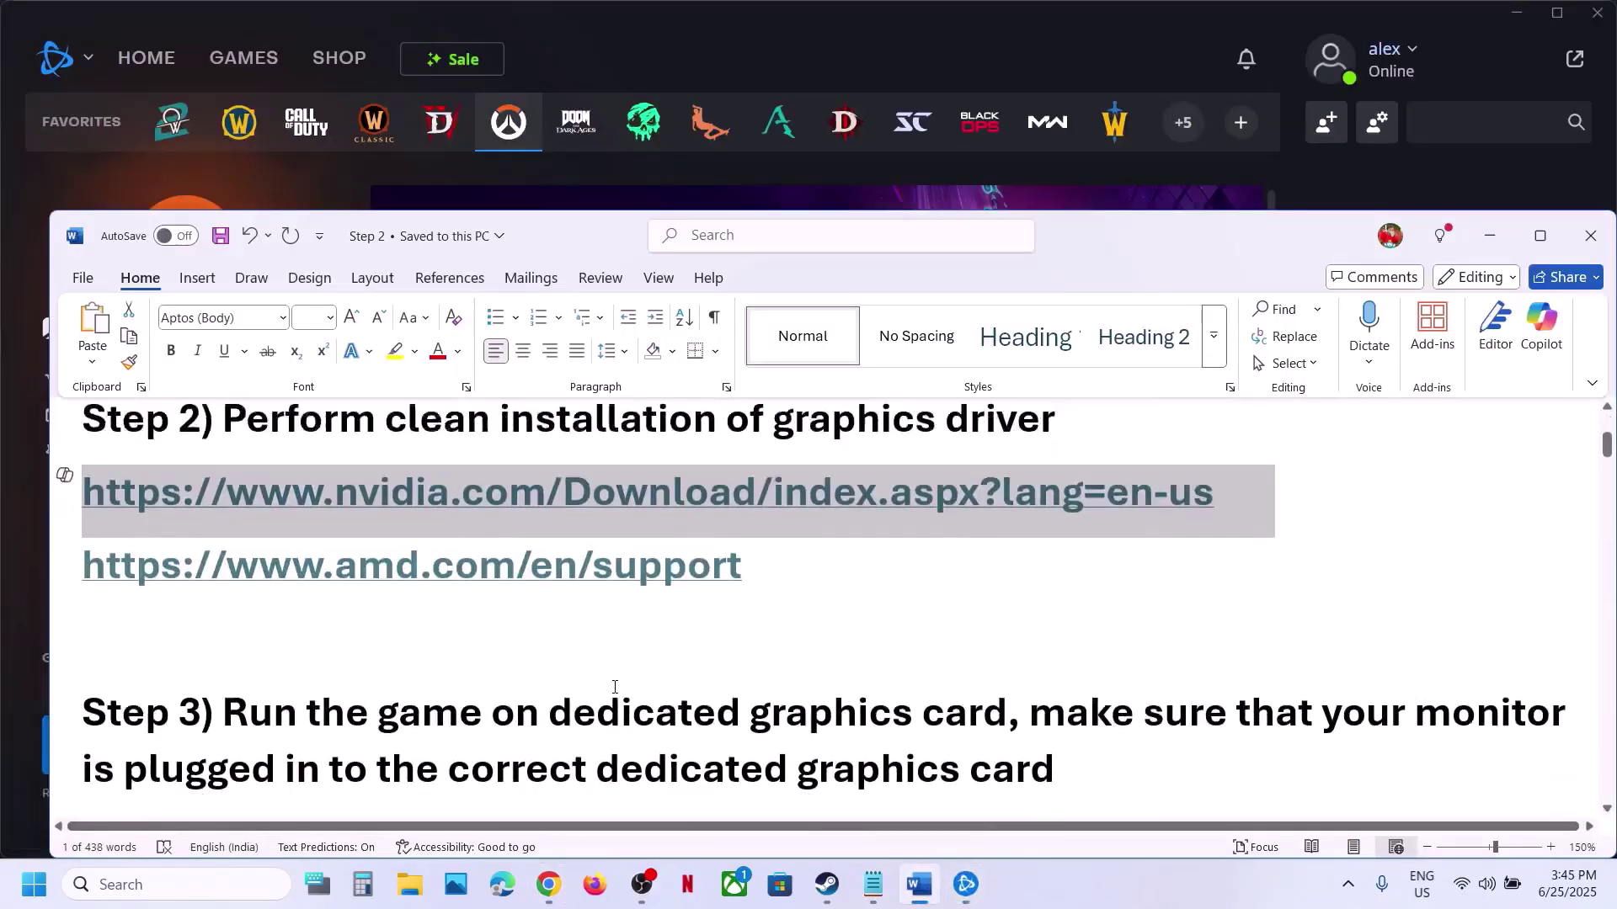
scroll(615, 688, "down", 5)
scroll(331, 665, "down", 1)
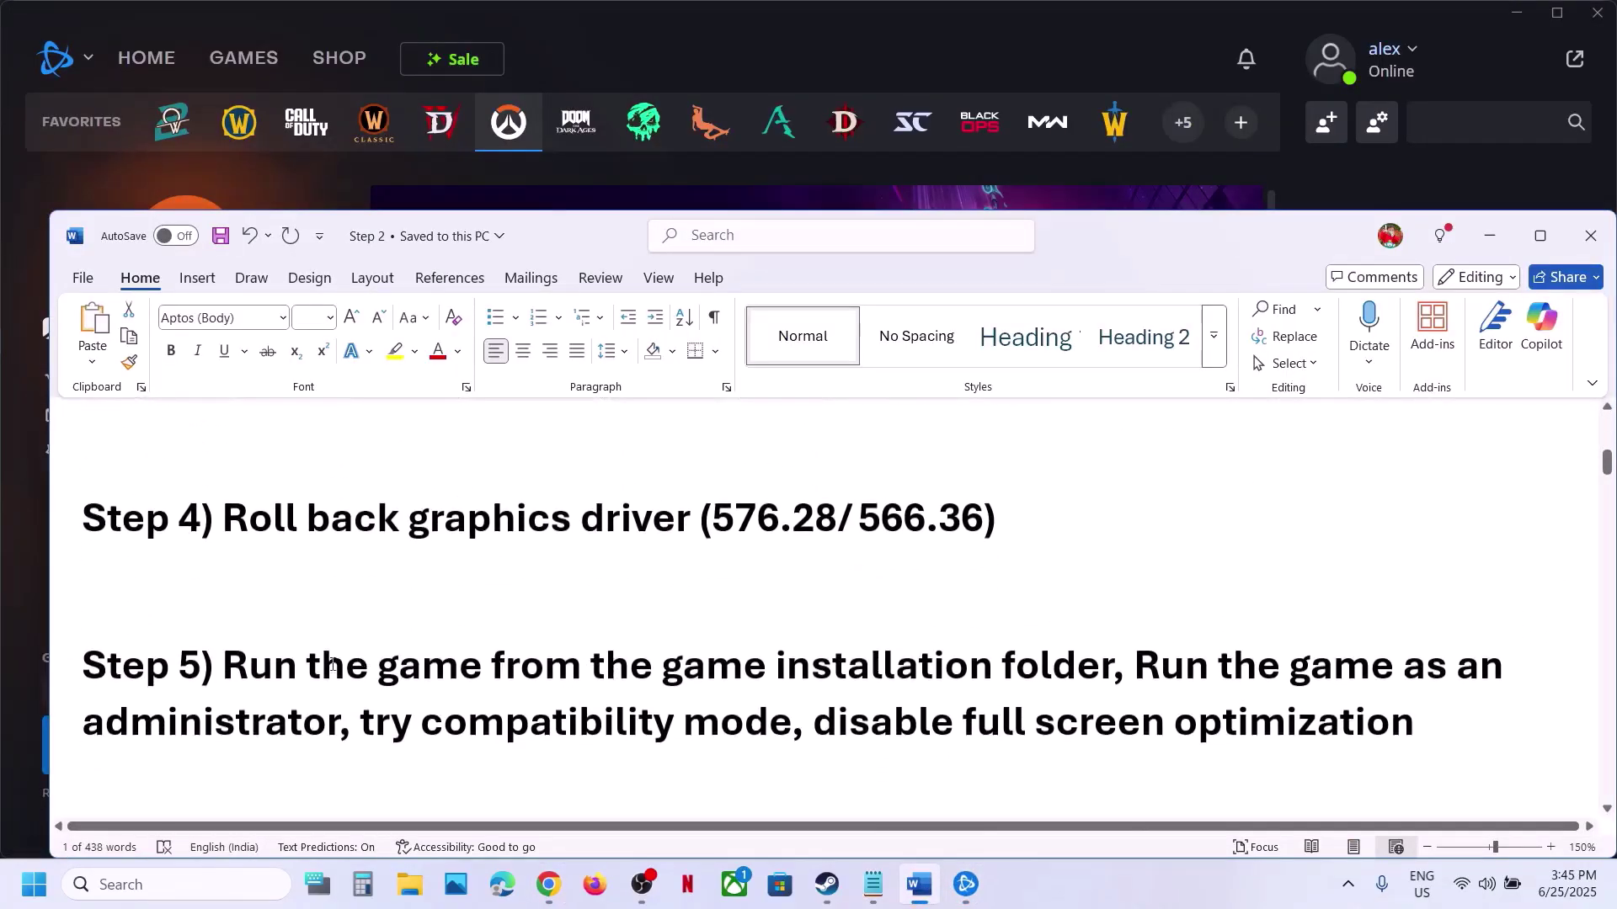
left_click_drag(294, 668, 1111, 665)
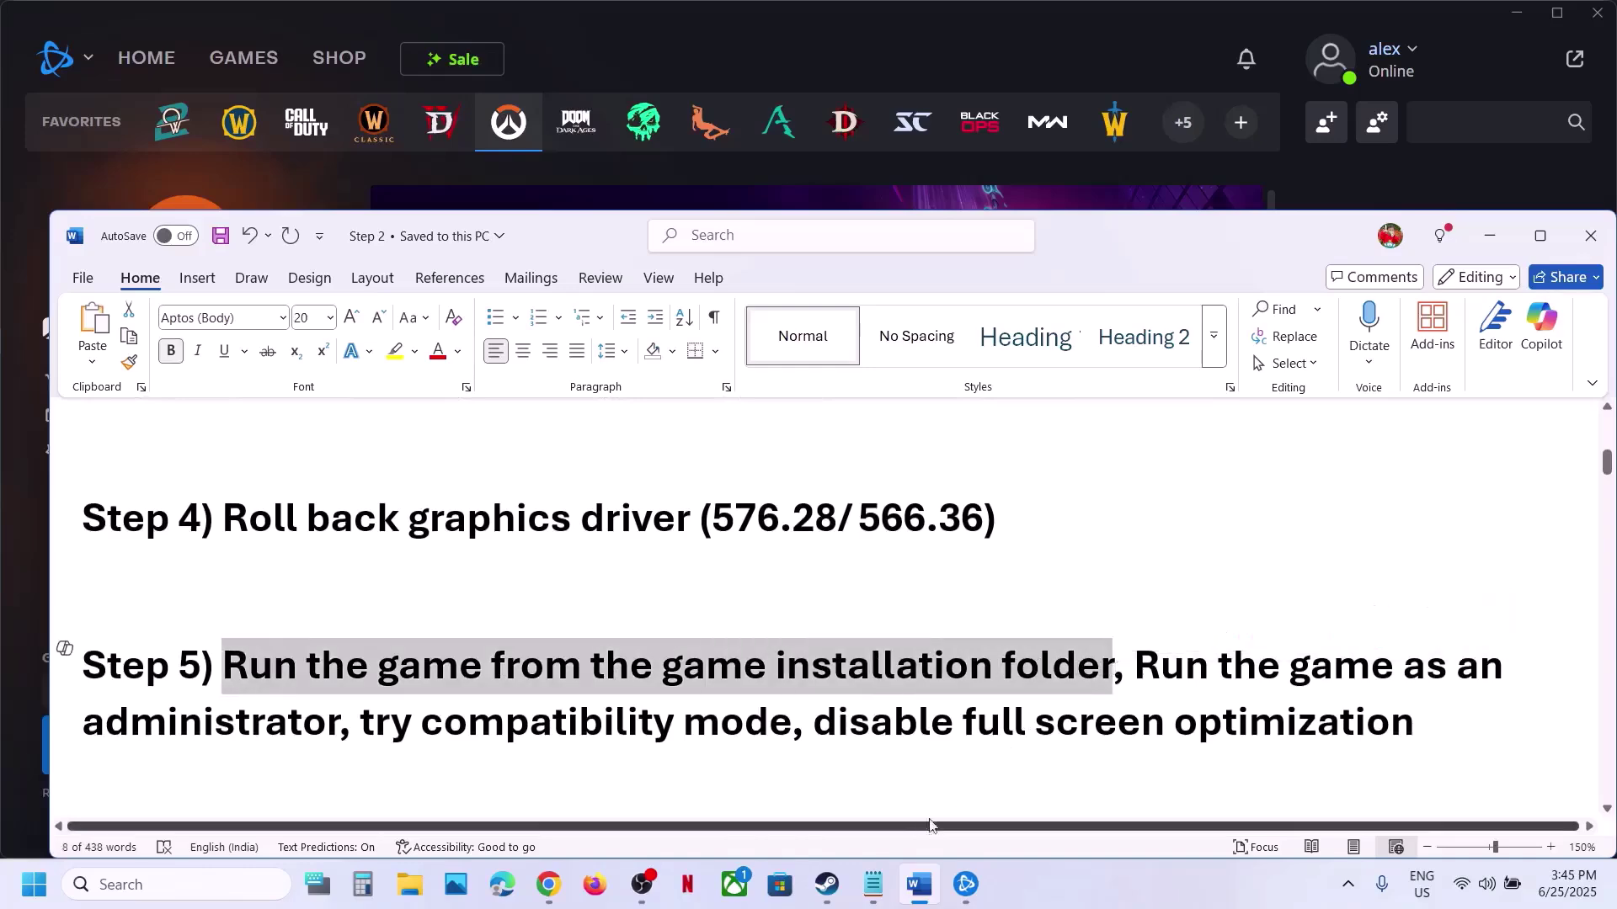
Step: Switch to Steam and open the local files folder of Overwatch 2
left_click(829, 886)
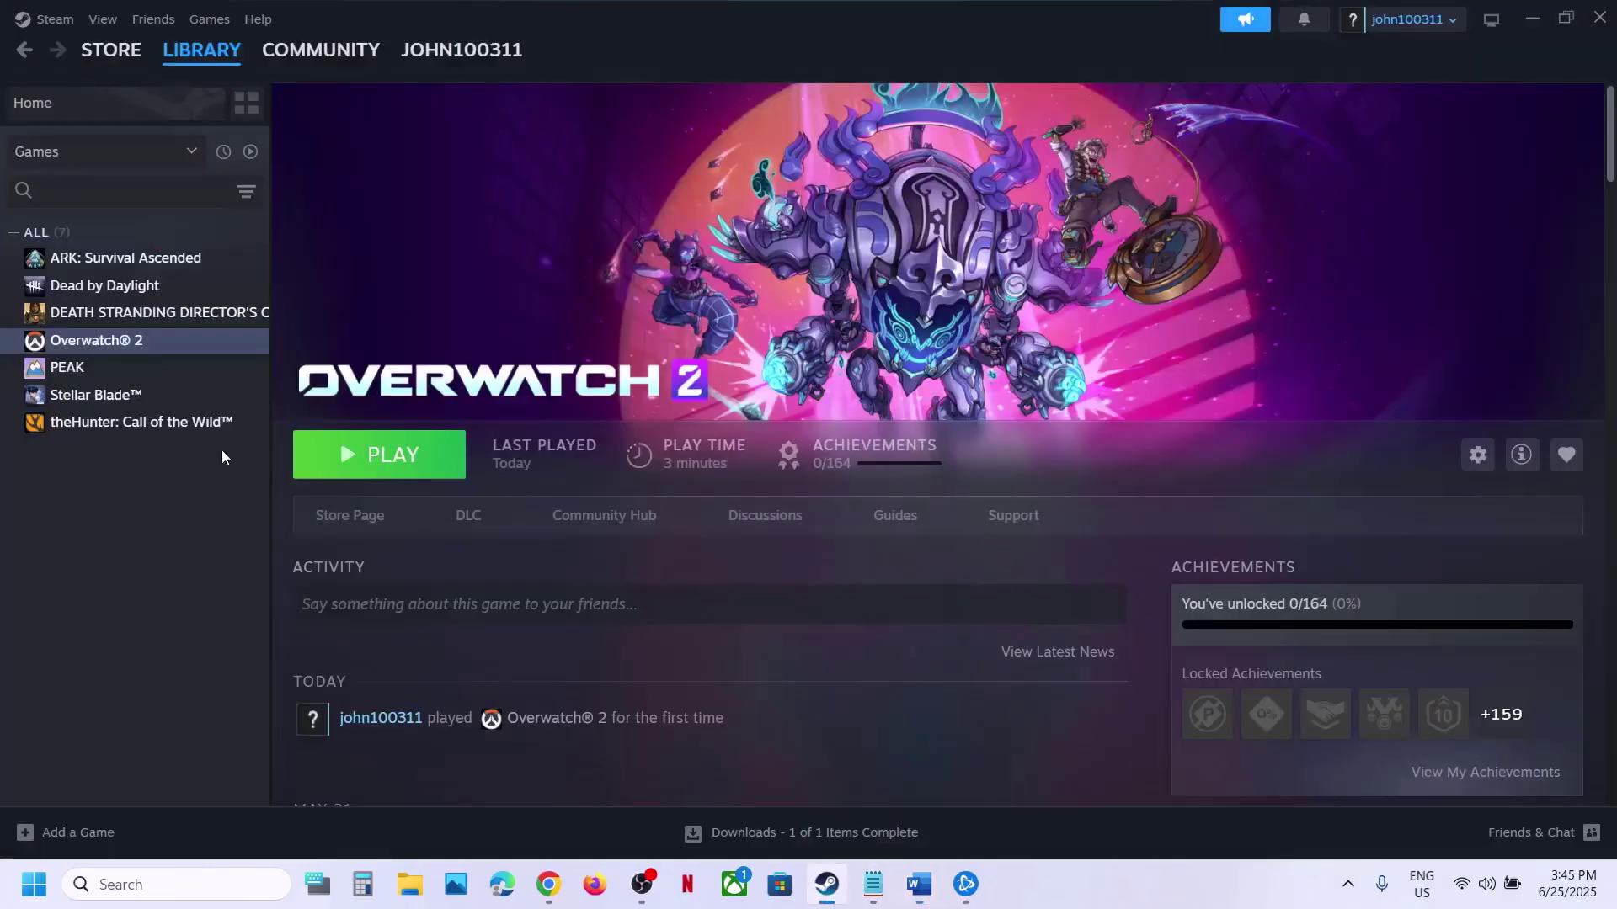
right_click(163, 352)
mouse_move(221, 466)
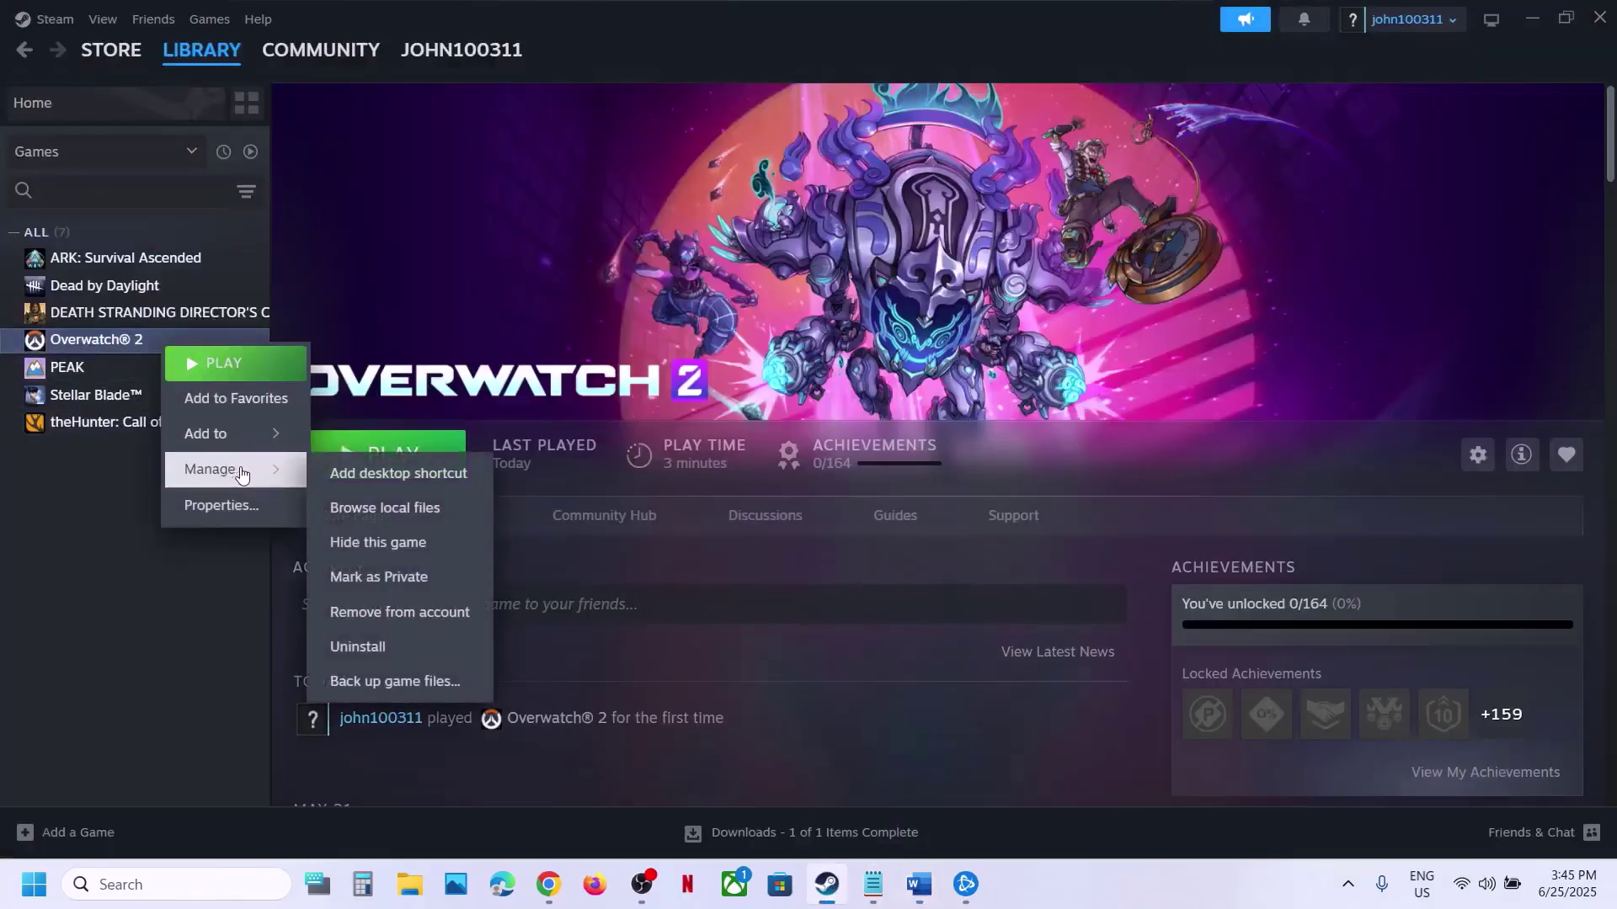
left_click(410, 507)
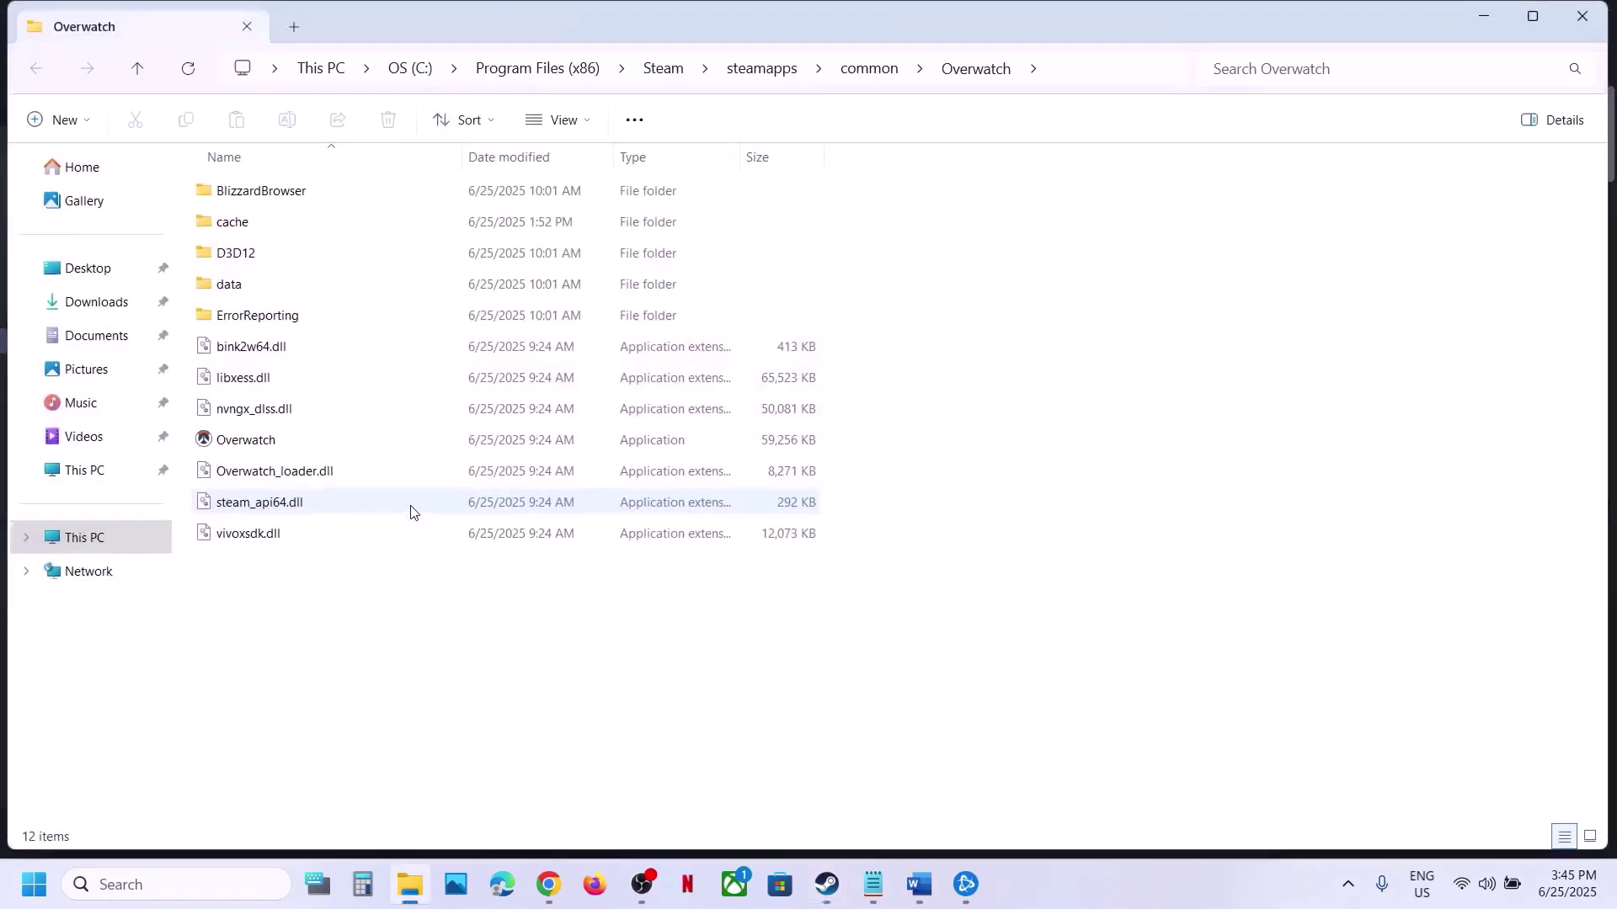
Step: Switch to Battle.net, show Overwatch 2 in Explorer, and select the Overwatch application inside the _retail_ folder
left_click(965, 884)
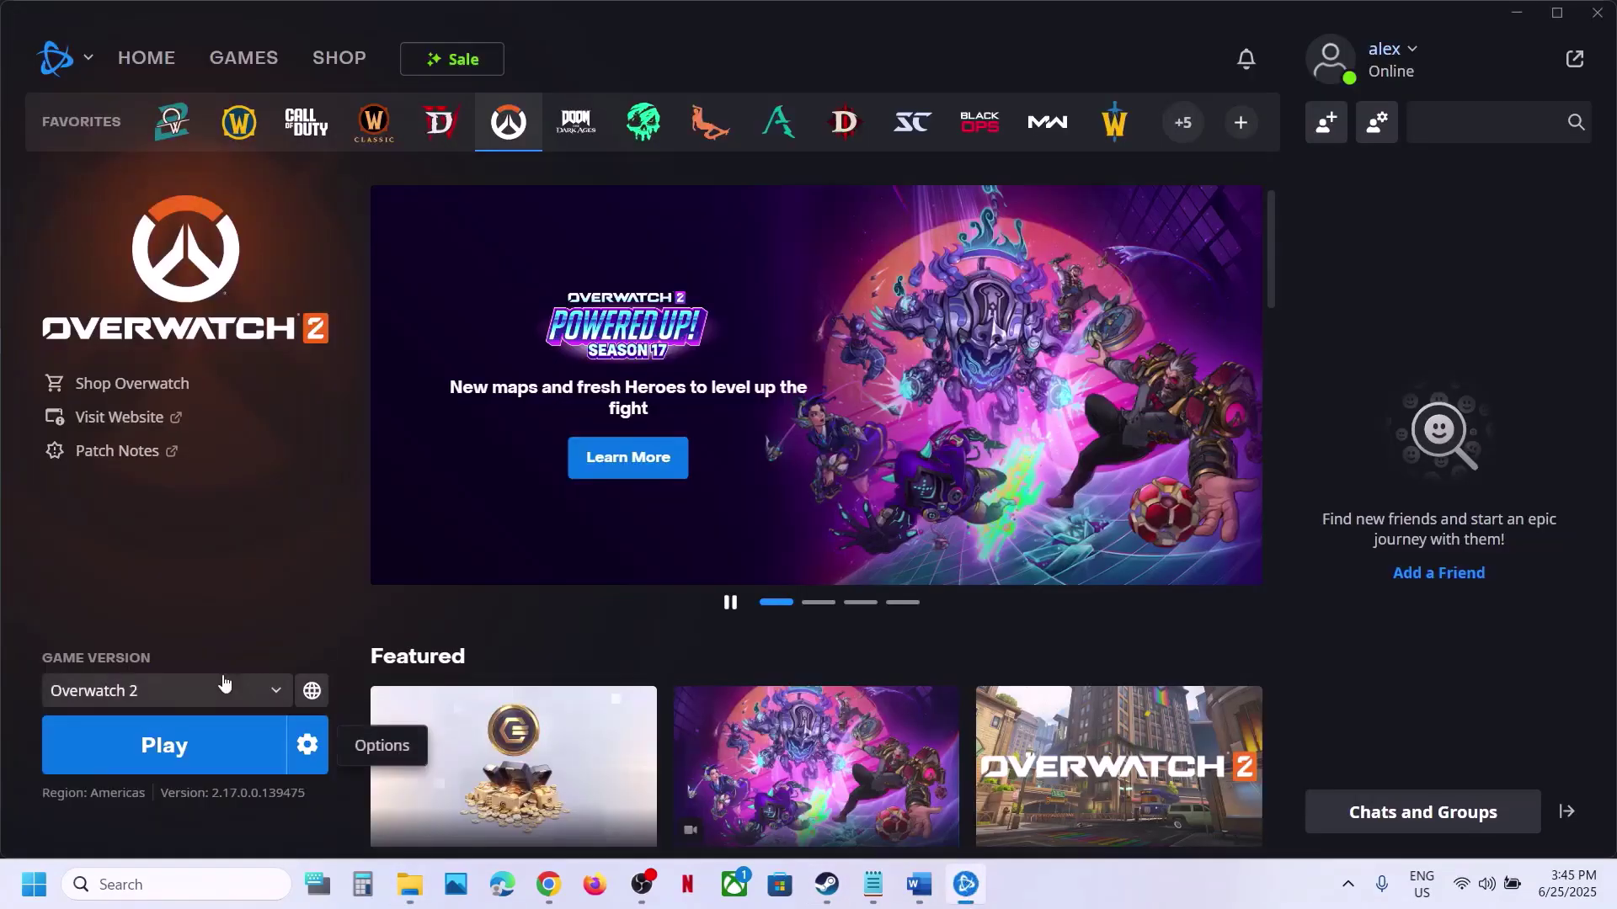
left_click(307, 744)
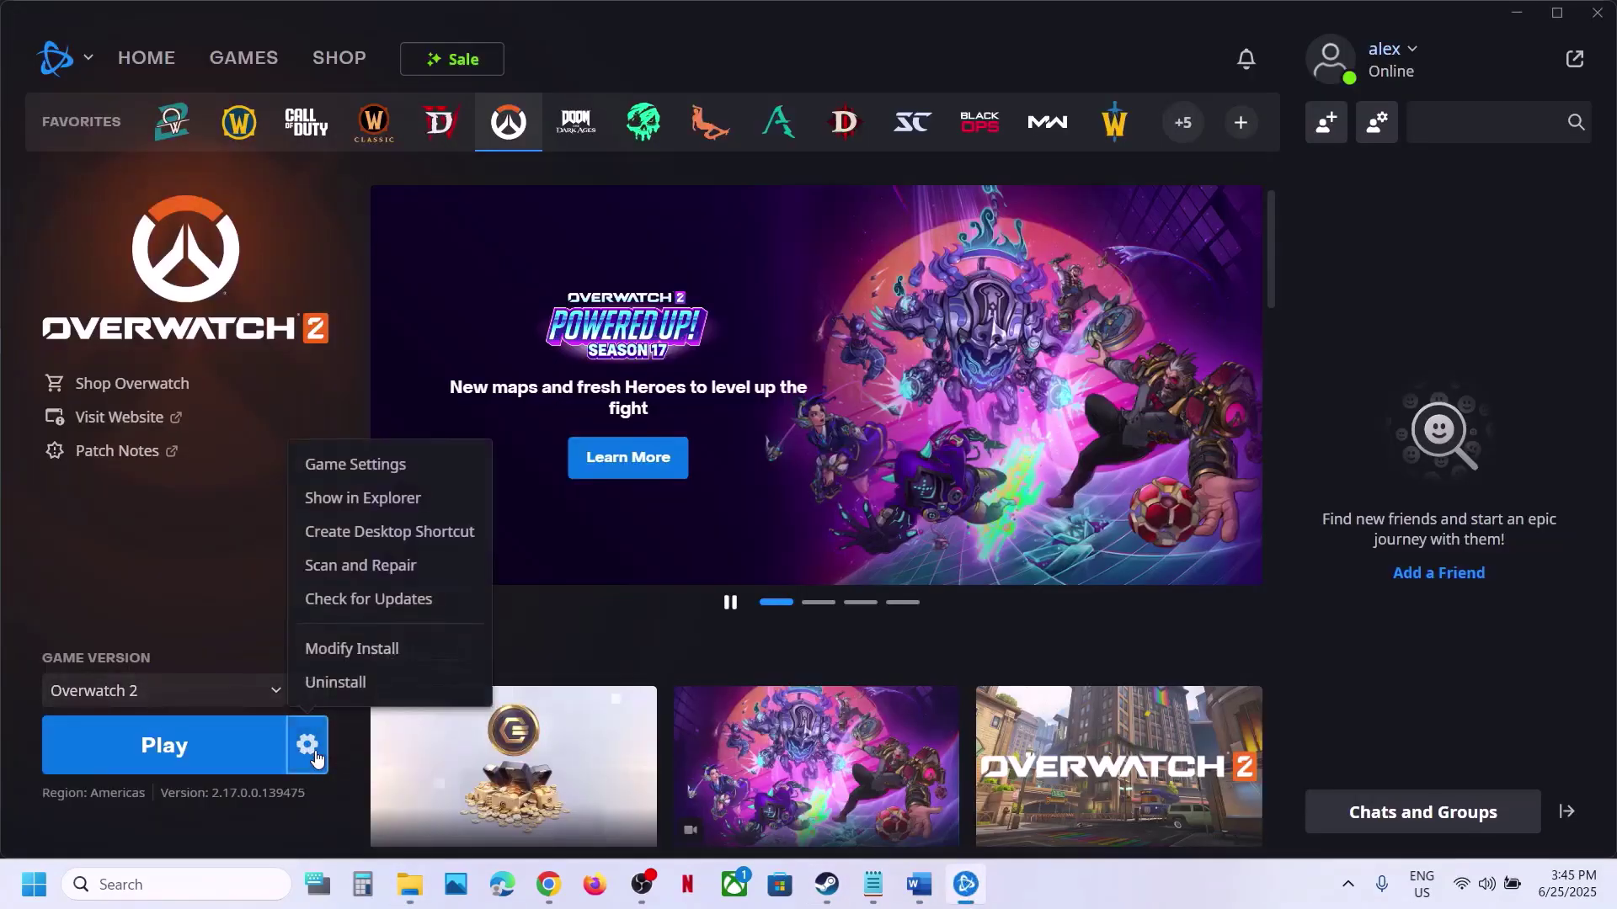
left_click(390, 502)
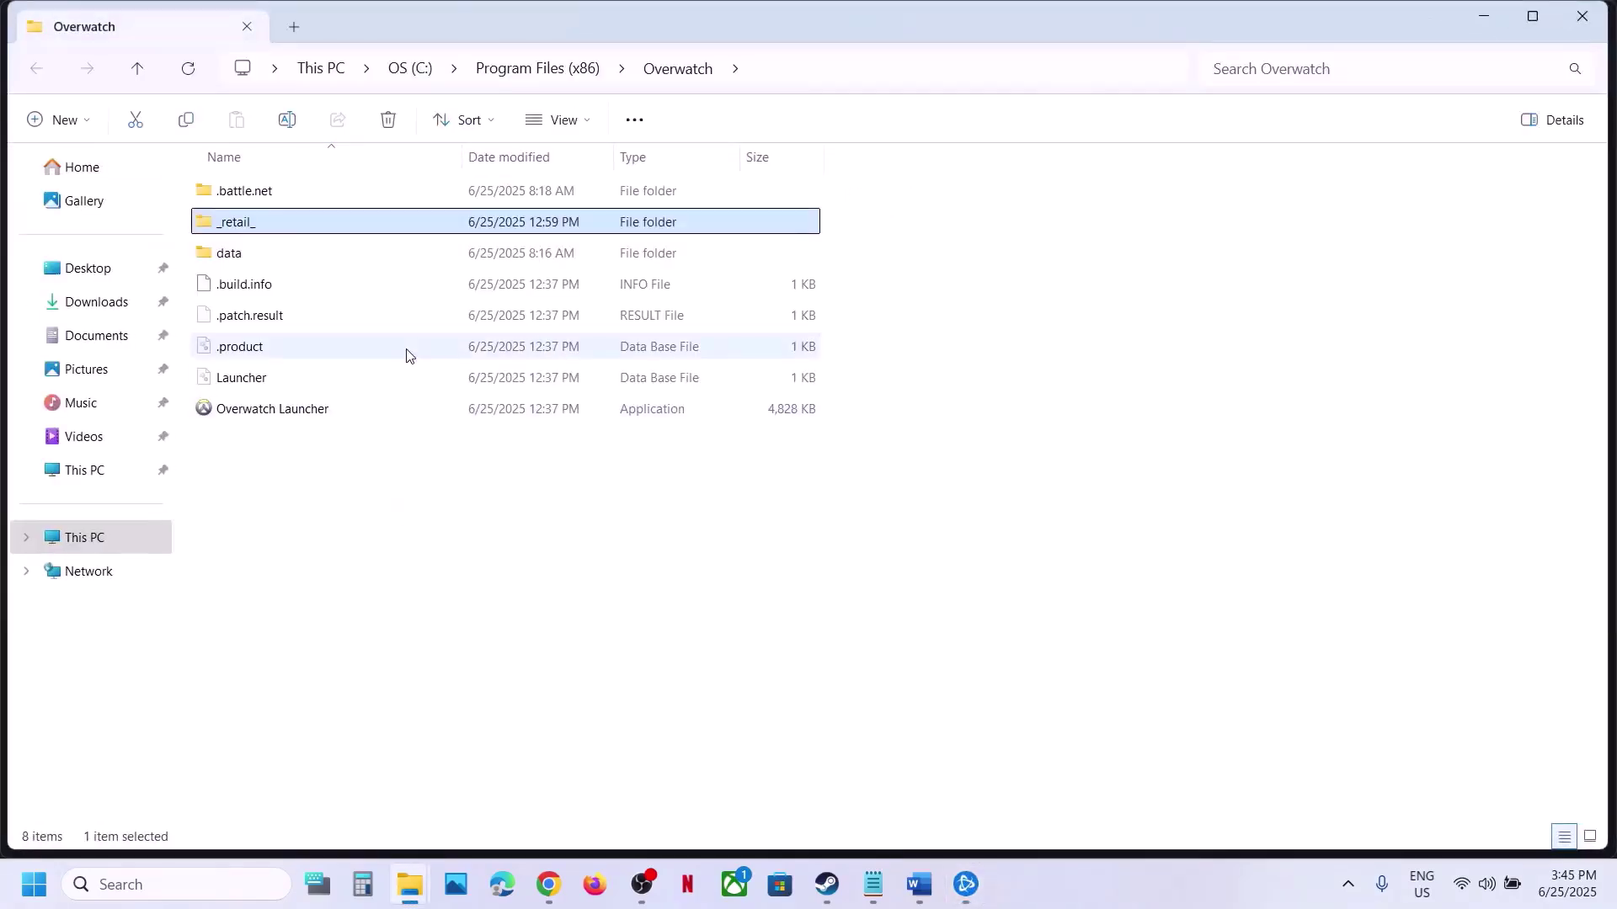
double_click(283, 224)
left_click(276, 438)
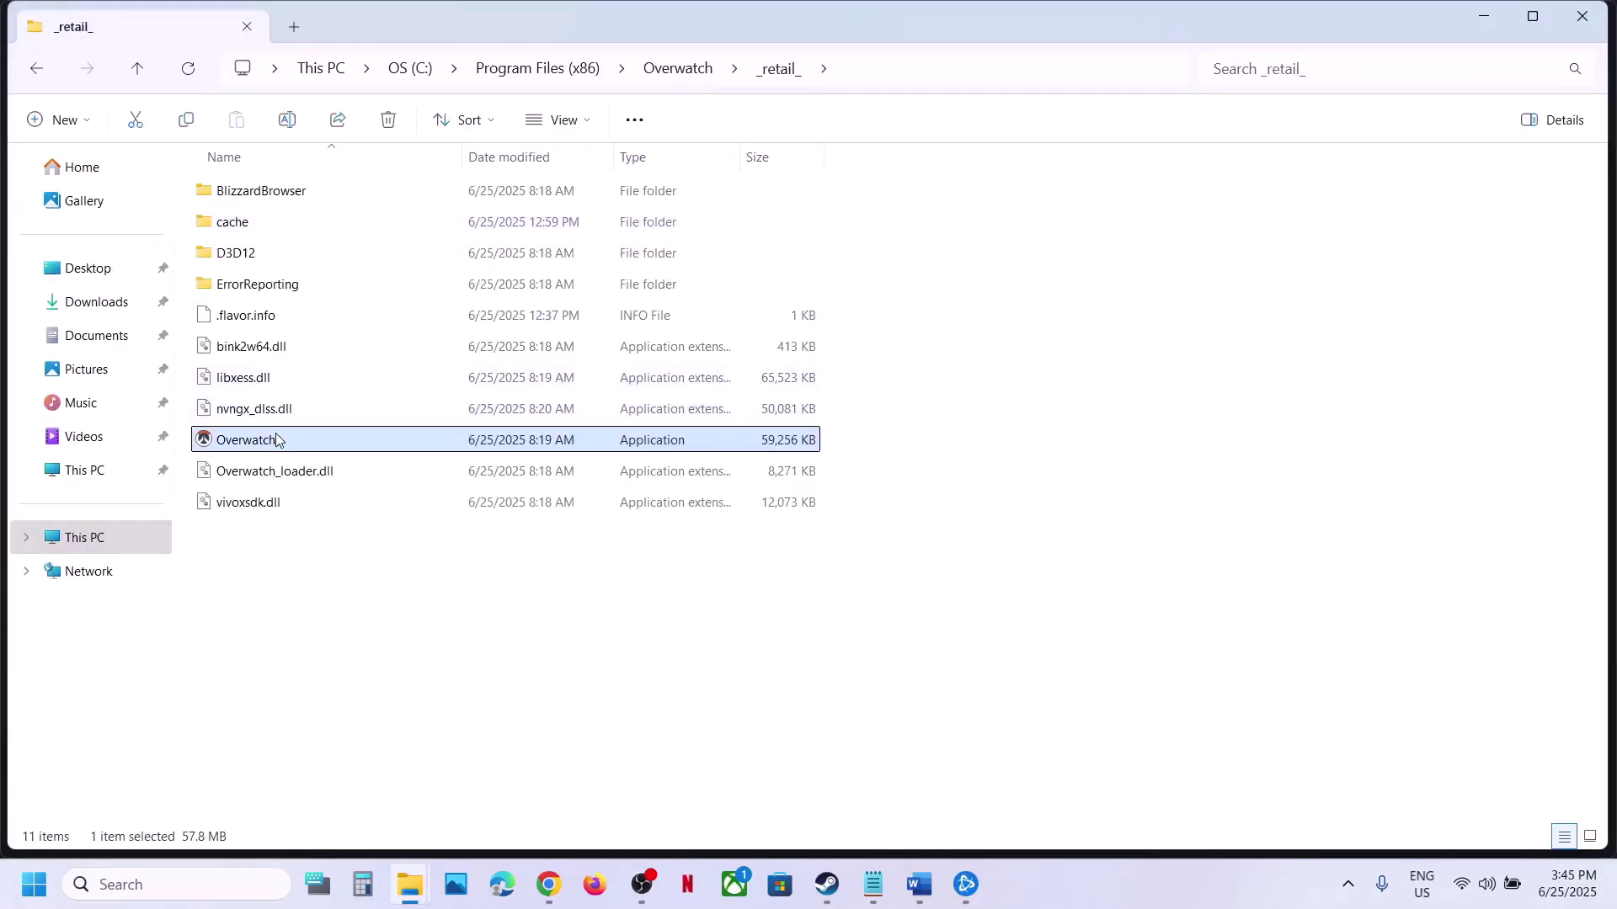
right_click(291, 447)
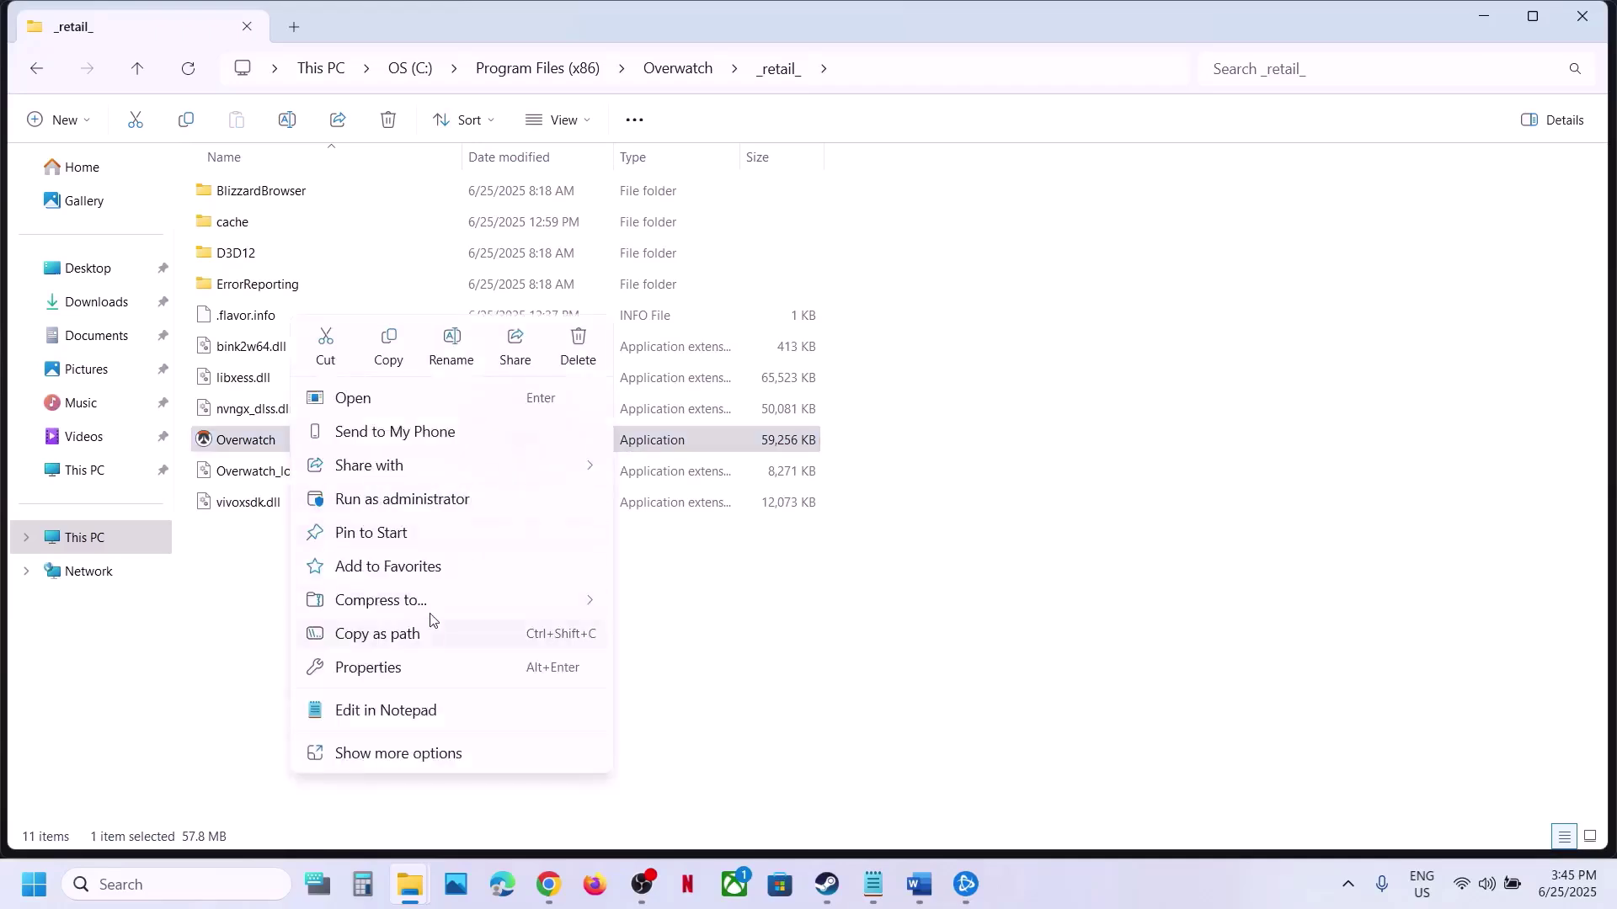
left_click(242, 552)
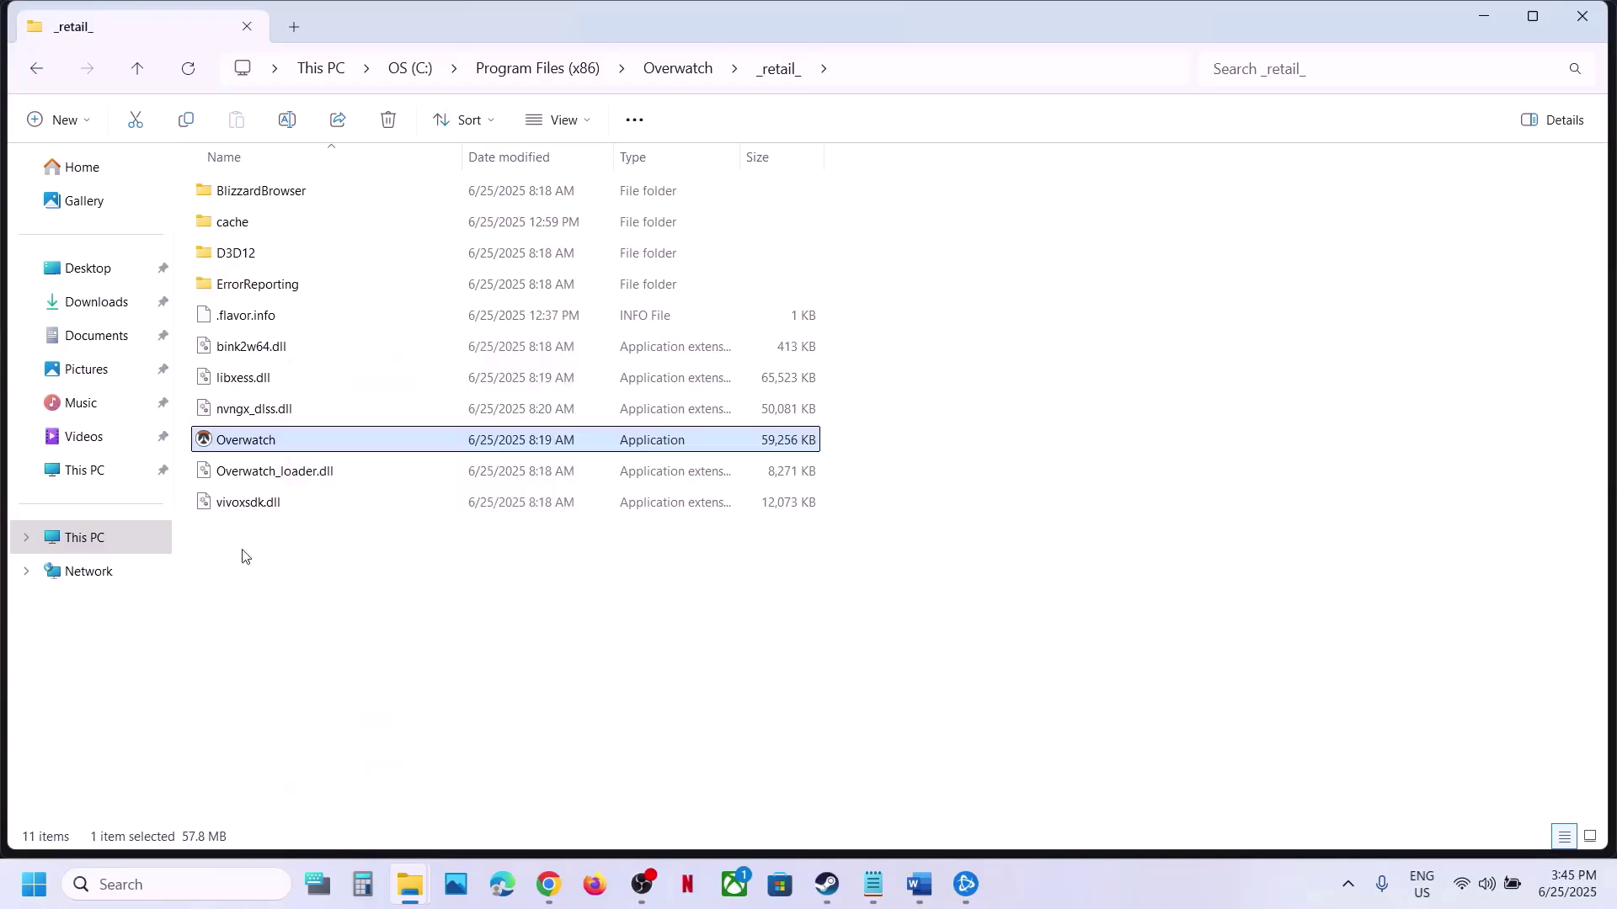
left_click(242, 553)
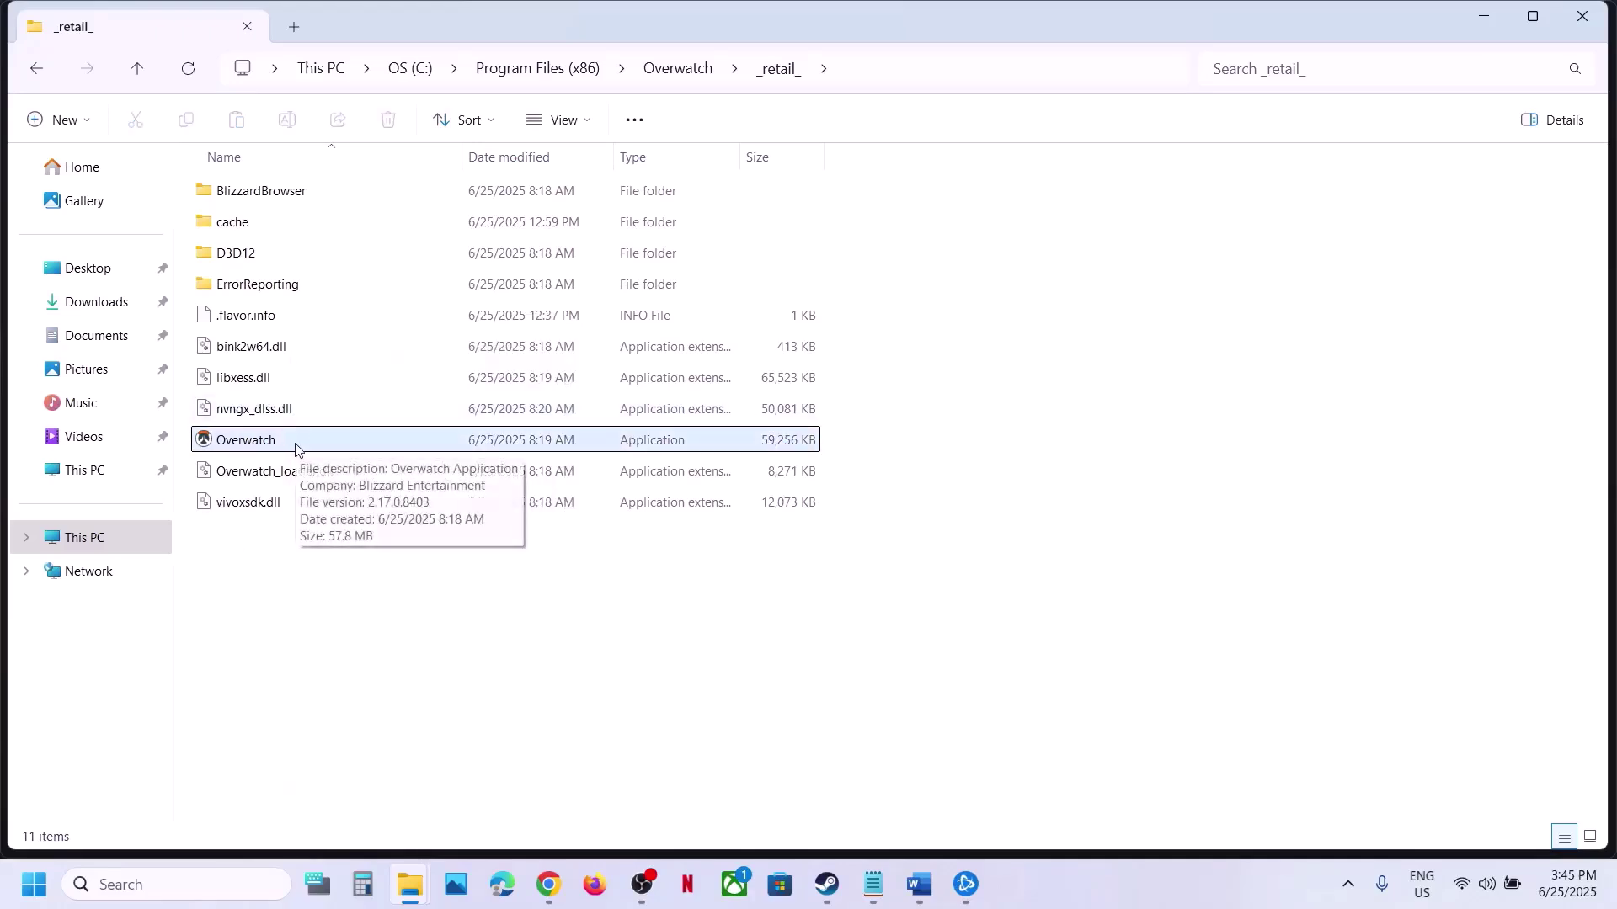
right_click(297, 450)
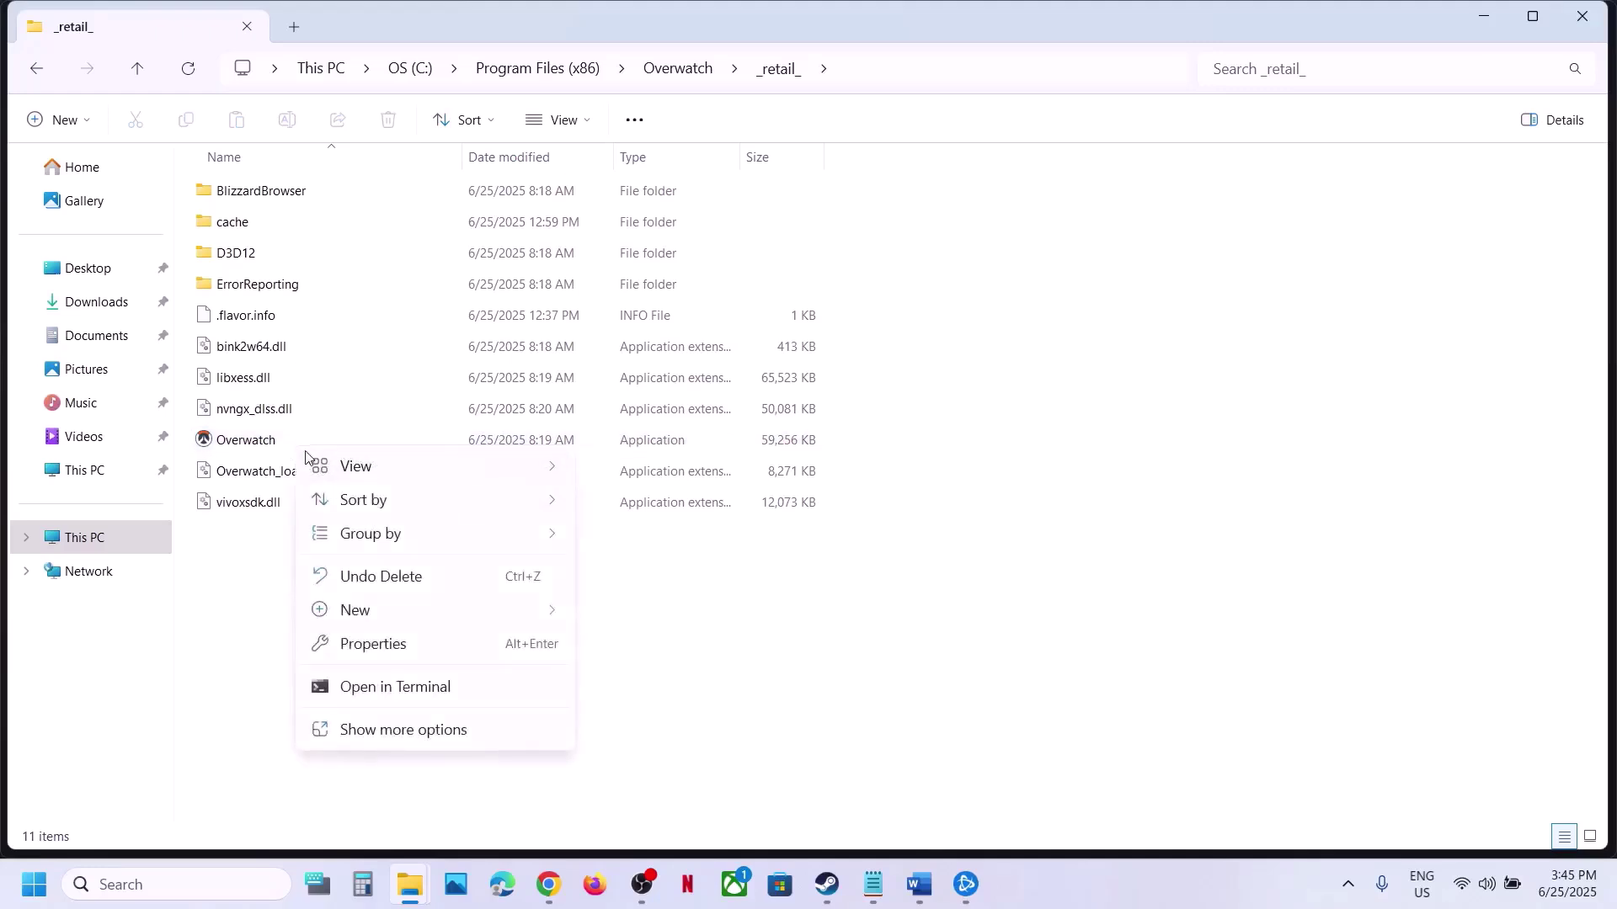
Step: Set the _retail_ Overwatch application to run as an administrator and save its properties
right_click(267, 444)
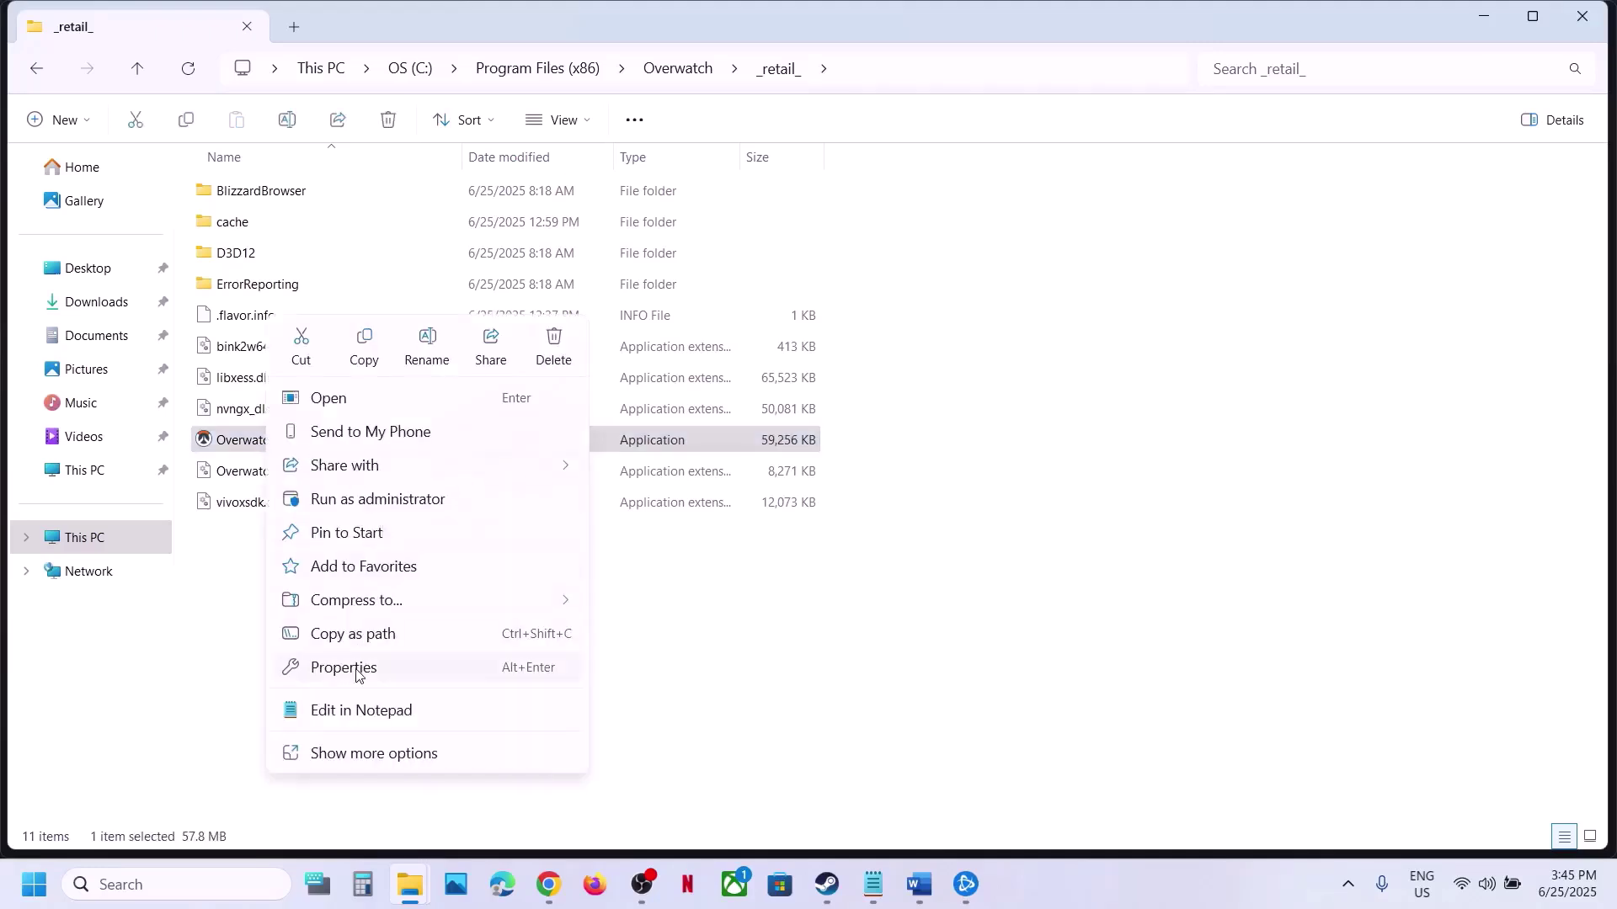
left_click(356, 668)
left_click(502, 332)
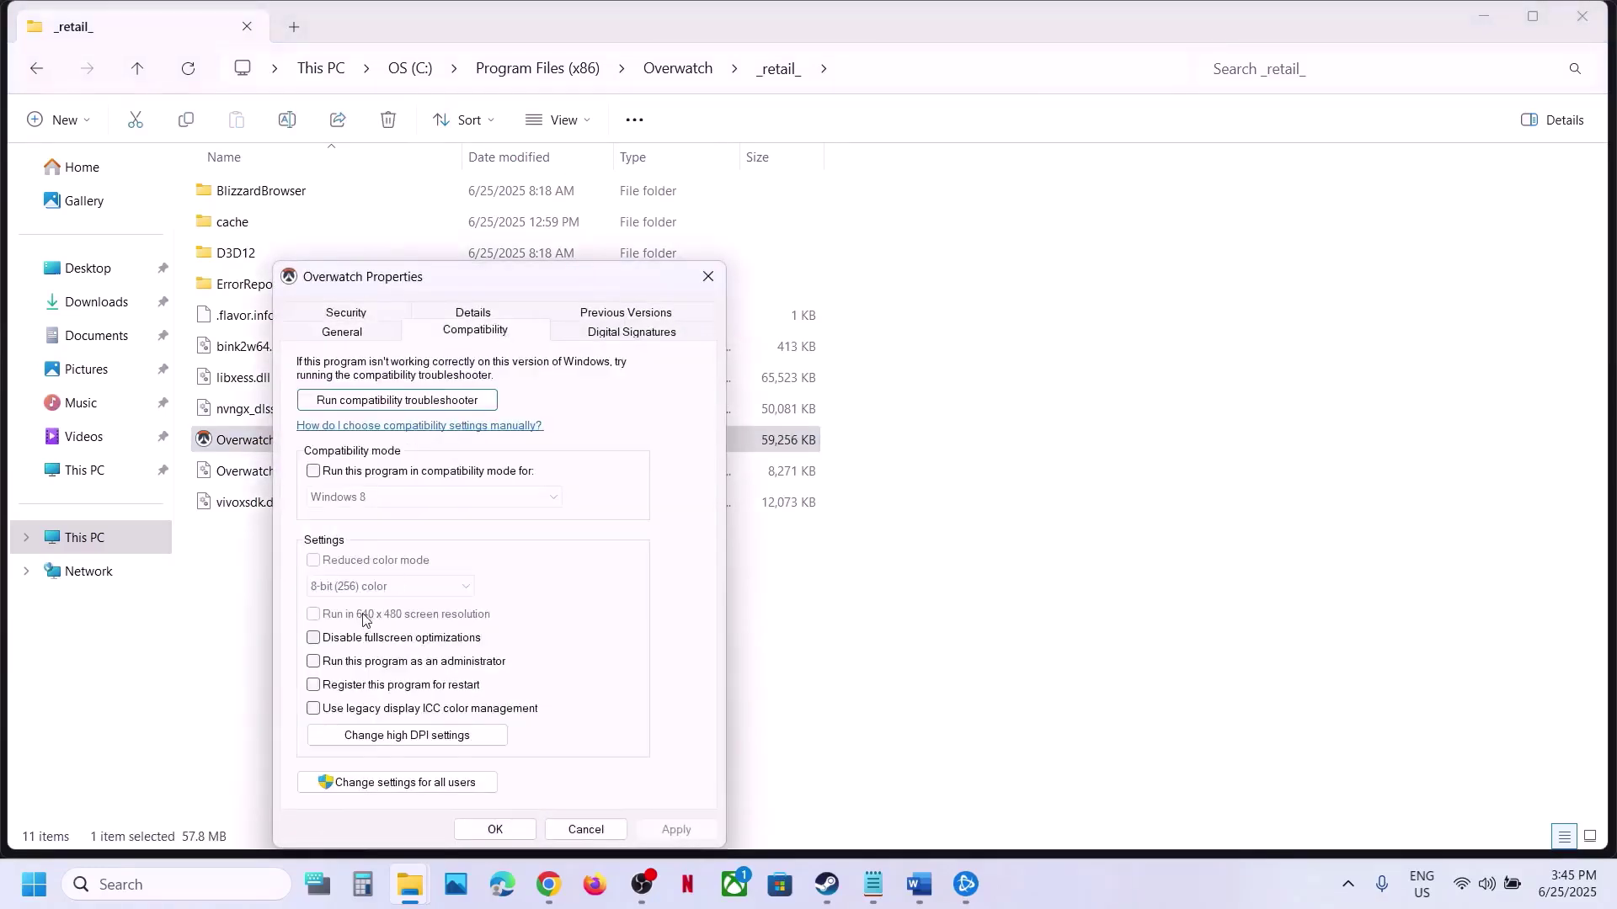
left_click(314, 662)
left_click(667, 829)
left_click(485, 830)
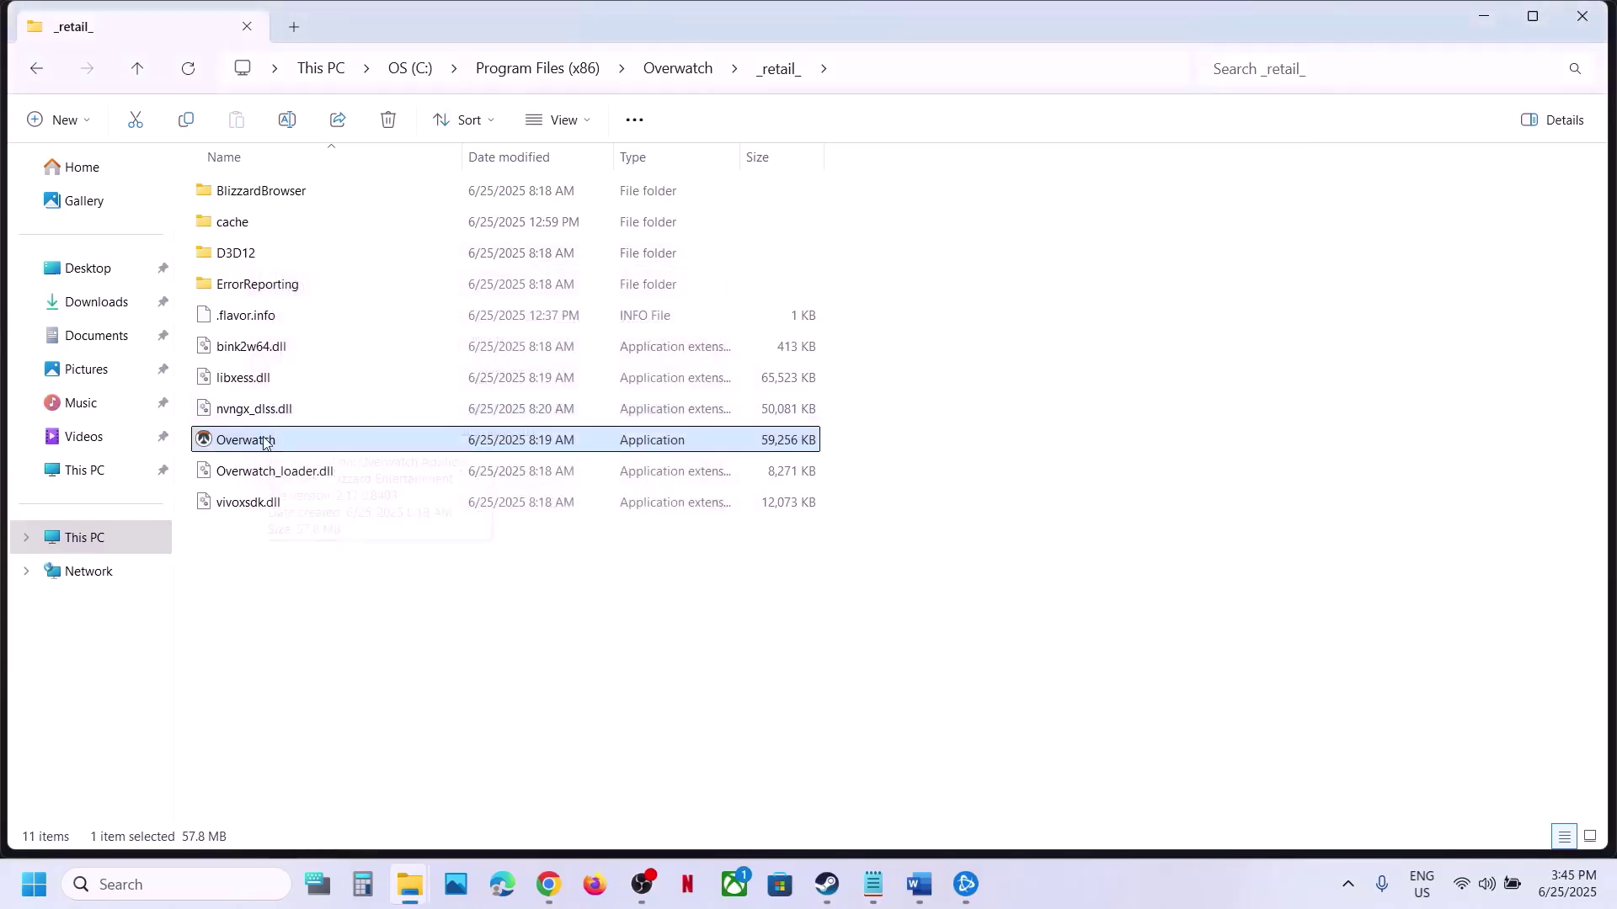
Step: Set the Overwatch application to Windows 7 compatibility mode, disable fullscreen optimizations, and save its properties
right_click(264, 443)
left_click(369, 669)
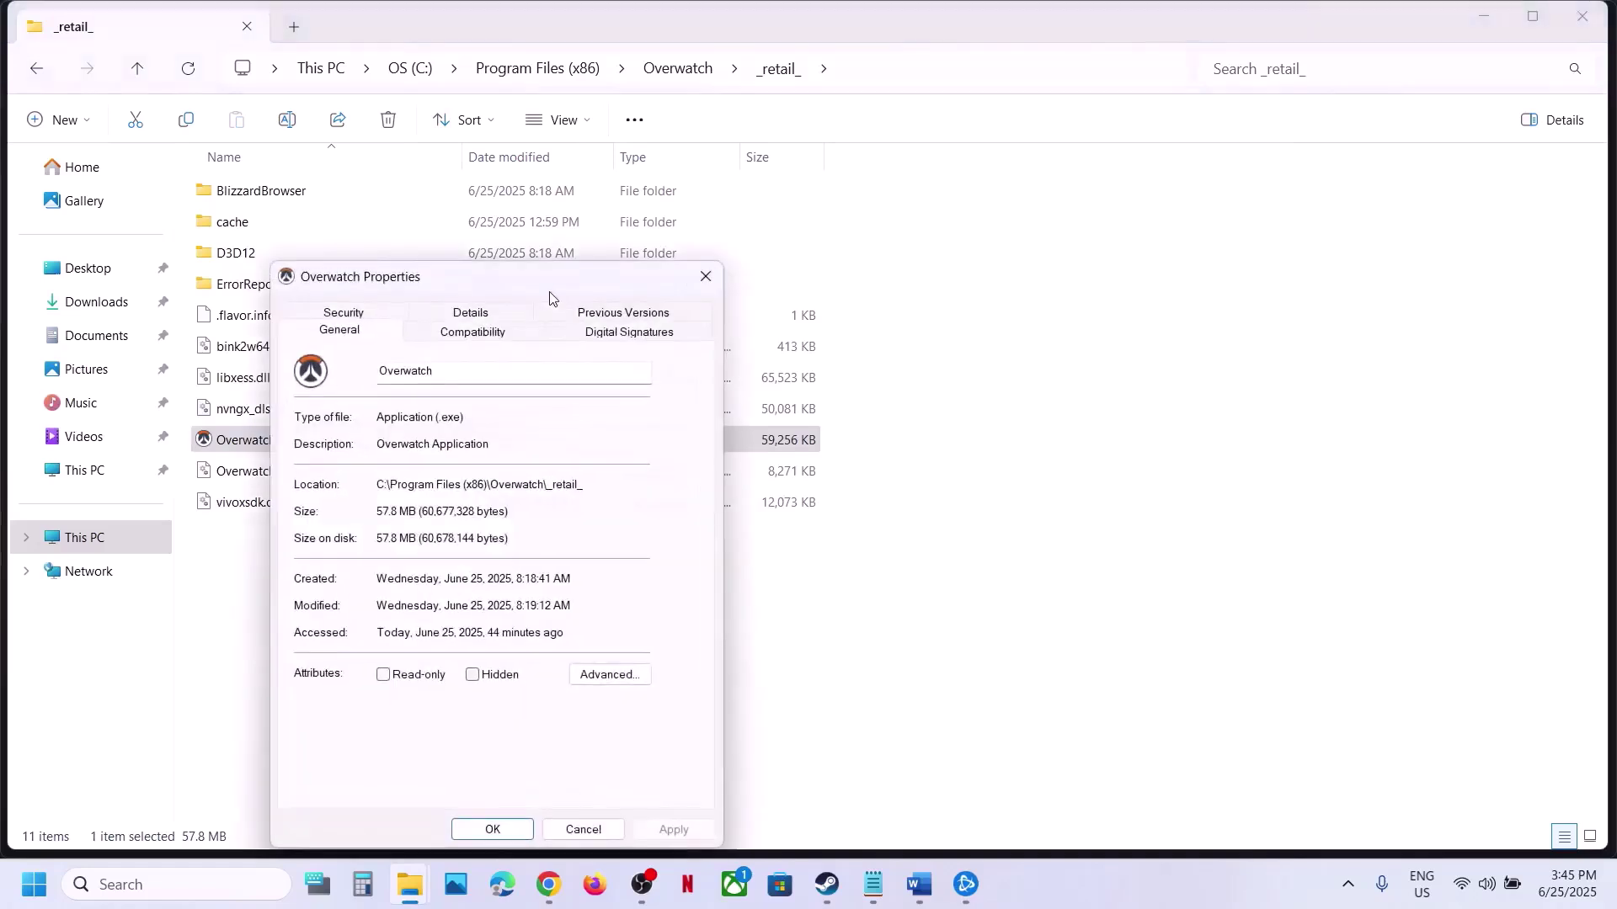
left_click(473, 334)
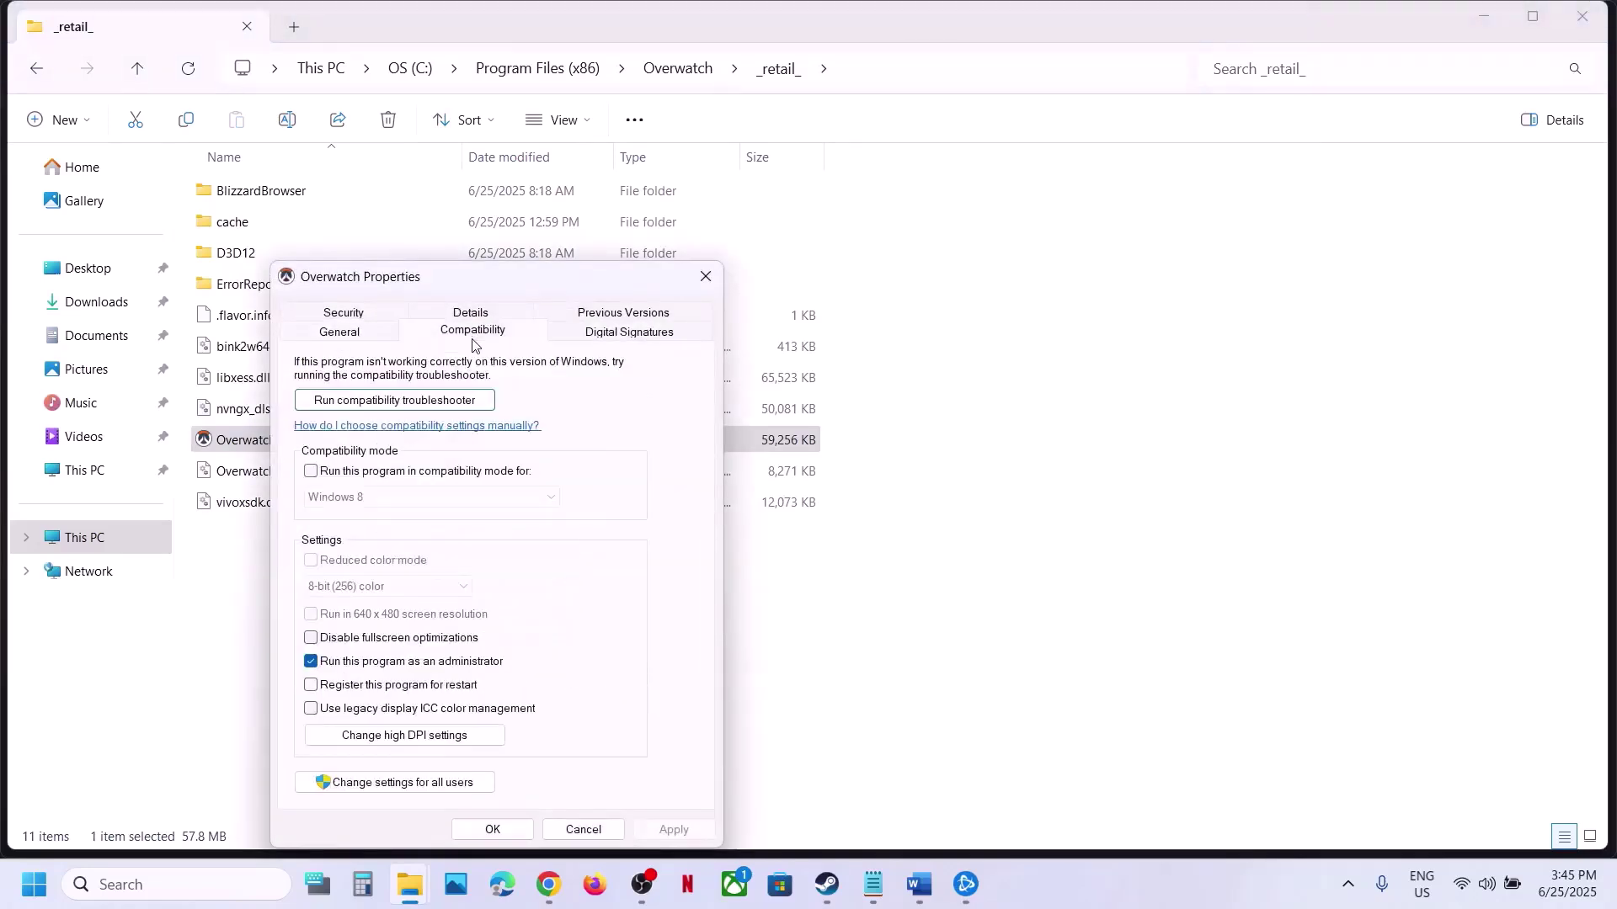
left_click(313, 473)
left_click(661, 829)
left_click(412, 498)
left_click(378, 563)
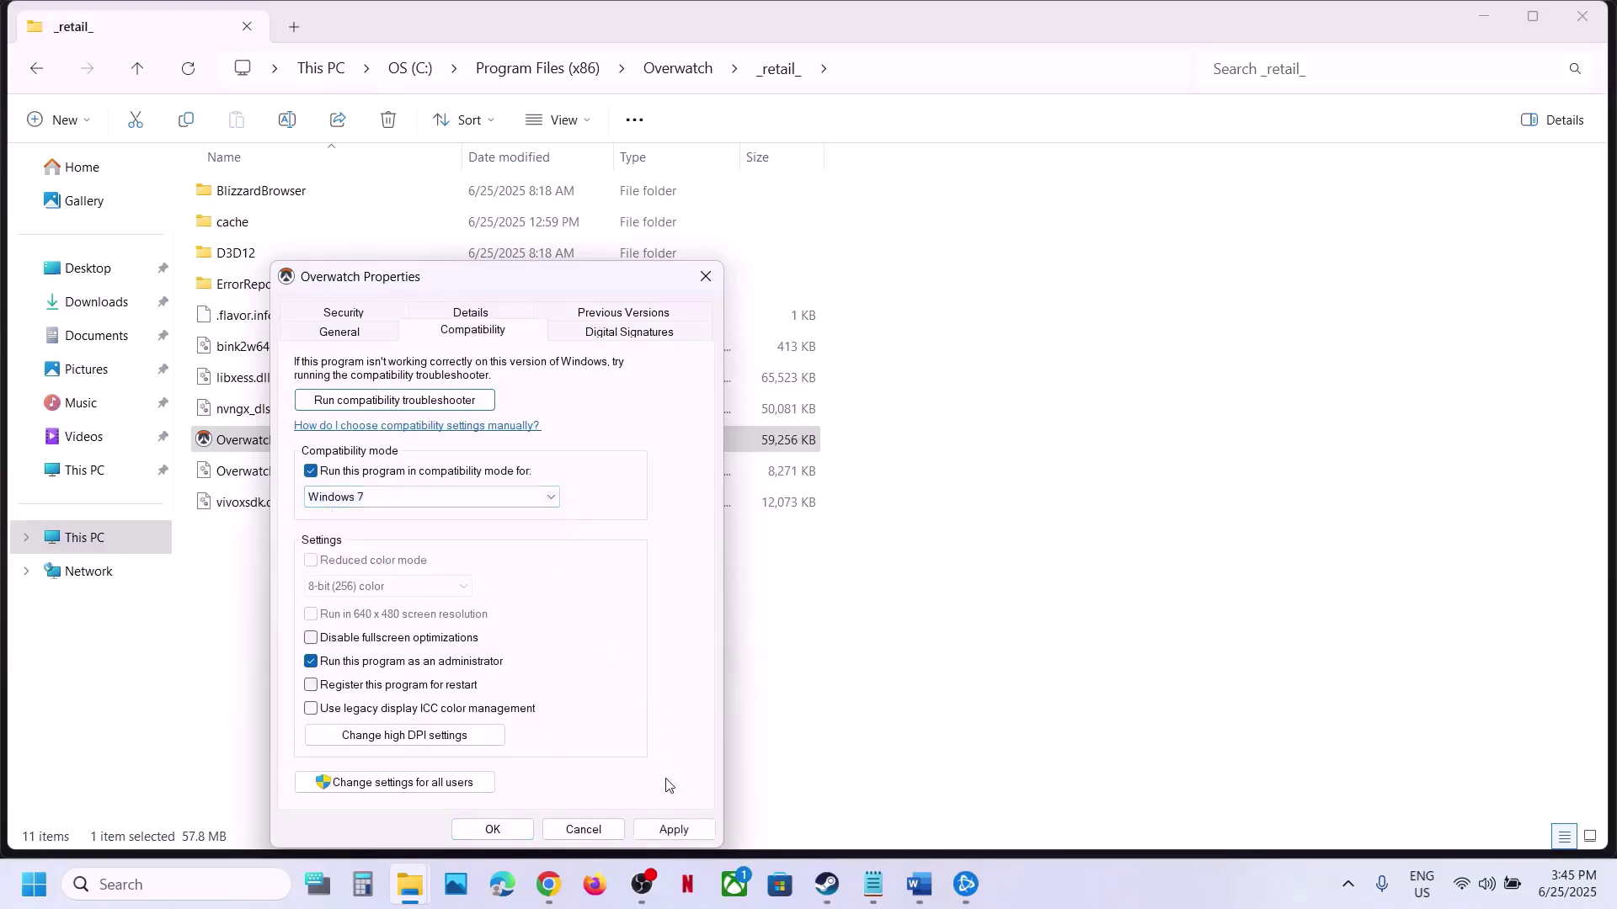
left_click(659, 831)
left_click(491, 830)
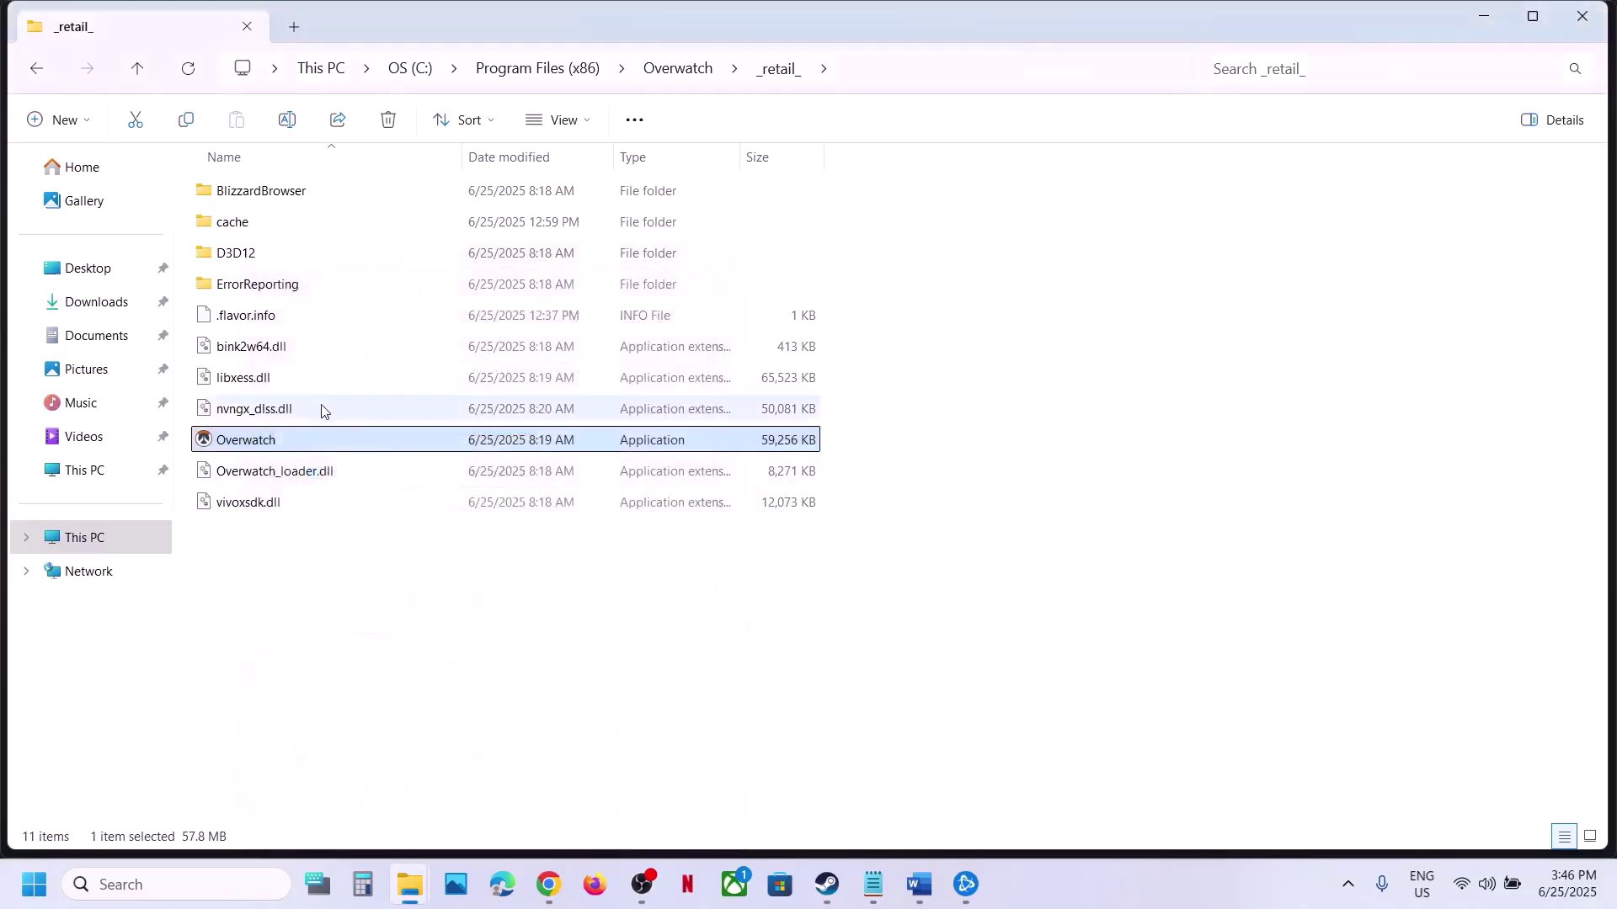
Step: Turn off compatibility mode, disabled fullscreen optimizations, and running as an administrator for the _retail_ Overwatch application, and save its properties
right_click(252, 447)
left_click(331, 668)
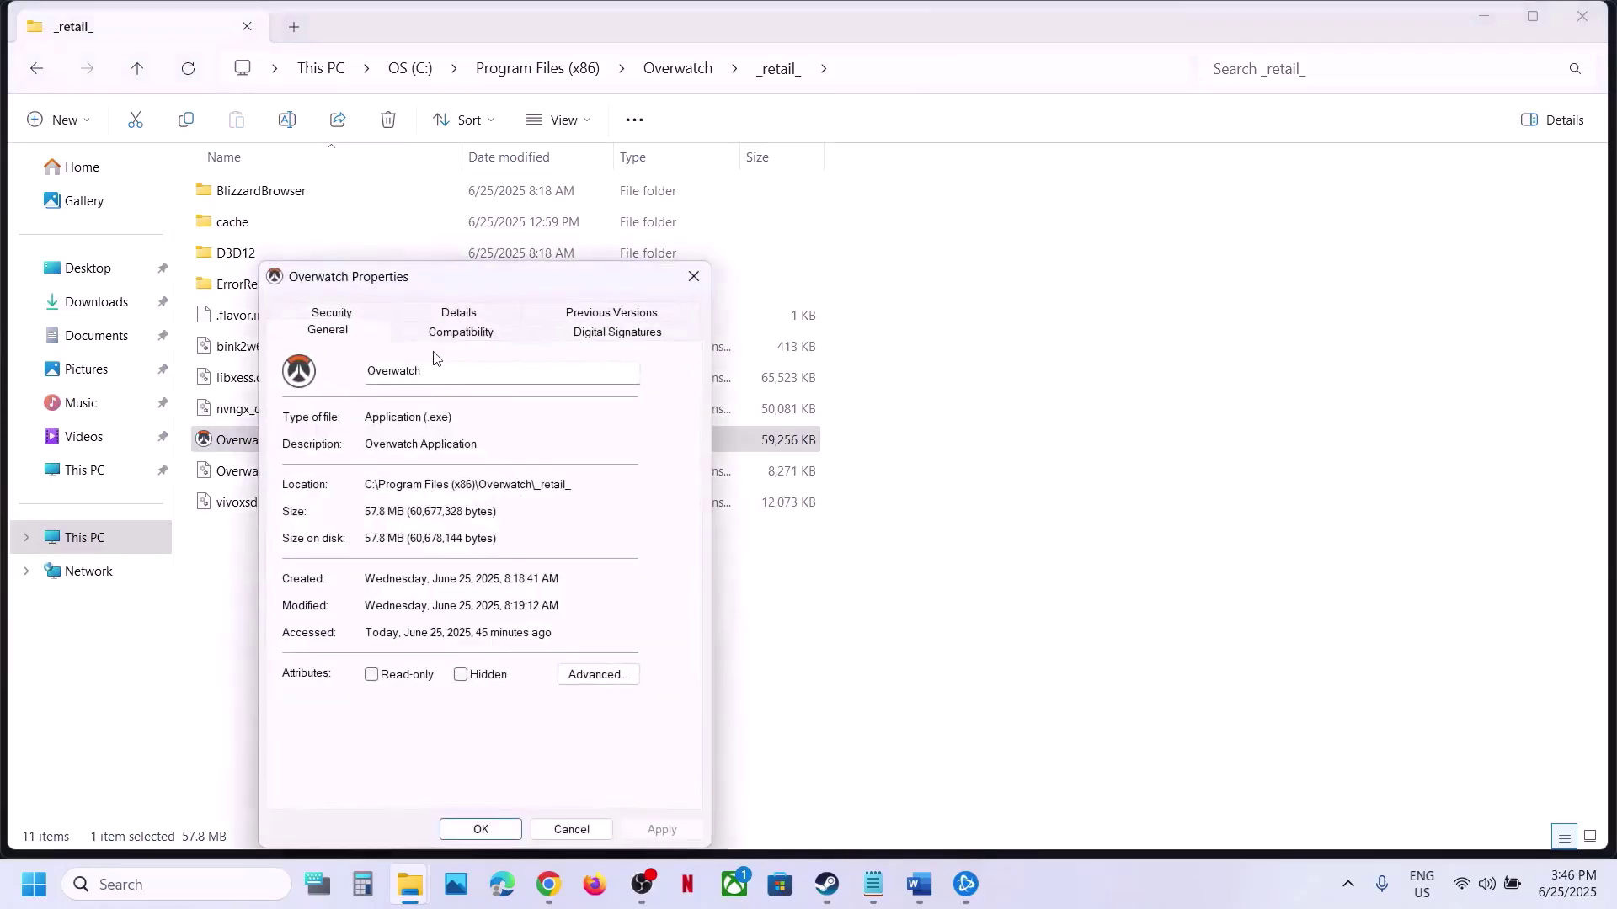
left_click(433, 332)
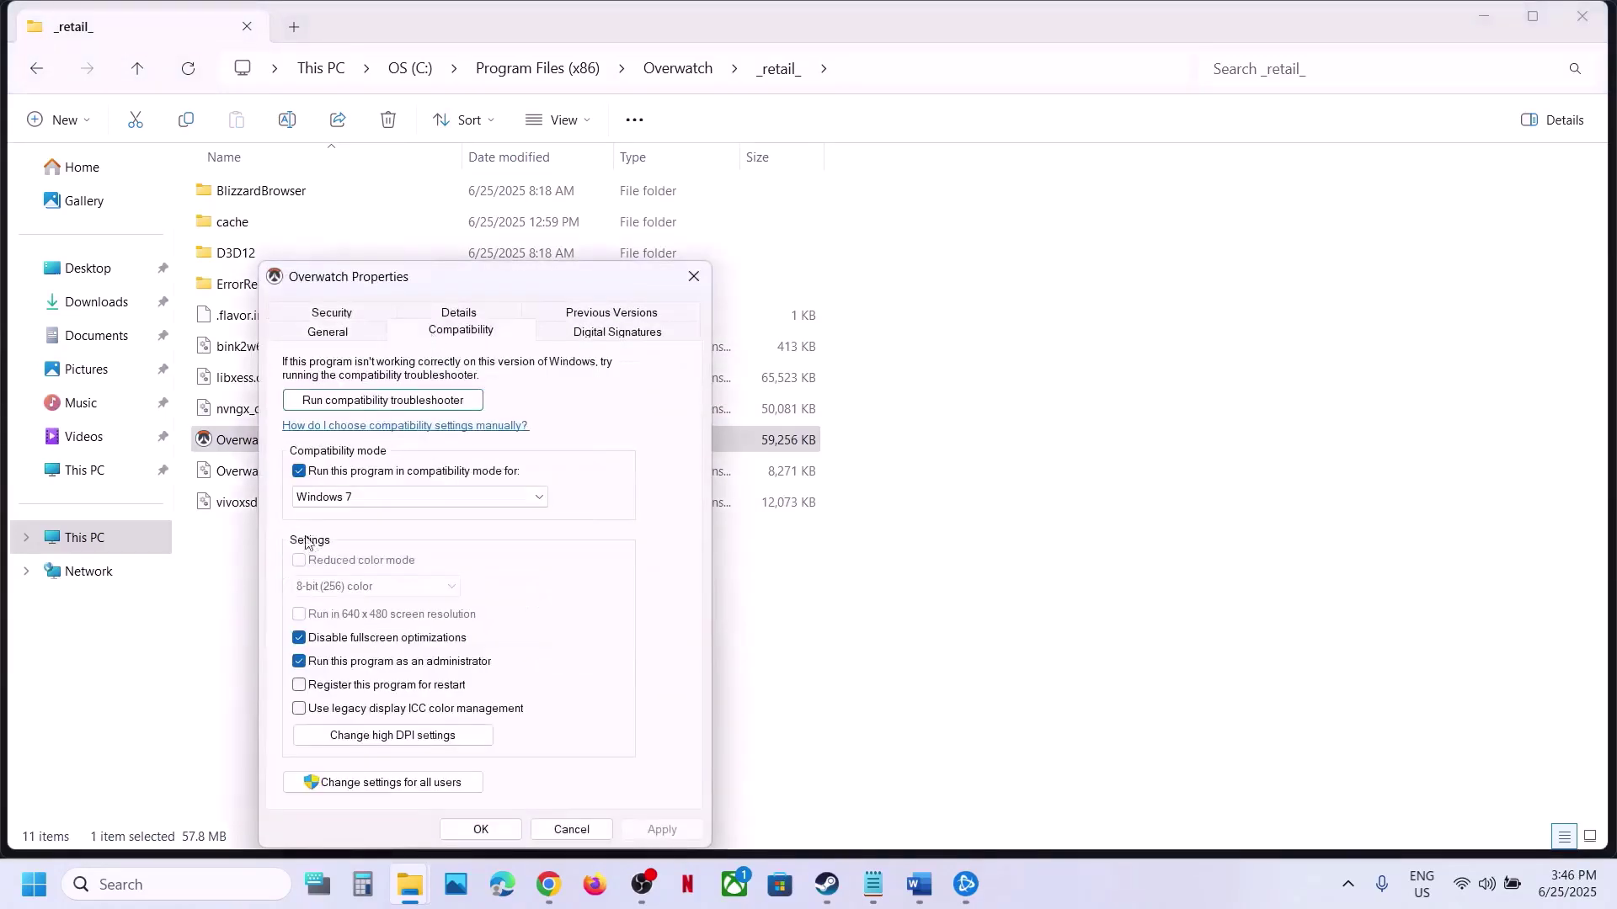
left_click(302, 472)
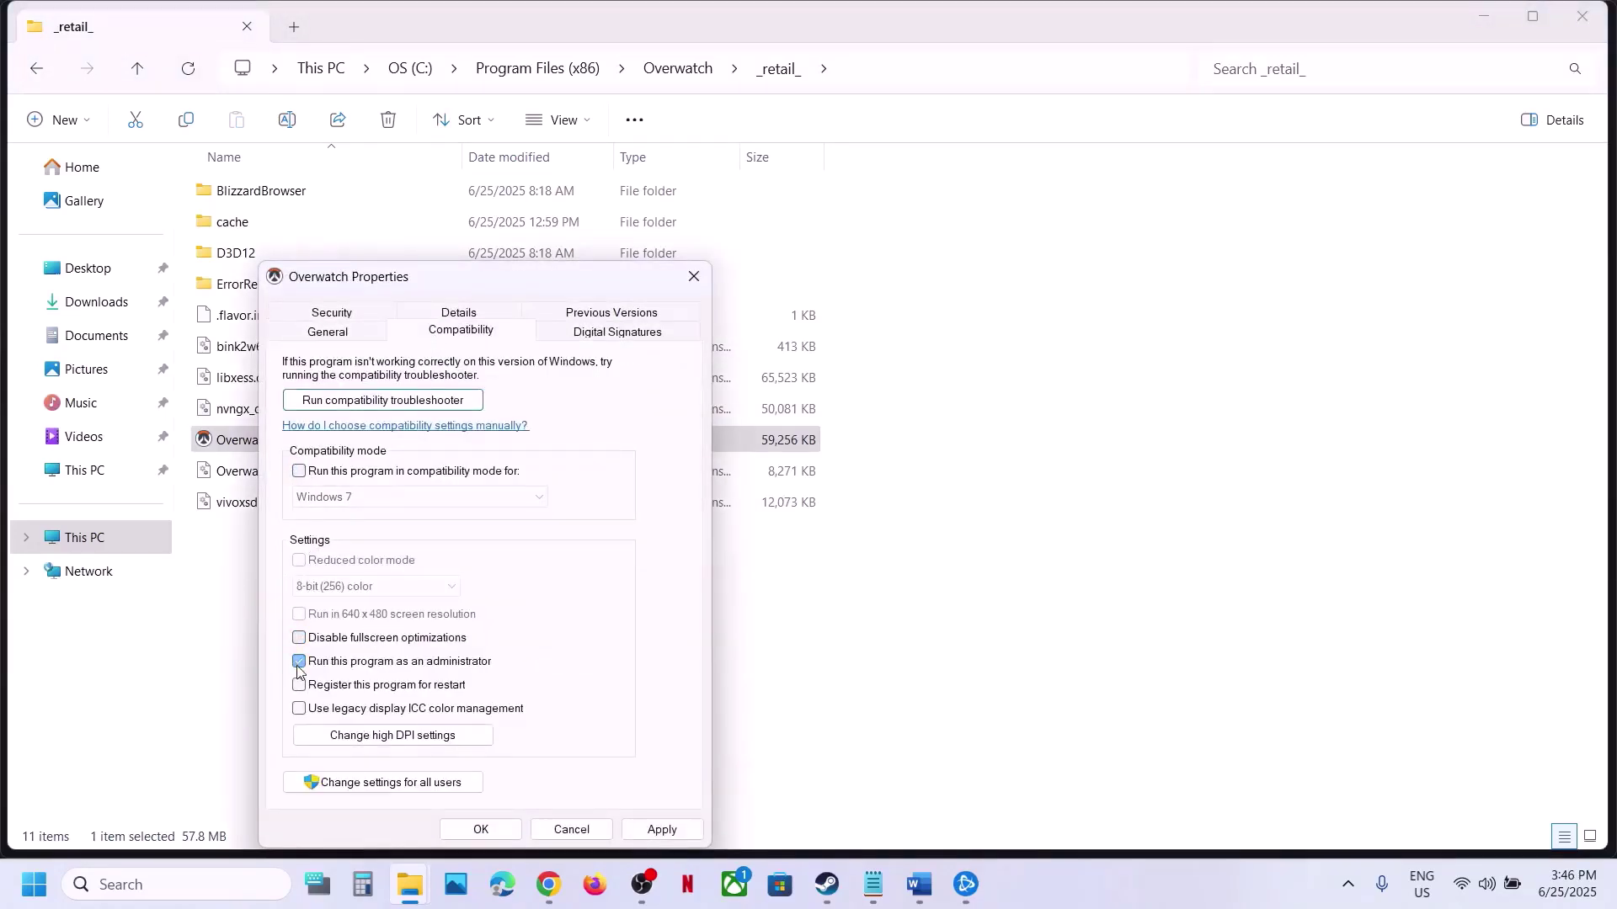
left_click(662, 830)
left_click(508, 825)
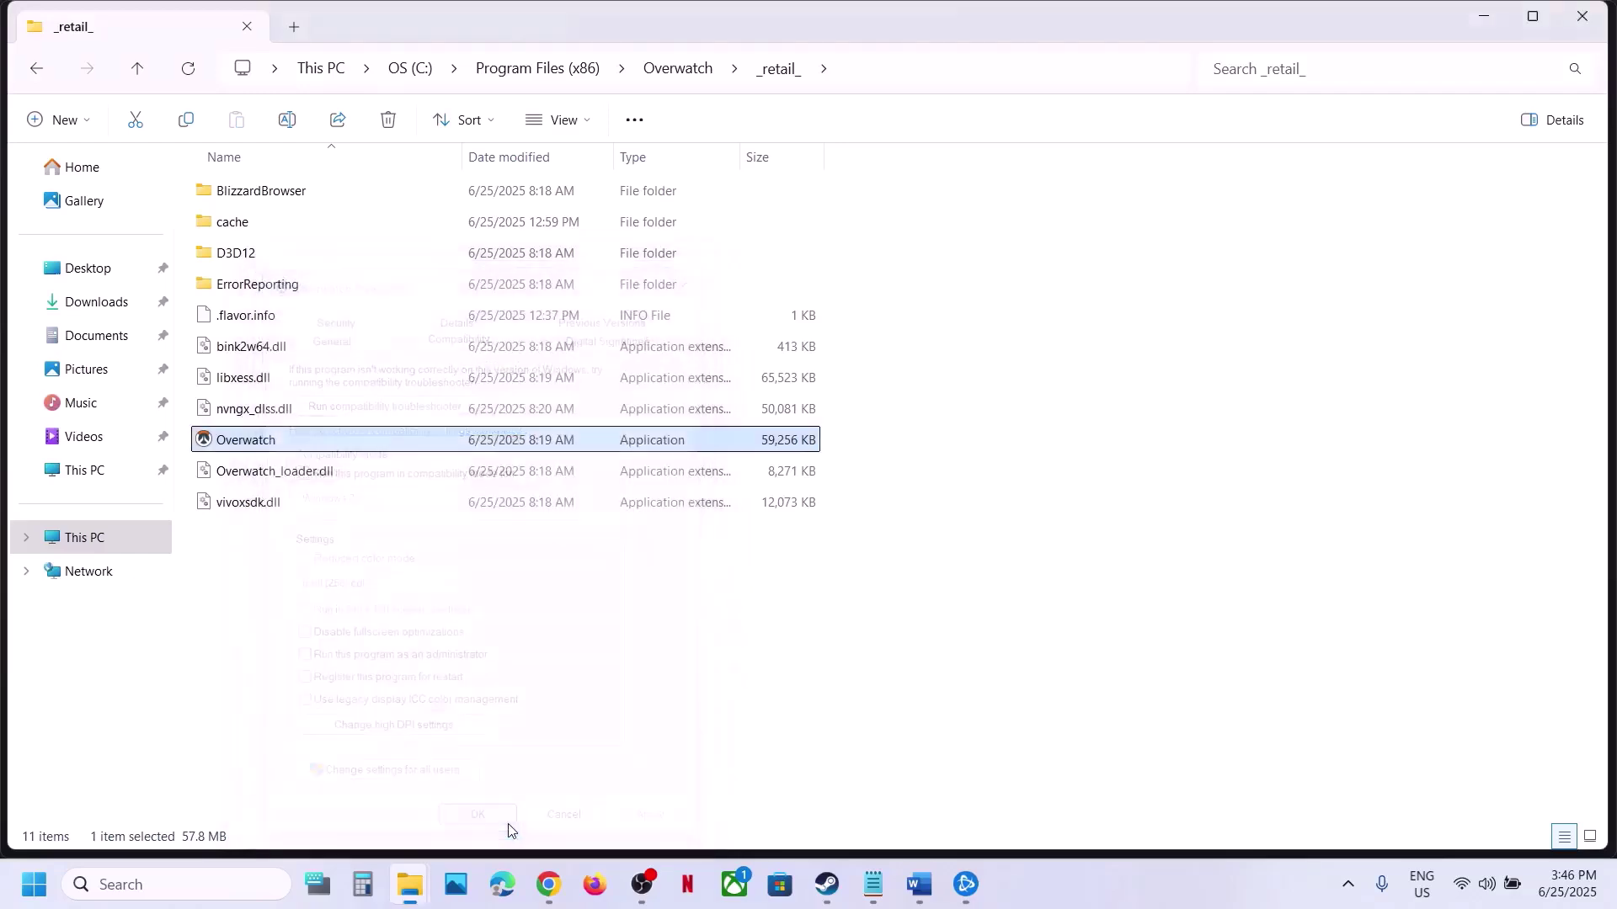
Step: Switch to the Word notes, review Step 6 on antivirus exceptions, and highlight the words "Windows Security users"
left_click(965, 884)
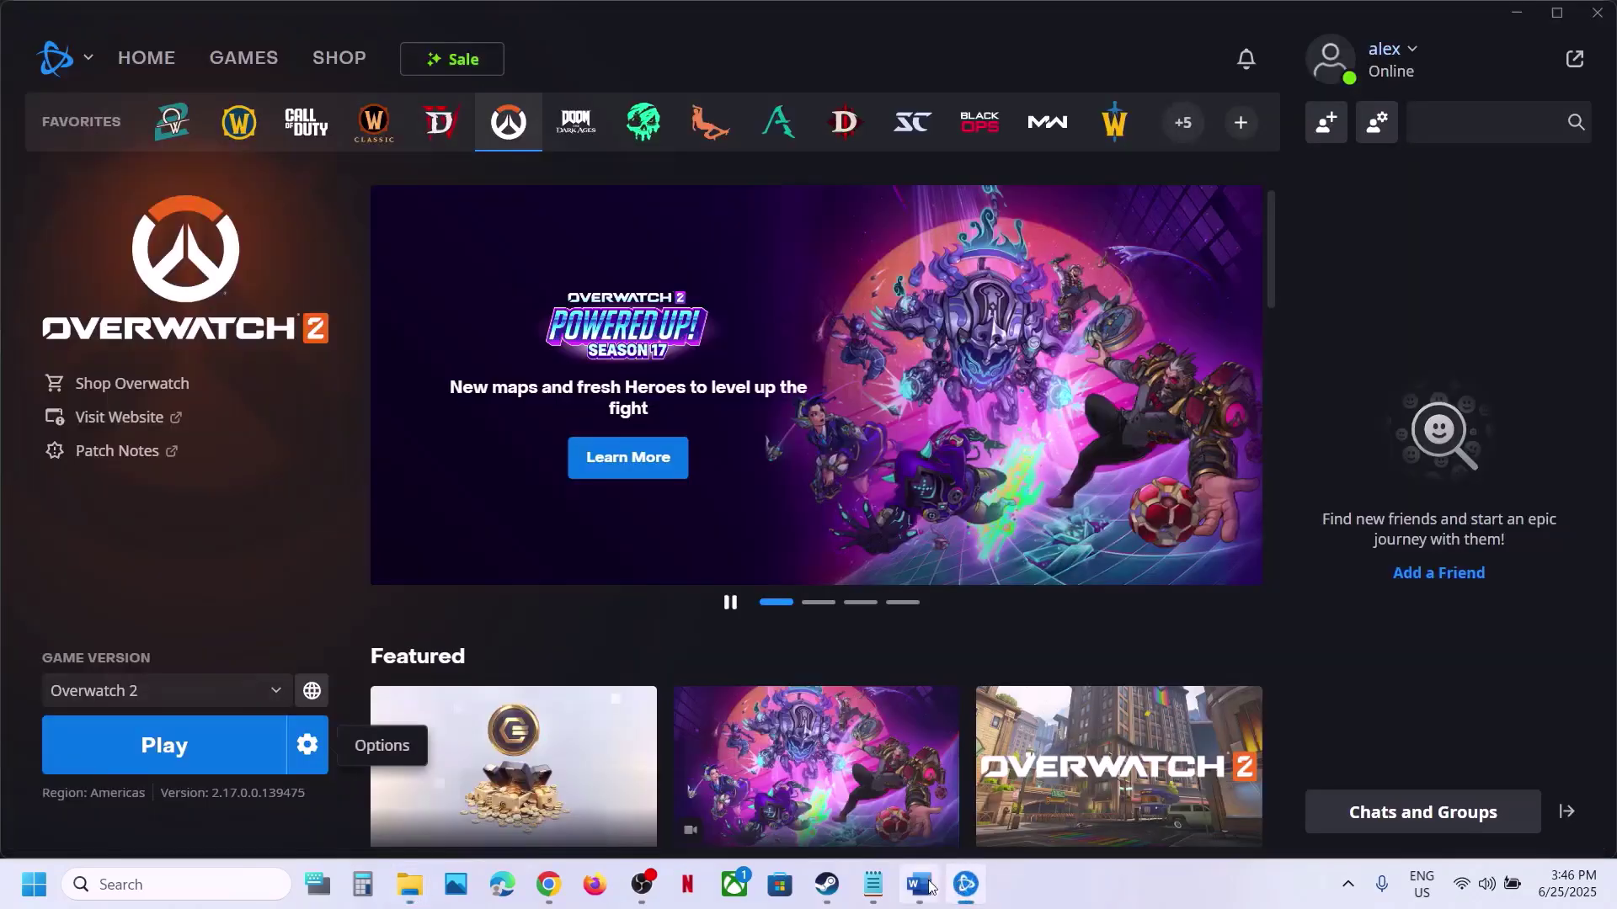
left_click(919, 884)
scroll(699, 653, "down", 3)
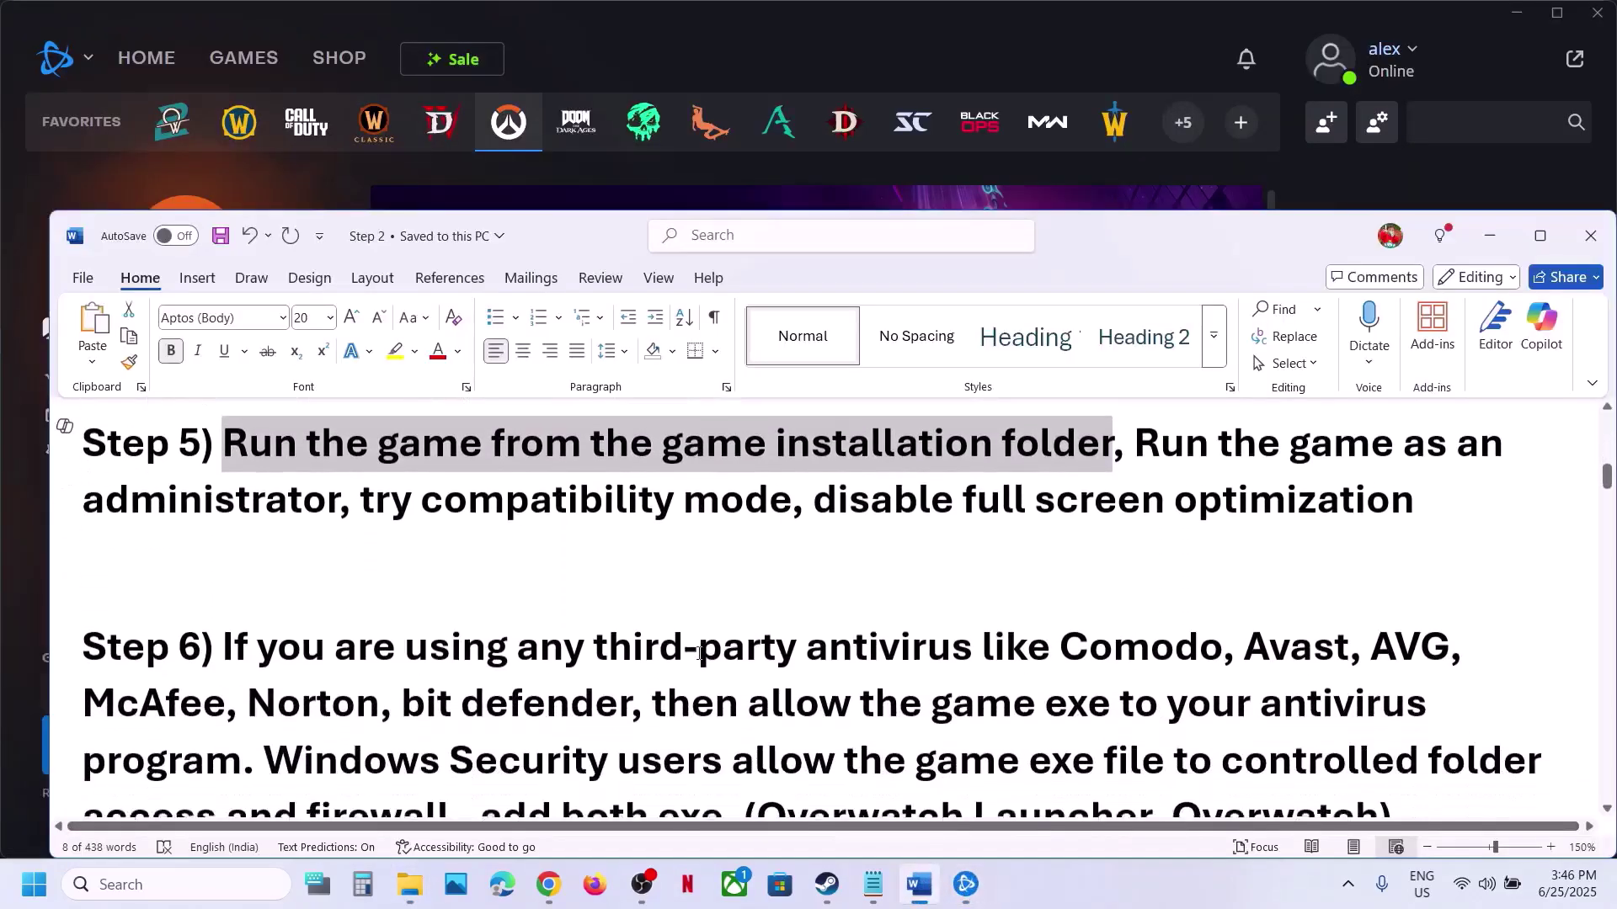
scroll(699, 652, "down", 3)
scroll(443, 609, "up", 2)
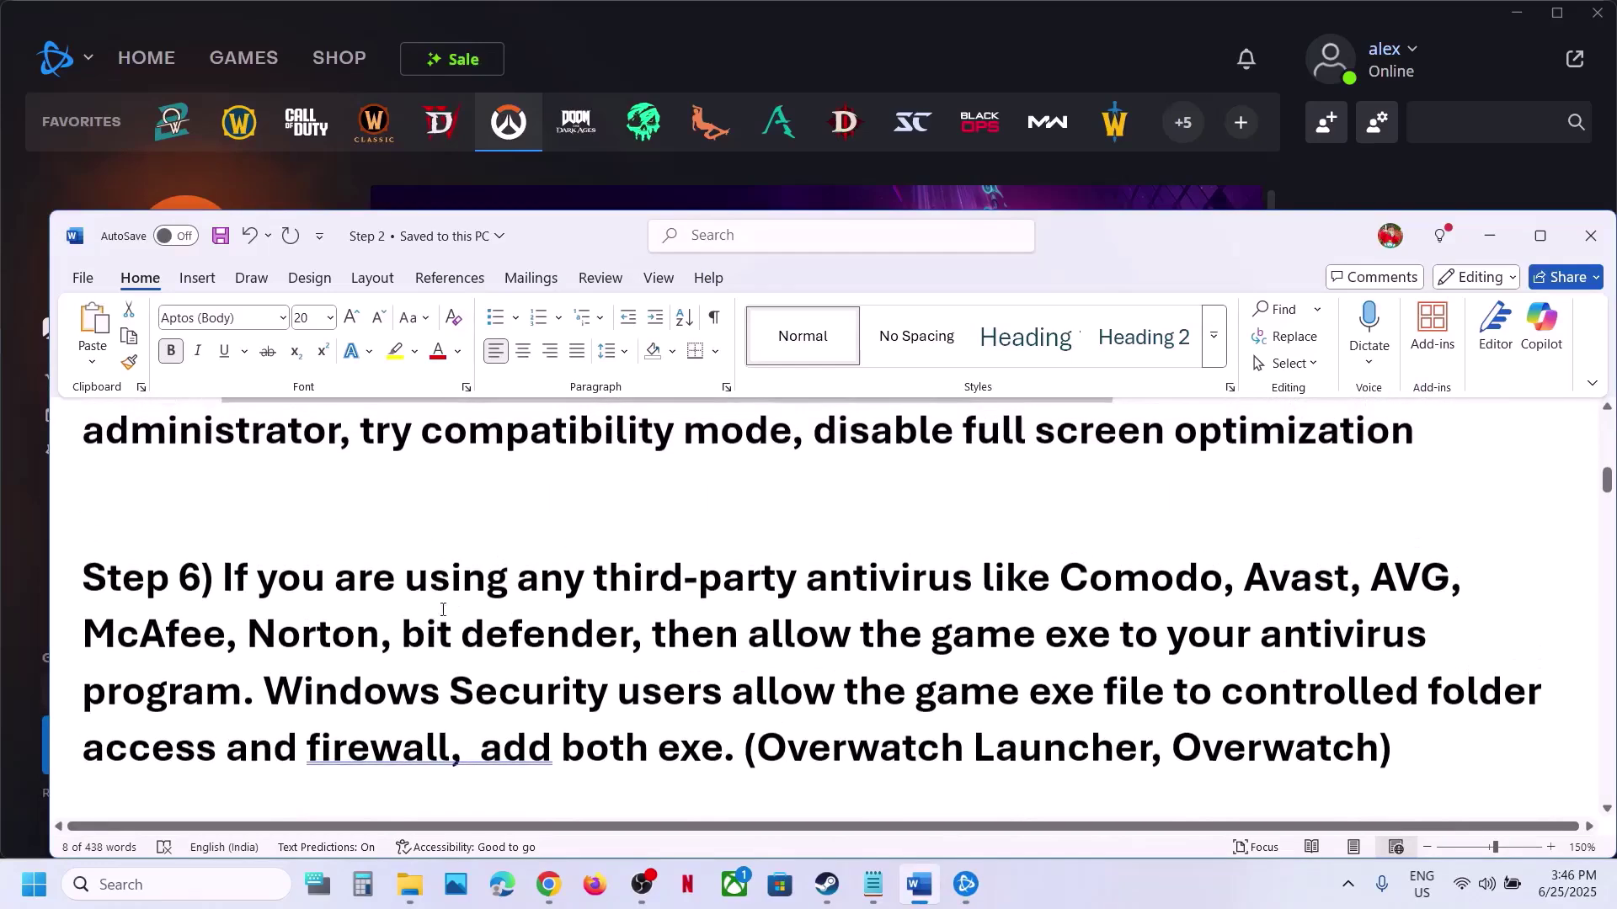
left_click_drag(308, 585, 722, 692)
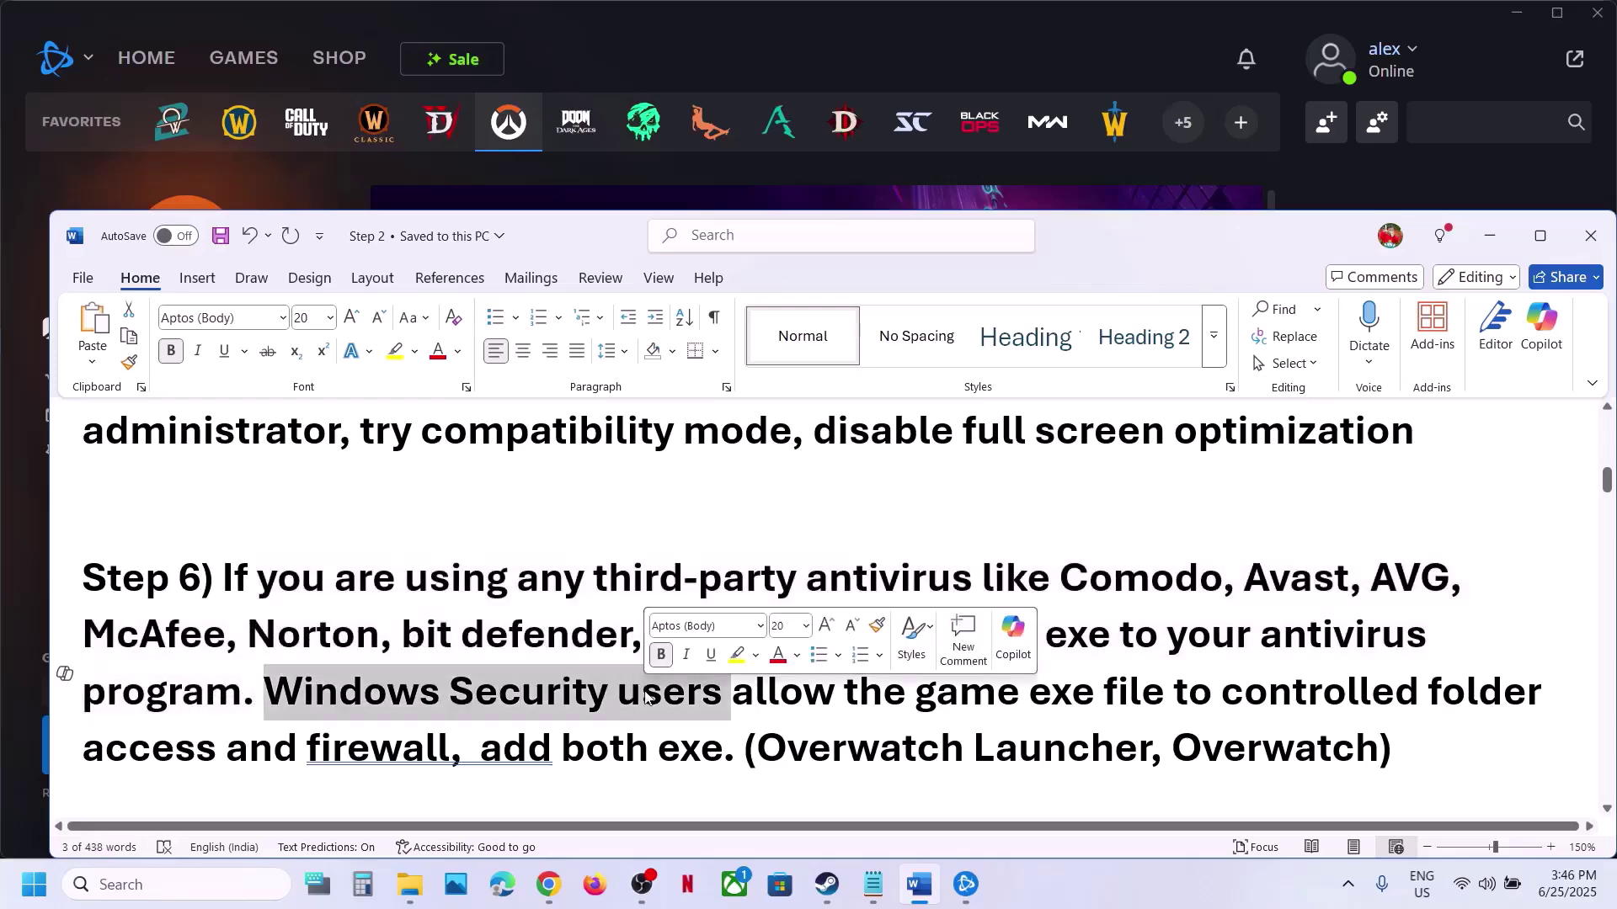
Step: Open the list of apps allowed through Controlled folder access in Windows Security's ransomware protection, granting the administrator permission
key("super+i")
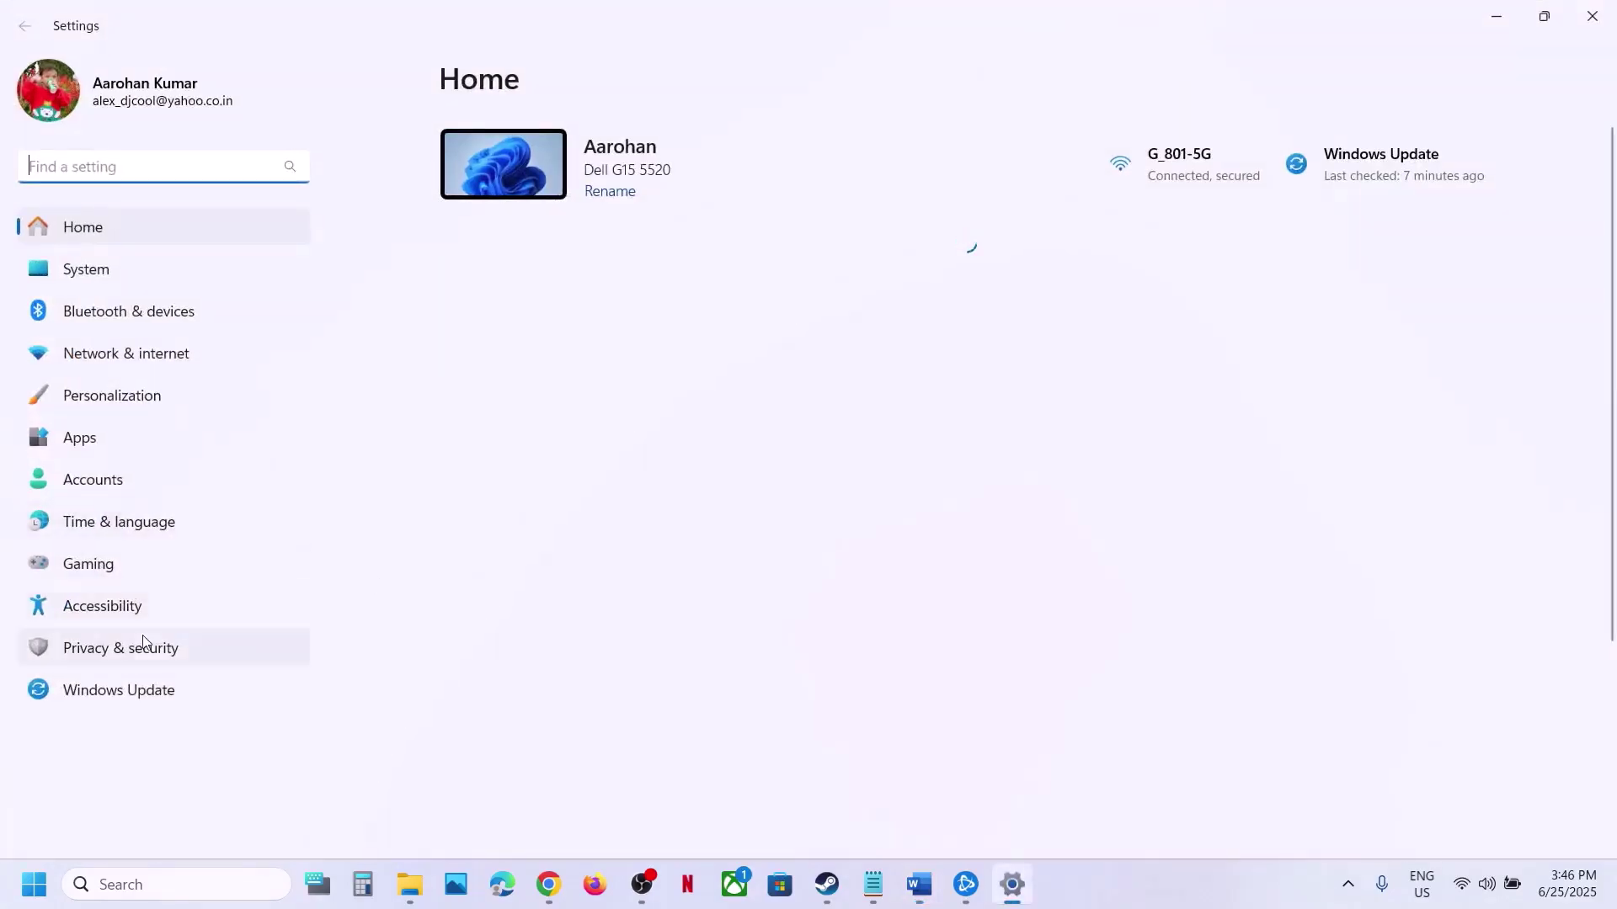
left_click(137, 648)
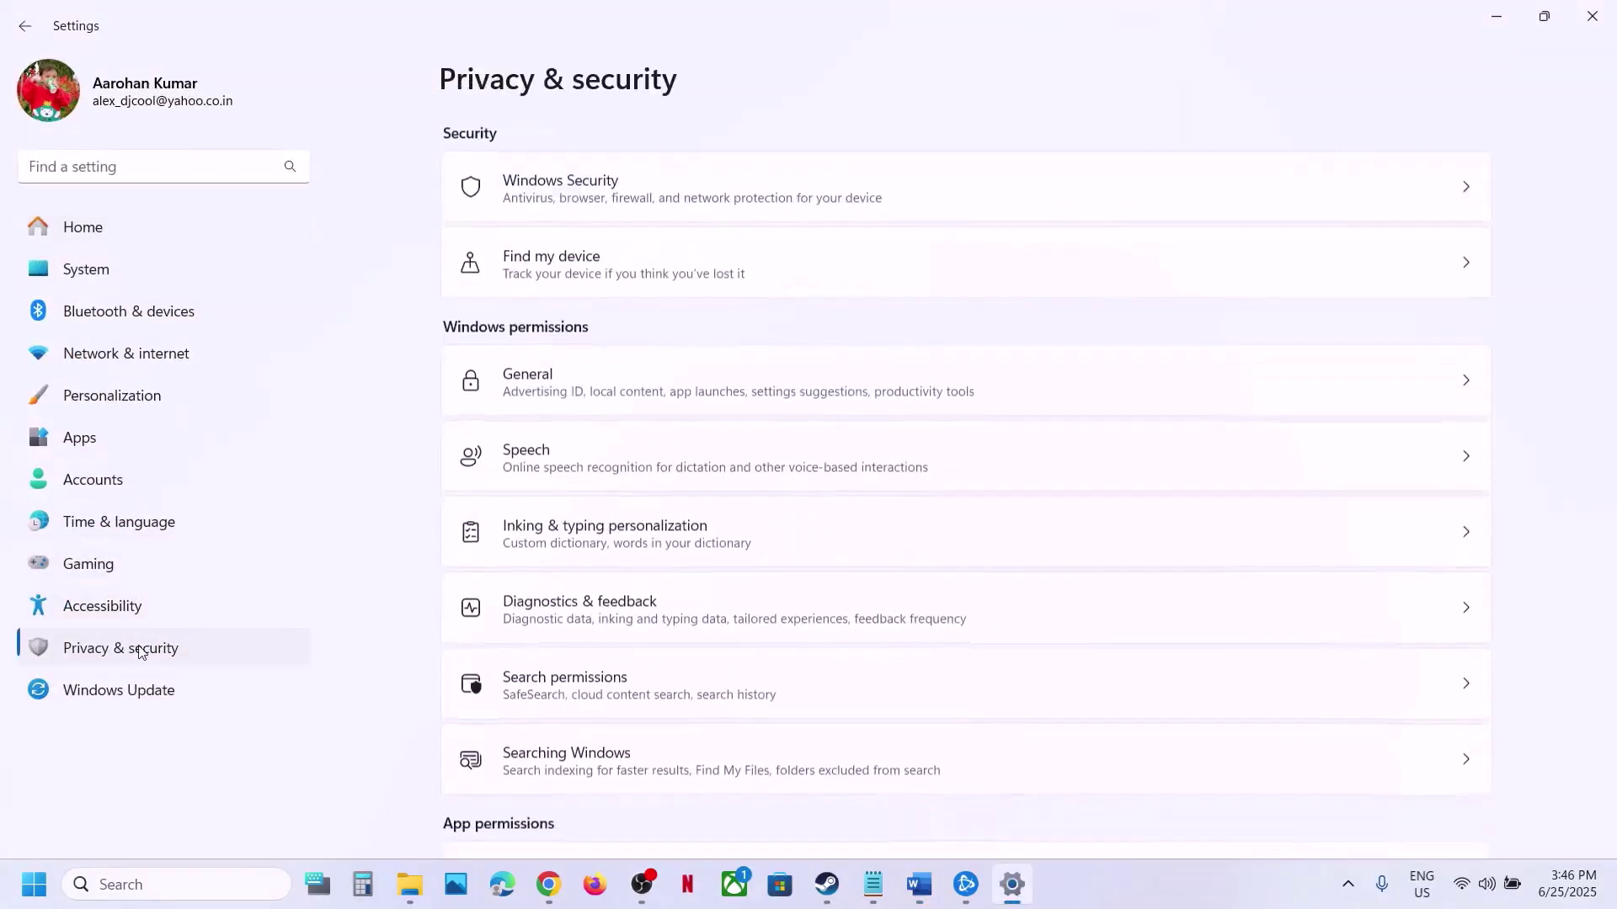
left_click(624, 193)
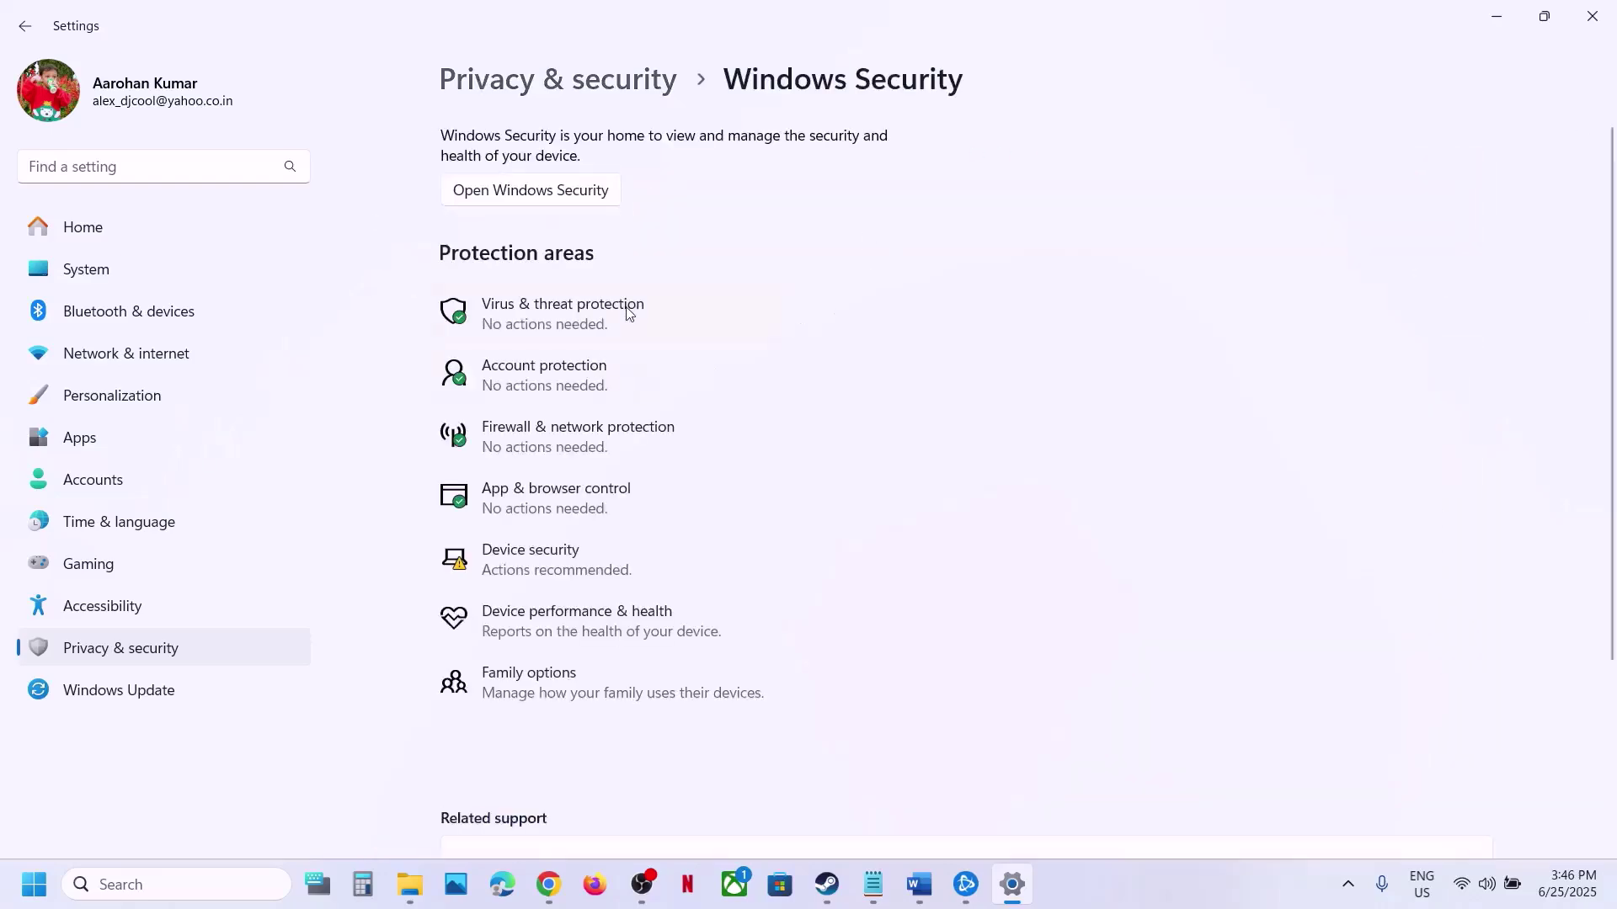
left_click(588, 322)
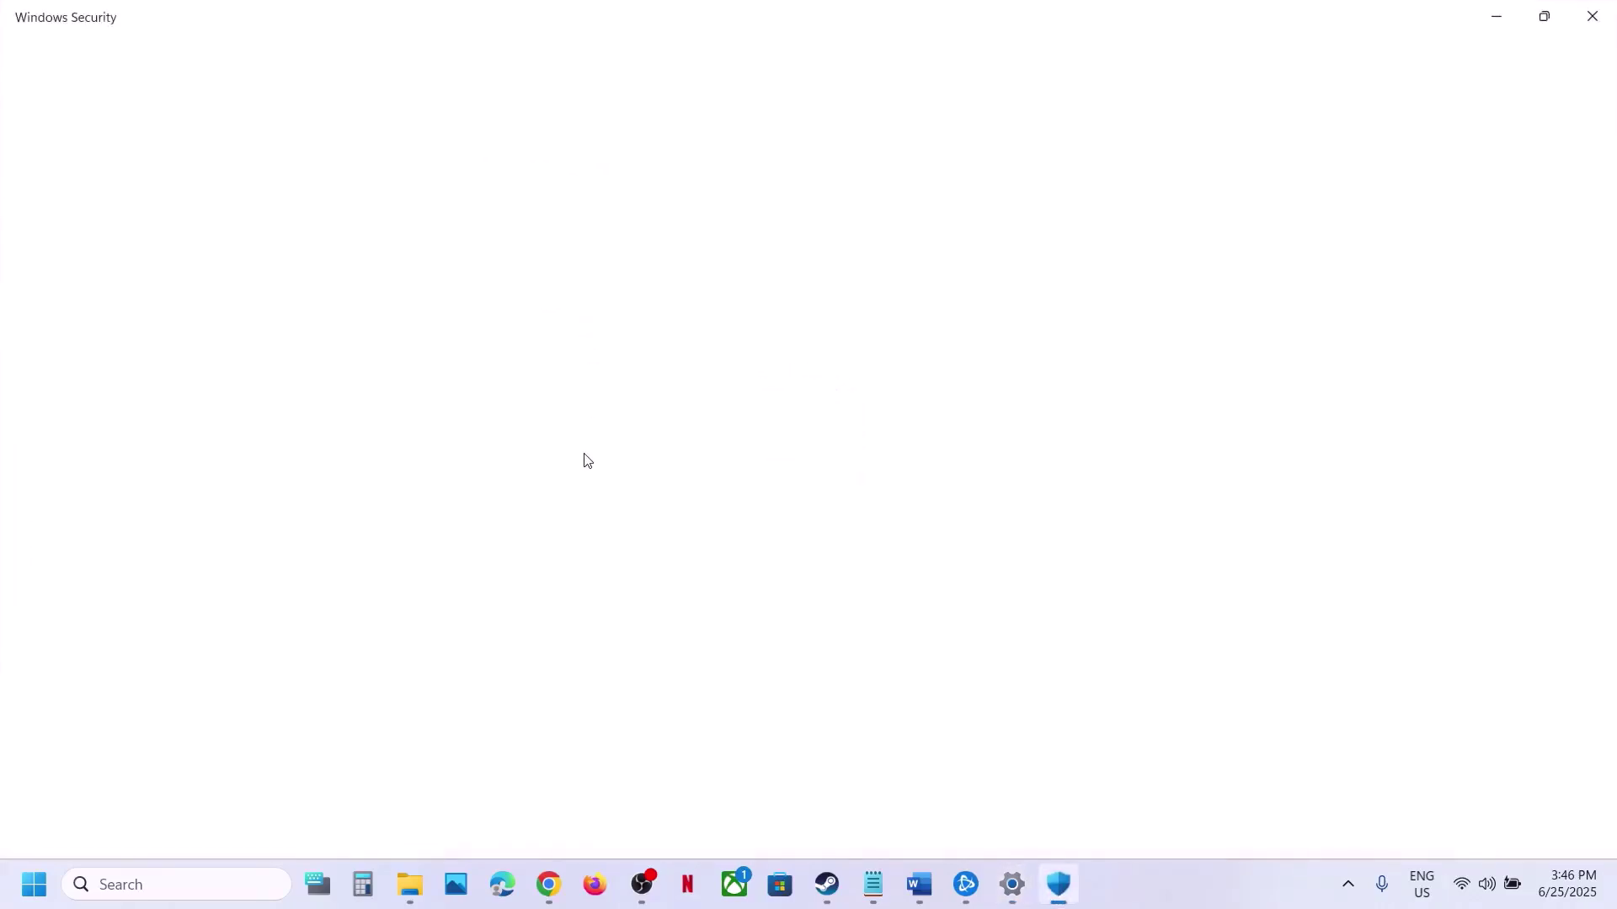
scroll(573, 638, "down", 3)
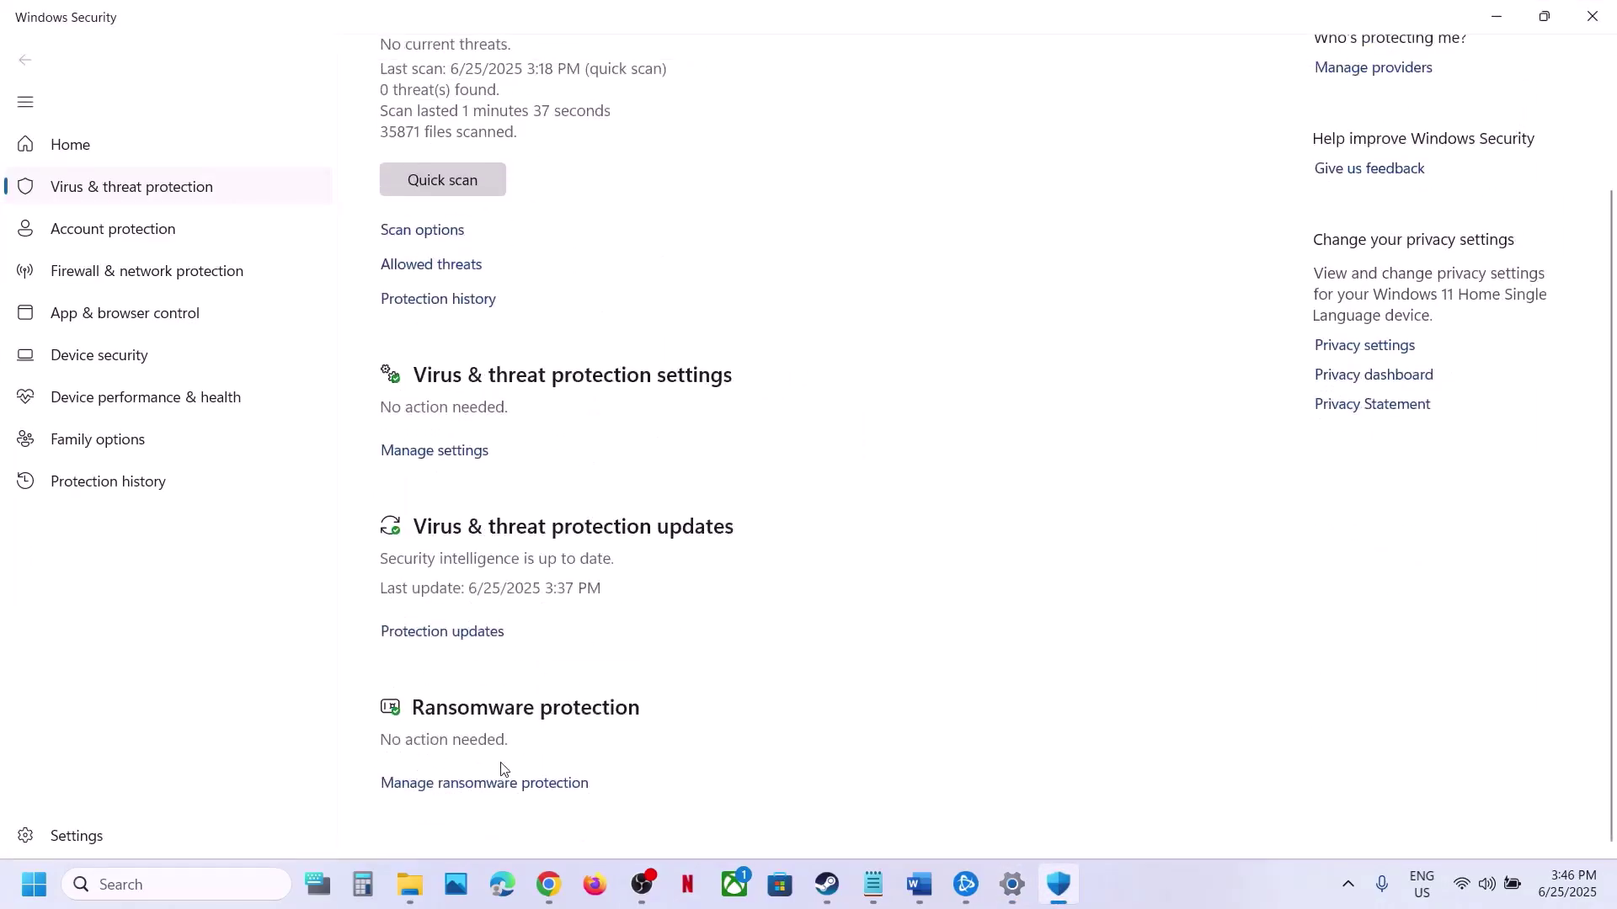
left_click(488, 781)
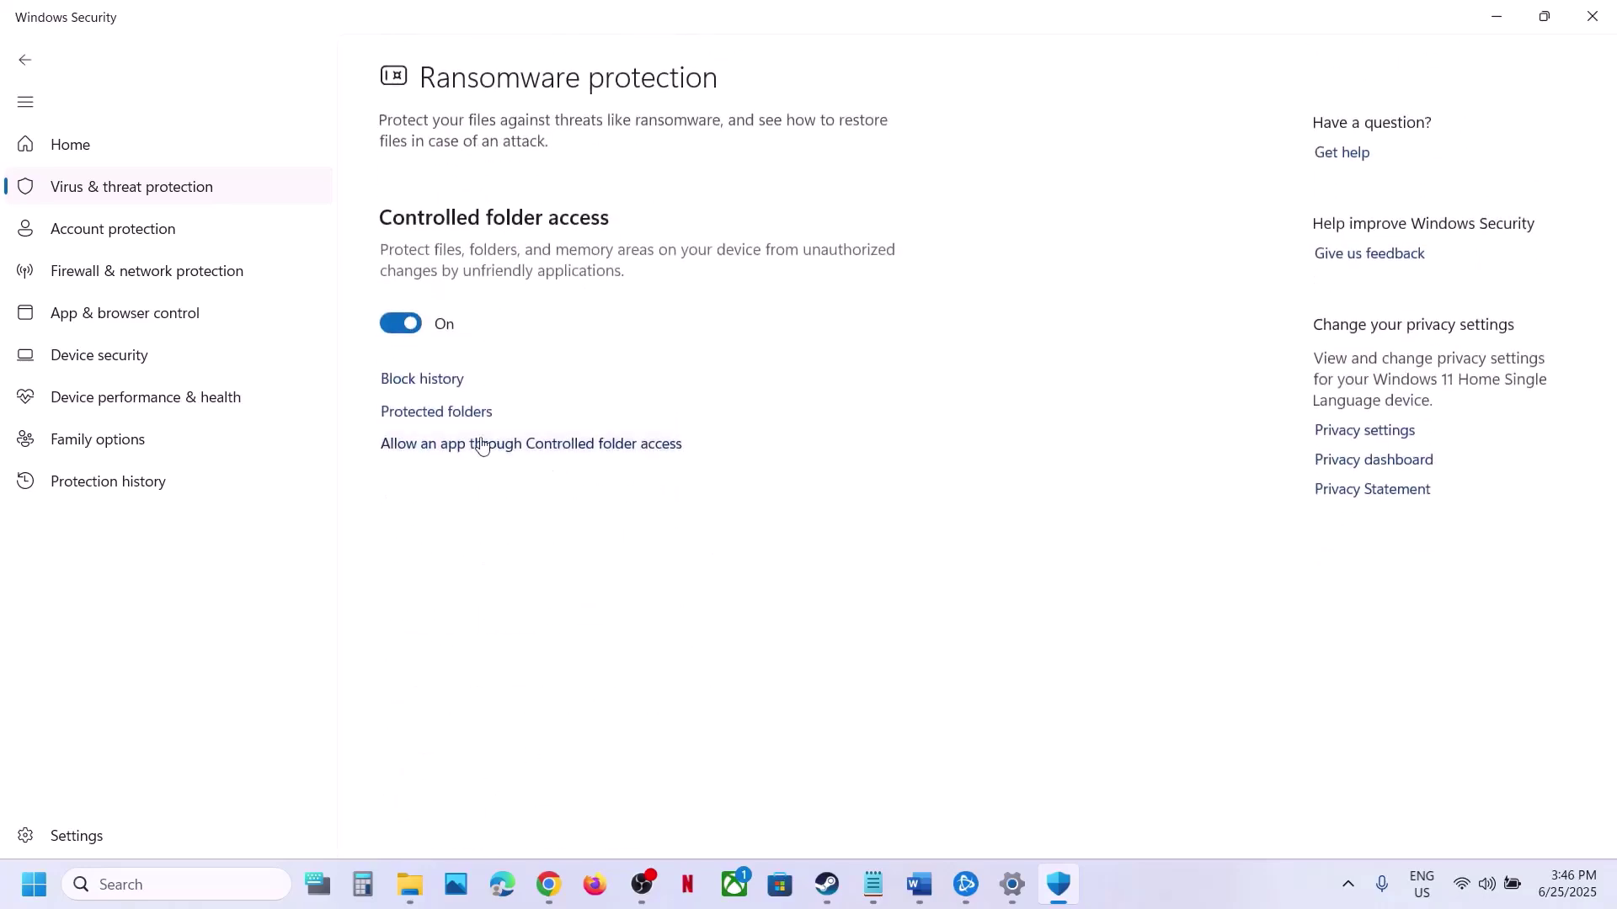
left_click(543, 445)
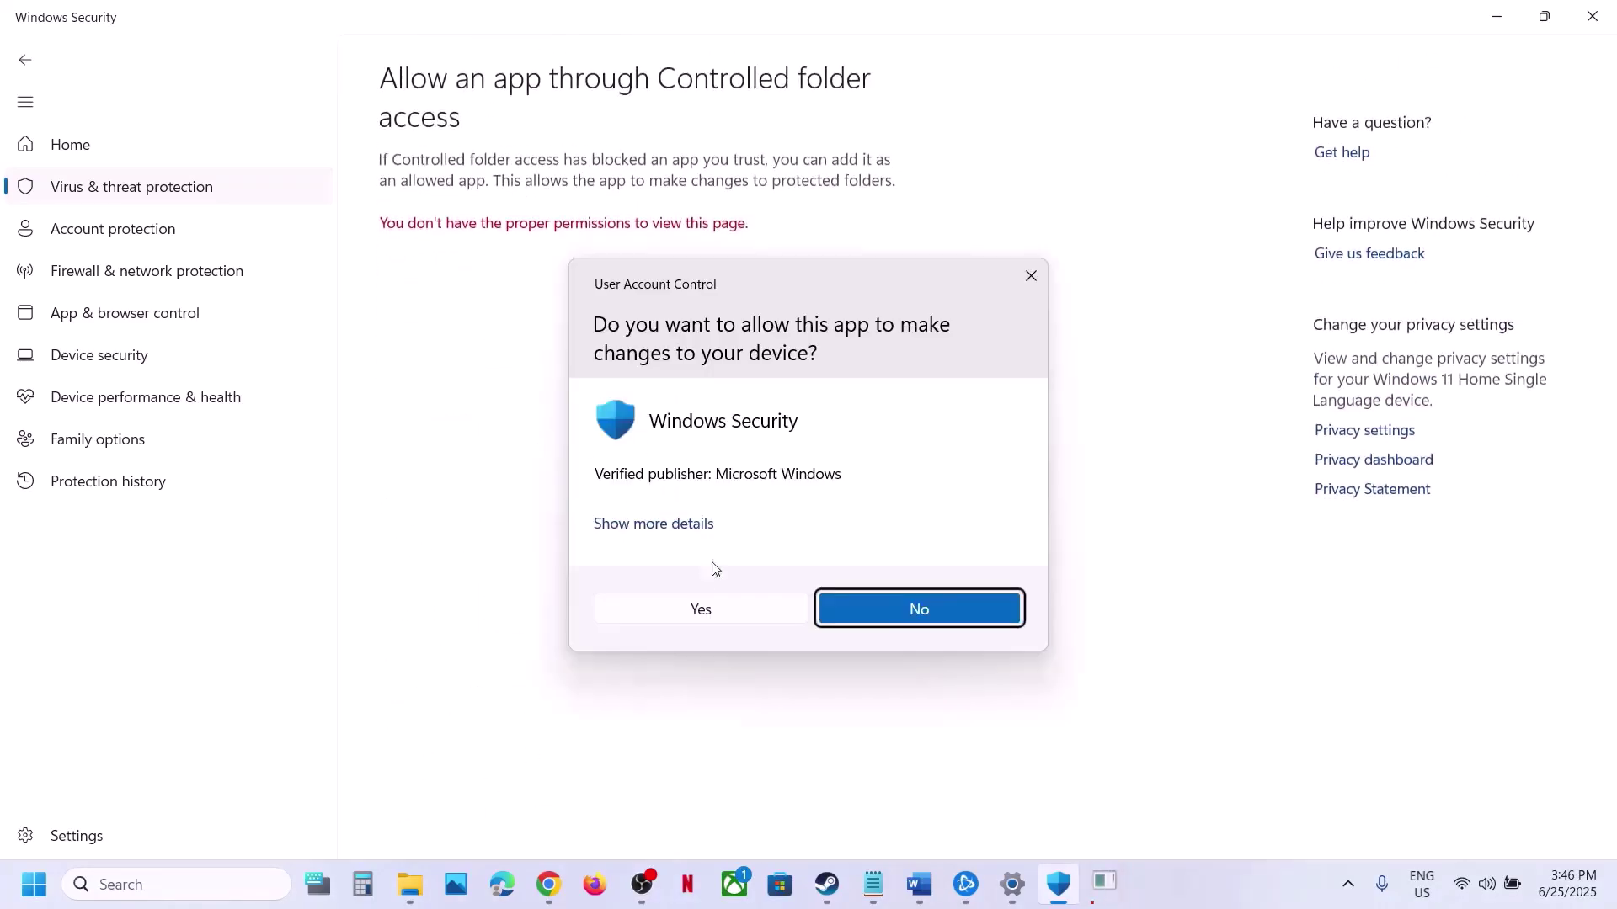
left_click(682, 620)
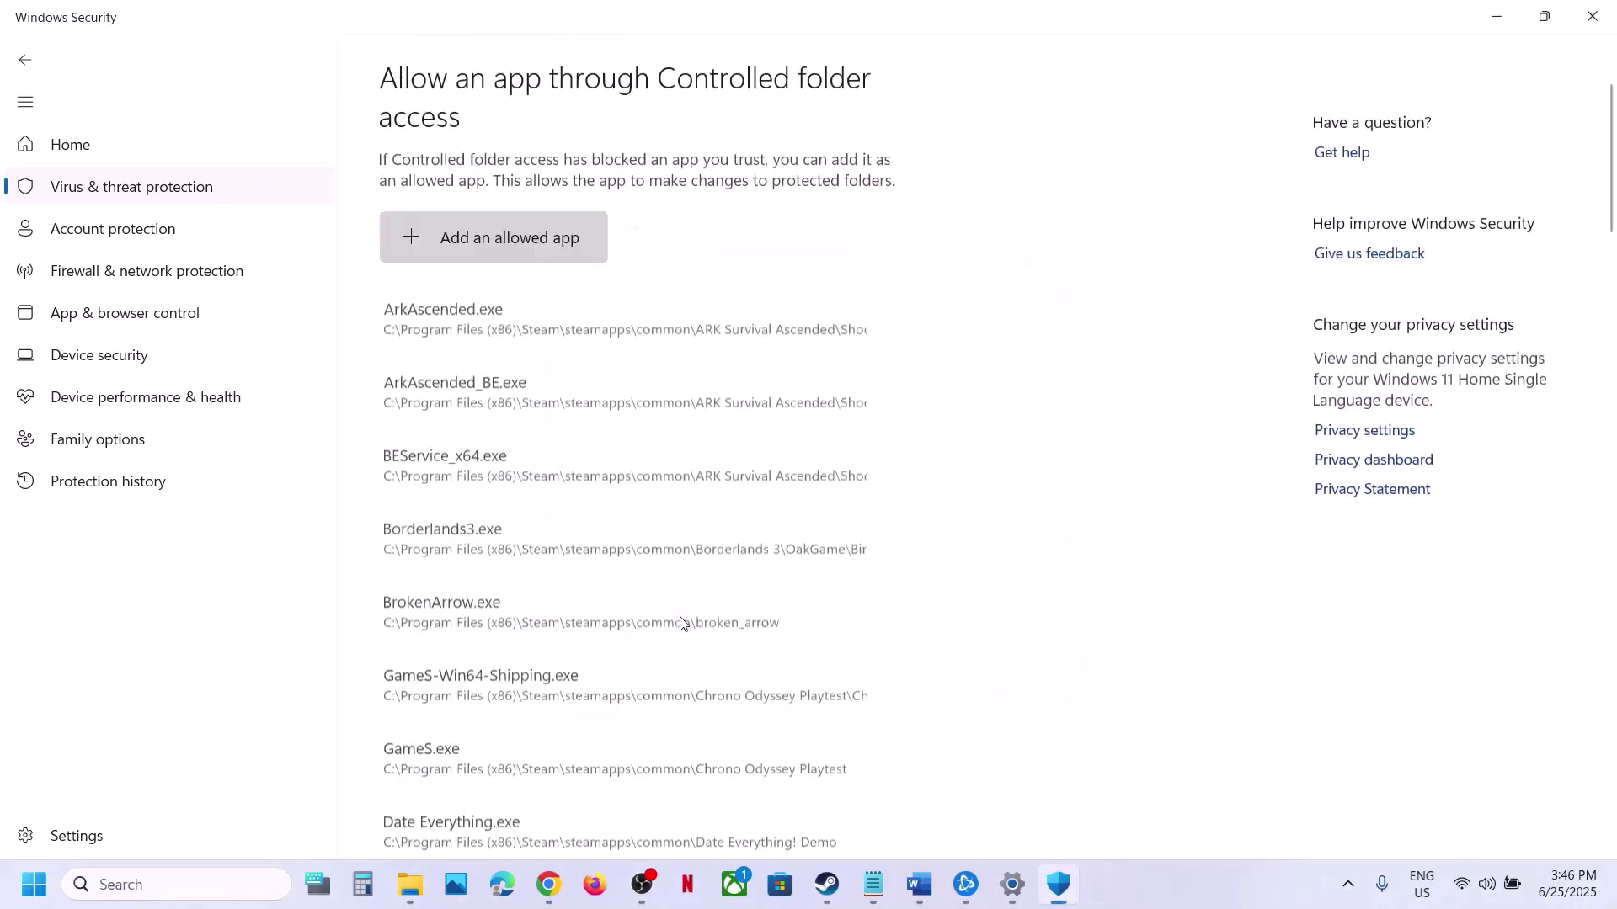
Step: Add the Overwatch application from Steam's steamapps\common\Overwatch folder as an app allowed through Controlled folder access
left_click(508, 244)
left_click(505, 320)
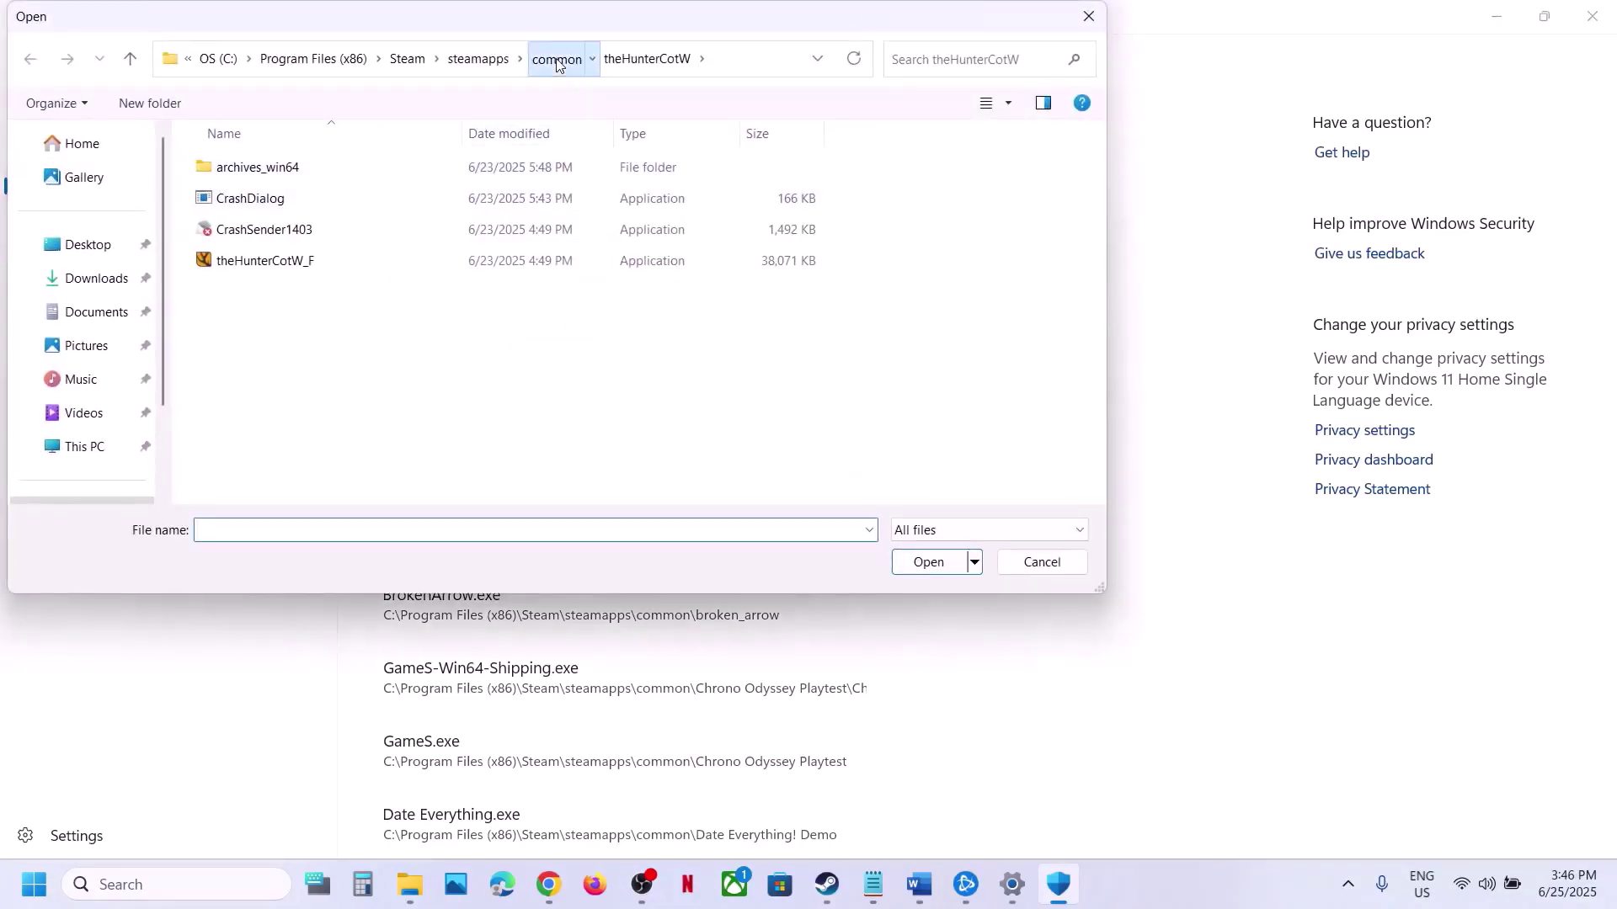
left_click(619, 58)
scroll(325, 278, "up", 1)
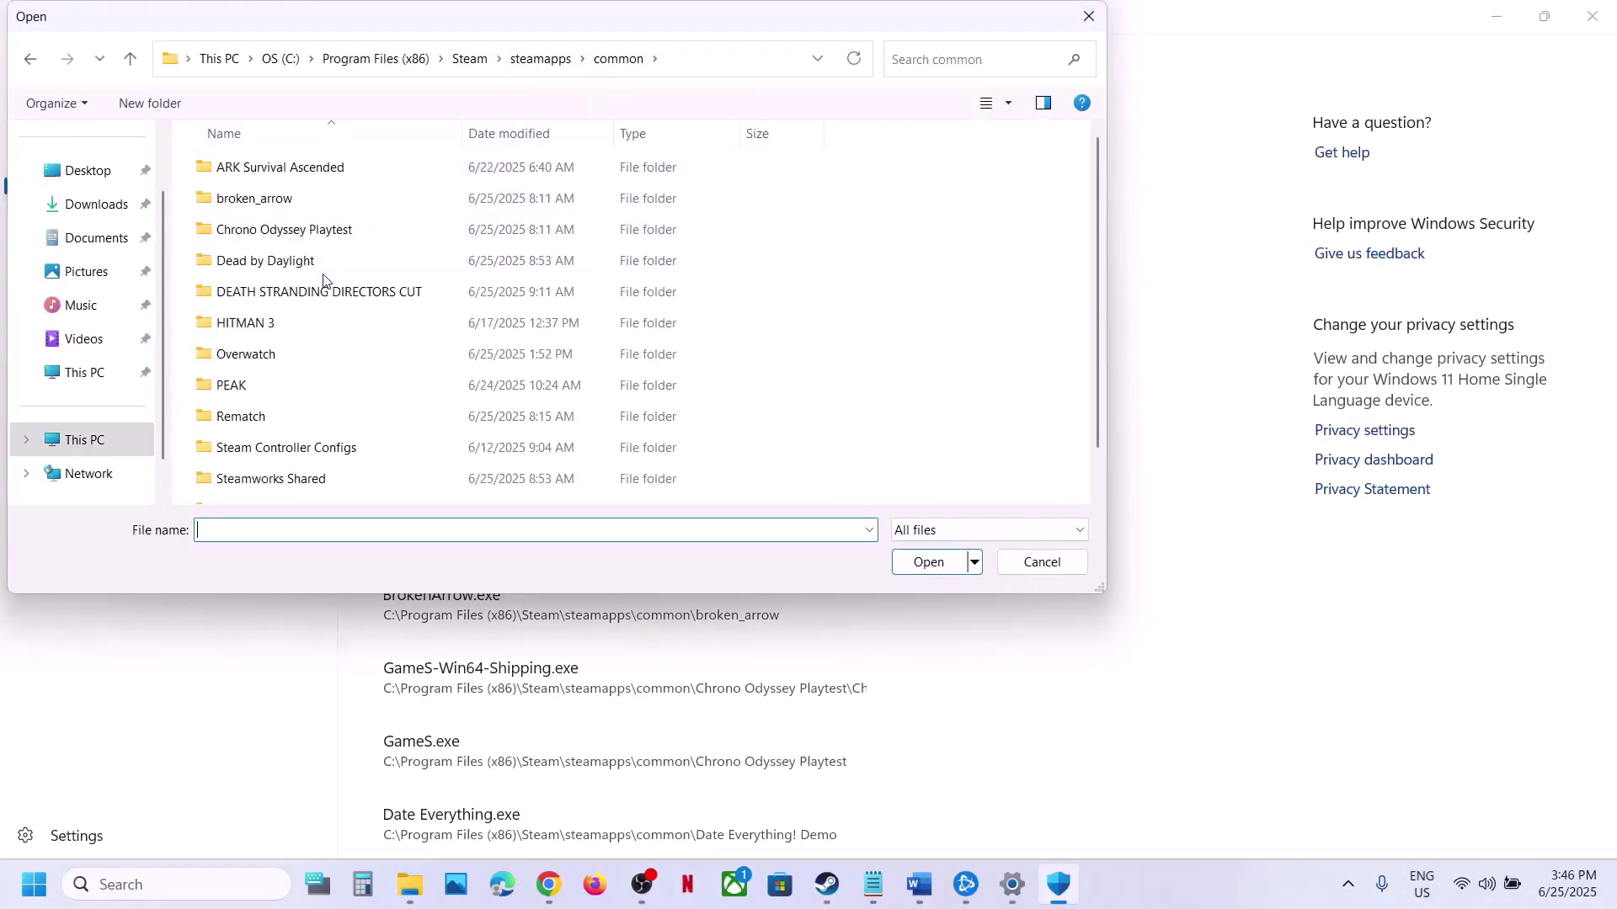
scroll(323, 278, "down", 1)
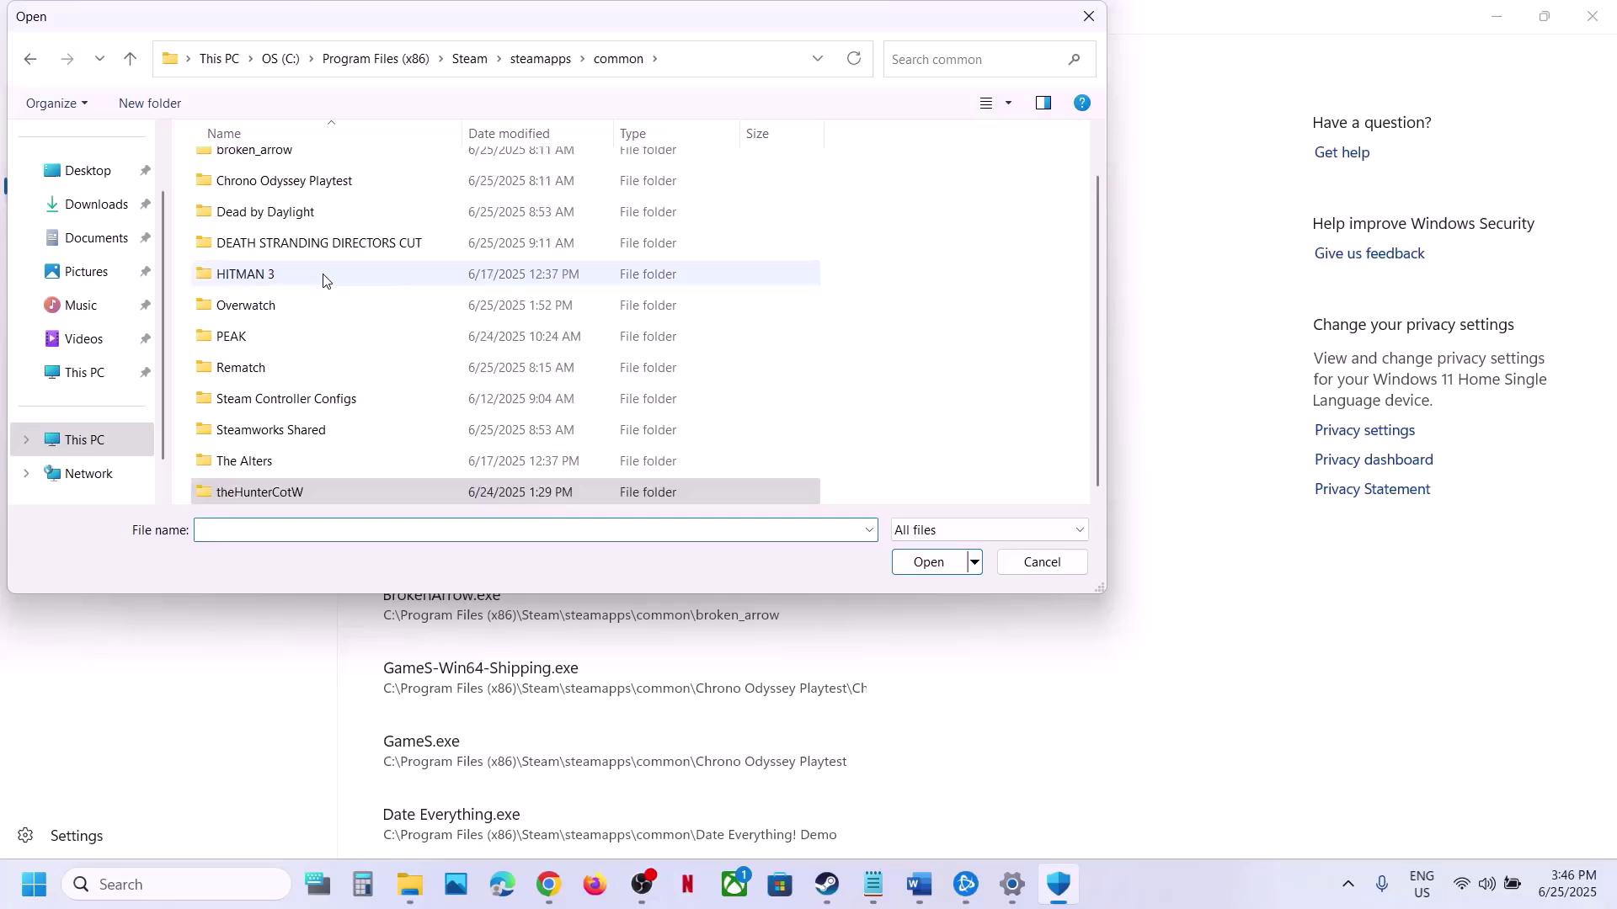
double_click(290, 307)
left_click(289, 320)
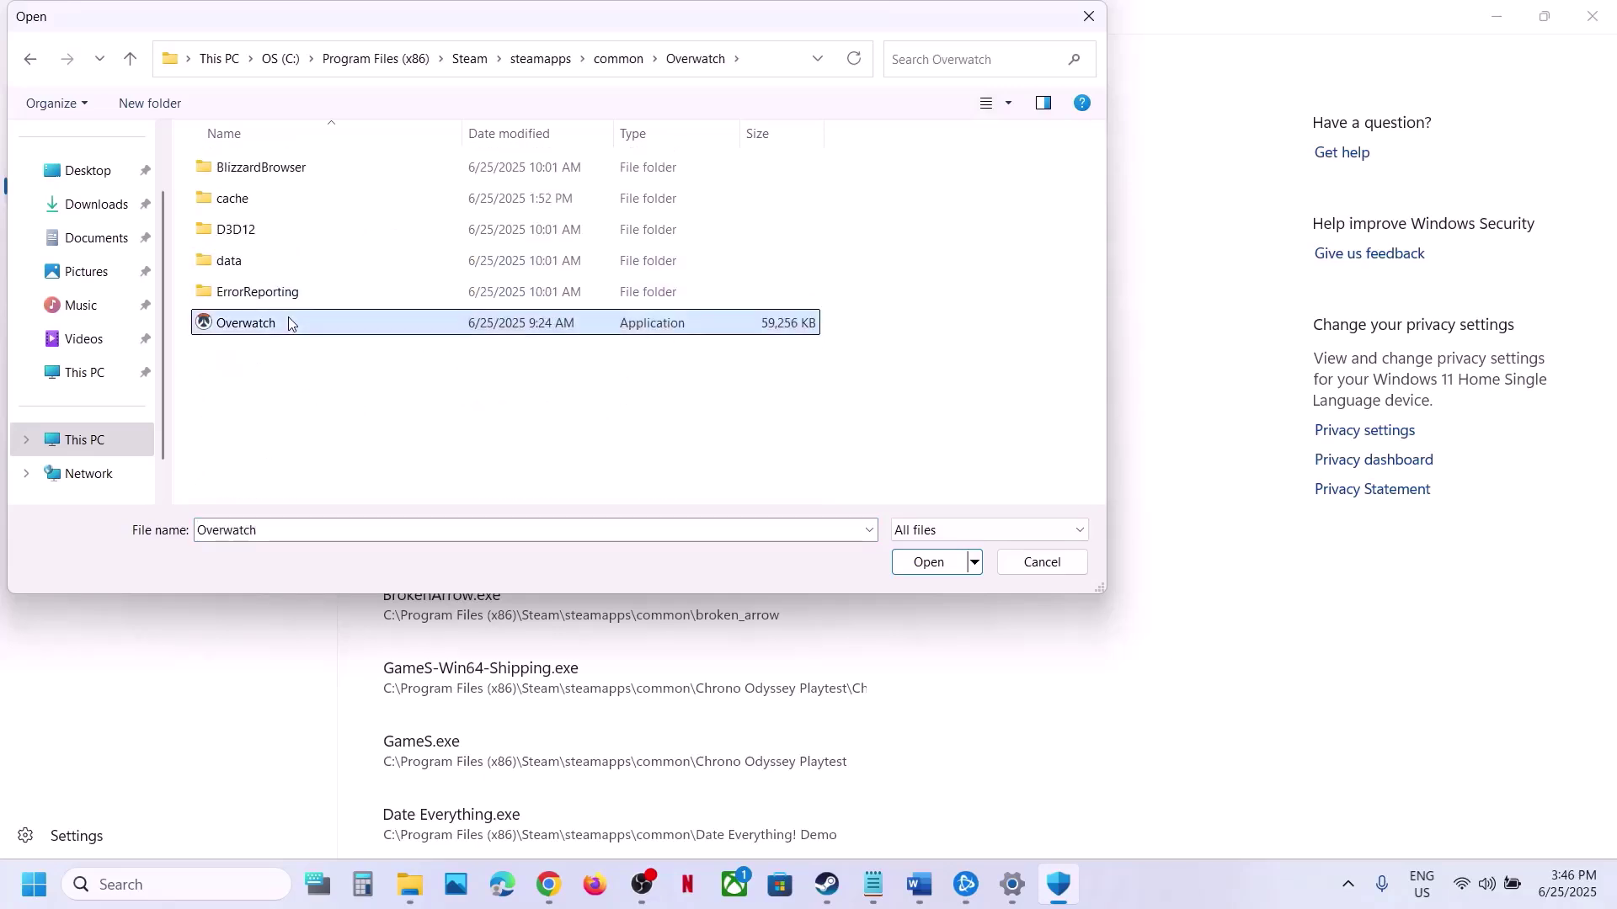
left_click(928, 569)
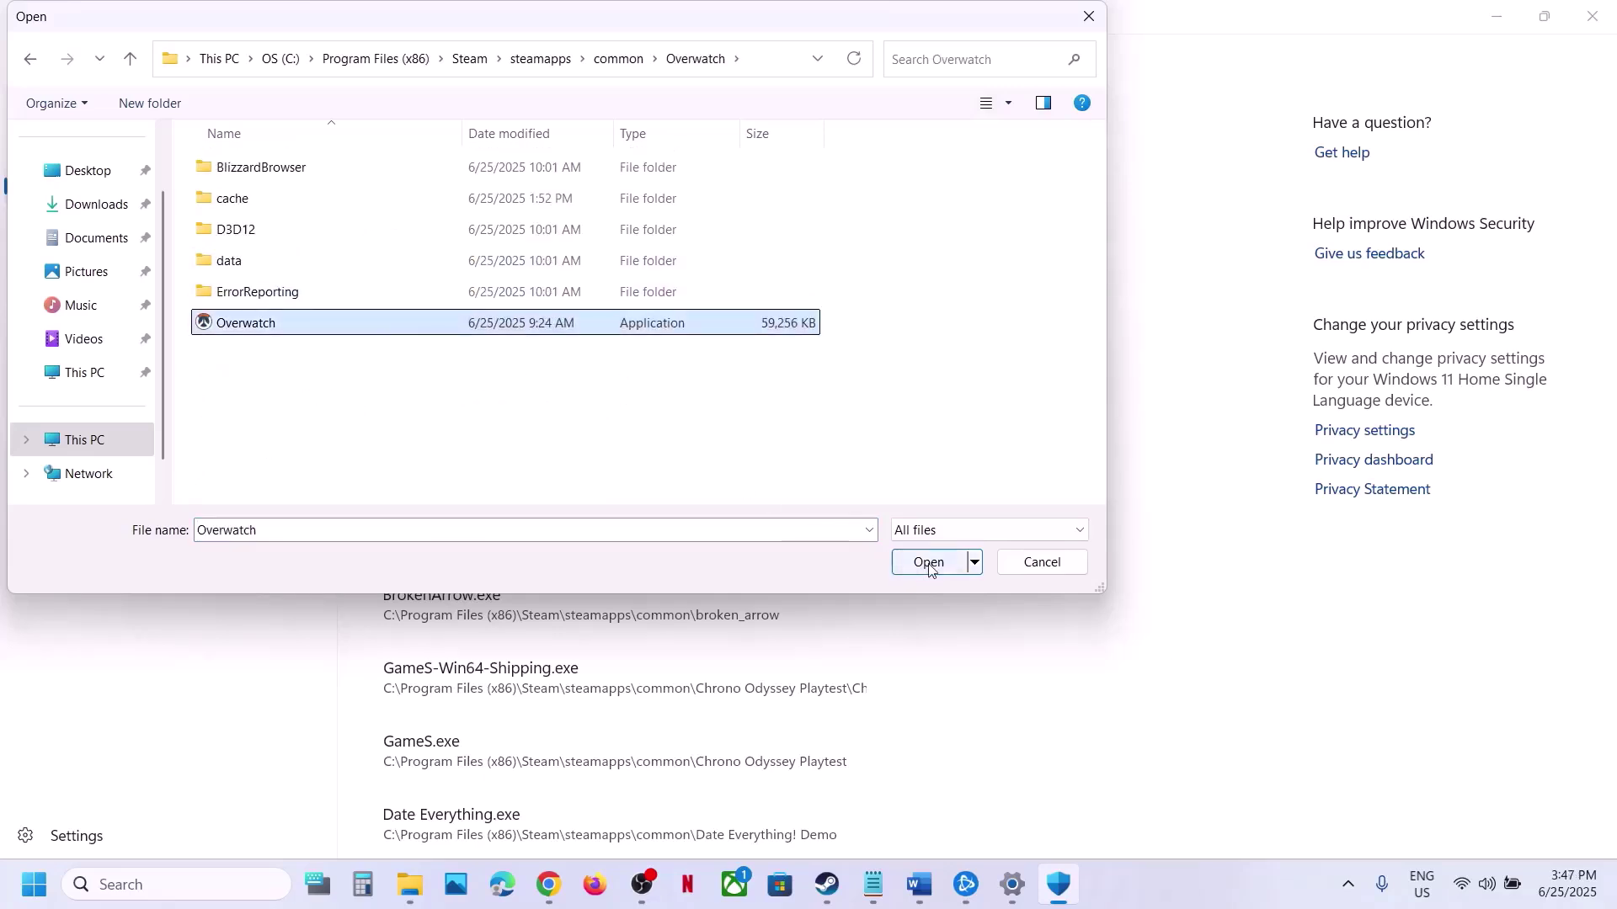
Step: Allow Overwatch Launcher from C:\Program Files (x86)\Overwatch through Controlled folder access
left_click(556, 245)
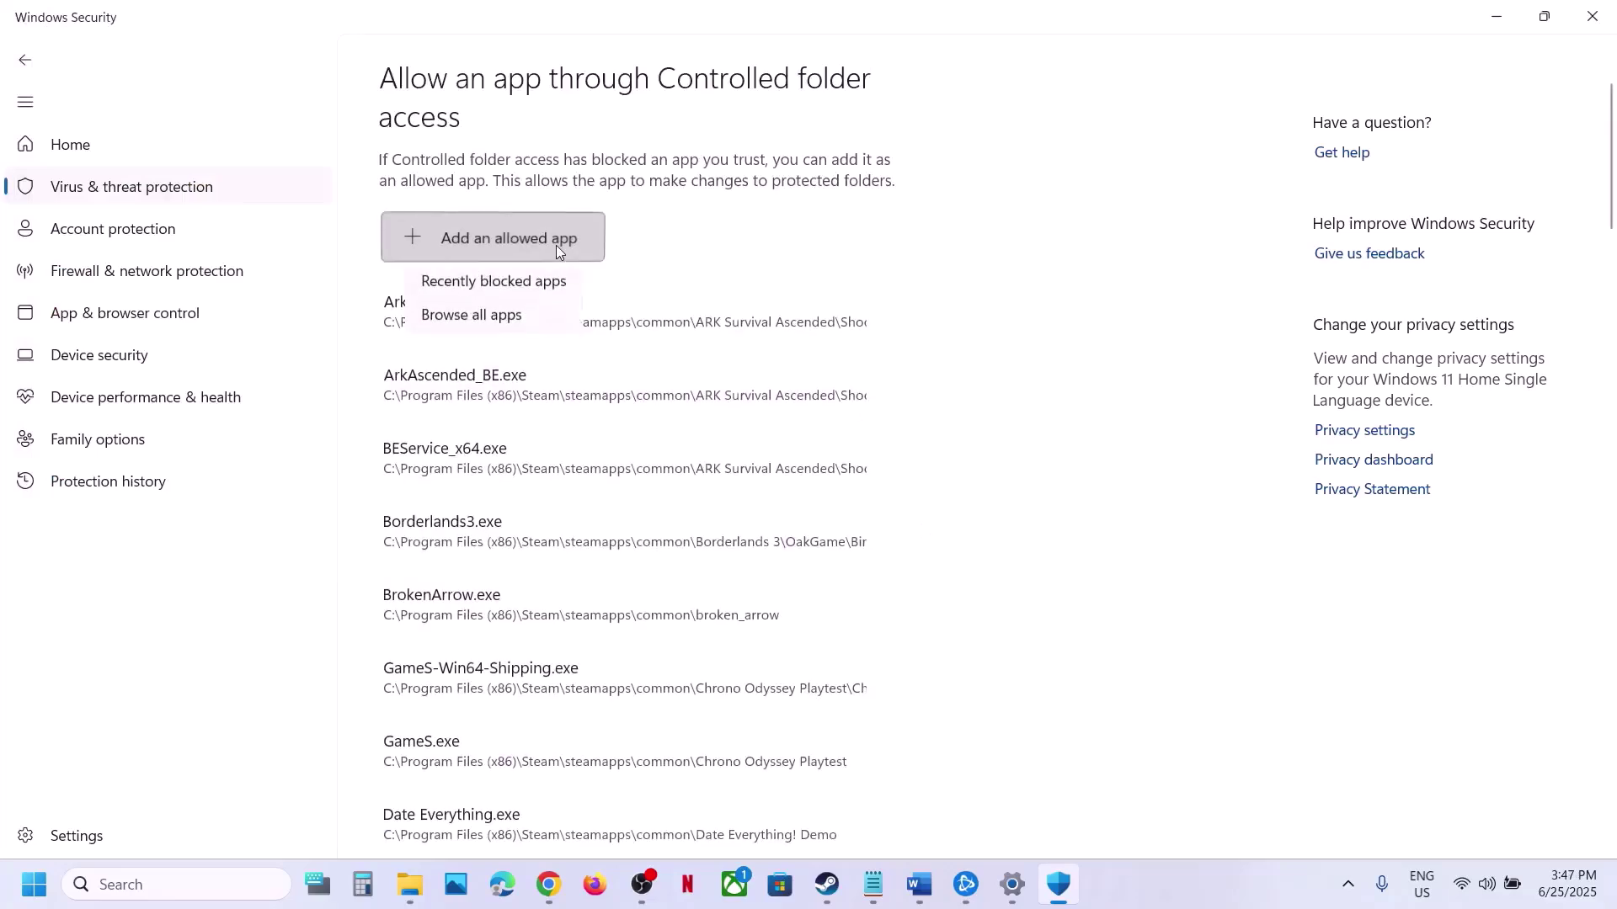
left_click(528, 327)
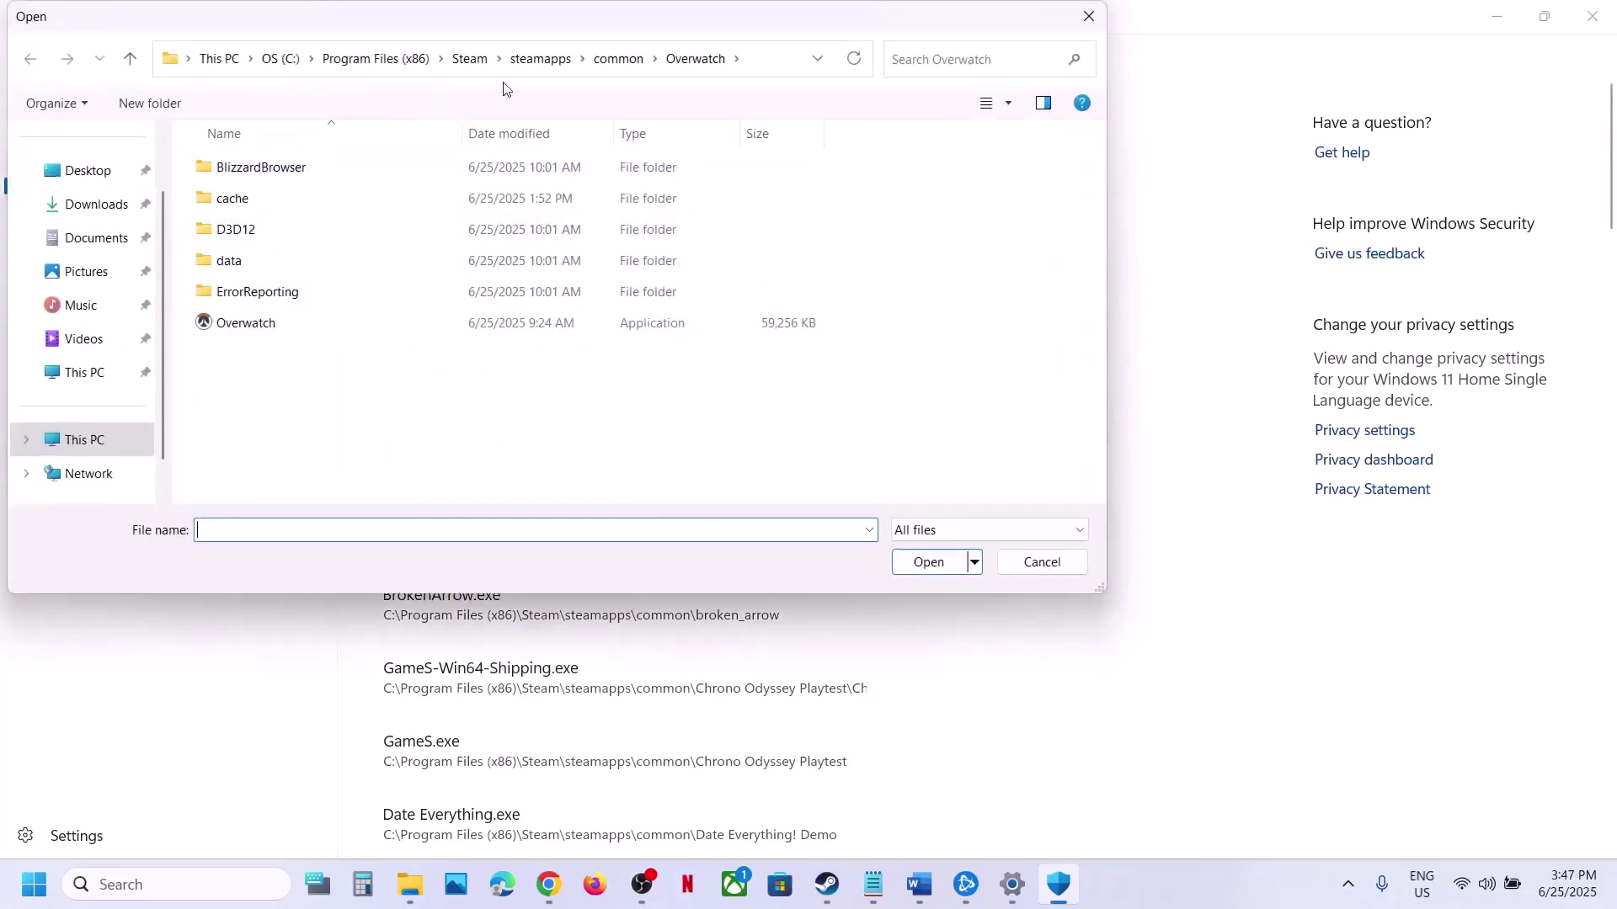
left_click(368, 61)
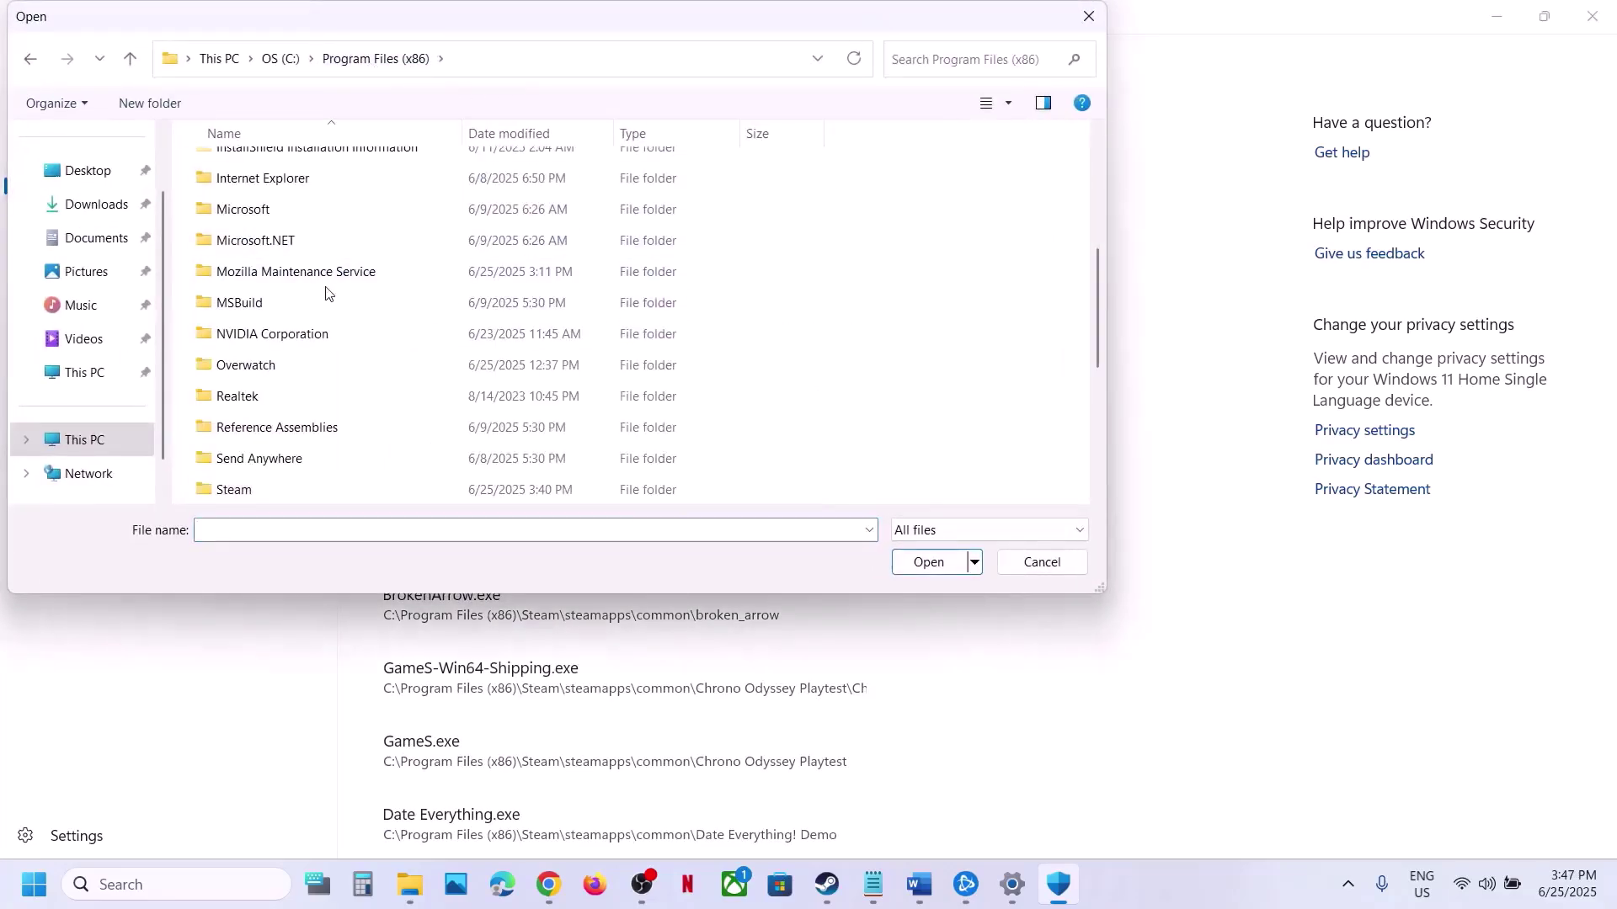
key("o")
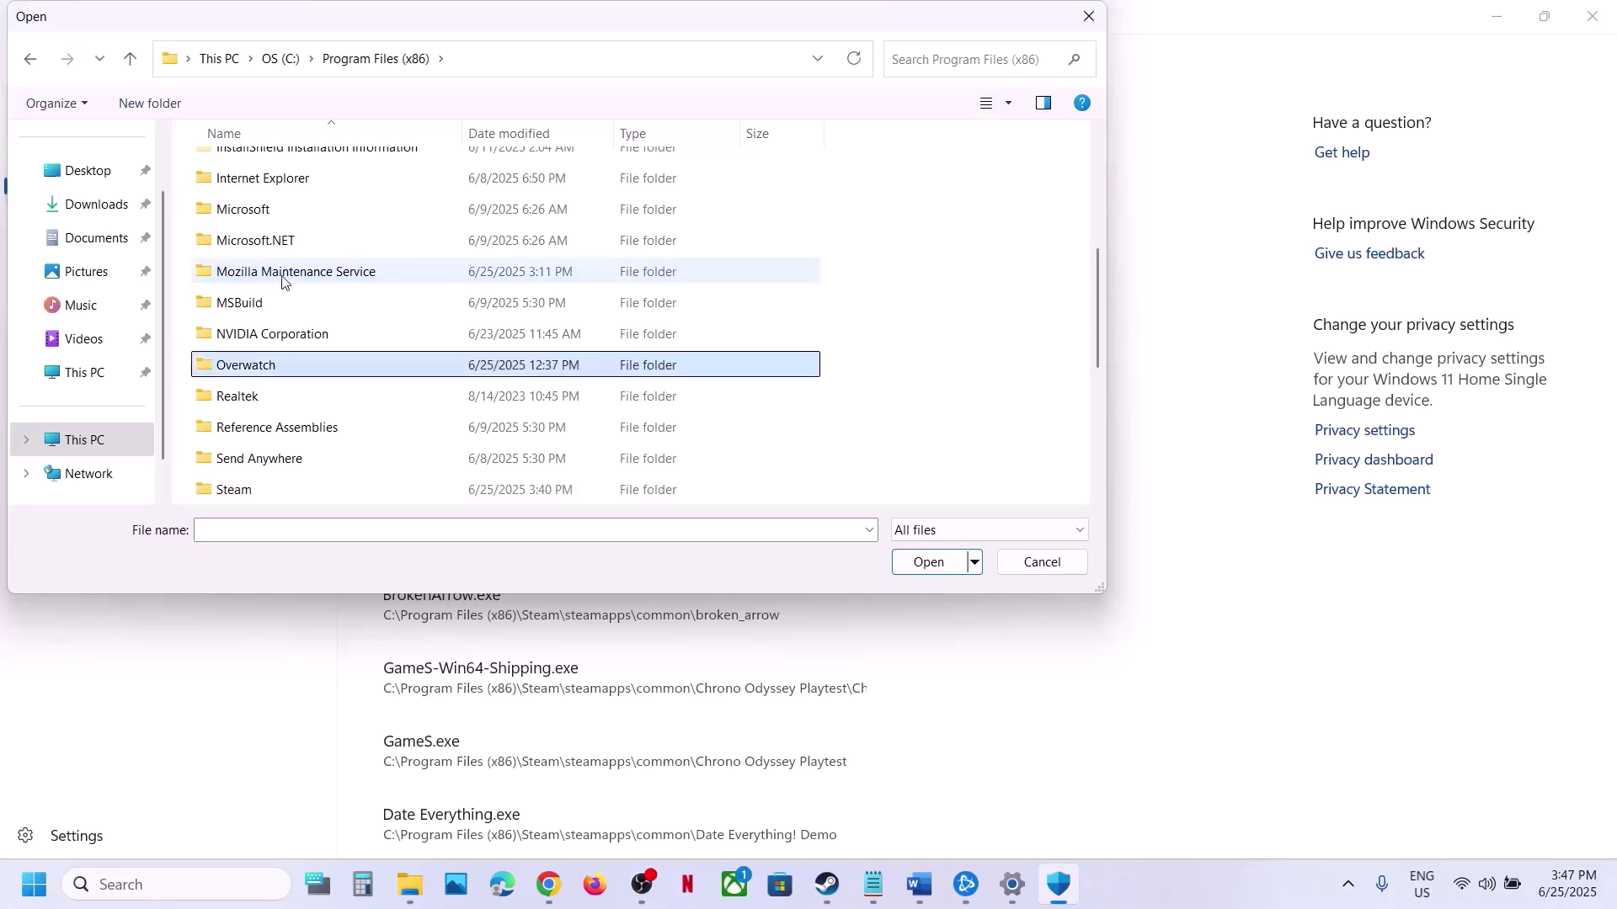
double_click(273, 364)
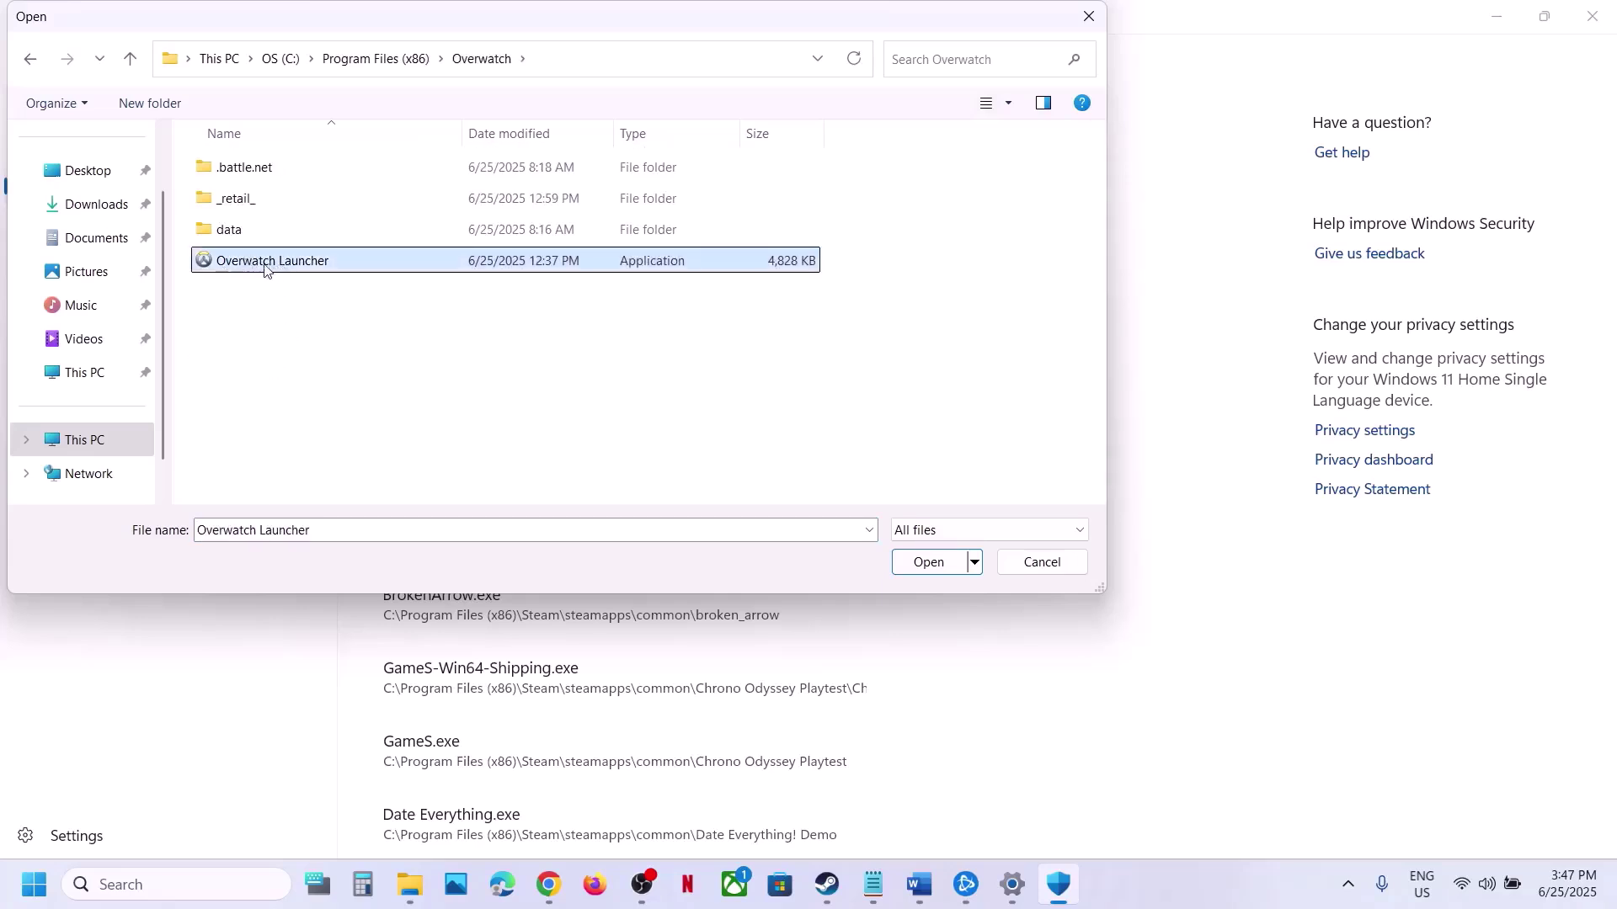
left_click(929, 562)
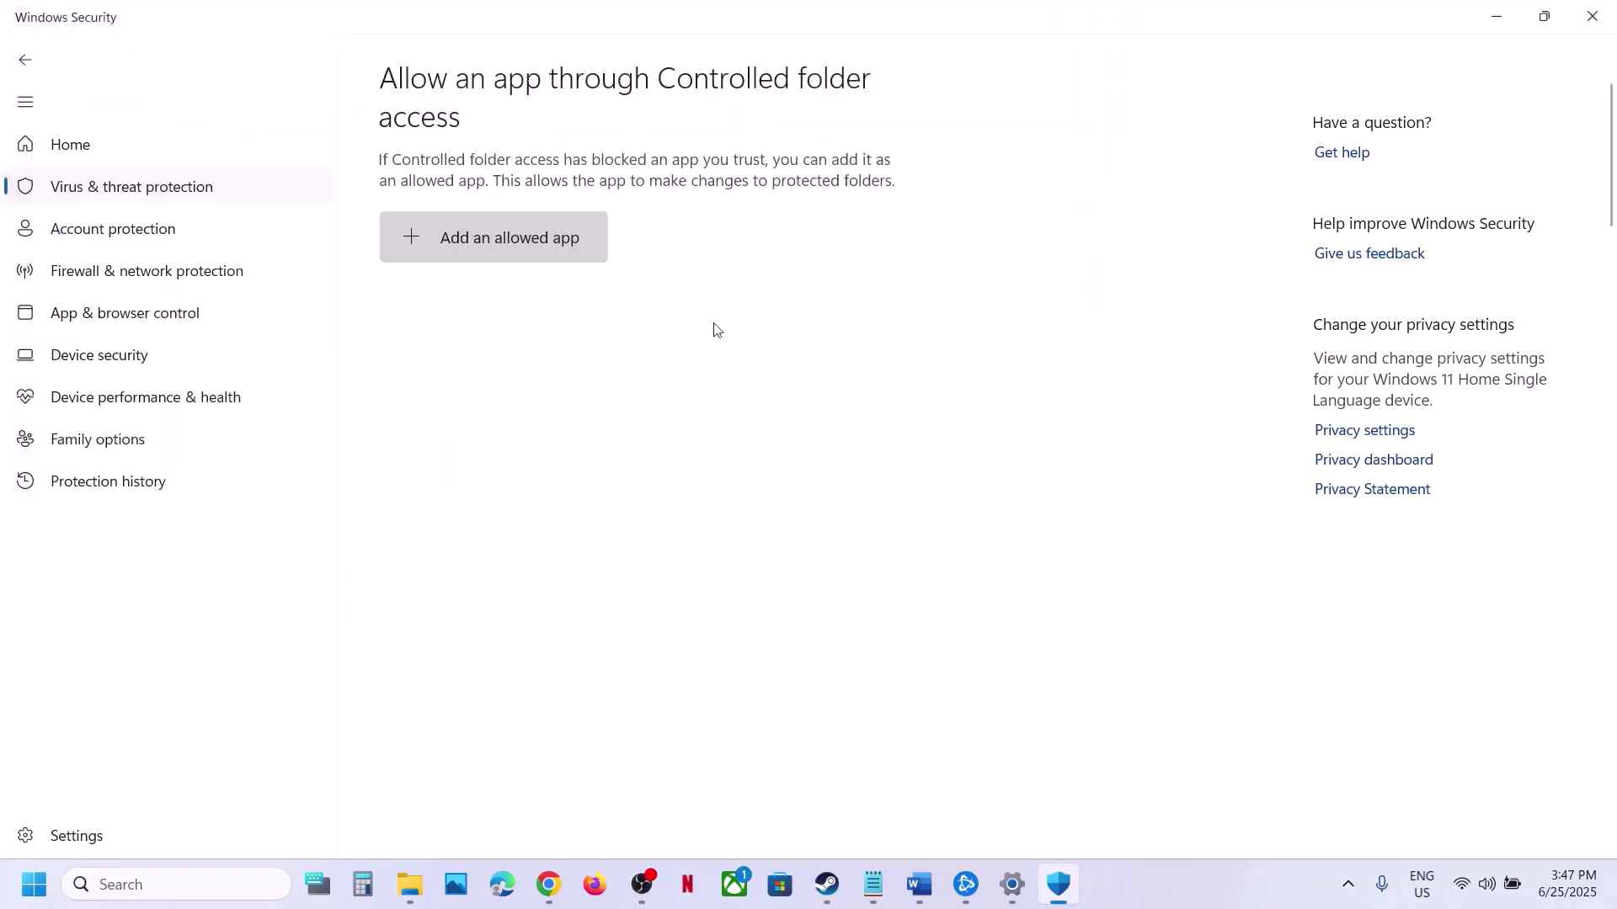
Step: Allow the Overwatch application from the _retail_ folder through Controlled folder access
left_click(552, 241)
left_click(517, 319)
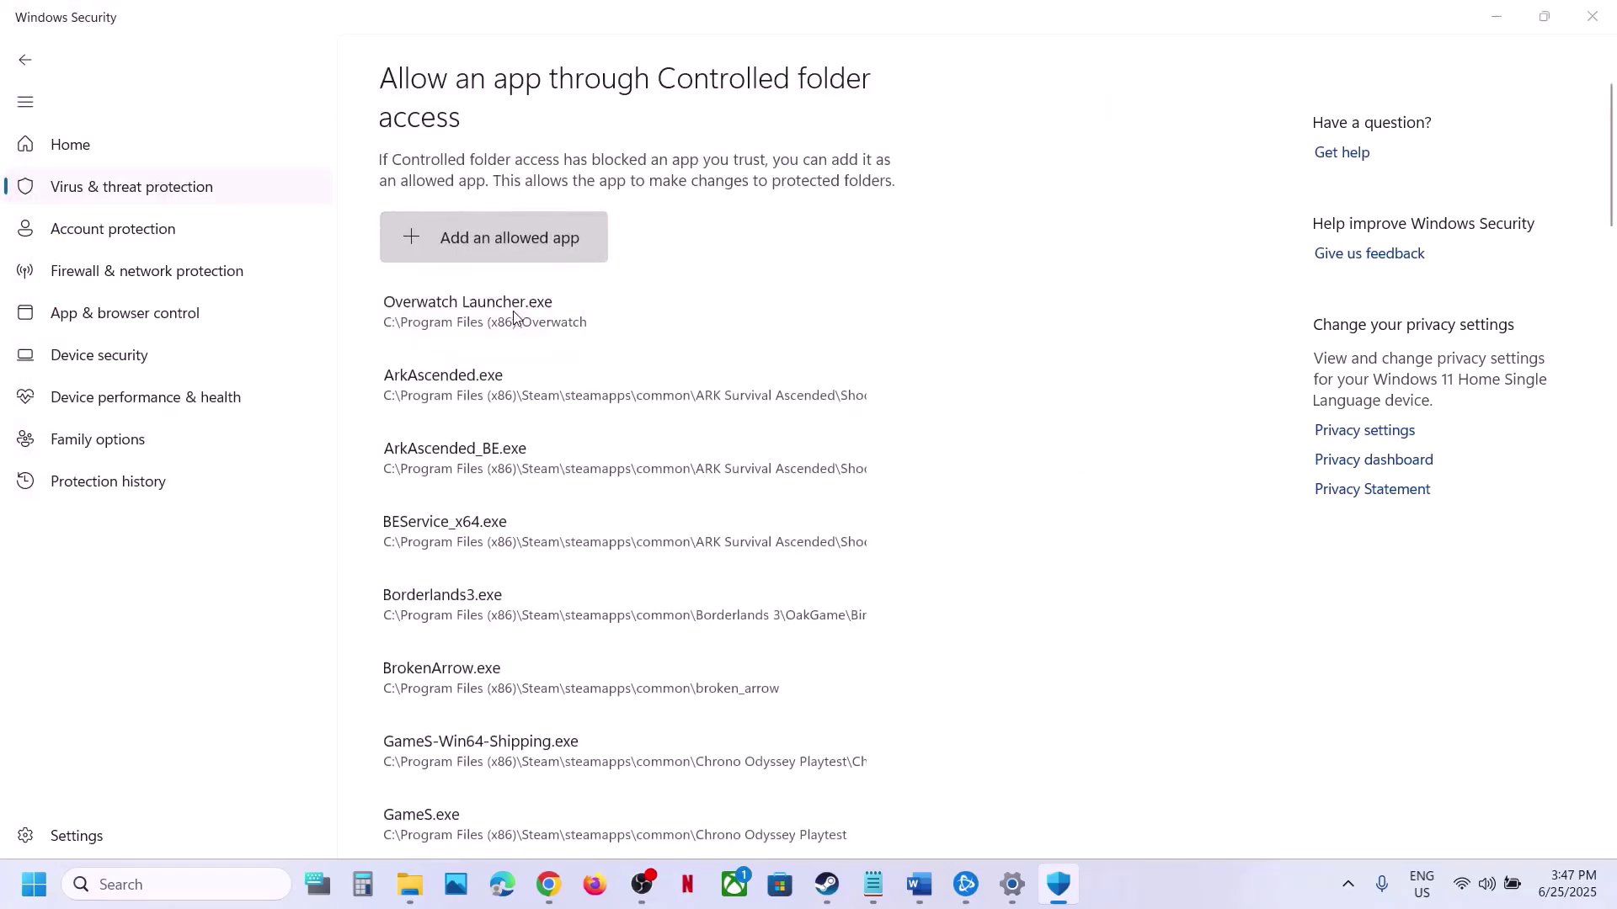
double_click(234, 190)
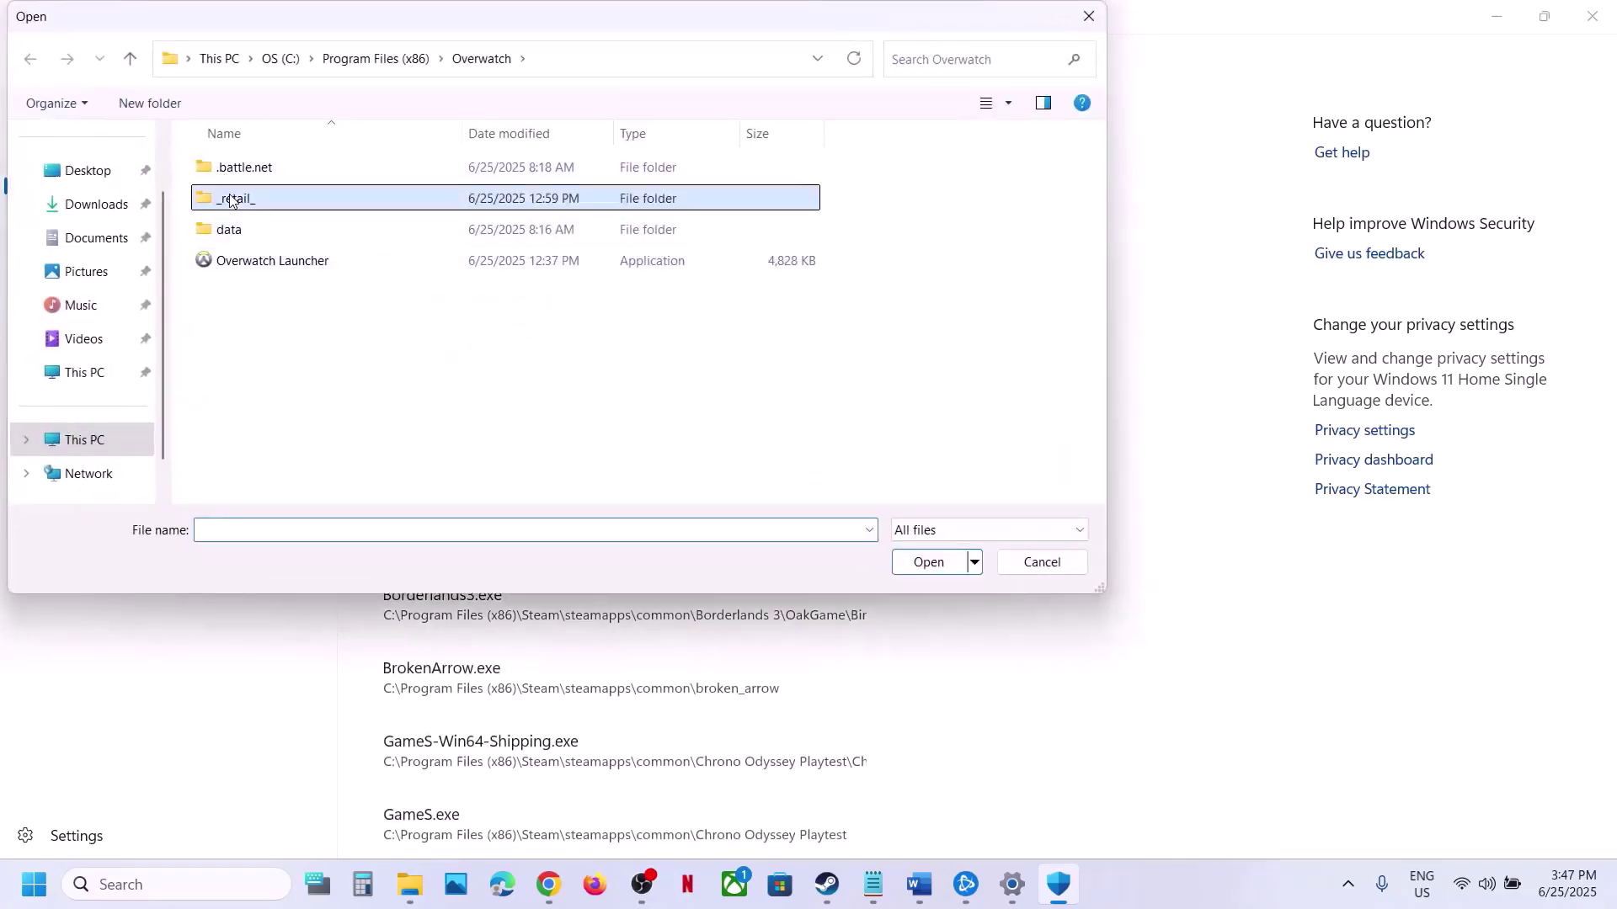
left_click(225, 297)
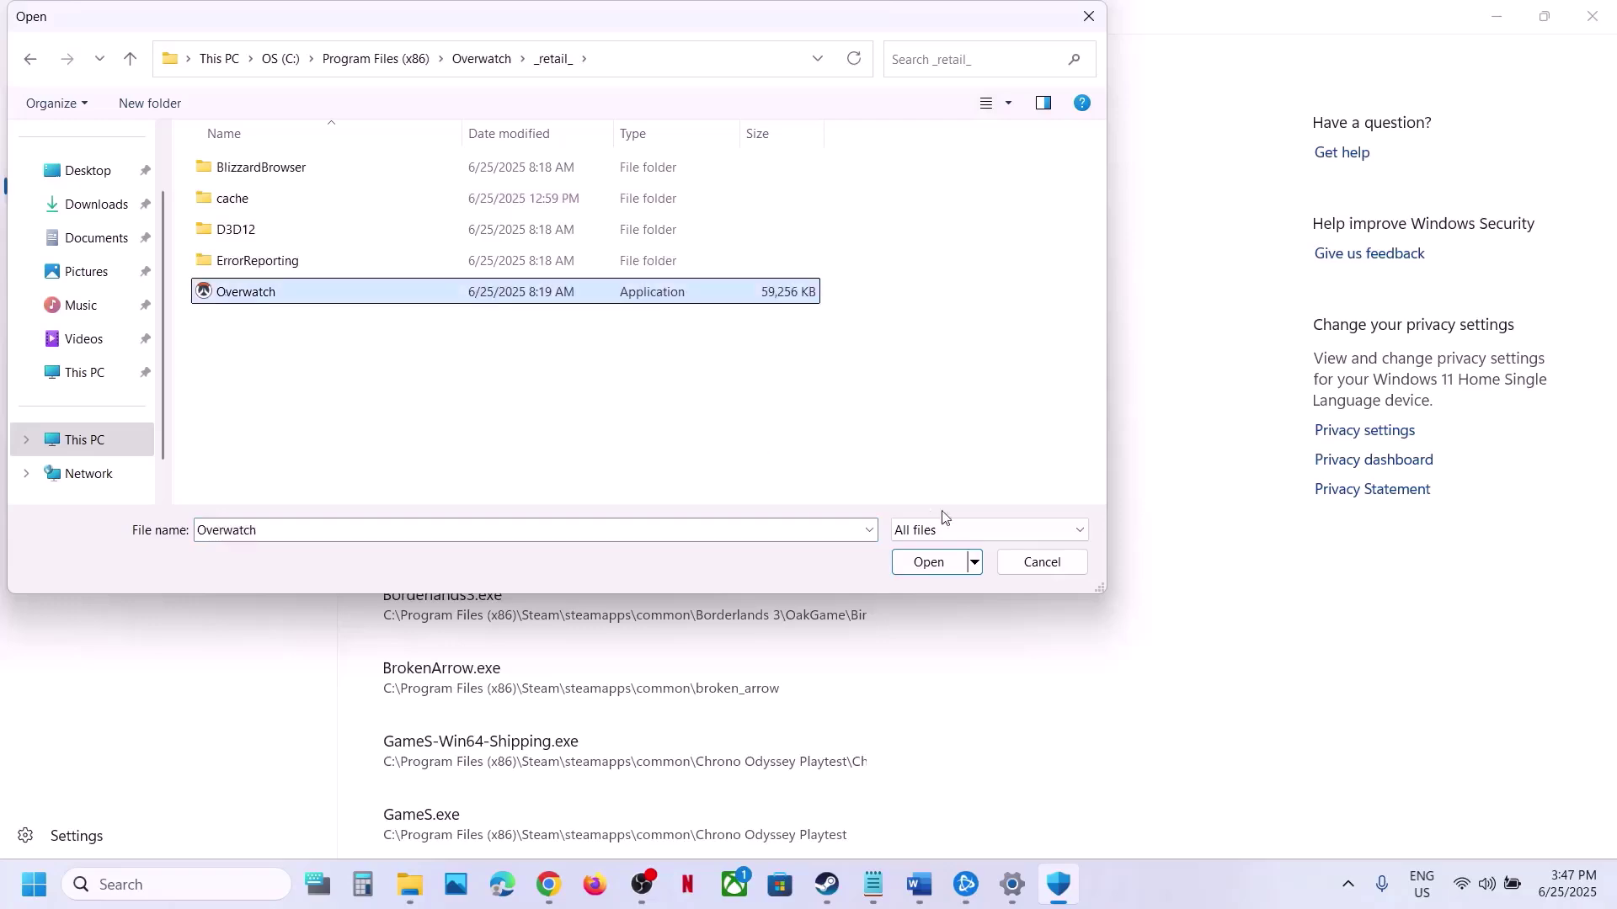
left_click(936, 562)
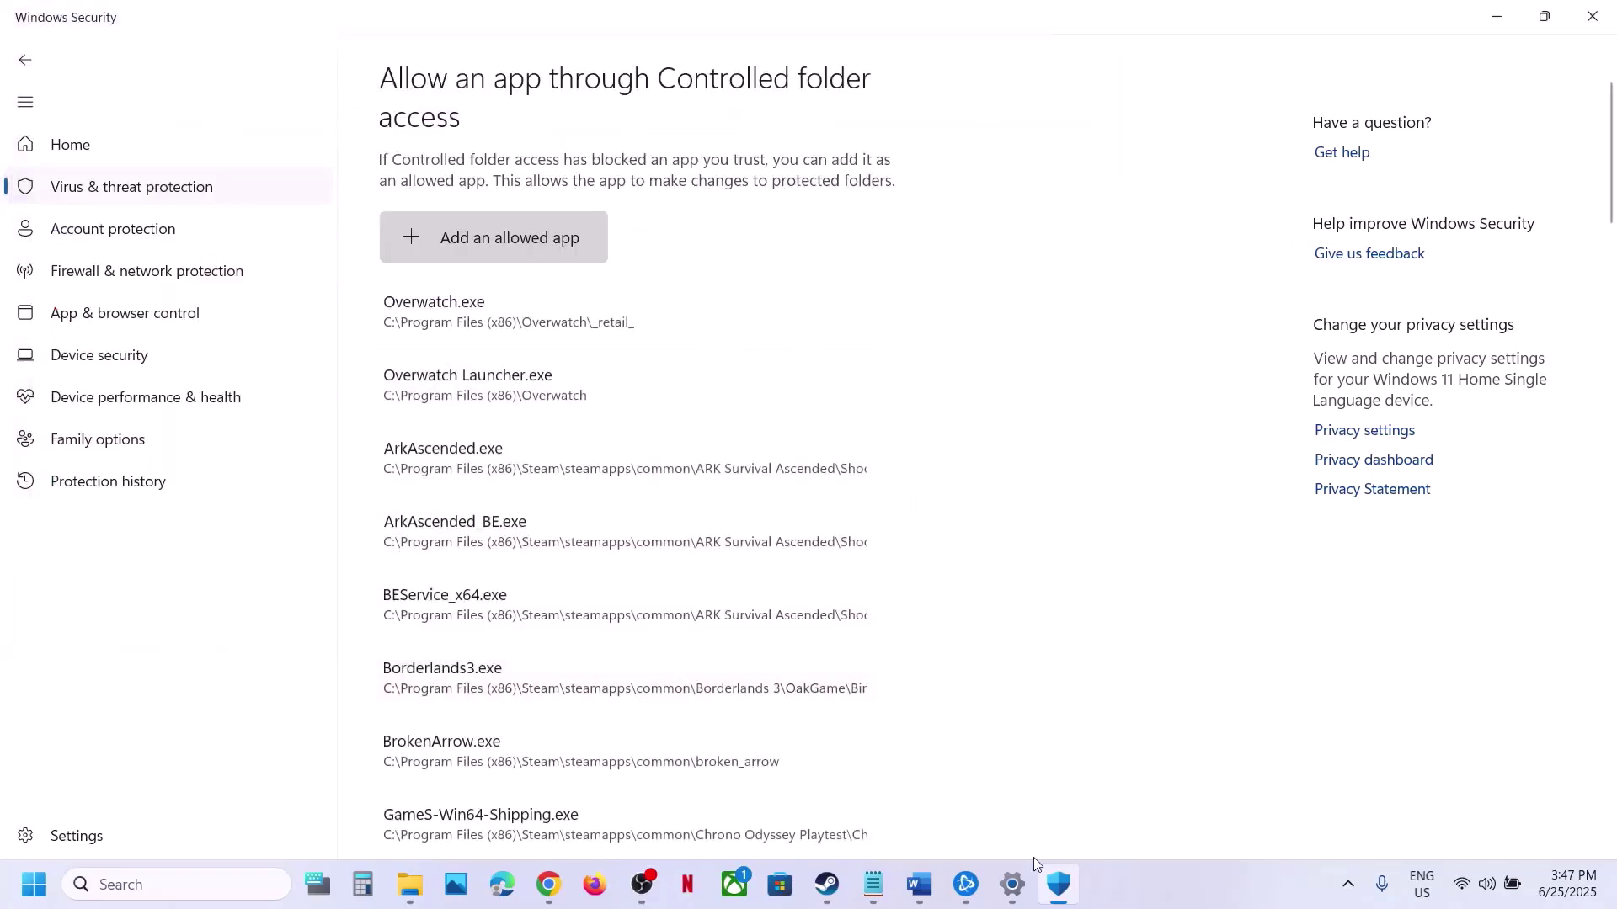
Step: Check the firewall instruction in Step 6 of the Word notes and open Control Panel through a search for "control"
left_click(920, 885)
scroll(590, 654, "down", 1)
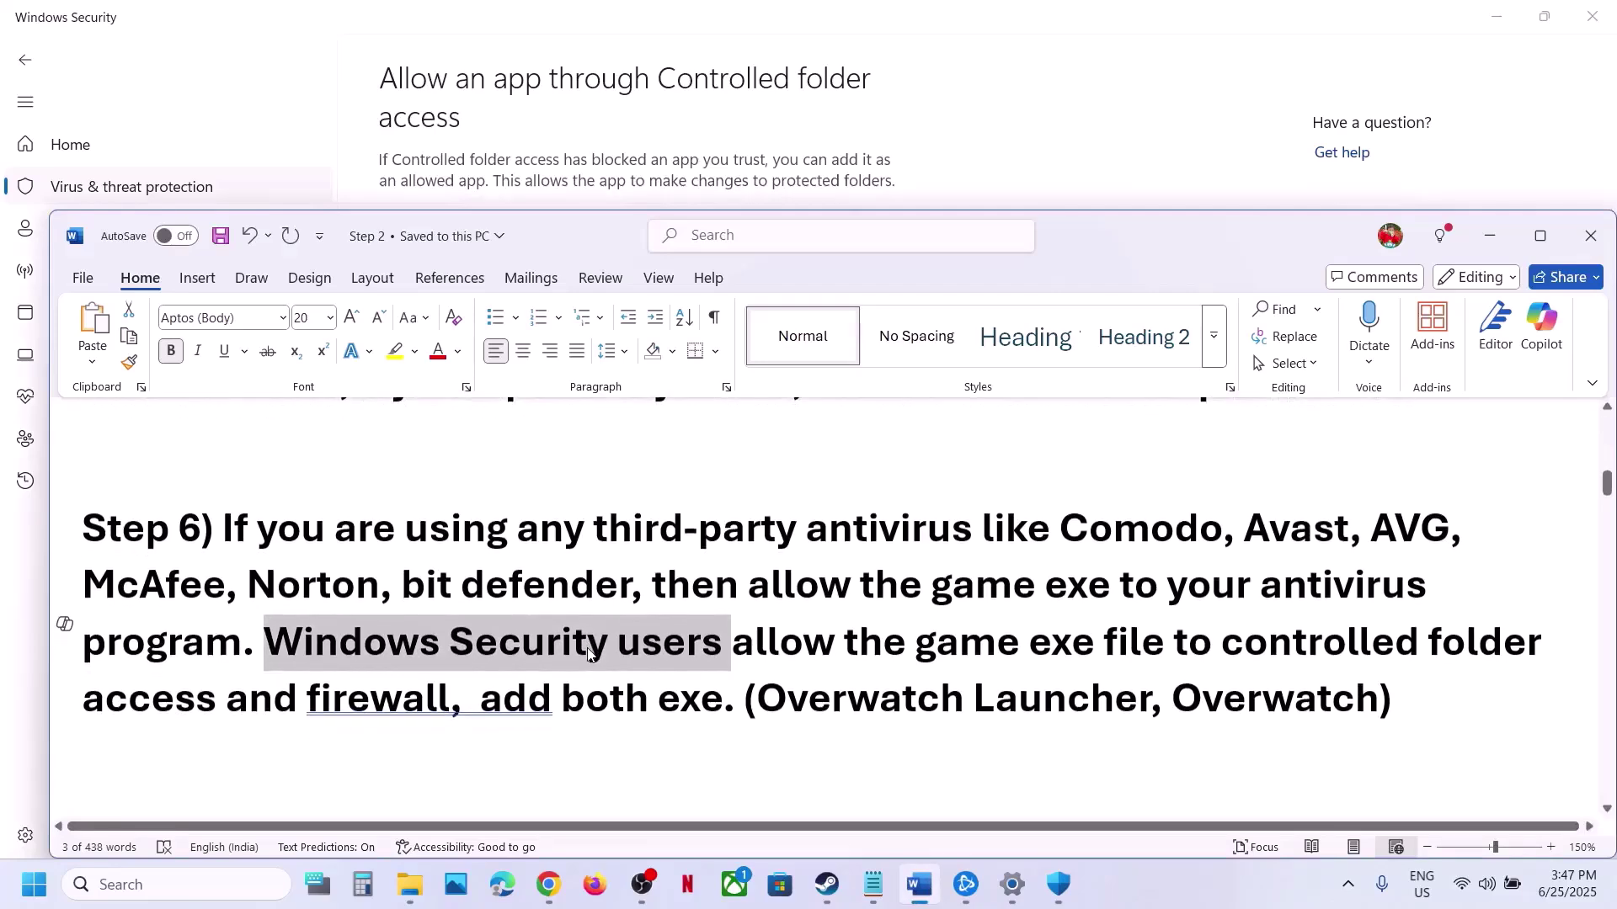
left_click(189, 877)
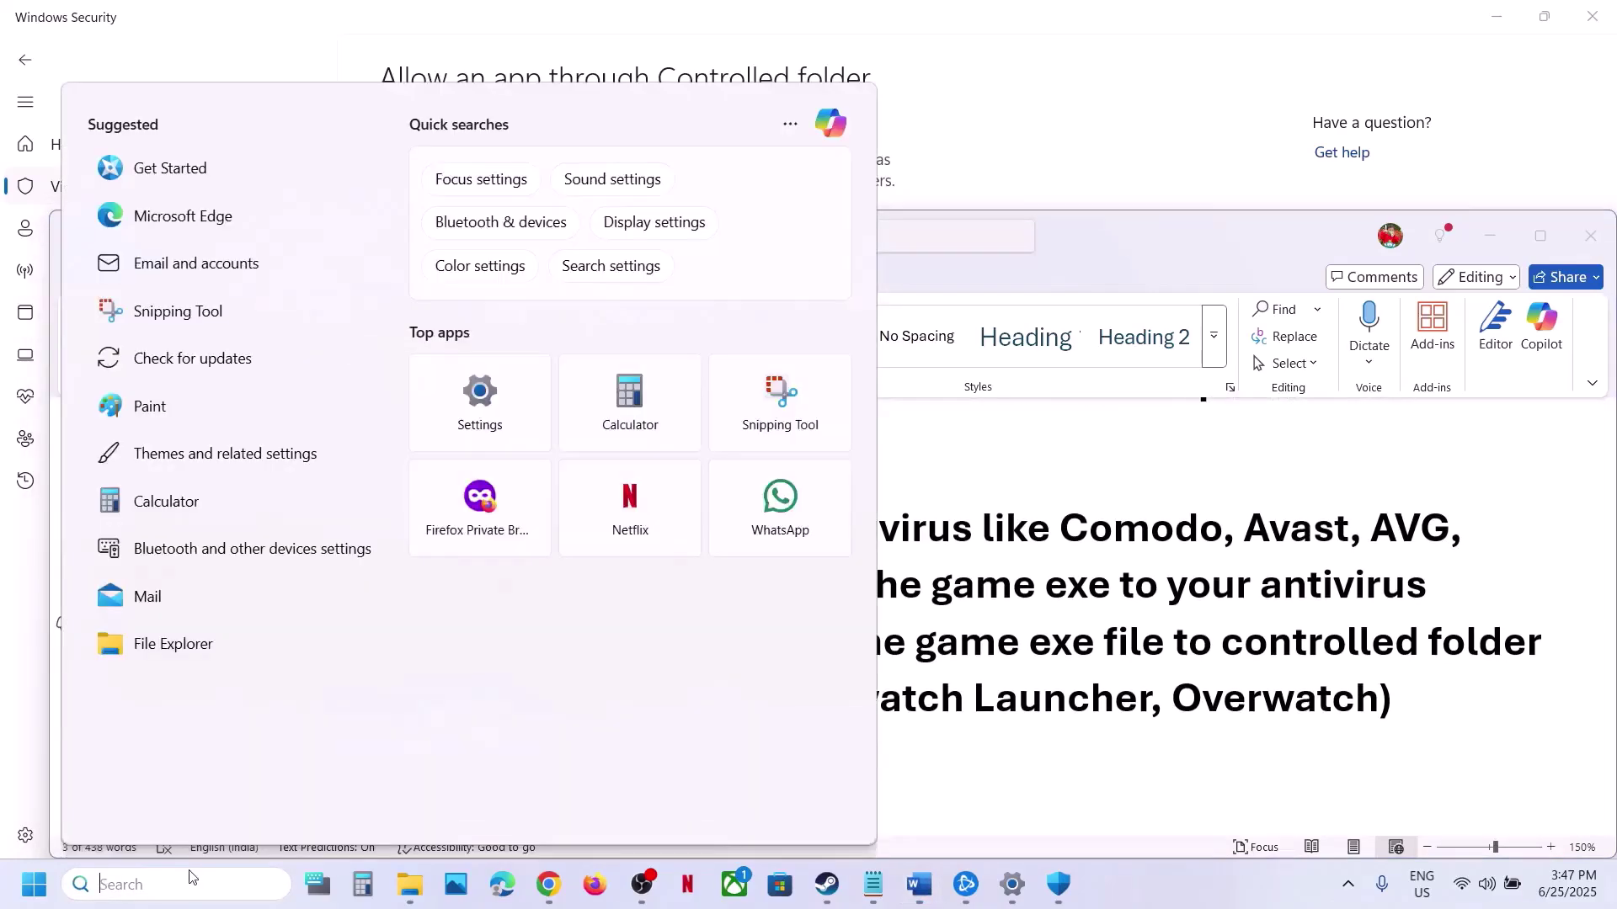
type("control")
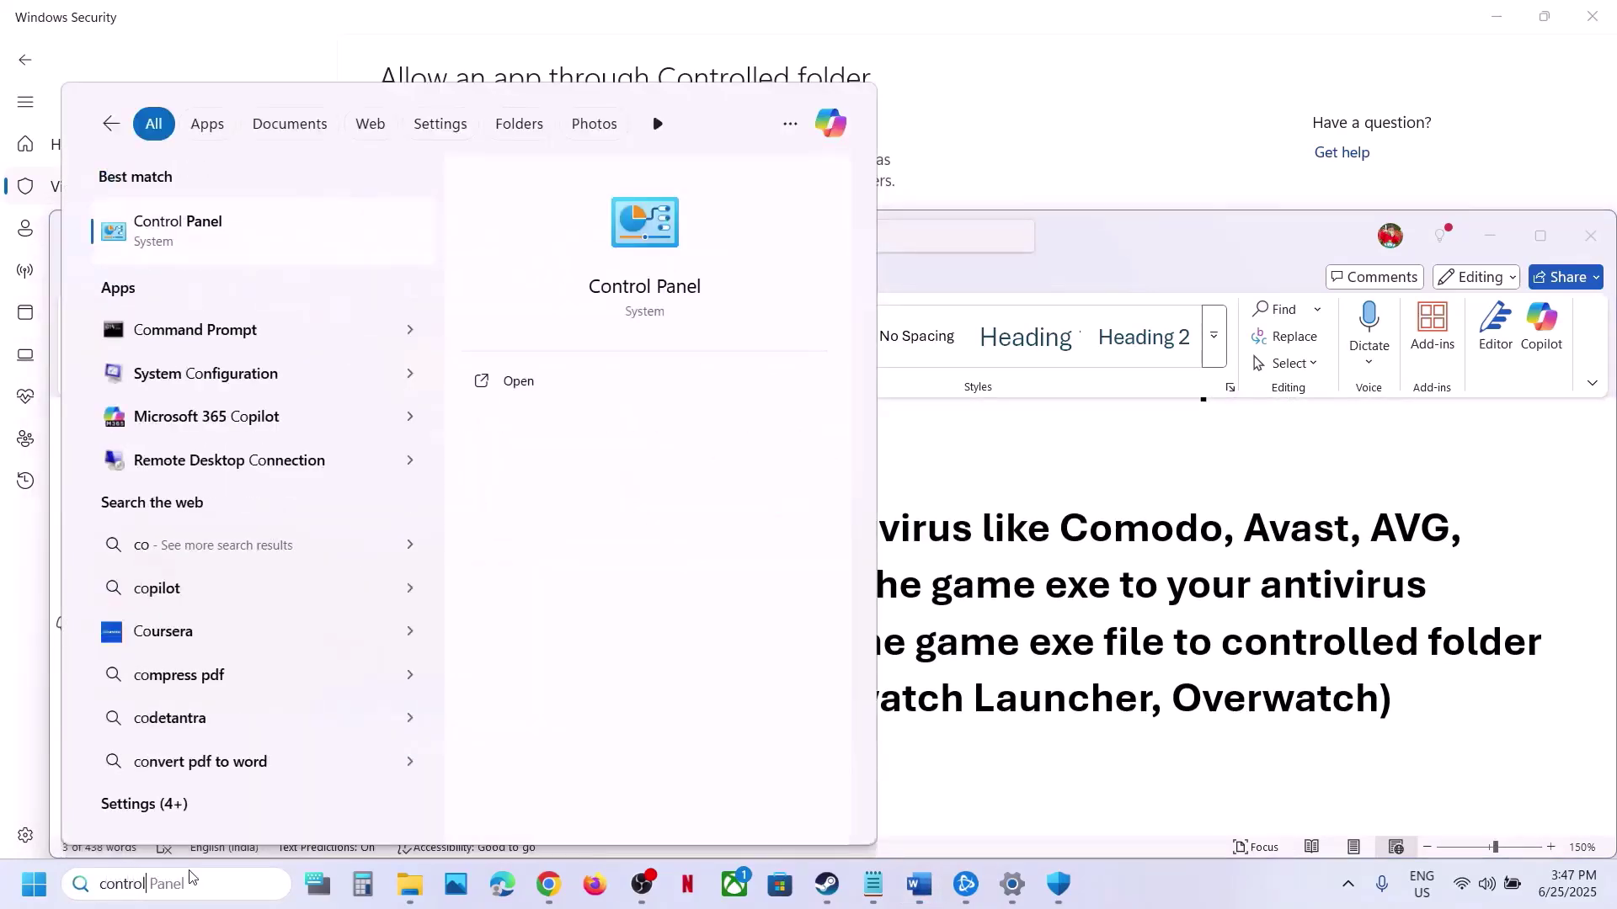
key("Return")
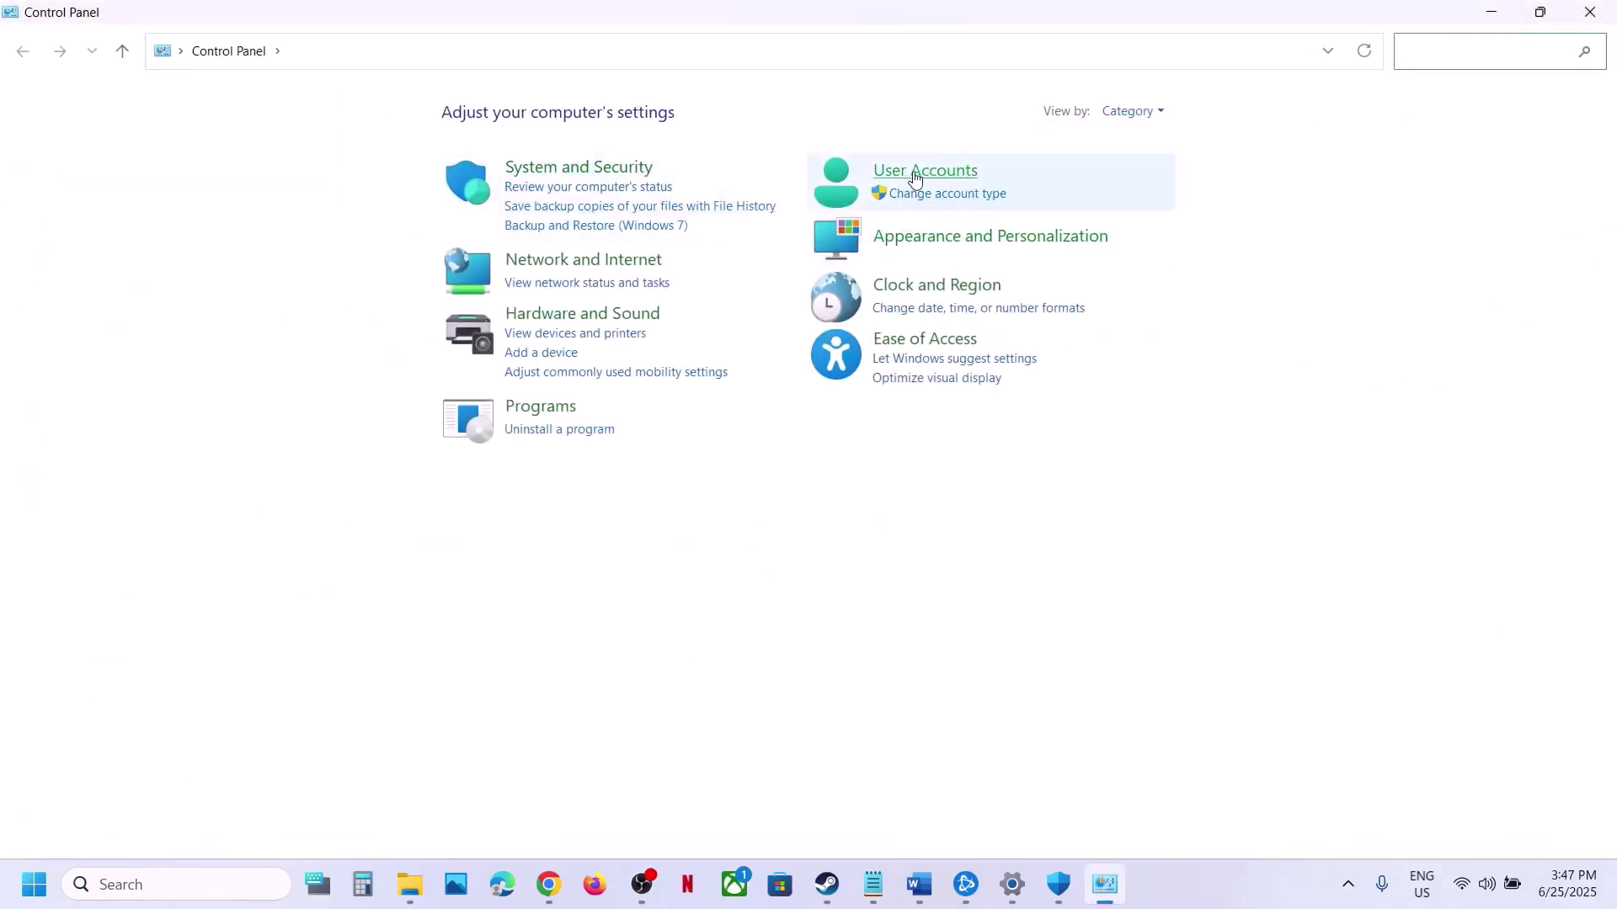
Step: Open the list of apps allowed through Windows Defender Firewall under System and Security, and unlock its settings for changes
left_click(634, 169)
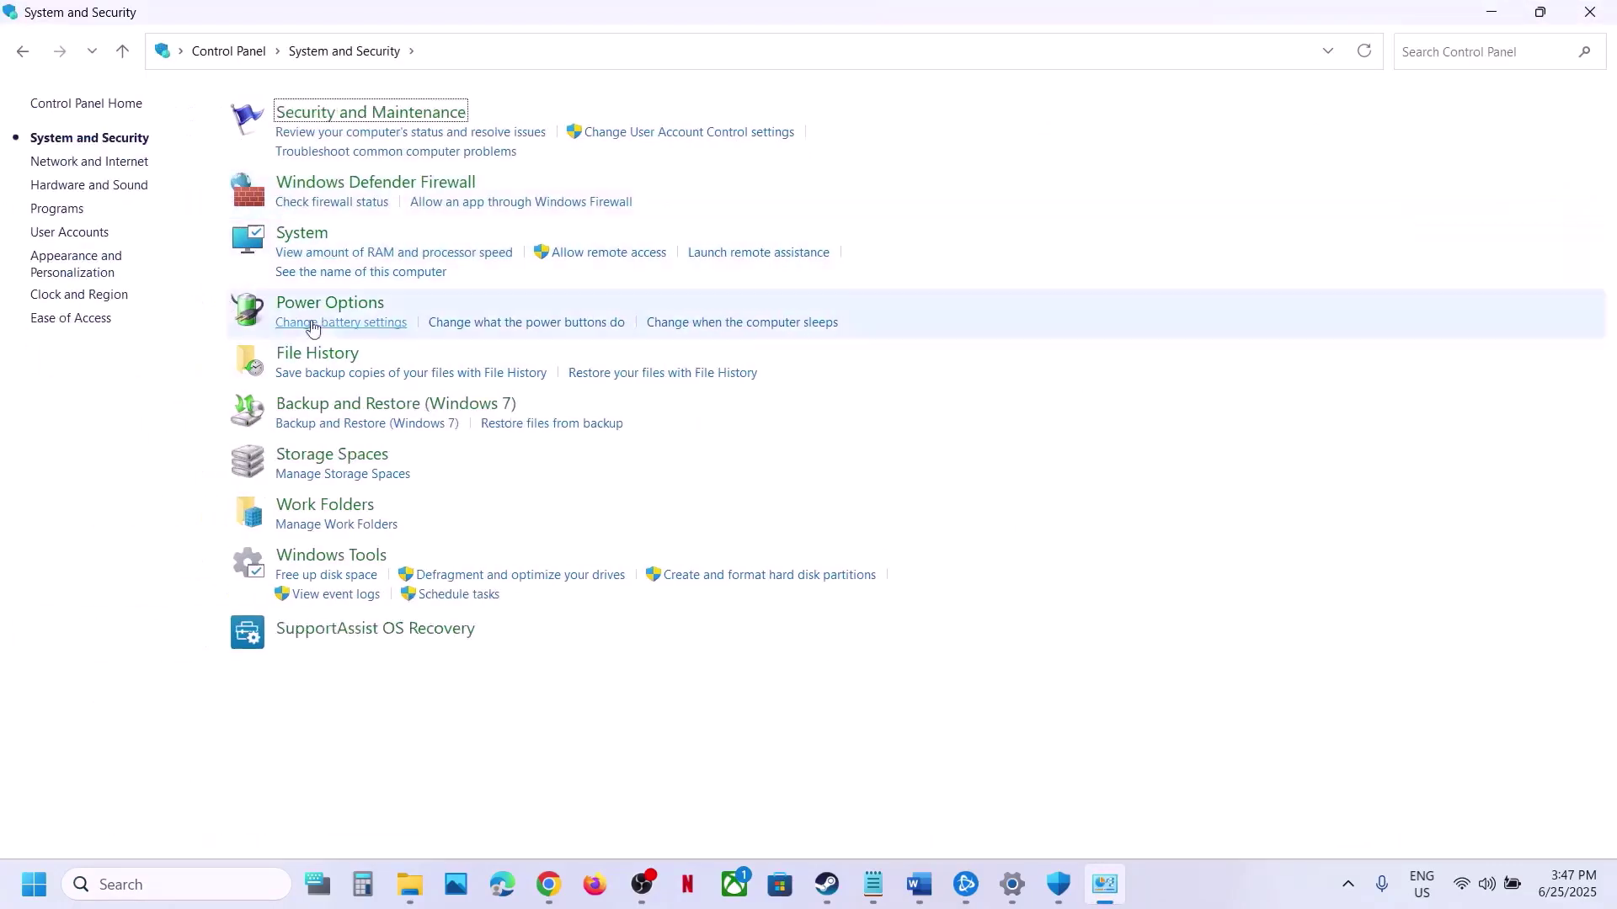
left_click(322, 187)
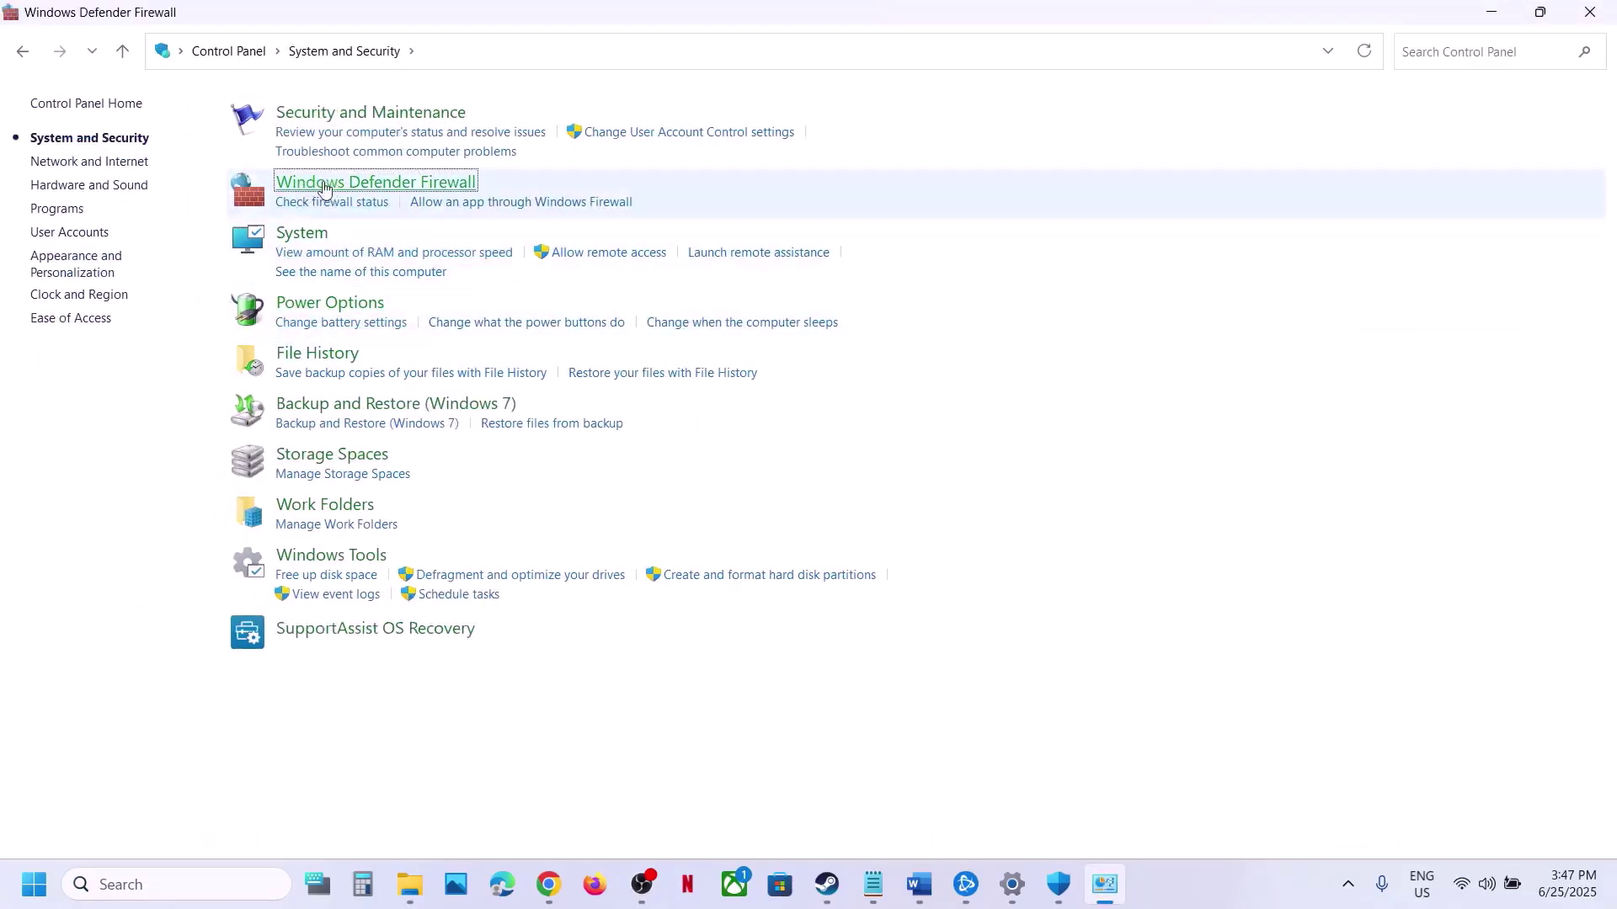
left_click(83, 163)
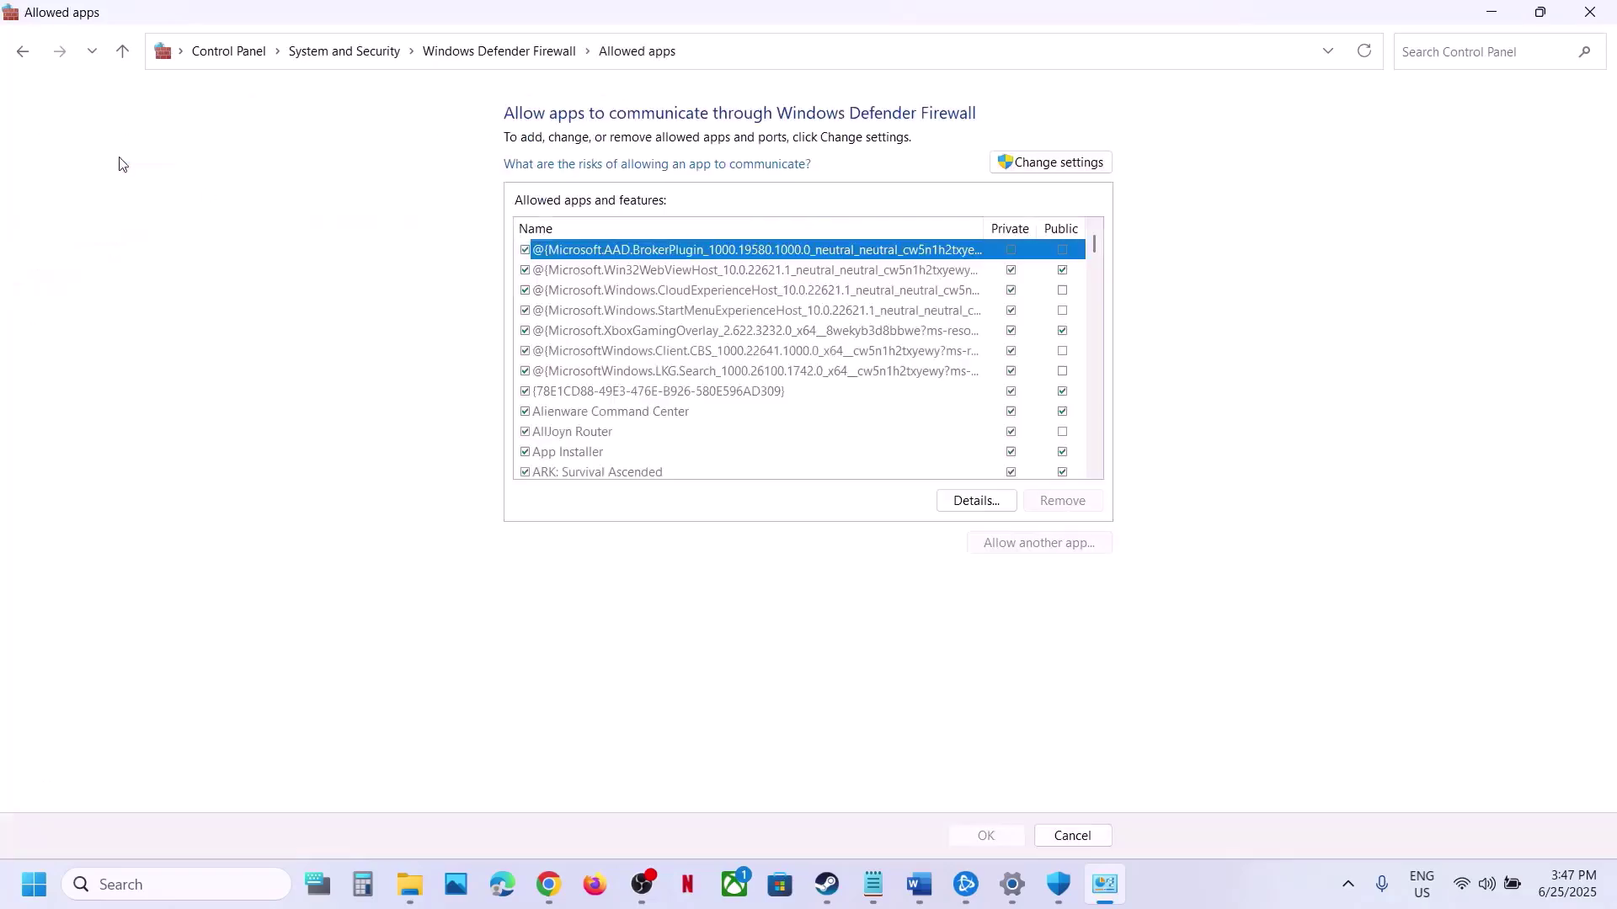
left_click(1017, 168)
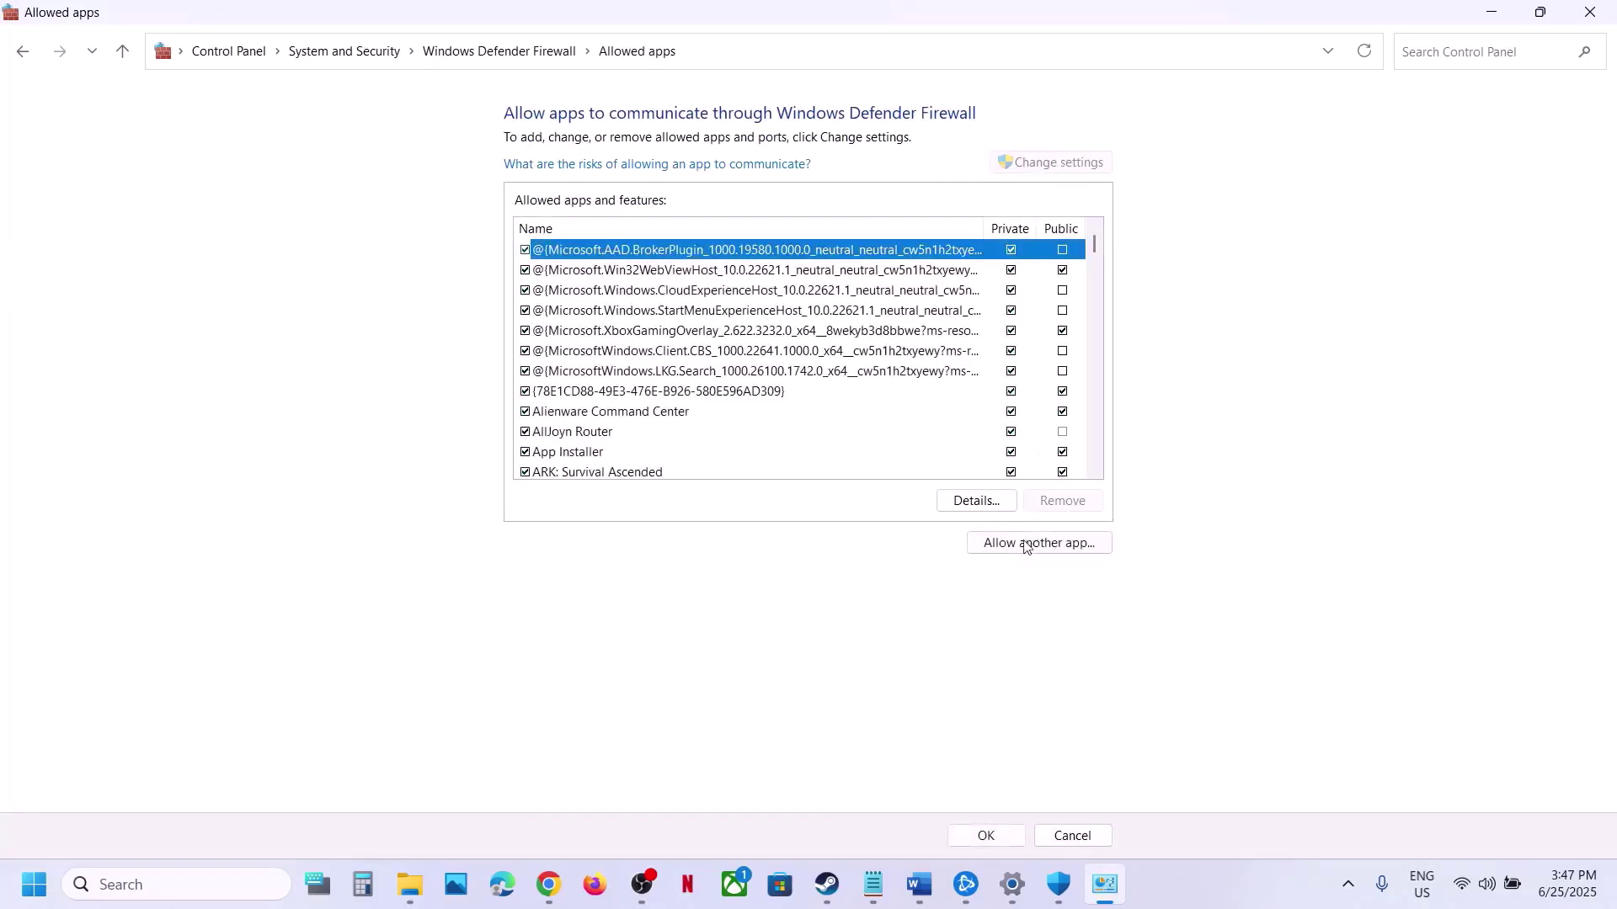
Step: Add Overwatch Launcher from C:\Program Files (x86)\Overwatch as an app allowed through Windows Defender Firewall
left_click(1021, 544)
left_click(952, 541)
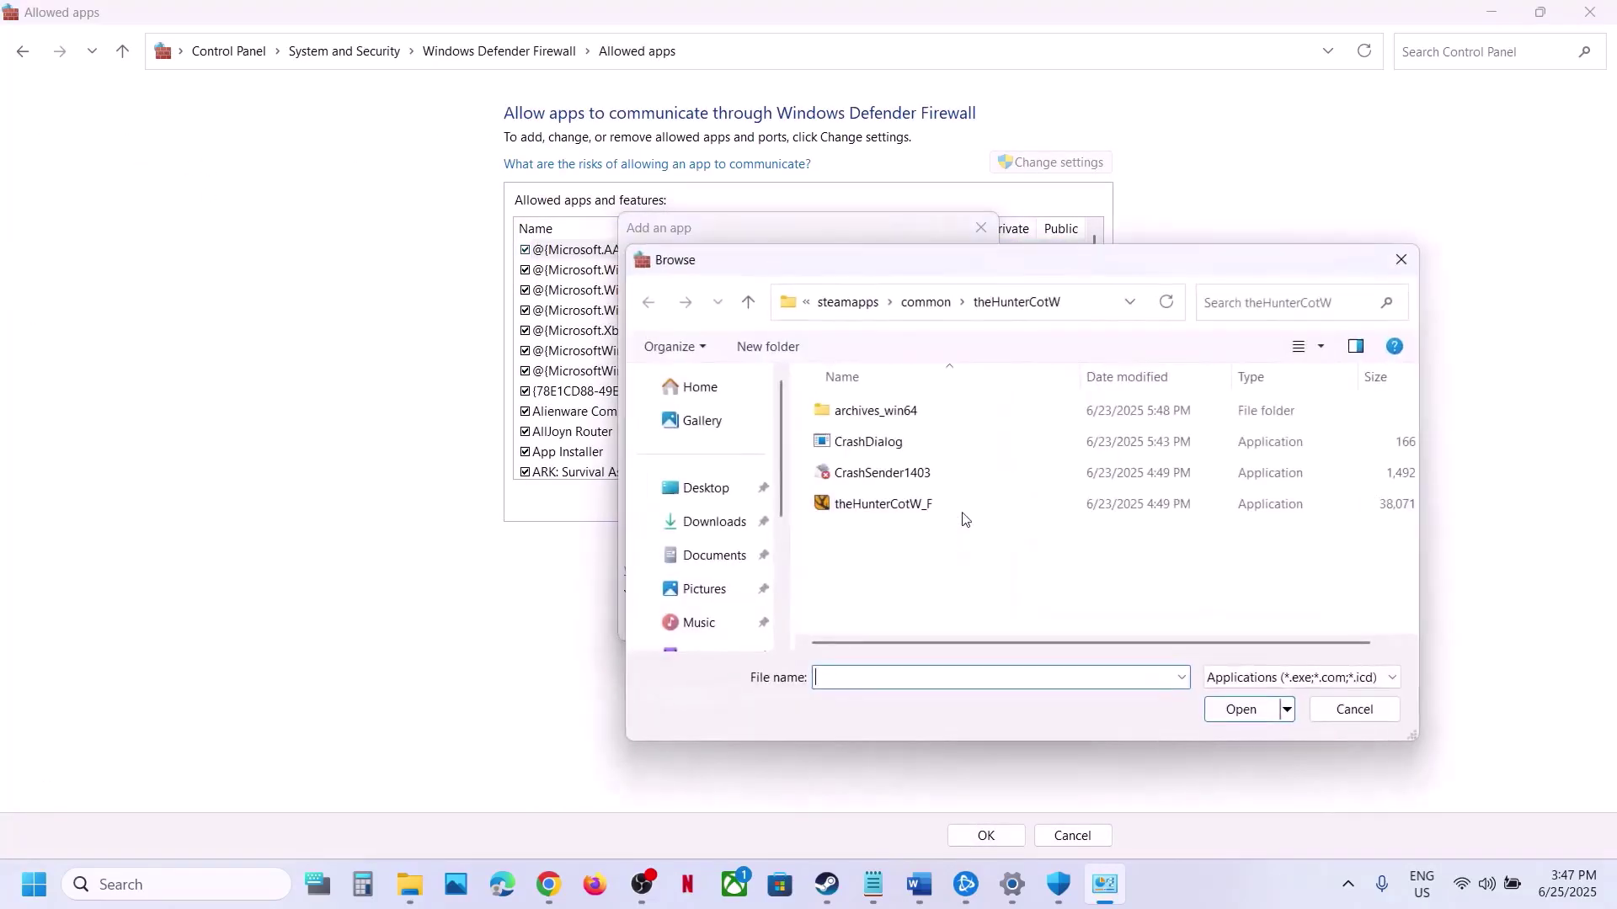
scroll(731, 522, "down", 3)
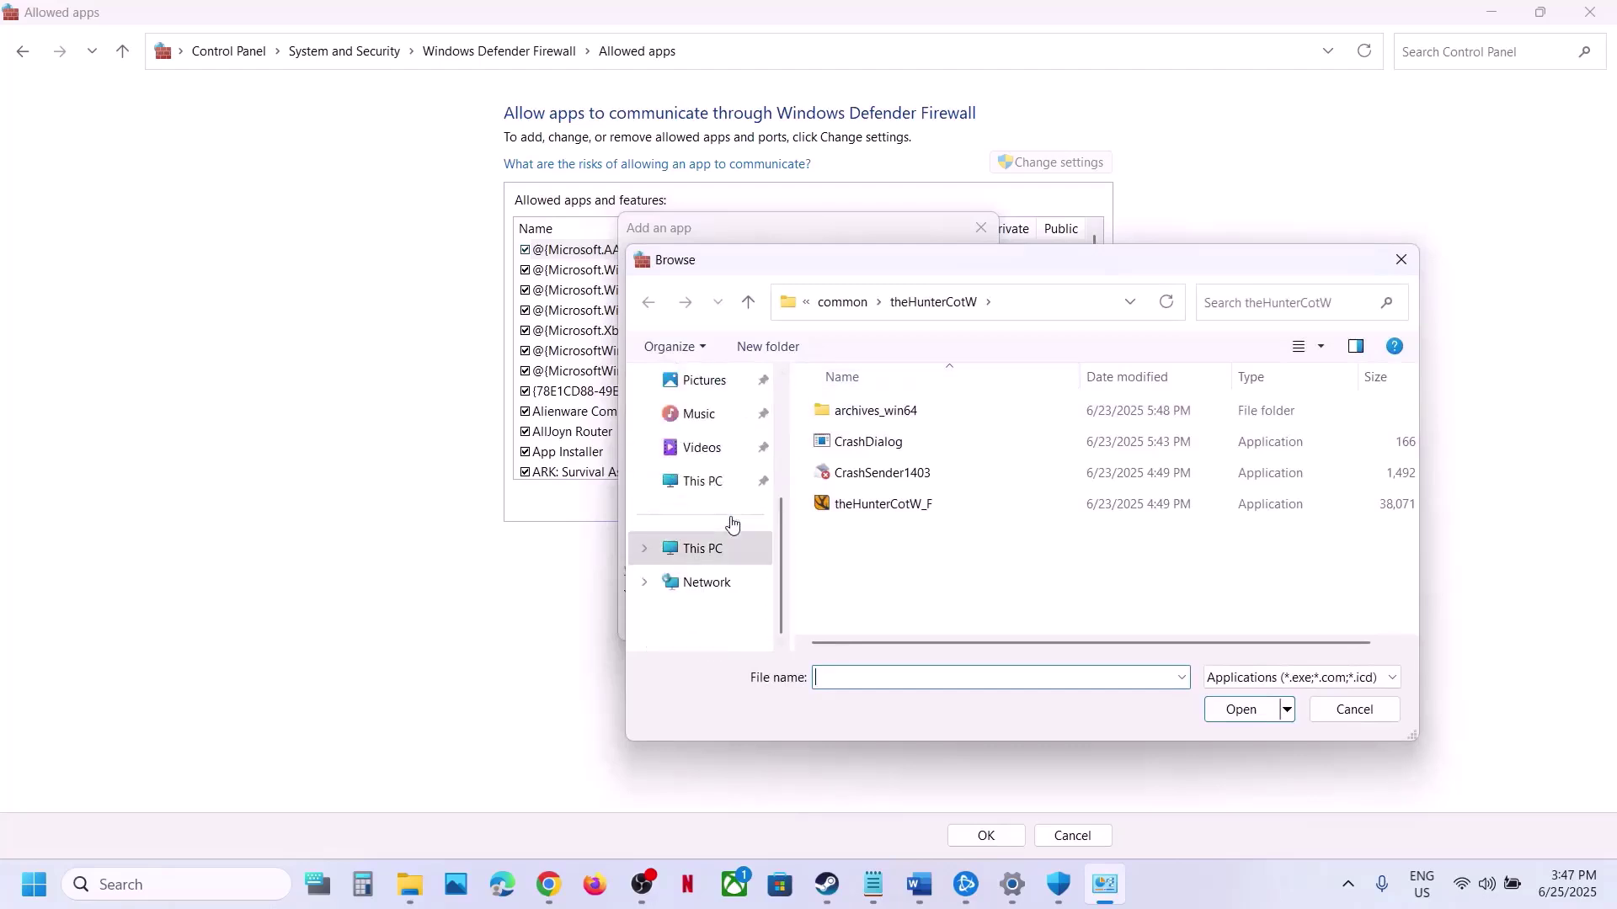
left_click(703, 548)
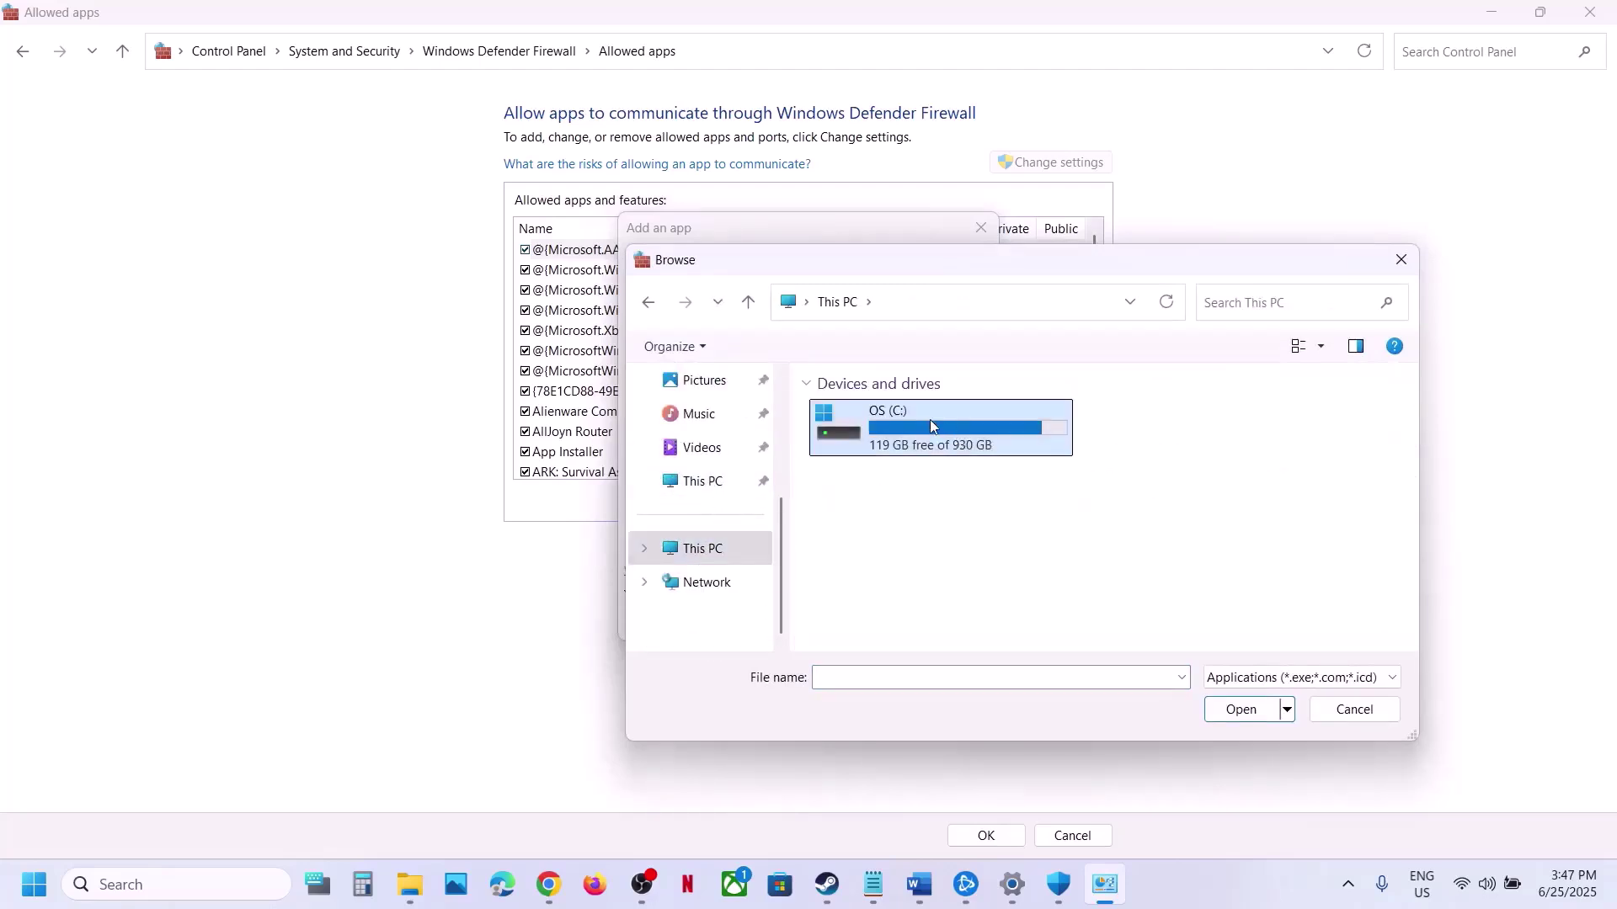
double_click(930, 419)
scroll(901, 564, "down", 2)
double_click(918, 548)
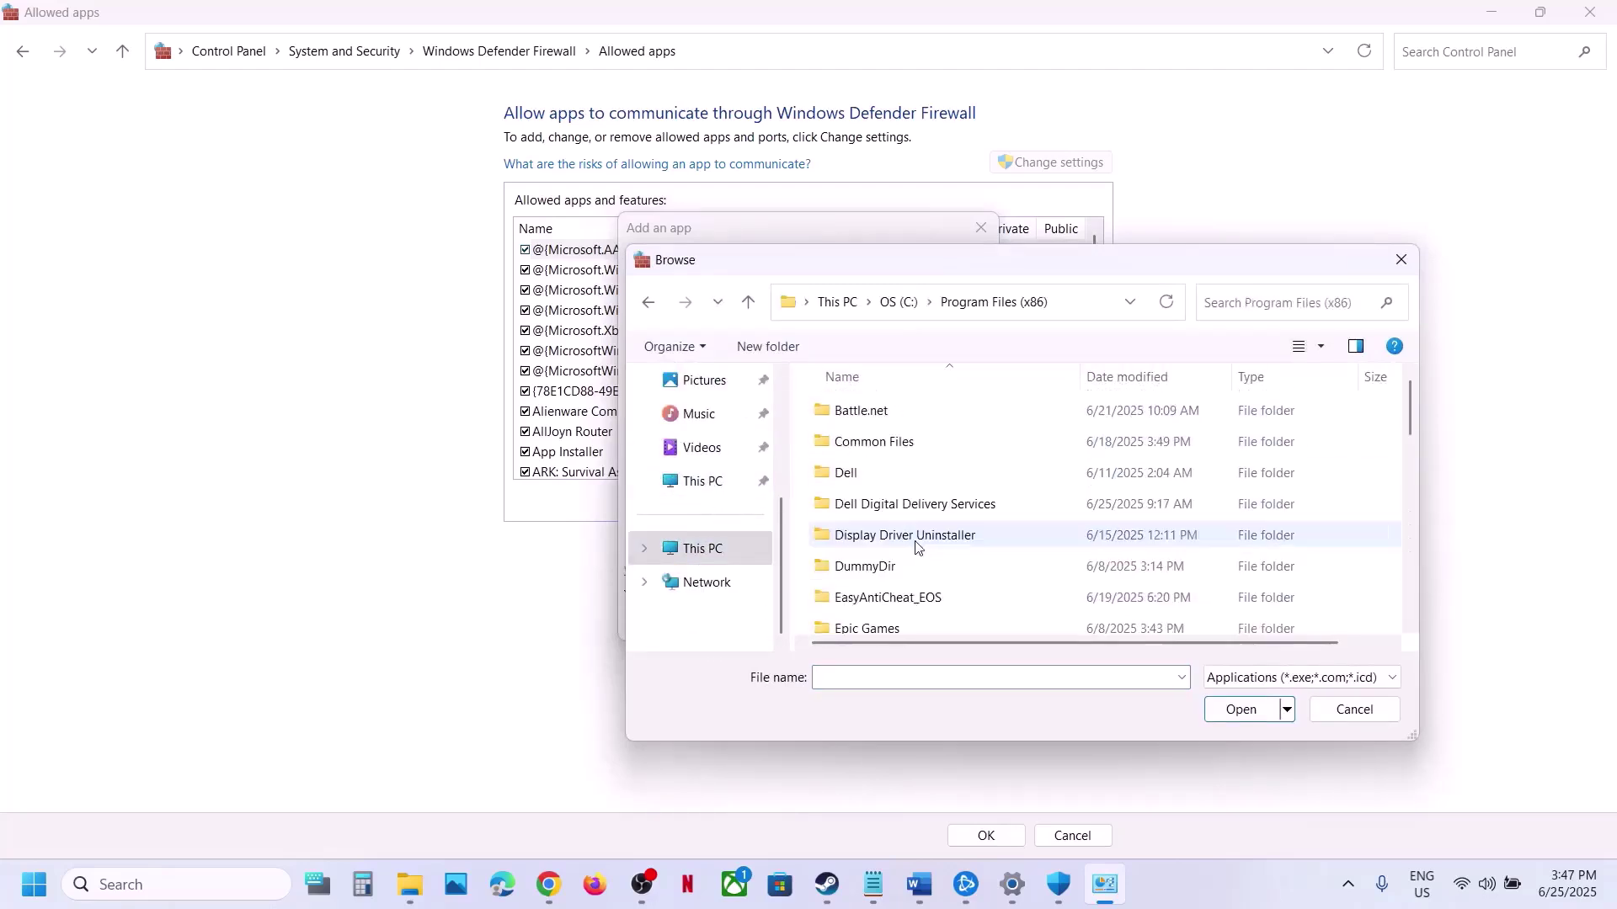
key("o")
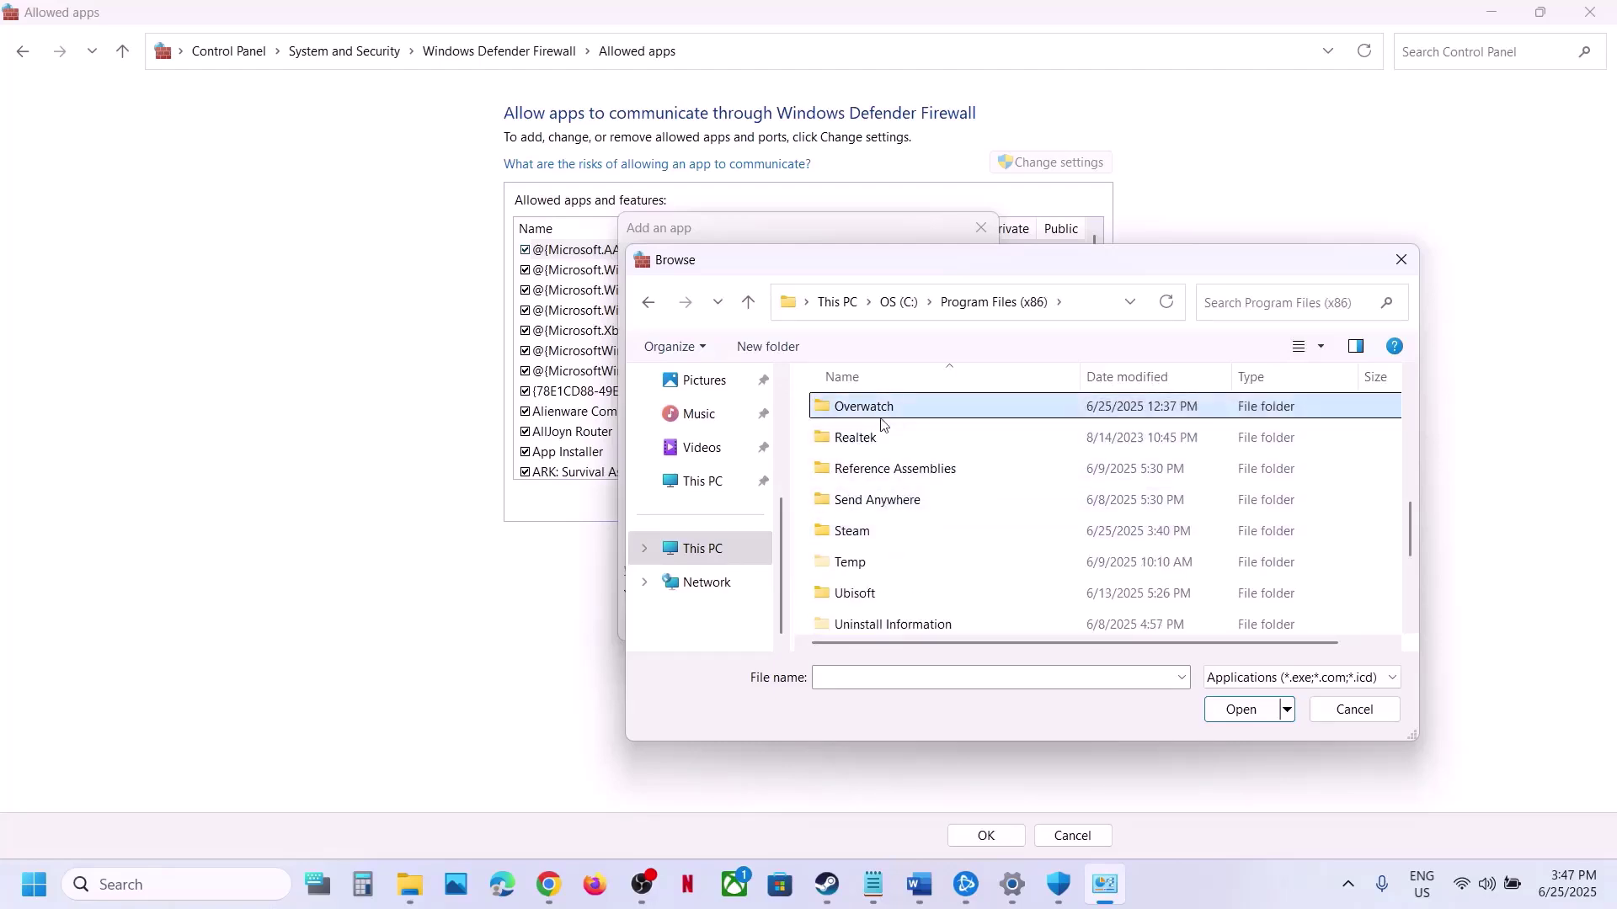
double_click(880, 419)
left_click(884, 503)
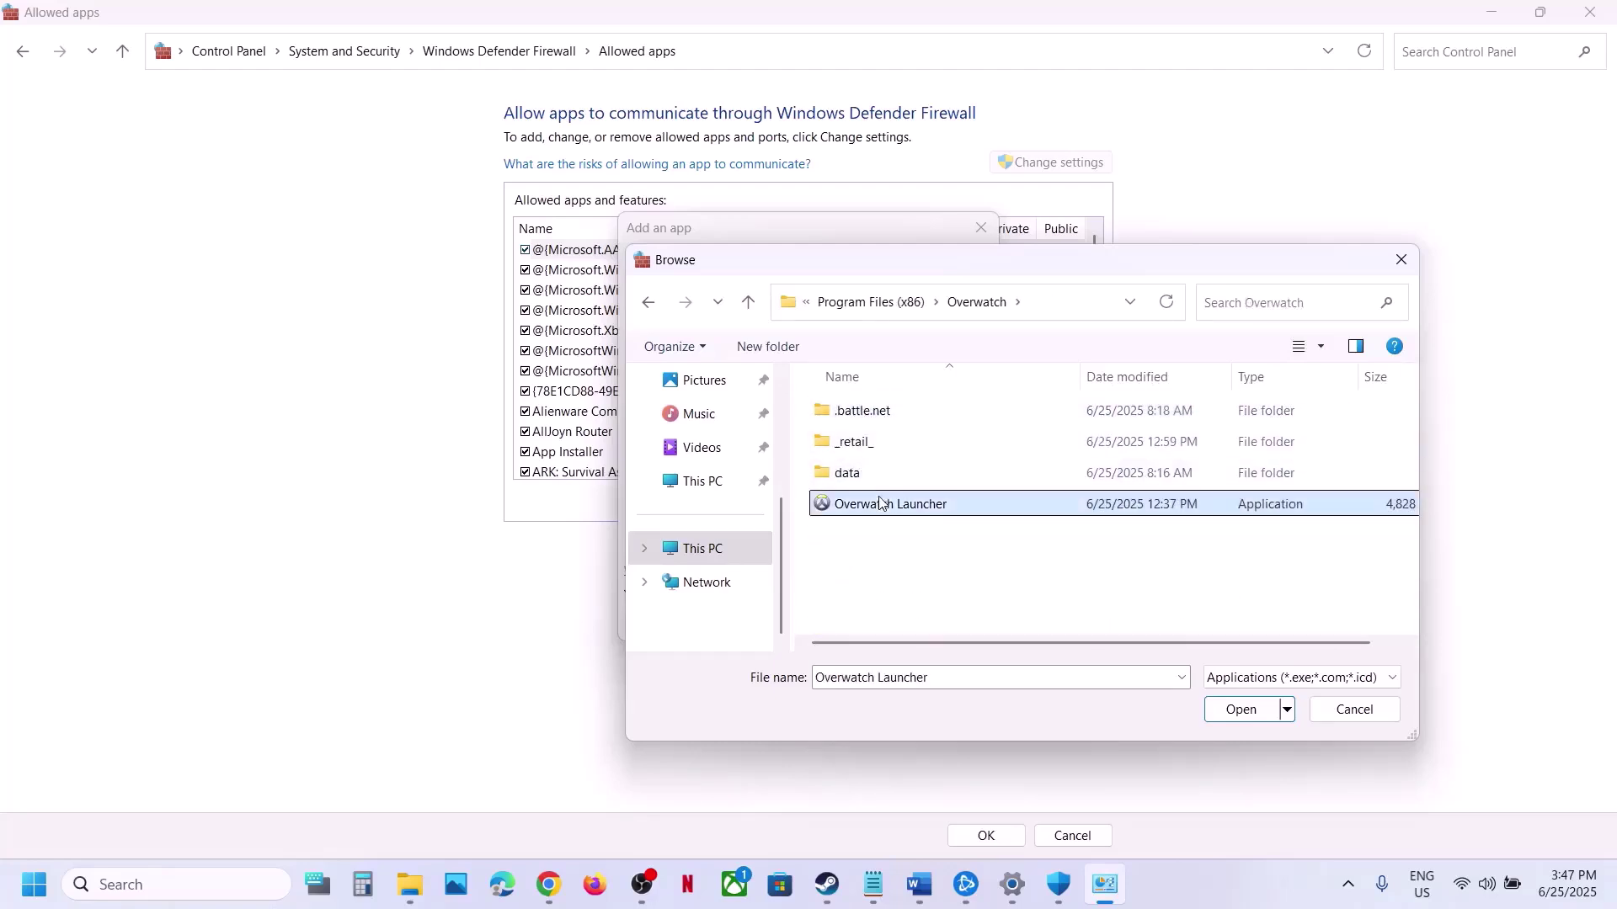
left_click(1240, 710)
left_click(891, 624)
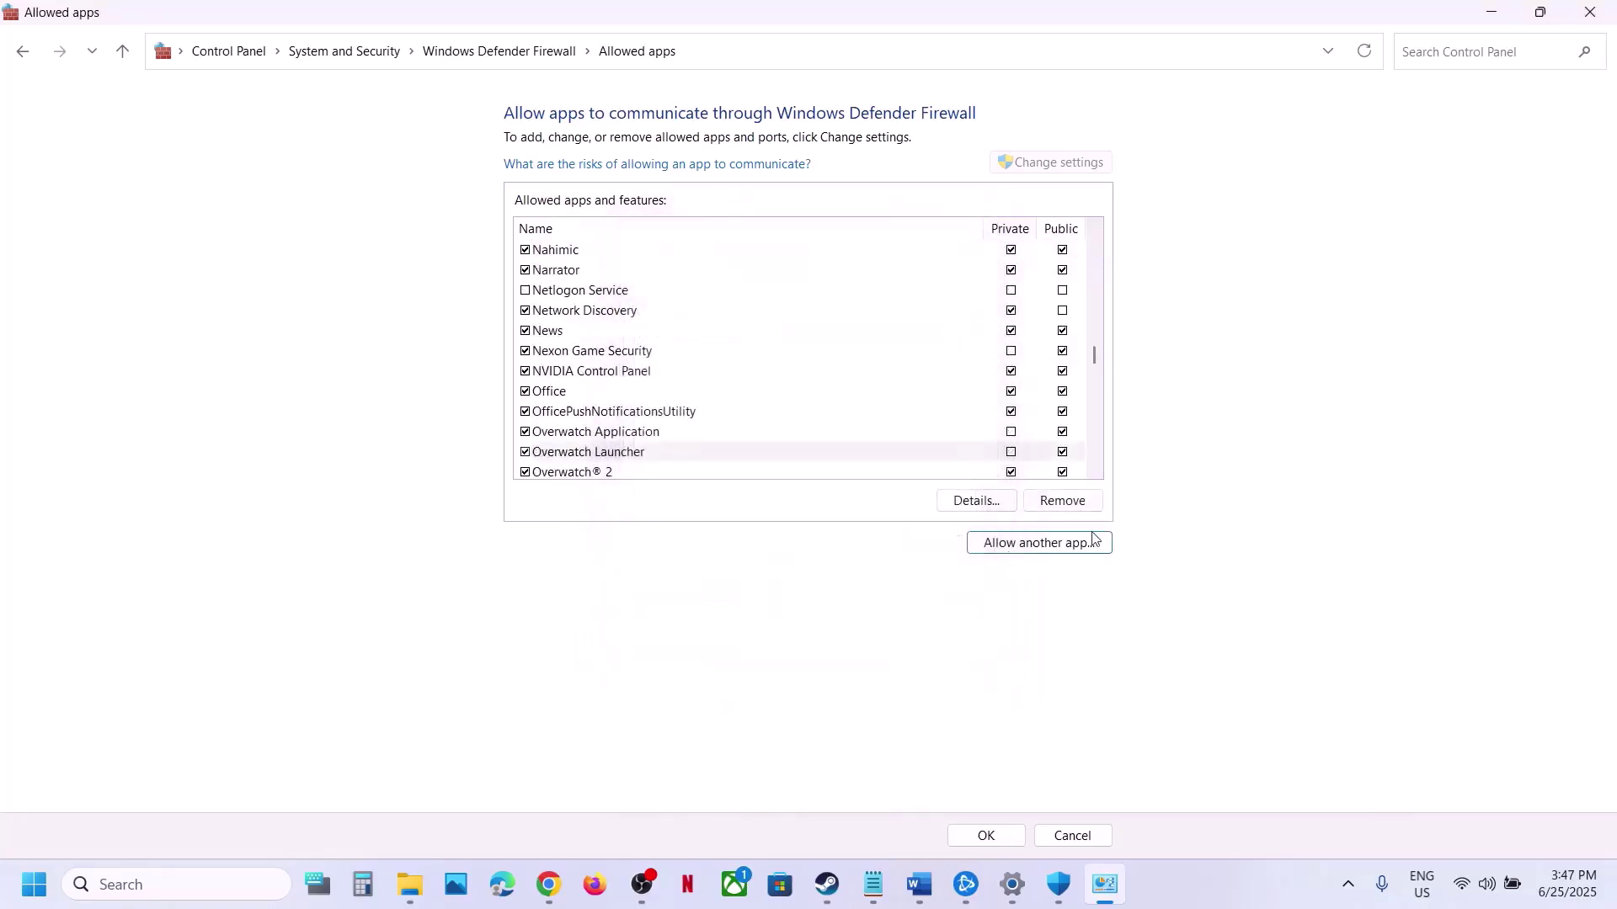
Step: Try to add the Overwatch application from the _retail_ folder to the firewall's allowed apps
left_click(1074, 548)
left_click(950, 540)
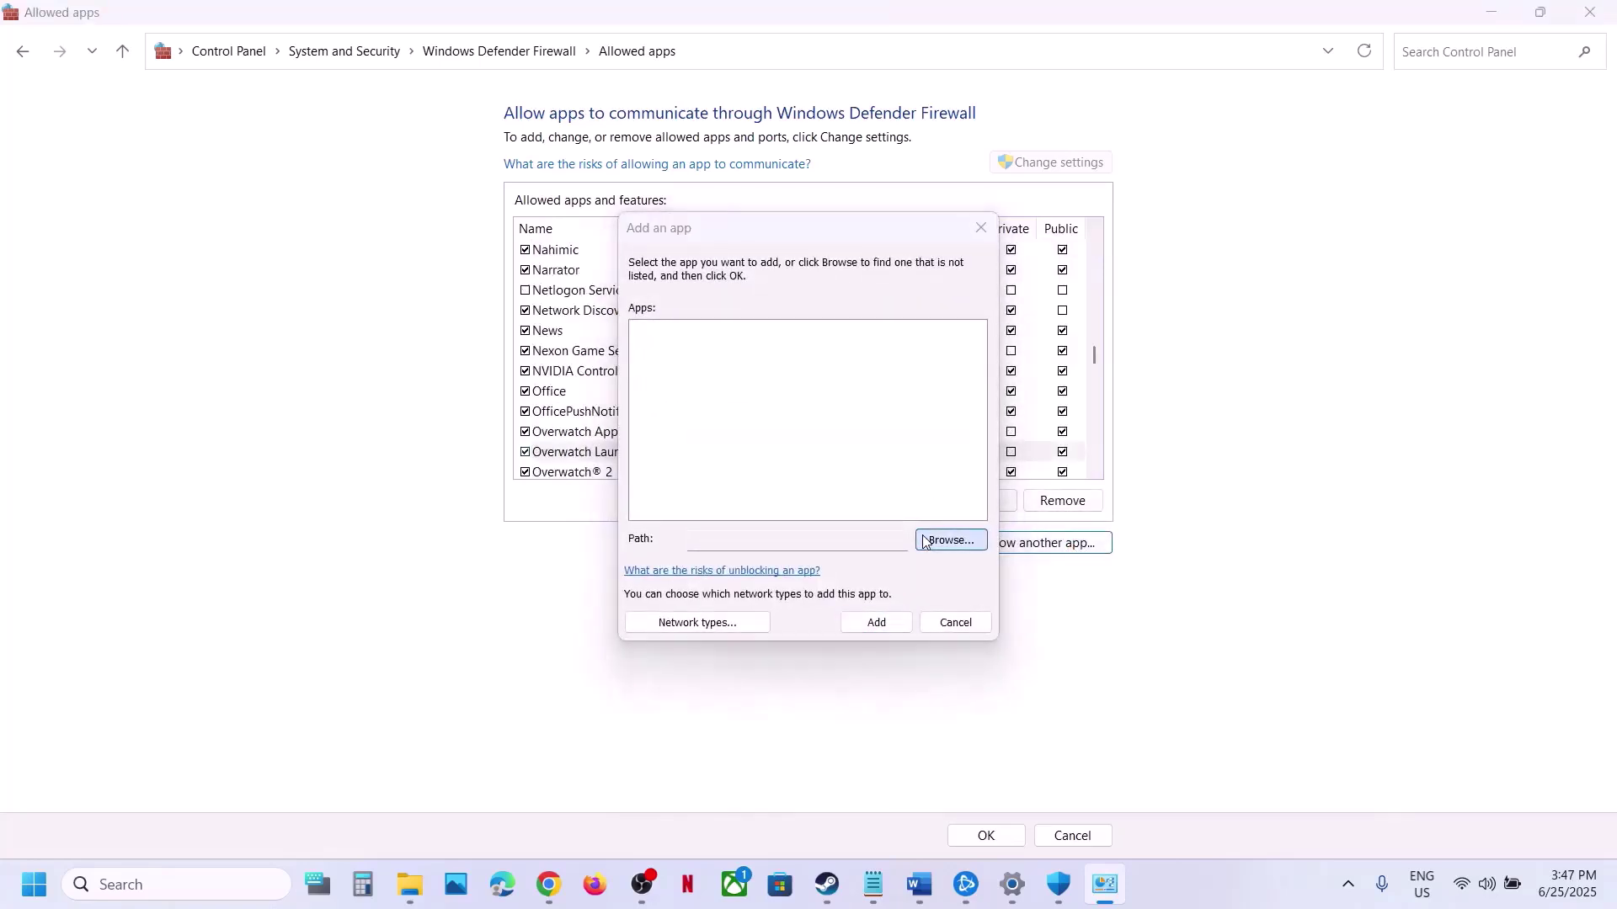
double_click(853, 442)
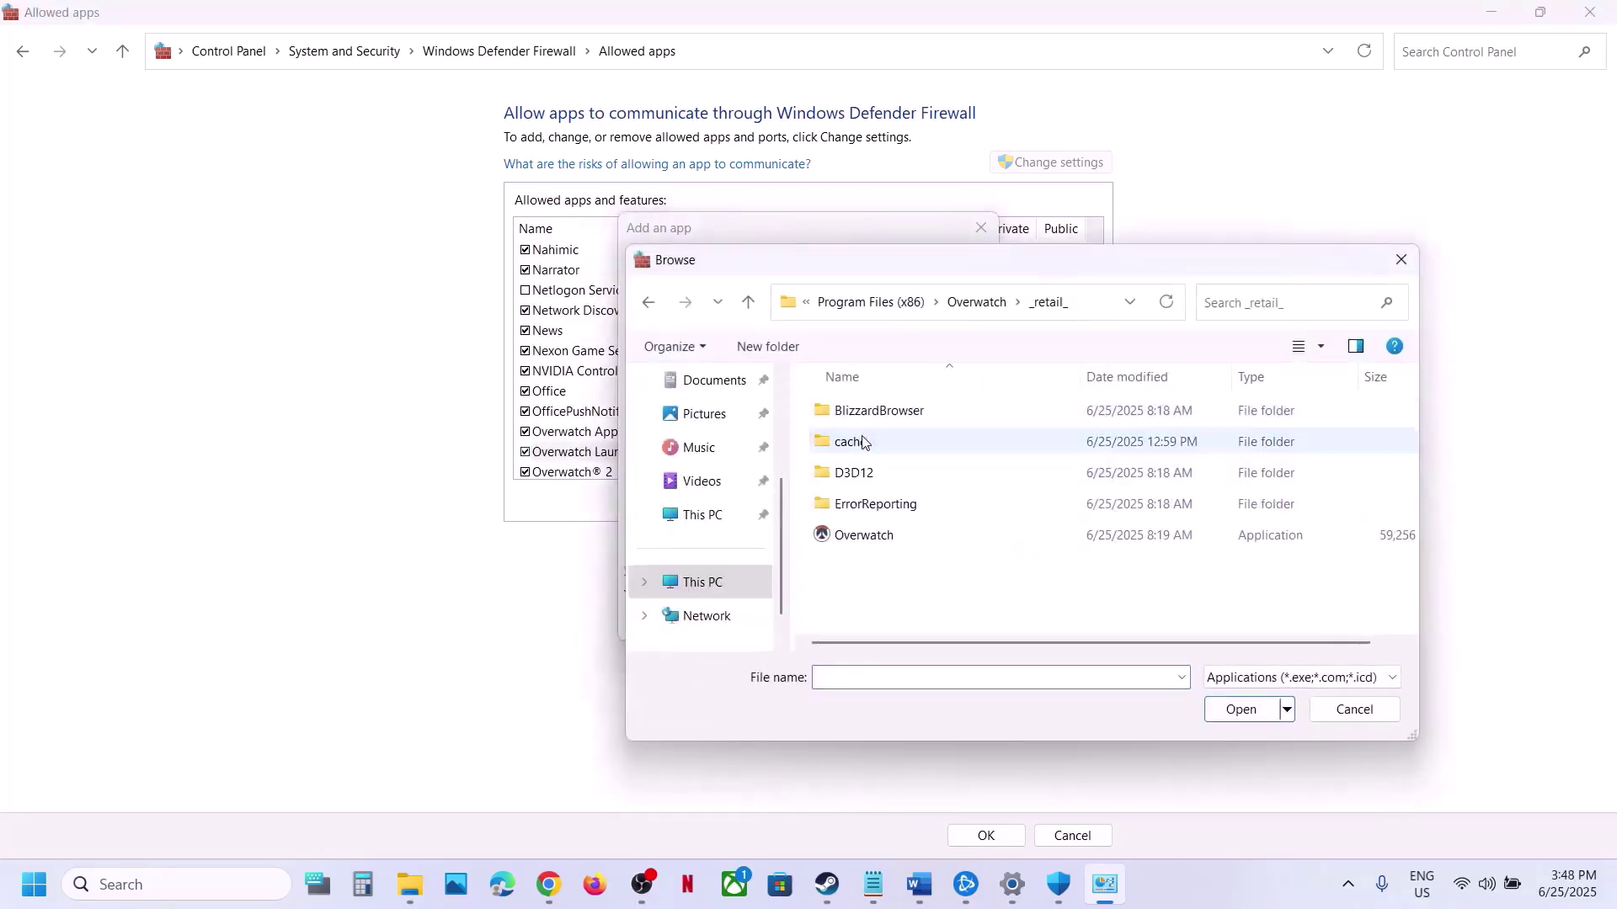
left_click(868, 536)
left_click(1210, 708)
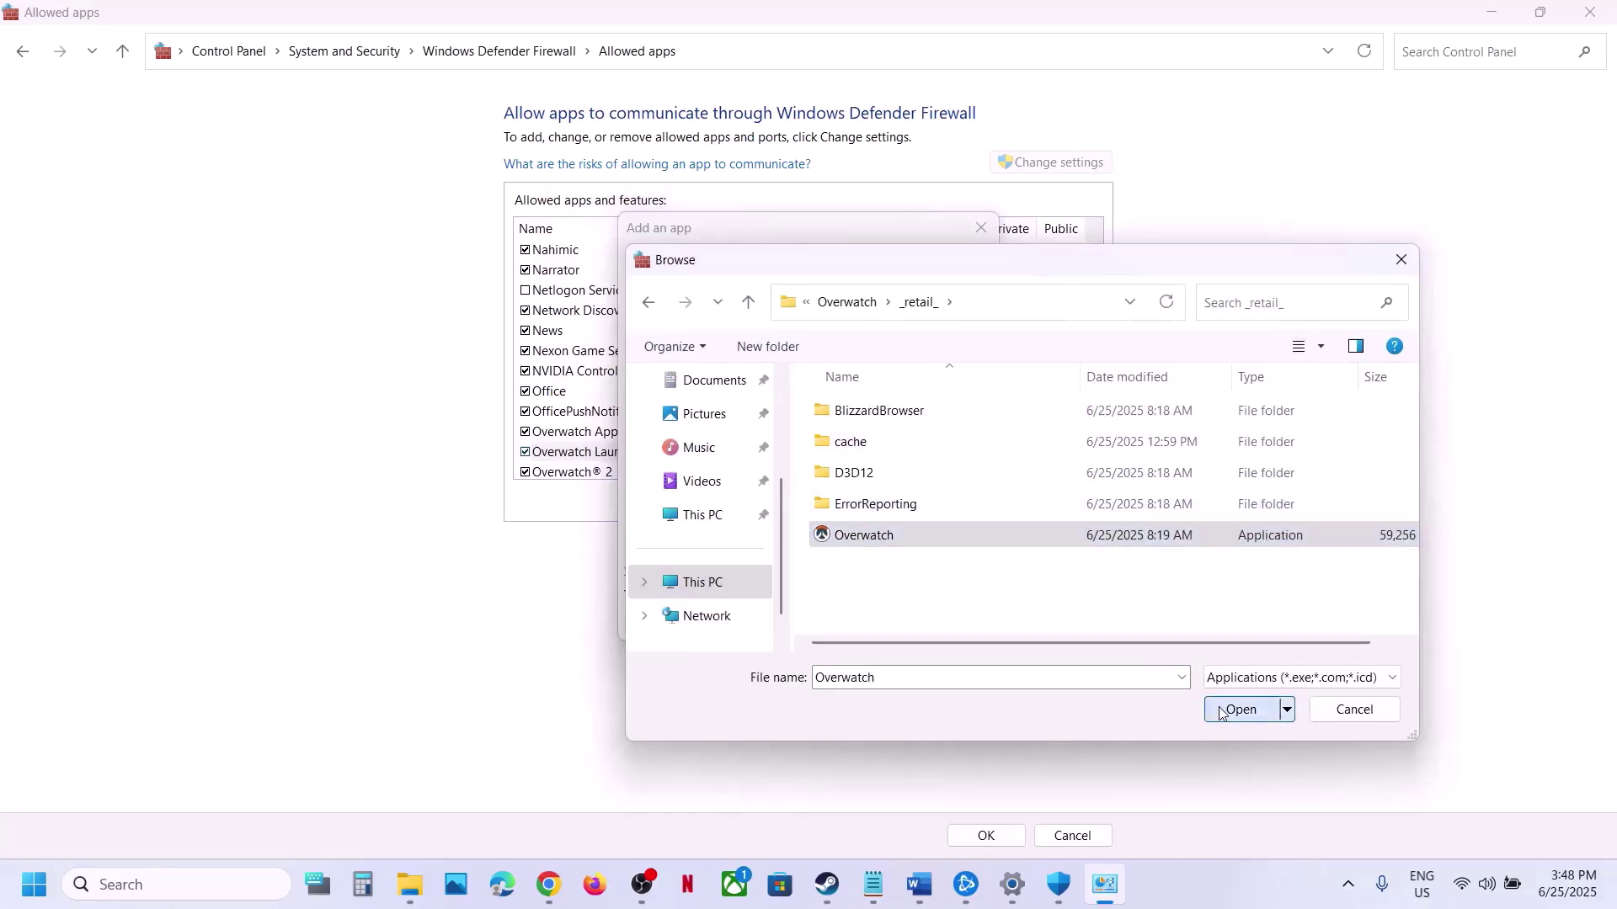
left_click(884, 630)
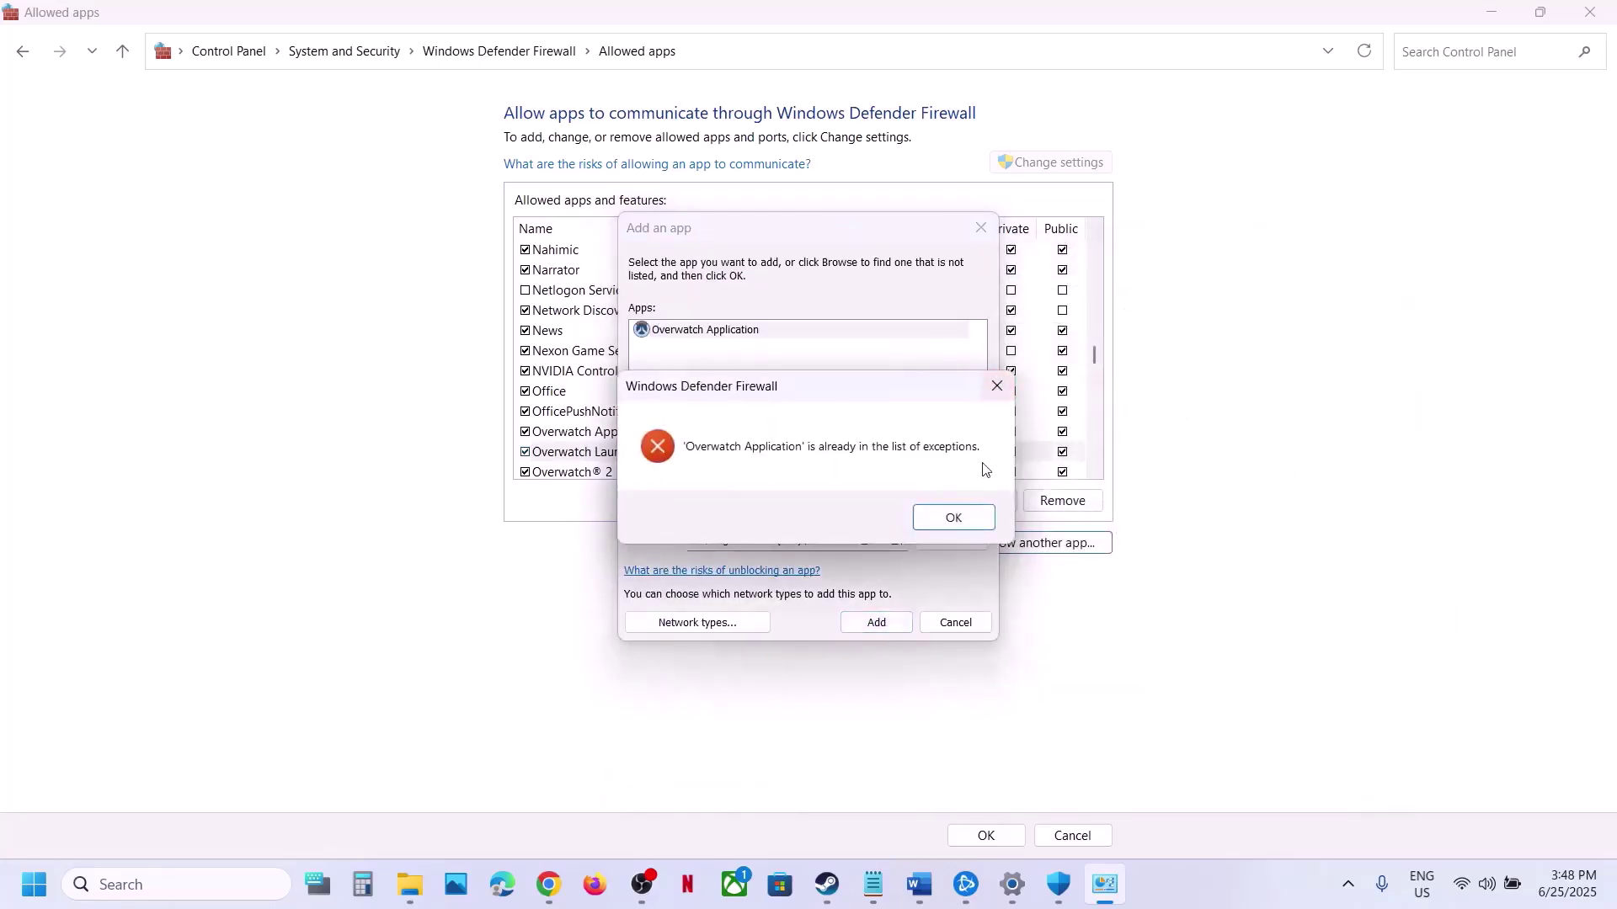
left_click(959, 515)
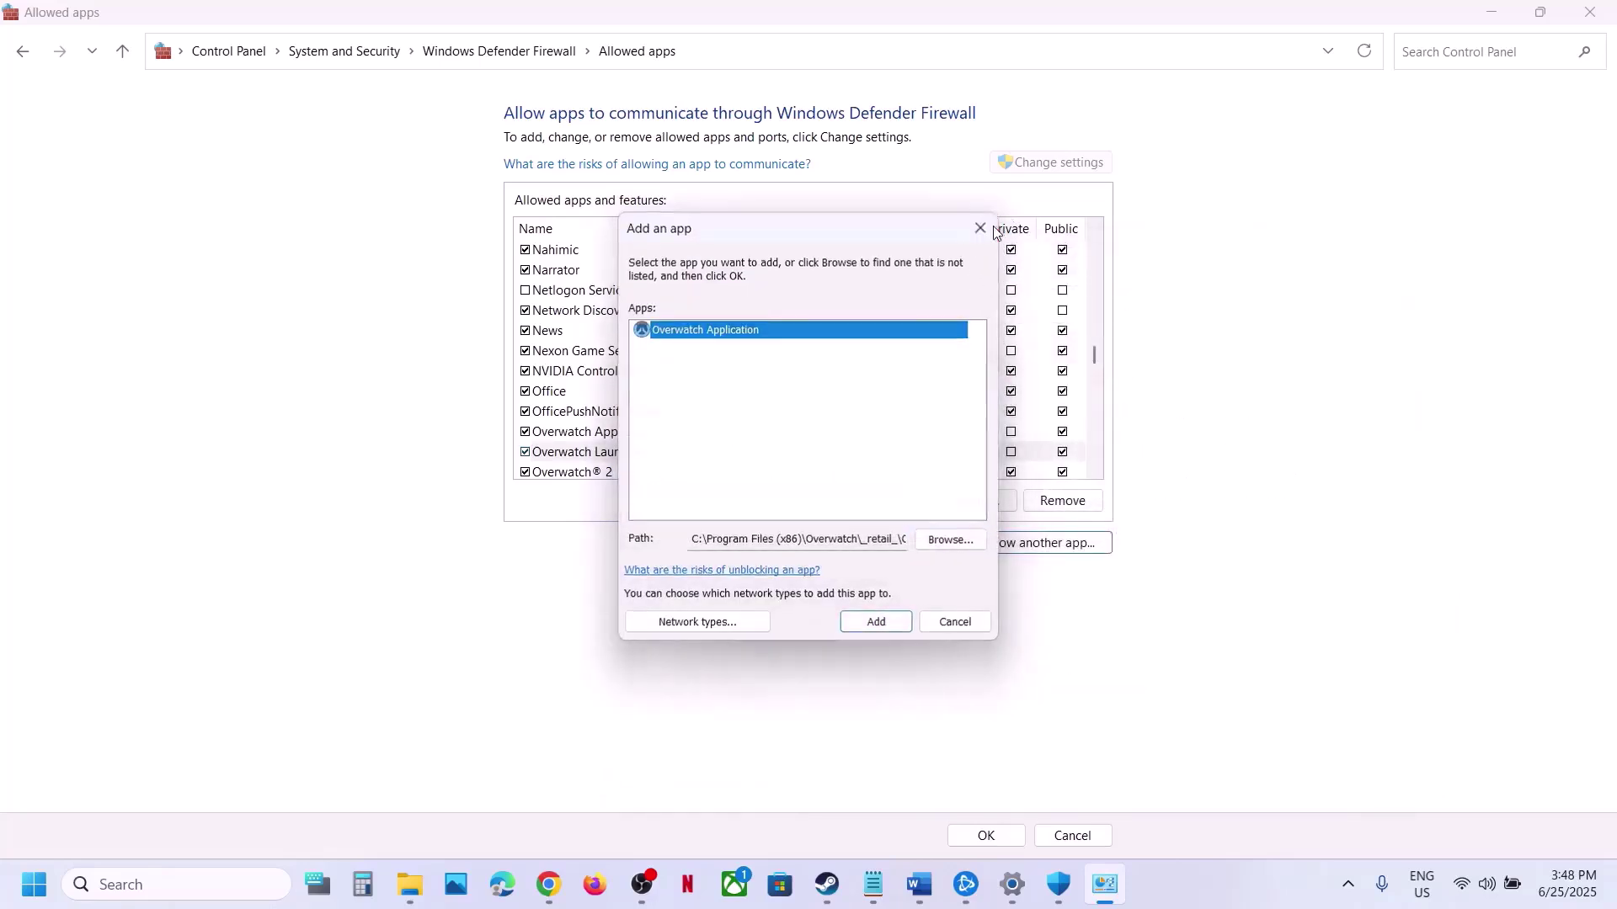
left_click(993, 225)
Step: Close the firewall's allowed apps window and read Steps 7 and 8 of the Word notes on Razer Synapse and GPU scheduling
left_click(633, 476)
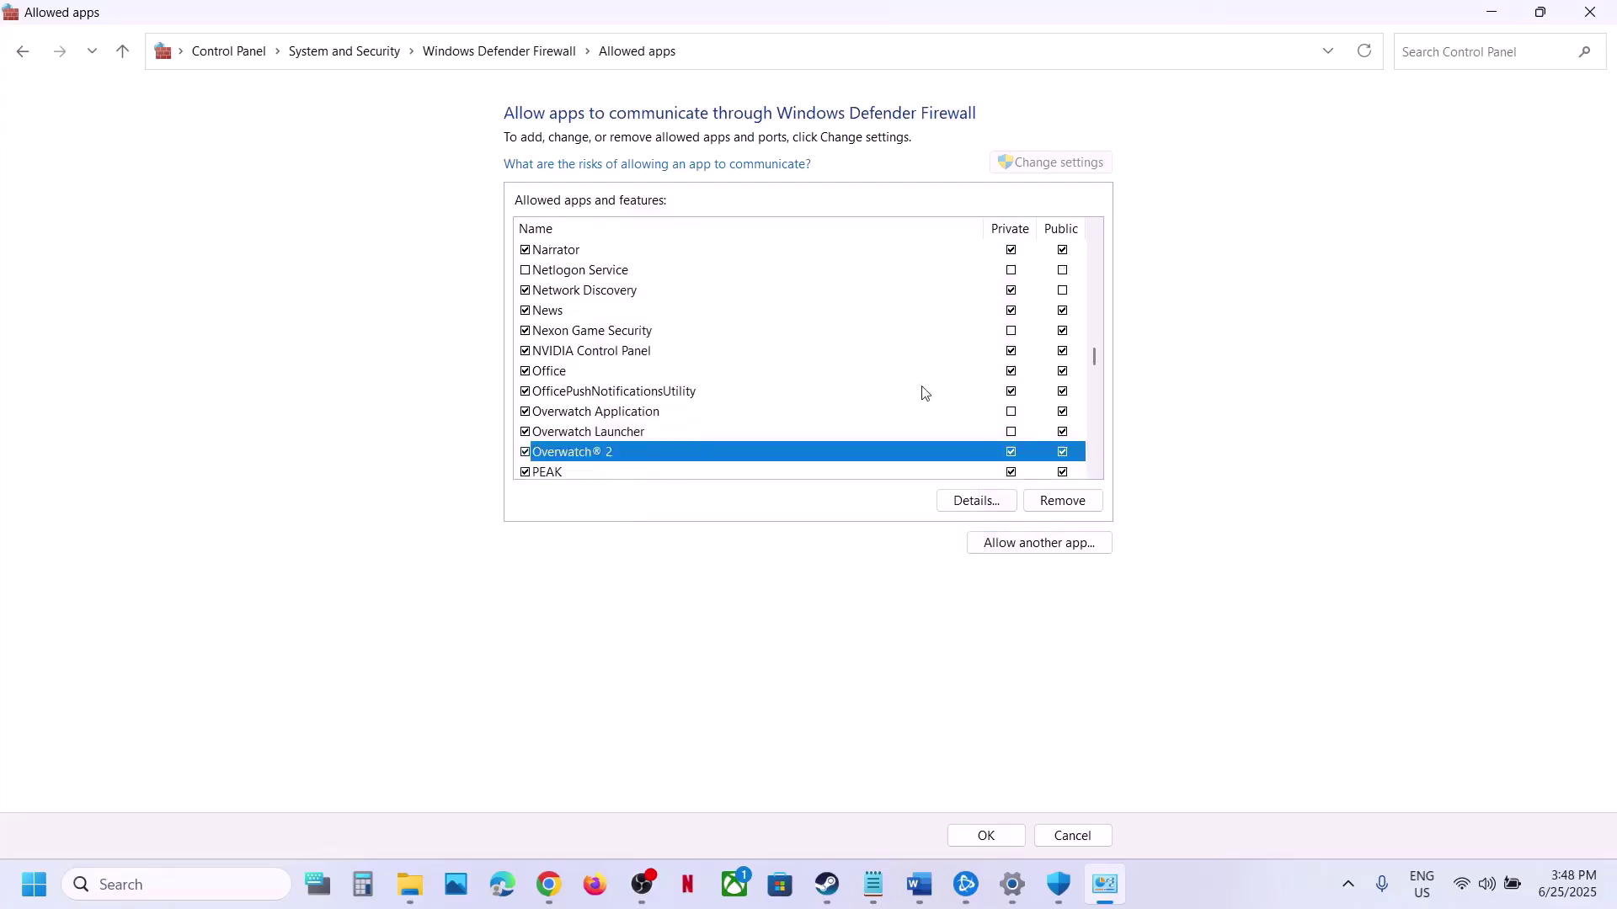
left_click(1590, 14)
scroll(840, 617, "down", 3)
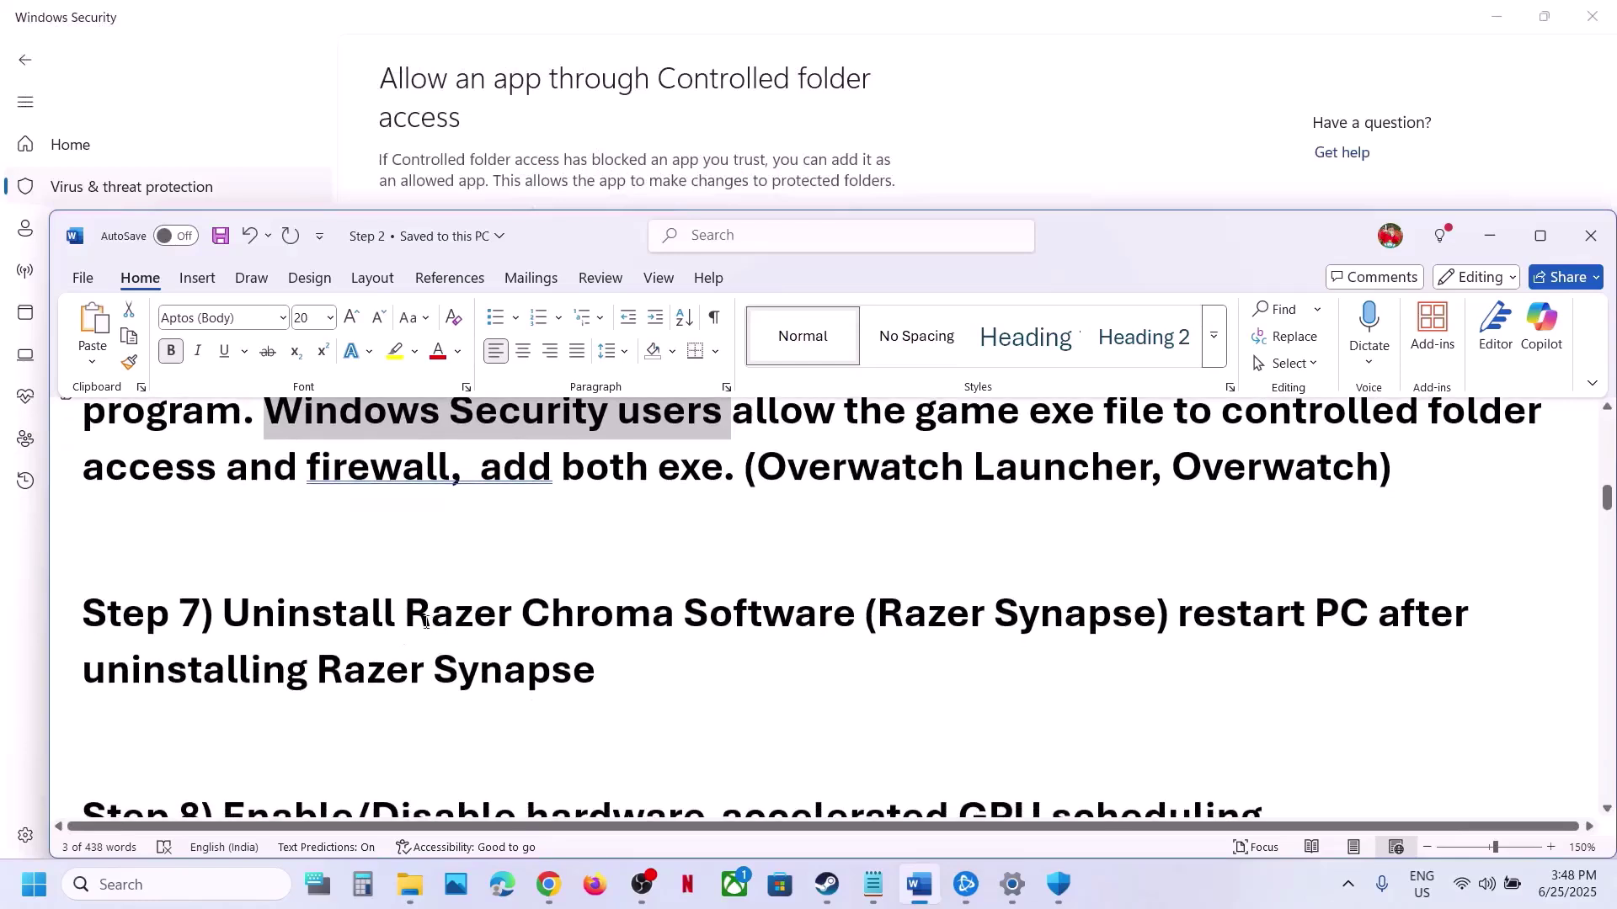
left_click_drag(424, 620, 1021, 616)
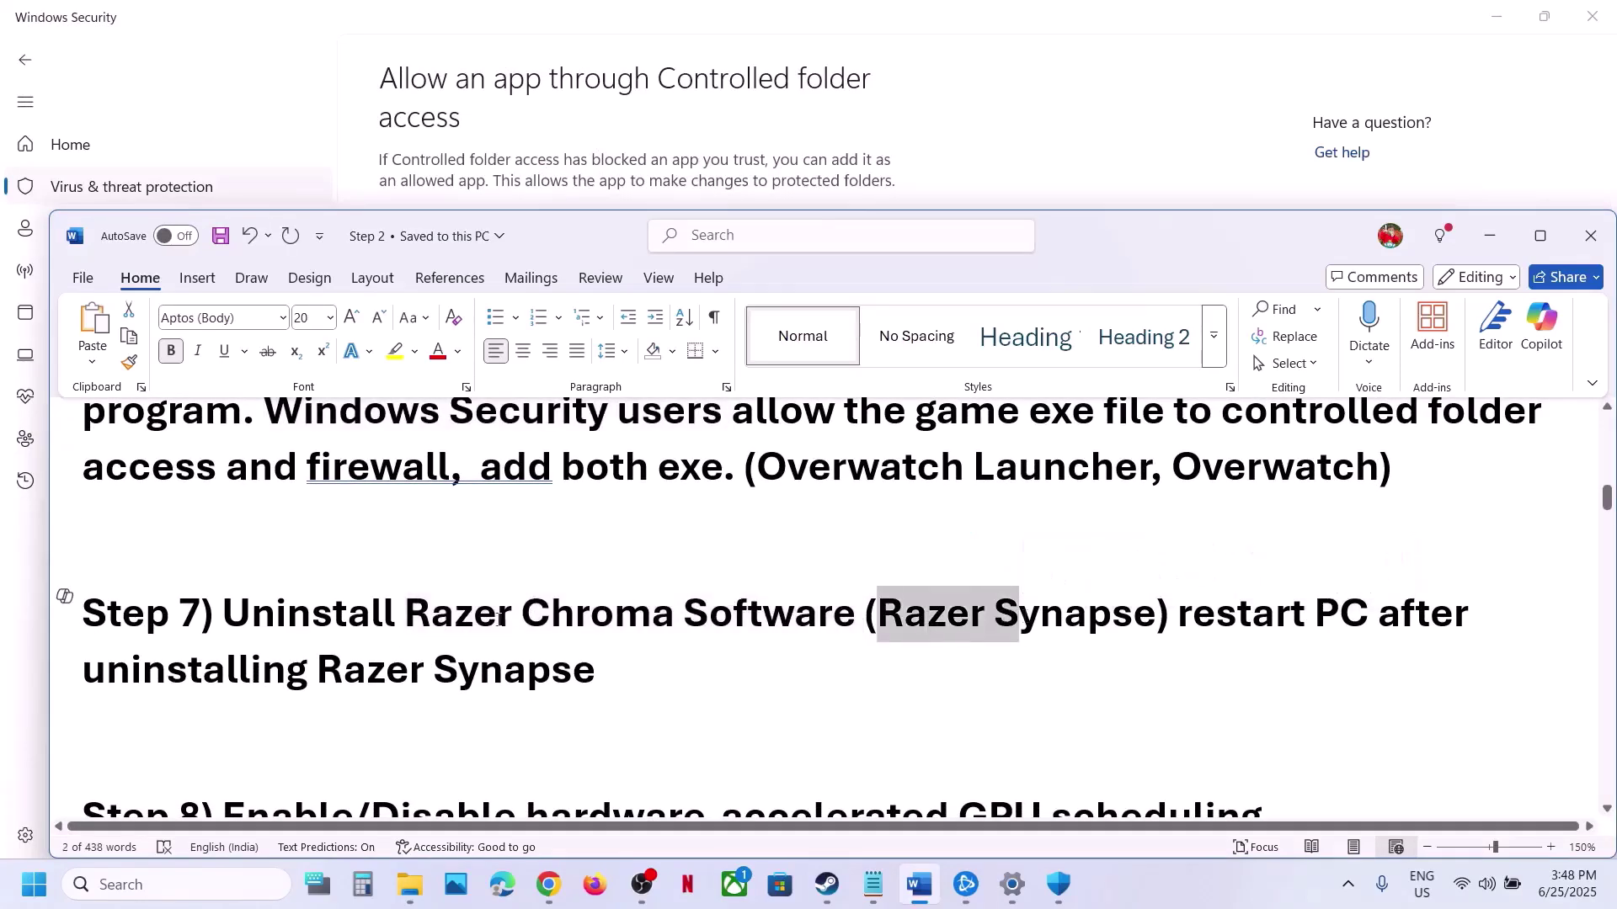
left_click_drag(486, 626, 899, 617)
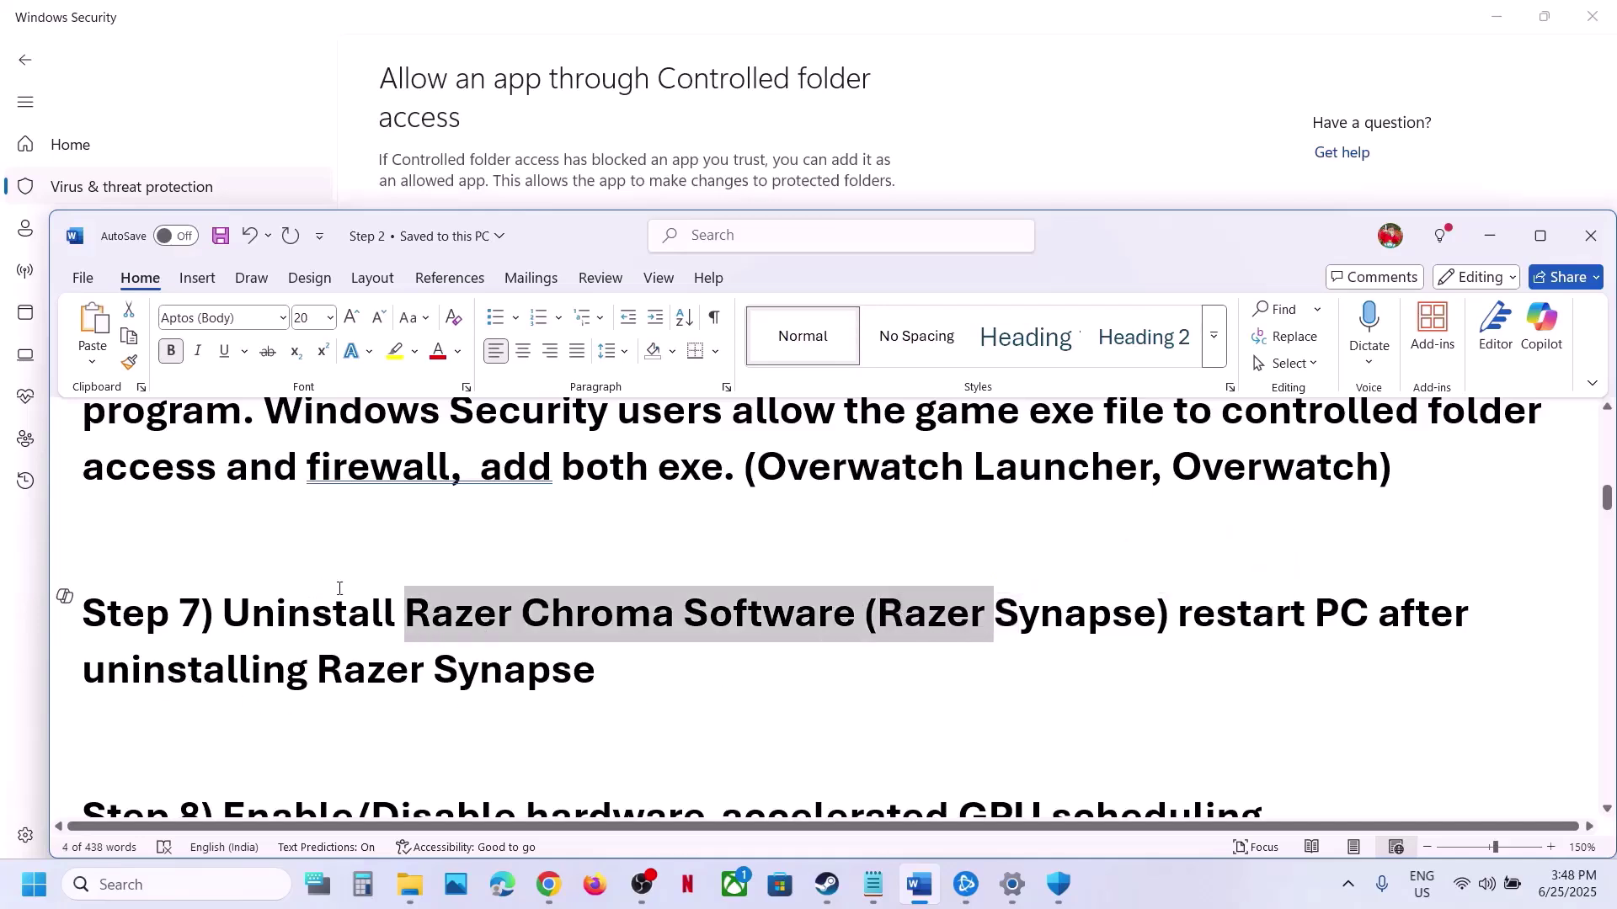
left_click_drag(226, 604, 376, 615)
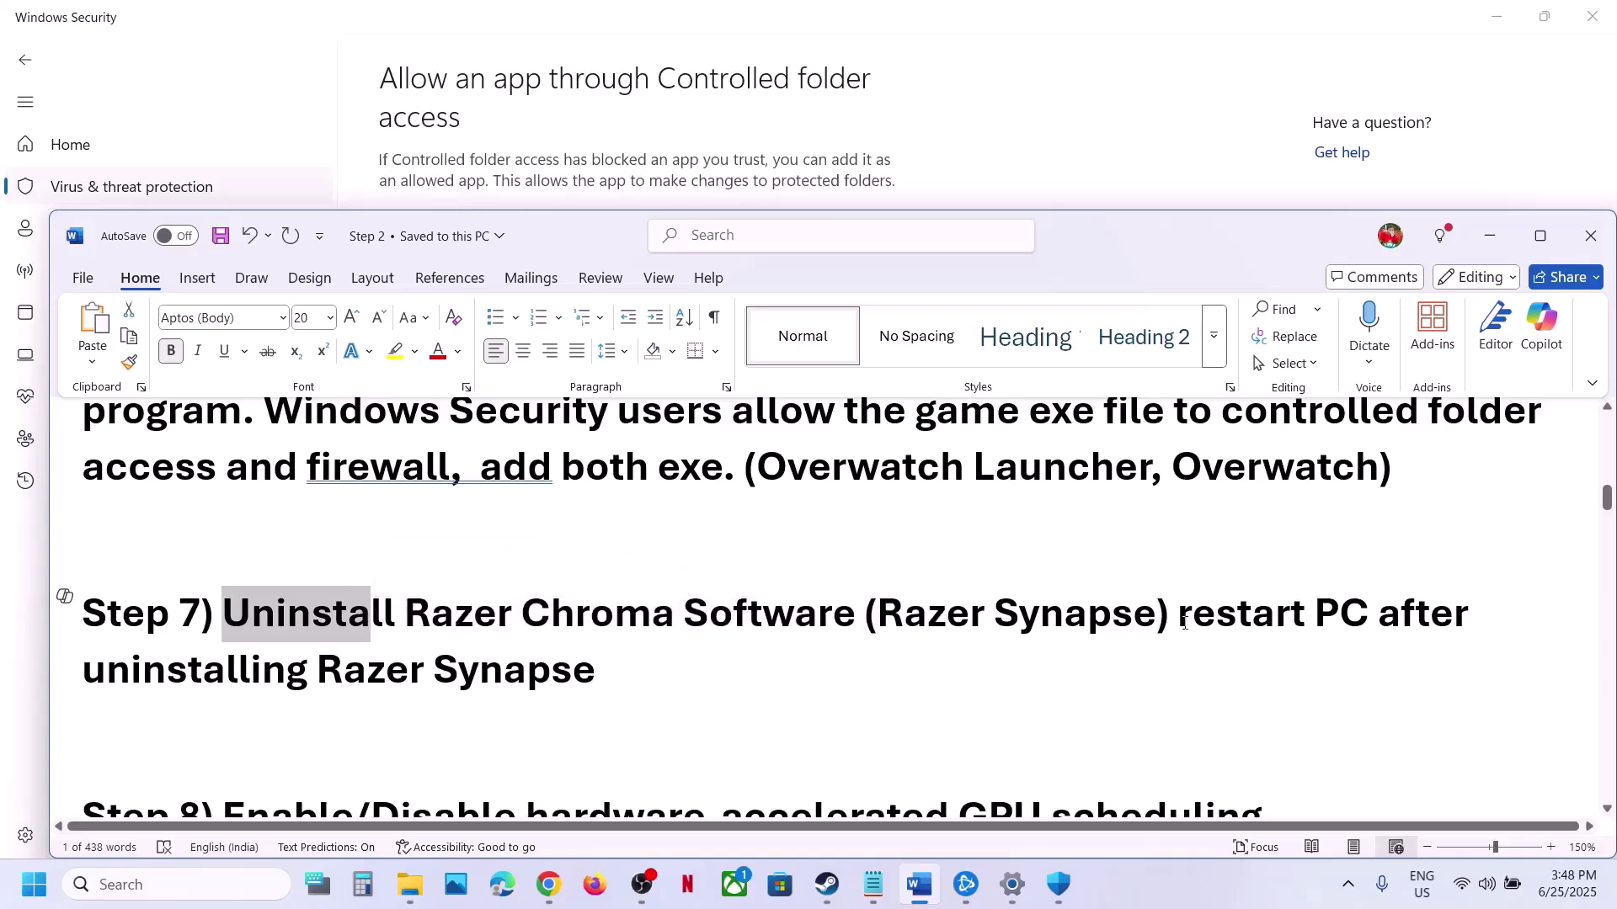
left_click_drag(1180, 623, 614, 650)
left_click(614, 650)
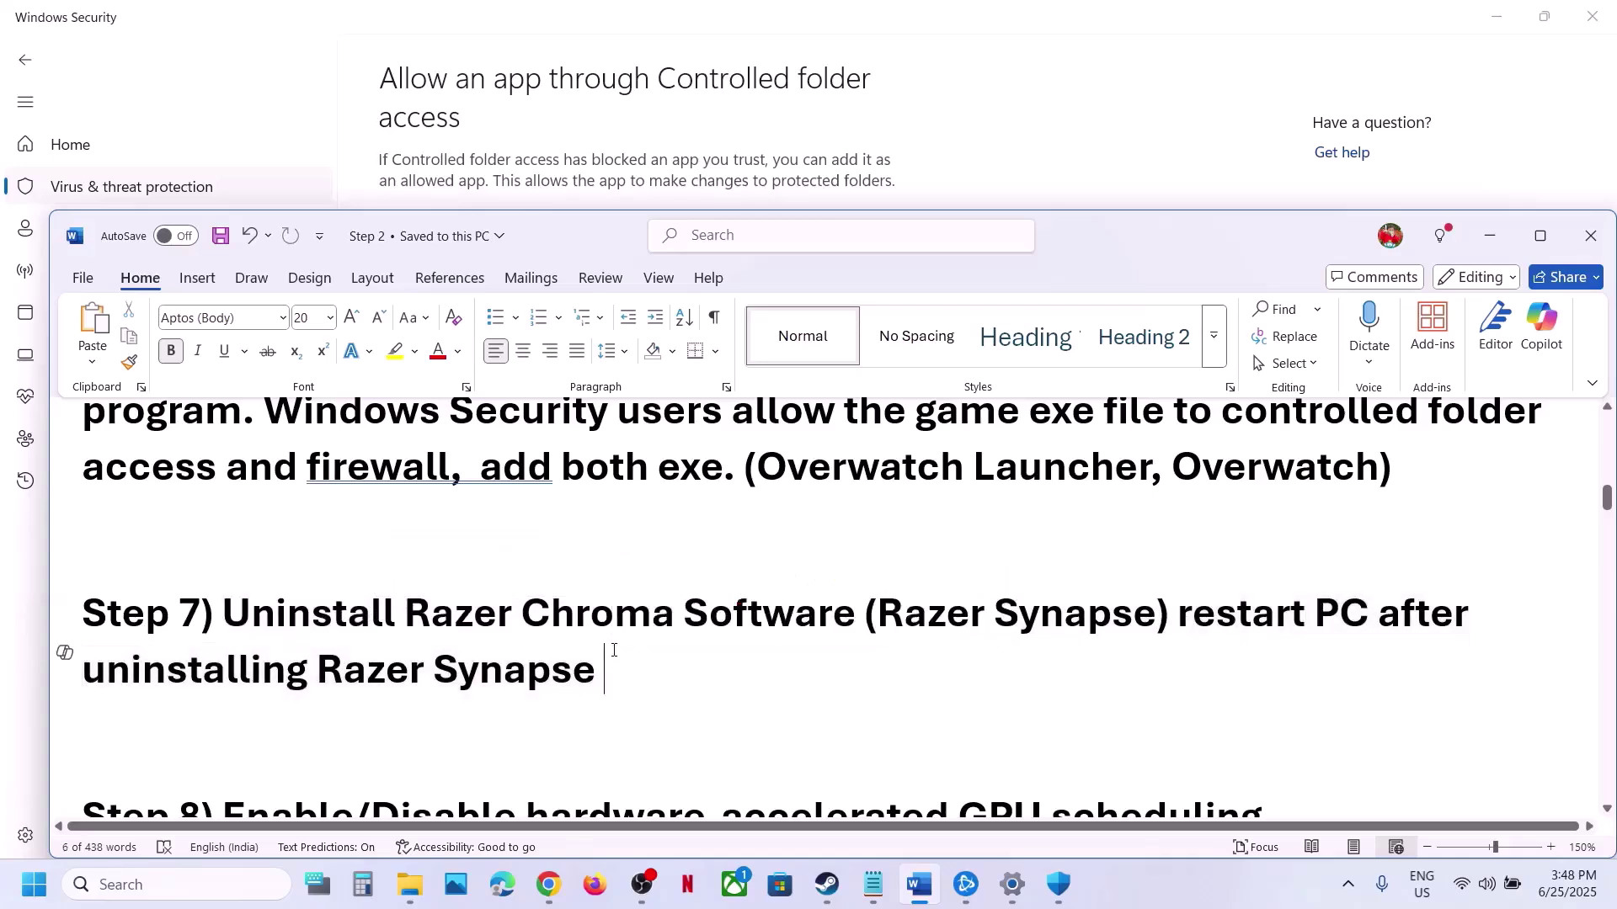
scroll(614, 650, "down", 2)
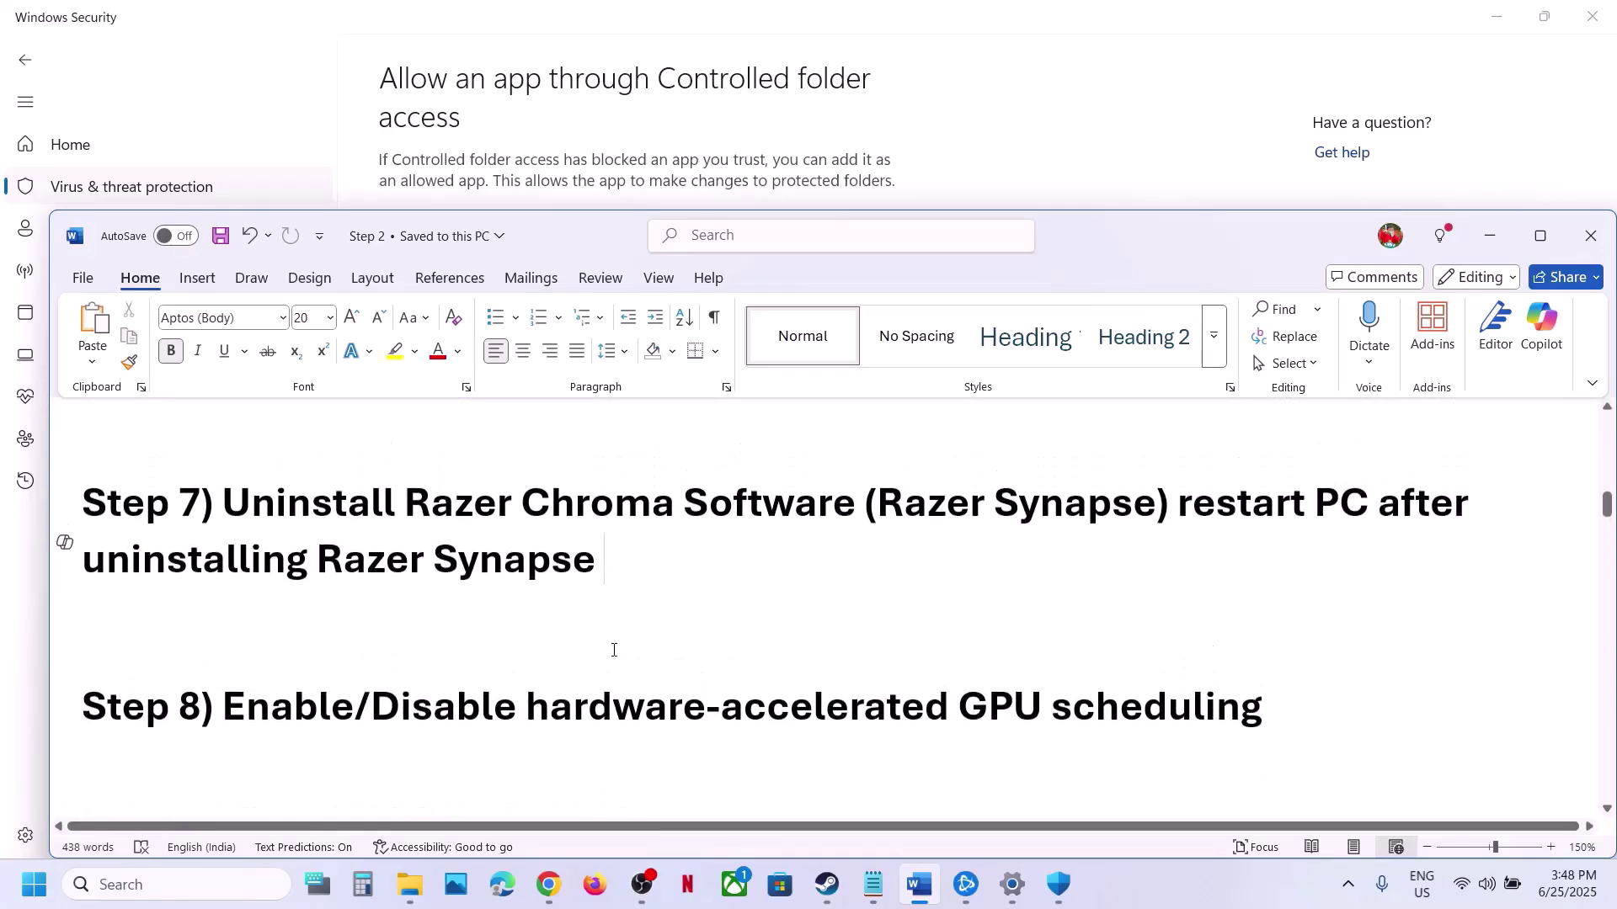
left_click_drag(288, 715, 740, 707)
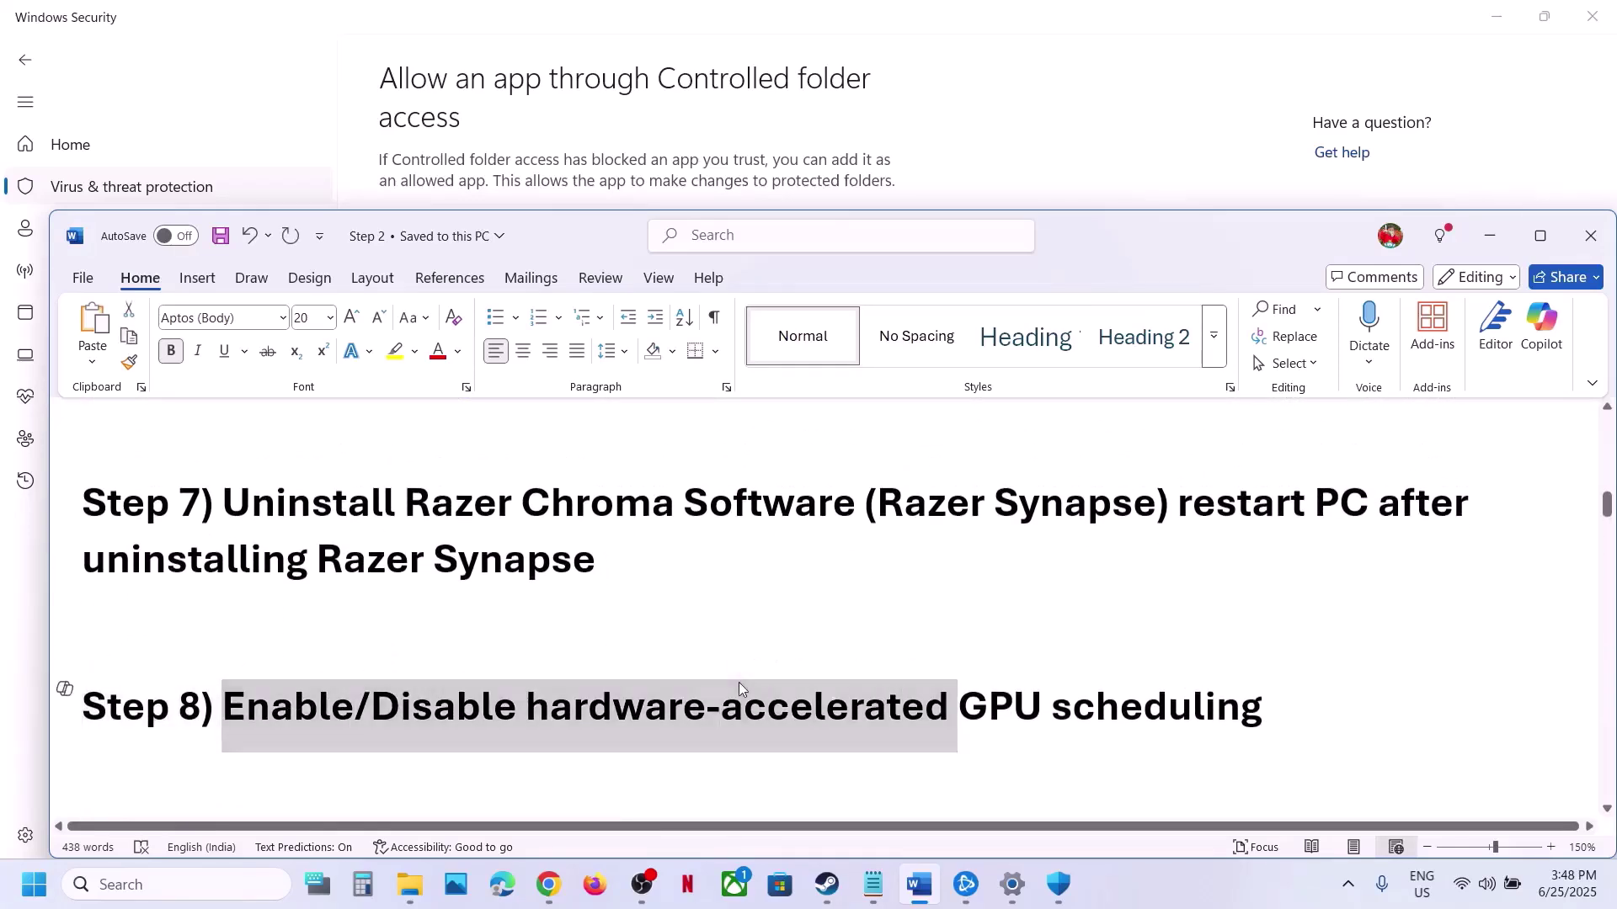
left_click(743, 707)
Step: Open the advanced graphics settings for the display in Windows Settings and switch Hardware-accelerated GPU scheduling off and back on
left_click(985, 150)
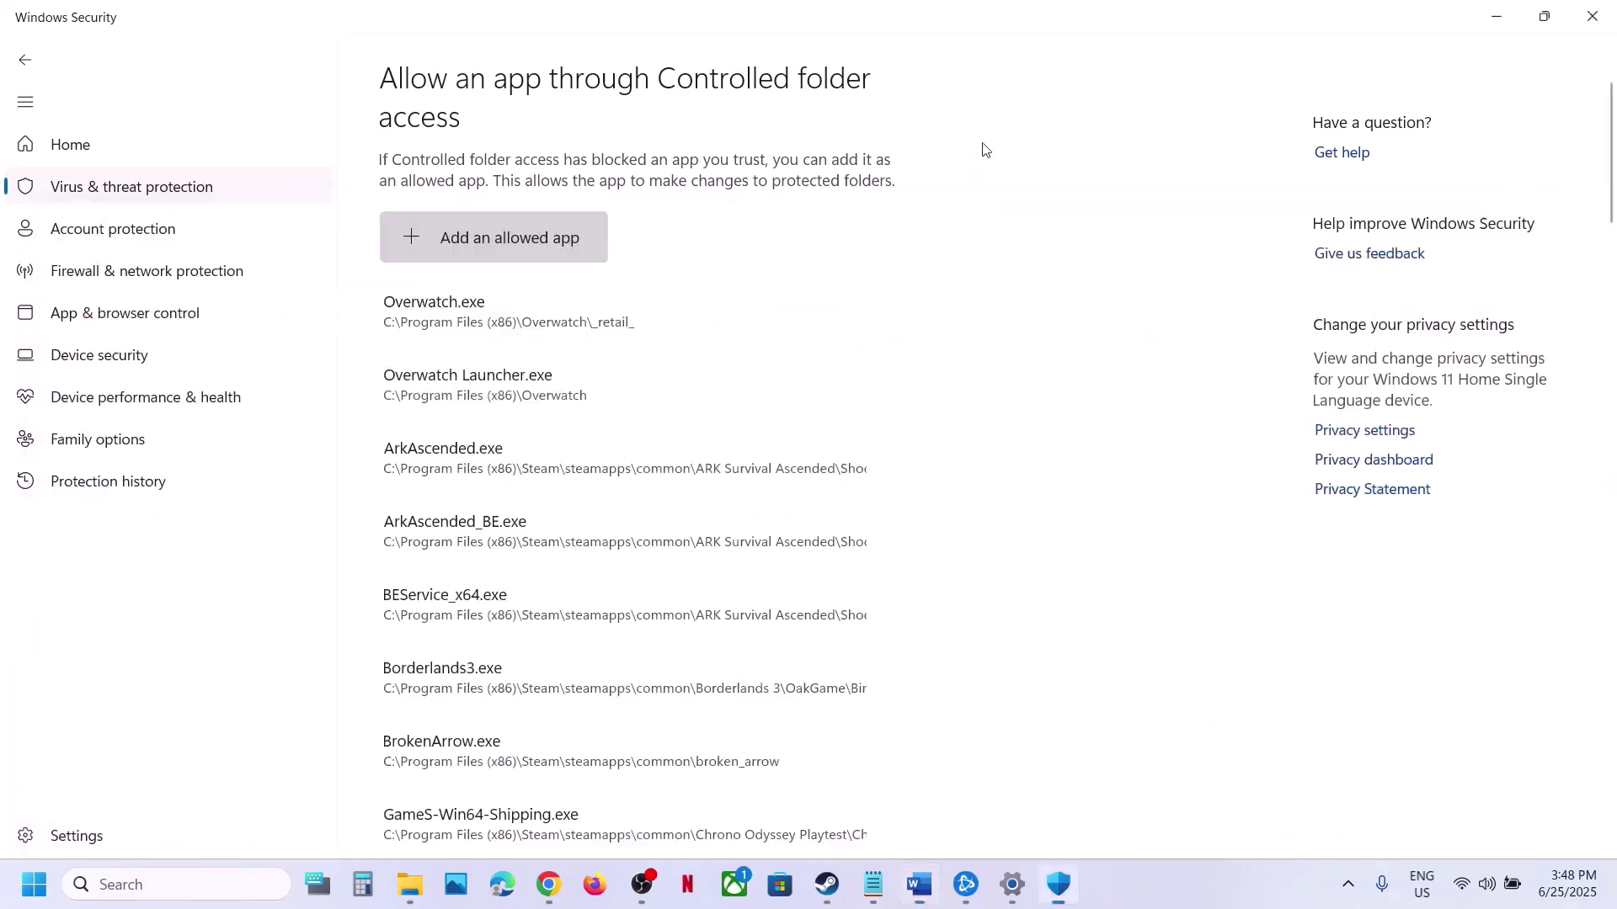
key("alt+Tab")
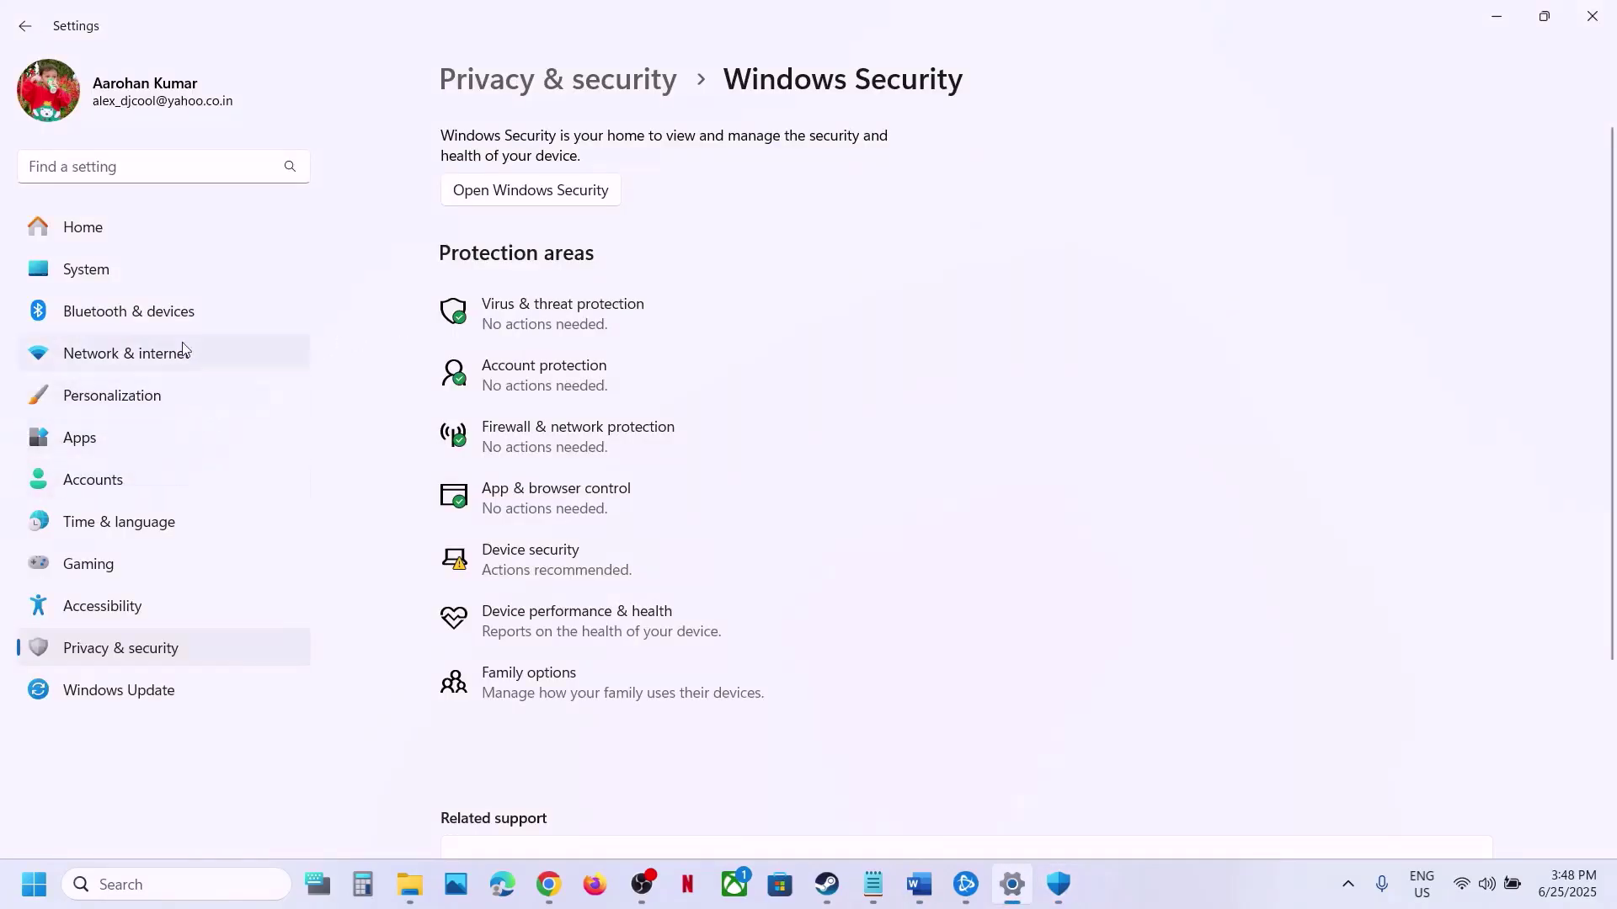
left_click(107, 275)
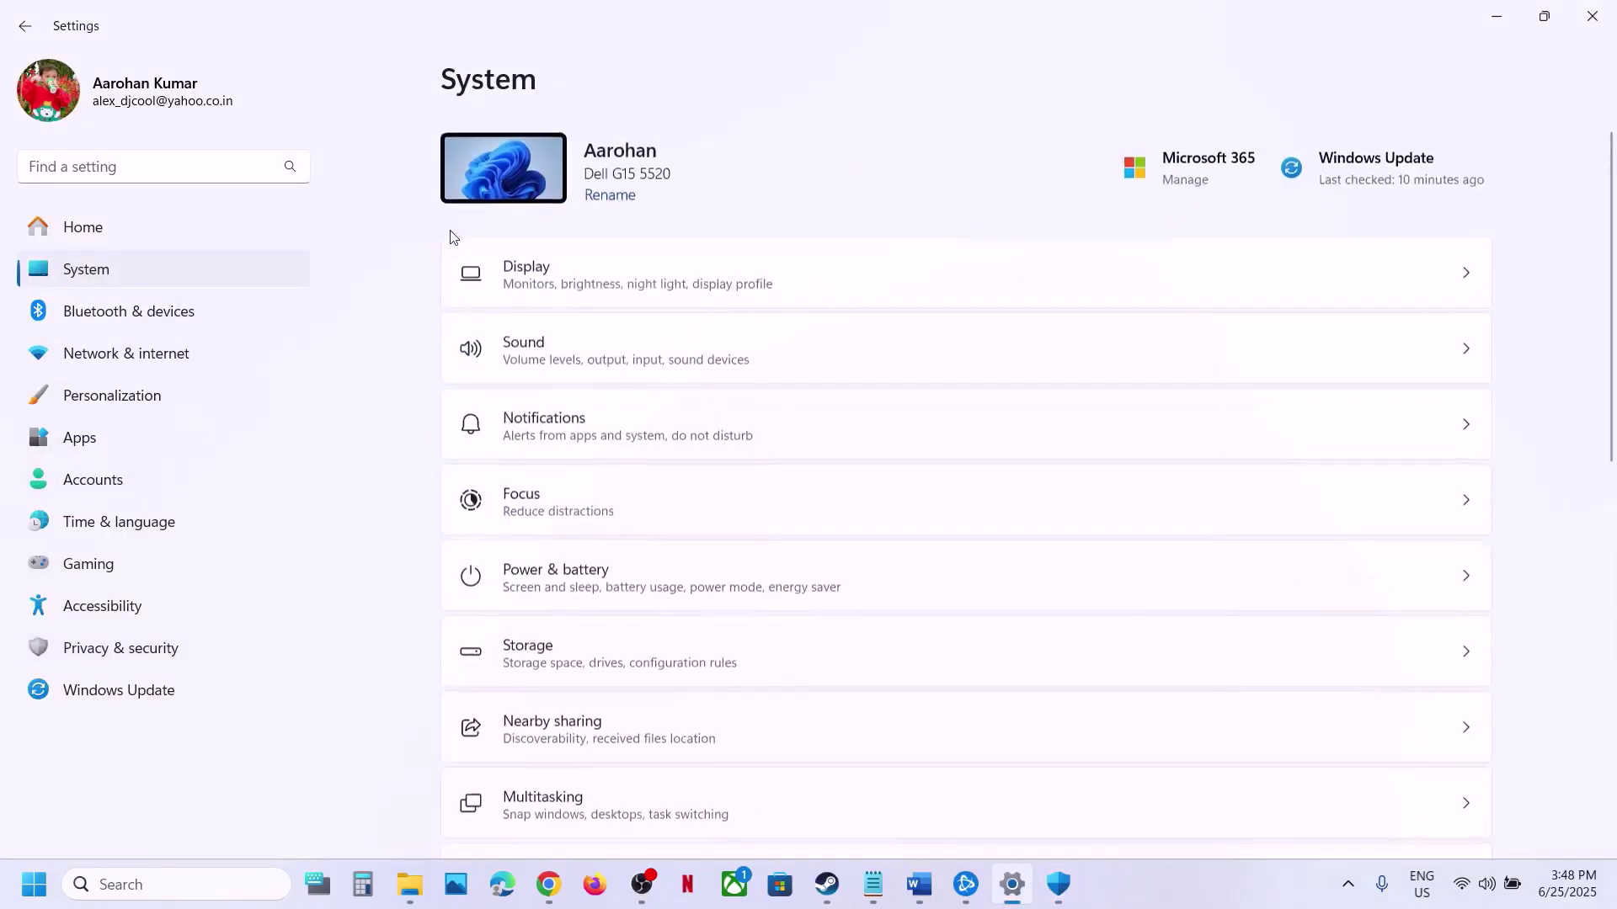
left_click(552, 268)
scroll(578, 462, "down", 5)
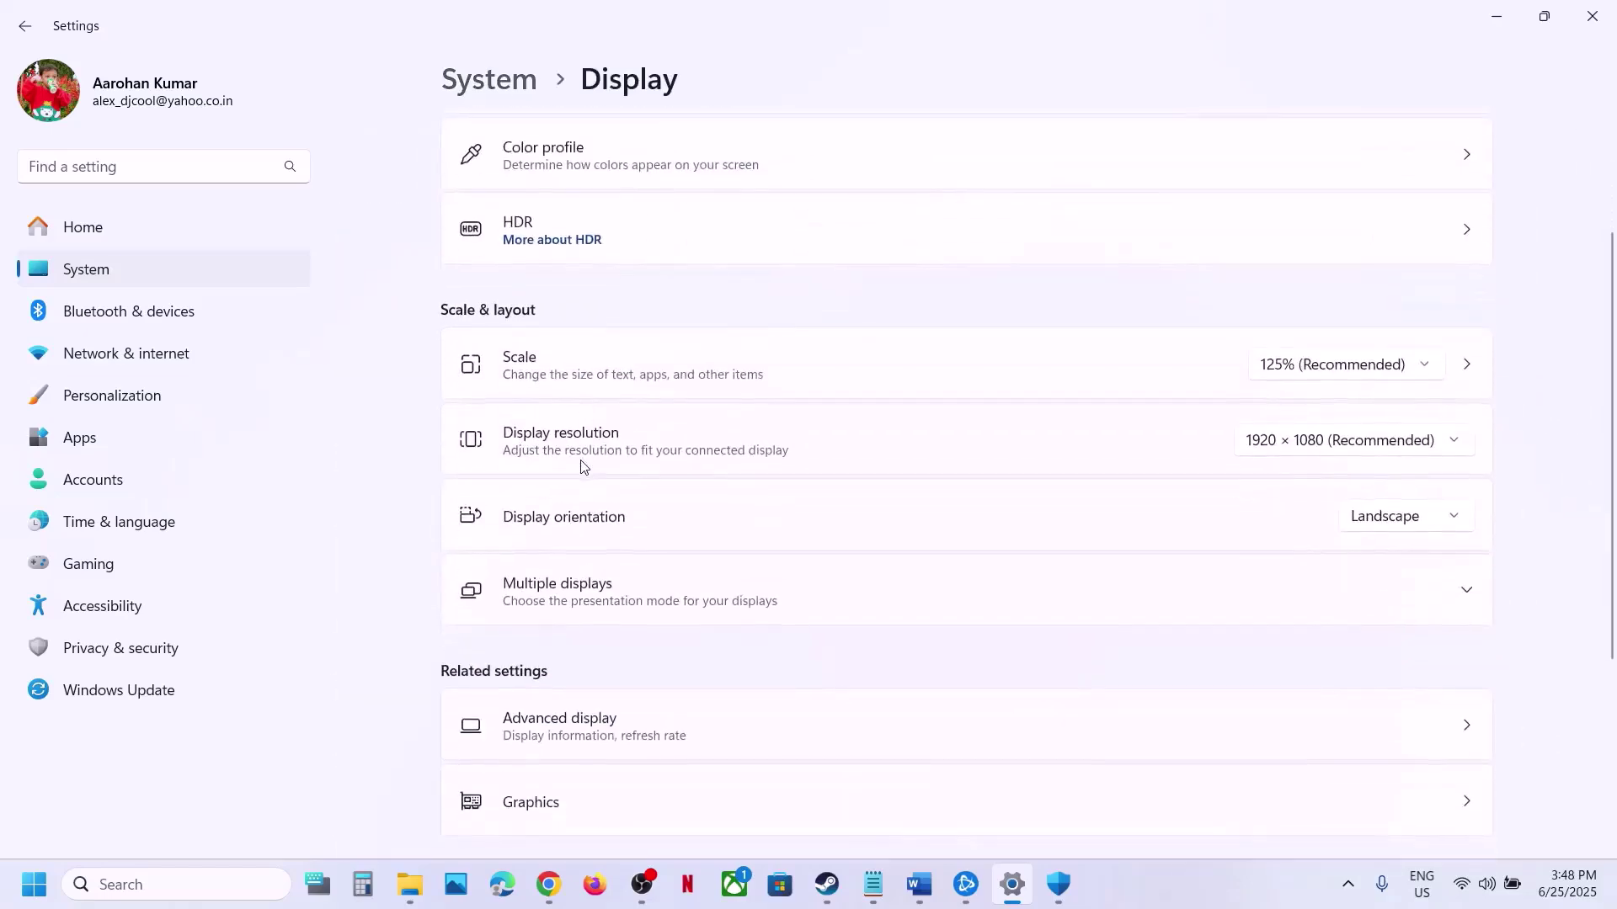
left_click(577, 578)
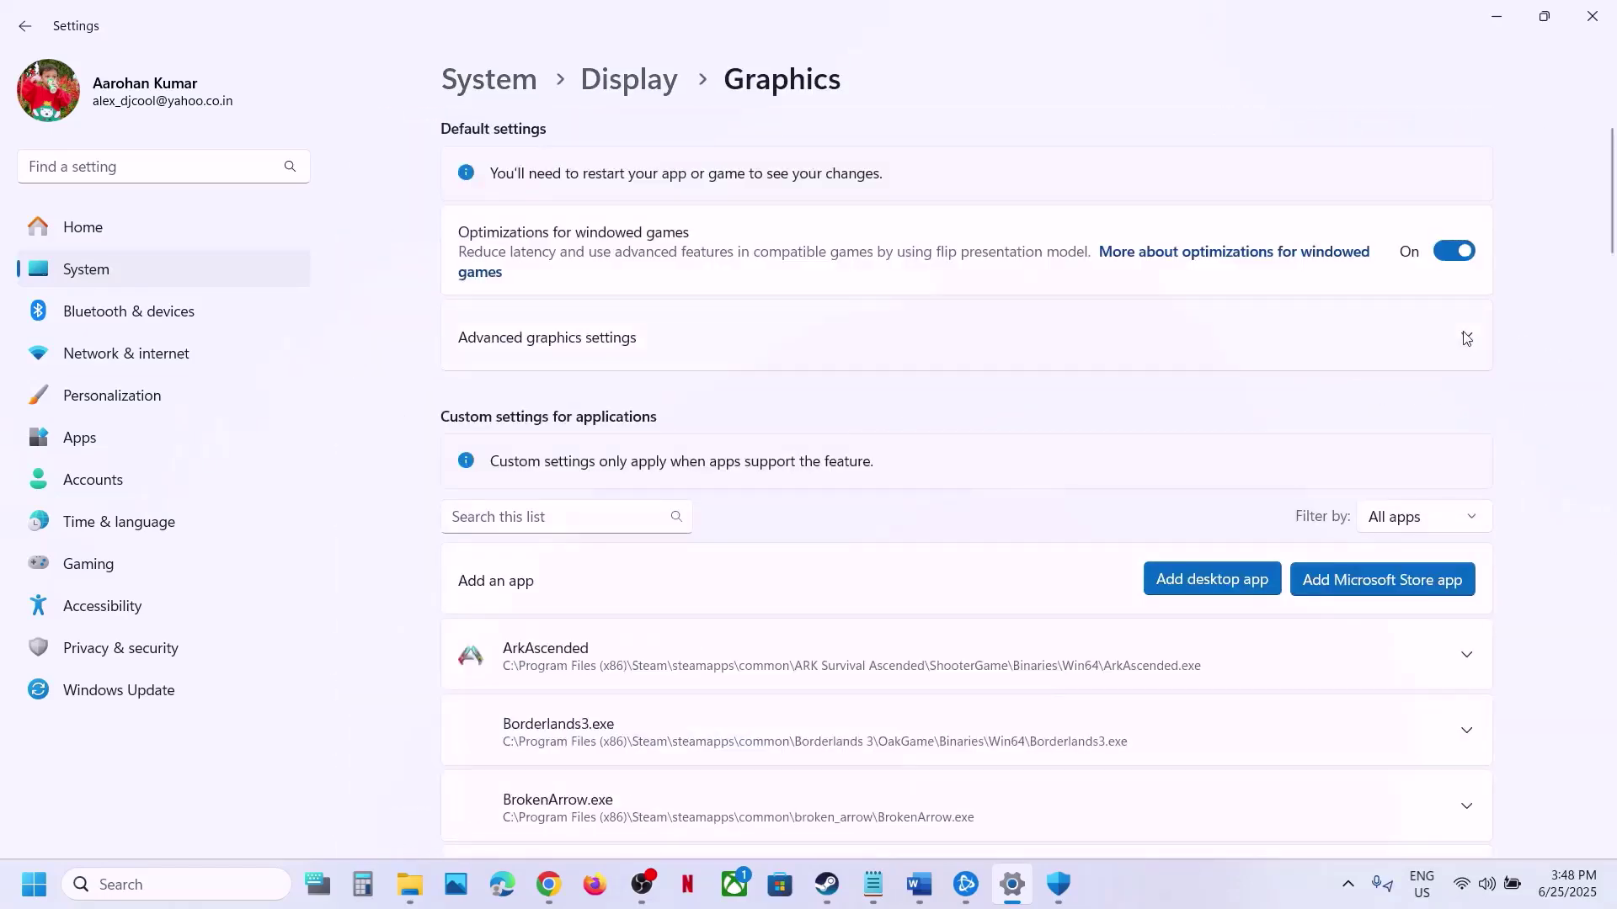
left_click(1288, 349)
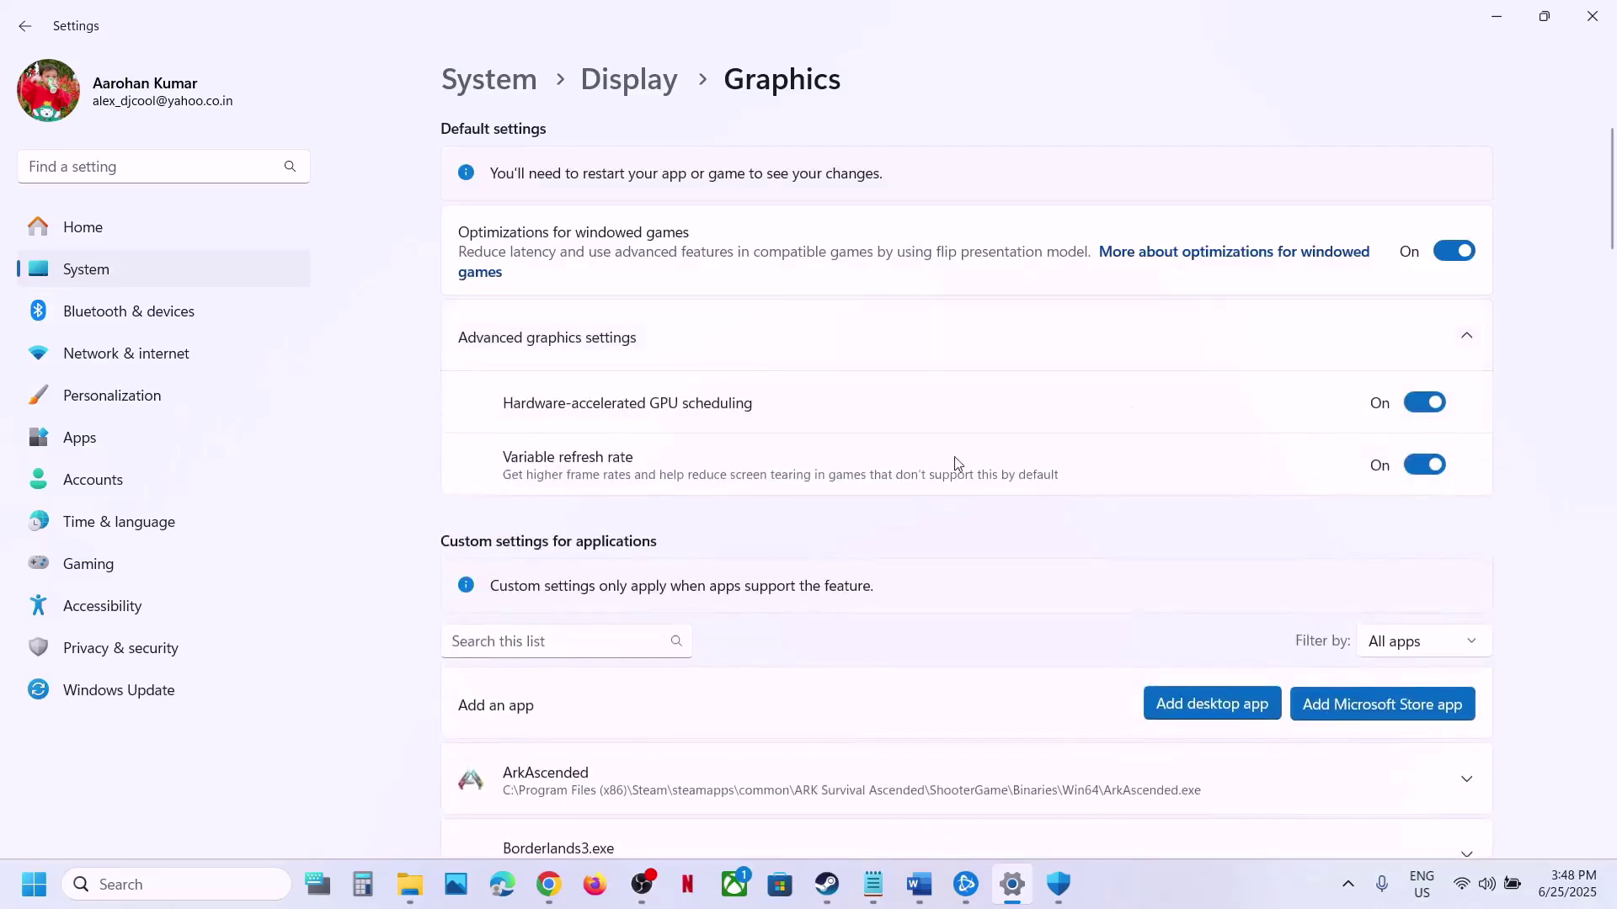
scroll(957, 462, "down", 2)
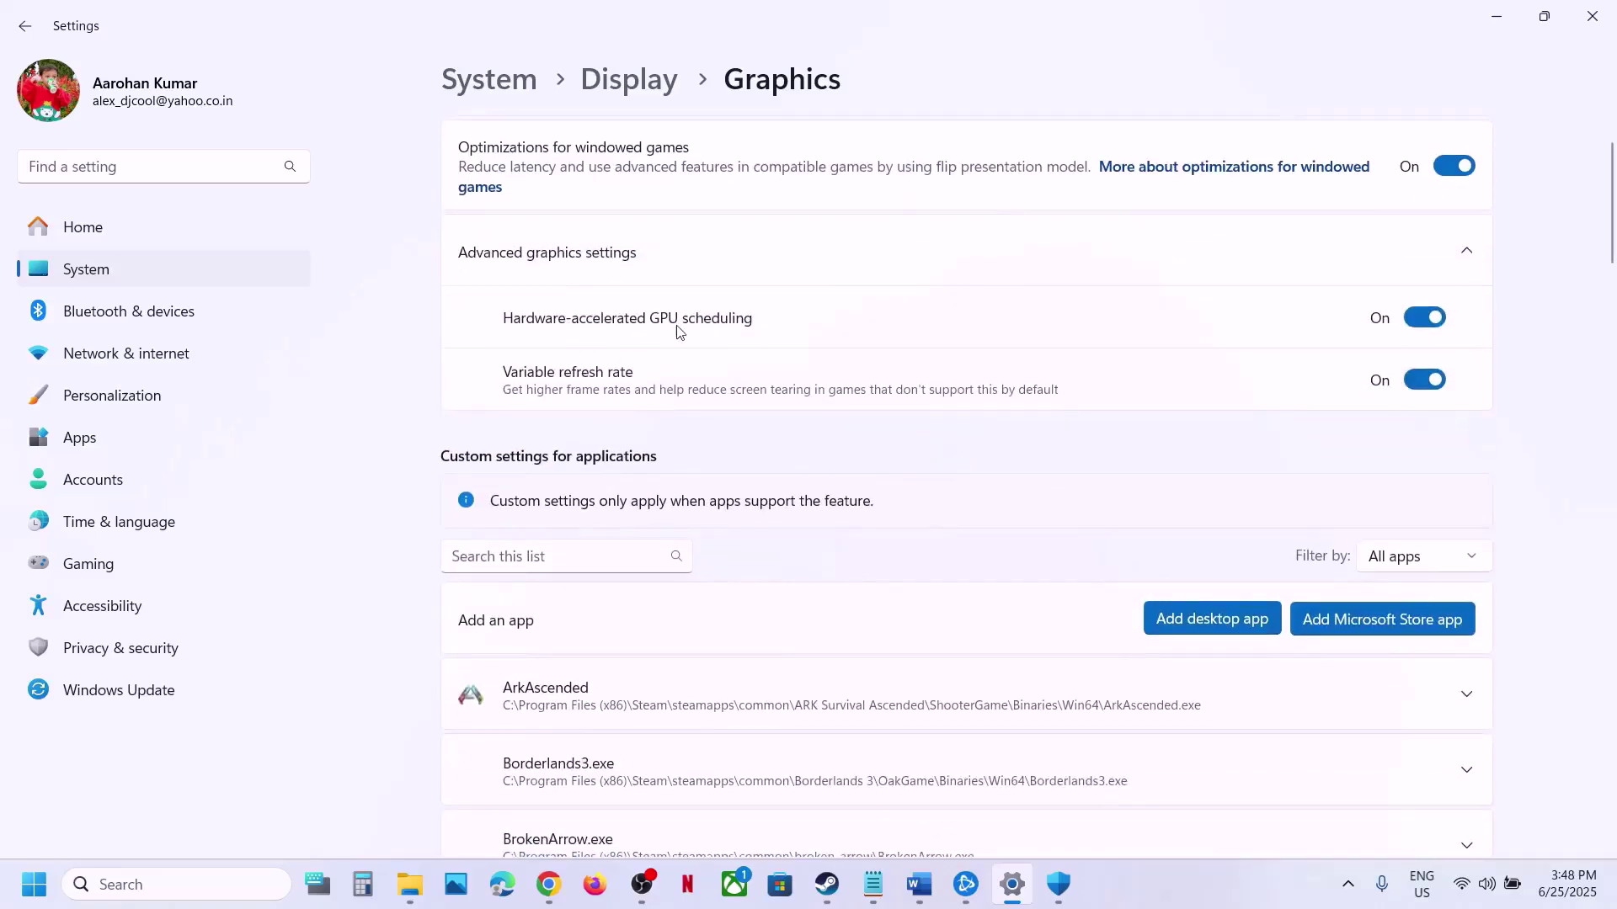
left_click(1420, 325)
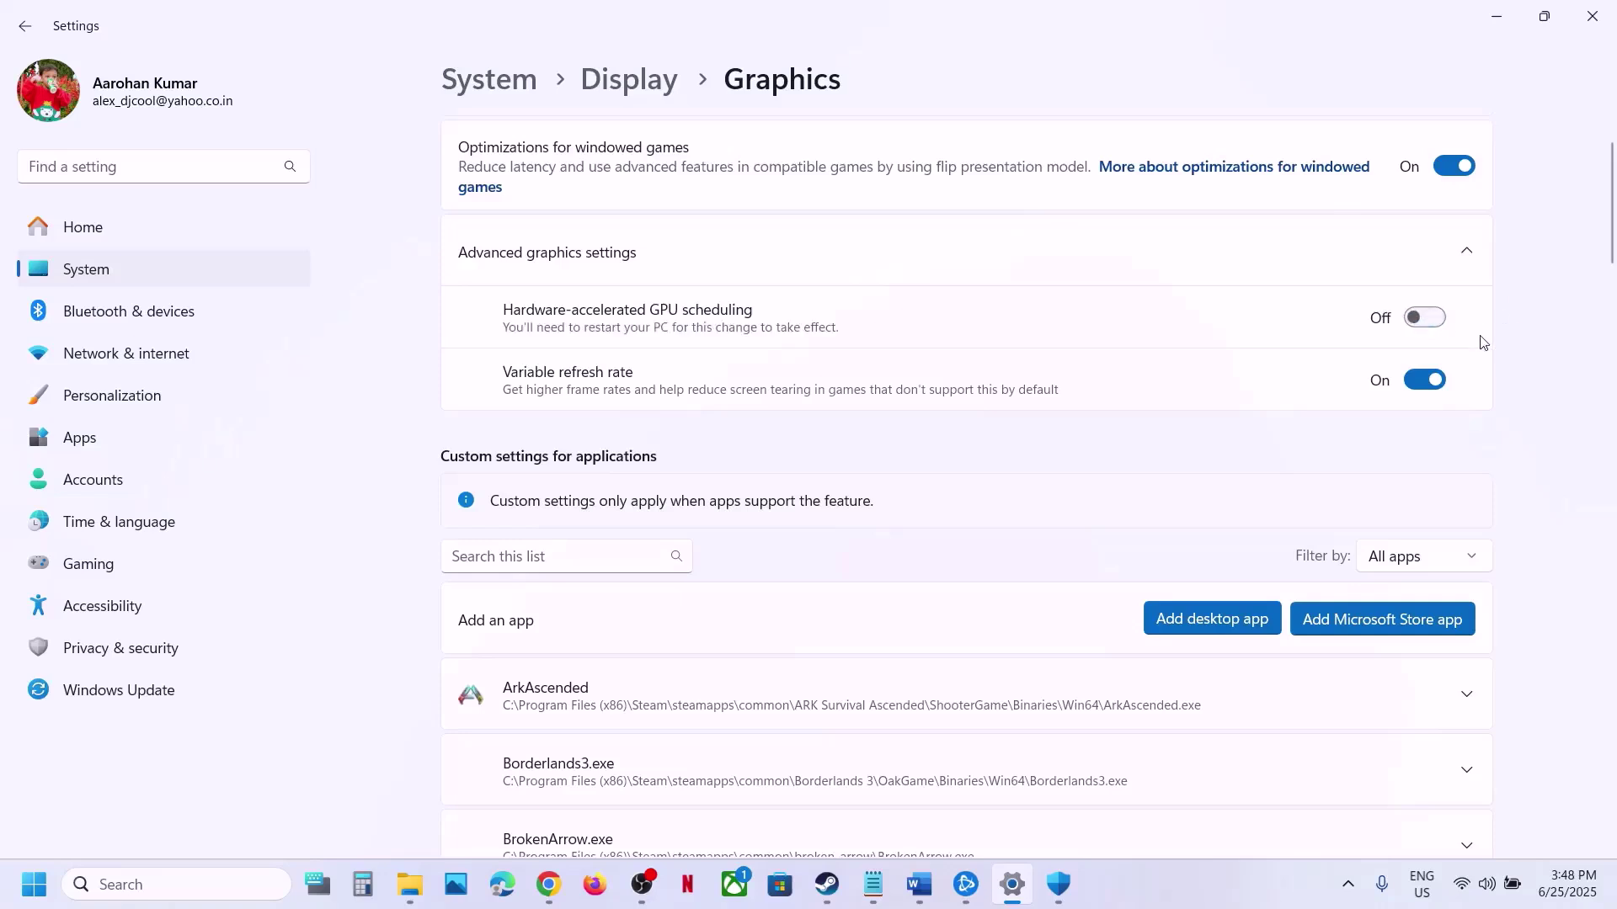
left_click(1439, 322)
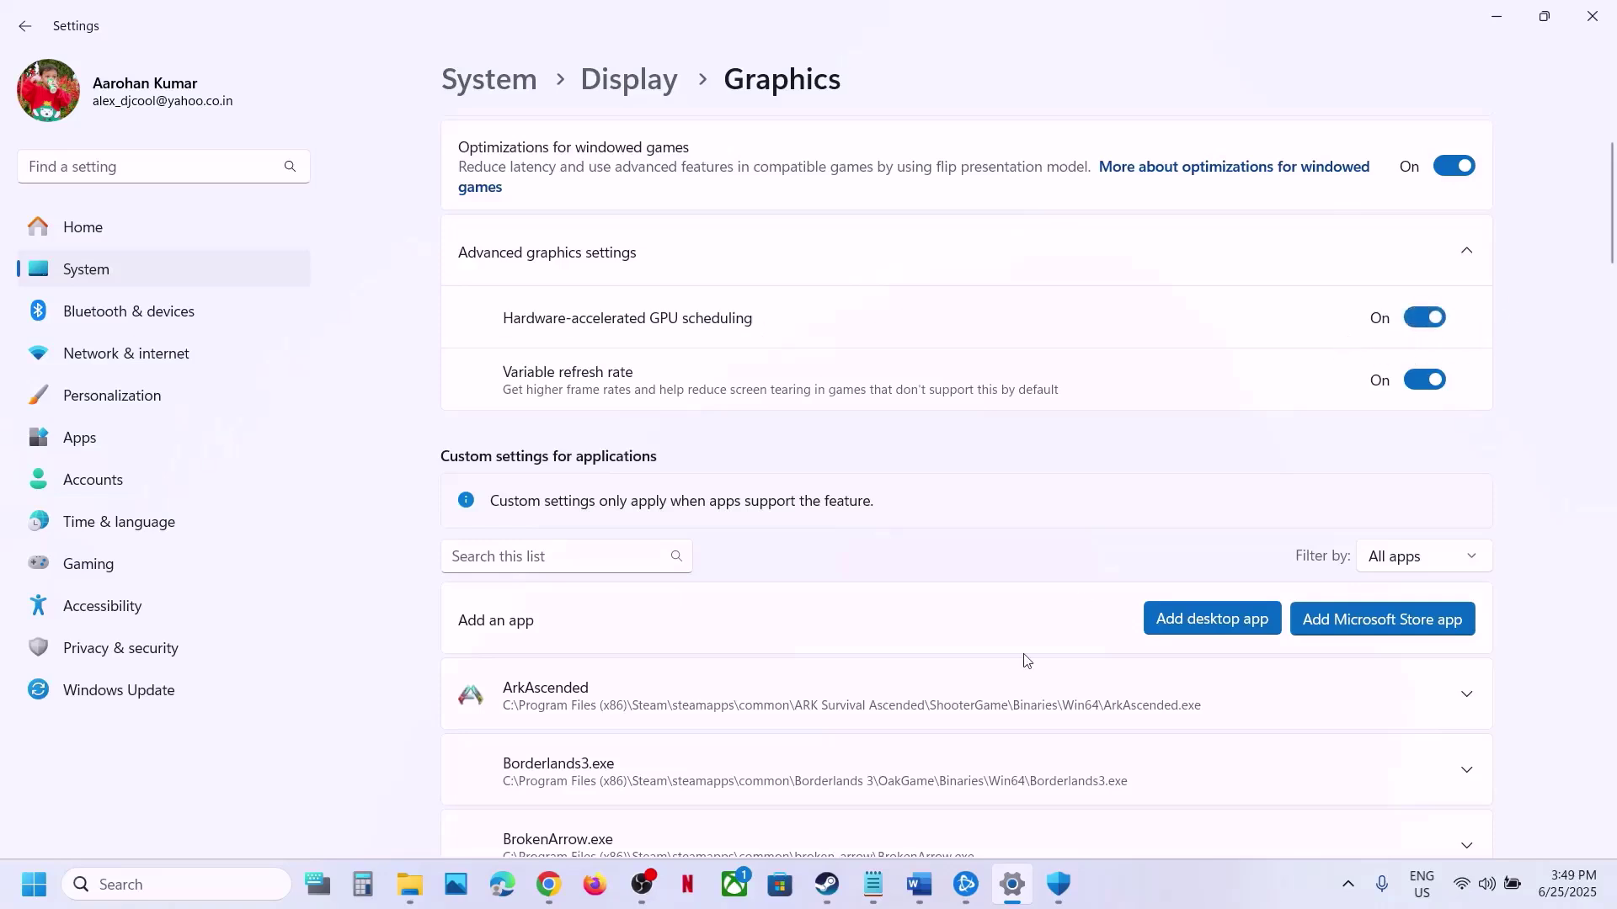
Step: Switch to the Overwatch 2 page in the Steam library and return to the Word notes
left_click(827, 884)
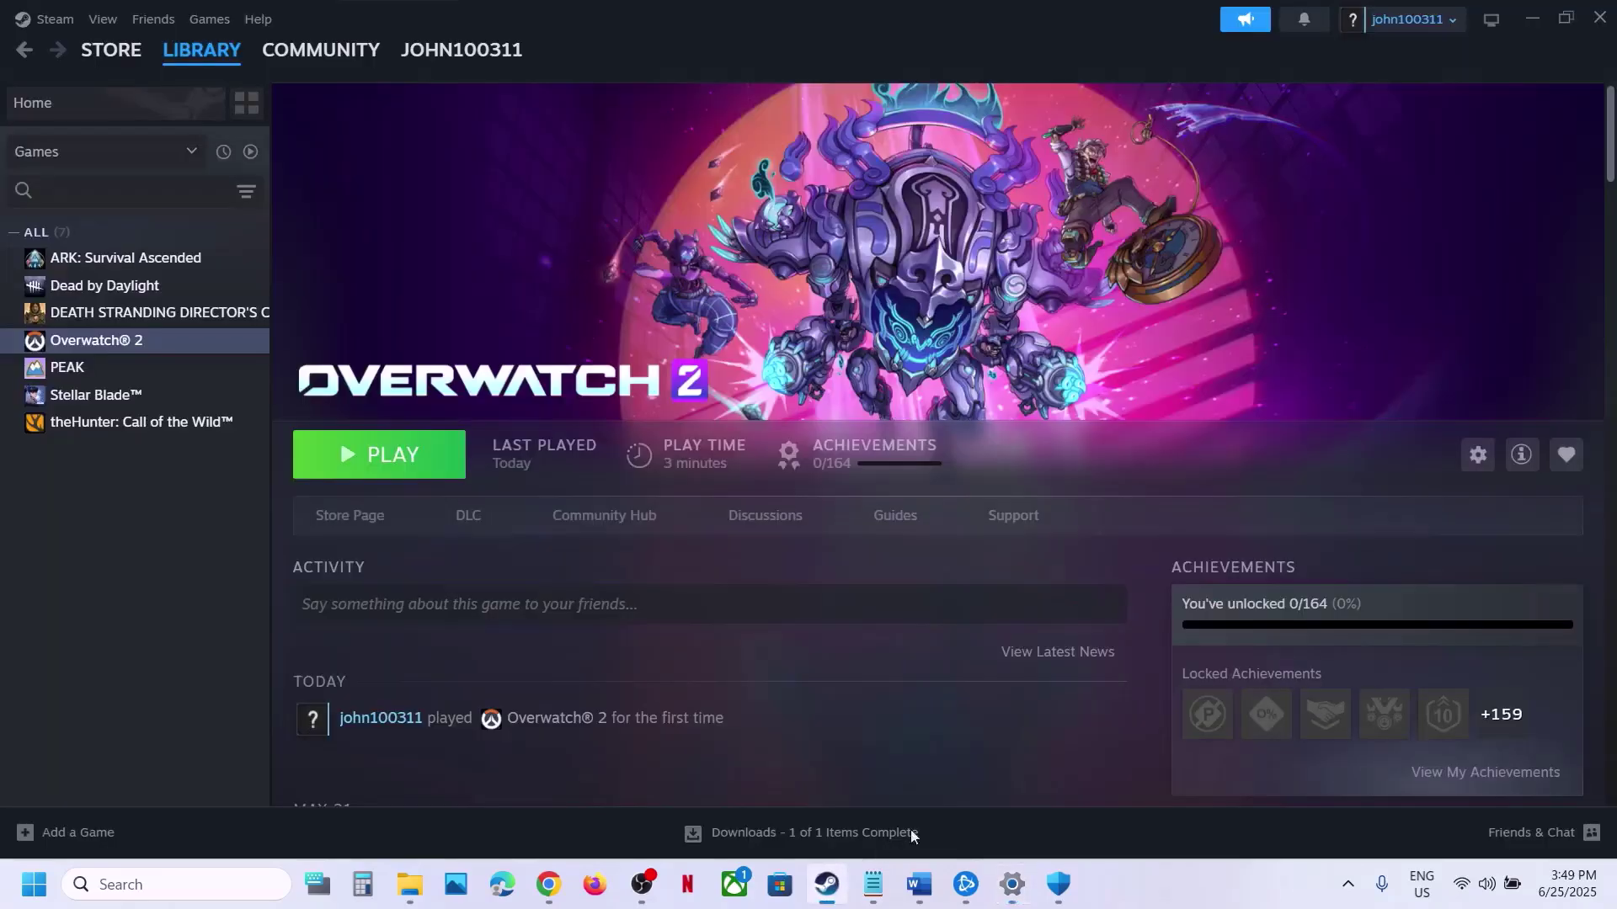
left_click(919, 884)
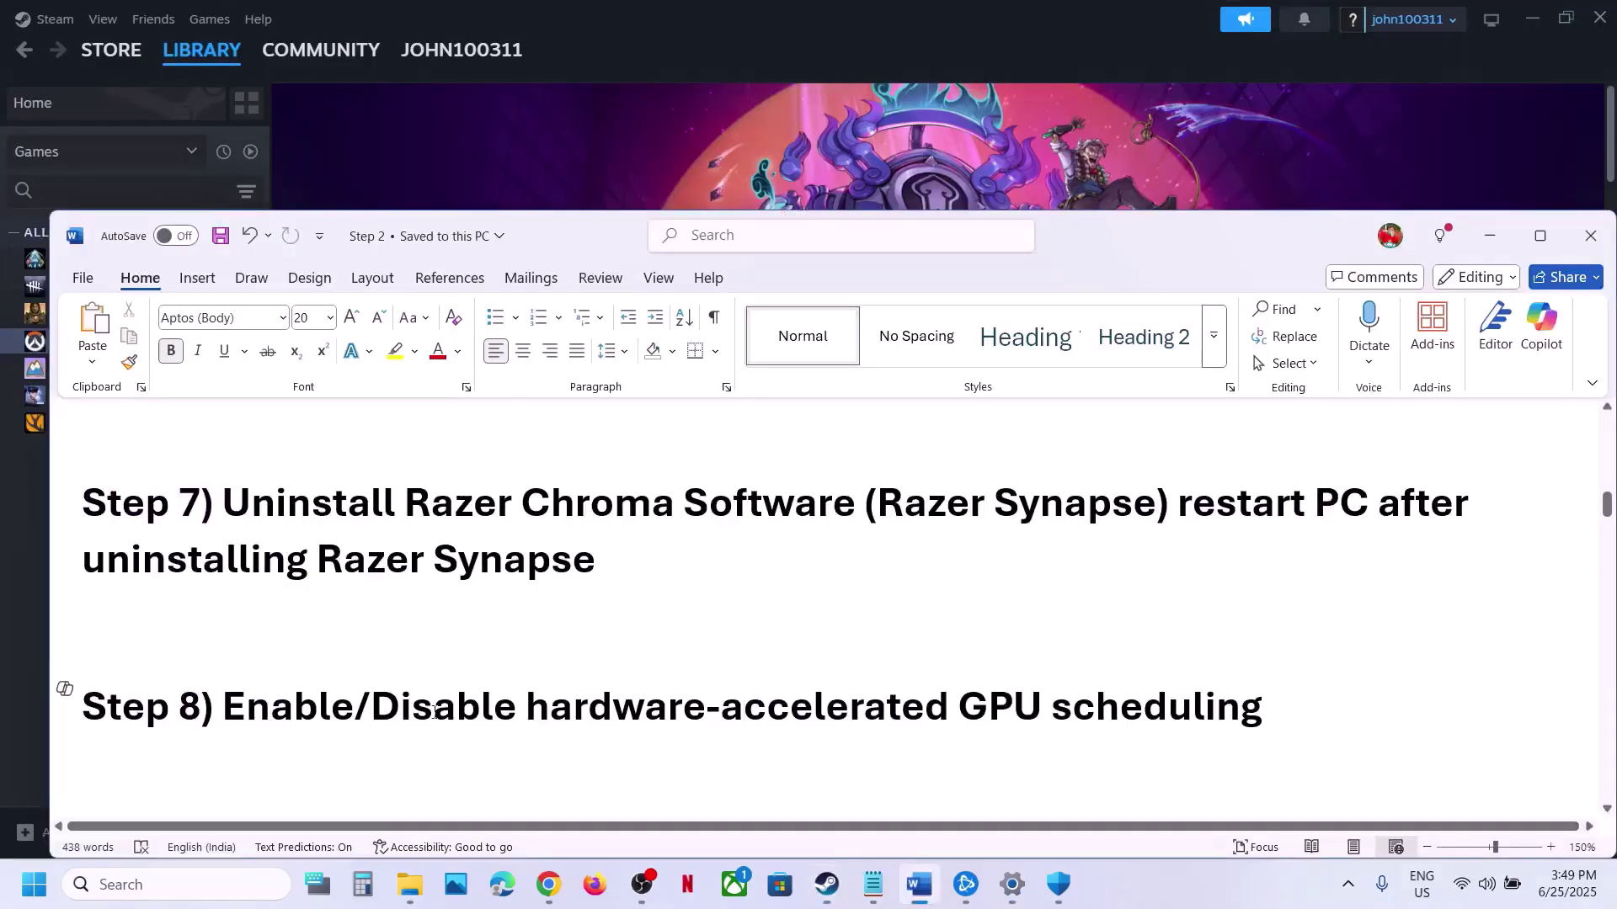
Step: Read Step 9 of the notes on Power saver mode and open Power Options under Hardware and Sound in Control Panel
scroll(433, 712, "down", 2)
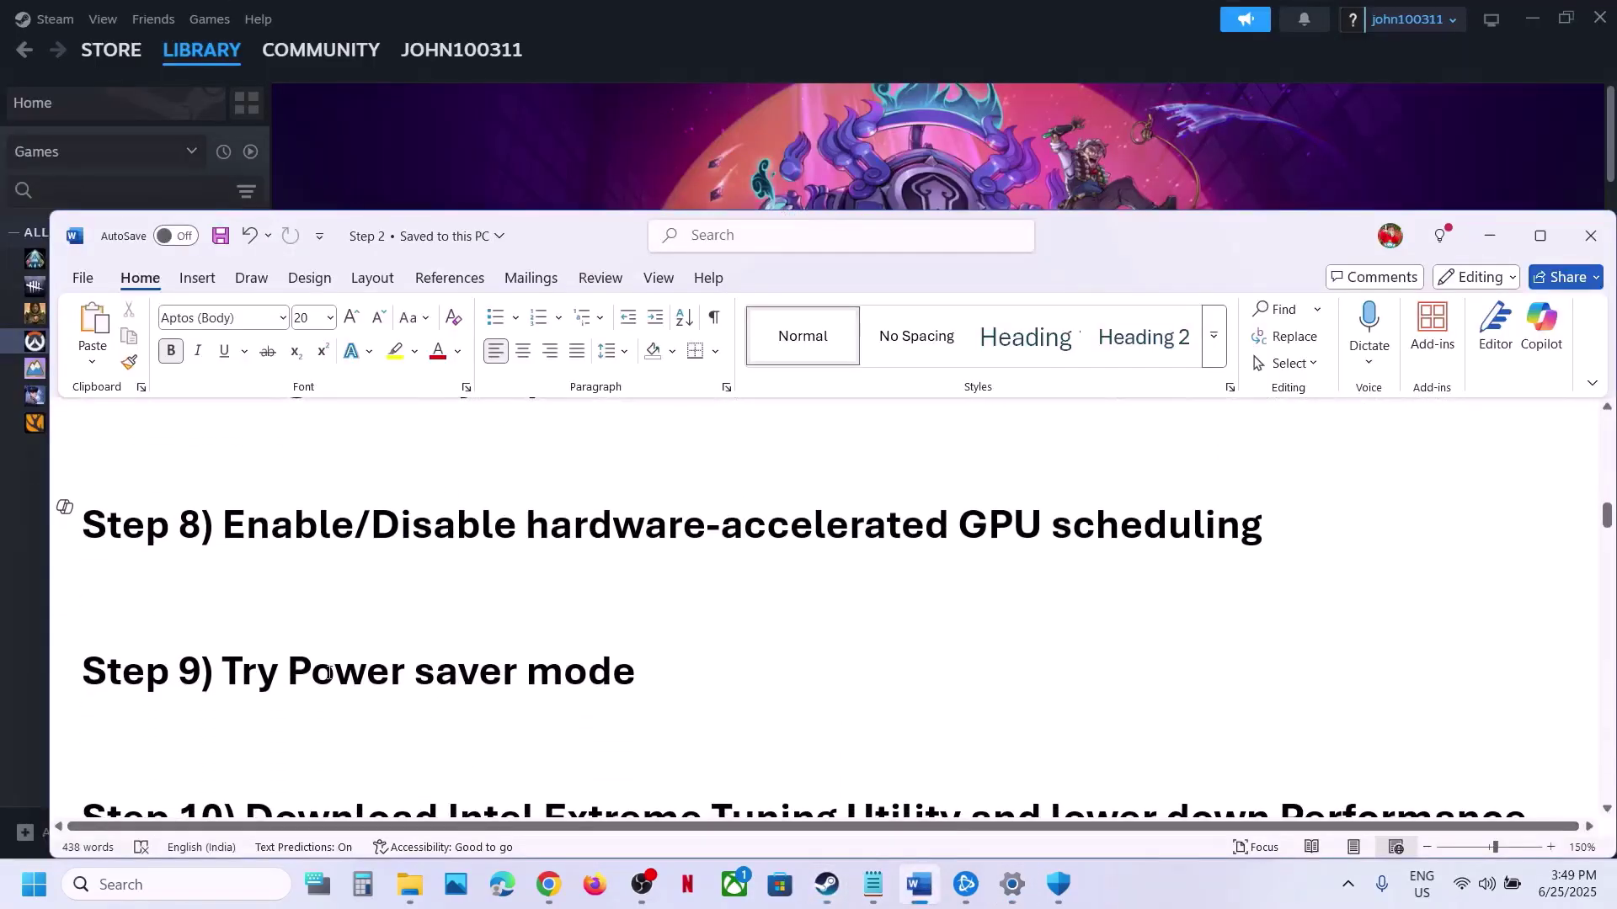
left_click_drag(288, 672, 637, 674)
left_click(217, 885)
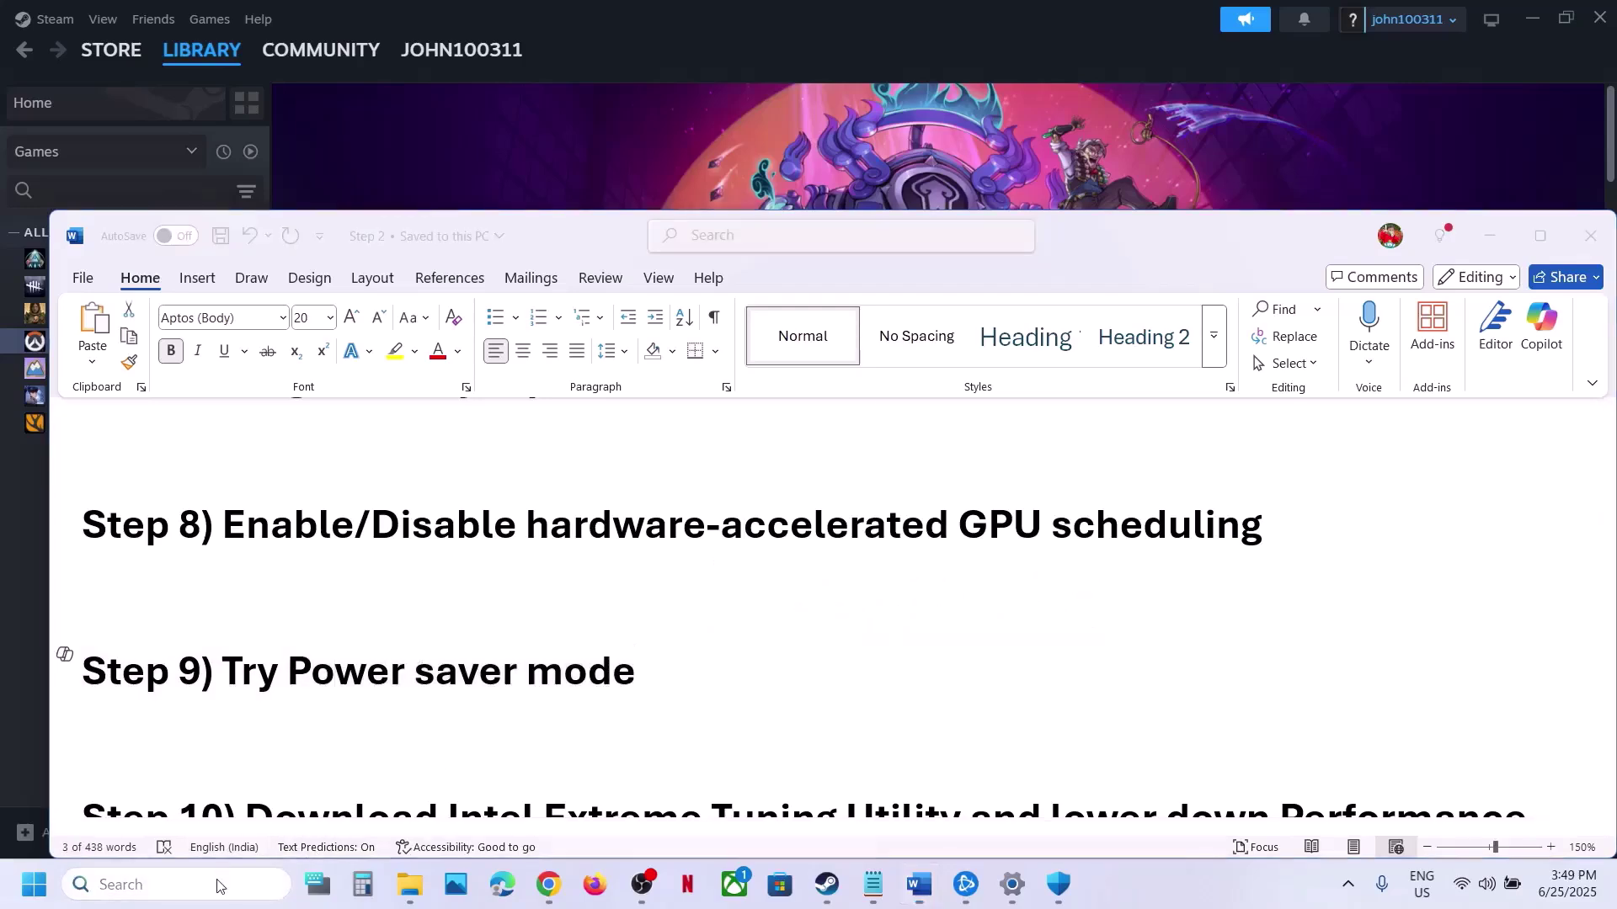
type("control")
key("Escape")
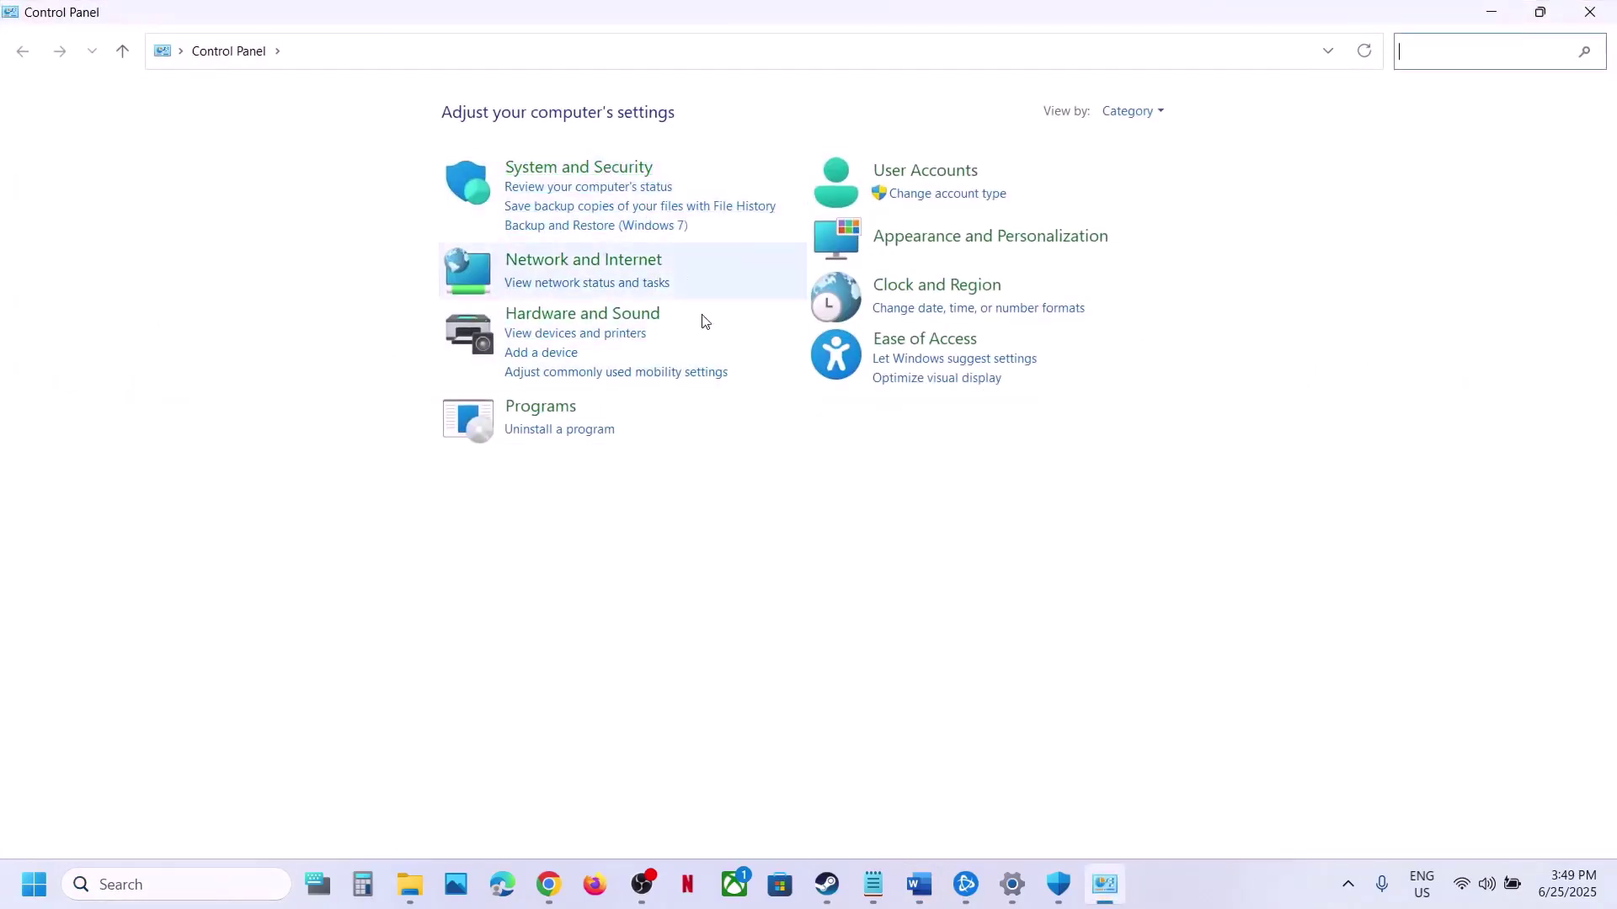
left_click(571, 317)
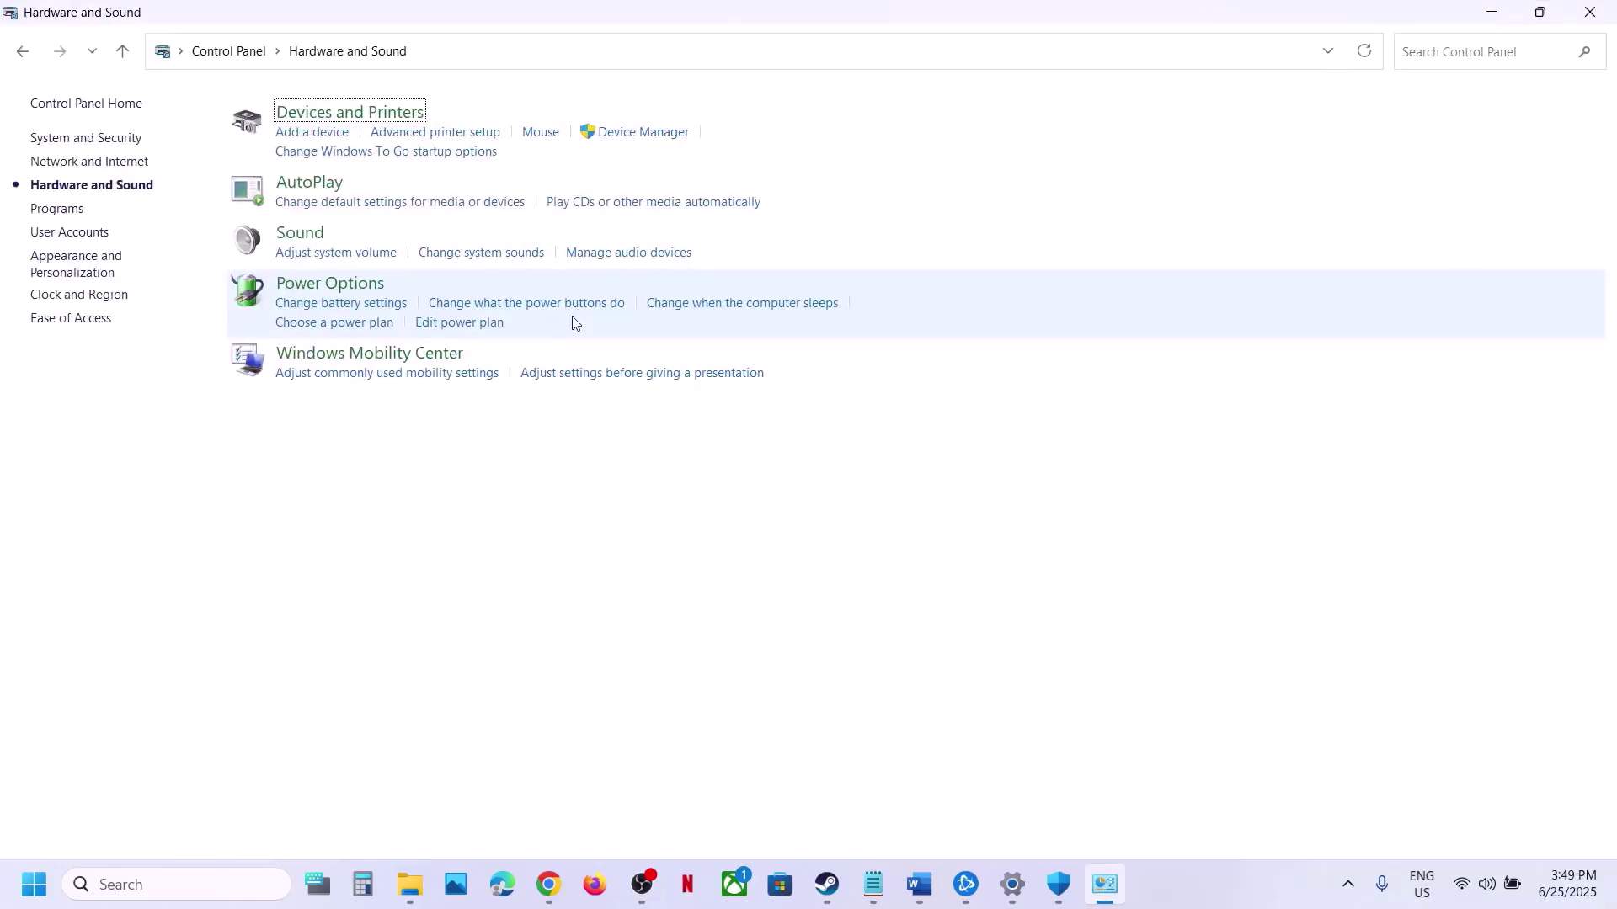
left_click(360, 285)
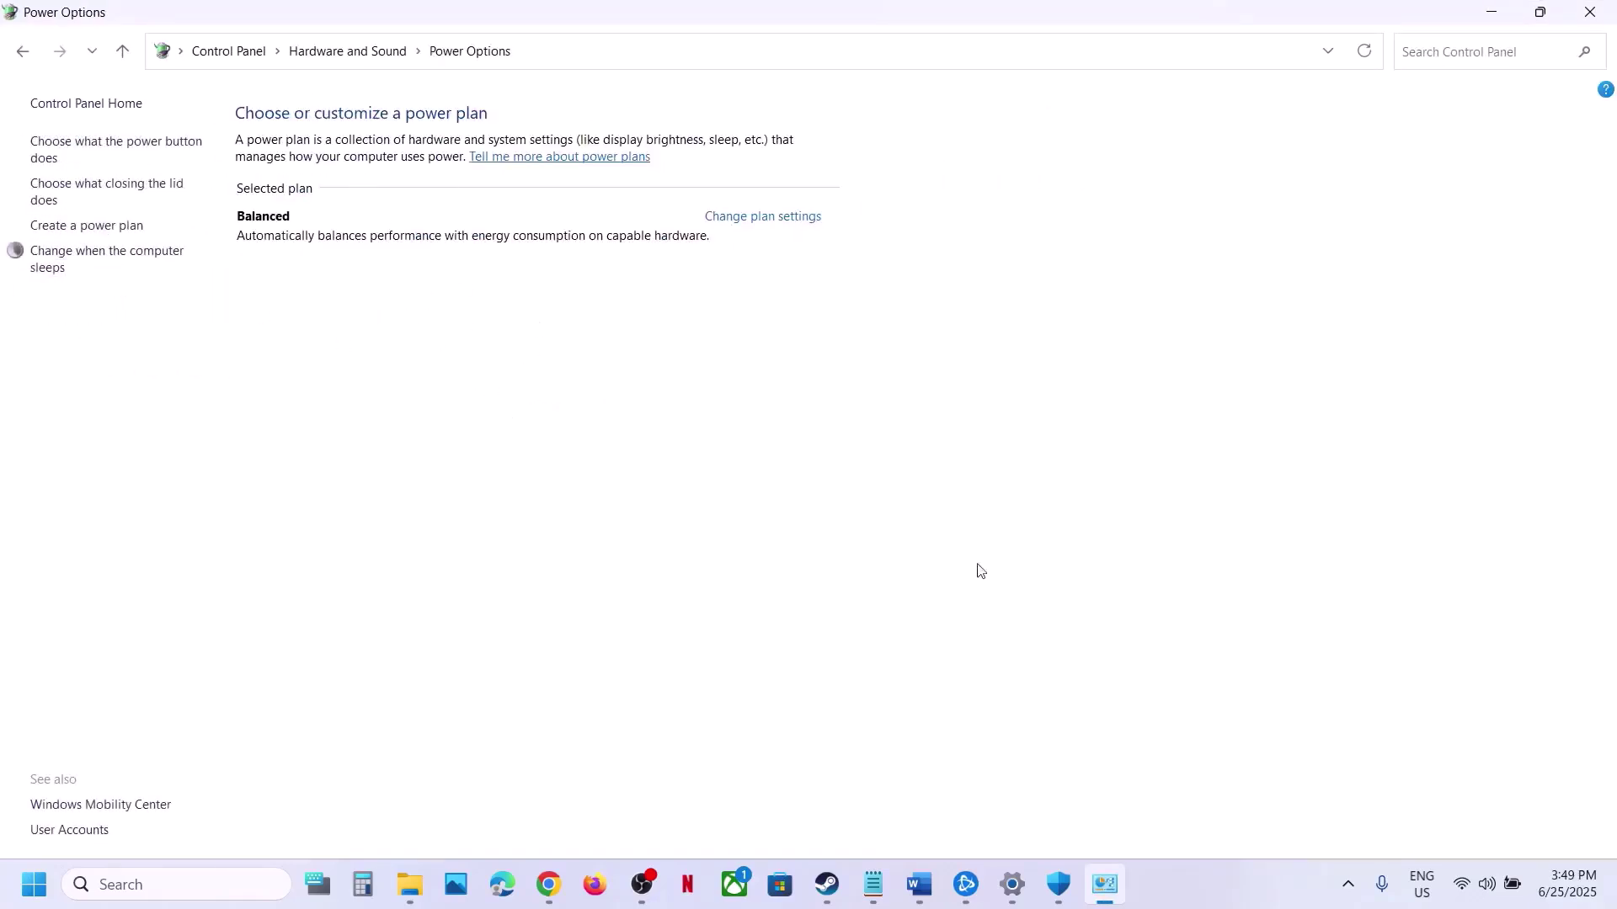
Step: View the Power Saver.jpg power plan image and the Intel Extreme Tuning Utility image showing the Performance Core Ratio, and close the image viewer
left_click(1177, 886)
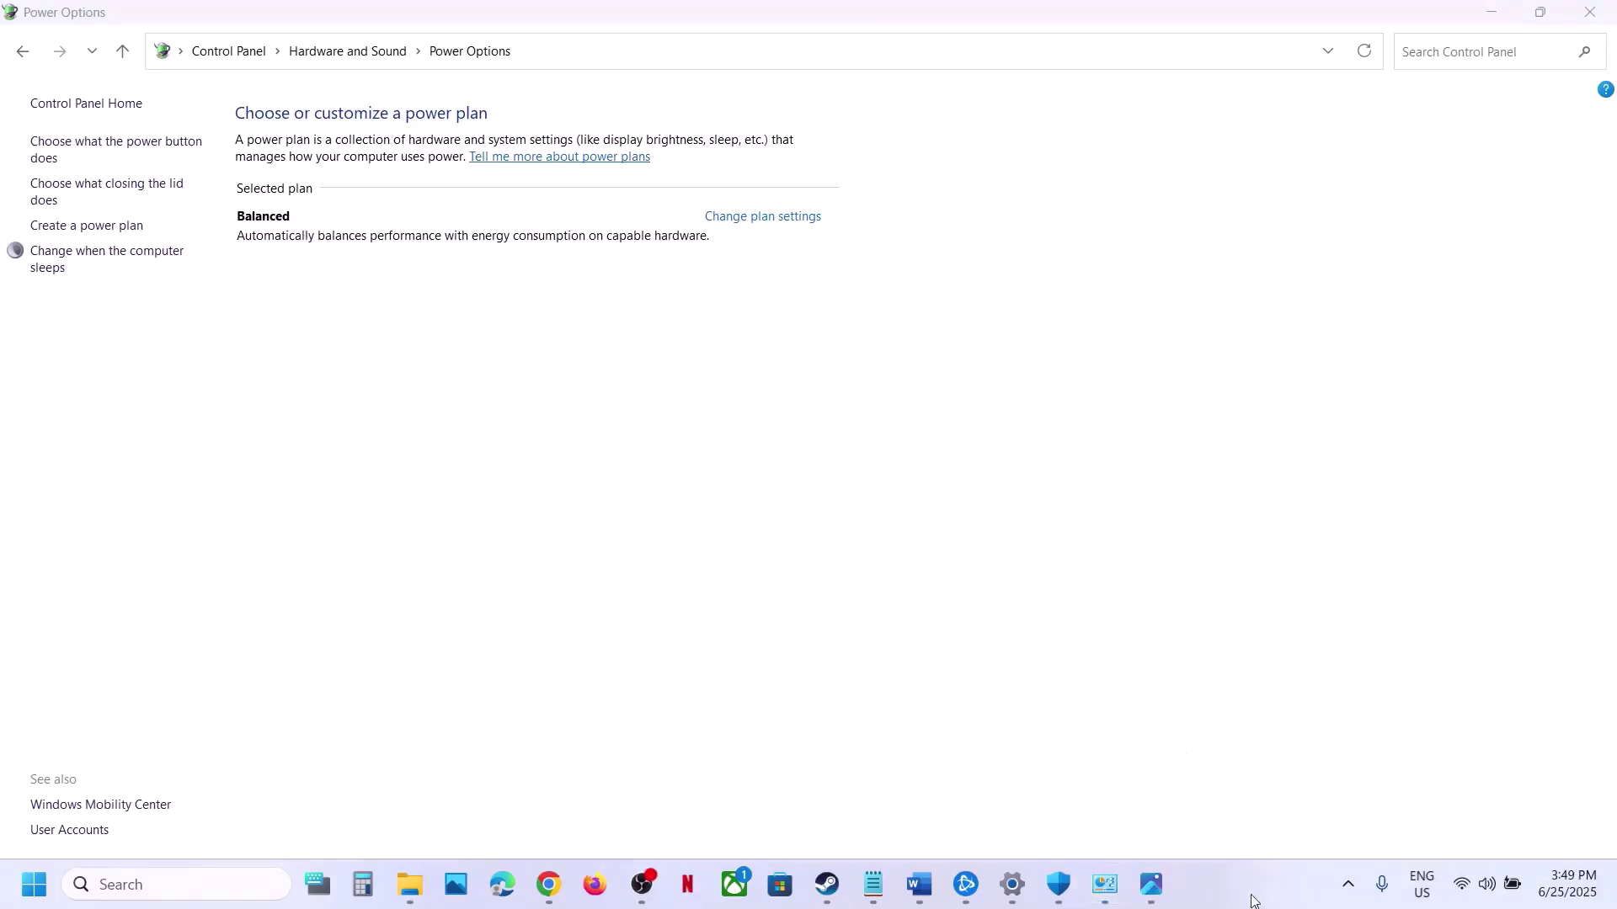
left_click(1152, 884)
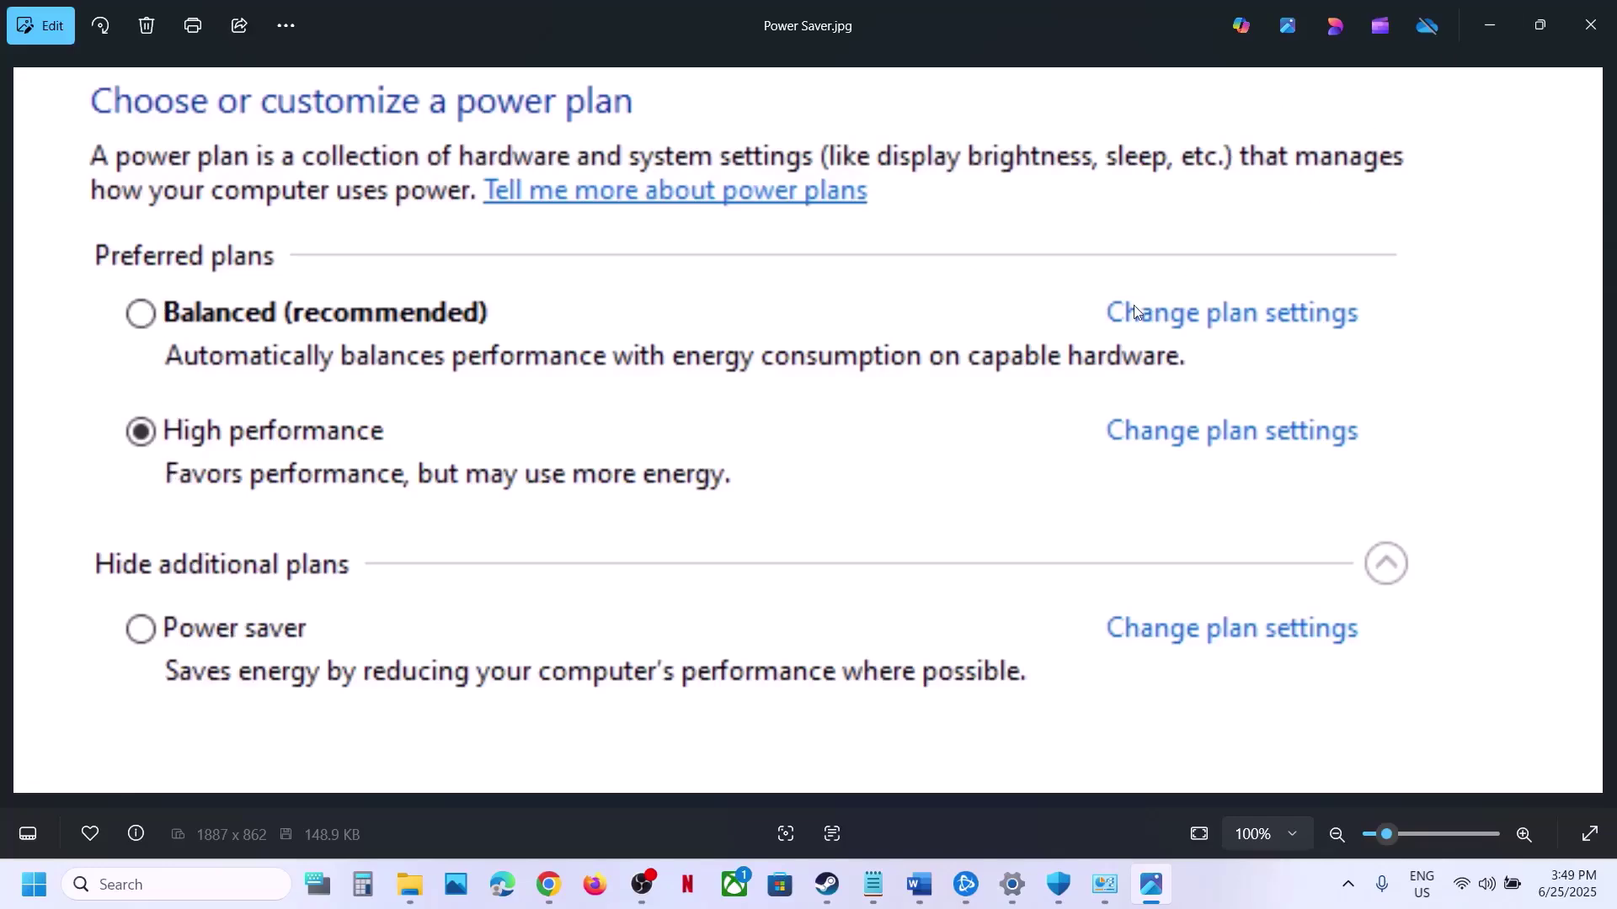
key("Left")
scroll(1061, 312, "up", 5)
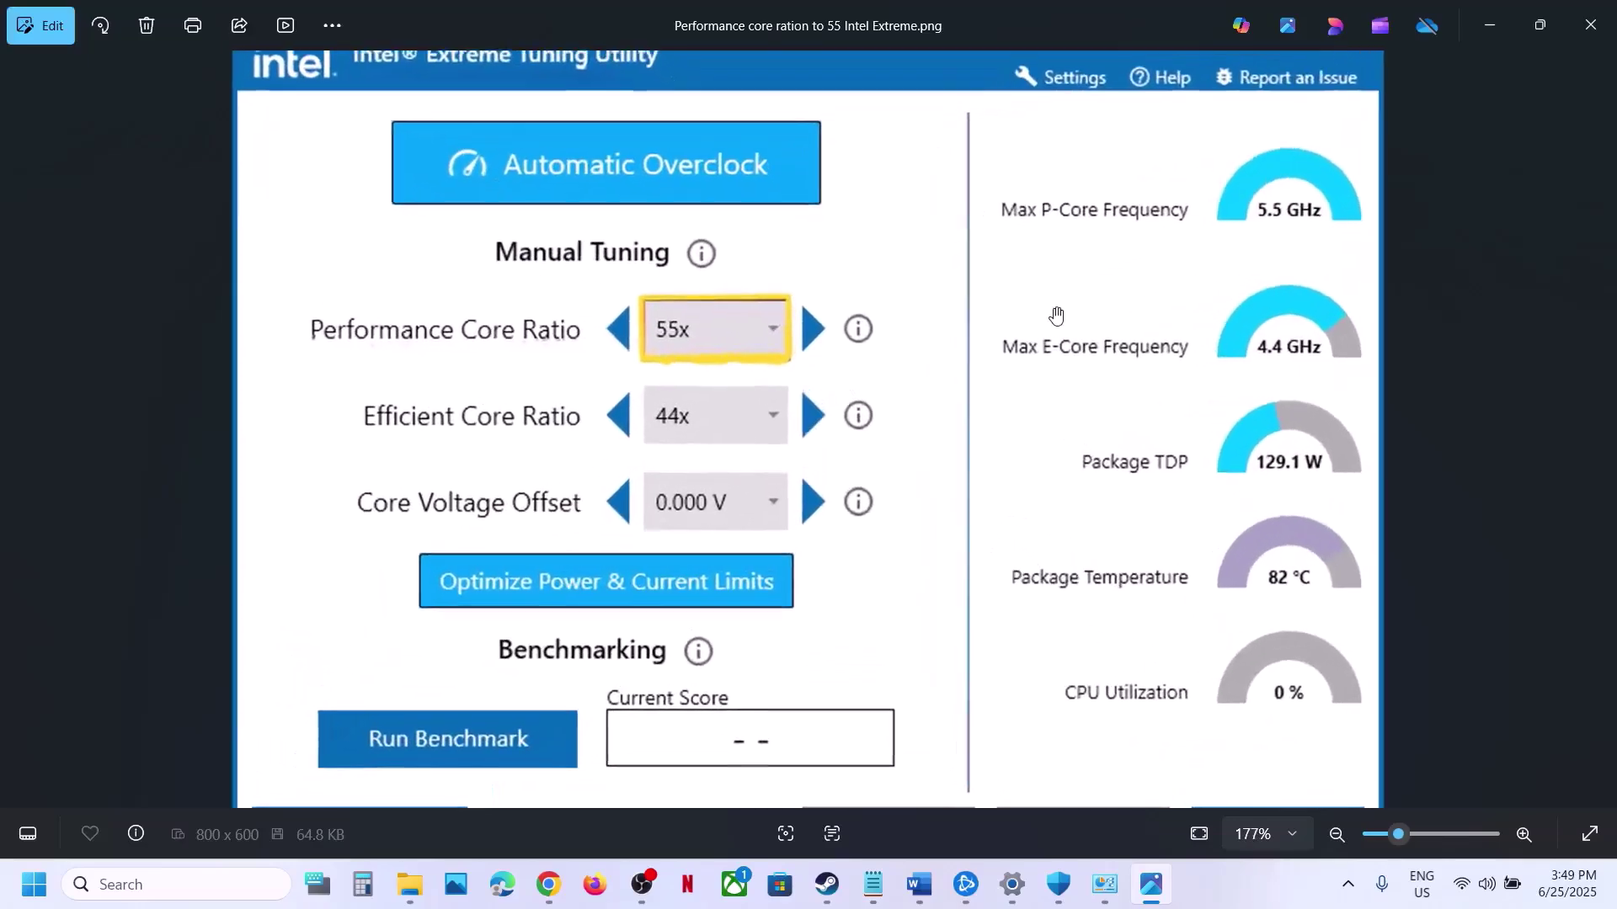
left_click_drag(910, 264, 908, 361)
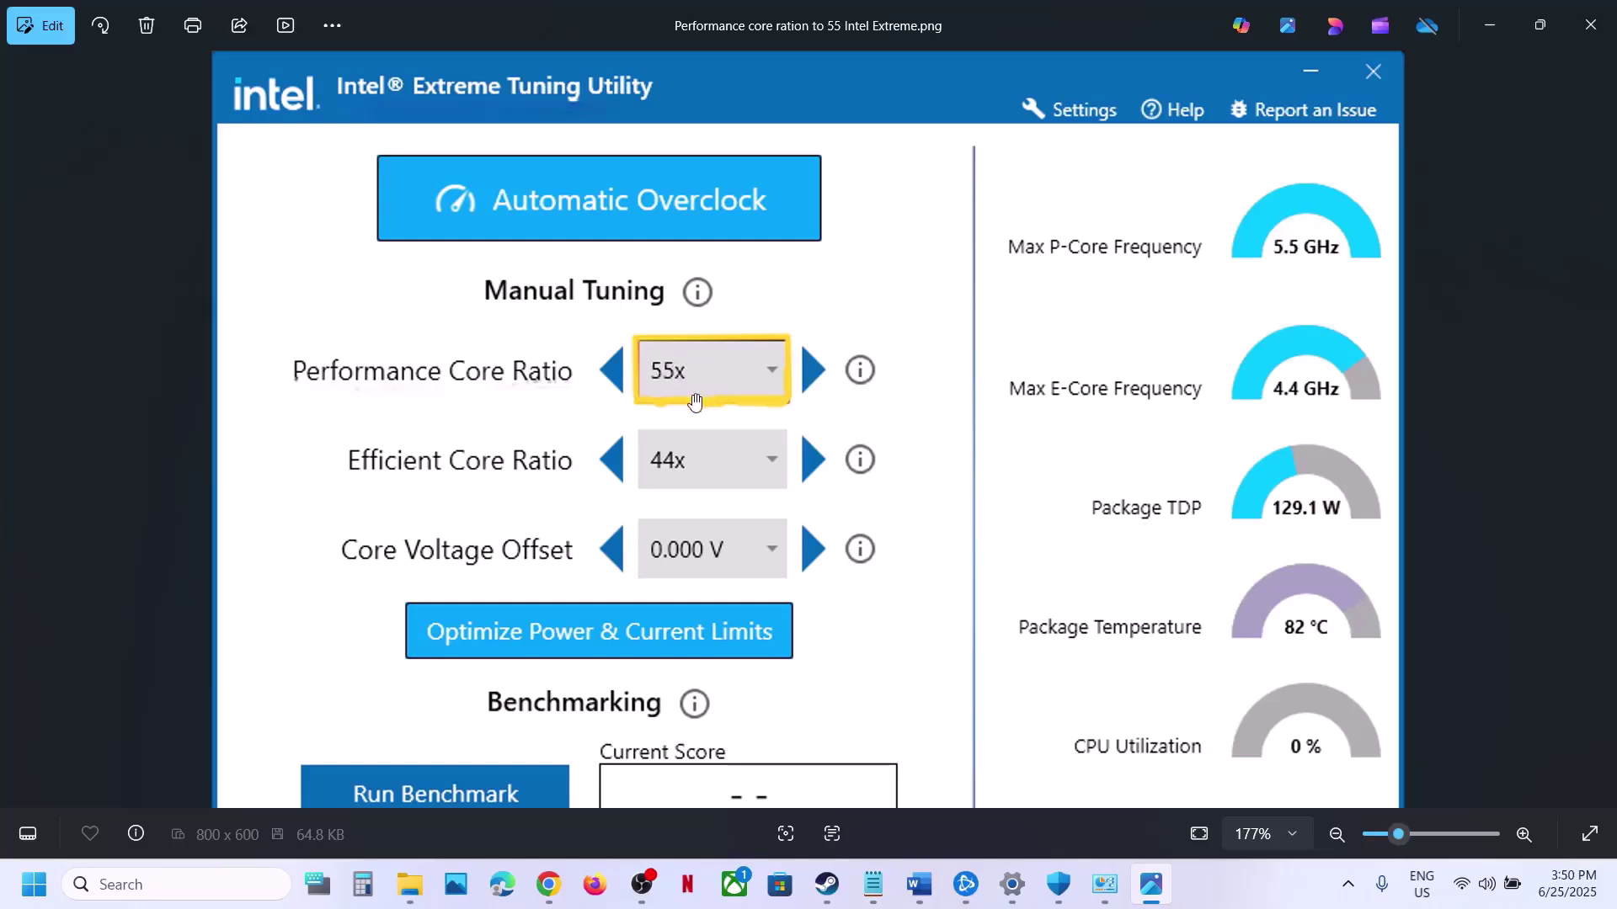
scroll(699, 396, "down", 3)
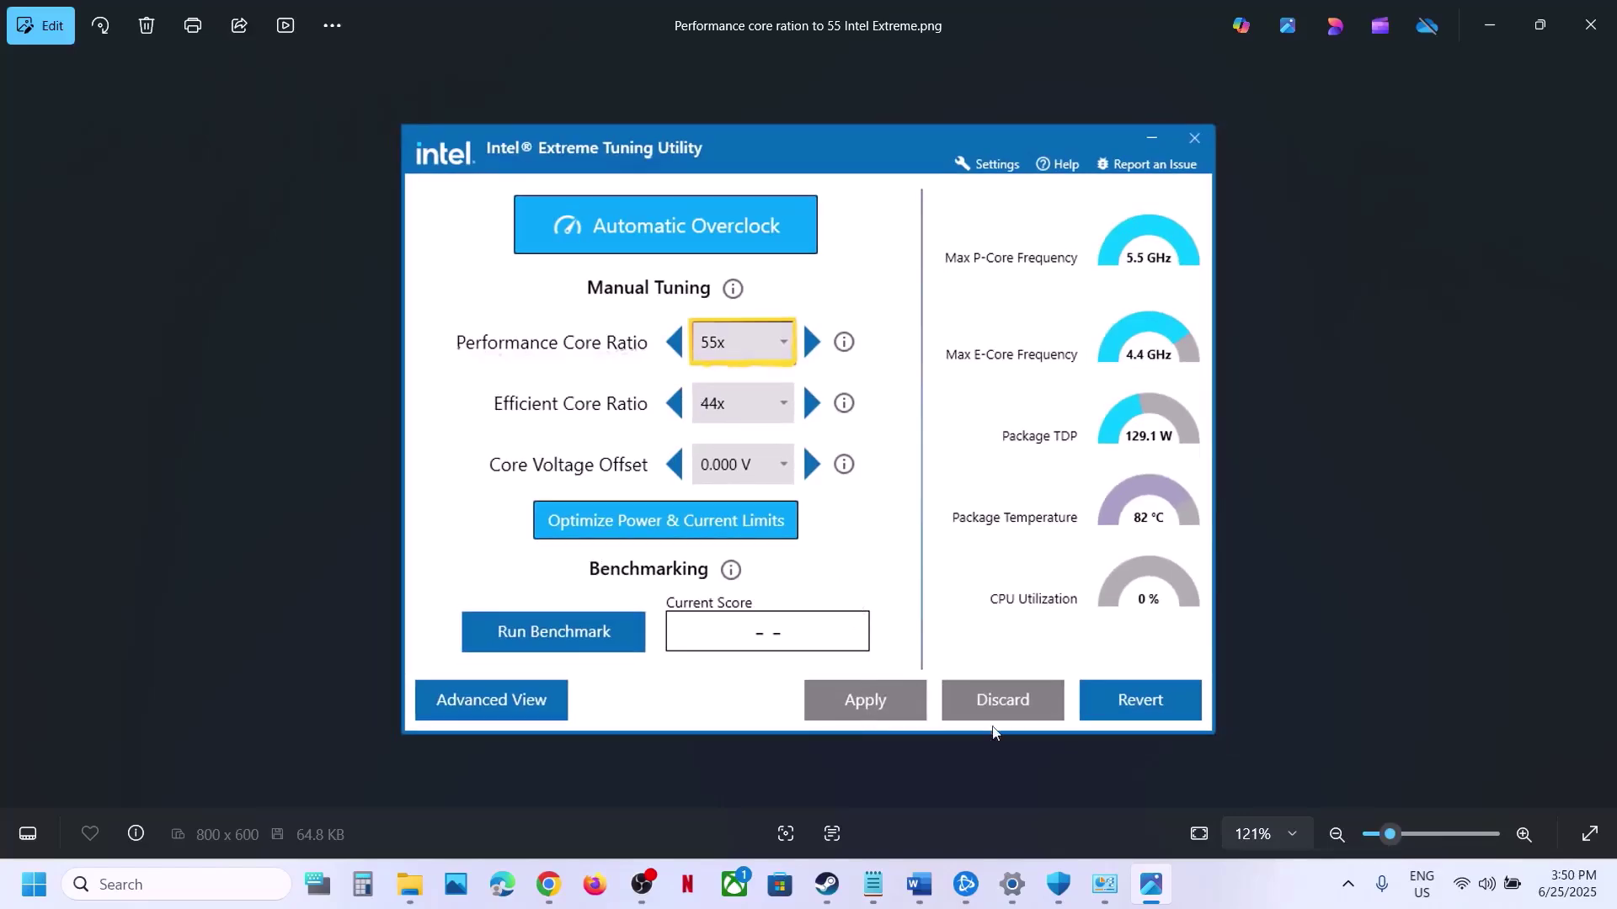
left_click(1595, 25)
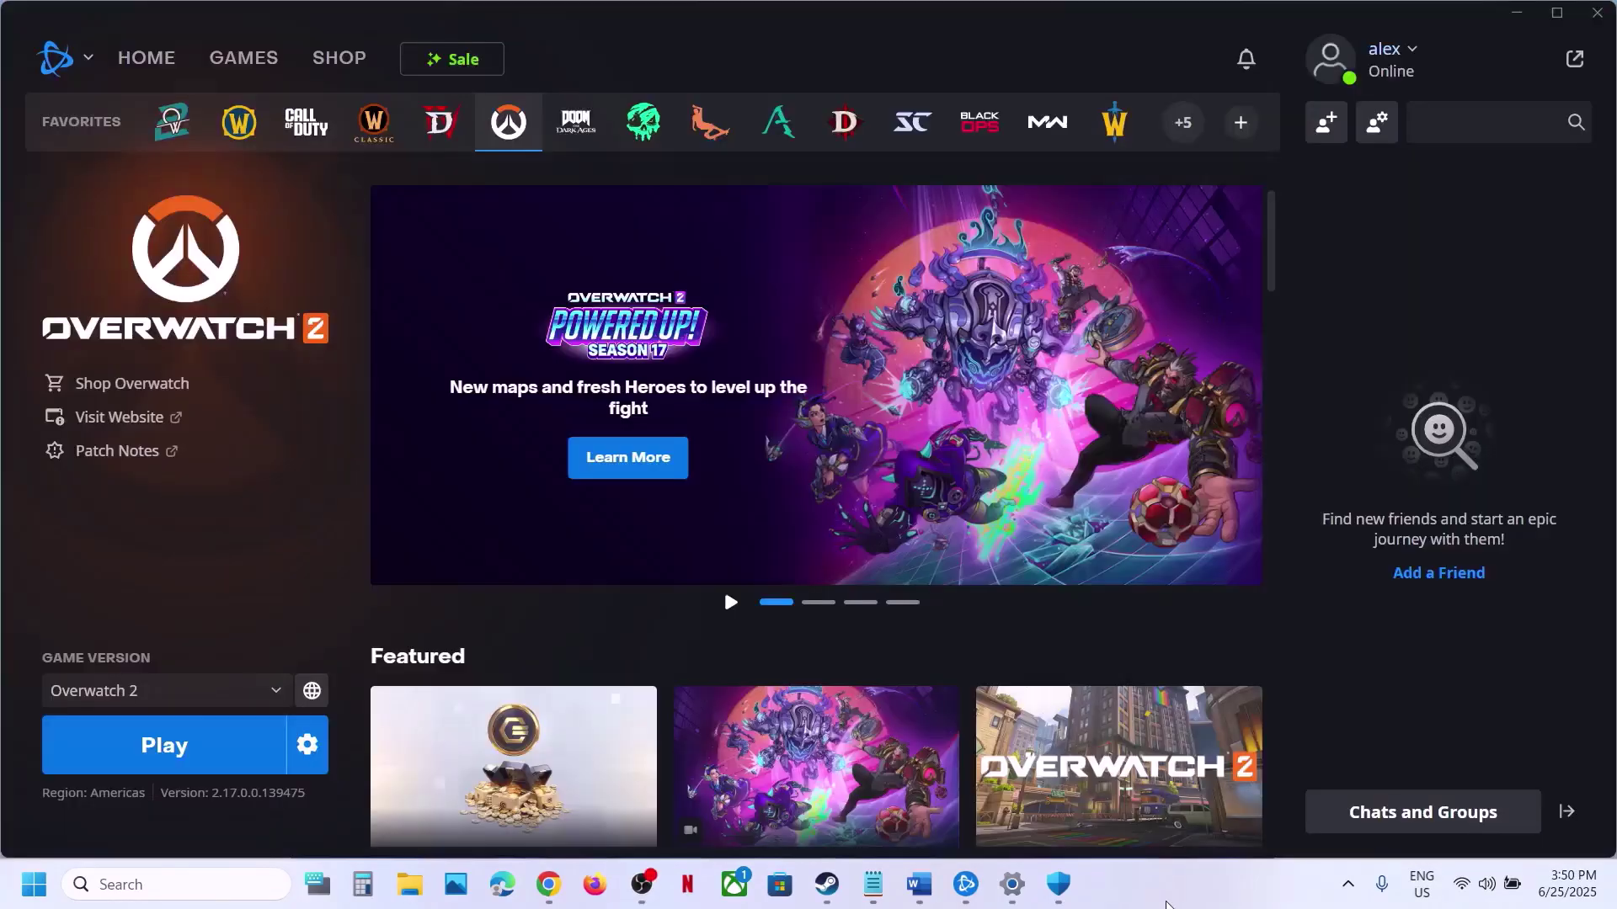
Step: Return to the Word notes and read Steps 10 and 11 on Intel Extreme Tuning Utility and the Game bar
left_click(918, 884)
scroll(694, 608, "down", 2)
scroll(693, 608, "down", 3)
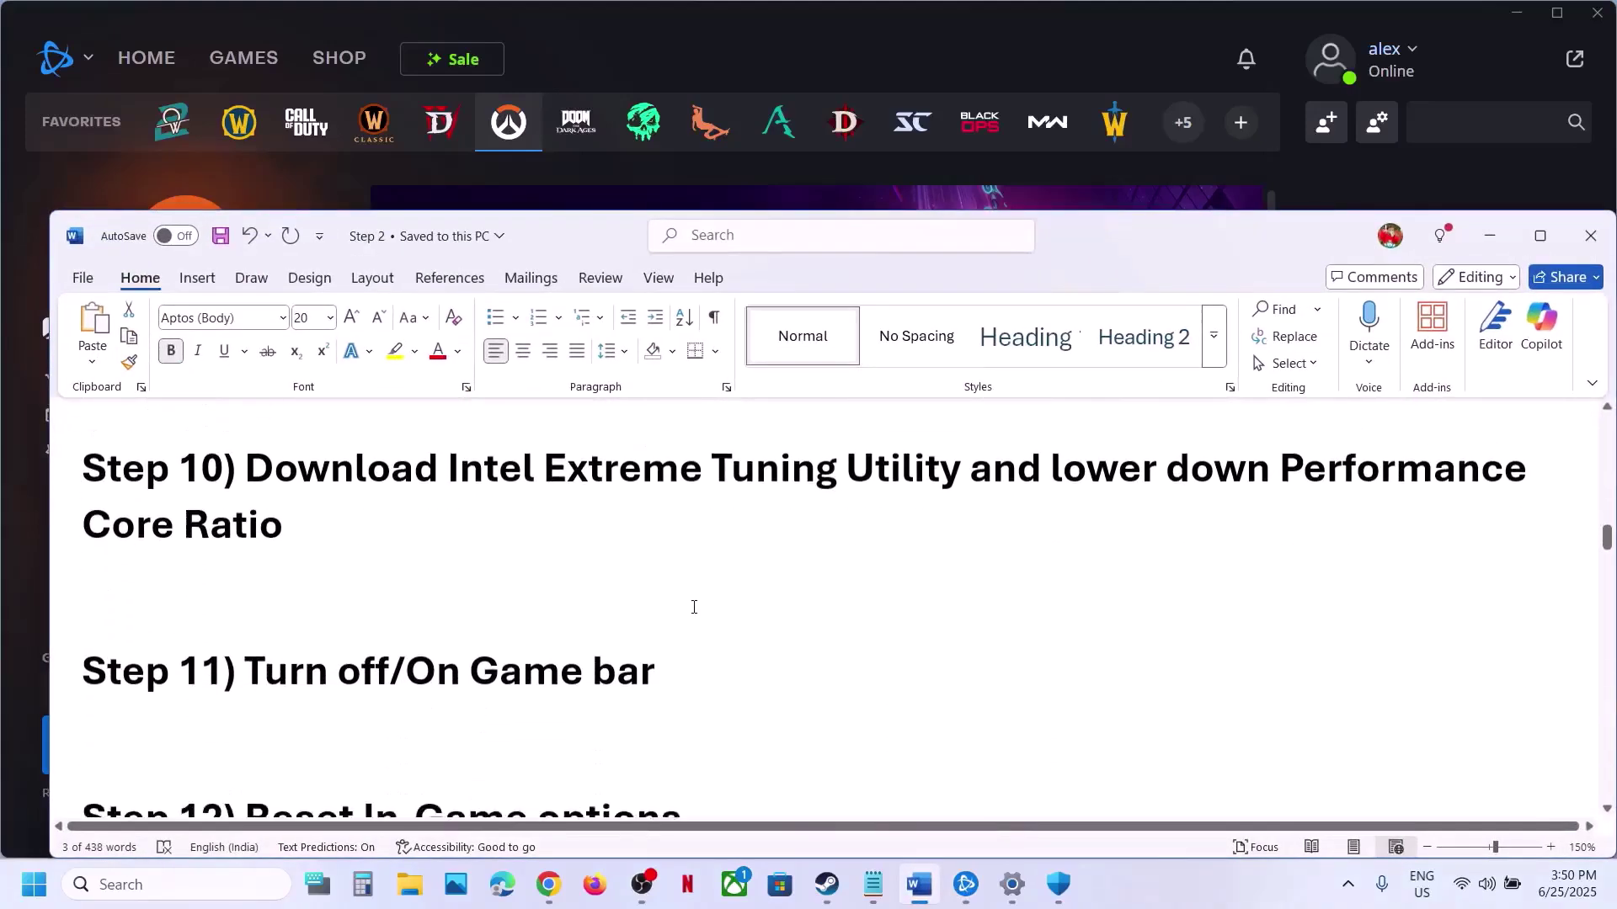
scroll(577, 654, "up", 1)
left_click_drag(324, 681, 85, 619)
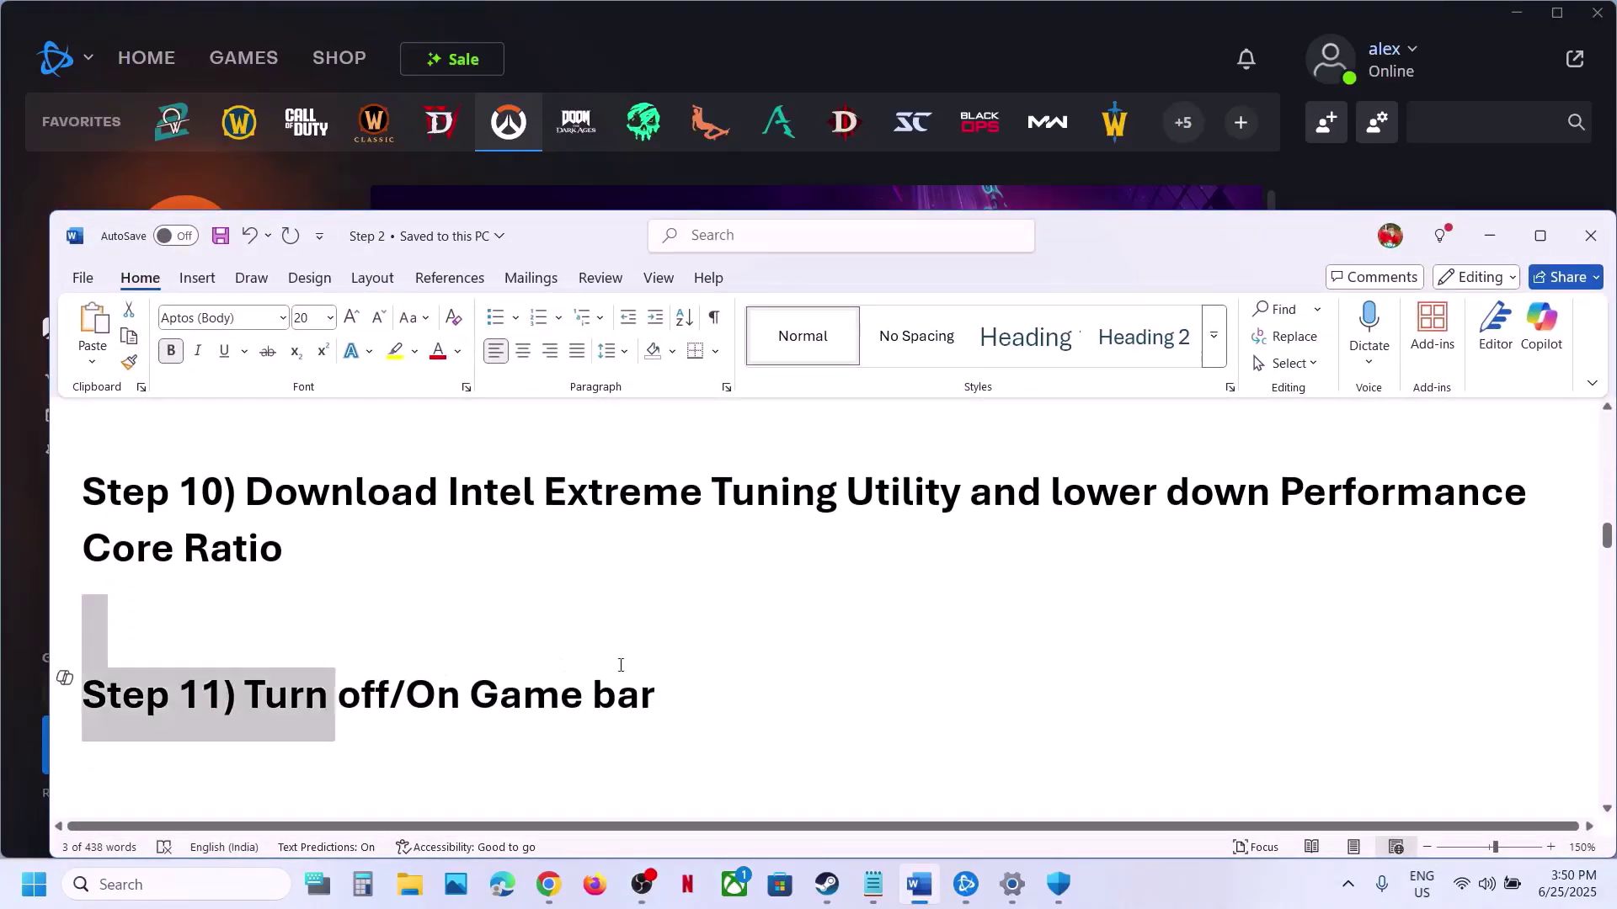
Step: Switch the option allowing the controller to open Game Bar off and back on in Windows Settings, and close Settings
left_click(721, 169)
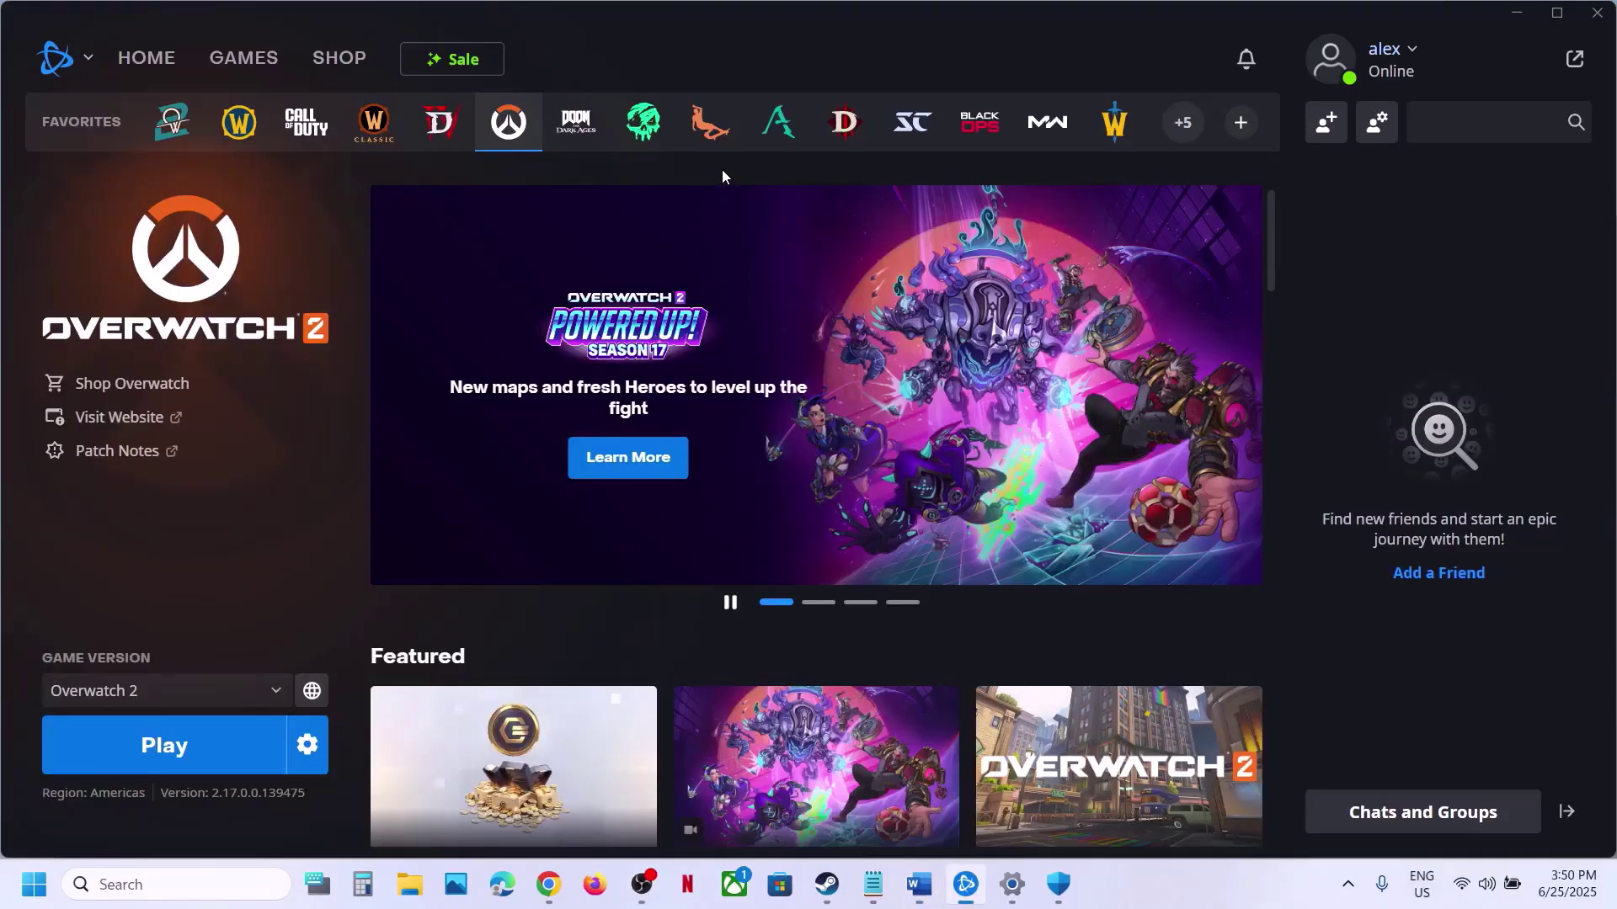
key("alt+Tab")
left_click(85, 573)
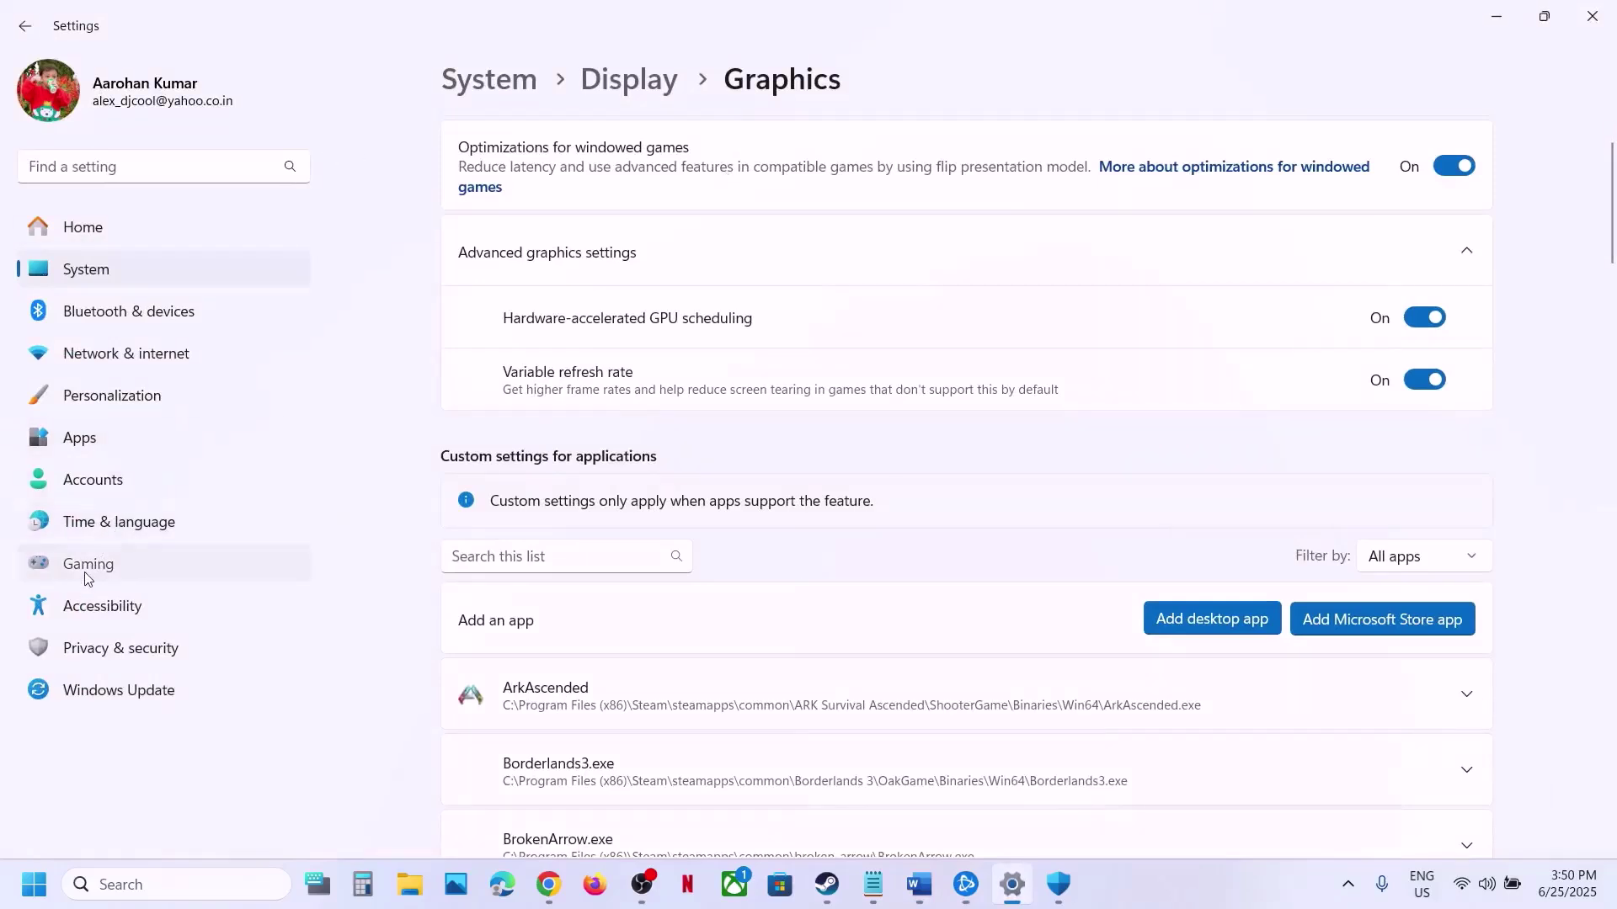
left_click(948, 145)
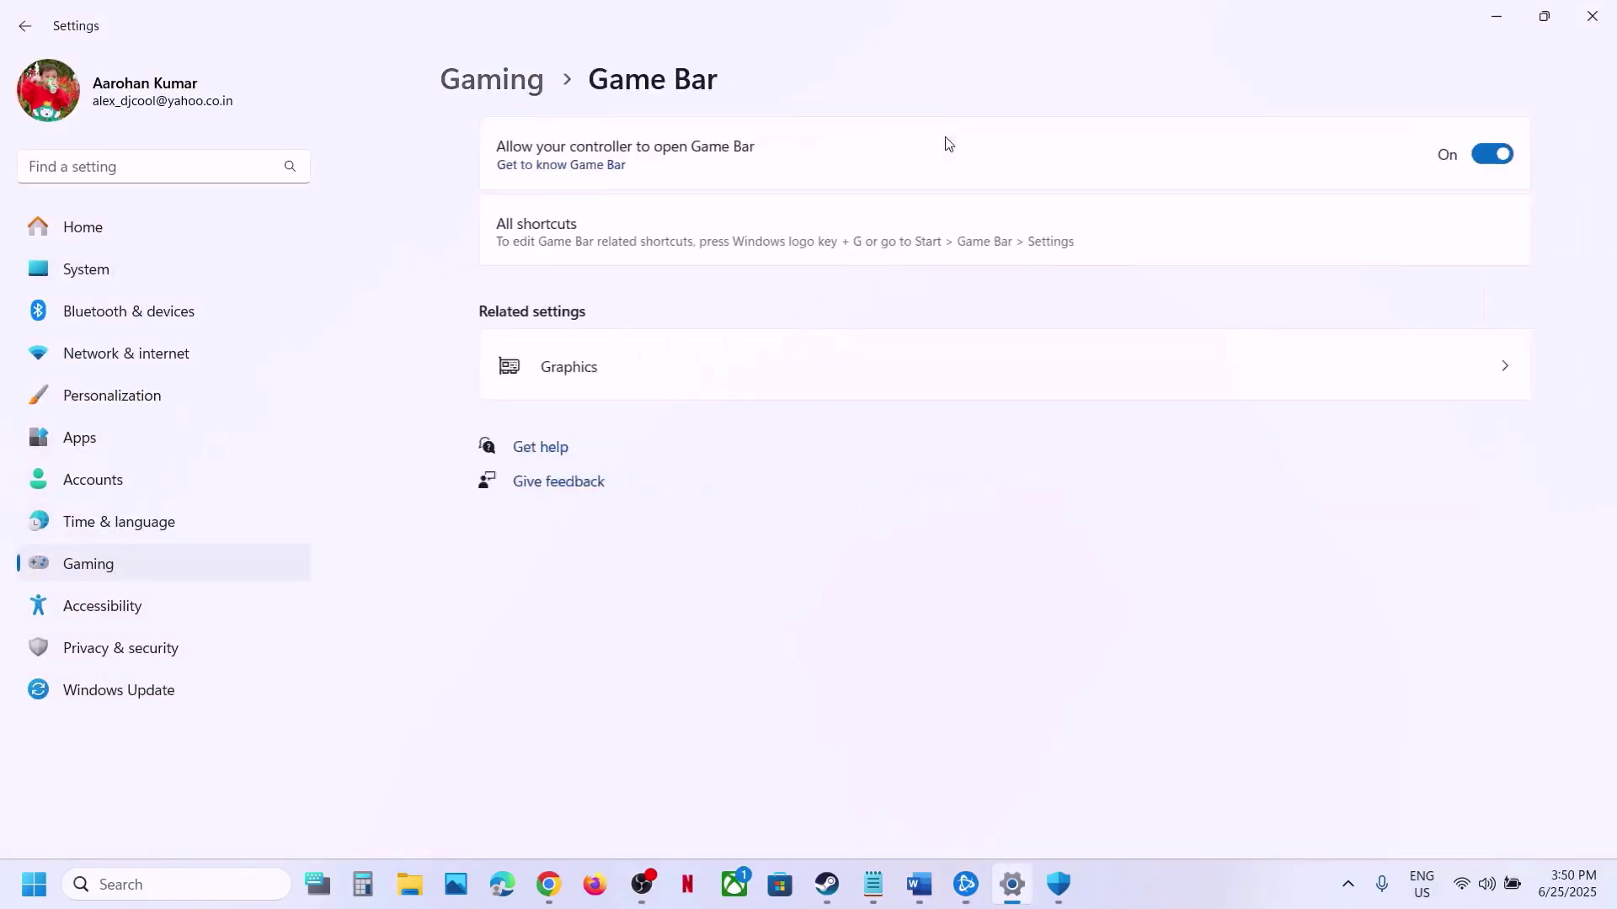
left_click(1446, 159)
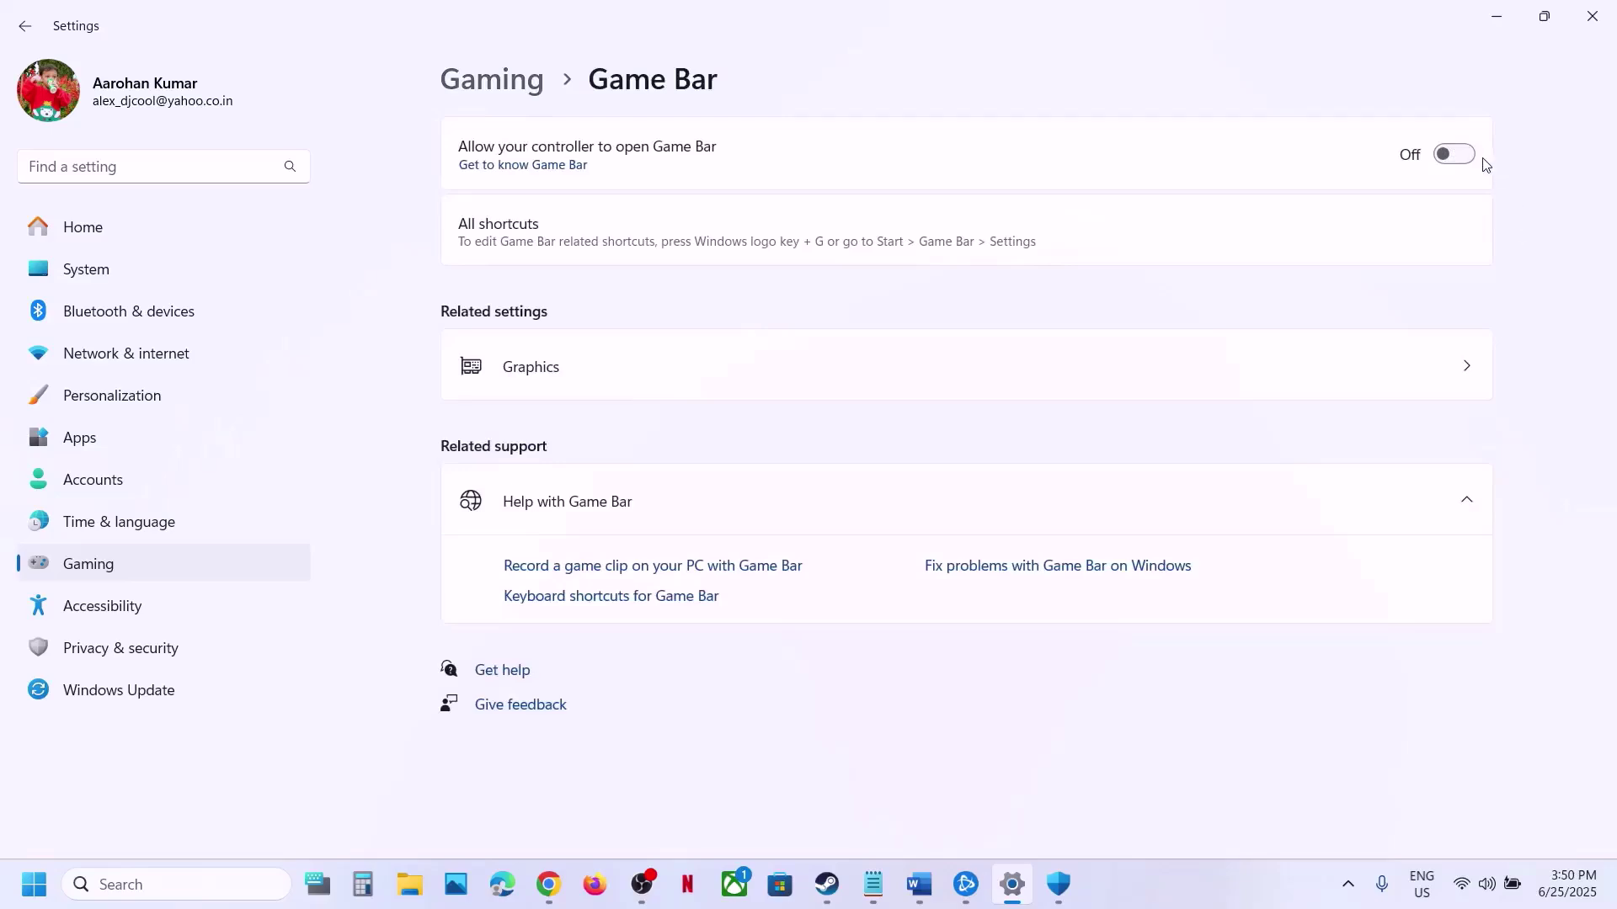
left_click(1454, 154)
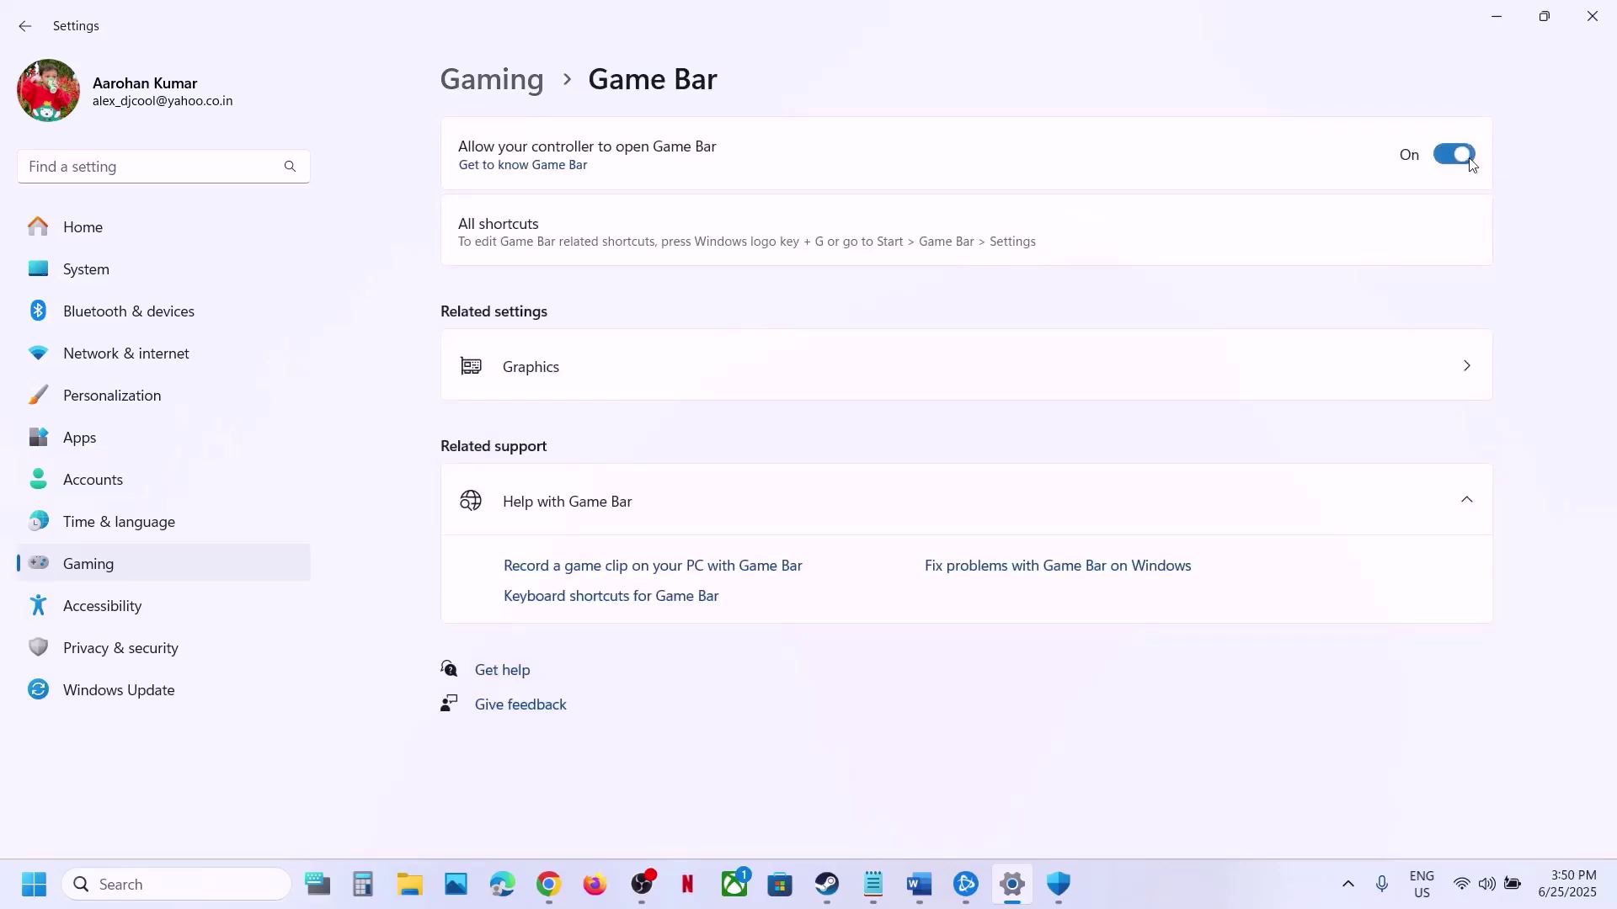
left_click(1591, 16)
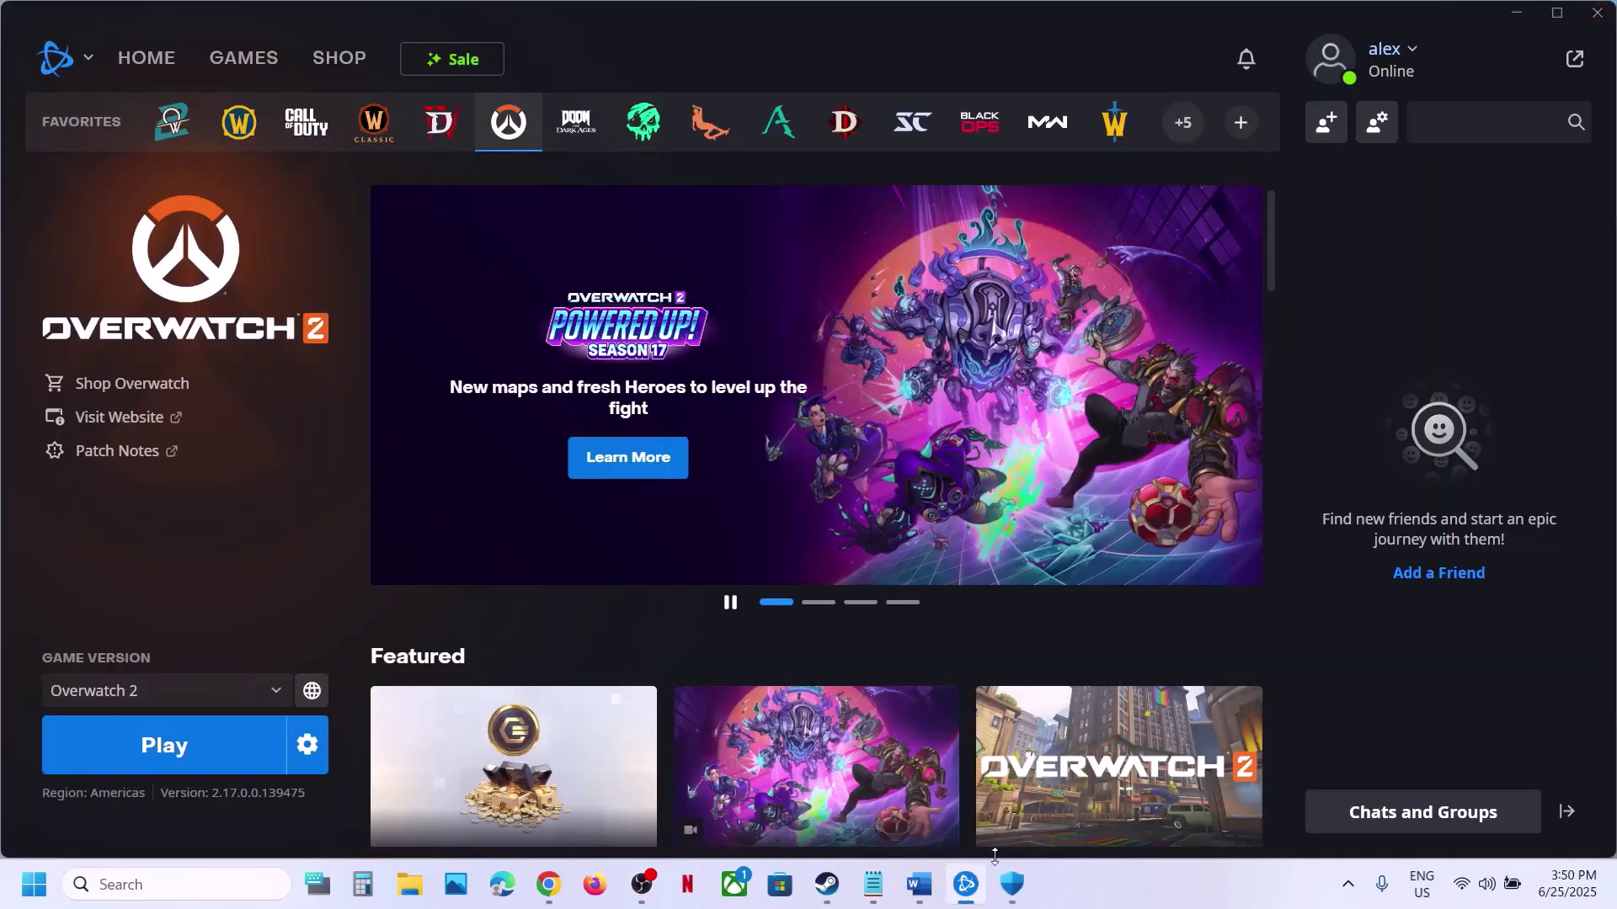
Step: Switch back to the Word notes and read Step 12 on resetting in-game options
left_click(916, 886)
scroll(607, 577, "down", 3)
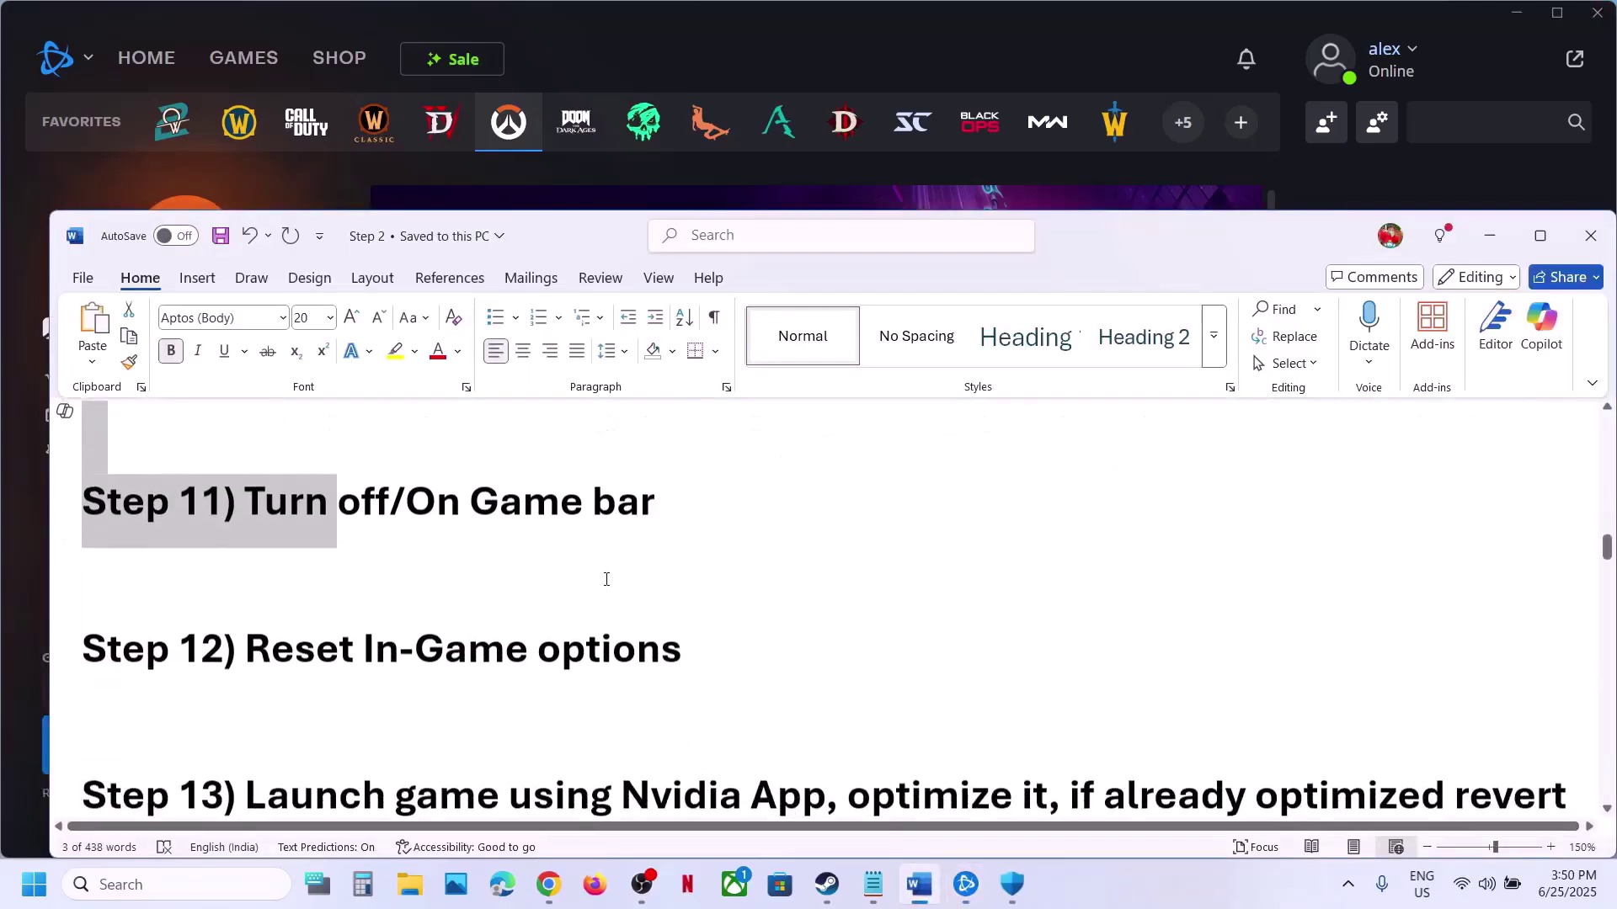
scroll(606, 578, "up", 1)
left_click_drag(245, 704, 83, 602)
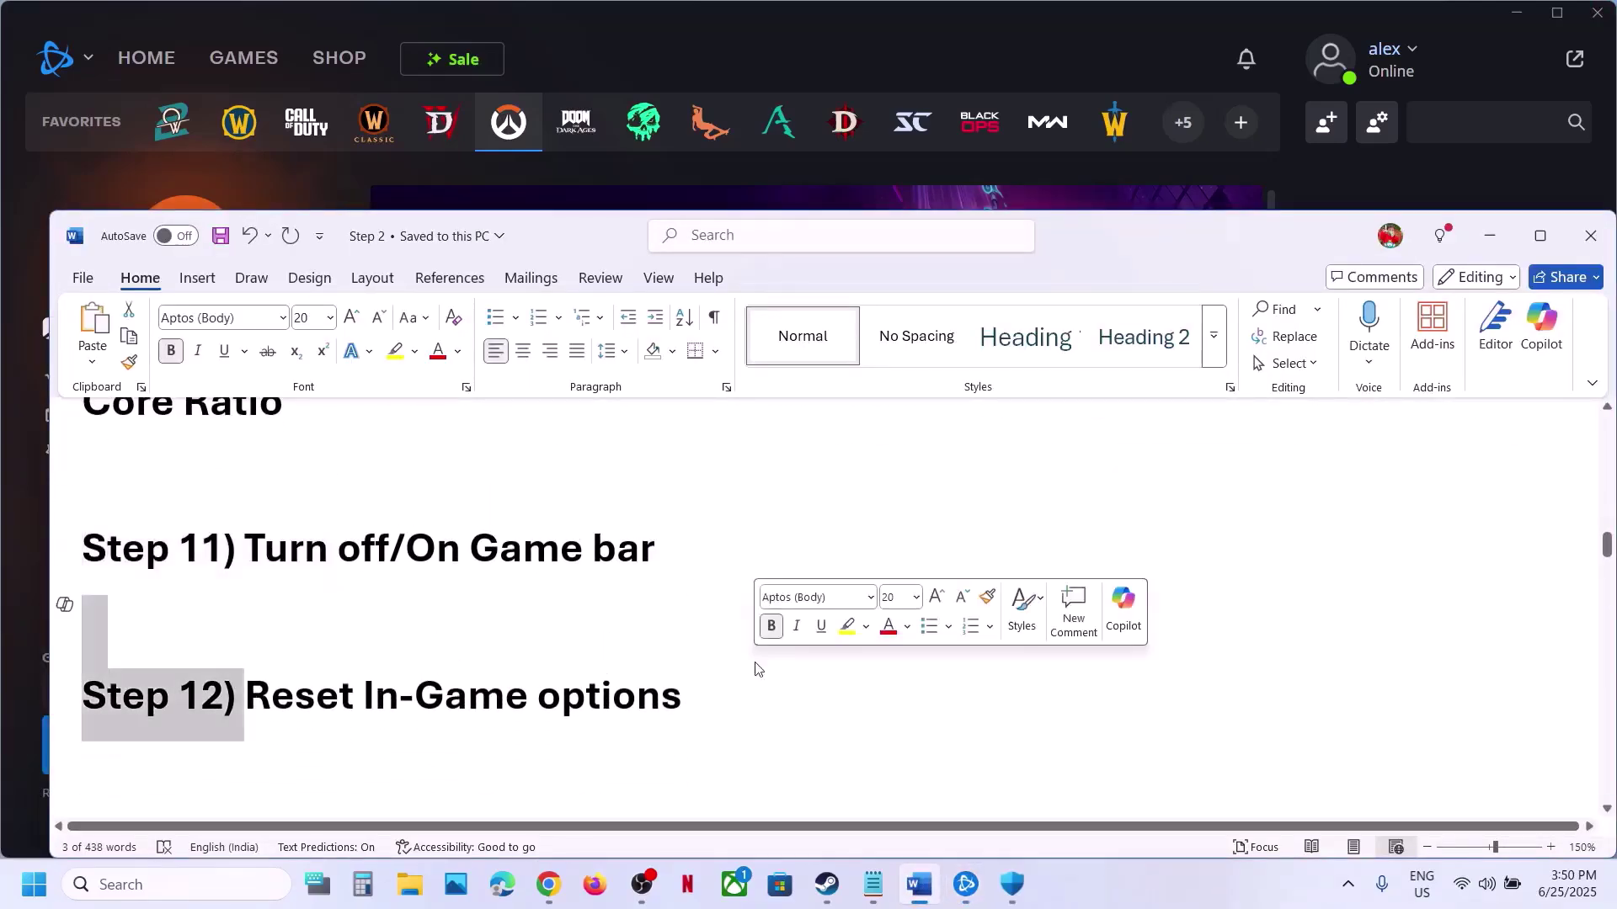
Step: Reset the in-game options for Overwatch 2 from its Game Settings in Battle.net and close the settings
left_click(764, 169)
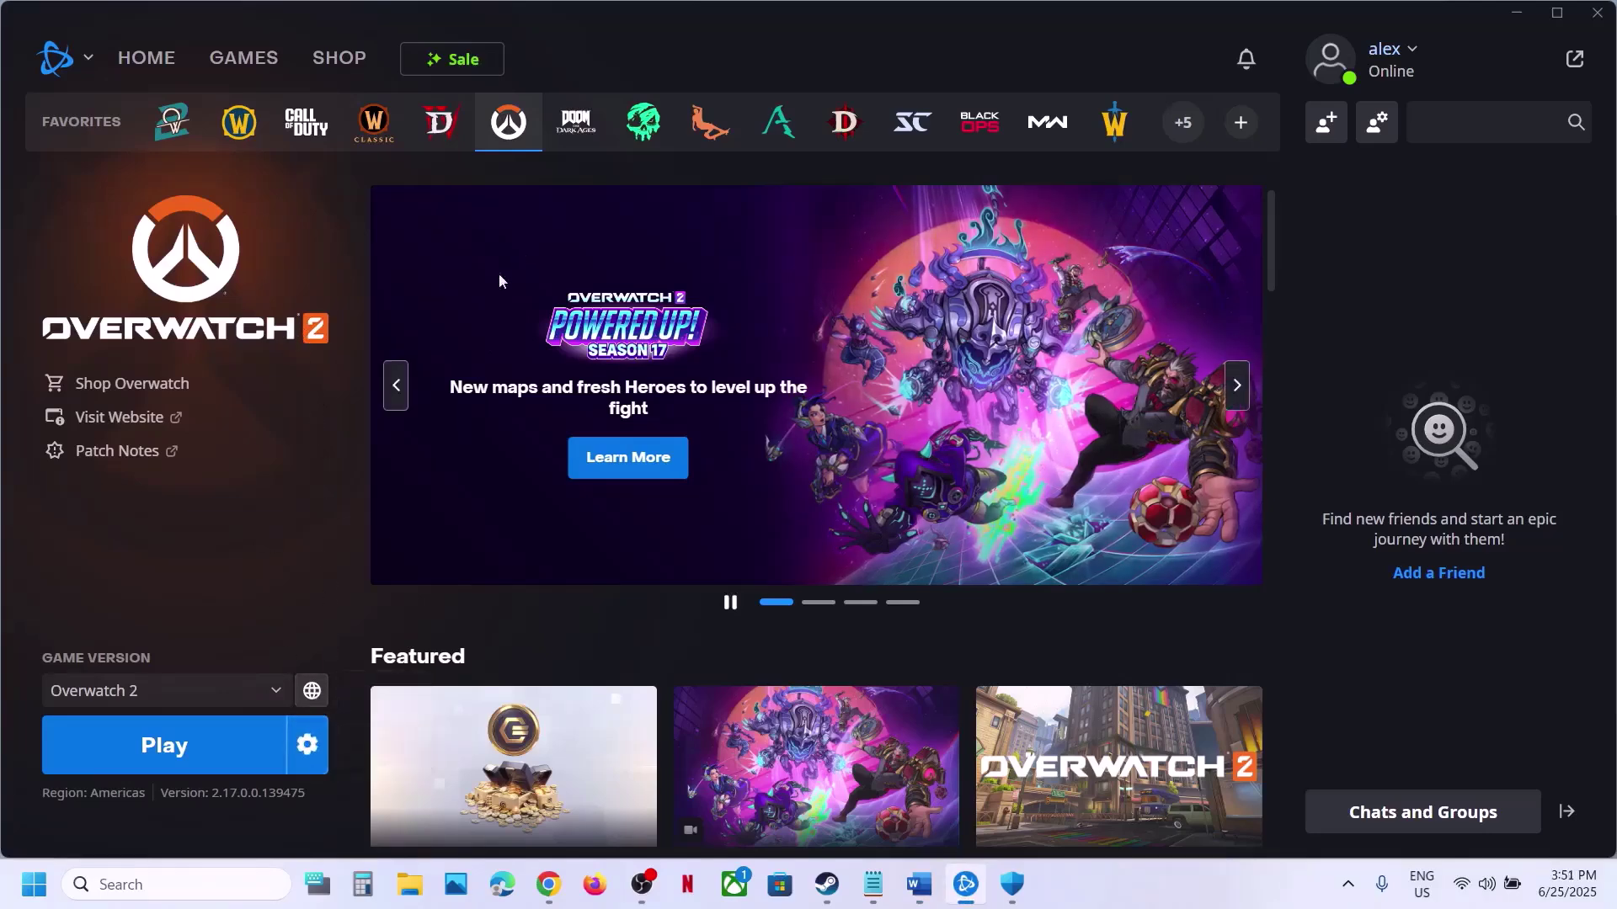
left_click(308, 746)
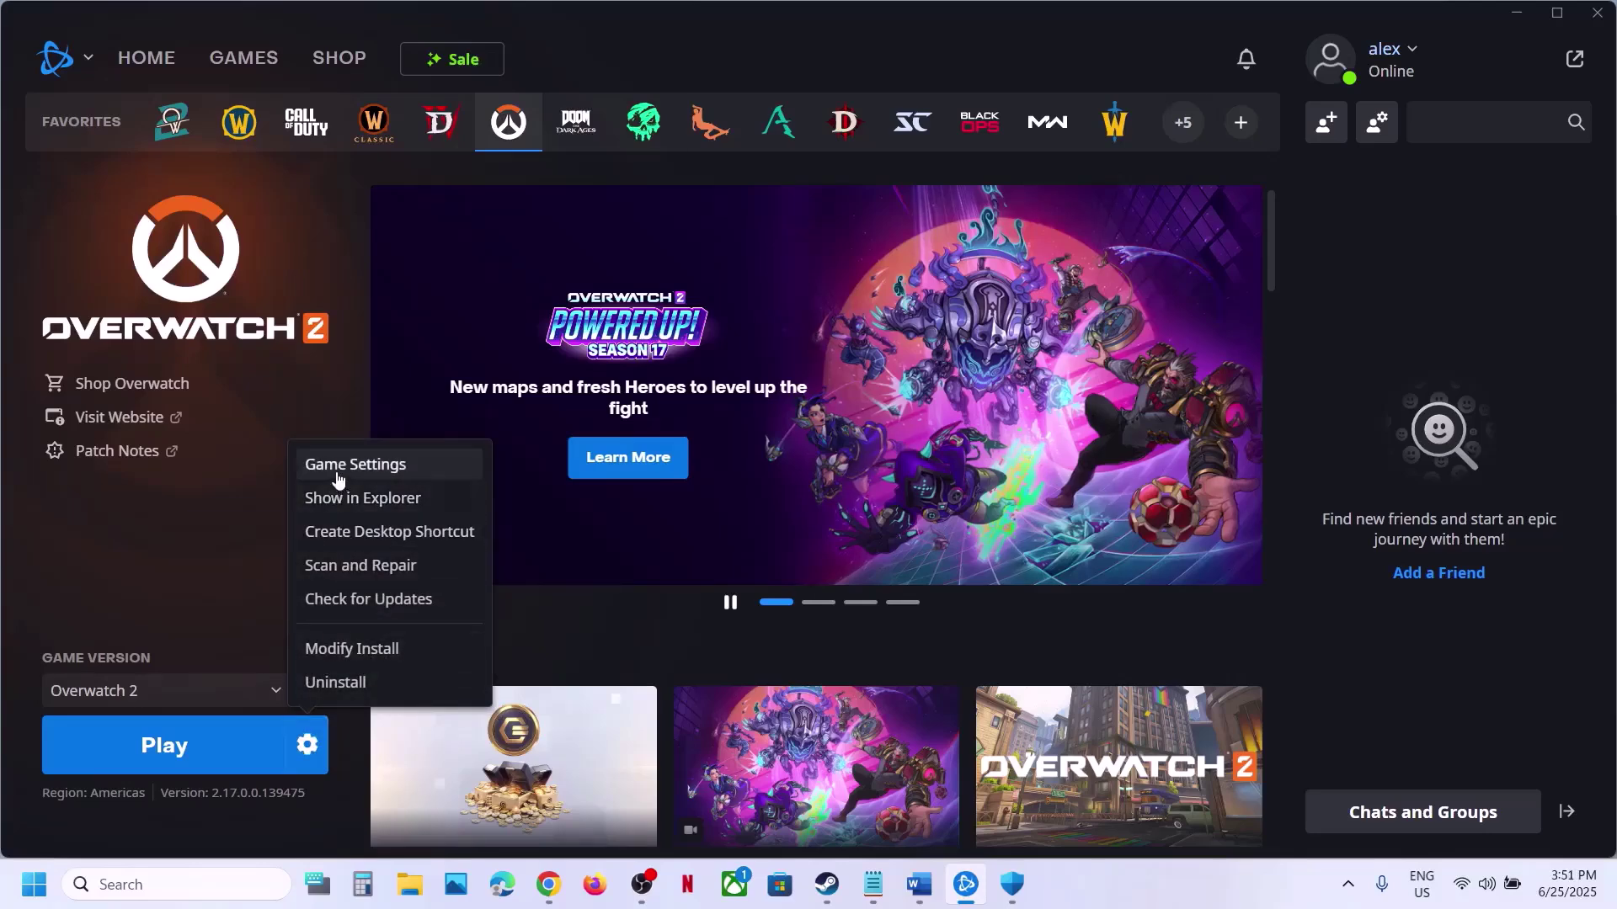
left_click(339, 472)
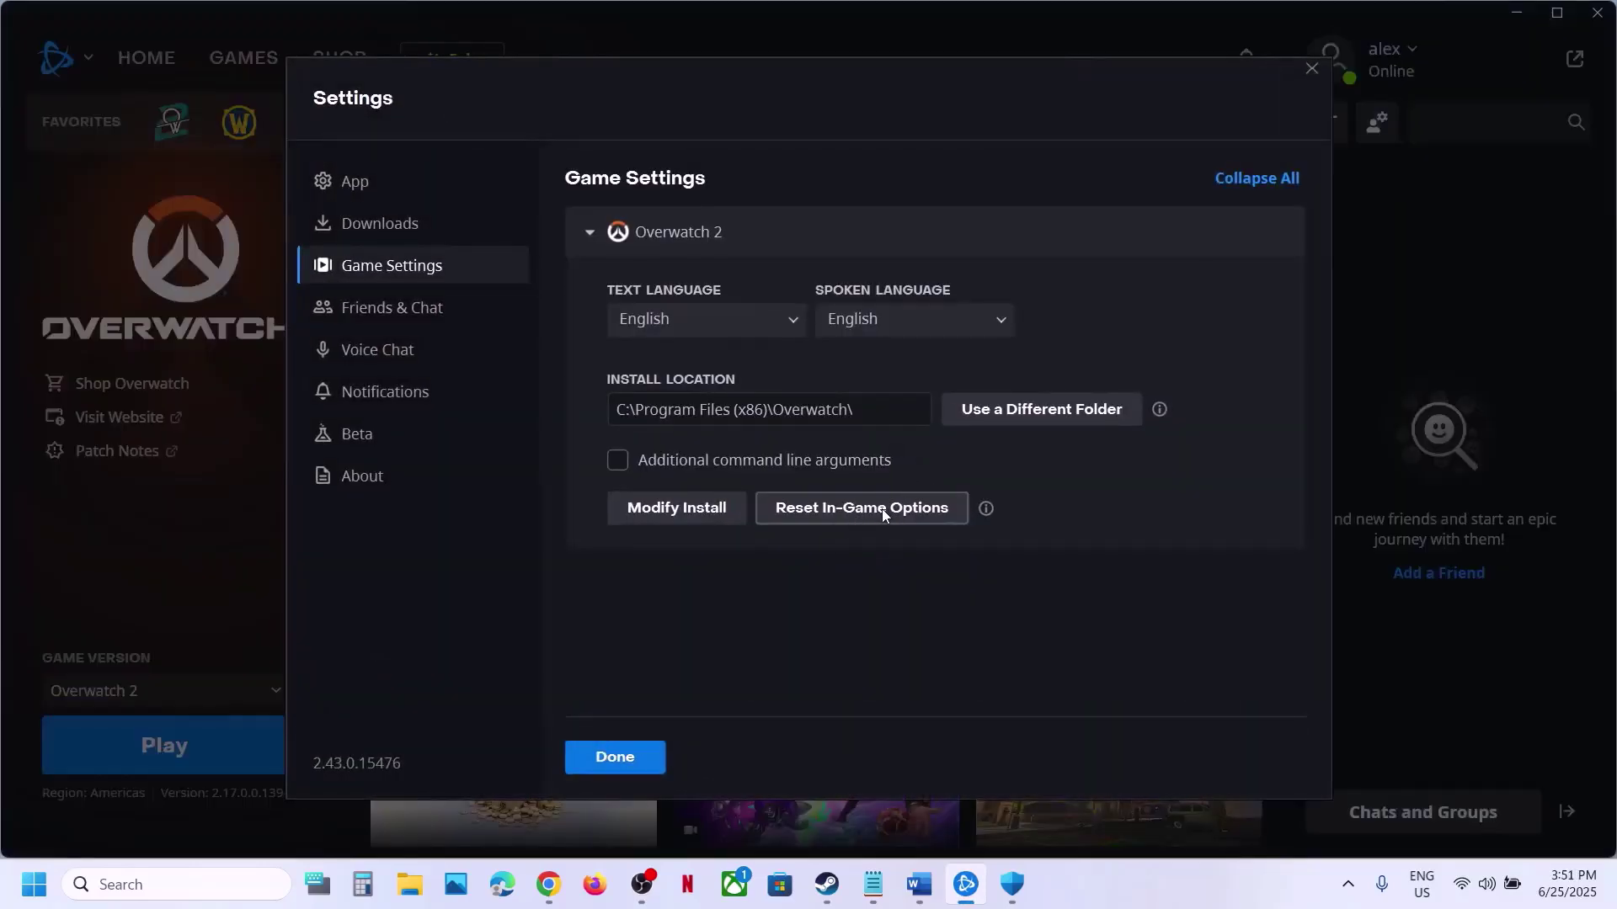
left_click(881, 509)
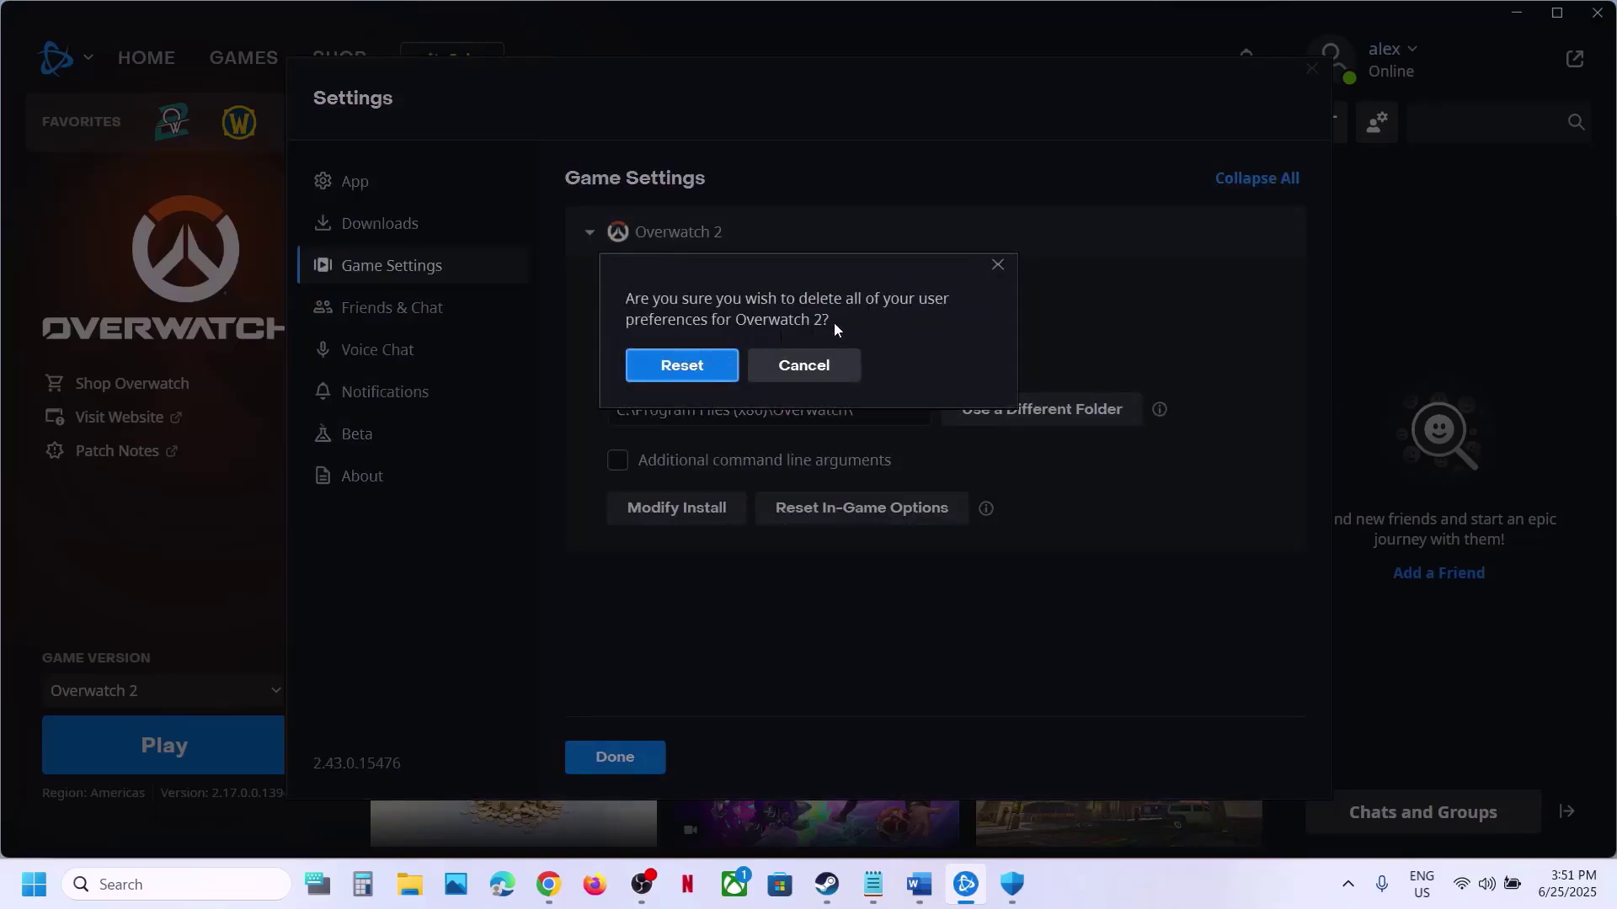
left_click(700, 371)
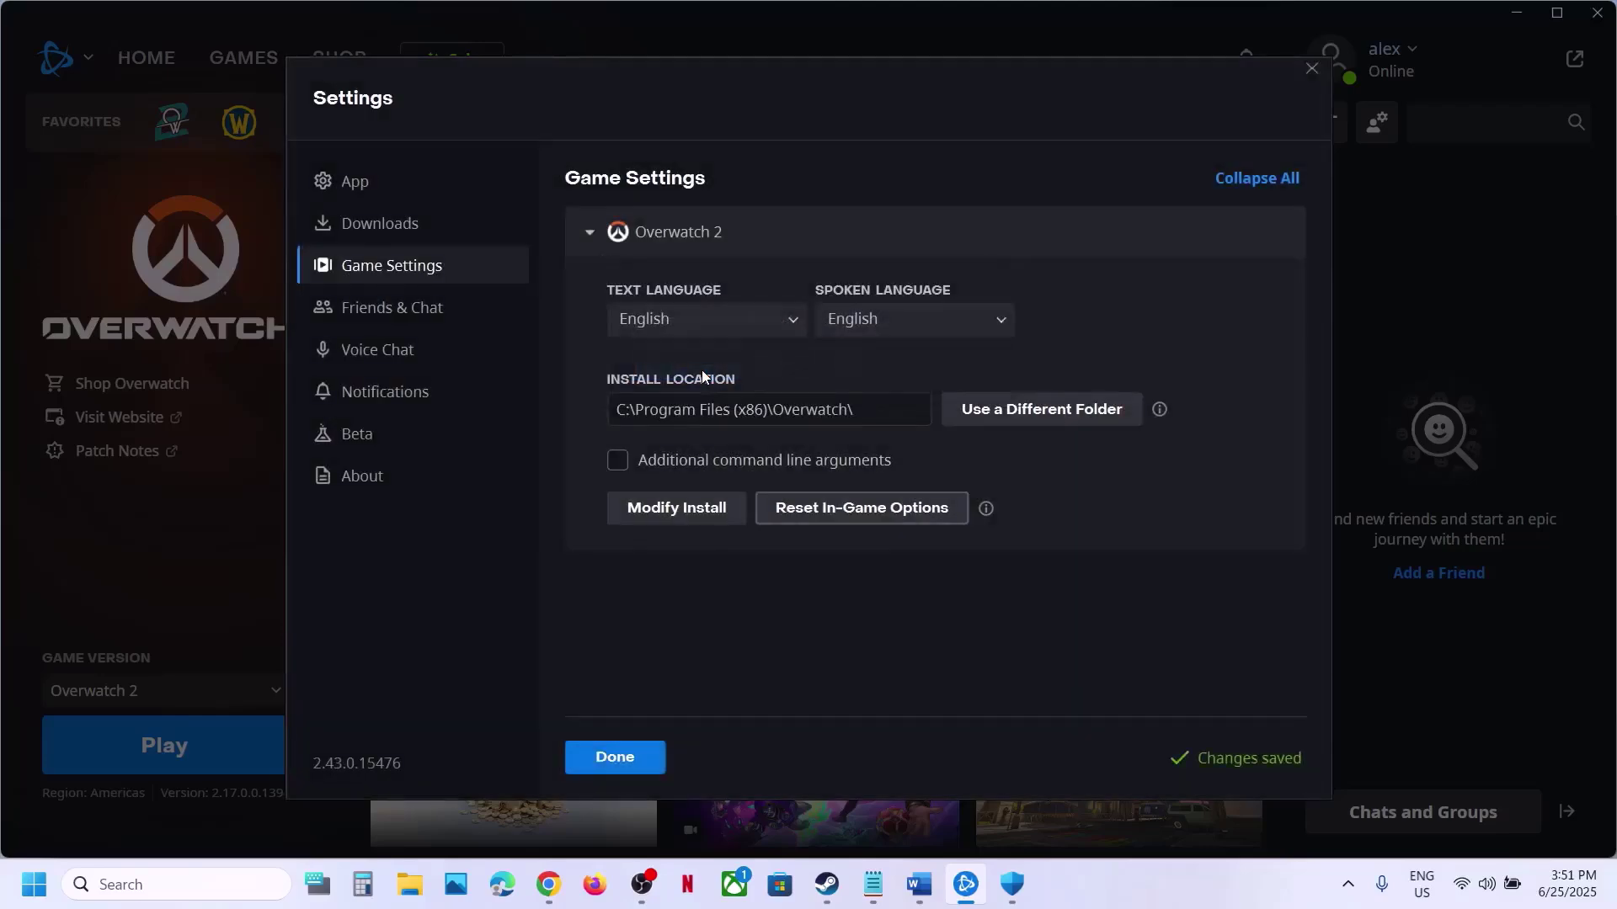
left_click(604, 756)
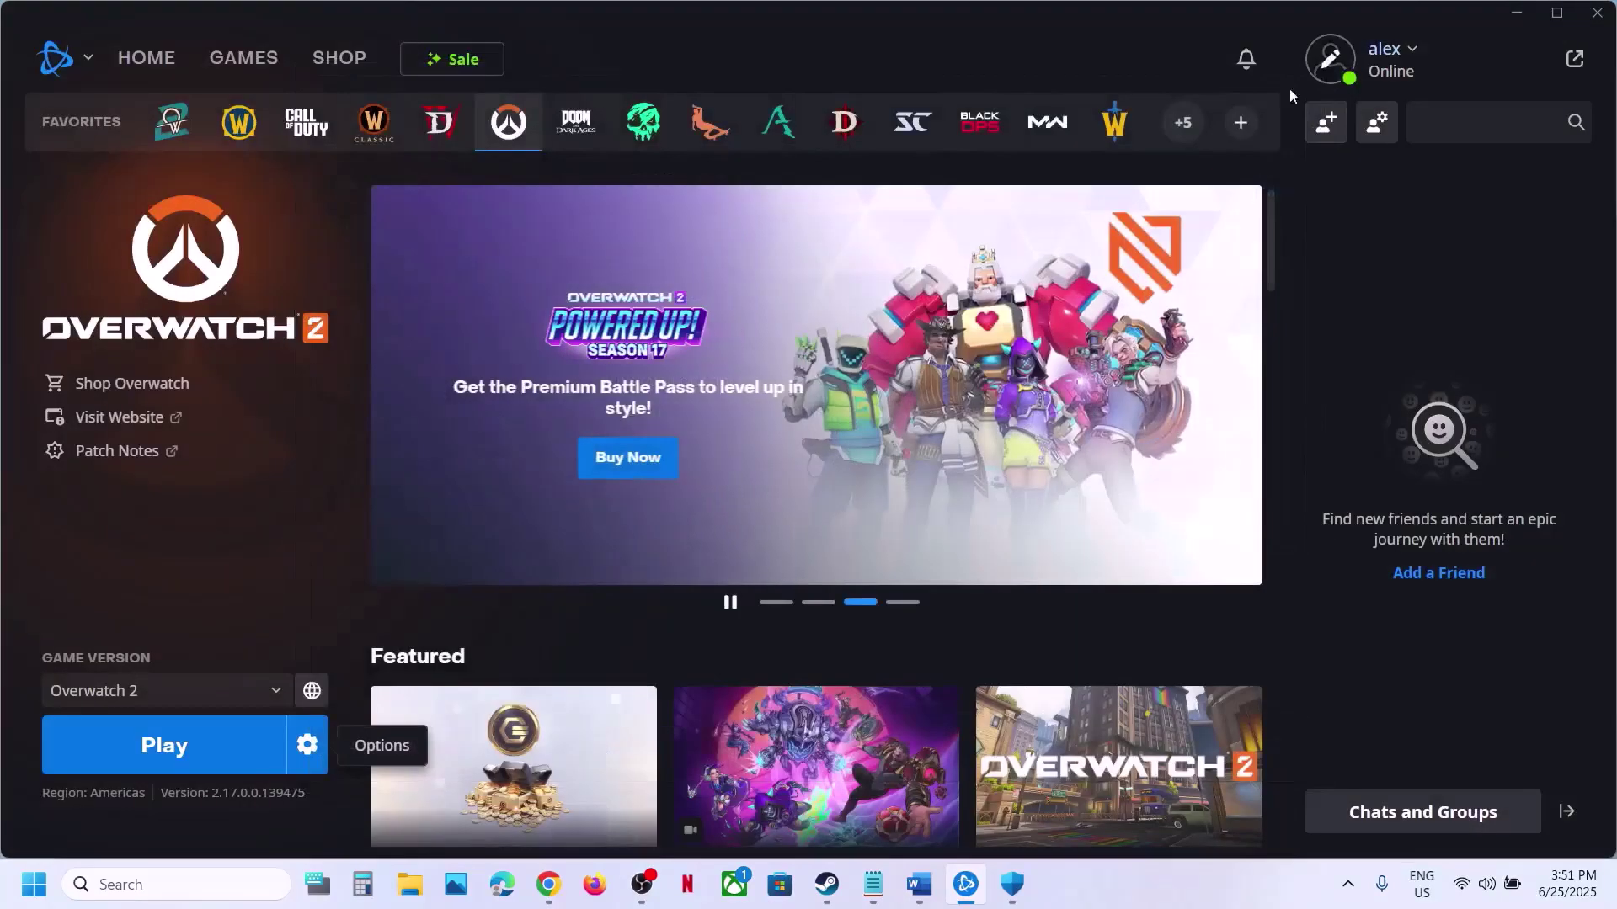
Step: Return to the Word notes and read Step 13 on launching and optimizing the game with the Nvidia App
left_click(919, 899)
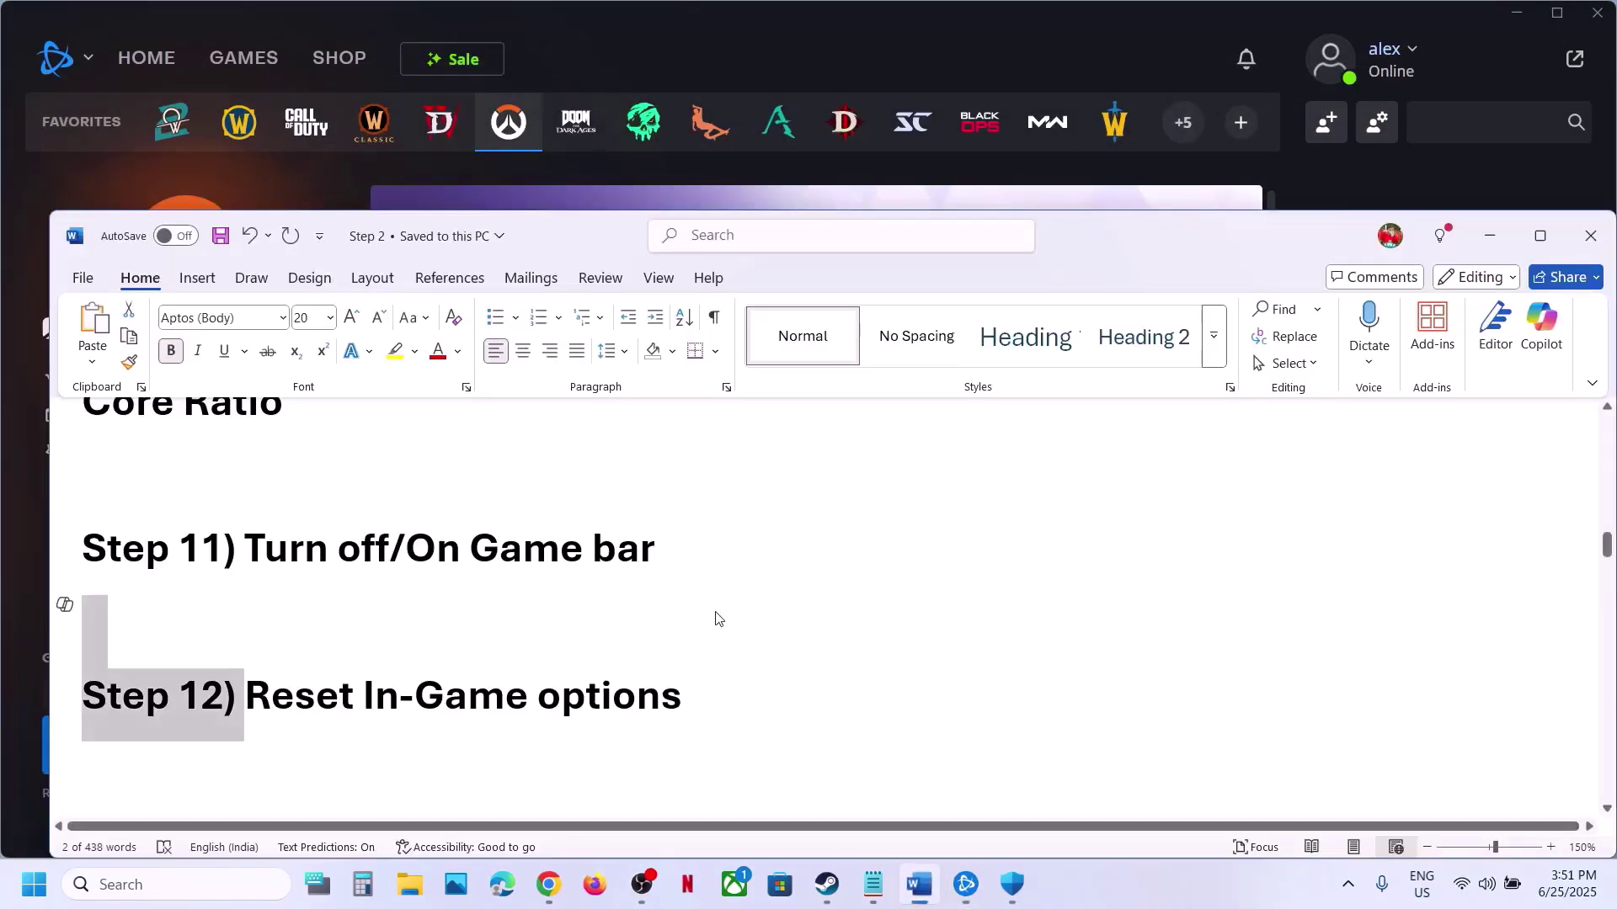
scroll(715, 620, "down", 3)
scroll(538, 601, "up", 1)
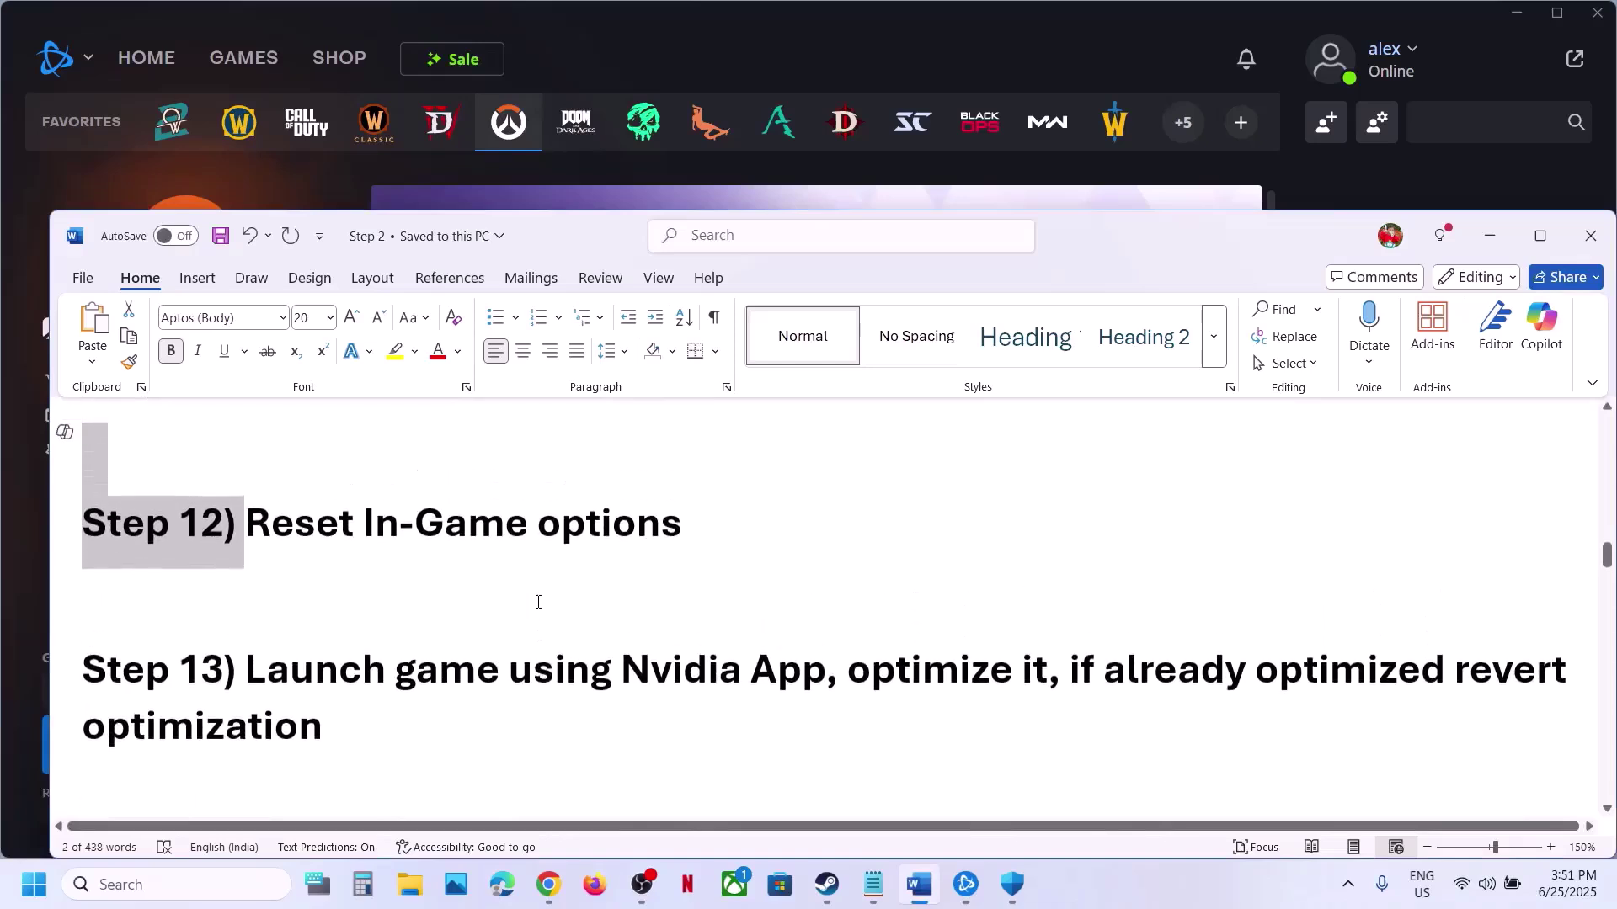
left_click_drag(262, 682, 823, 678)
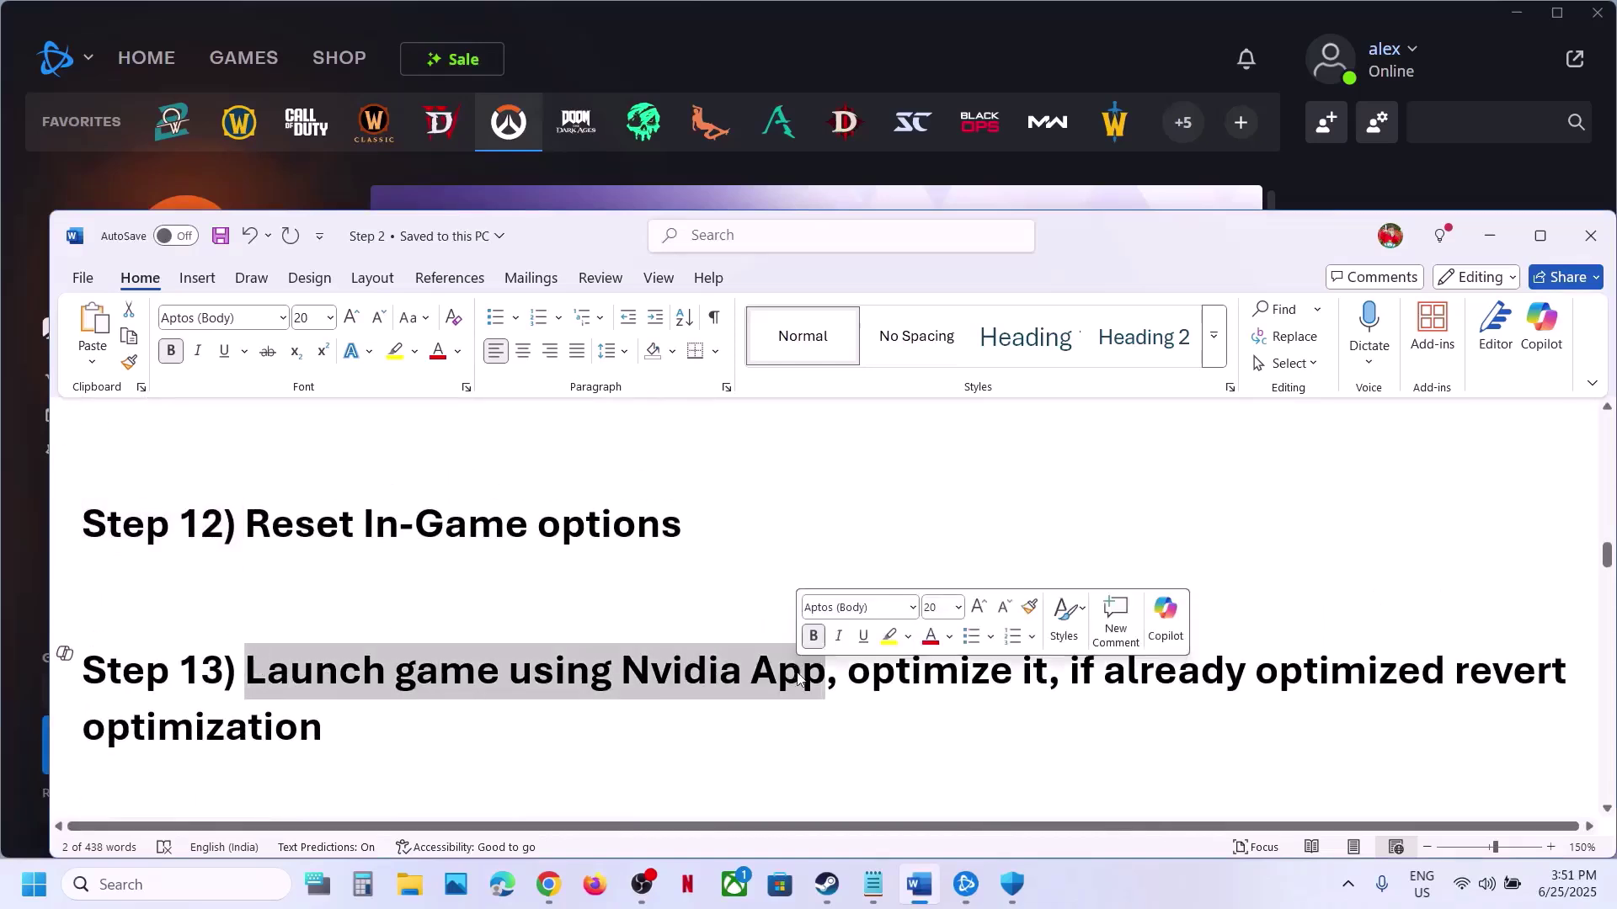
Step: Launch the NVIDIA App and examine the graphics program settings of both Overwatch 2 entries
left_click(226, 895)
type("nvi")
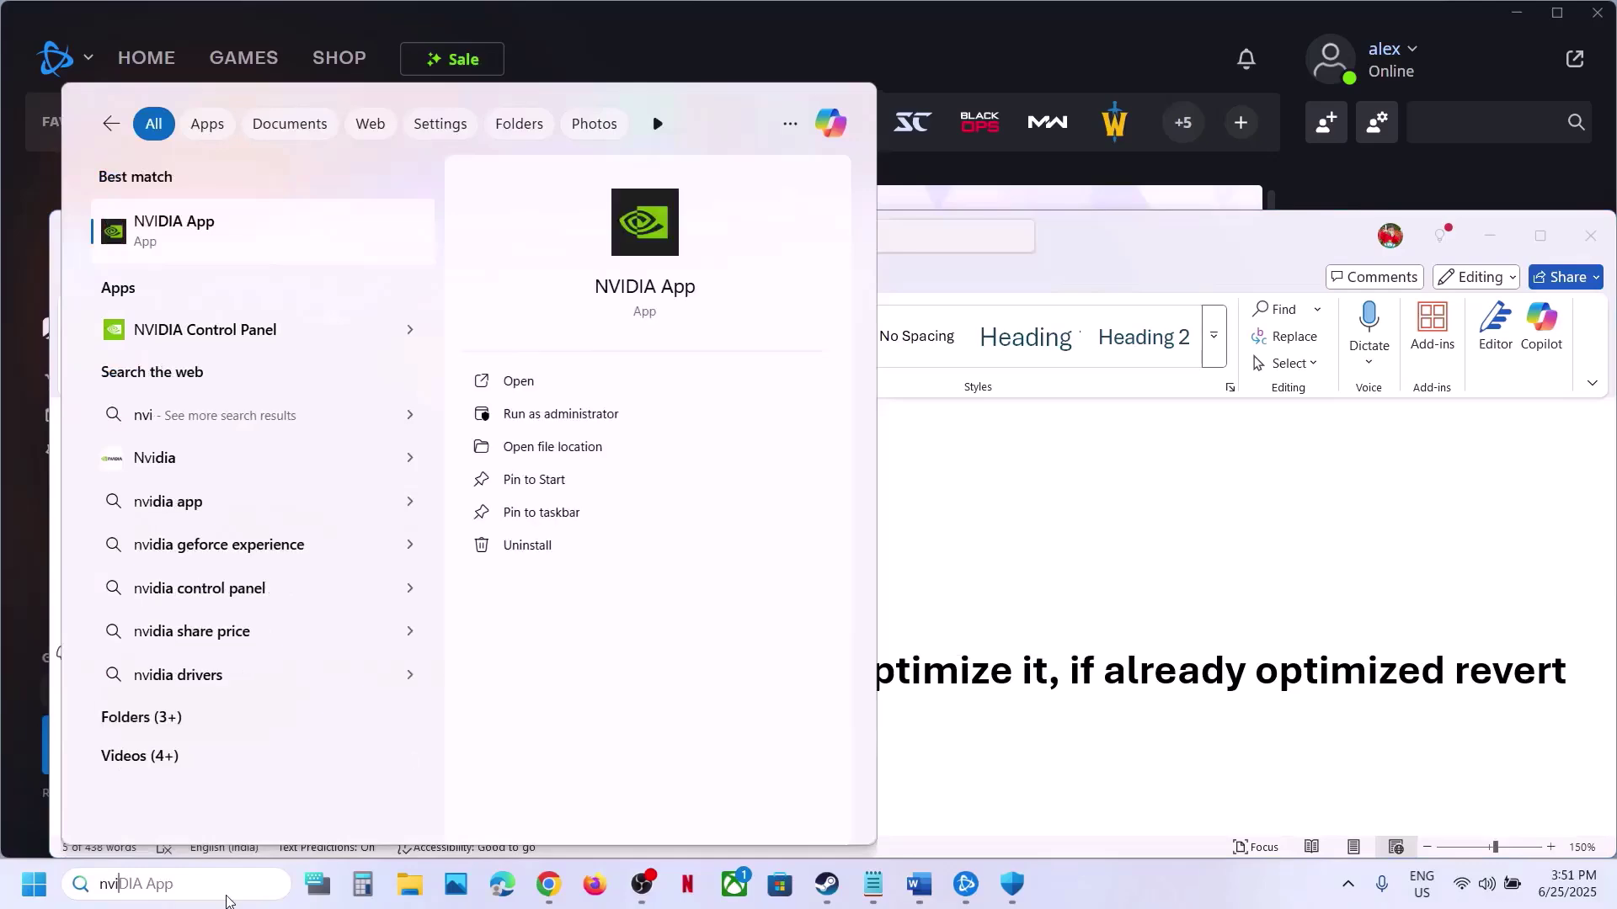
key("Return")
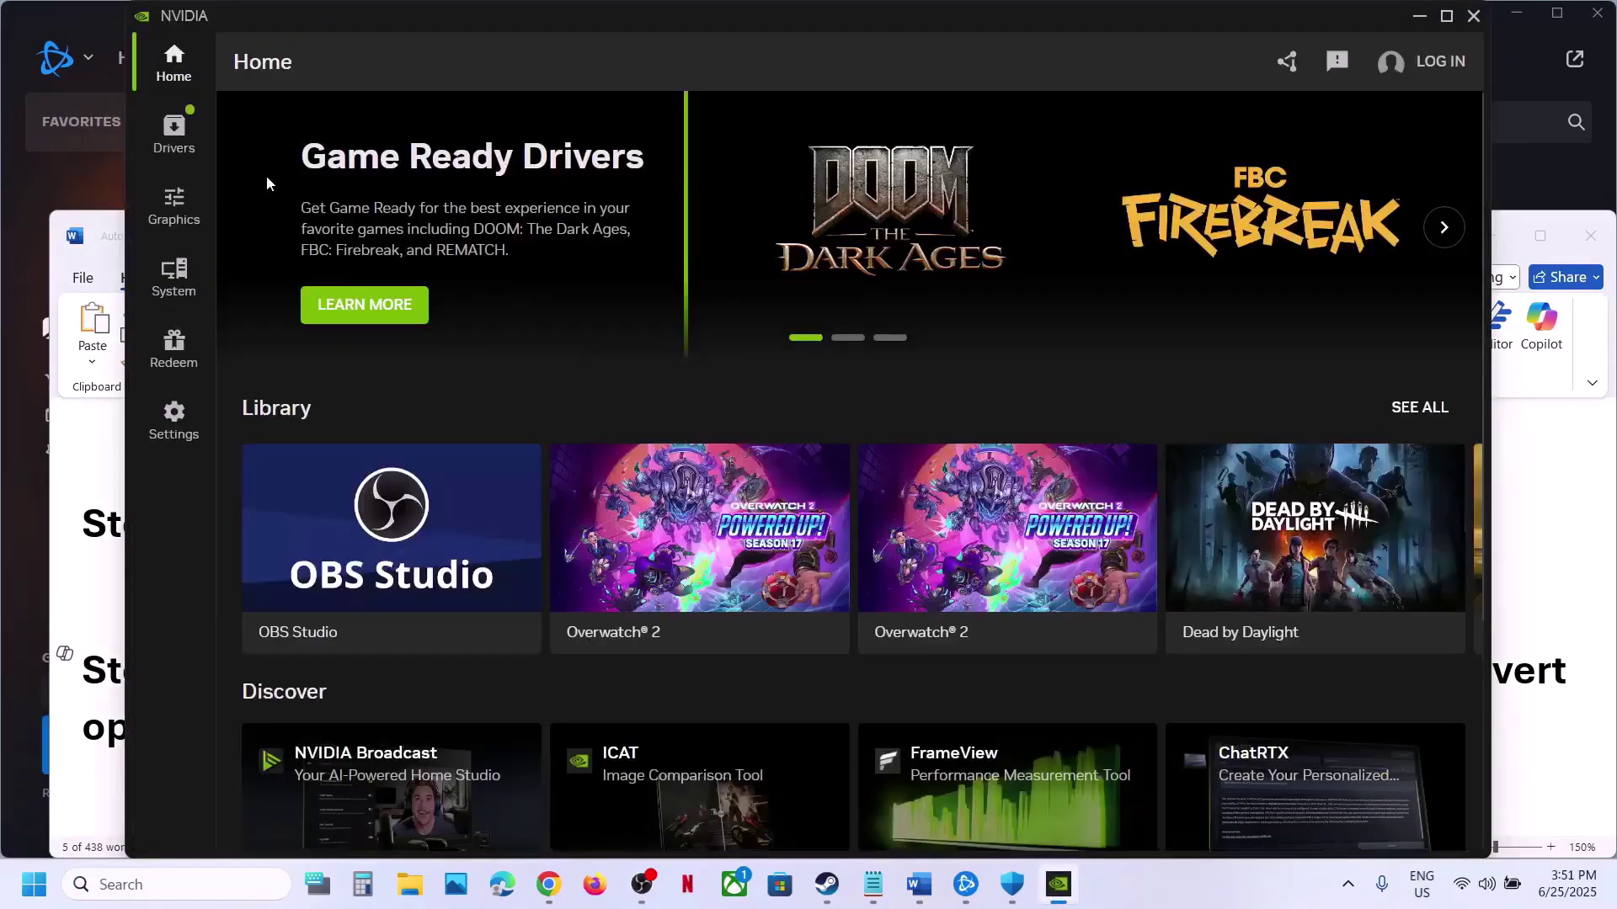
mouse_move(755, 544)
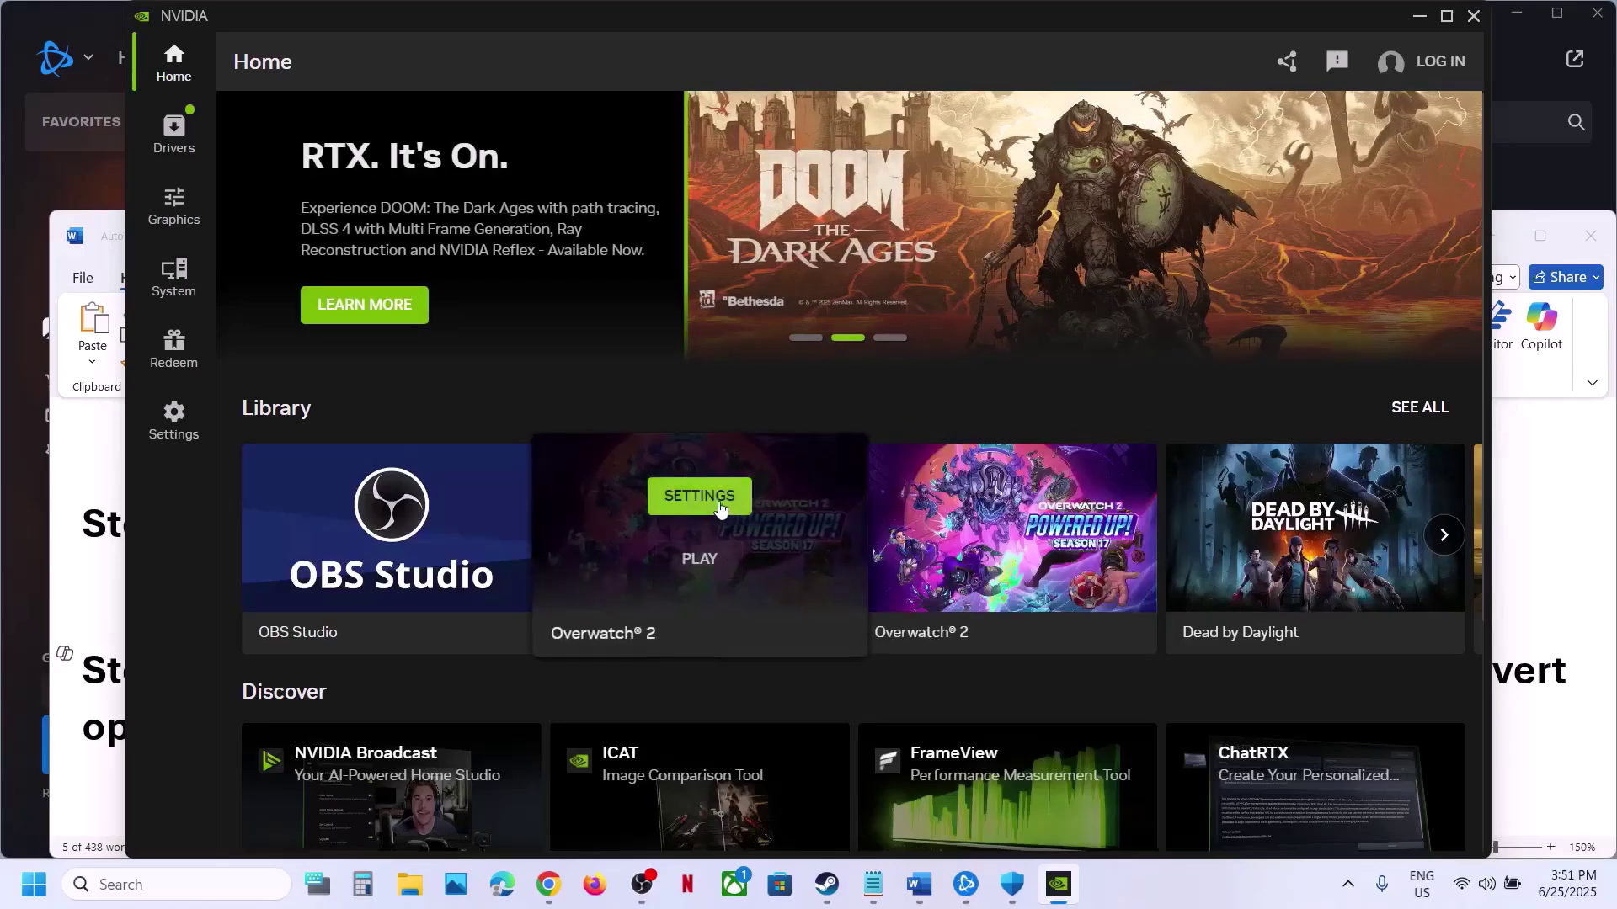
left_click(704, 498)
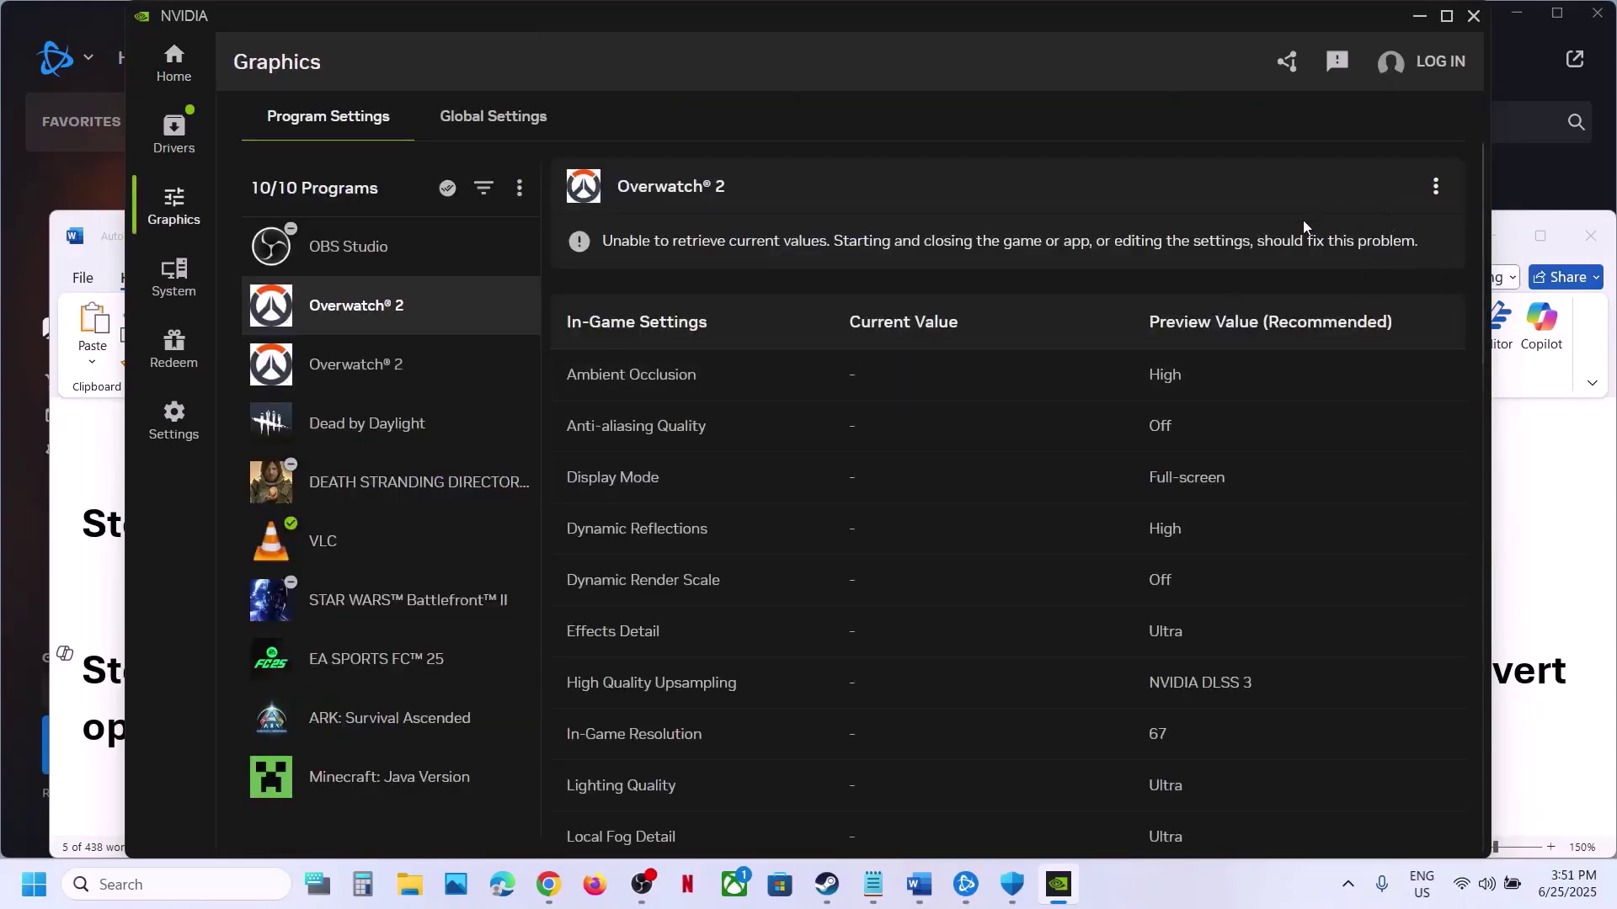
left_click(371, 383)
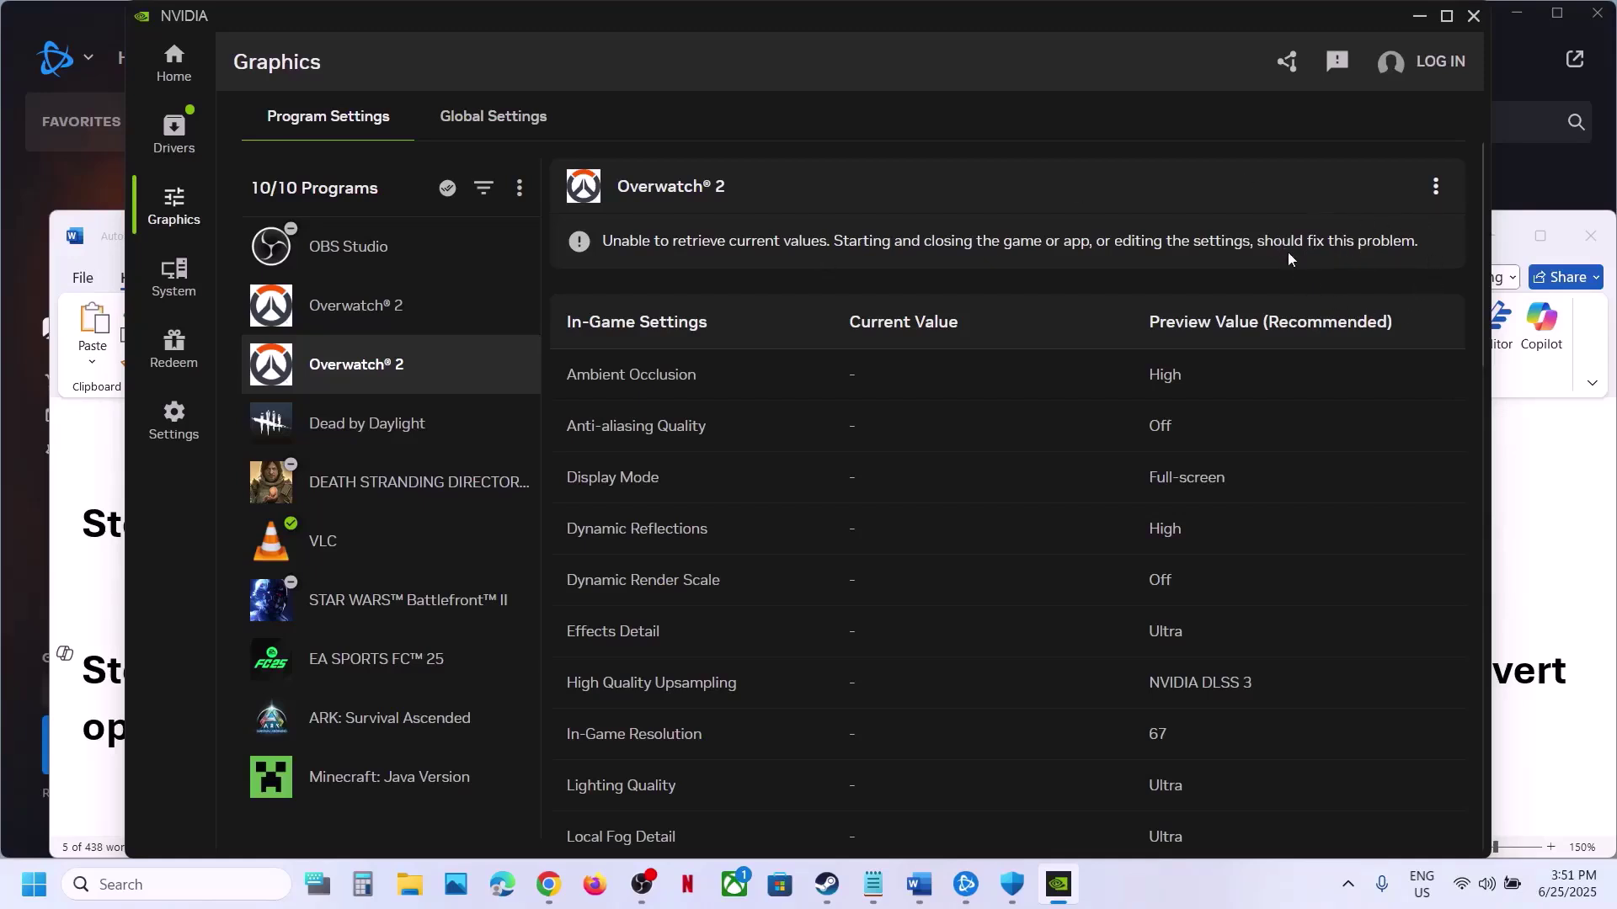
Step: Minimize the NVIDIA App and reread Step 13 in the Word notes on optimizing the game or reverting its optimization
left_click(1419, 17)
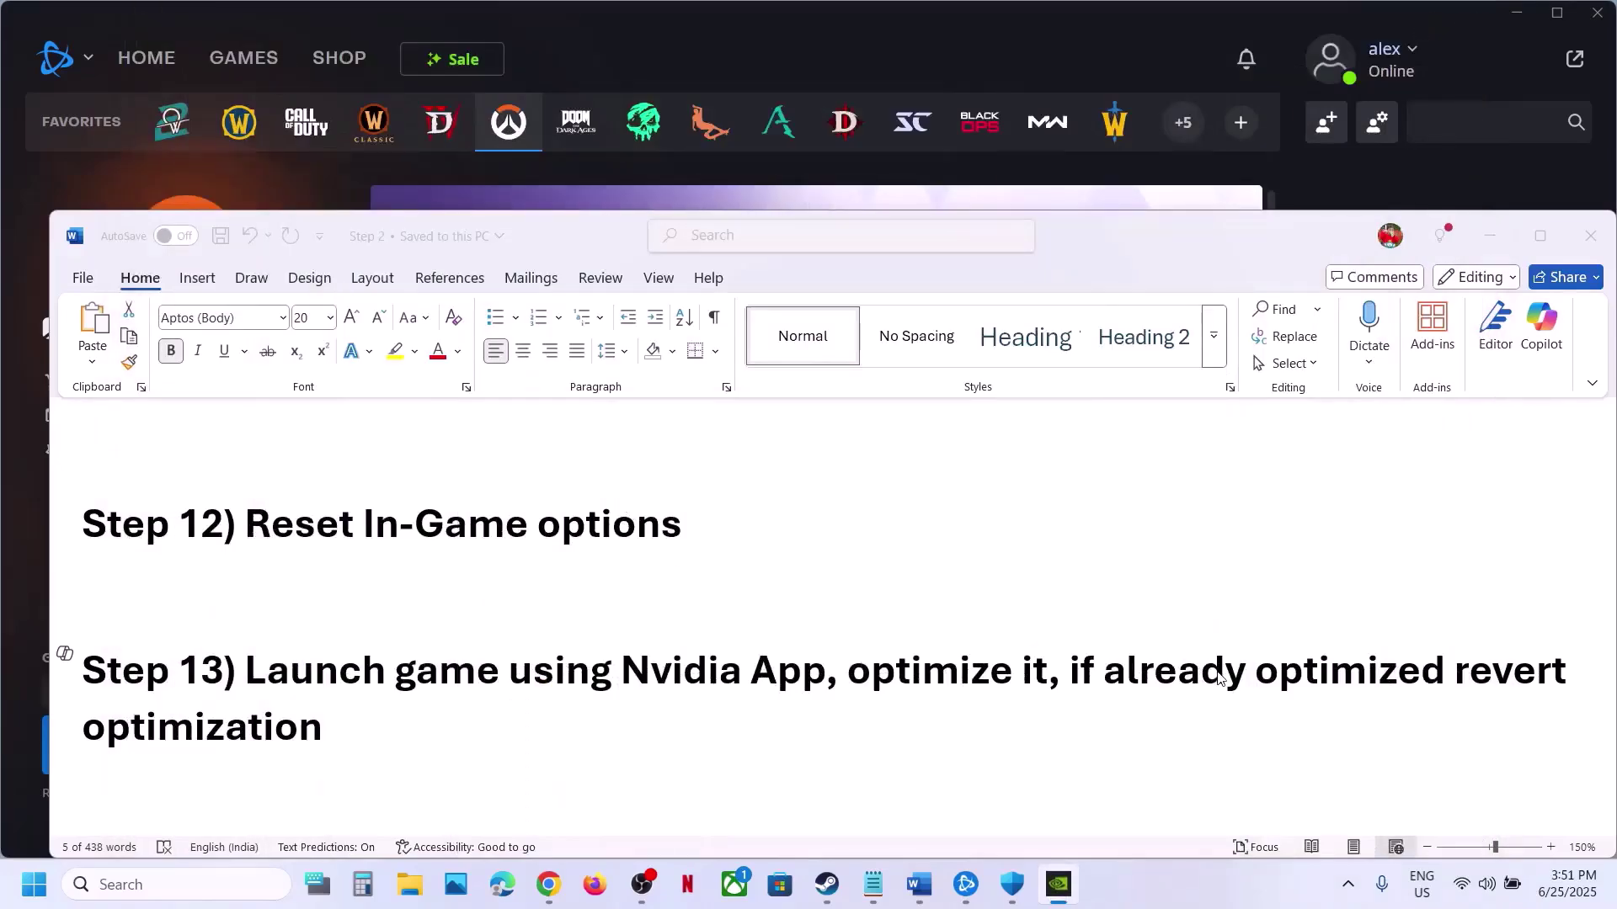
double_click(884, 678)
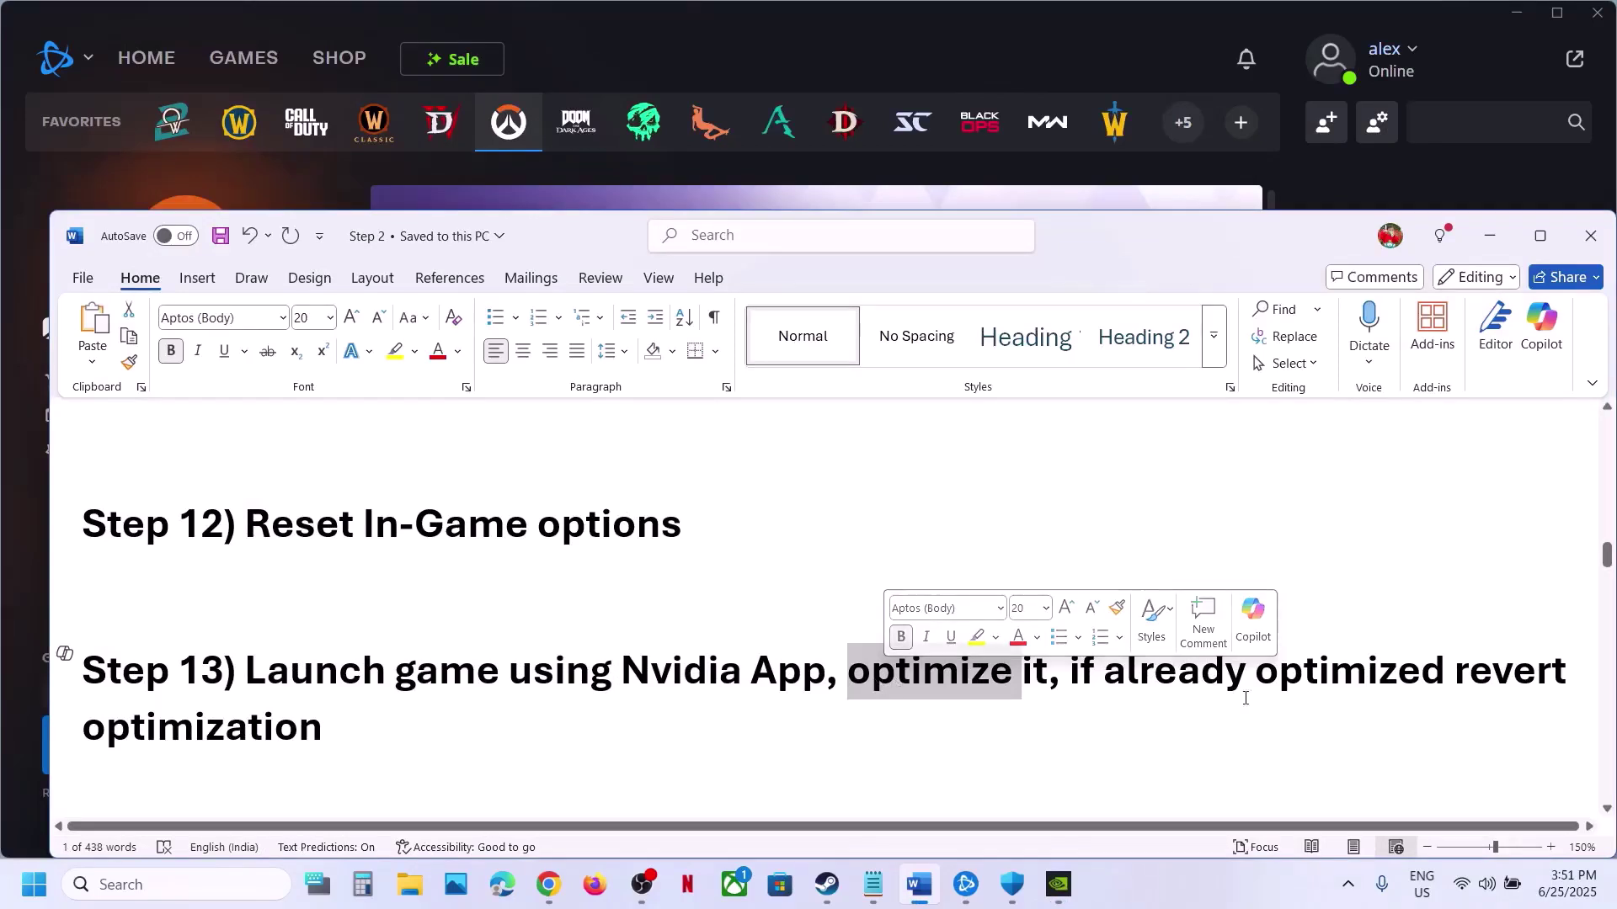
left_click_drag(1258, 672, 1509, 671)
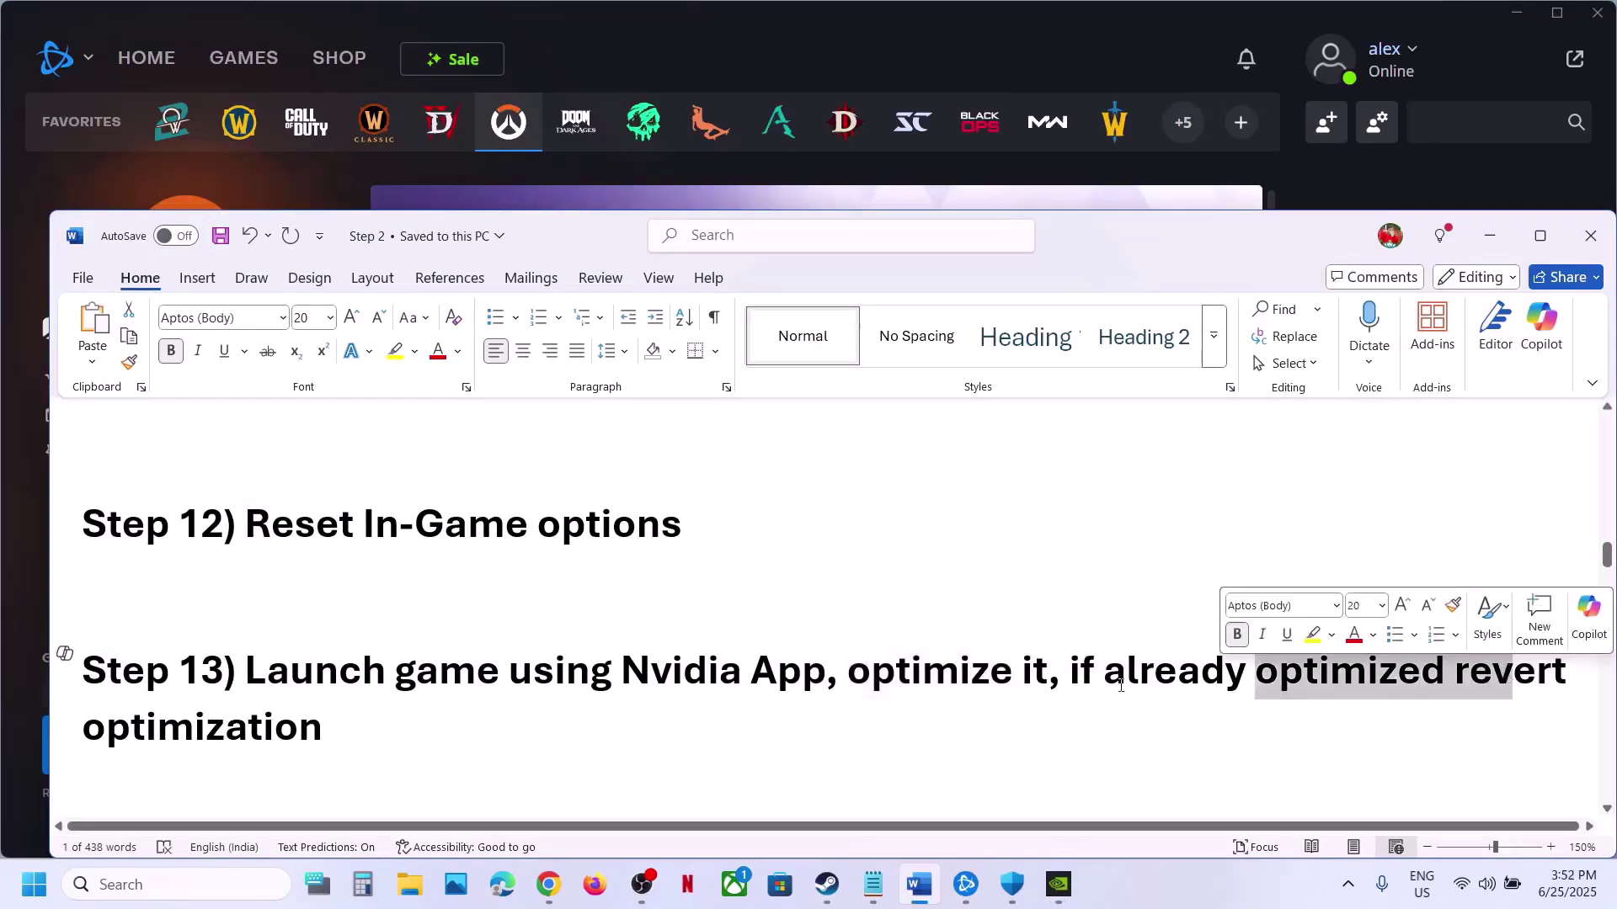
left_click(380, 722)
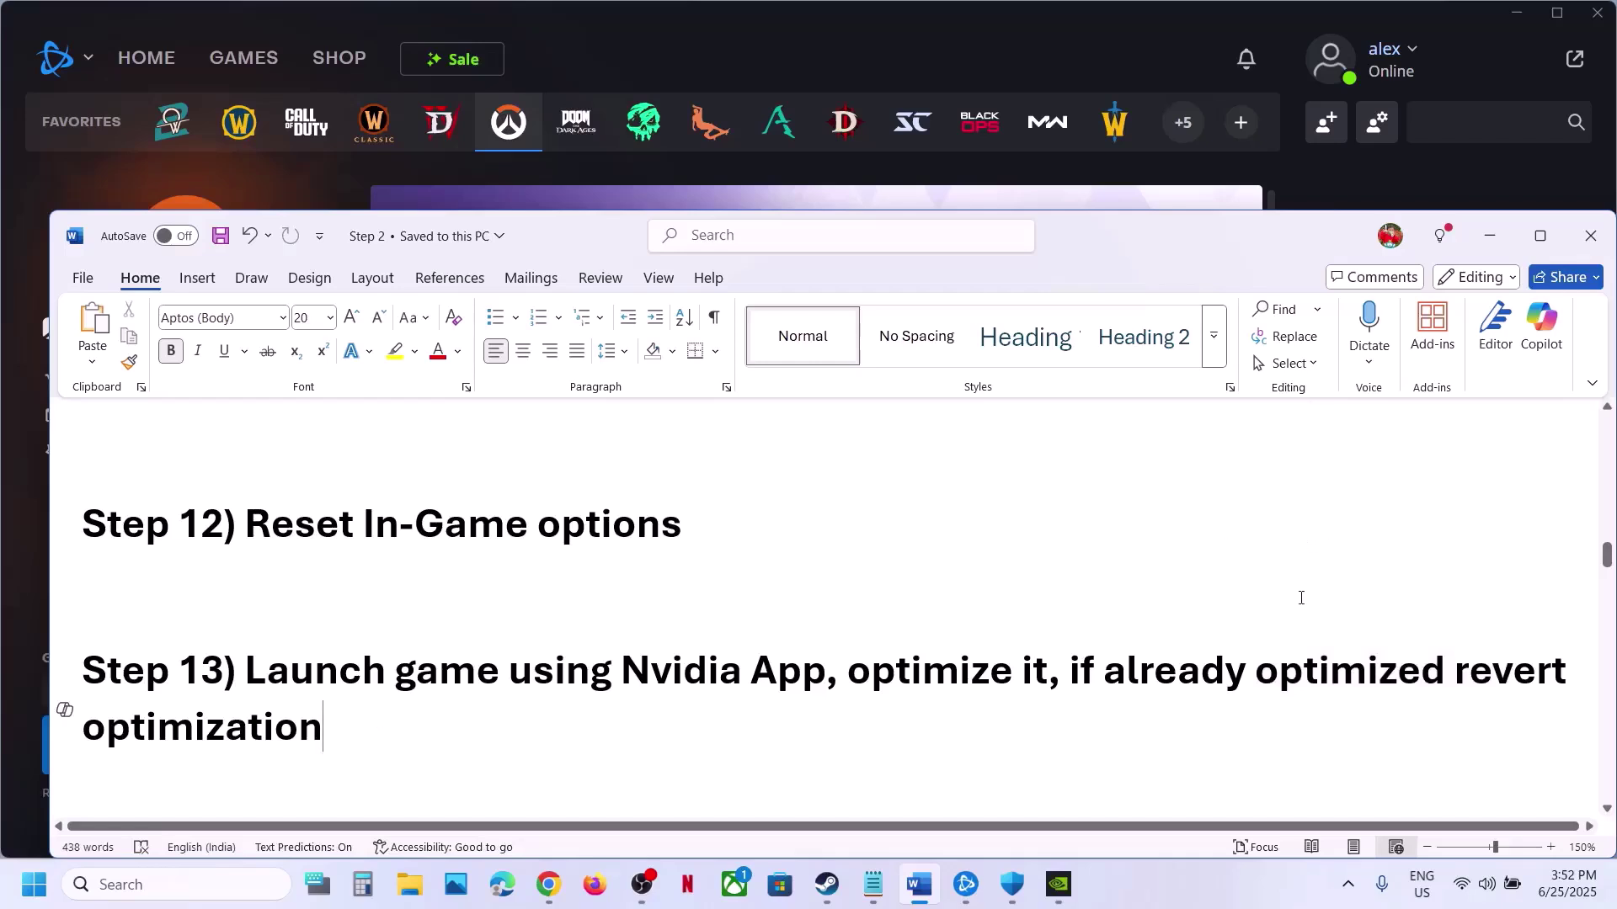
left_click_drag(1295, 658, 1442, 686)
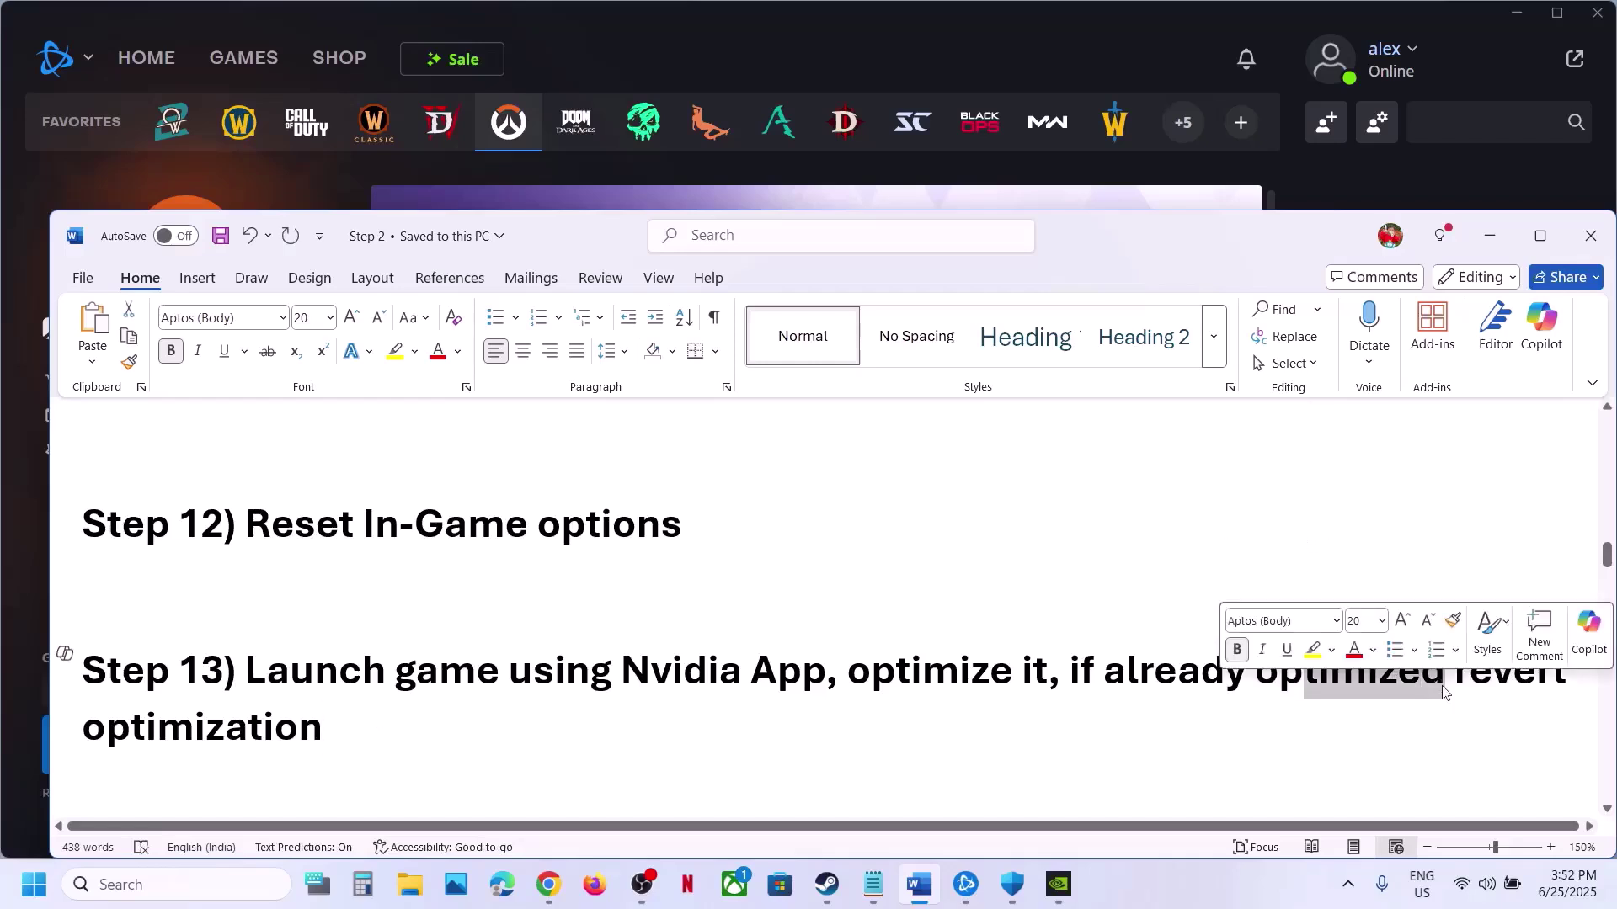
left_click(416, 726)
Step: Read Step 14 in the Word notes on turning the VPN on or off
scroll(416, 726, "down", 3)
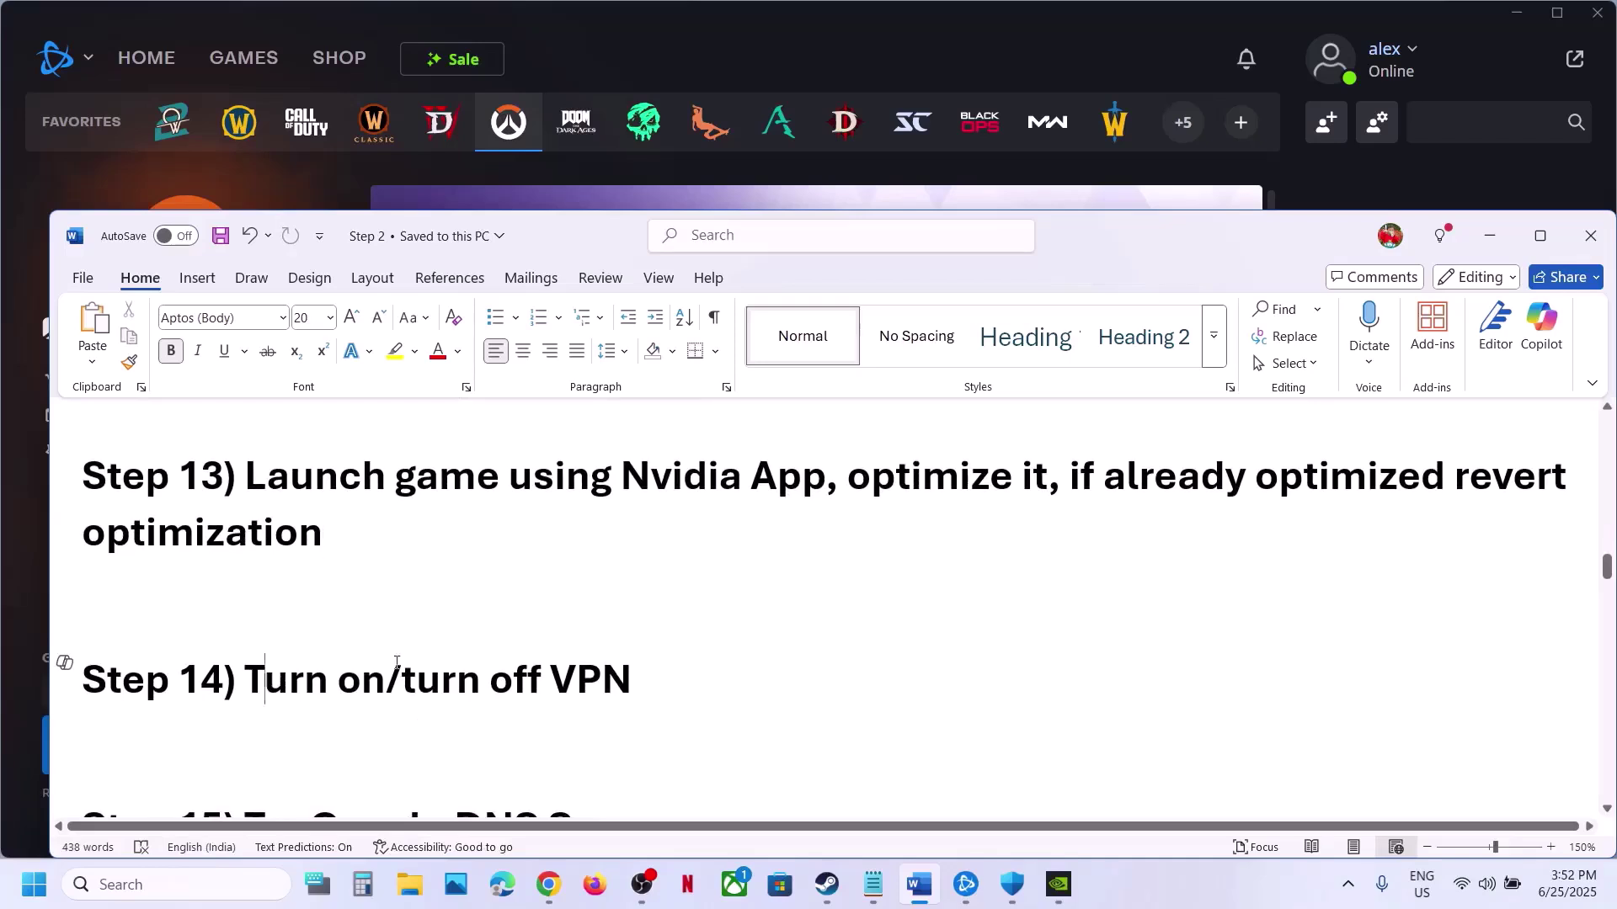
left_click_drag(258, 684, 704, 653)
left_click(511, 703)
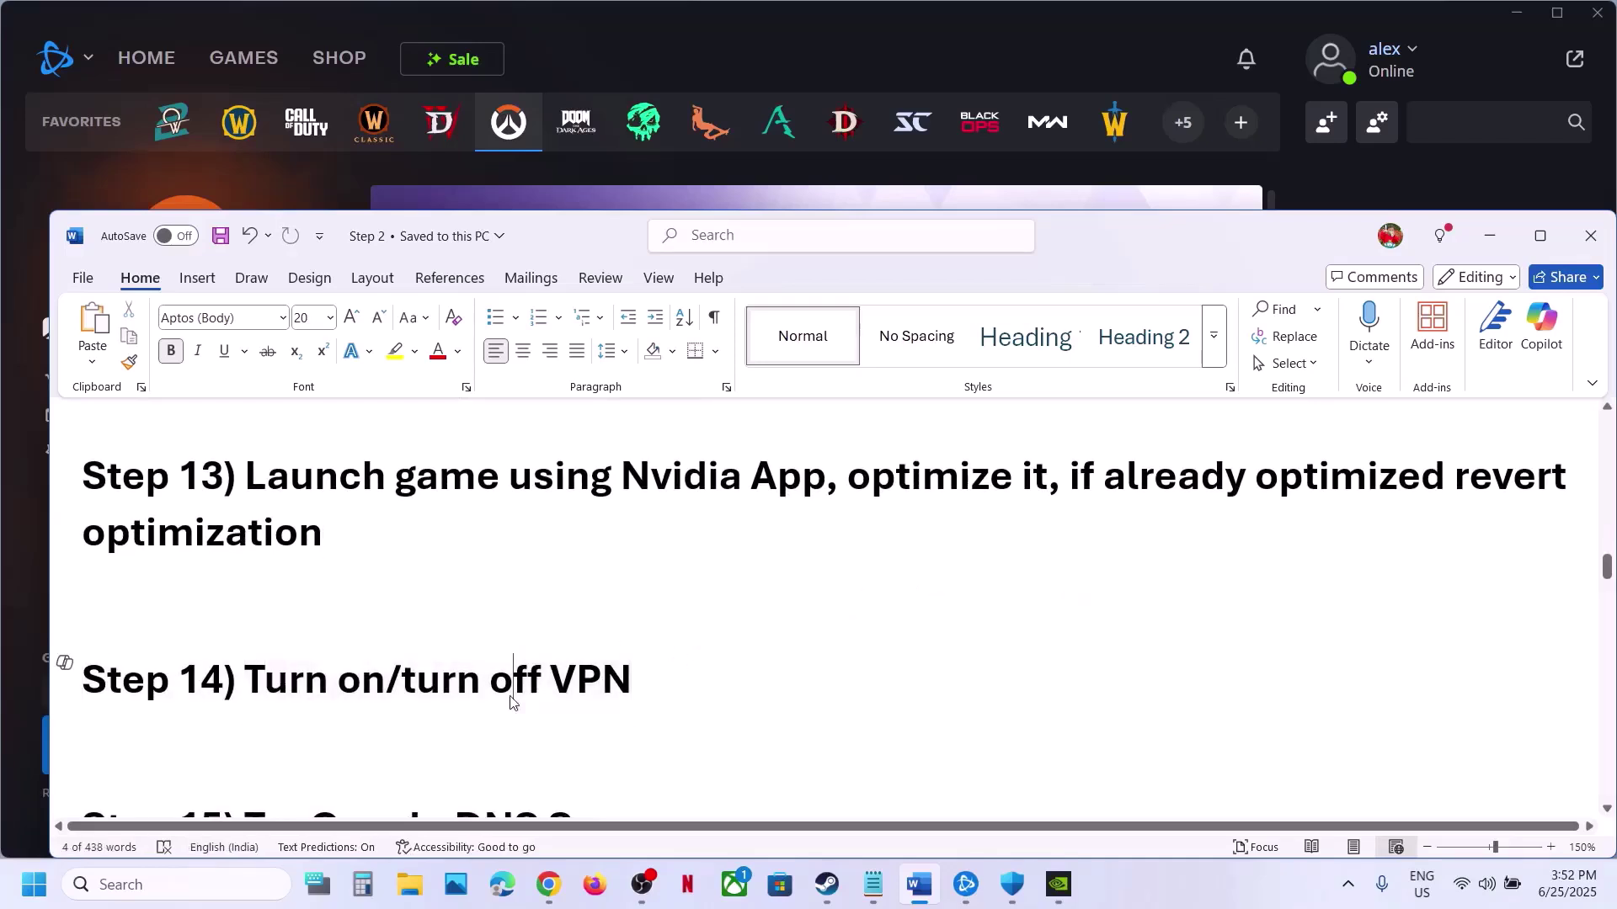
left_click_drag(242, 680, 387, 671)
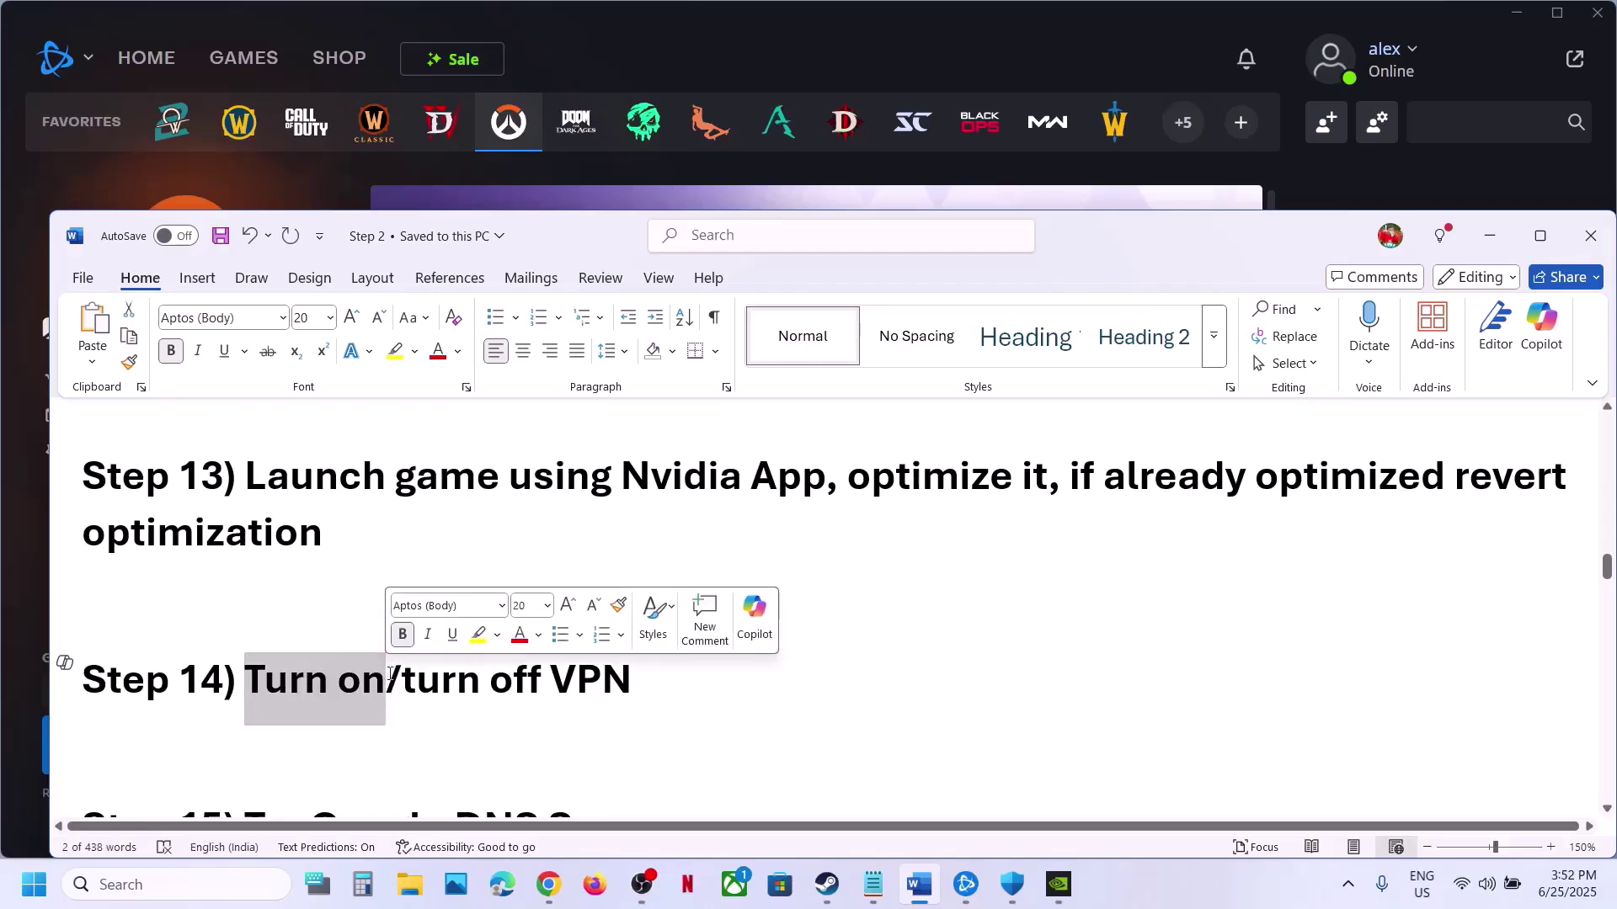
left_click_drag(401, 684, 512, 683)
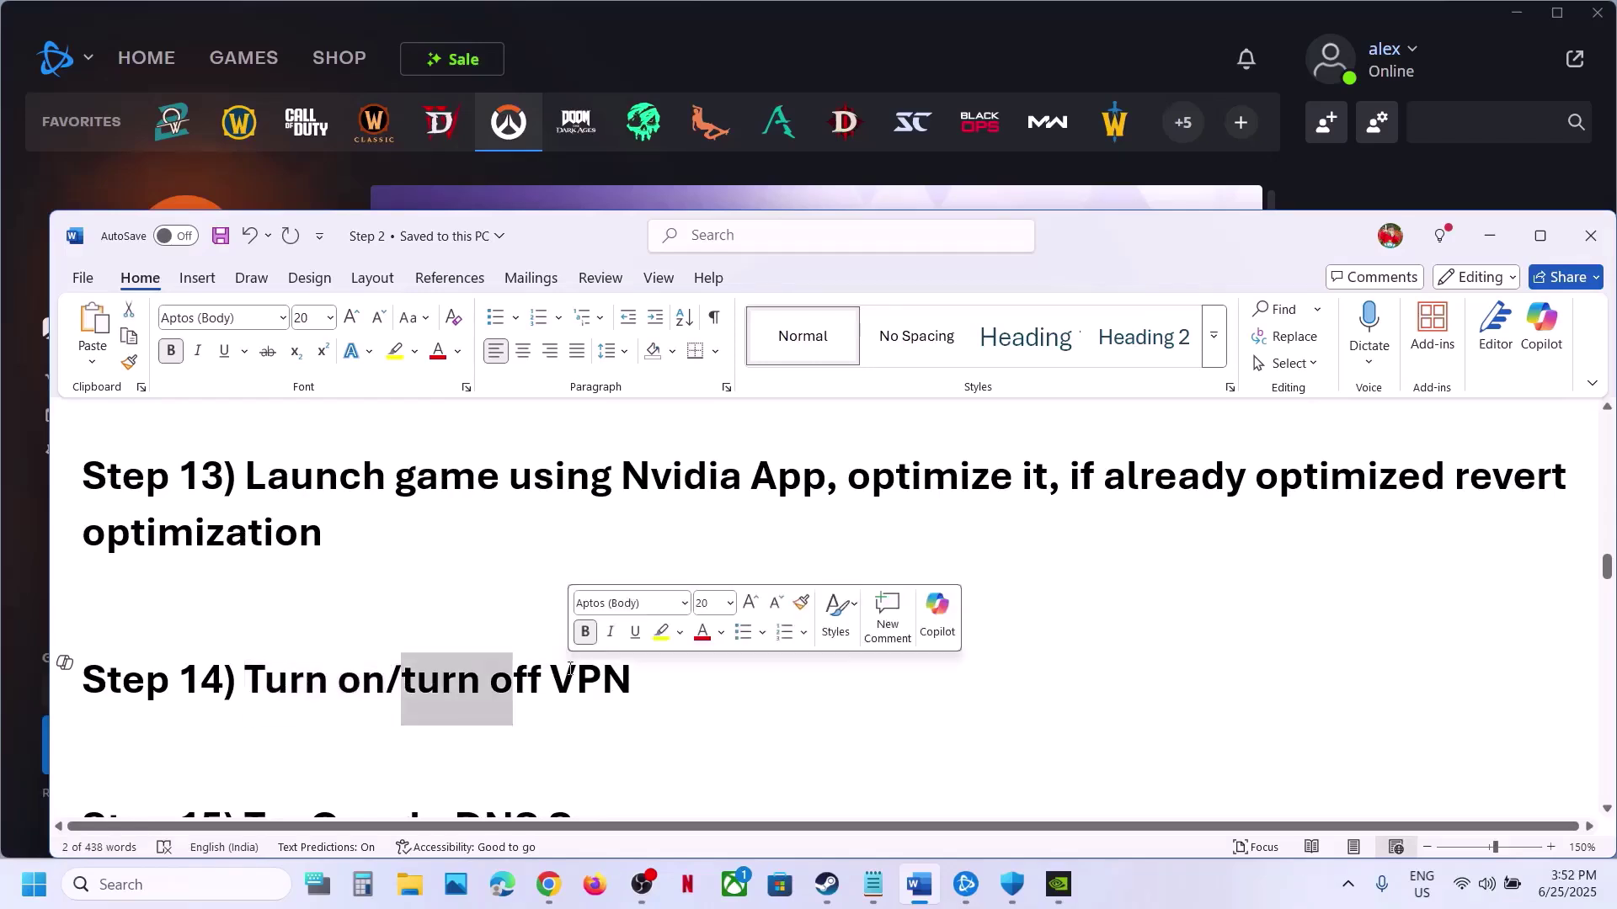
right_click(570, 669)
Step: Read Step 15 in the Word notes on trying the Google DNS servers 8.8.8.8 and 8.8.4.4
scroll(570, 670, "down", 4)
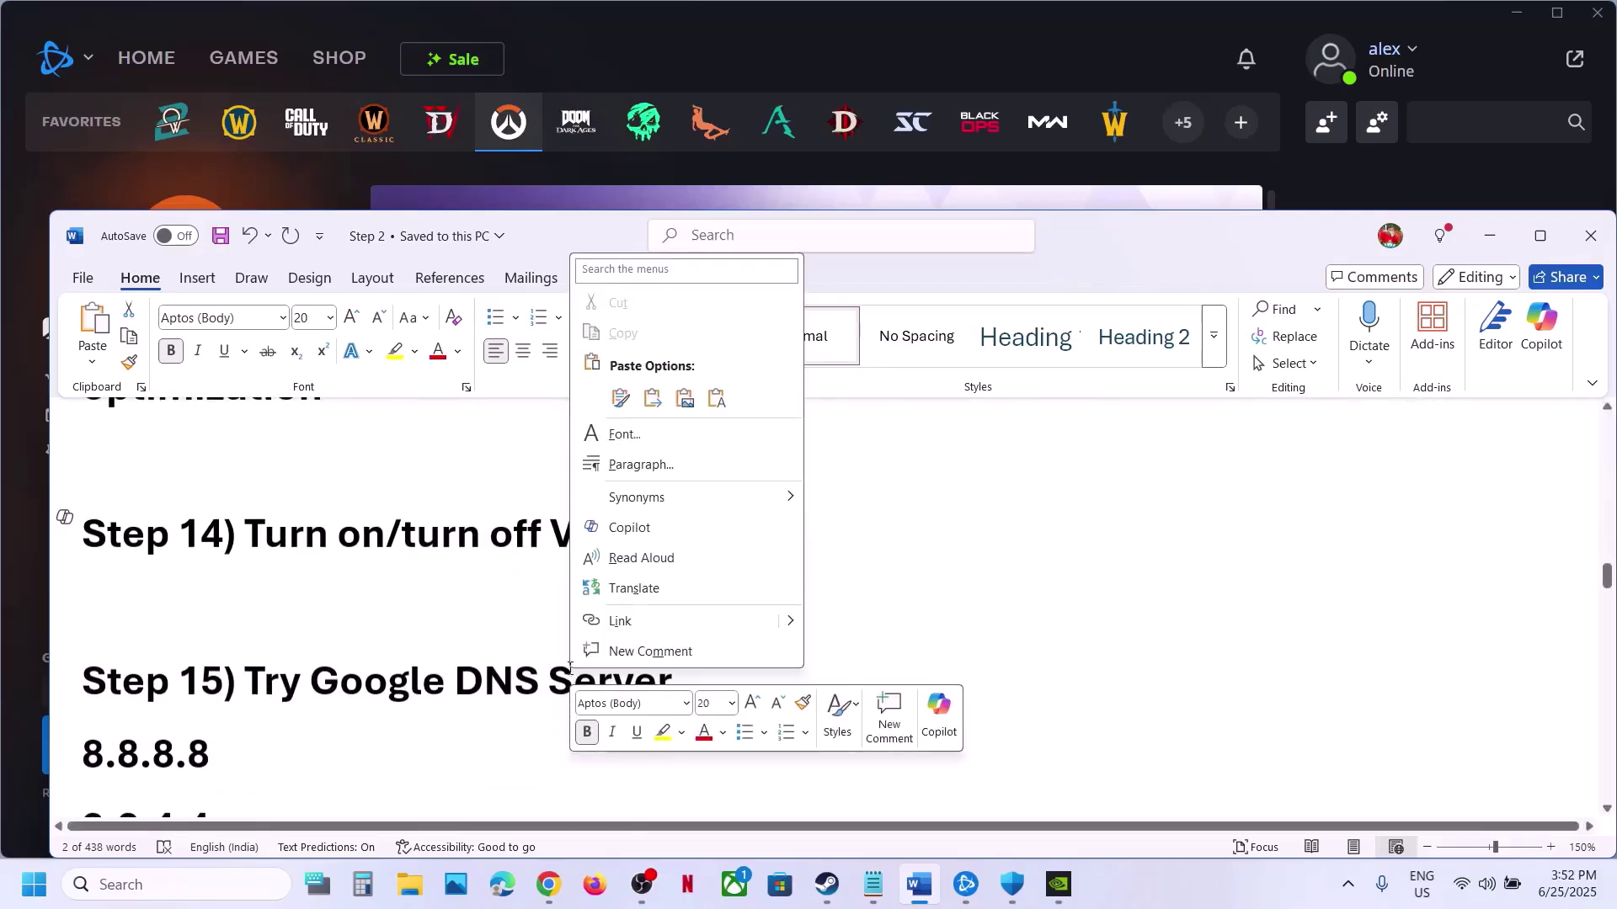
left_click(391, 698)
scroll(392, 698, "down", 2)
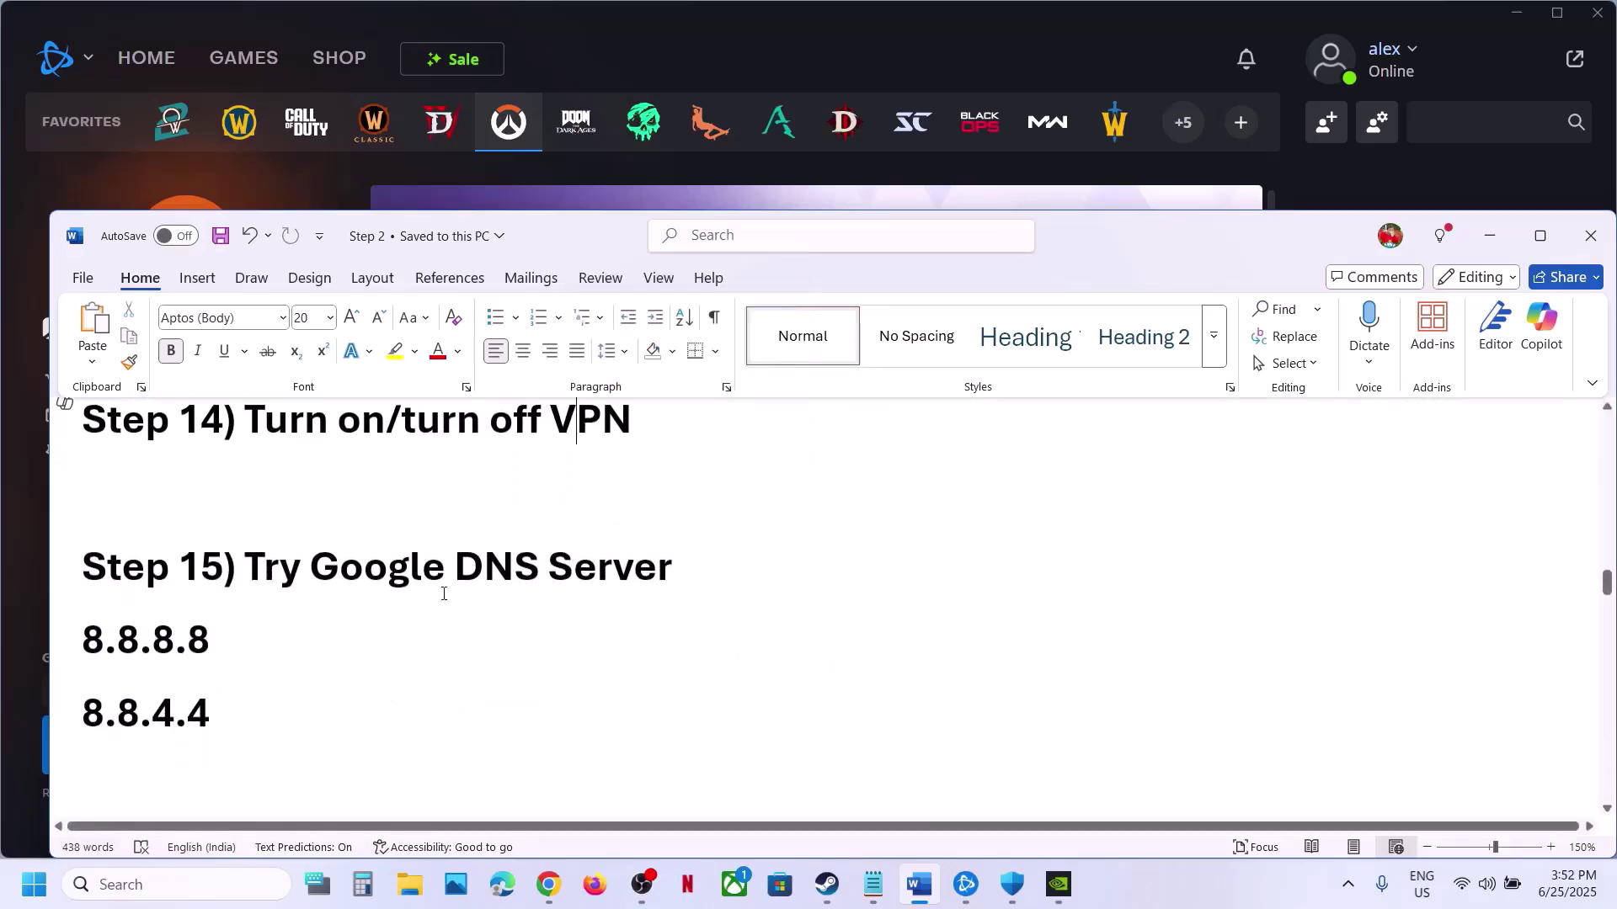
Step: Open Control Panel through a Windows search for "control" and go to its Network and Internet category
left_click(185, 893)
type("control")
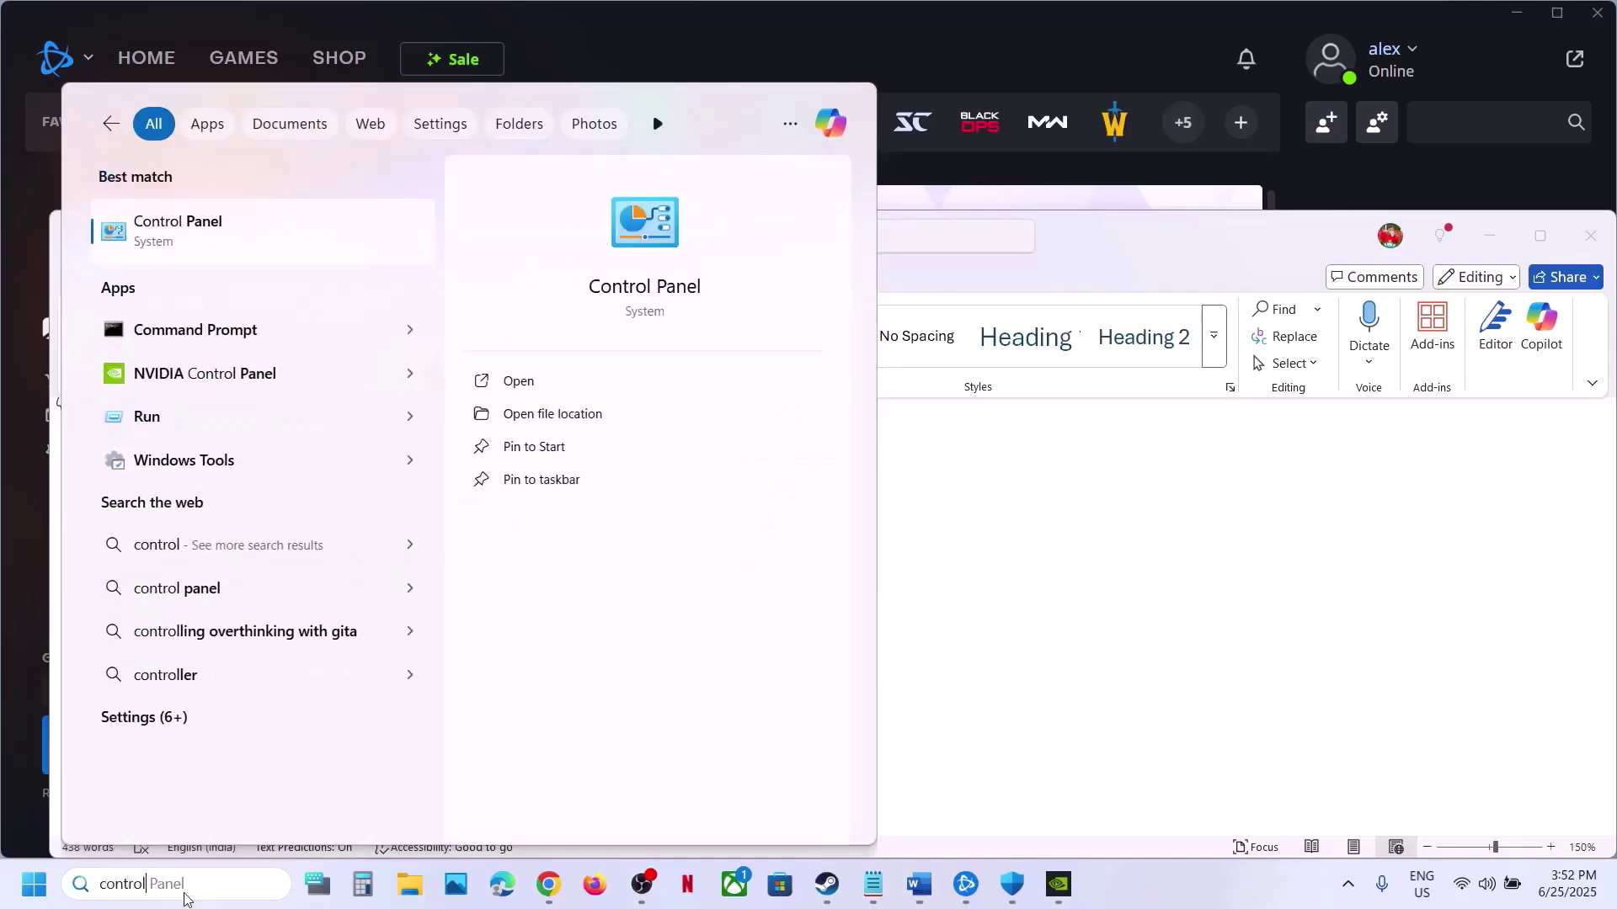
key("Return")
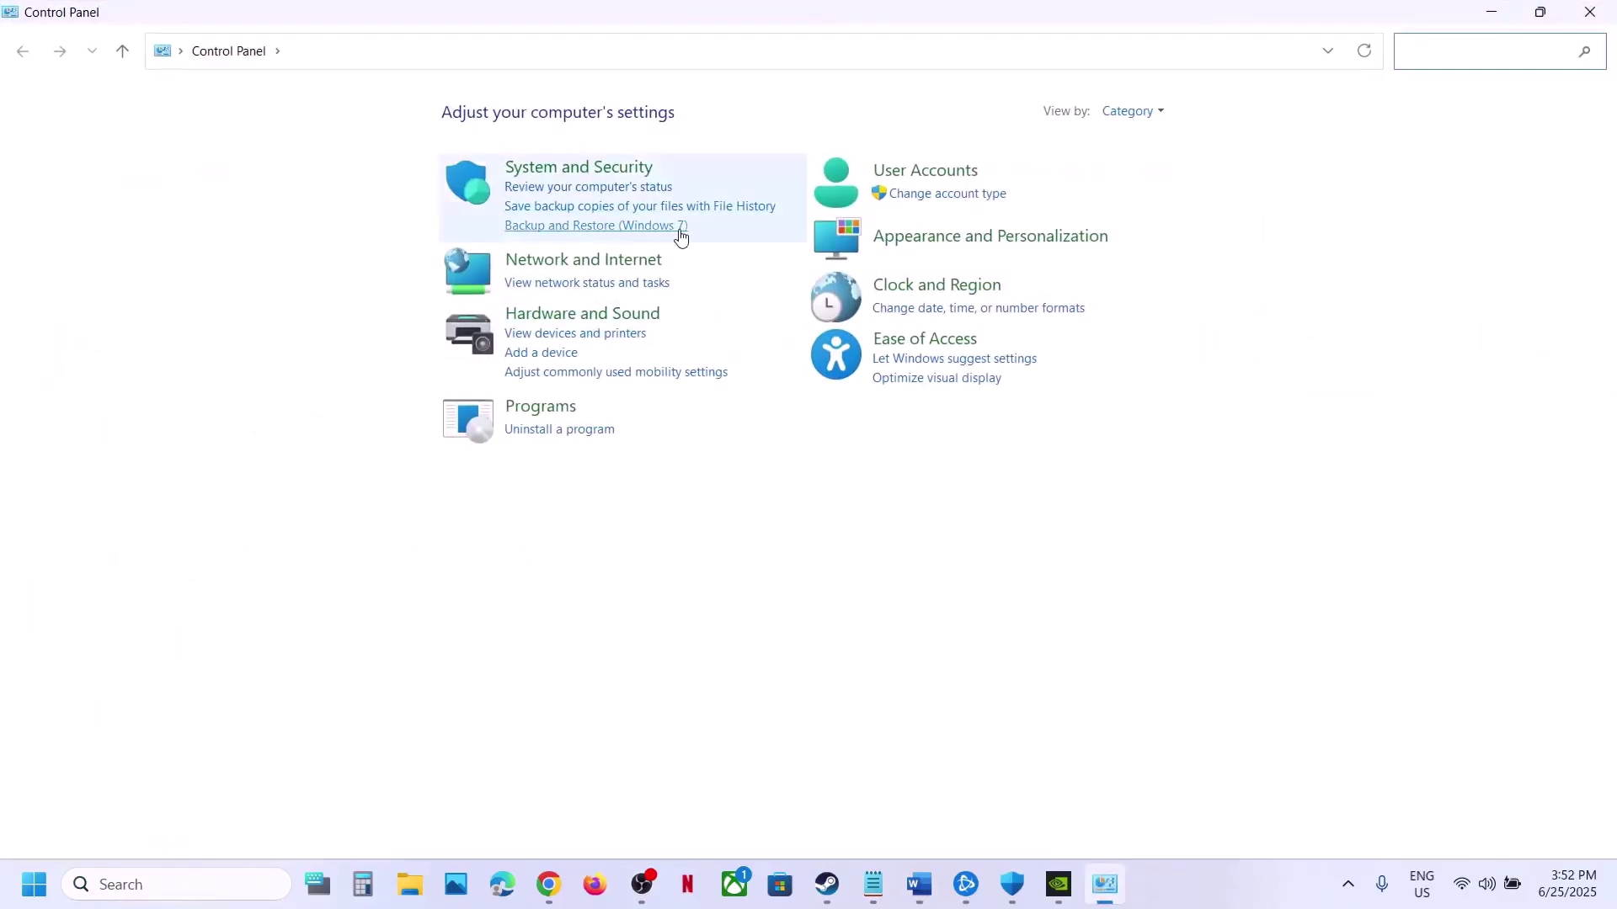
left_click(629, 262)
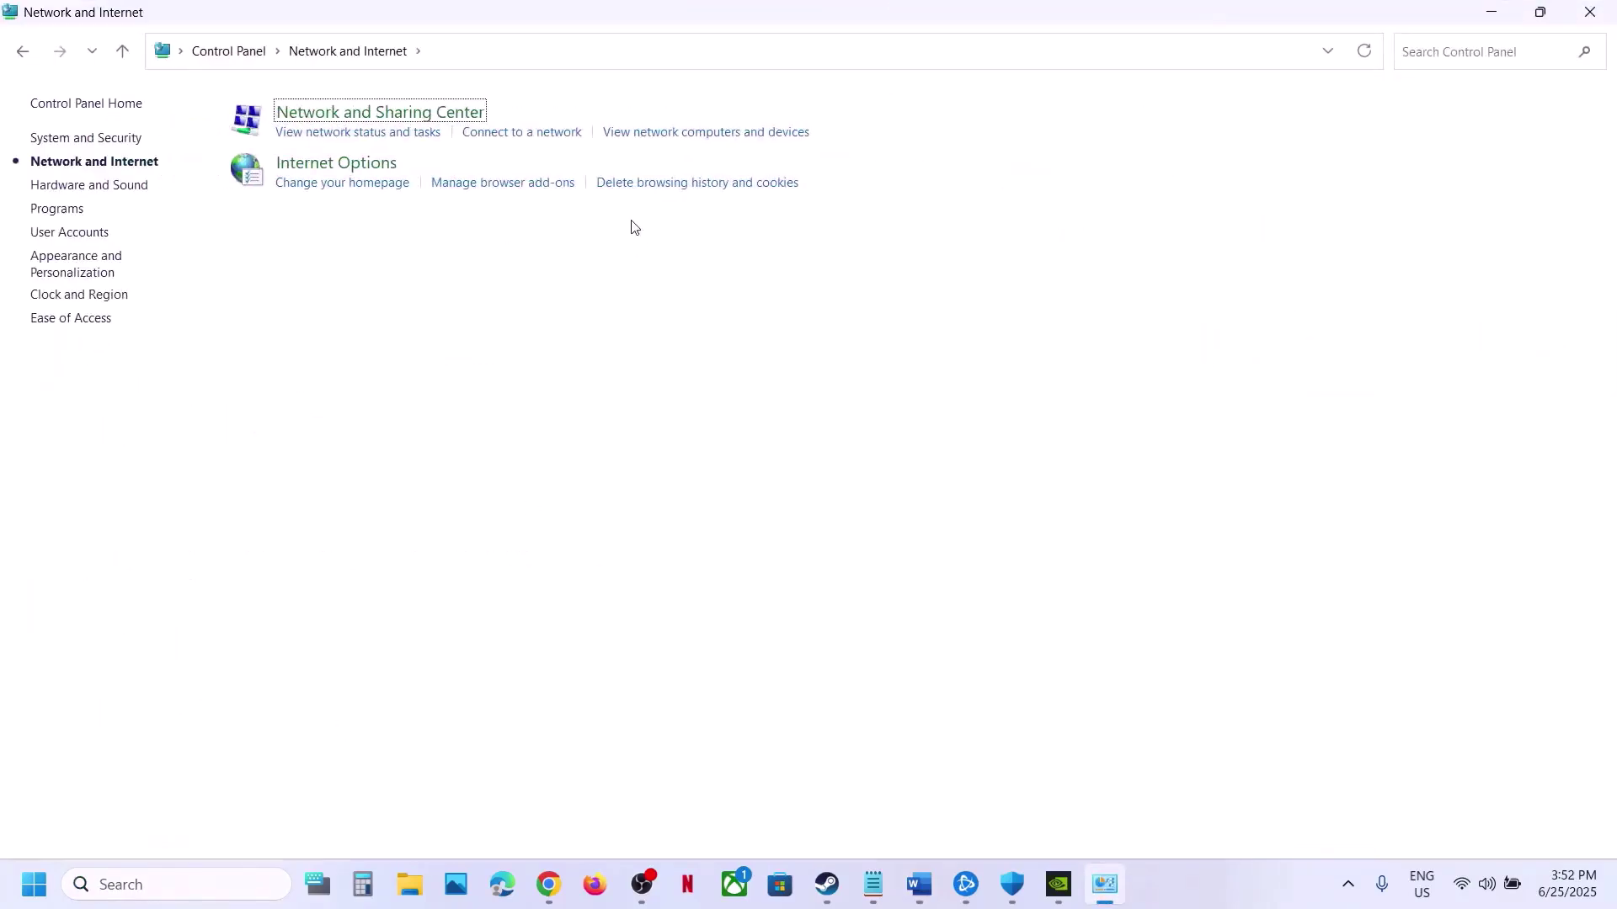
Step: Open the Internet Protocol Version 4 (TCP/IPv4) properties of the active Wi-Fi connection through the Network and Sharing Center
left_click(432, 112)
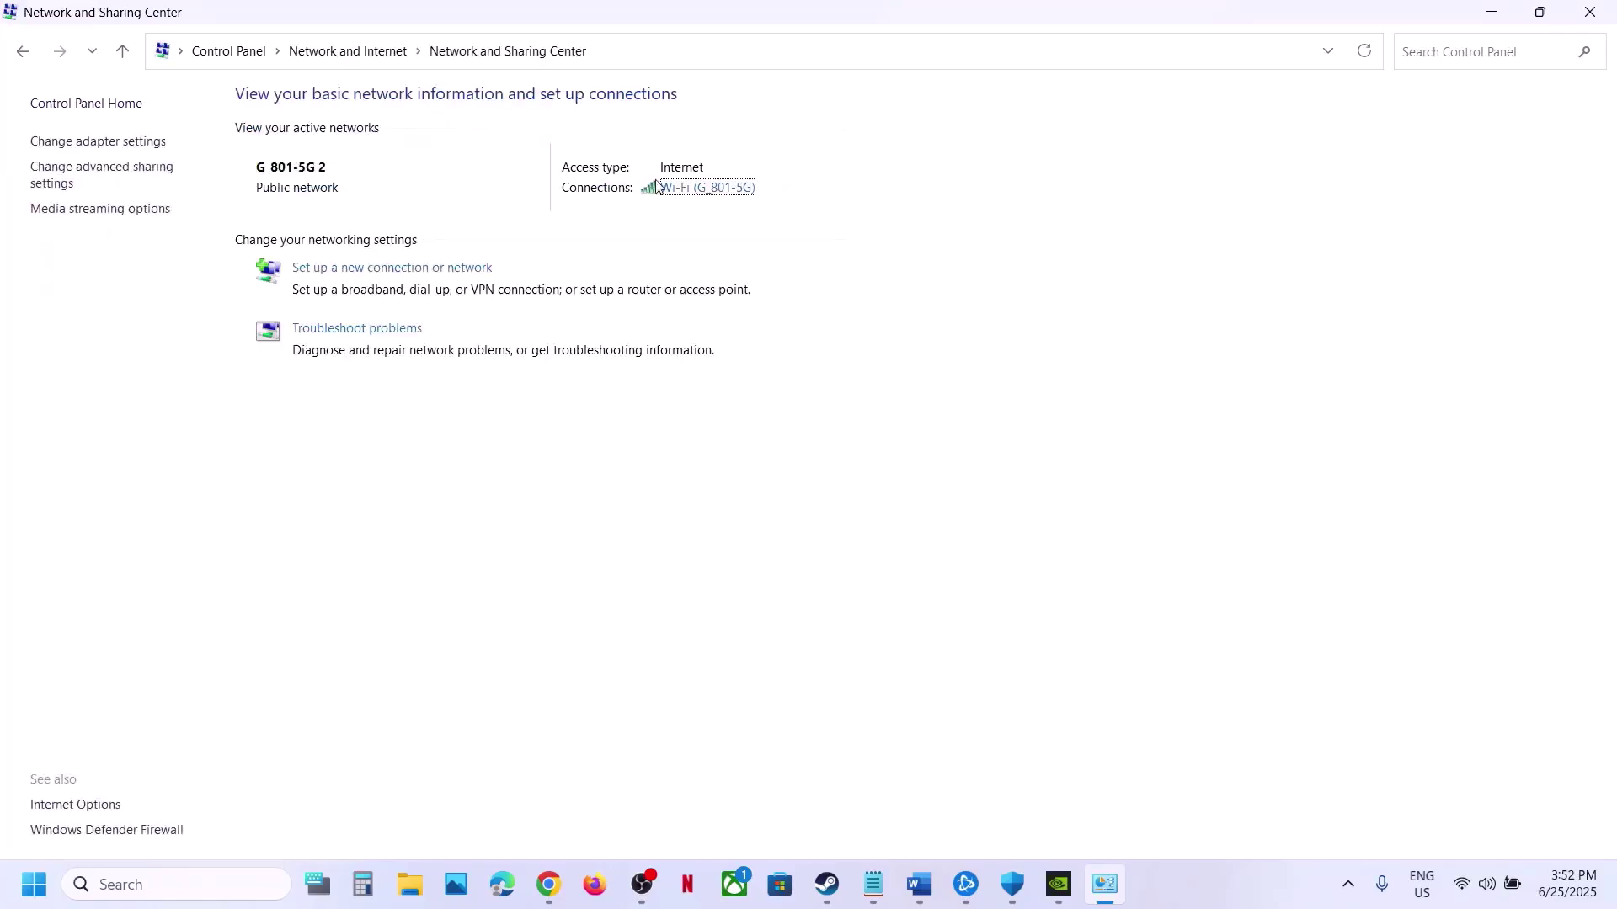
left_click(679, 194)
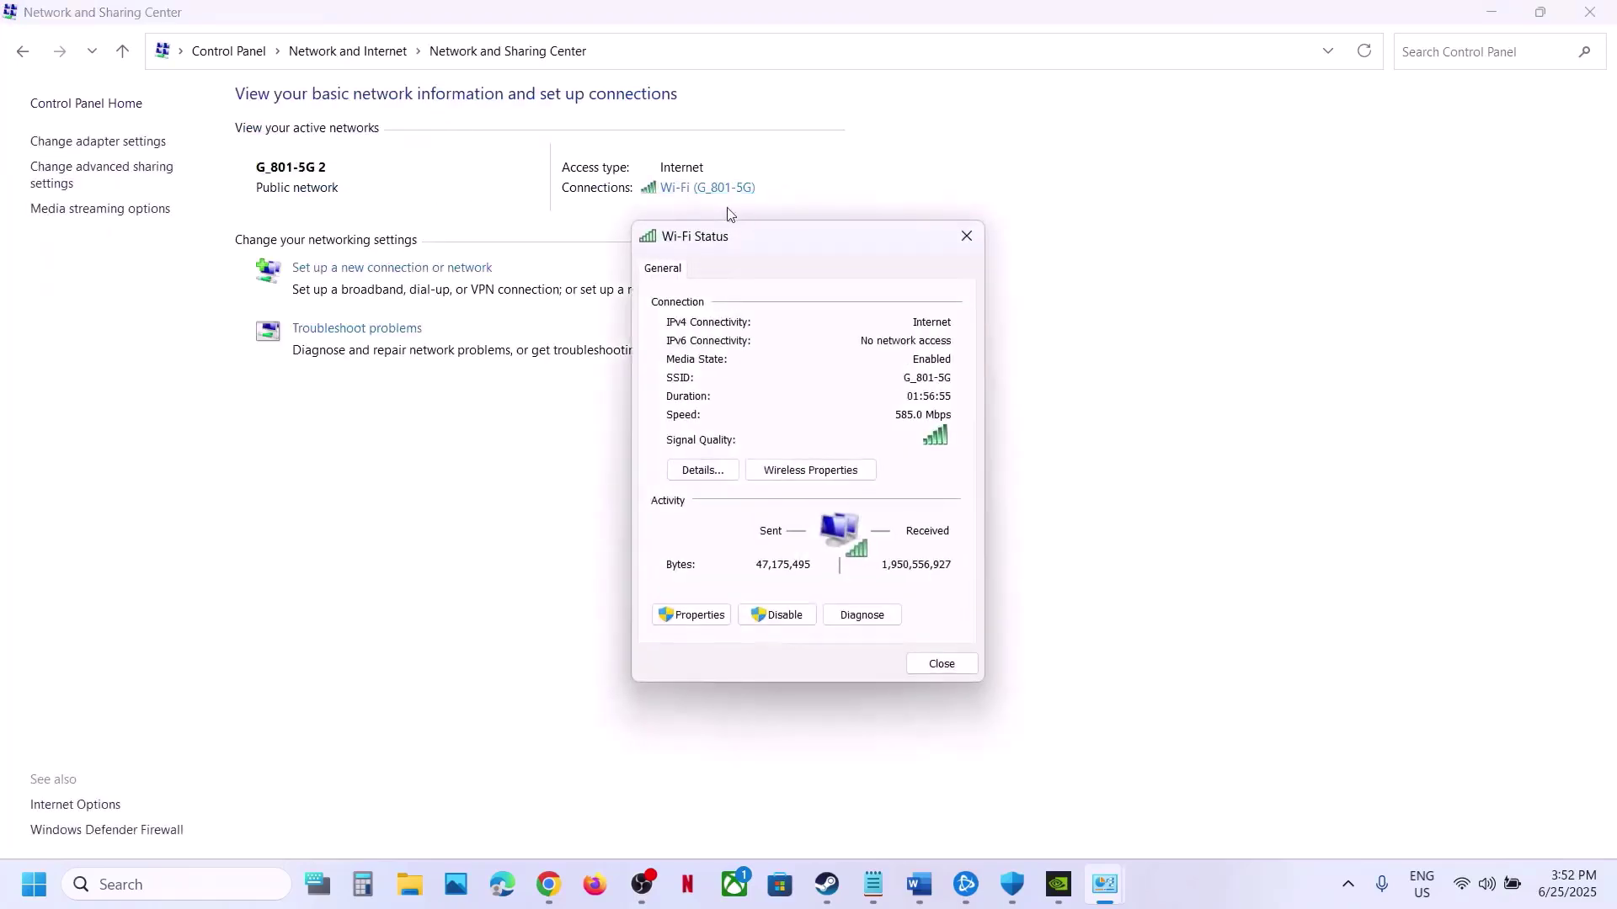
left_click_drag(745, 235, 627, 177)
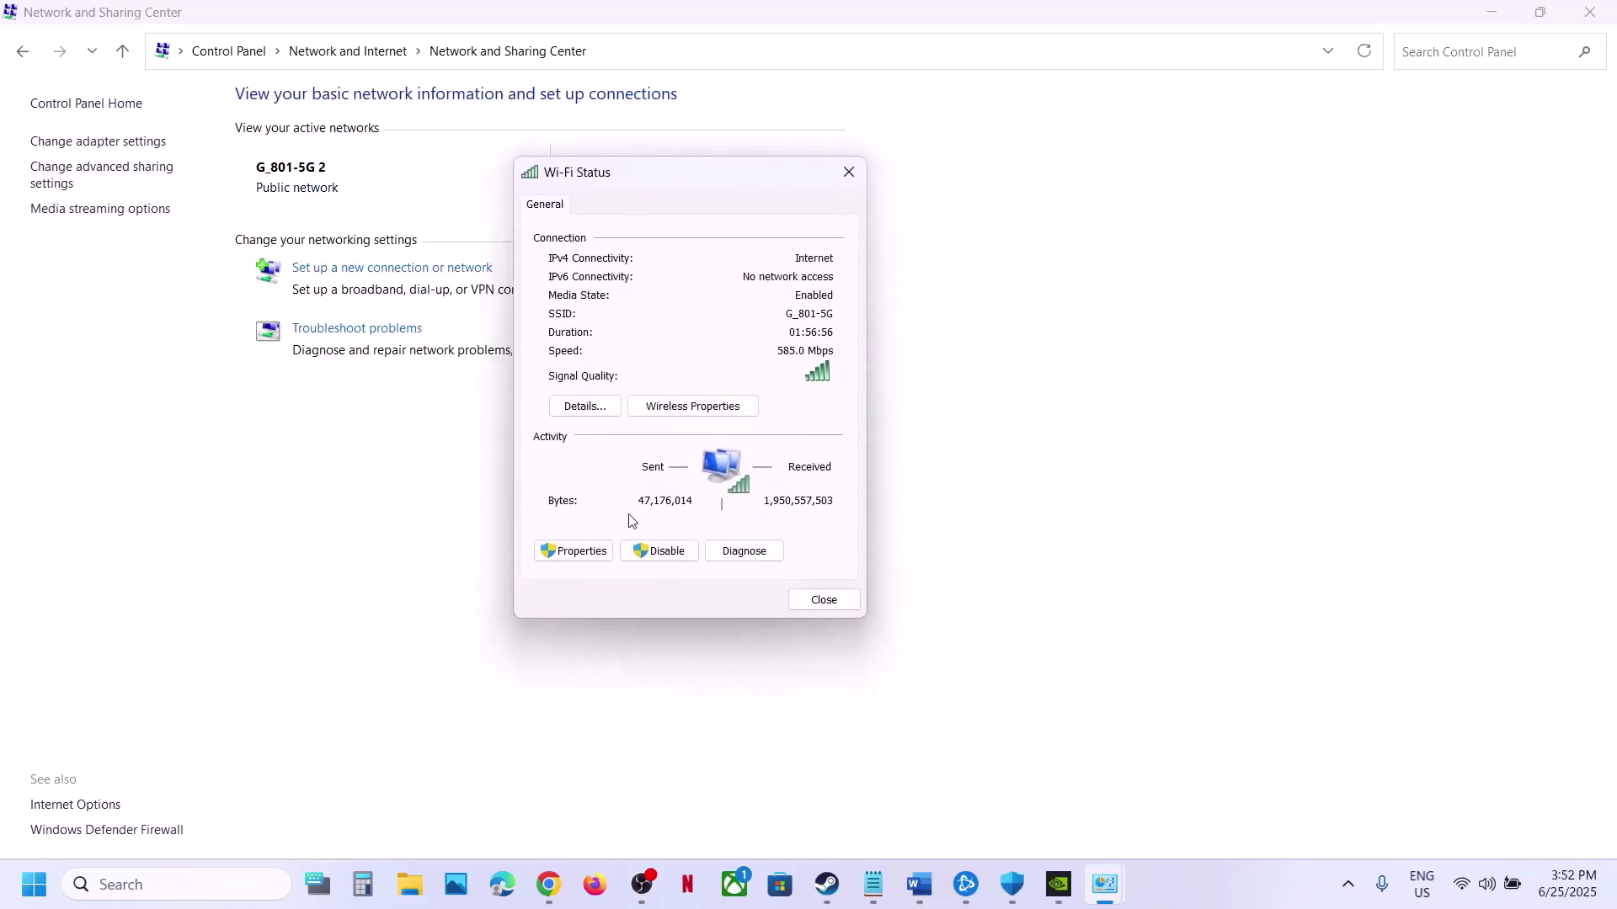
left_click(569, 555)
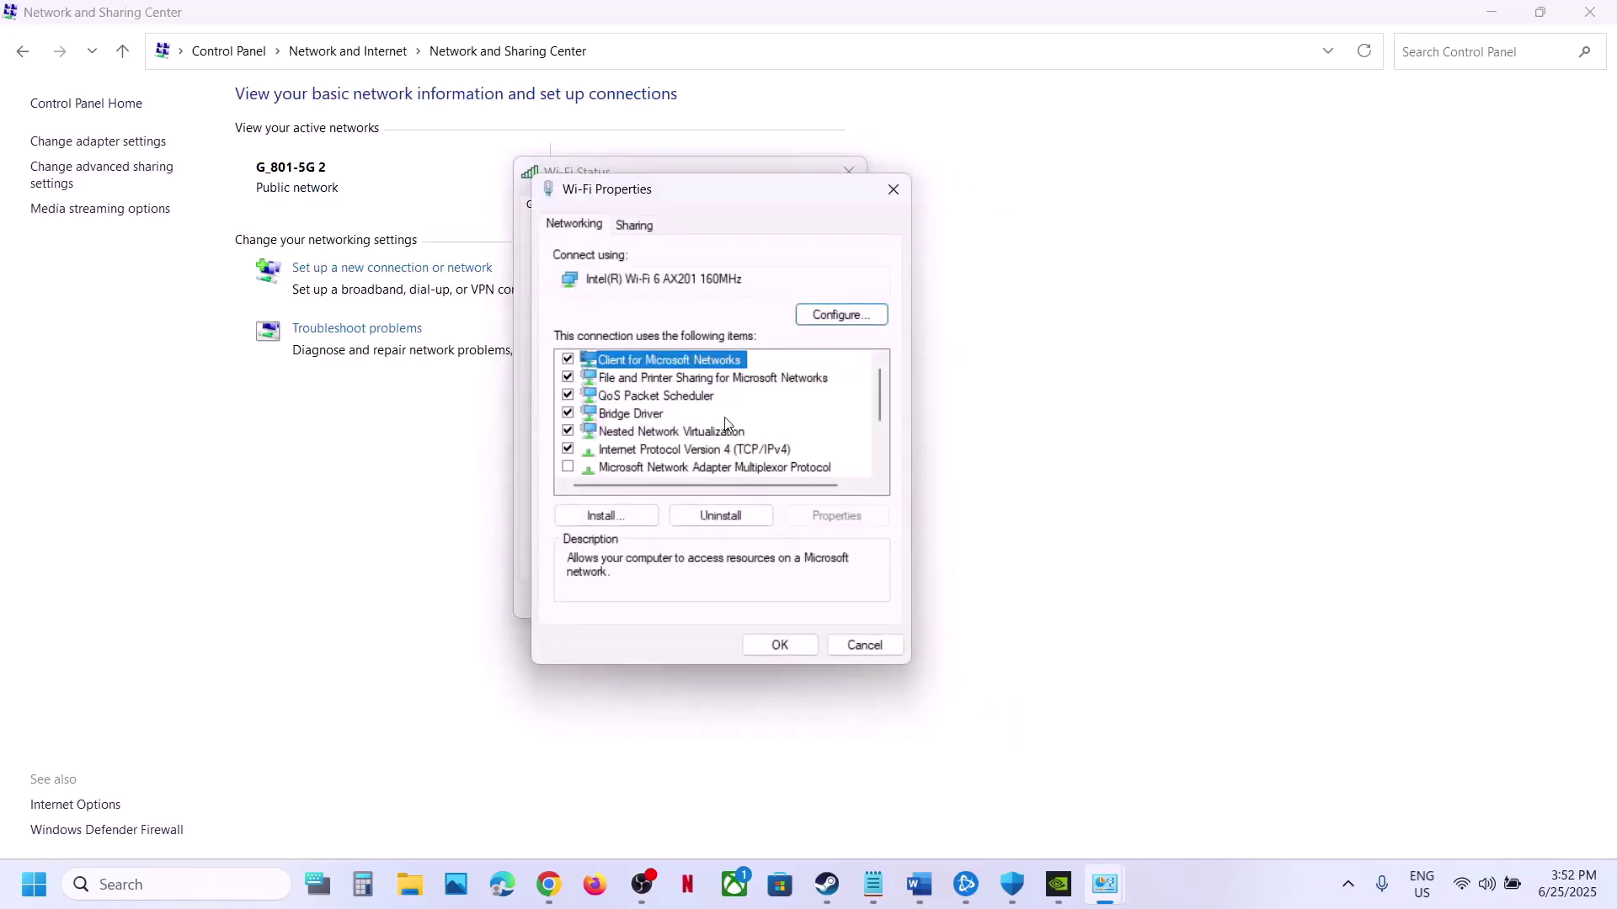
left_click(684, 457)
scroll(683, 460, "down", 1)
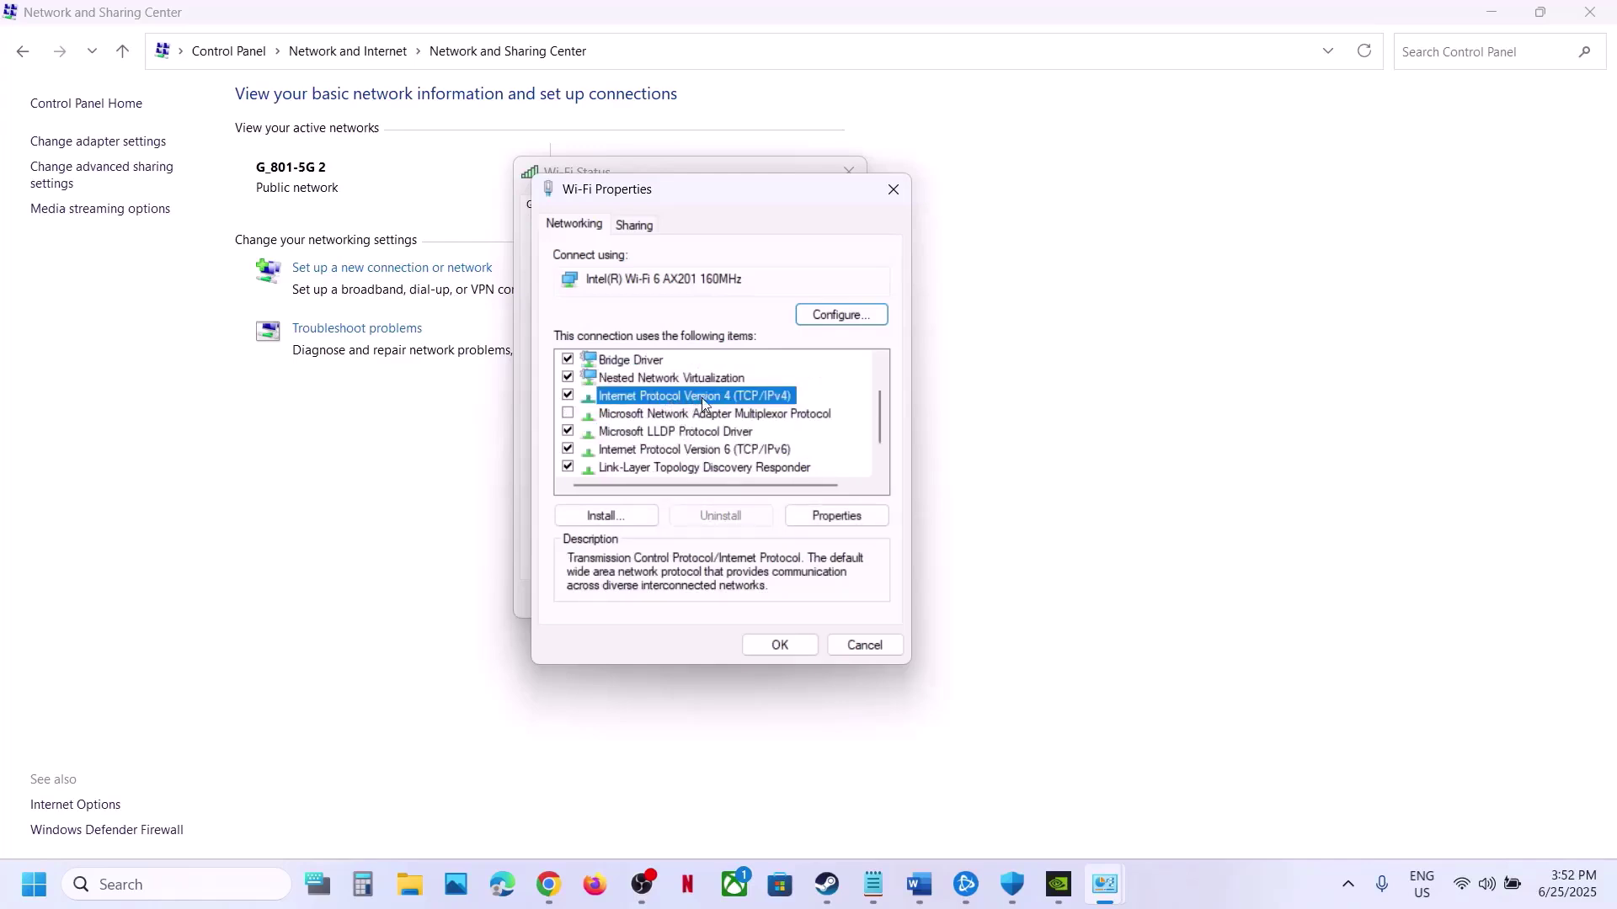
left_click(832, 519)
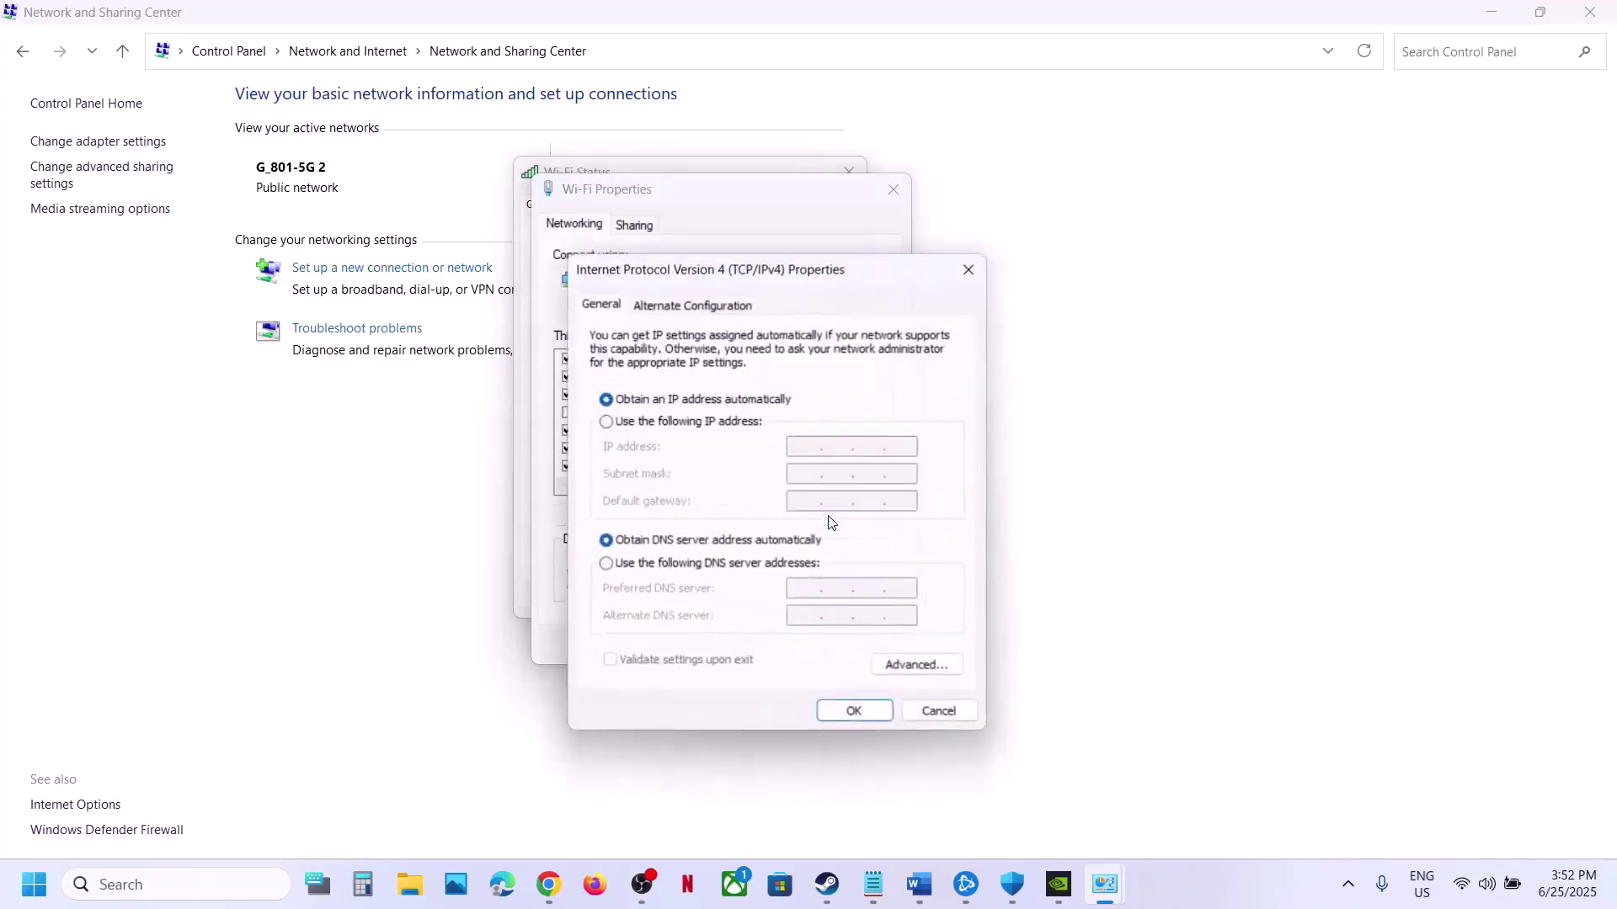
Step: Set the preferred DNS server to 8.8.8.8 and the alternate to 8.8.4.4, validate settings upon exit, and apply the Wi-Fi properties
left_click(606, 566)
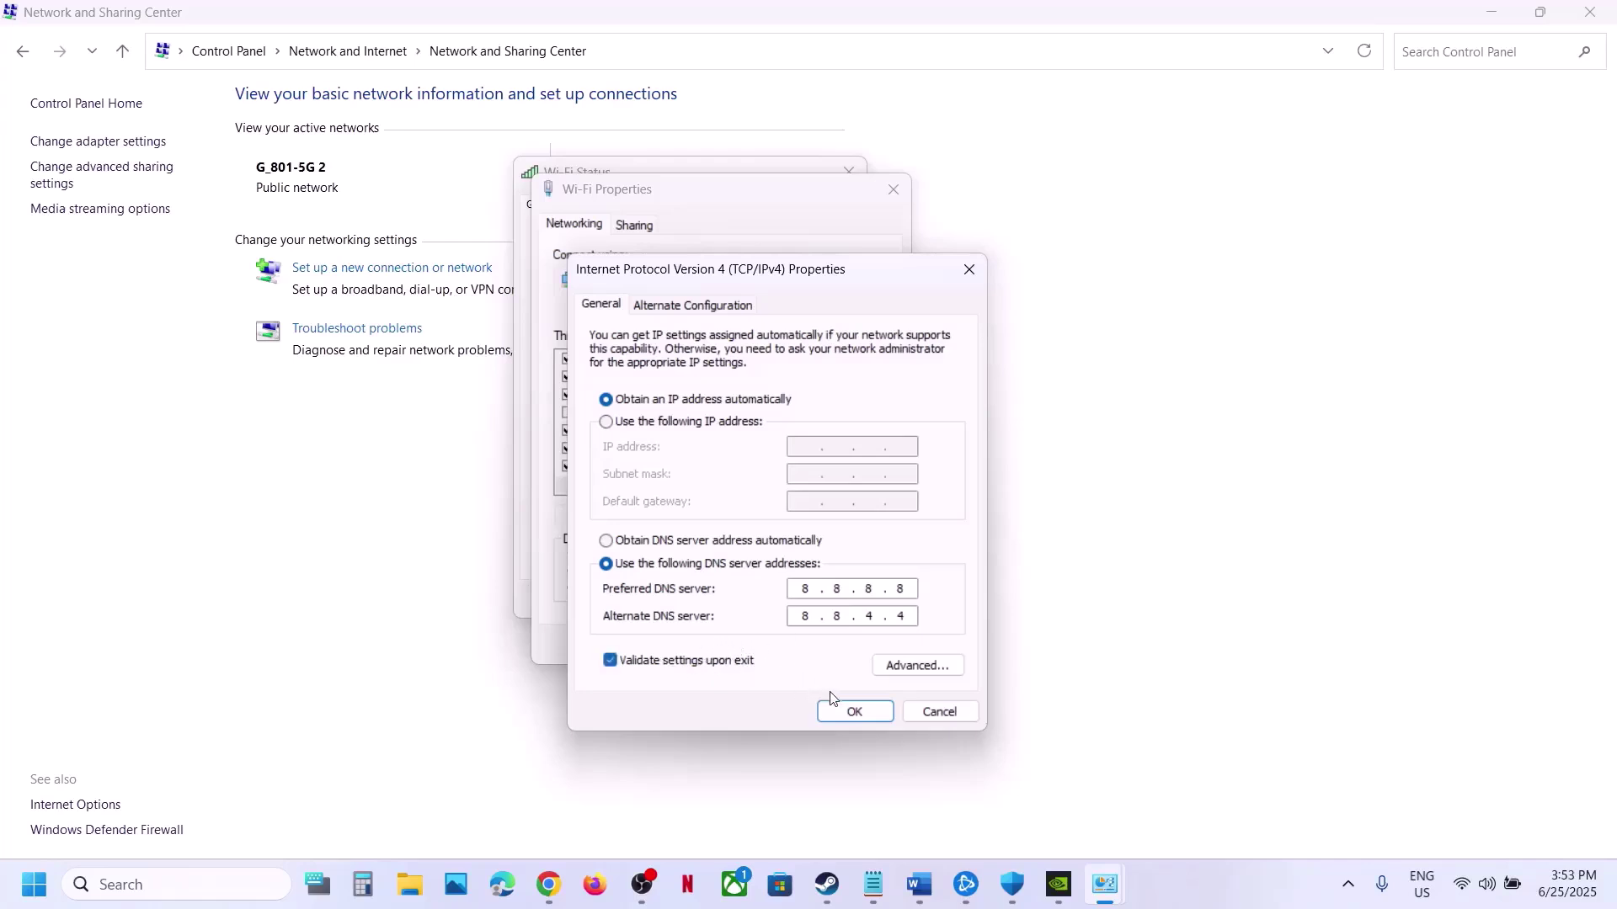
left_click(849, 713)
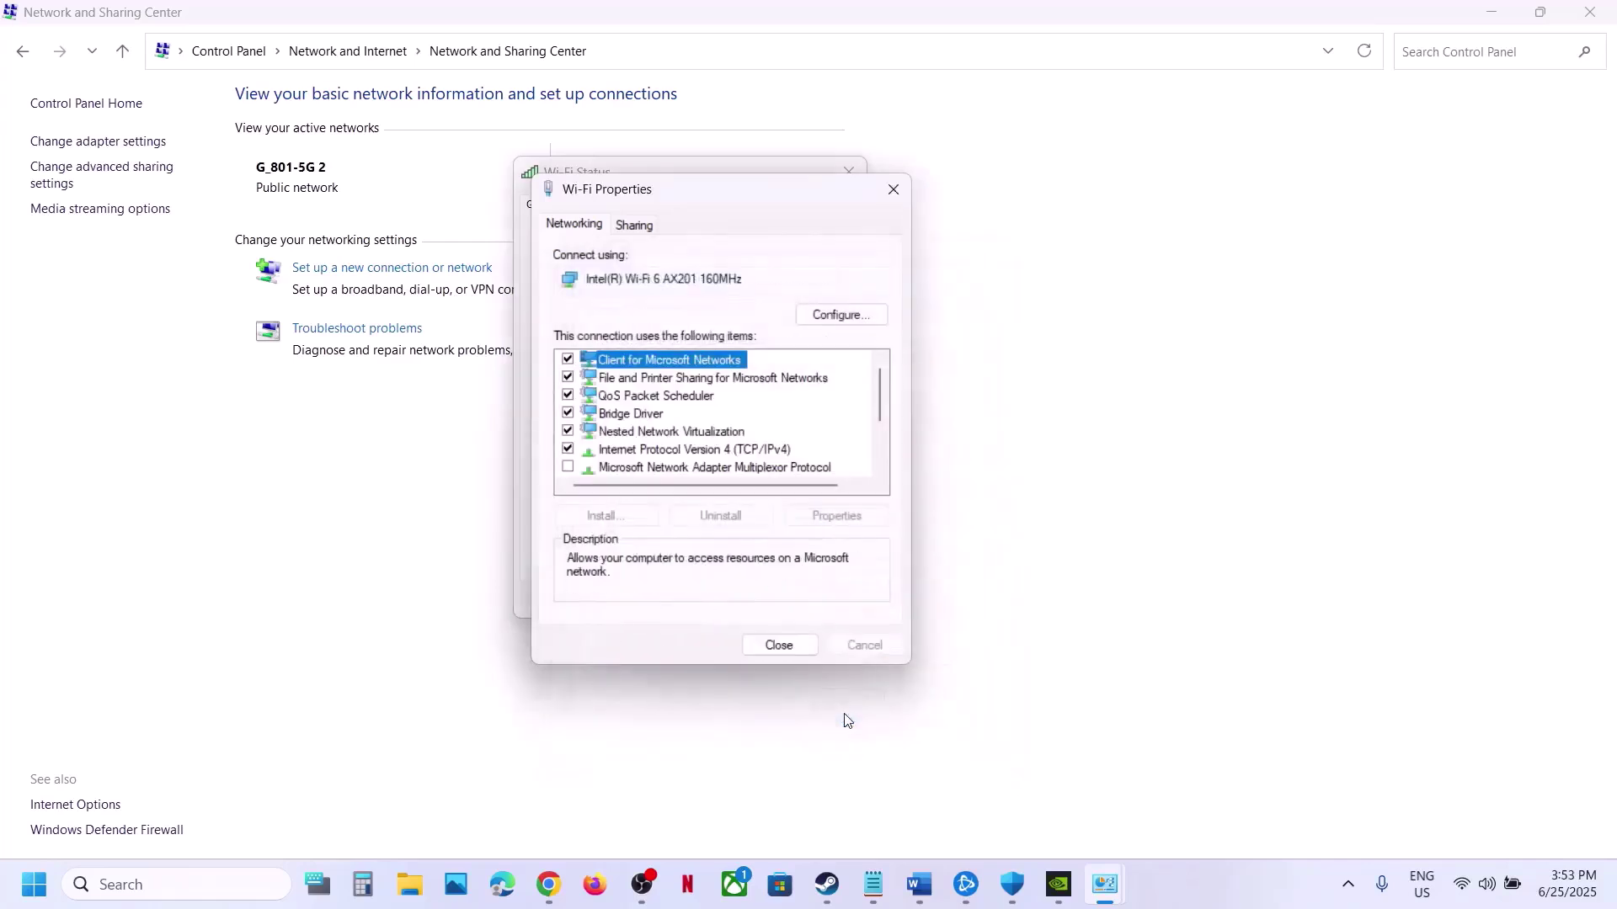
left_click(780, 646)
Step: Close the Windows Network Diagnostics, the Wi-Fi status dialog and the Network and Sharing Center
left_click(741, 549)
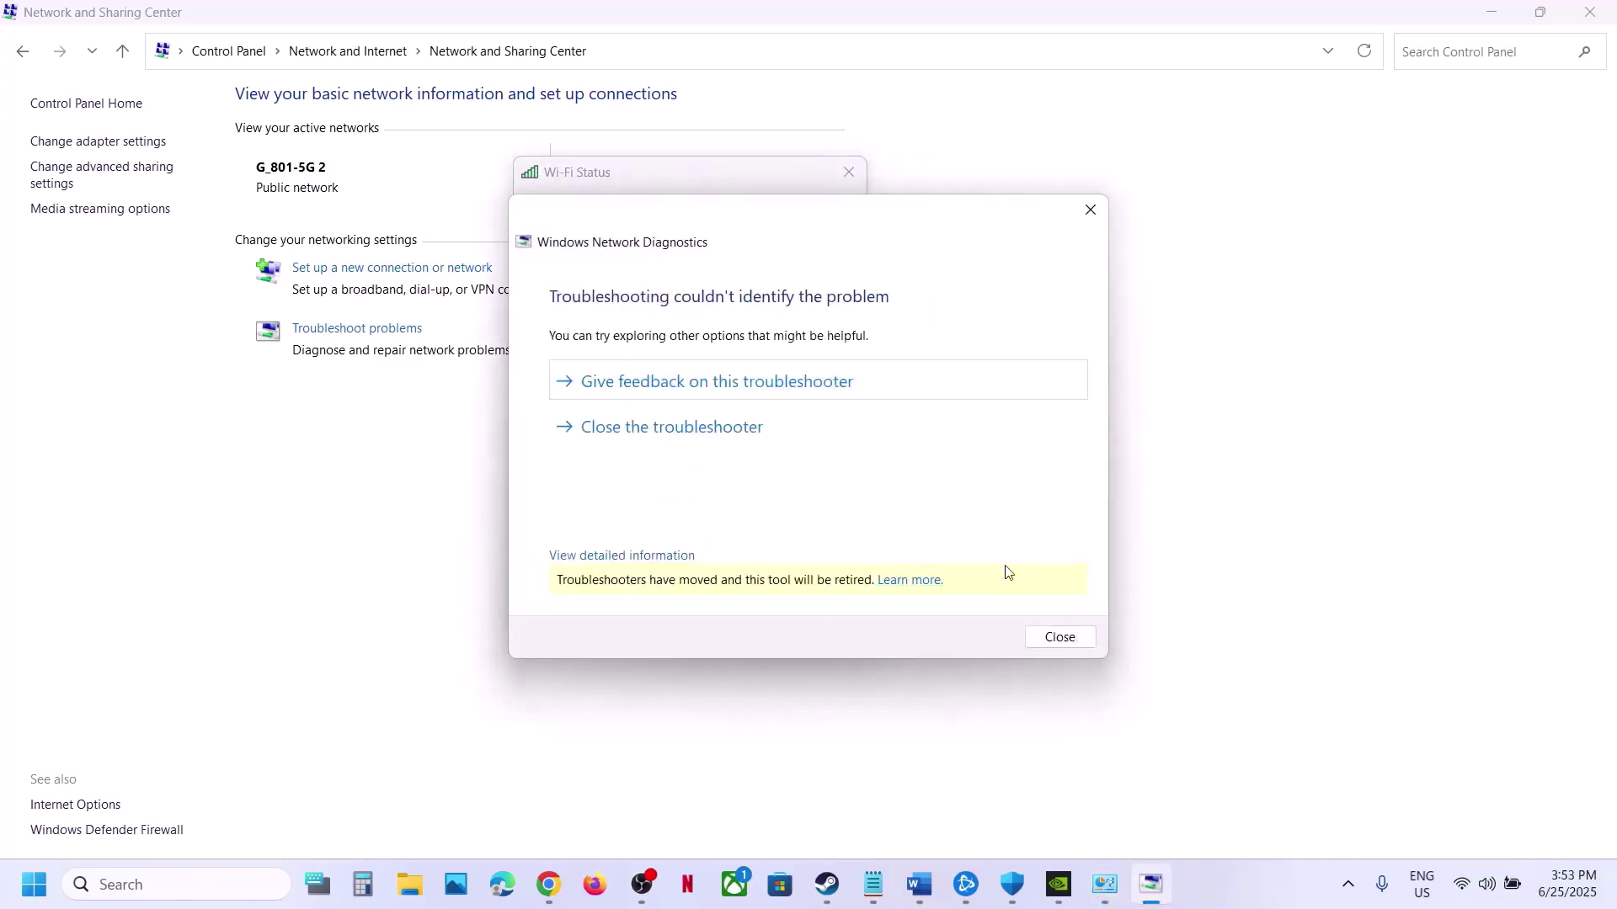
left_click(1058, 638)
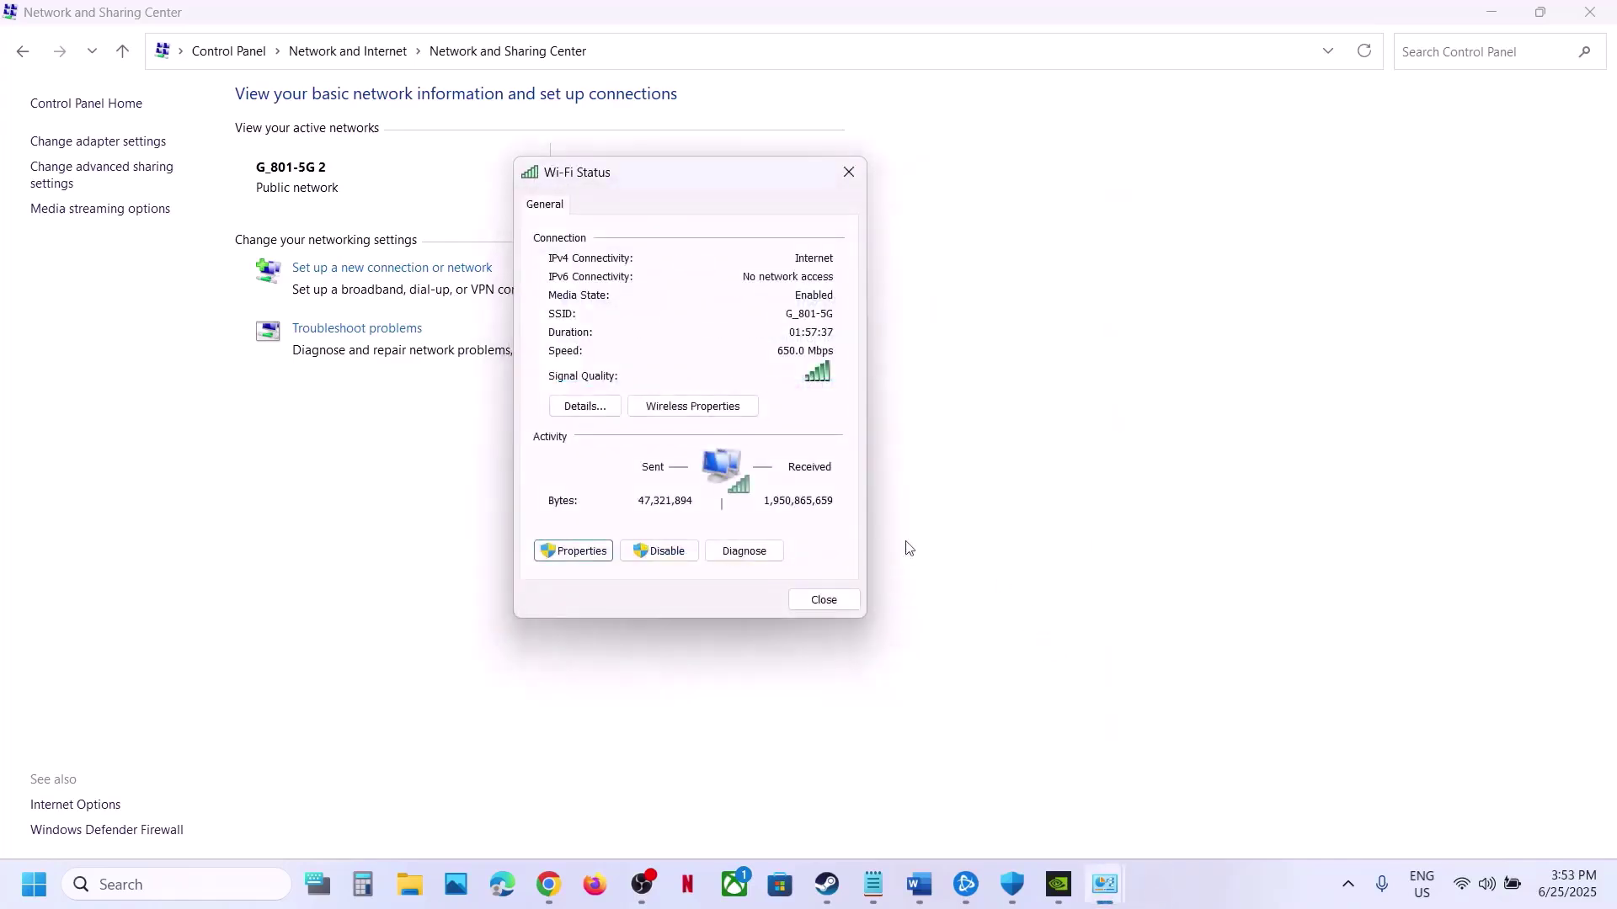
left_click(820, 600)
left_click(1590, 12)
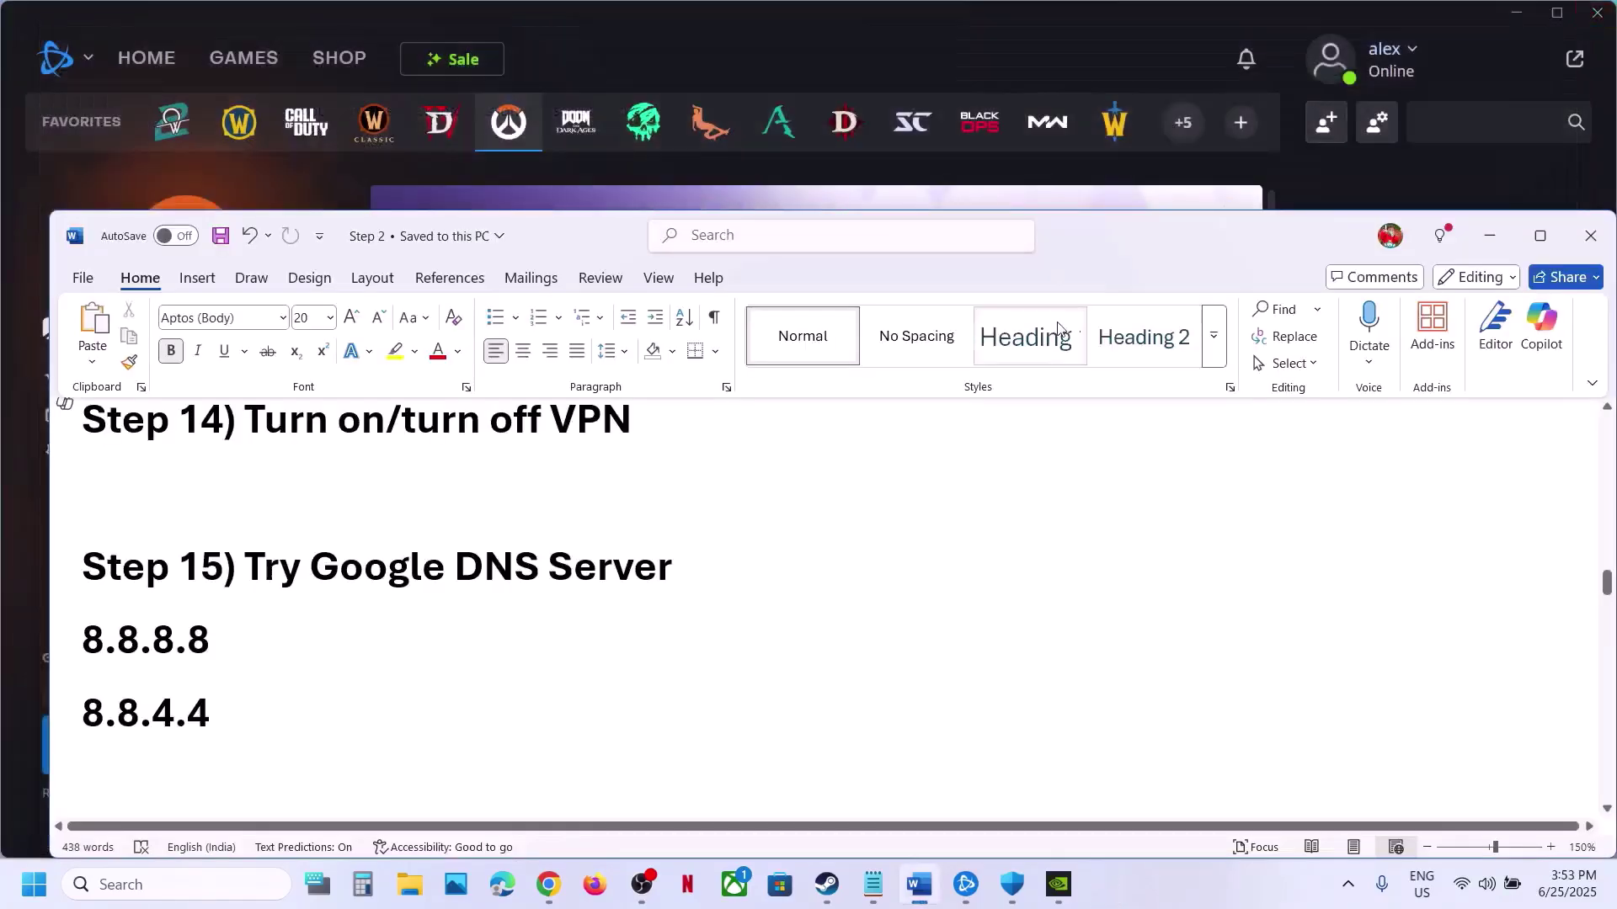
Step: Find and highlight "Try different region" under Step 16 of the notes document, and switch to Battle.net
left_click(418, 686)
scroll(417, 686, "down", 2)
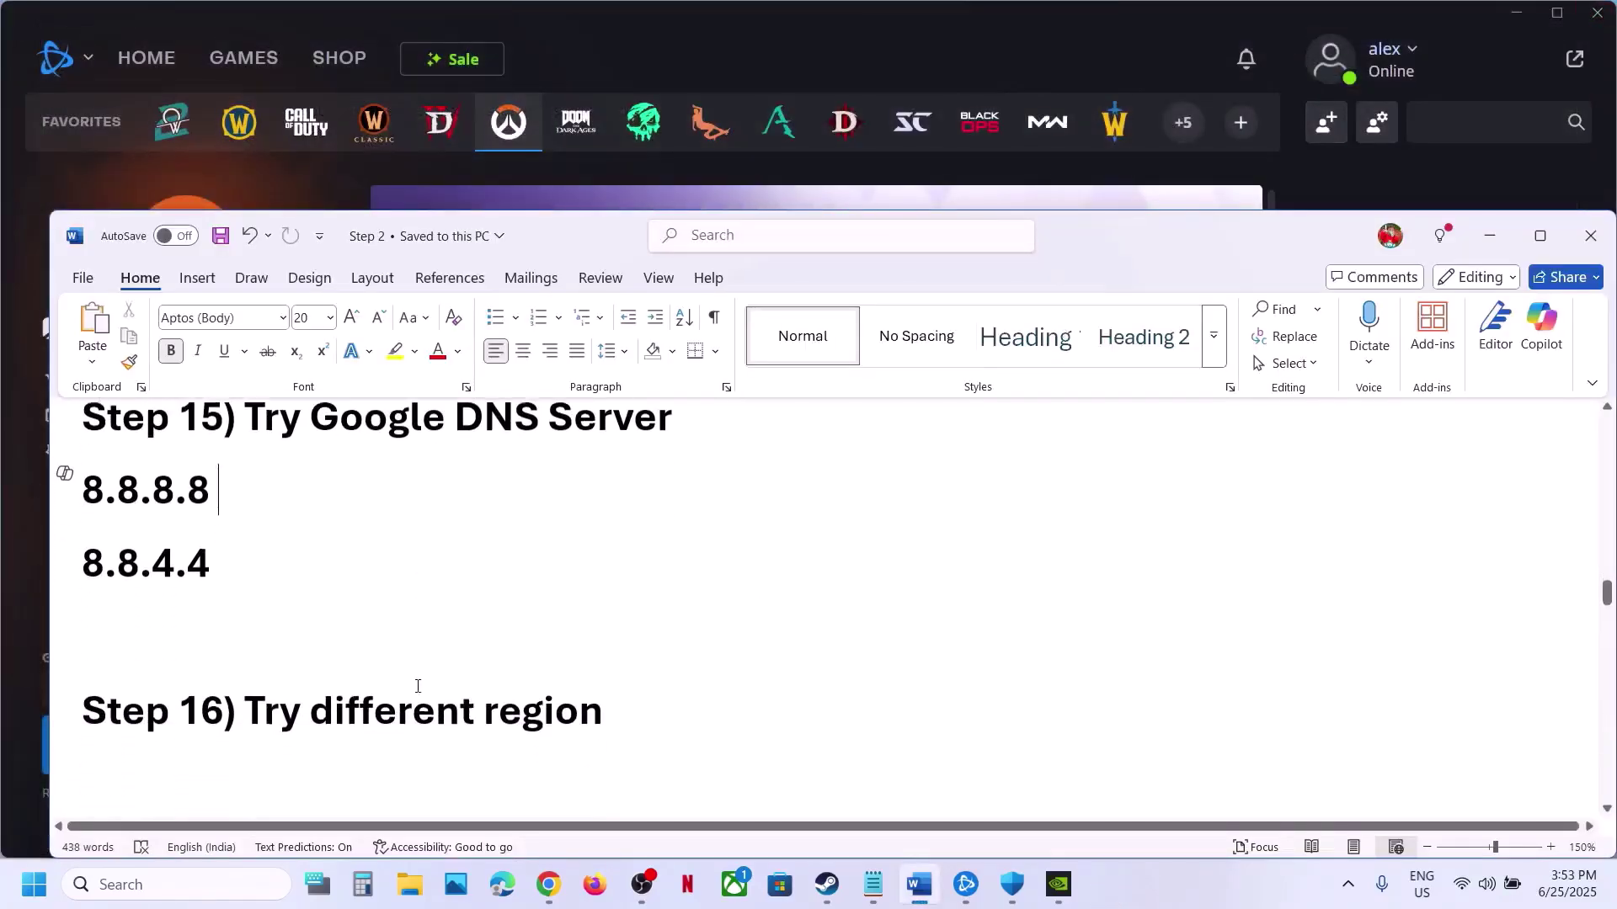
left_click_drag(245, 702, 636, 699)
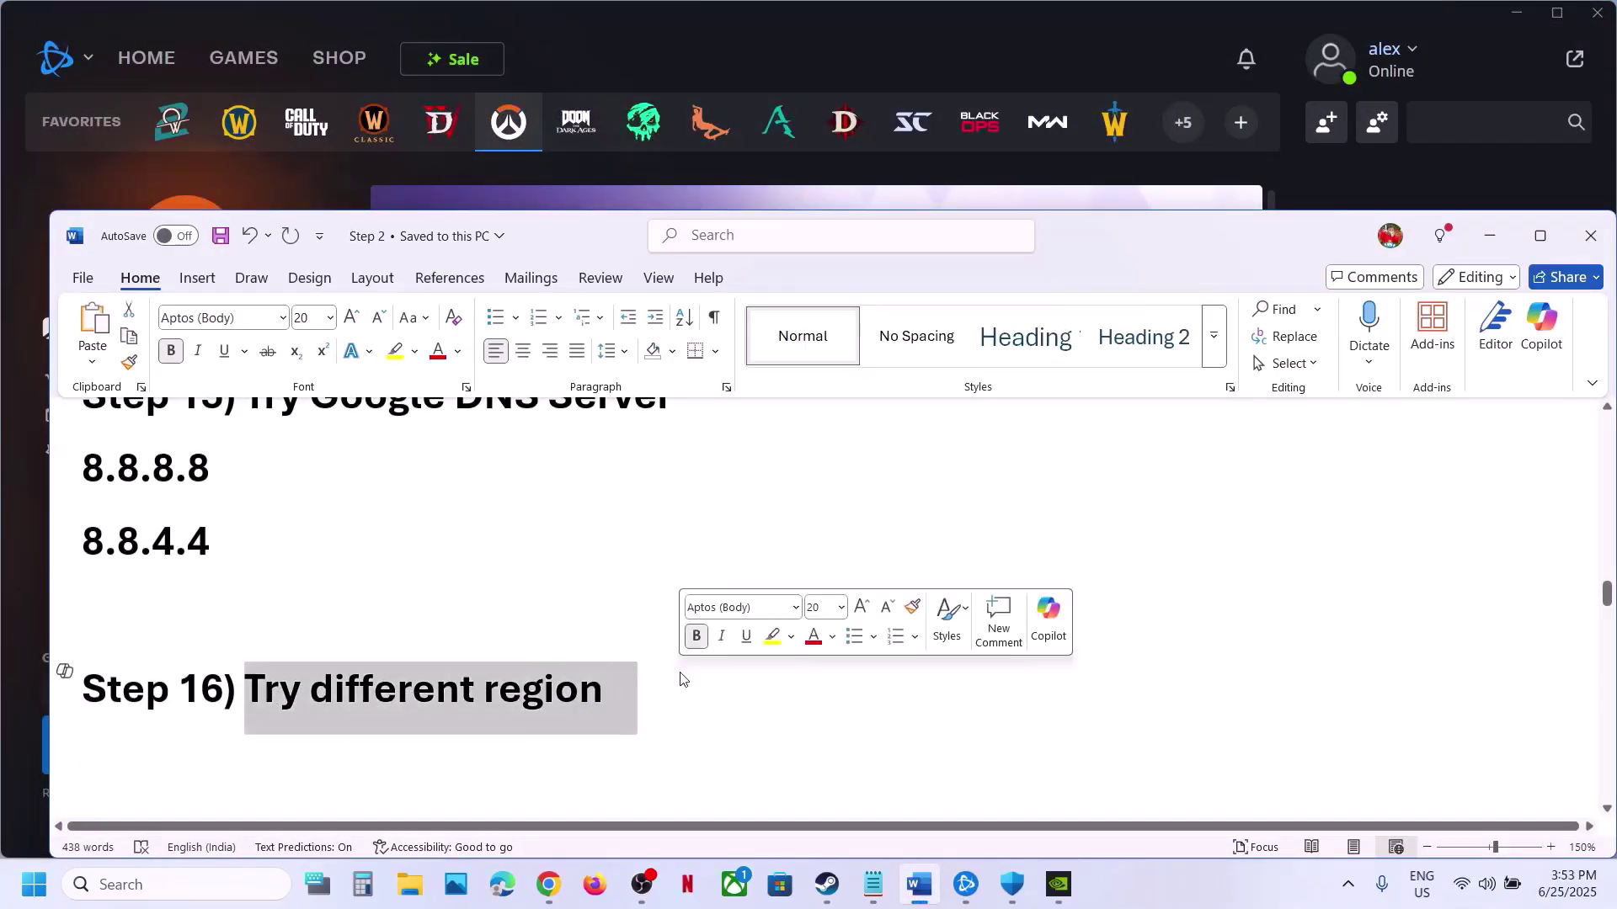
left_click(785, 17)
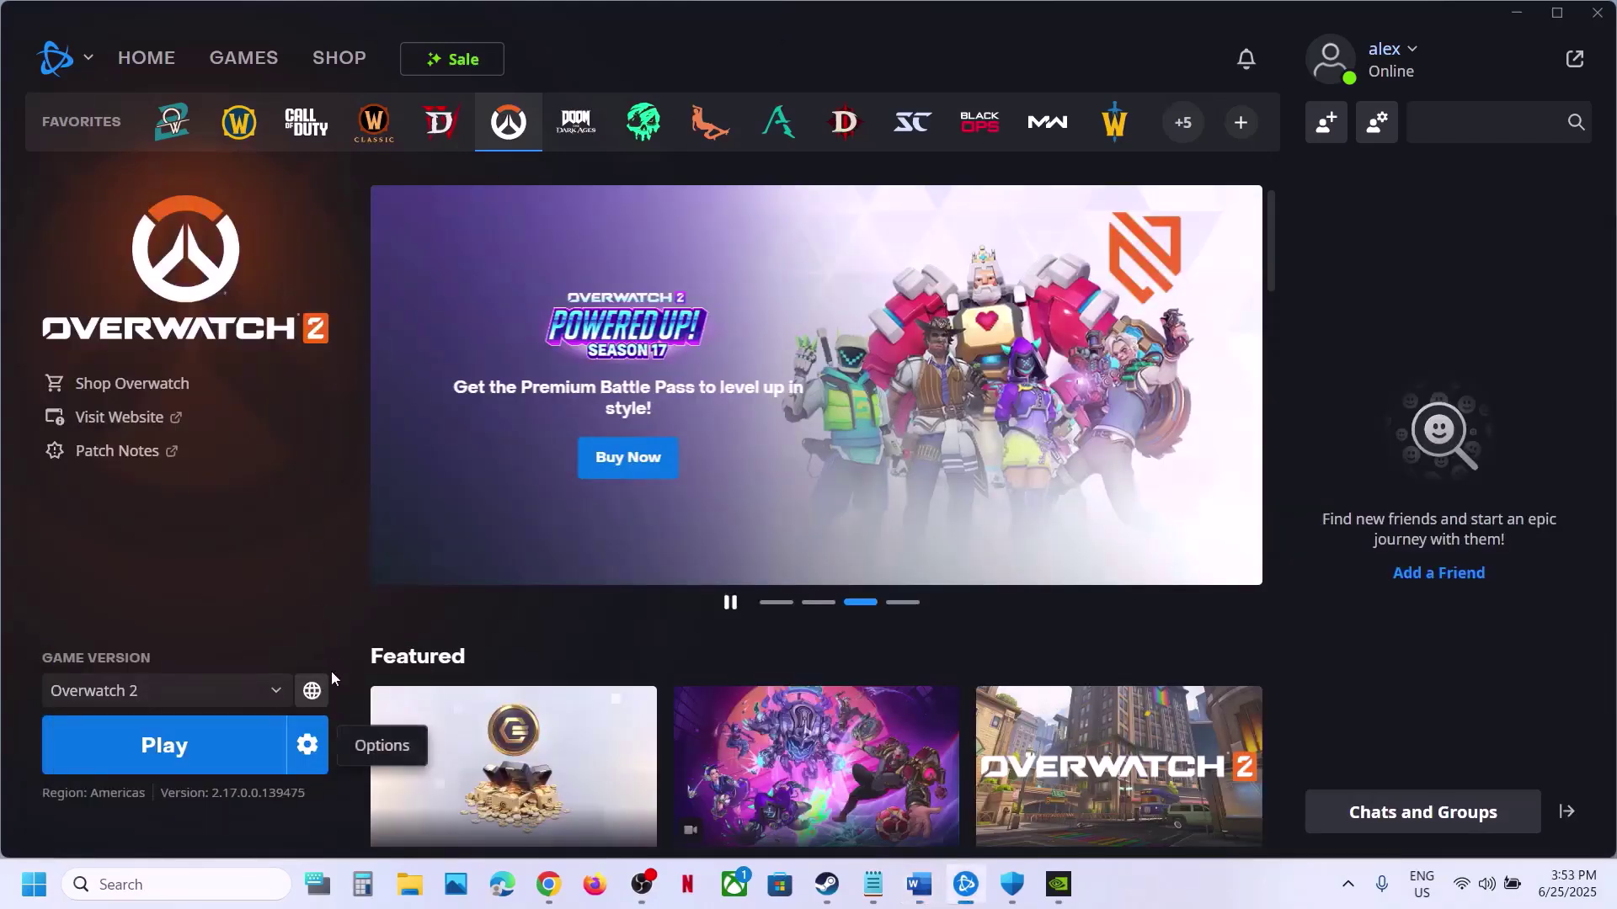
Step: Try the Europe region for Overwatch 2 and return the game's region to Americas
left_click(729, 601)
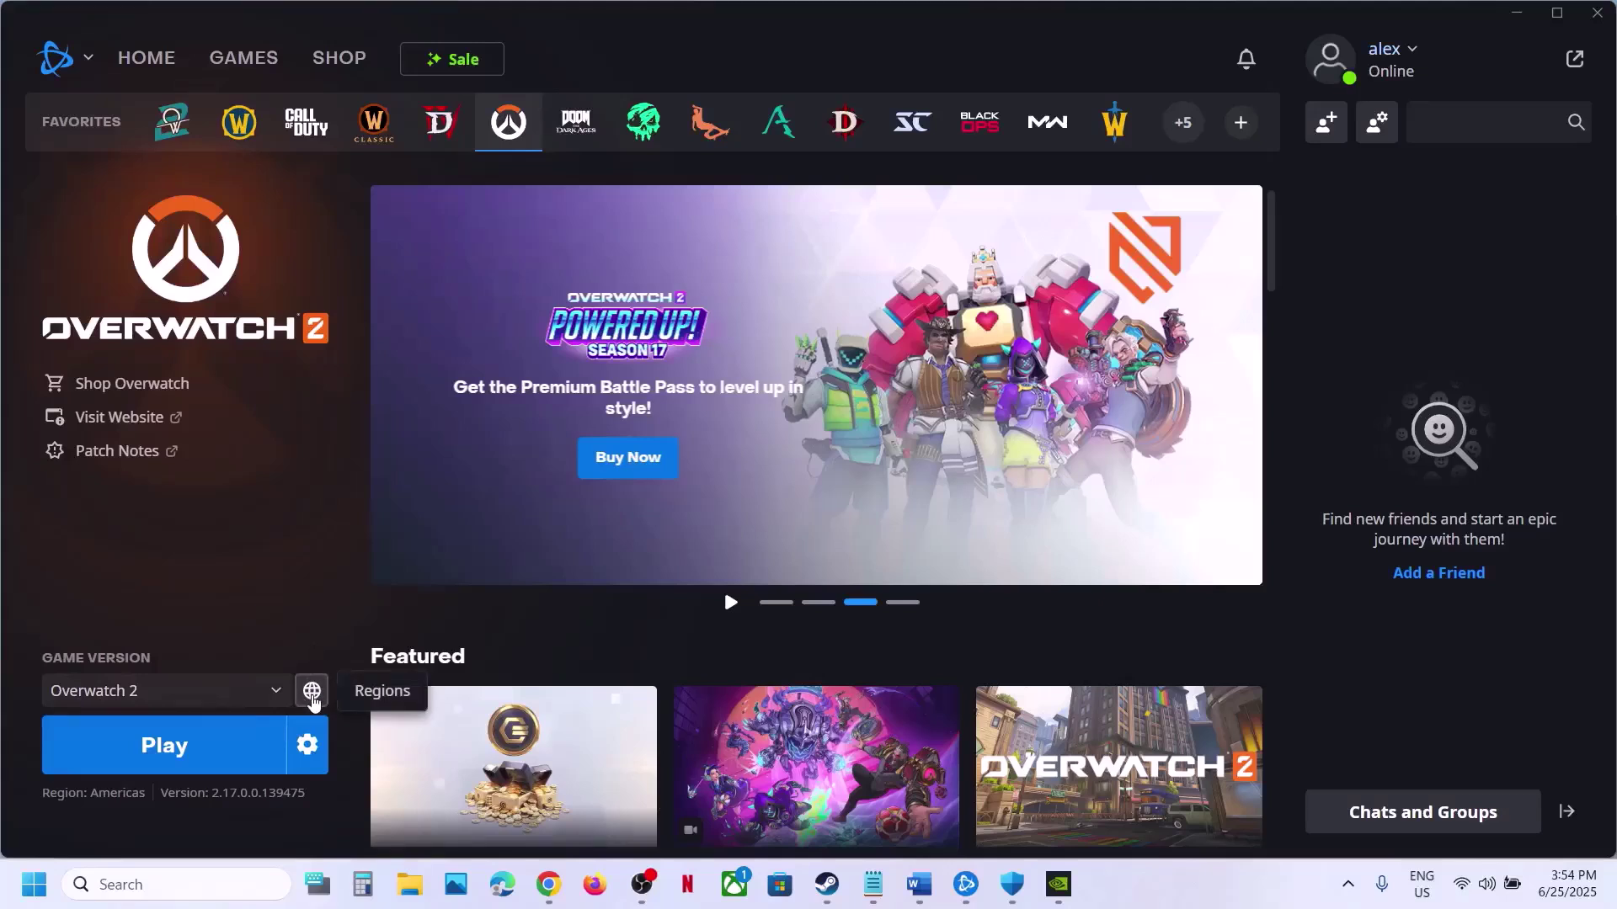
left_click(311, 692)
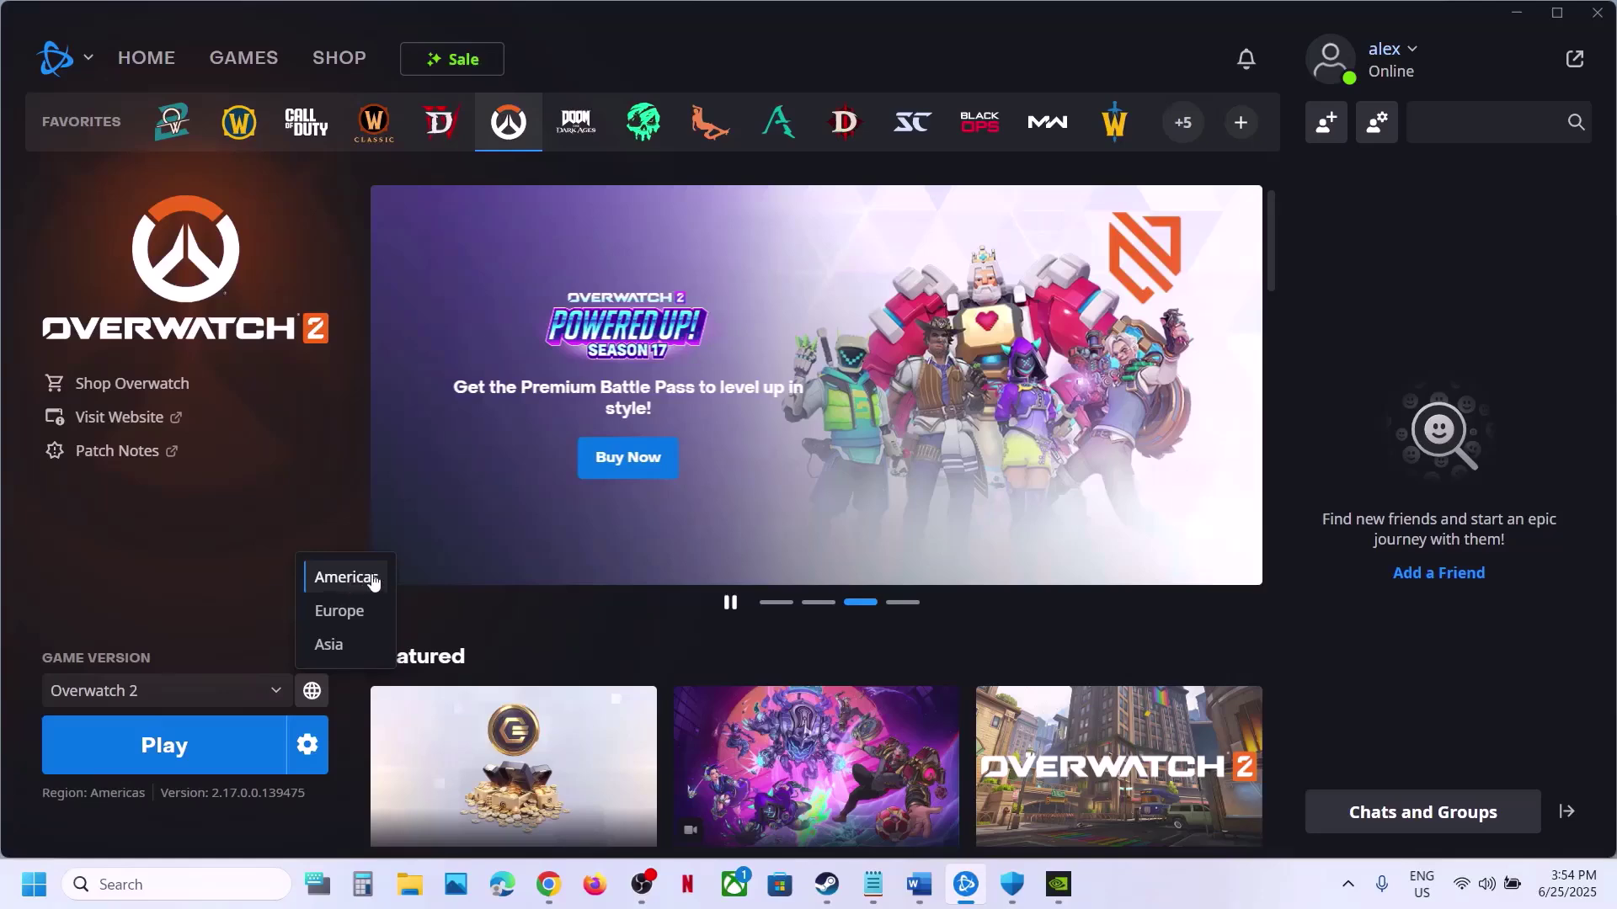
left_click(350, 613)
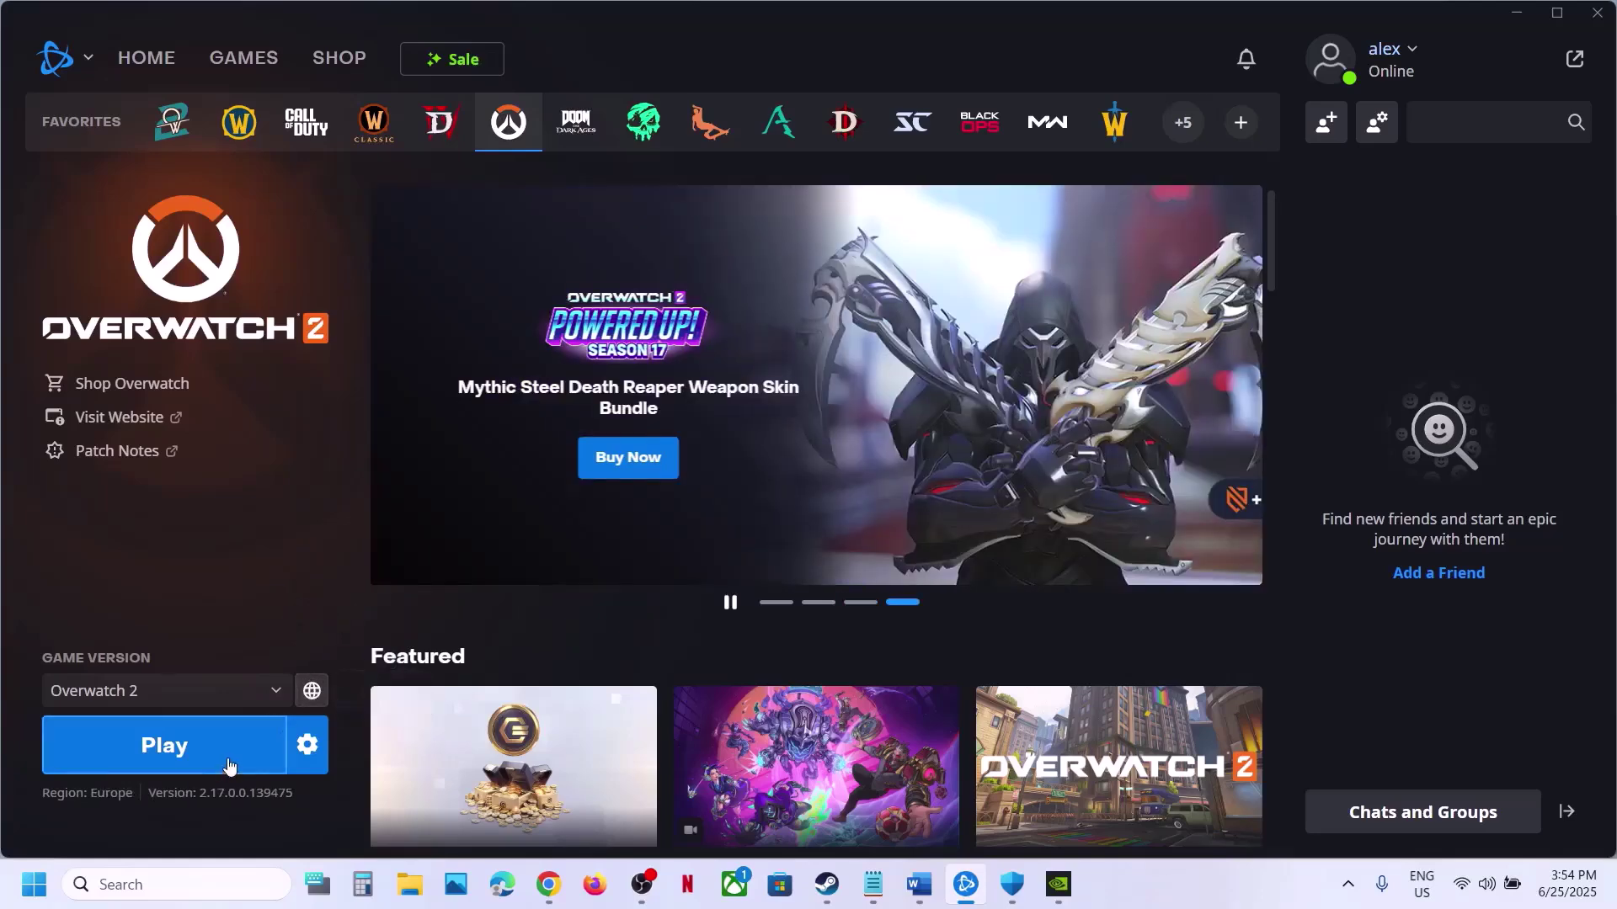
left_click(312, 690)
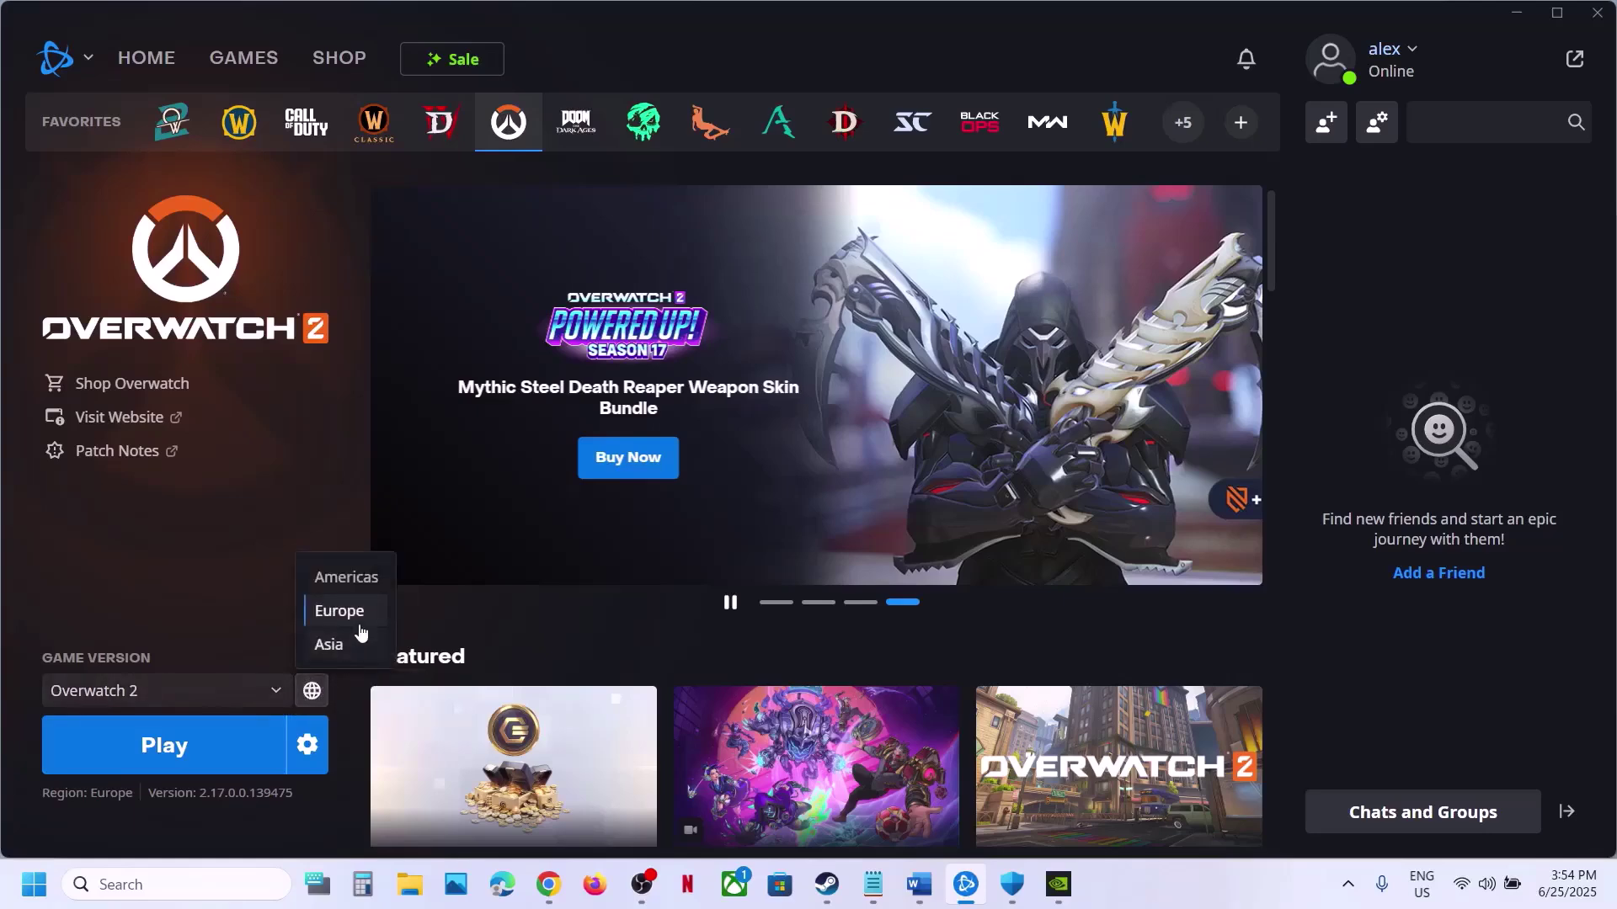
left_click(343, 577)
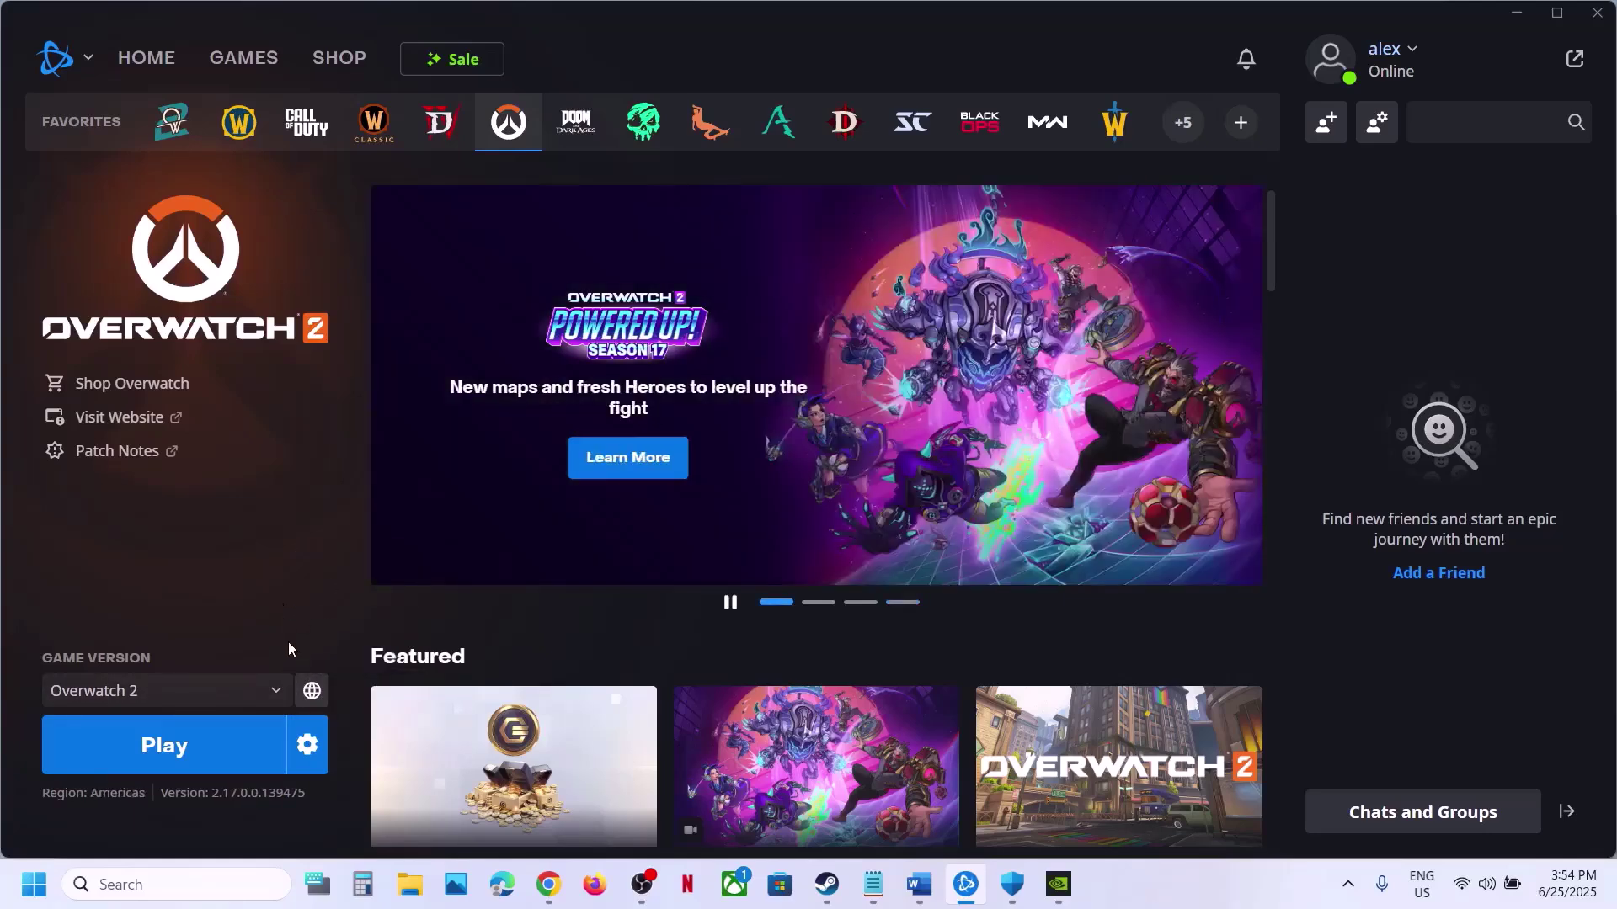
Step: Try the Asia region for Overwatch 2 and switch the game's region back to Americas
left_click(311, 691)
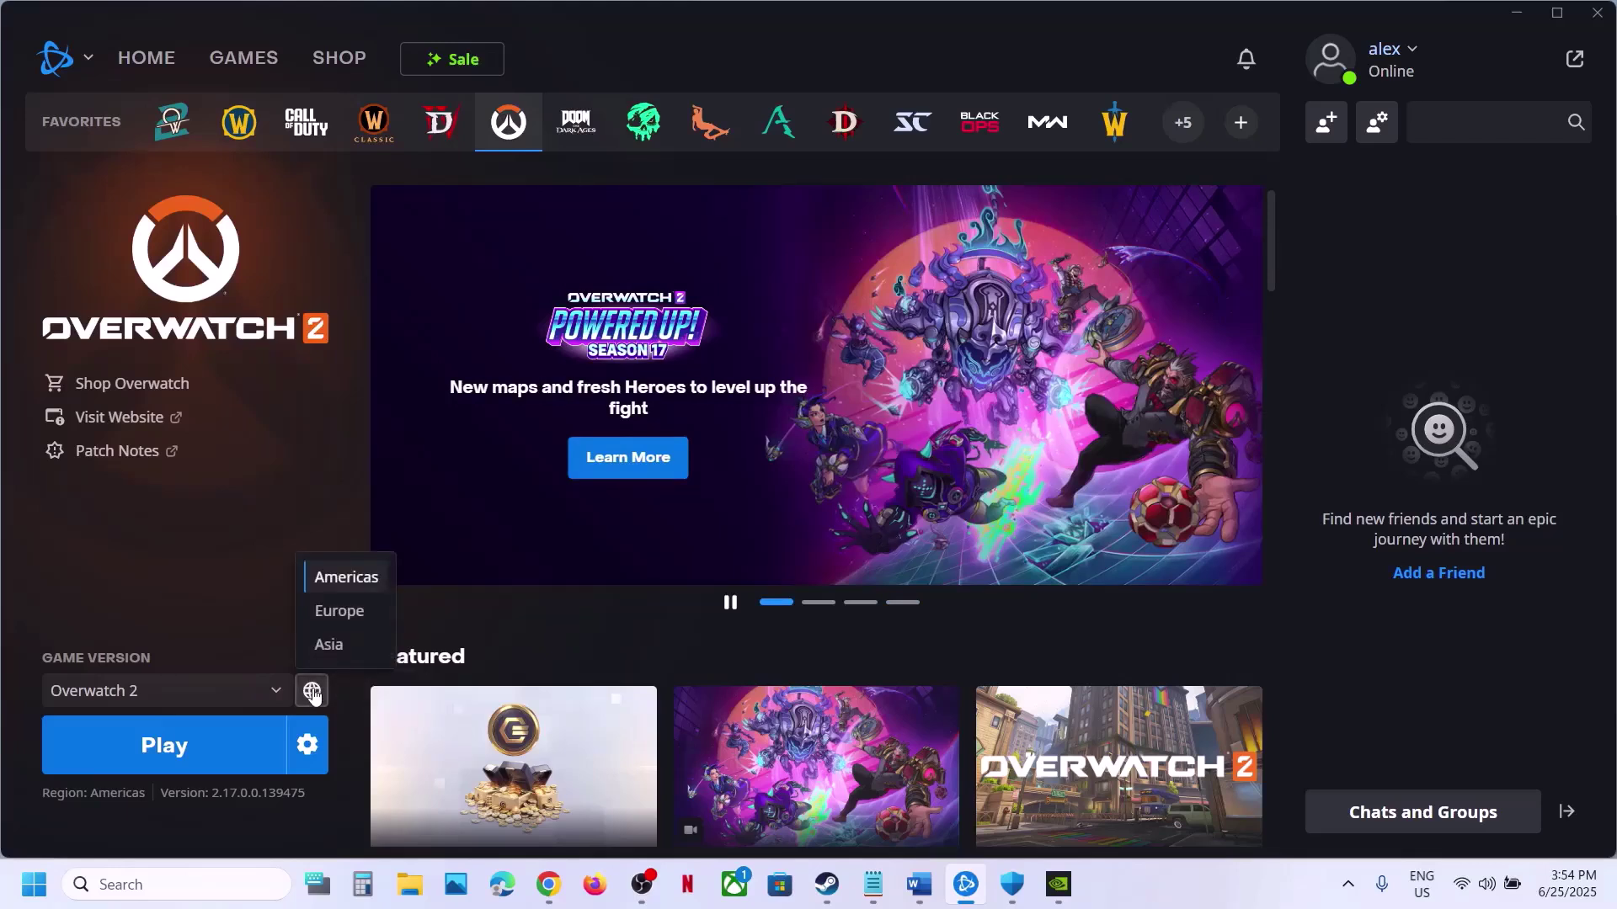
left_click(352, 654)
left_click(311, 695)
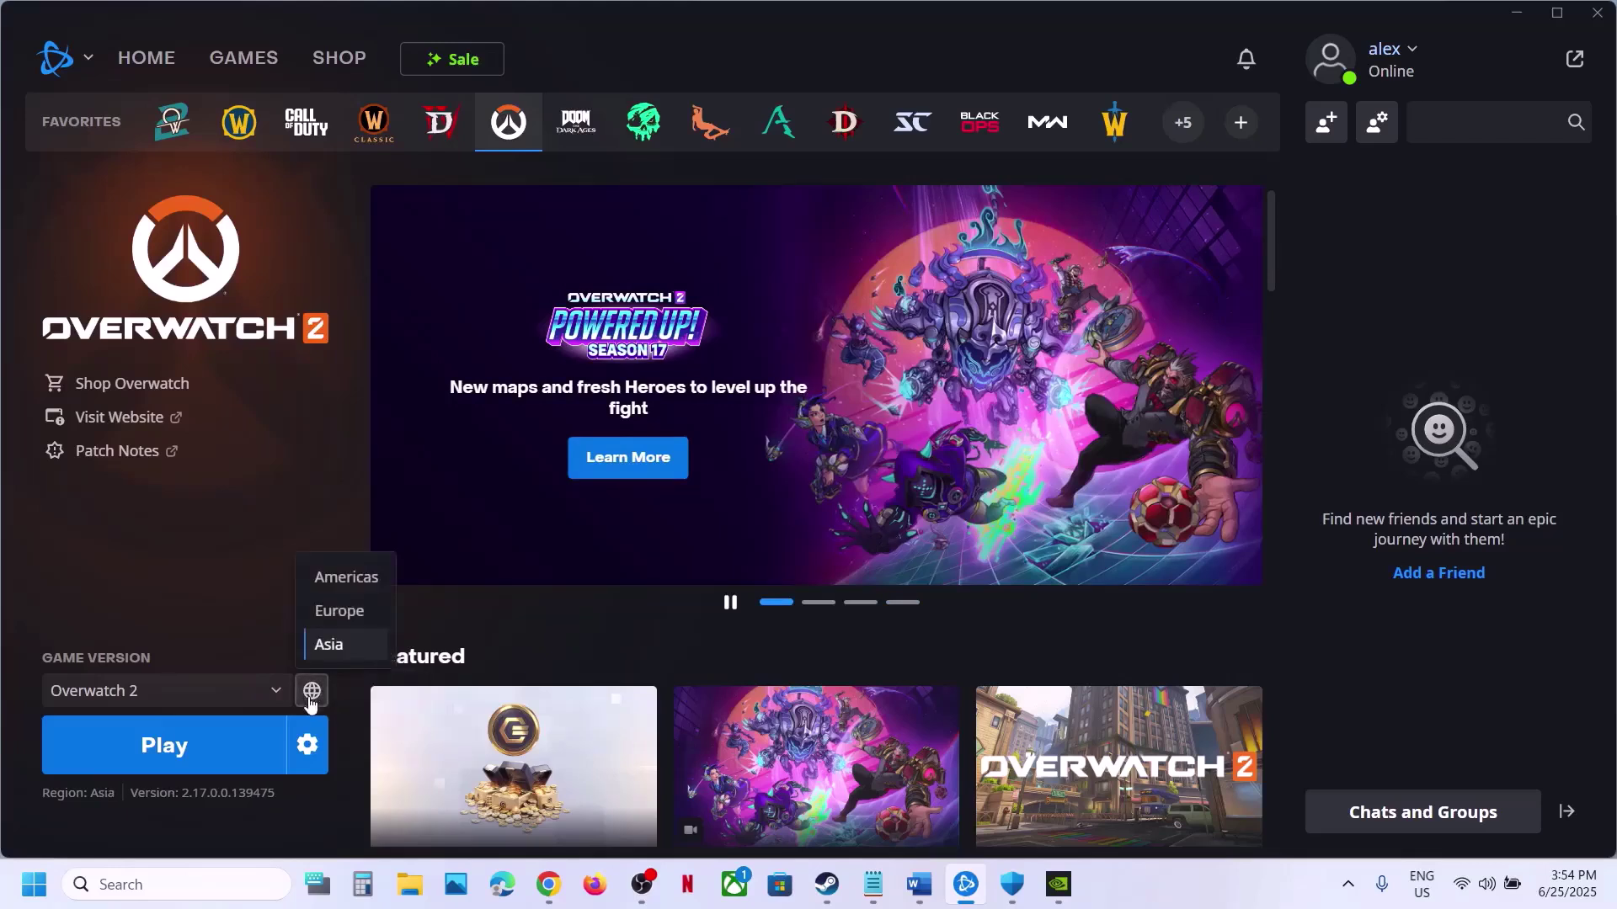
left_click(345, 579)
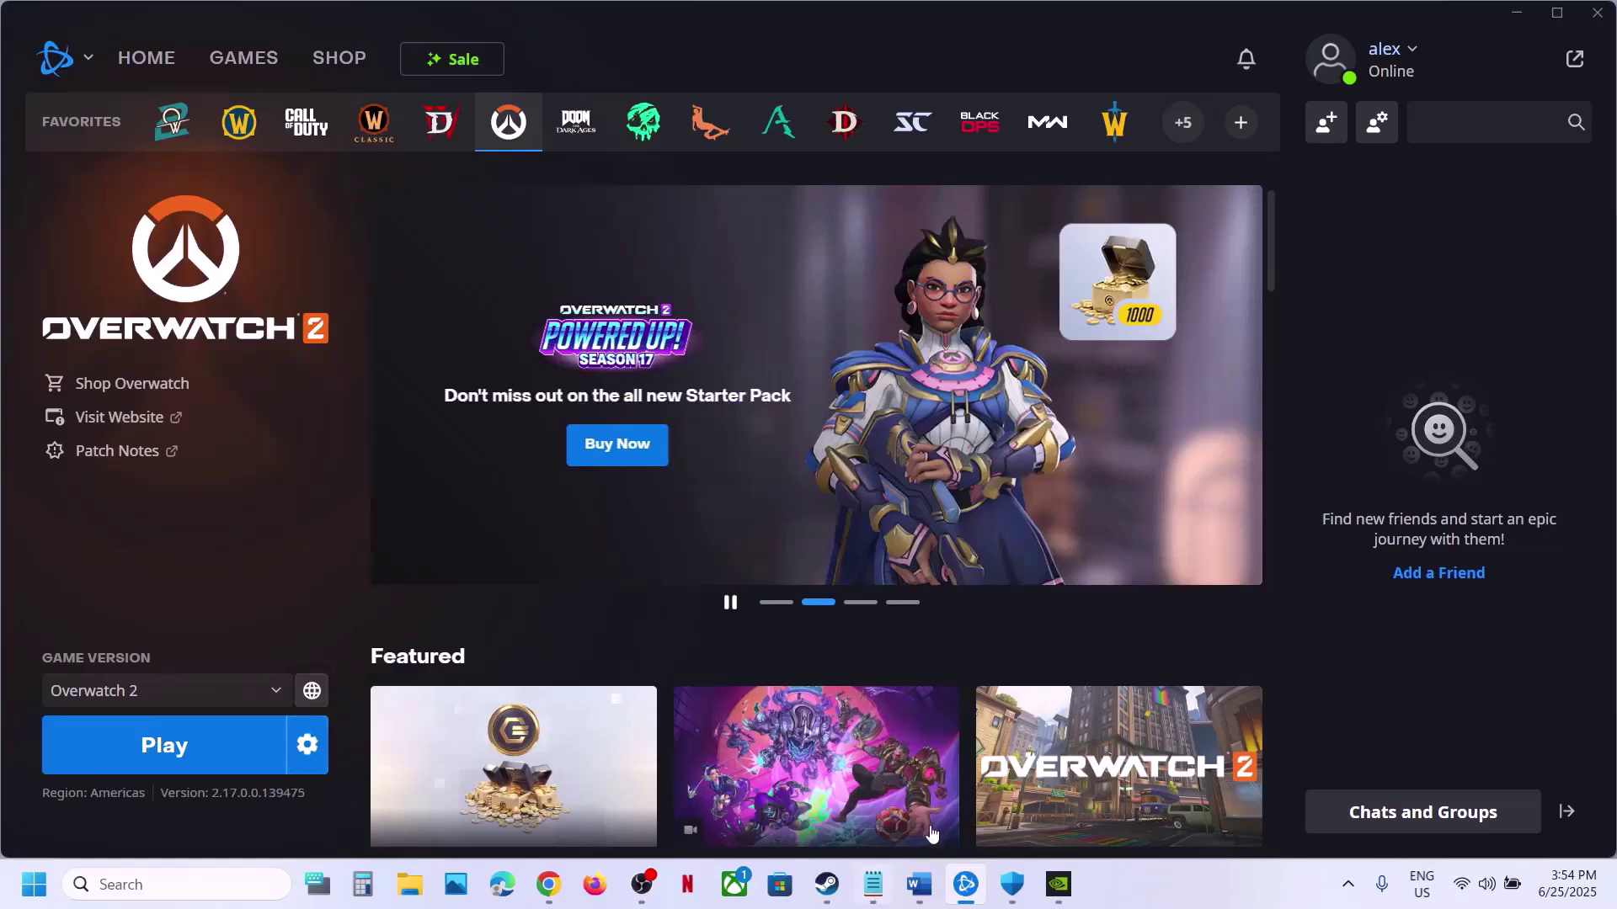
Step: Switch to the Word notes, bring up the Step 17 command list and maximize the document window
left_click(919, 884)
scroll(513, 635, "down", 3)
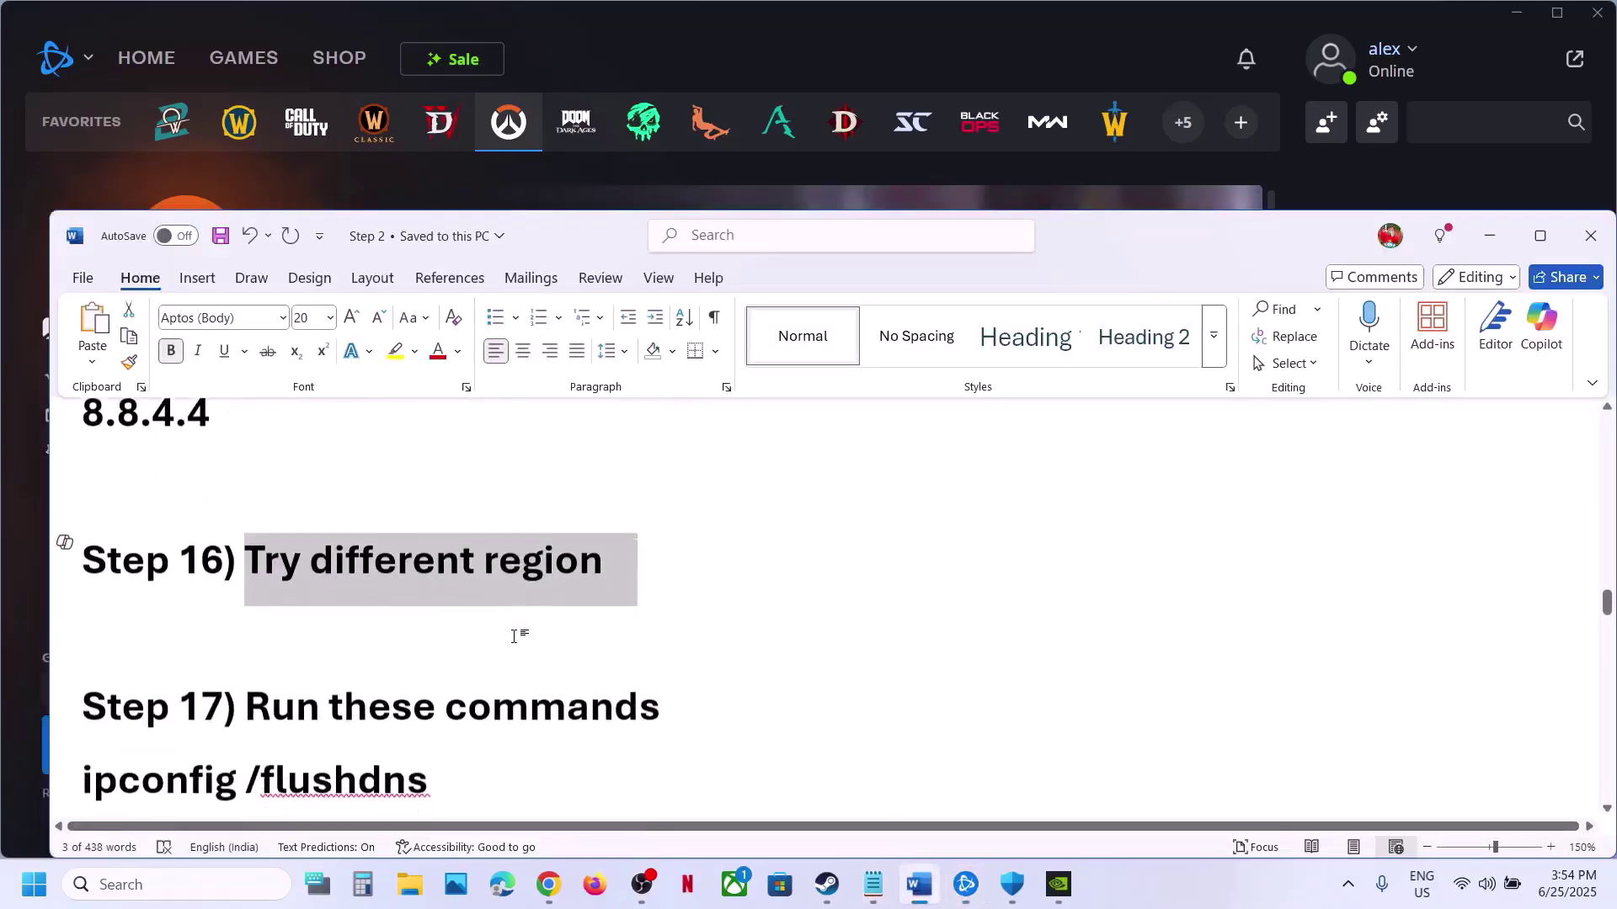
scroll(515, 637, "down", 3)
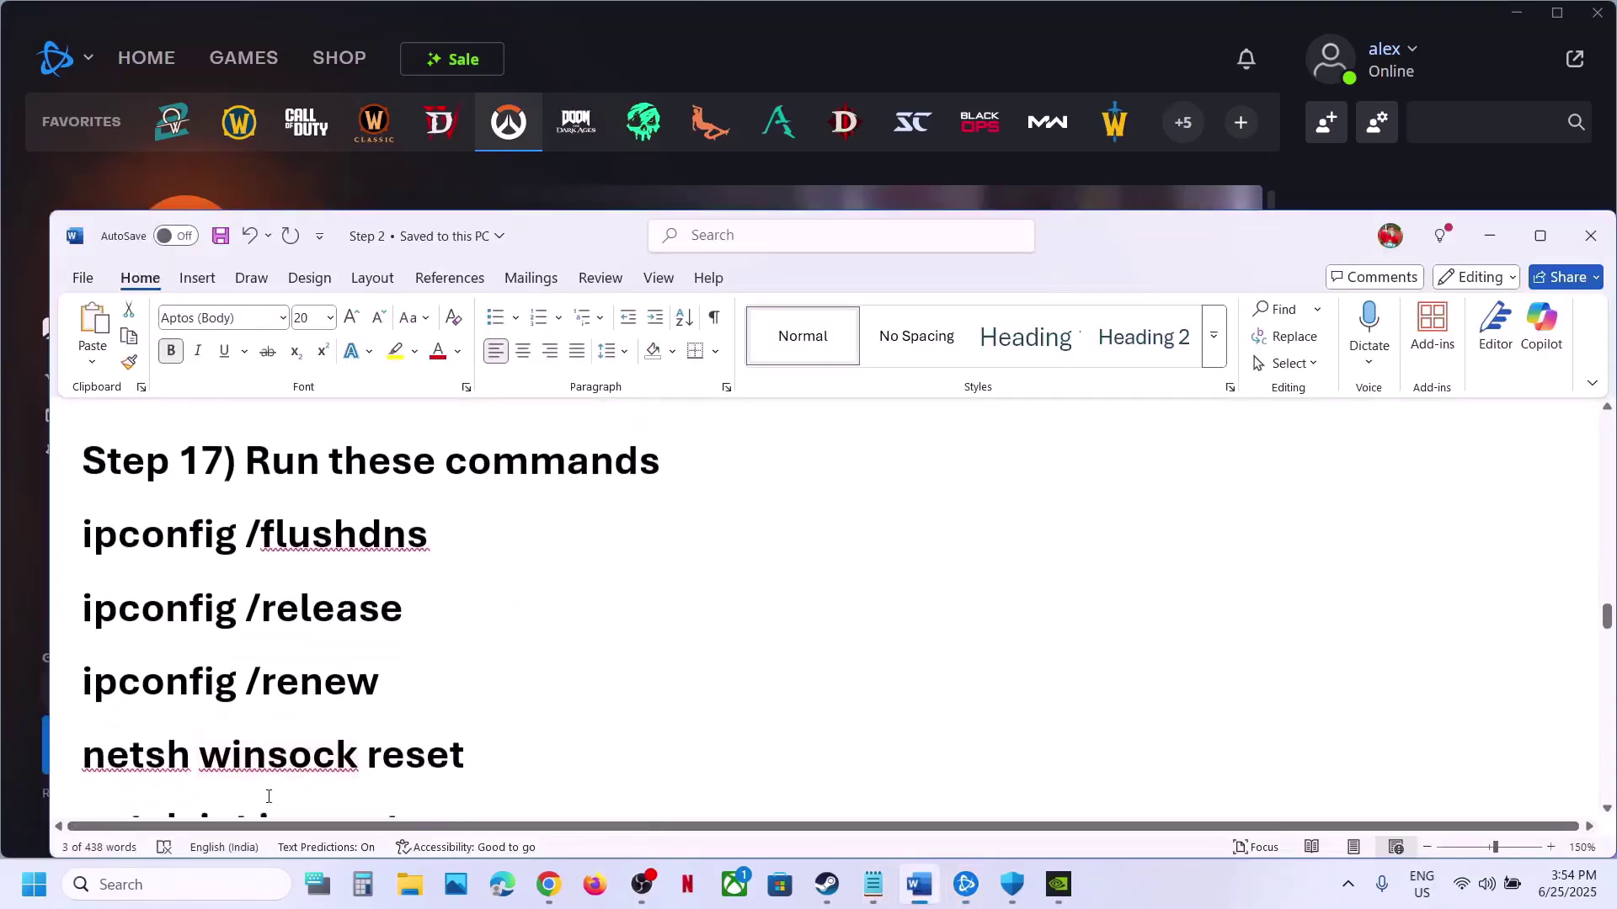
left_click(1540, 236)
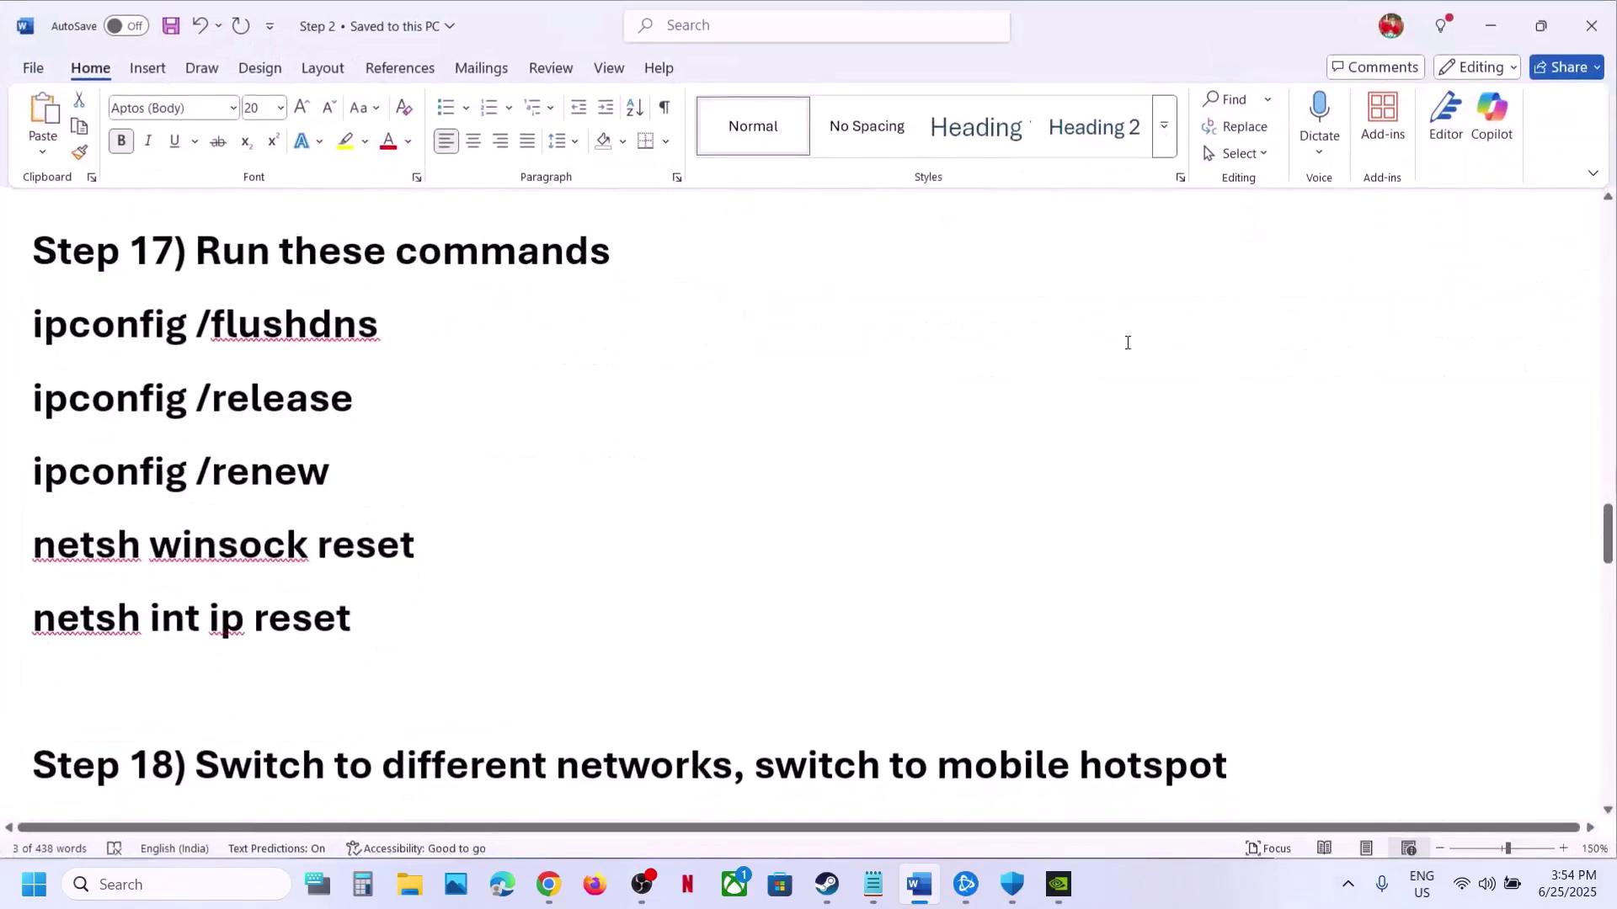
scroll(833, 474, "up", 1)
Step: Search Windows for cmd and start Command Prompt as administrator, allowing it to make changes to the device
left_click(242, 882)
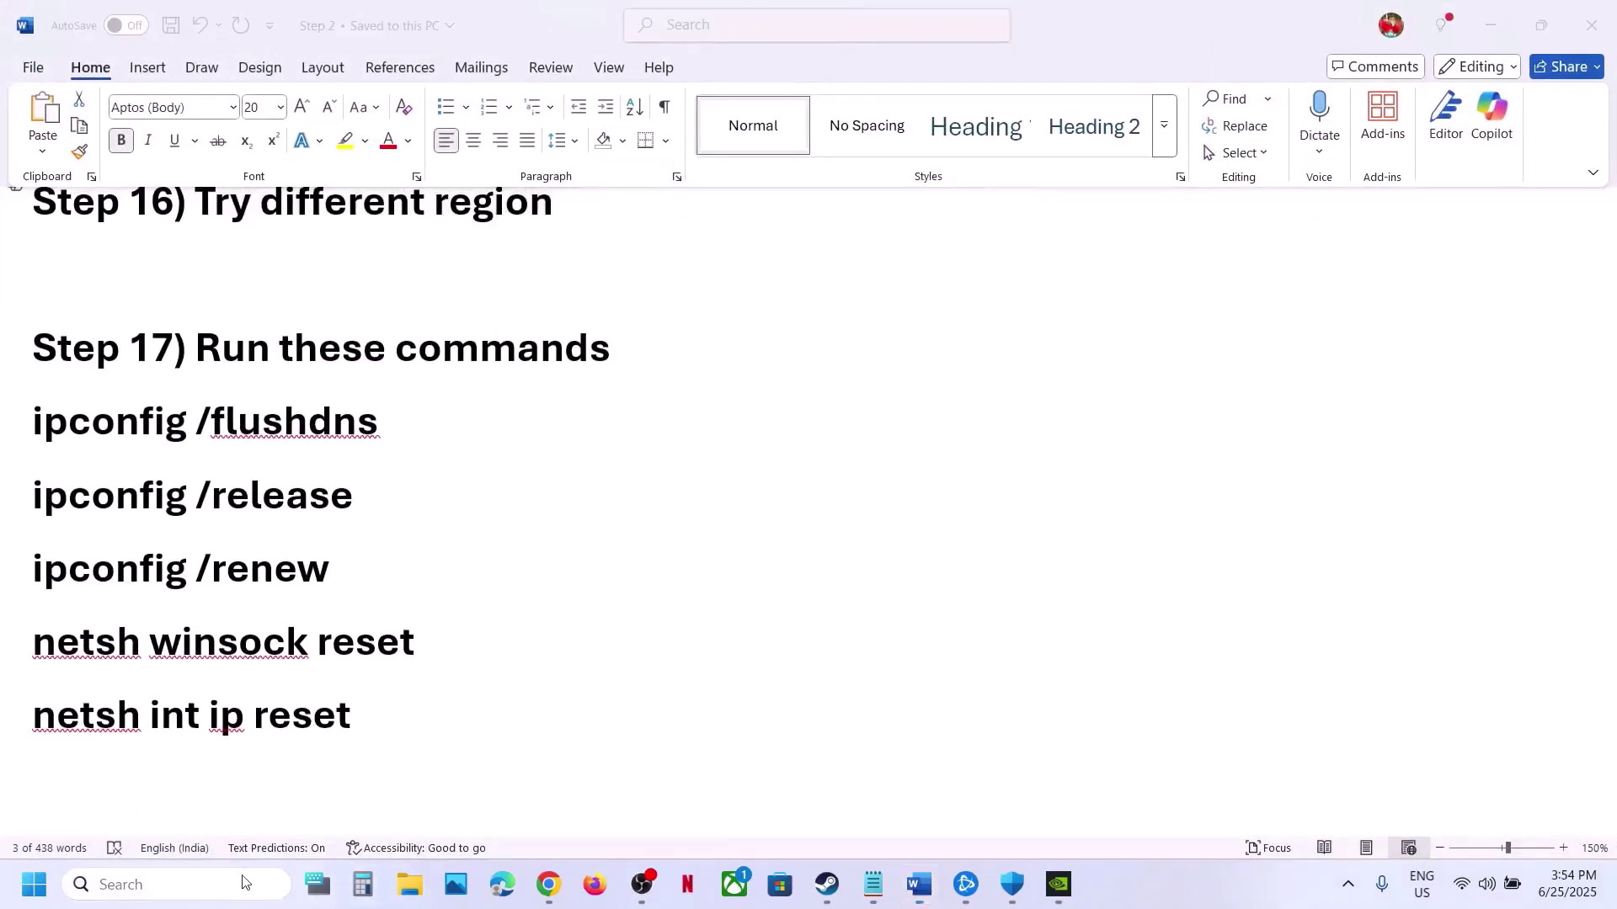
type("cmd")
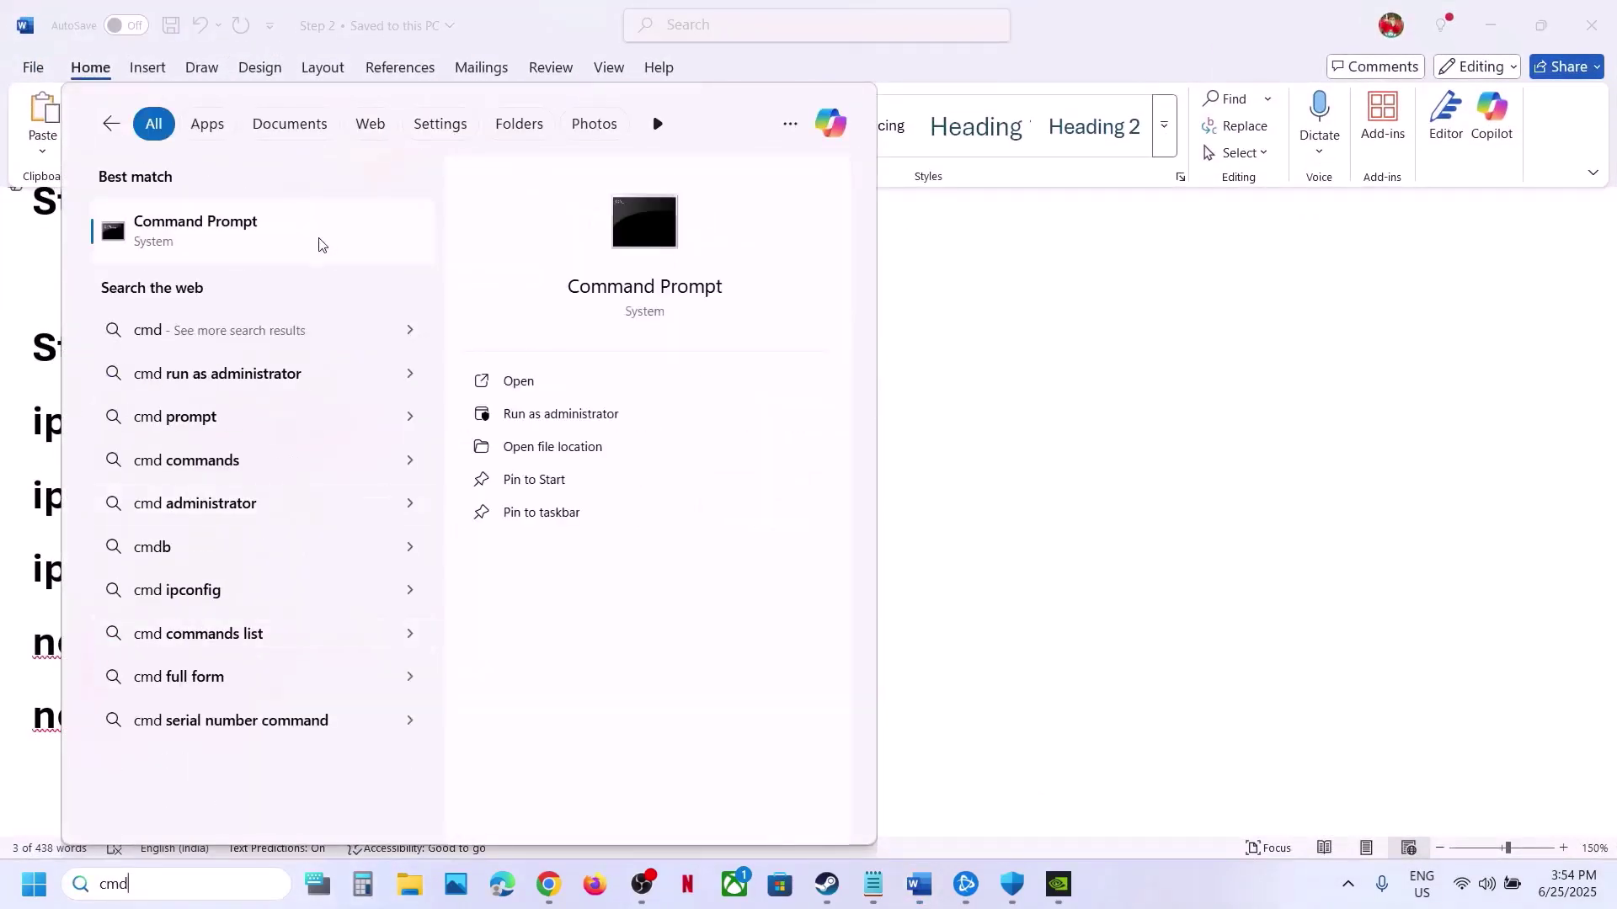
right_click(266, 244)
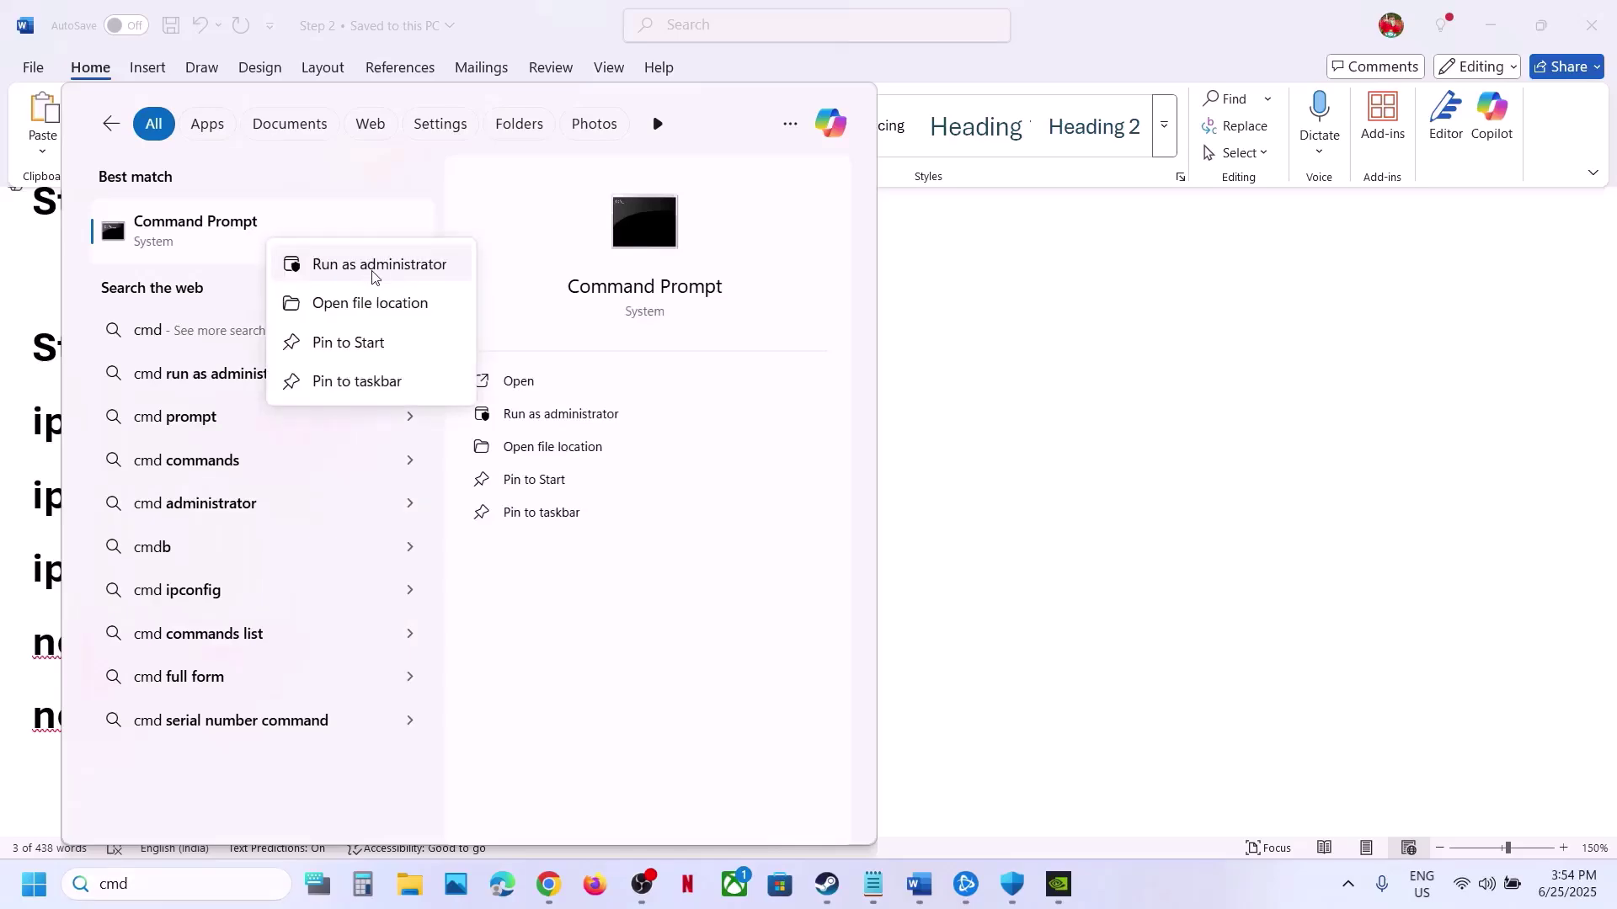
left_click(371, 266)
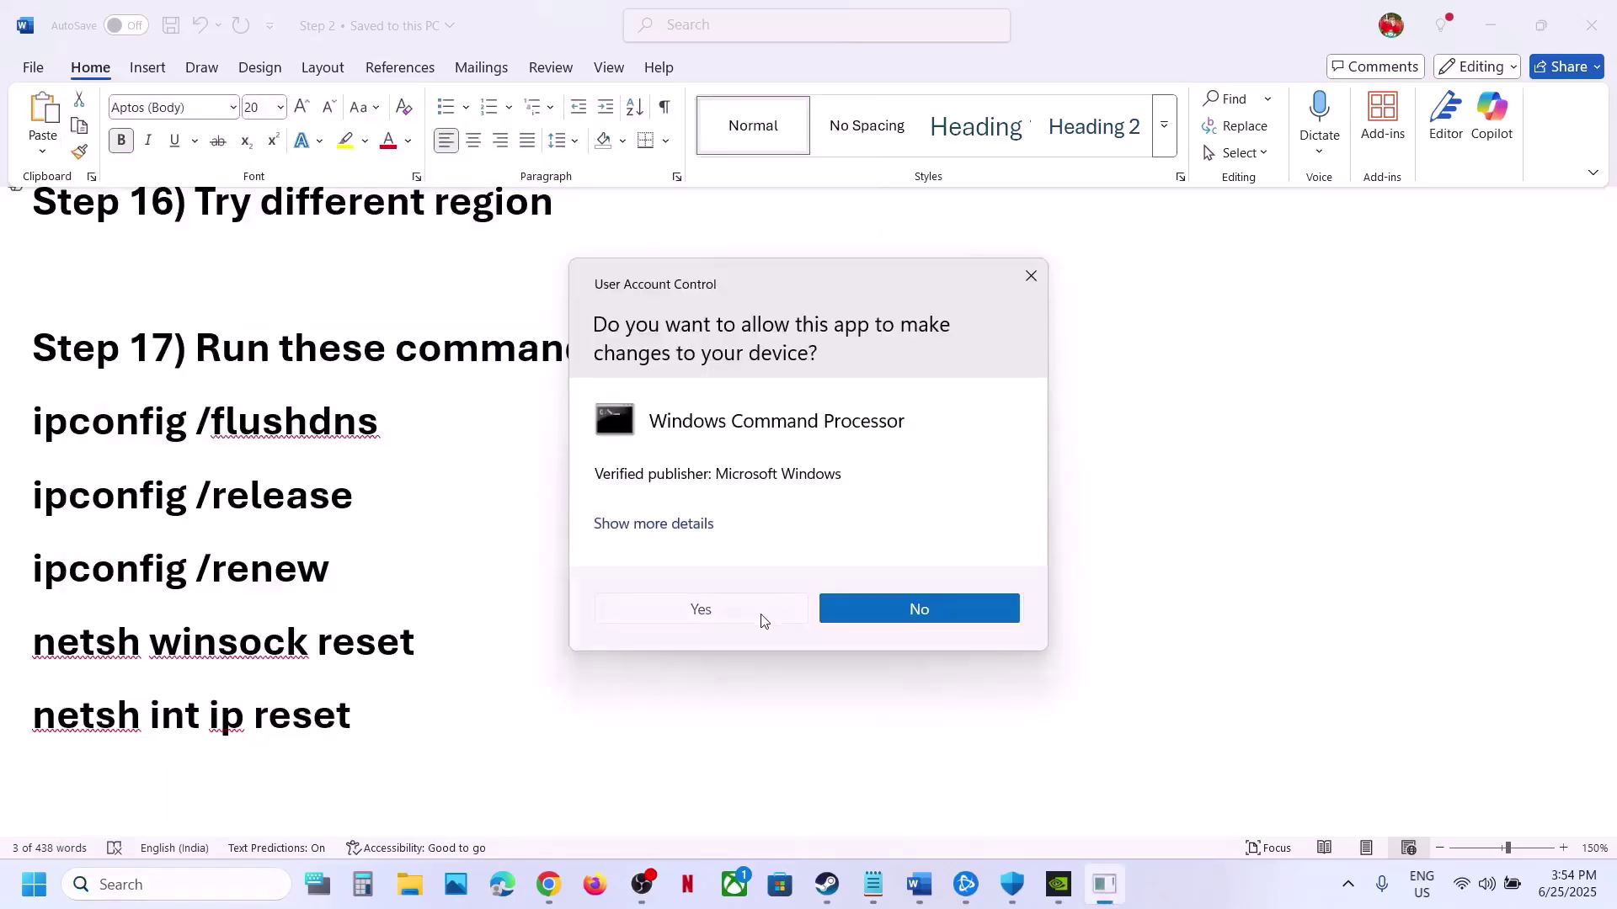
left_click(762, 615)
Step: Copy the ipconfig /flushdns command from the Word notes and run it in the administrator Command Prompt
left_click(38, 445)
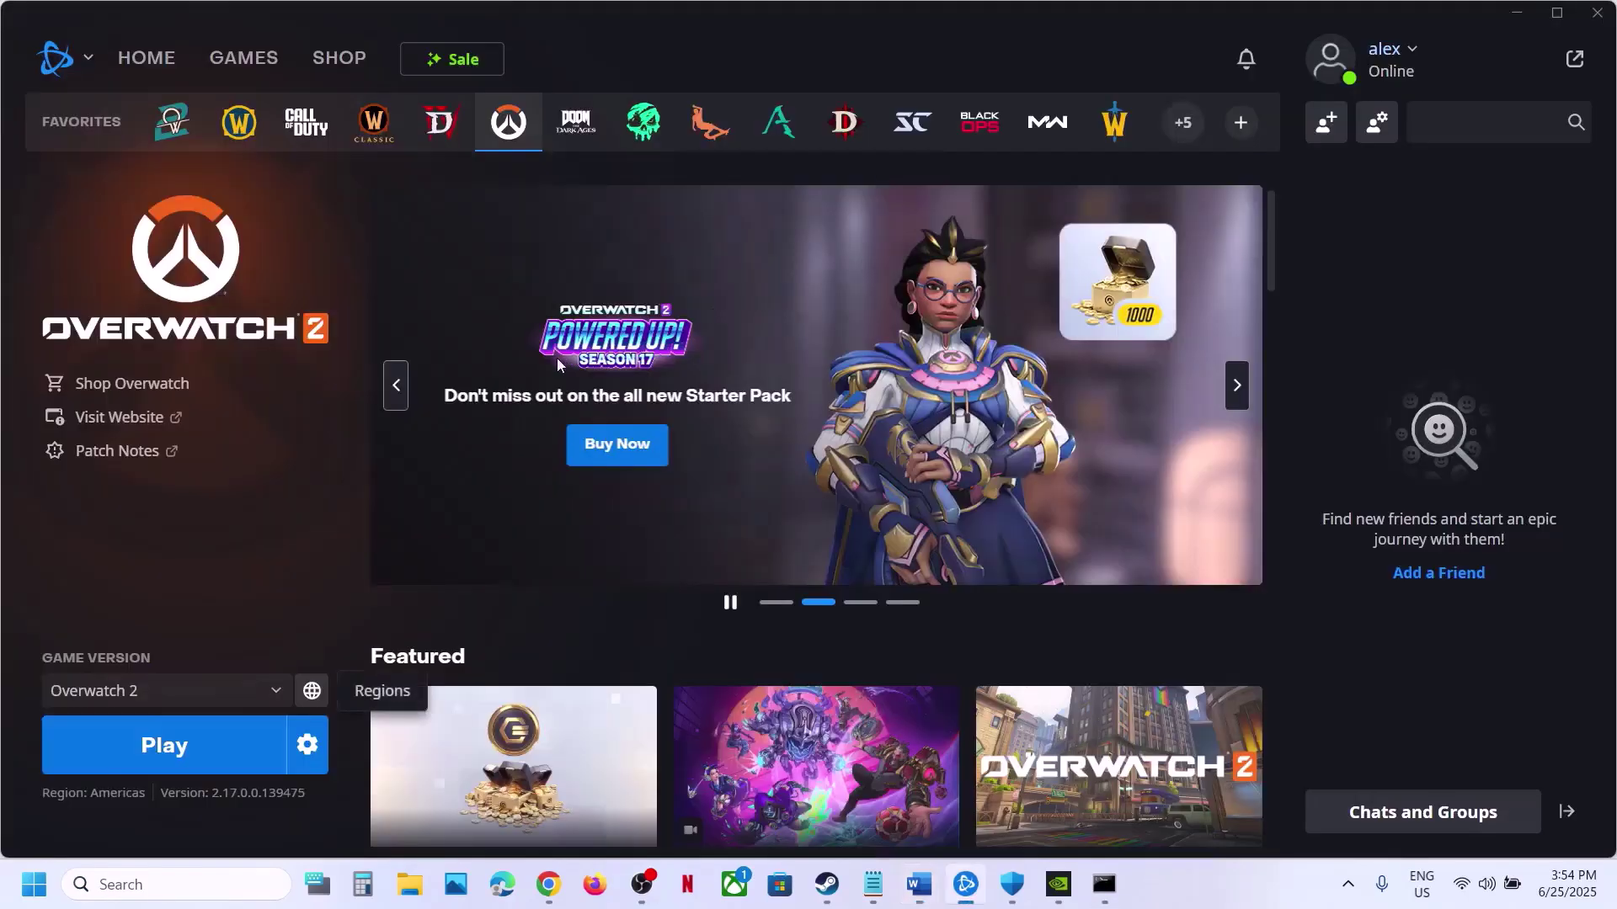
left_click(920, 884)
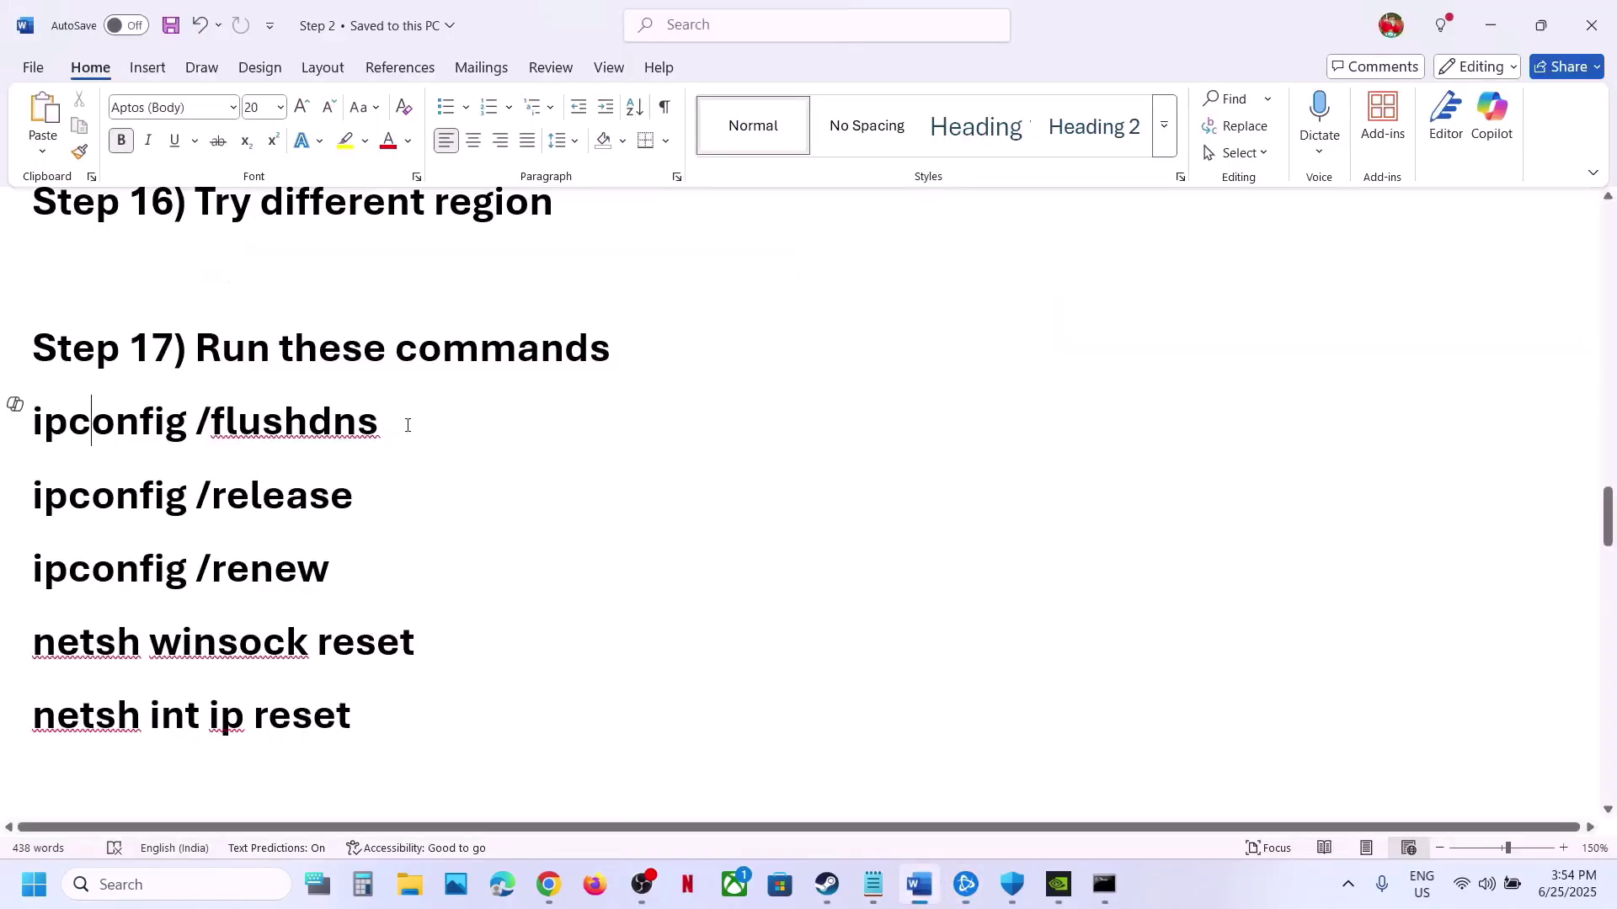
triple_click(416, 427)
key("super+c")
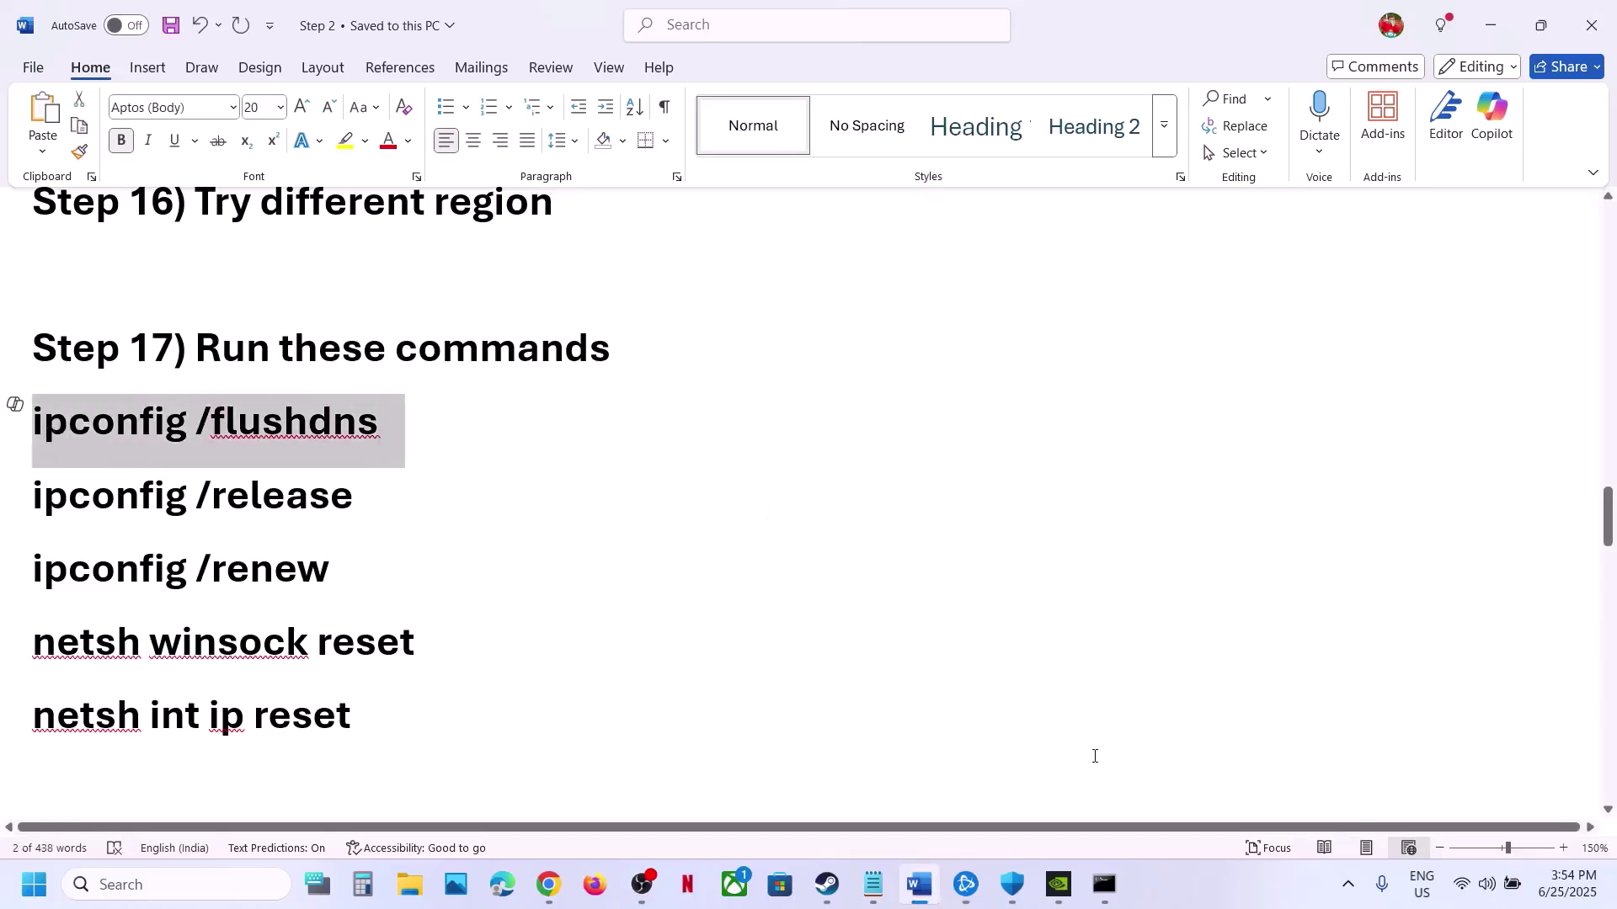
left_click(1111, 878)
right_click(645, 516)
key("Return")
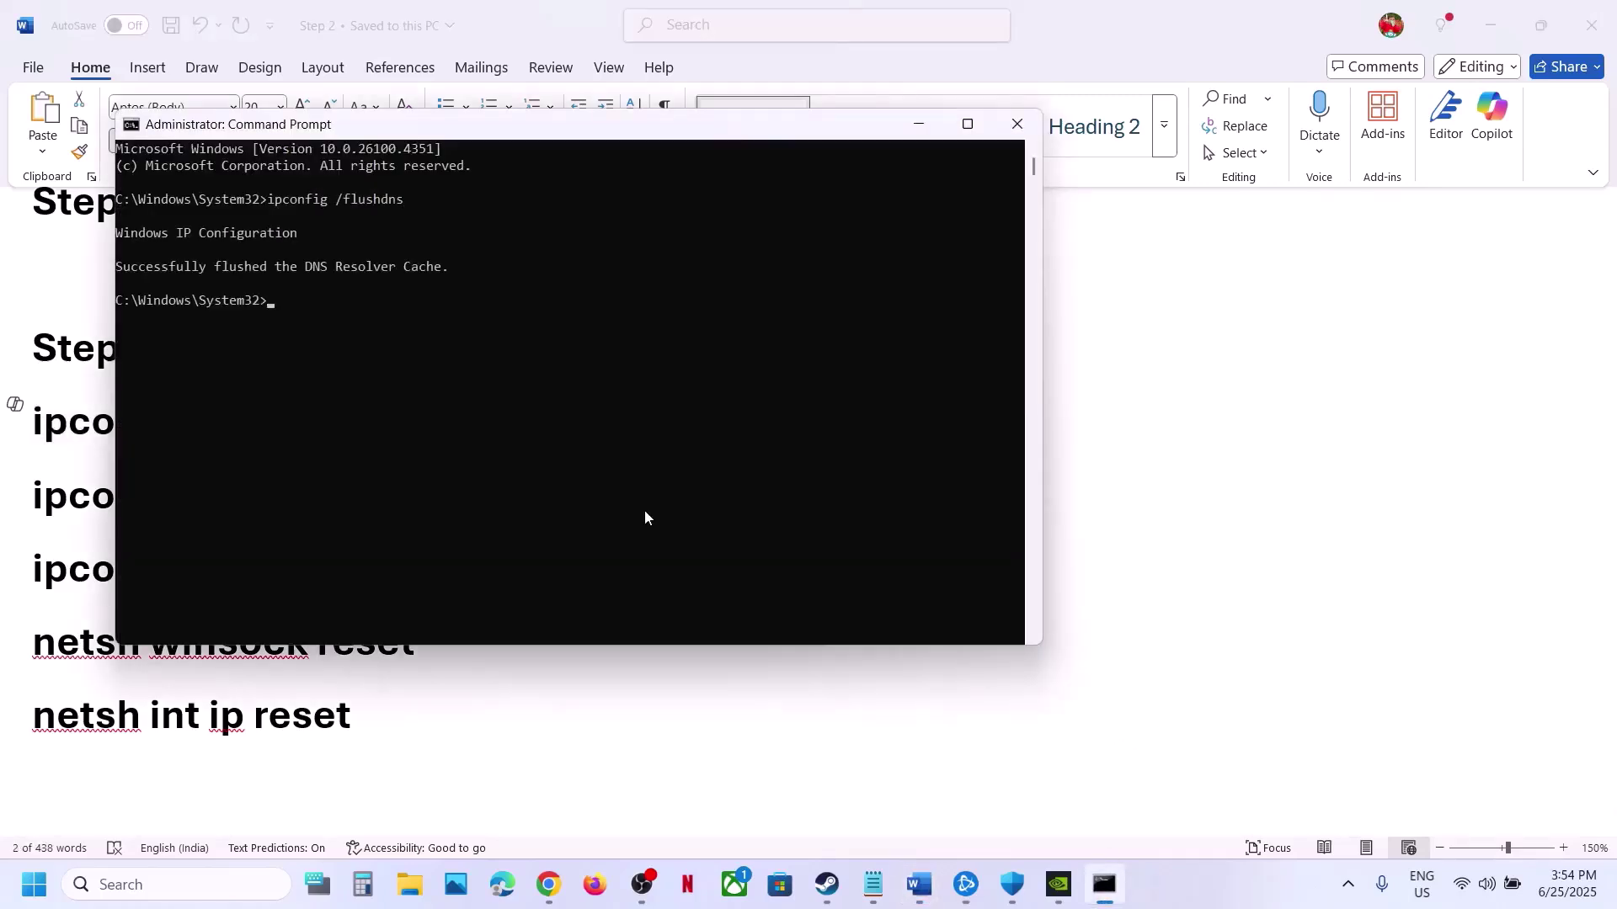
Step: Copy the ipconfig /release command from the Word notes and run it in the administrator Command Prompt
key("alt+Tab")
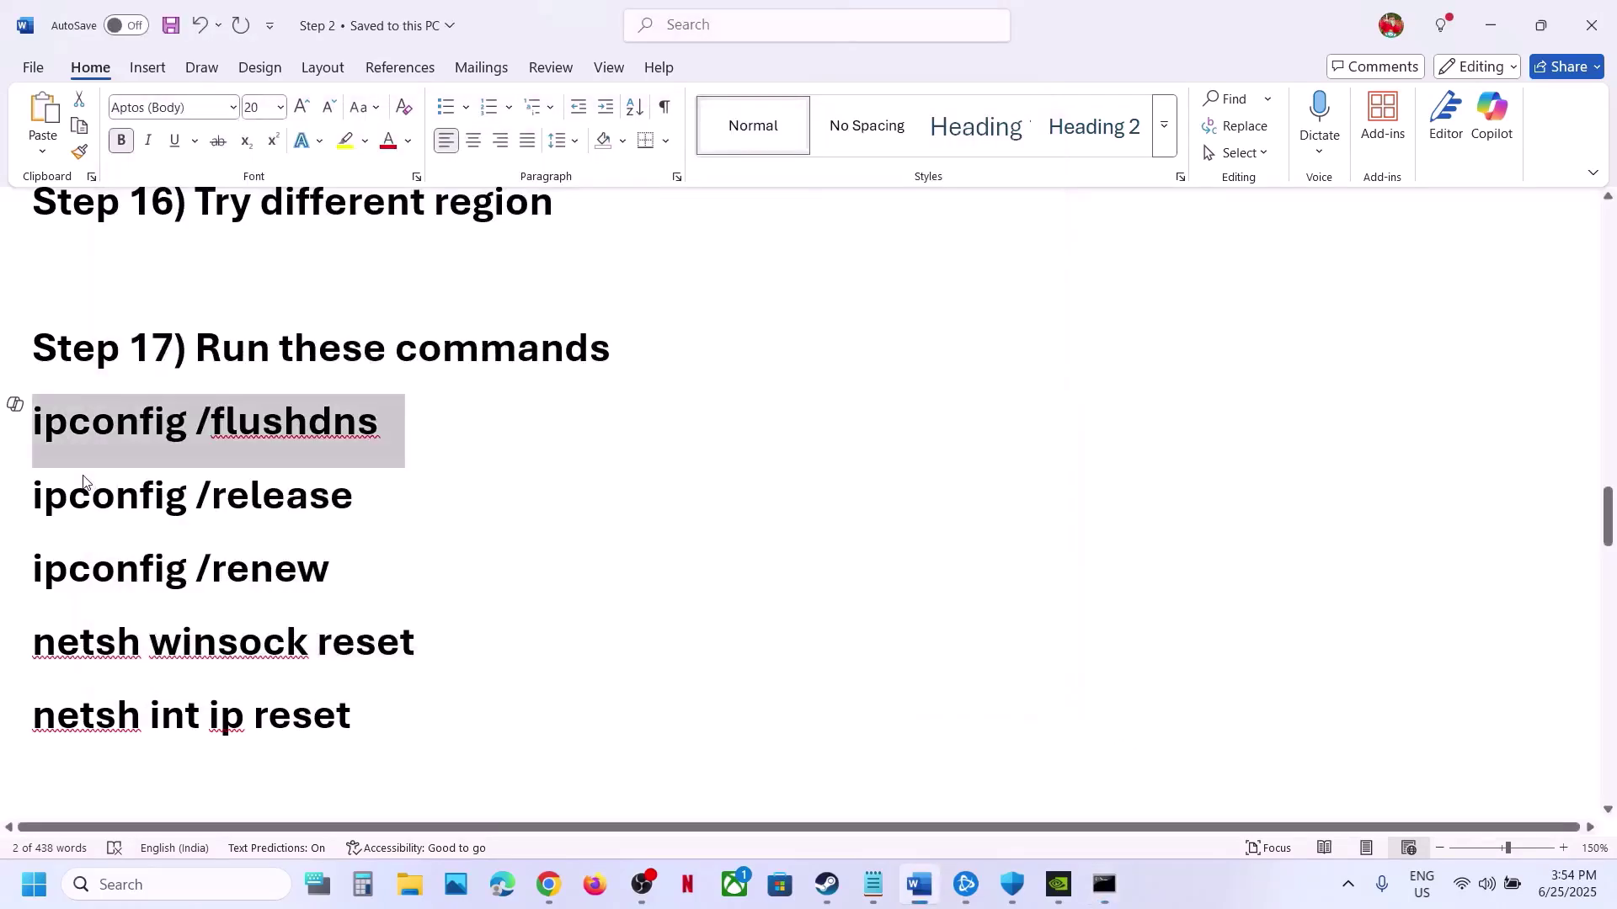
left_click_drag(399, 499, 30, 500)
key("super+c")
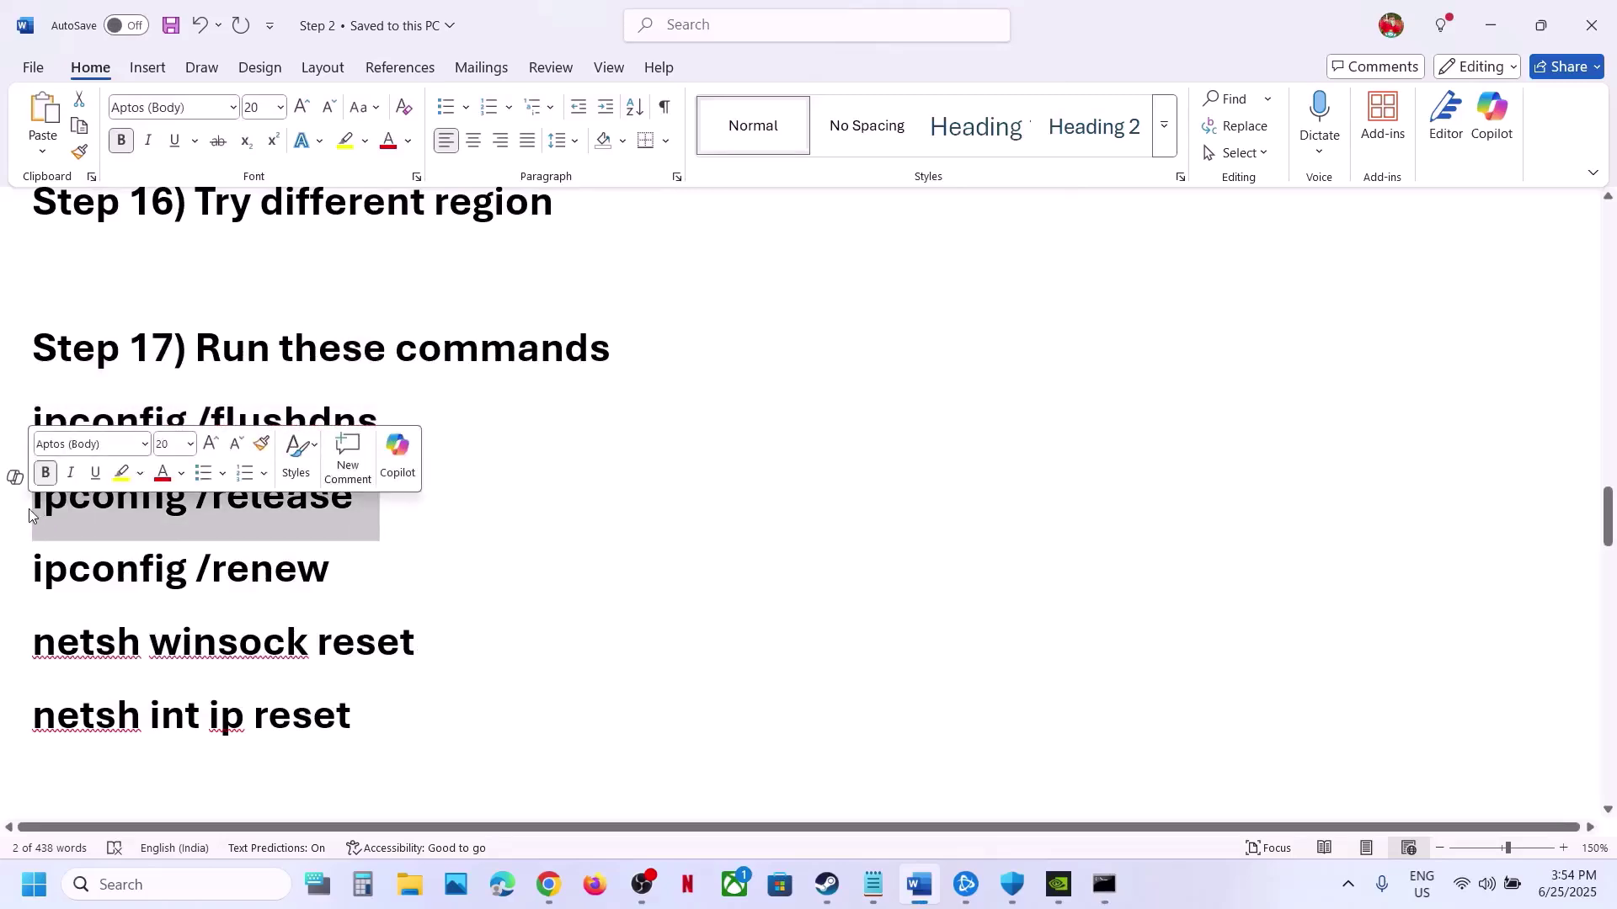
key("alt+Tab")
right_click(463, 413)
key("Return")
Step: Copy the ipconfig /renew command from the Word notes and run it in the administrator Command Prompt
key("alt+Tab")
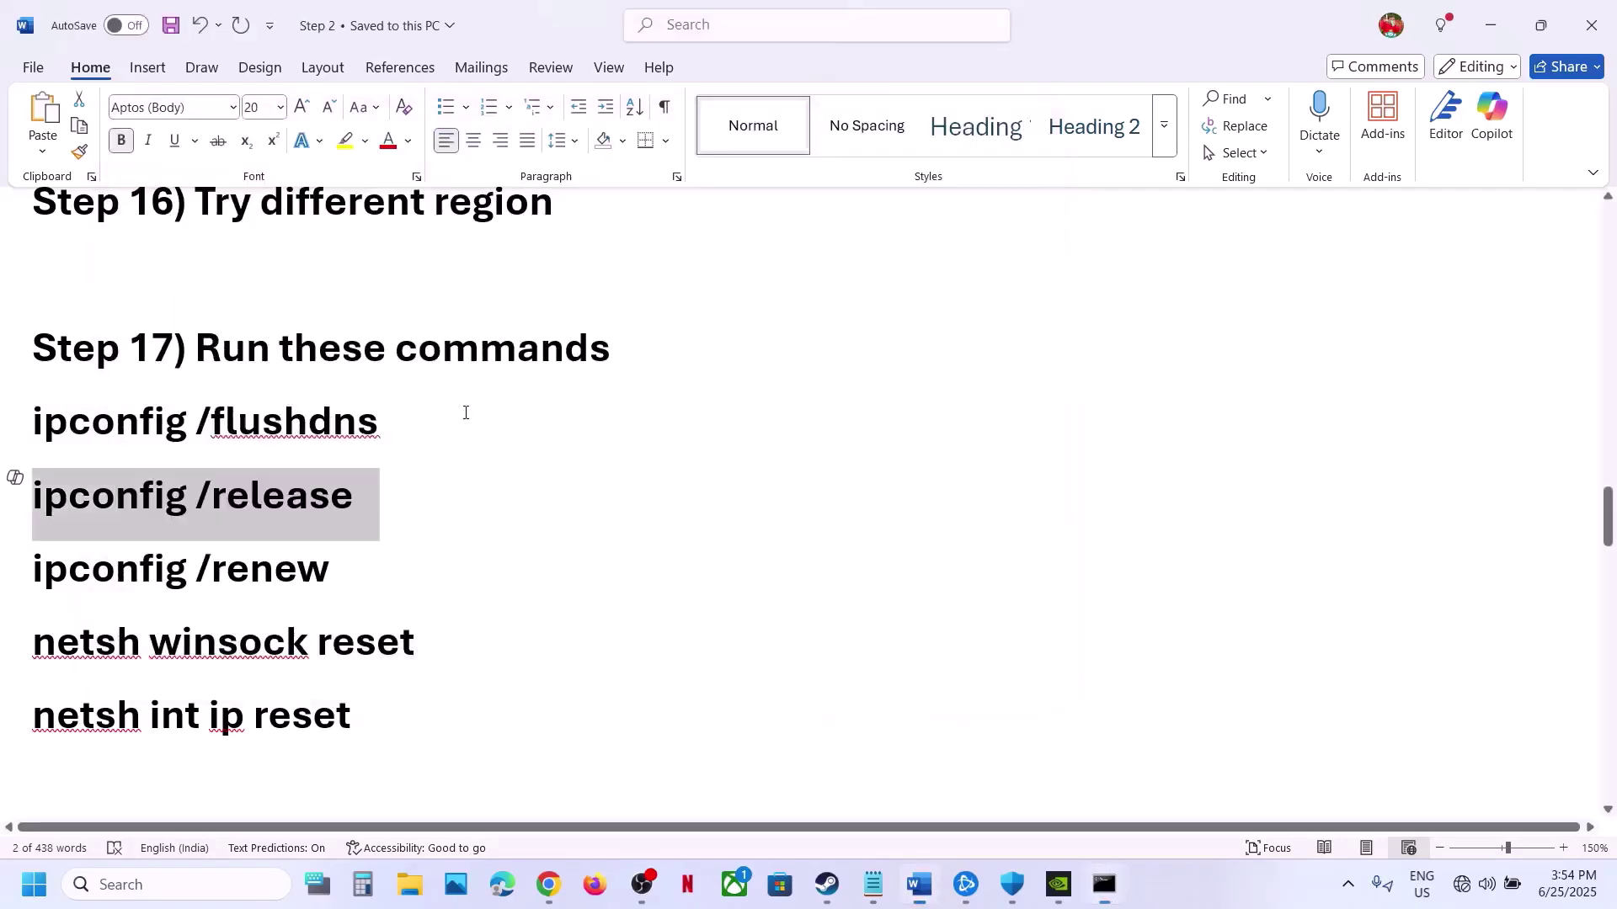
left_click_drag(390, 578, 52, 591)
key("super+c")
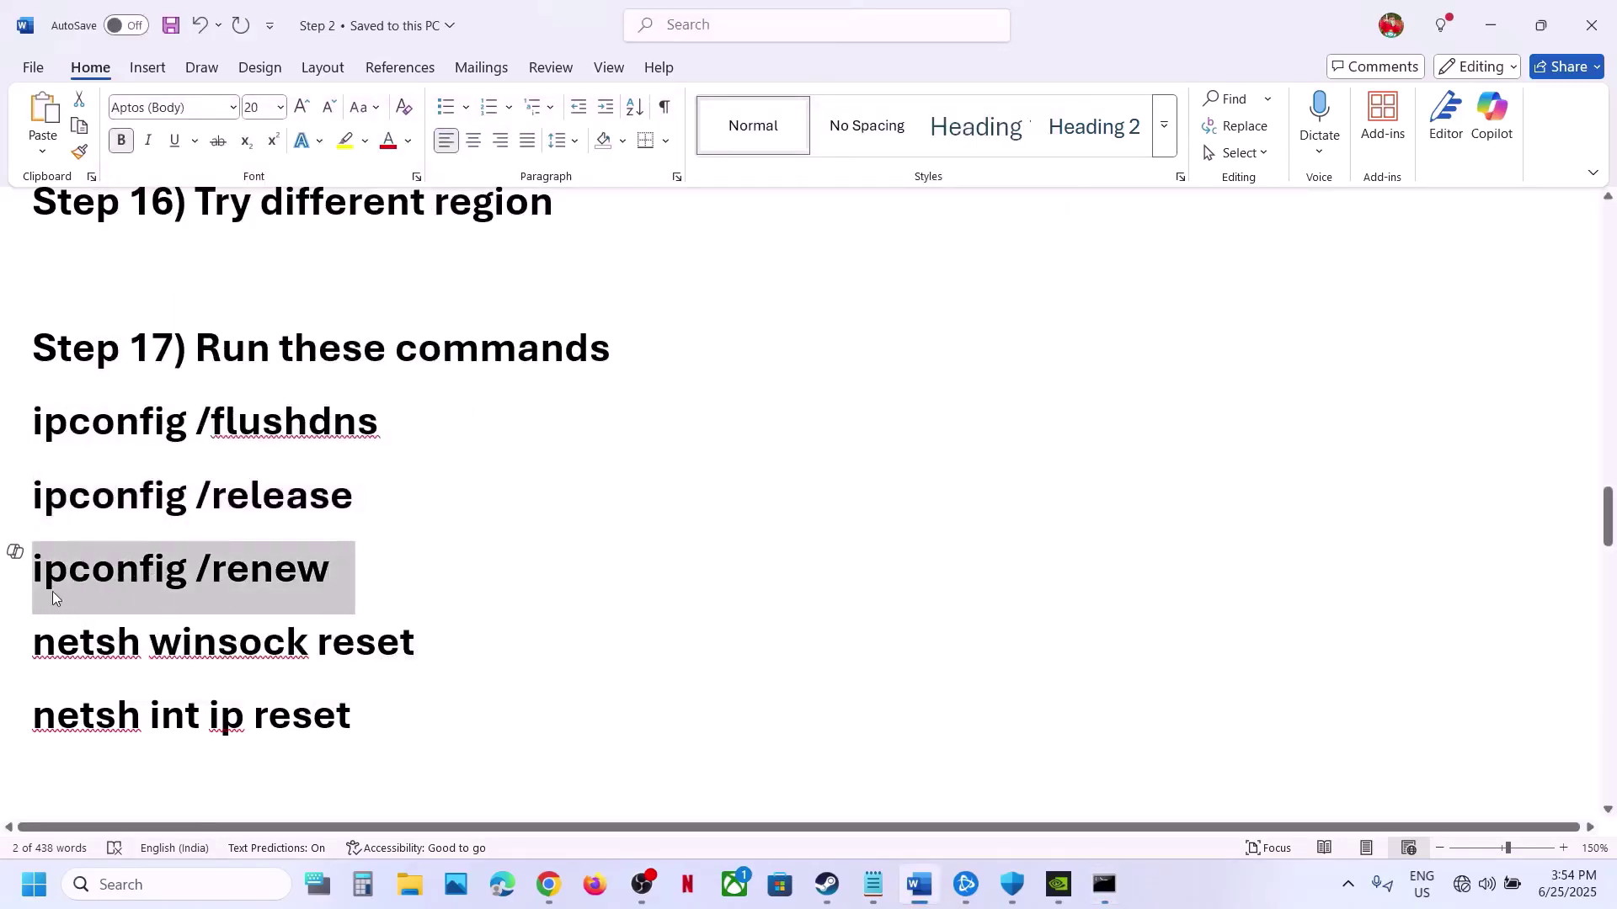
key("alt+Tab")
right_click(497, 502)
key("Return")
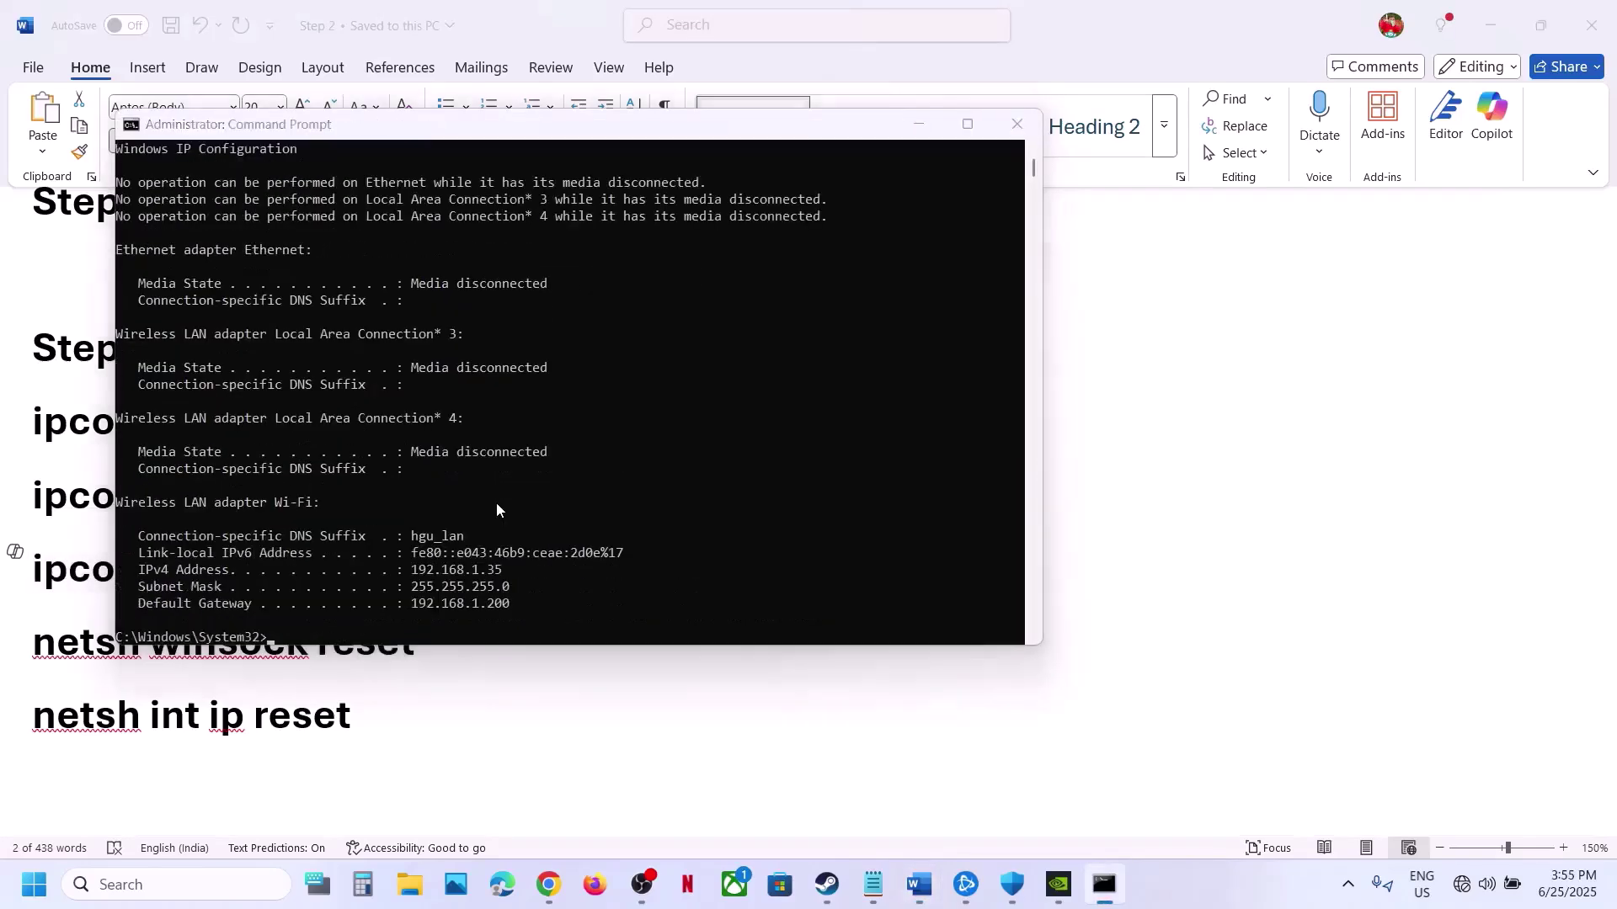
Step: Copy the netsh winsock reset command from the Word notes and run it in the administrator Command Prompt
key("alt+Tab")
left_click_drag(433, 643, 87, 674)
key("super+c")
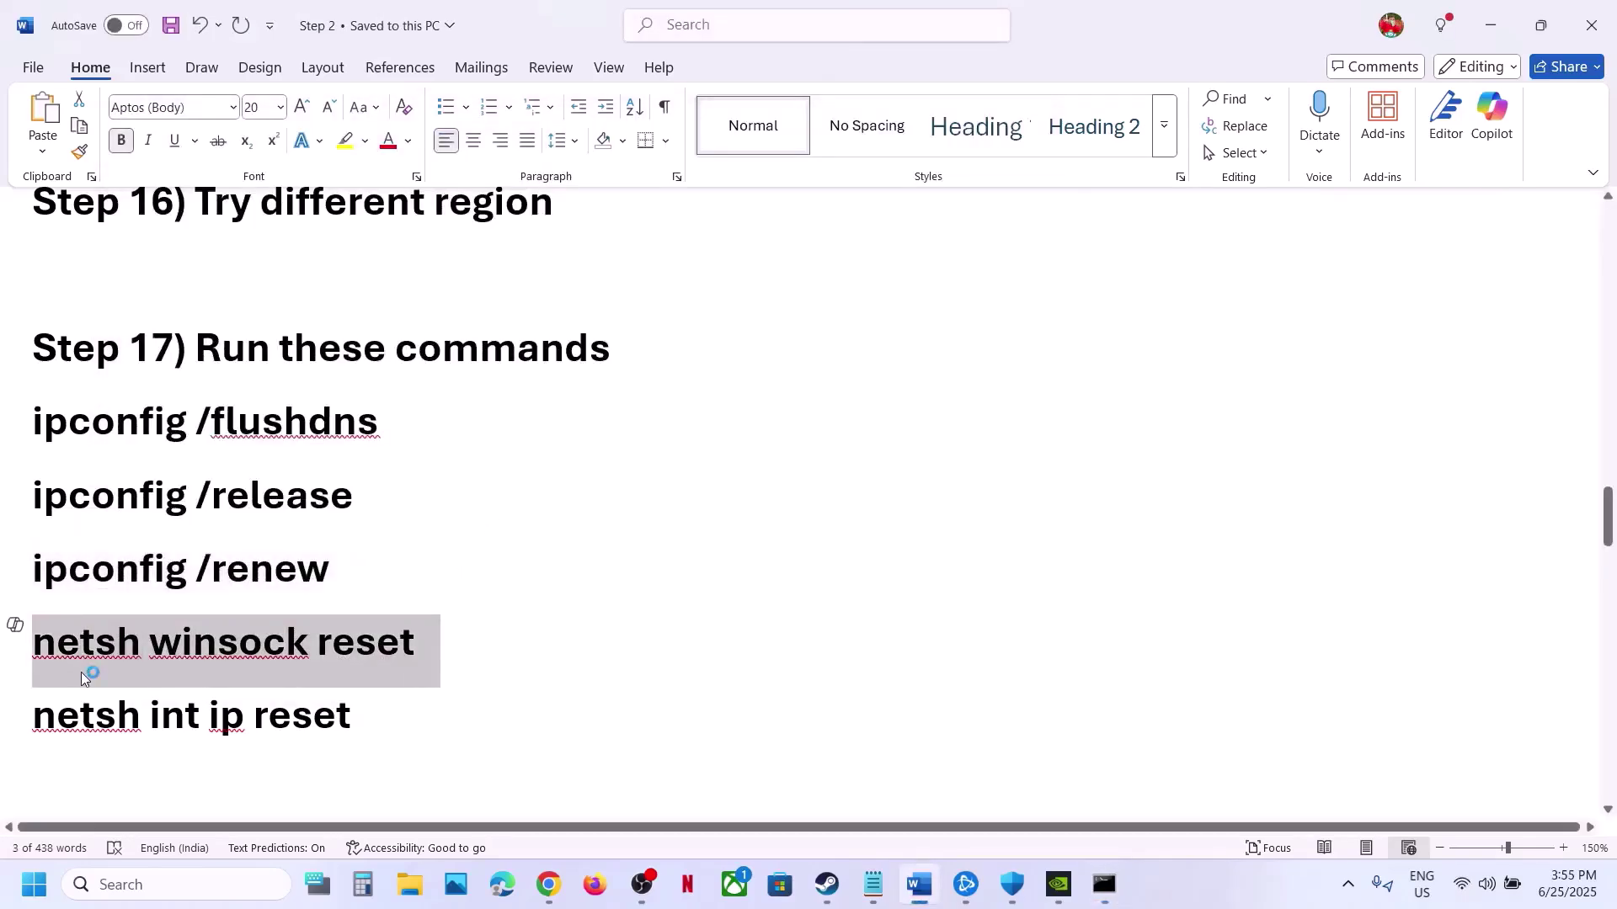
key("alt+Tab")
right_click(453, 544)
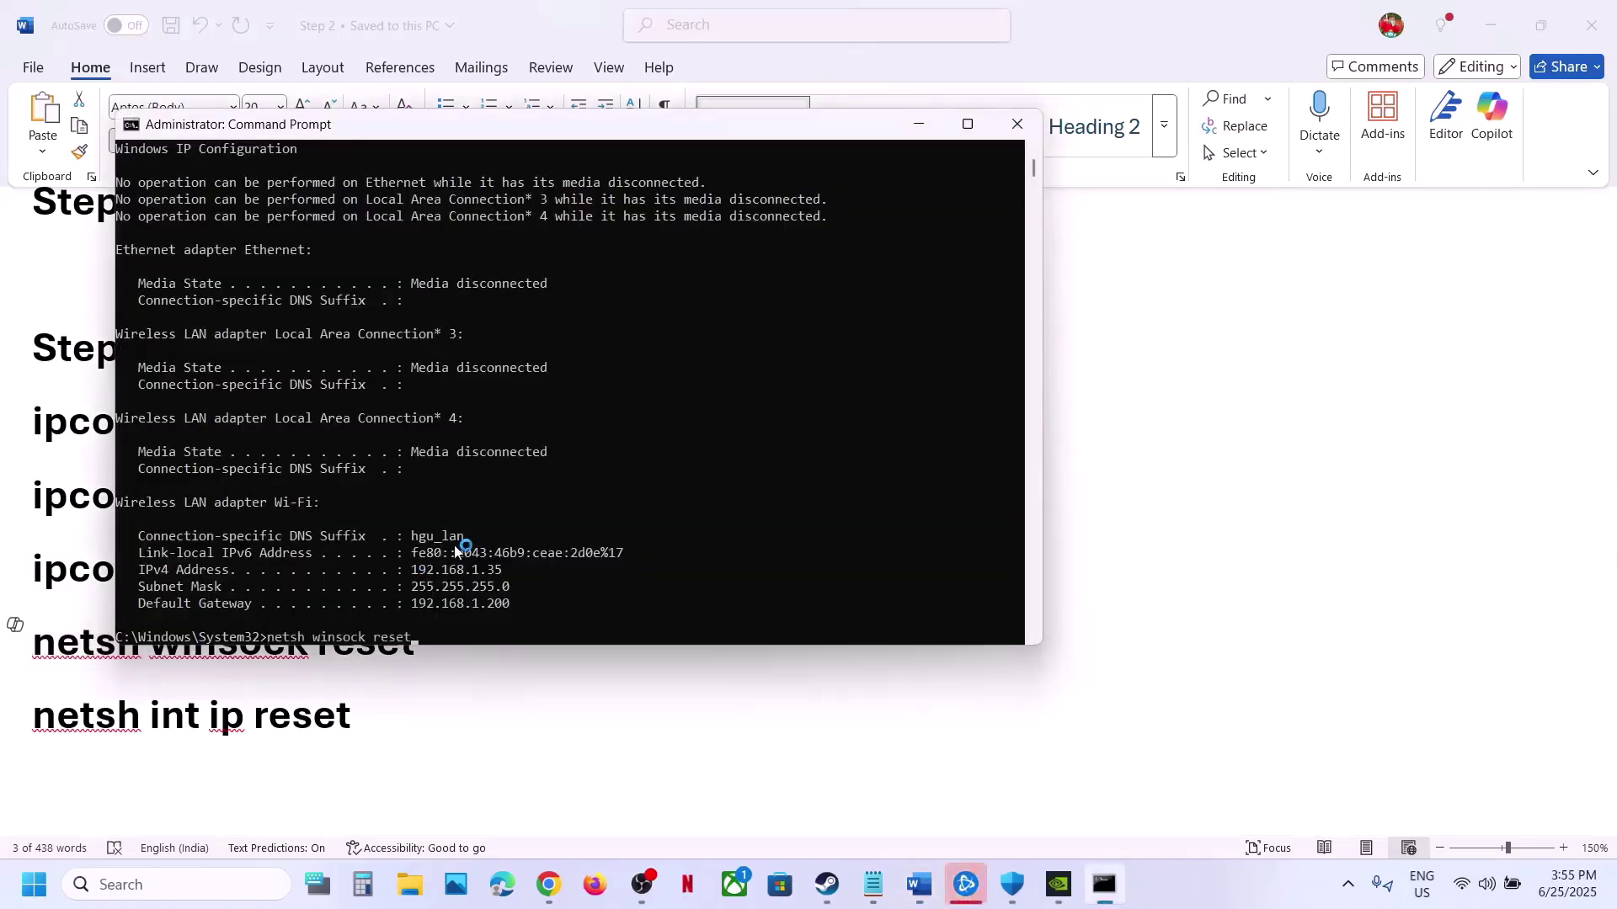
key("Return")
Step: Copy netsh int ip reset from the Word notes, run it in the administrator Command Prompt and close the prompt
key("alt+Tab")
left_click_drag(385, 709, 42, 743)
key("super+c")
key("alt+Tab")
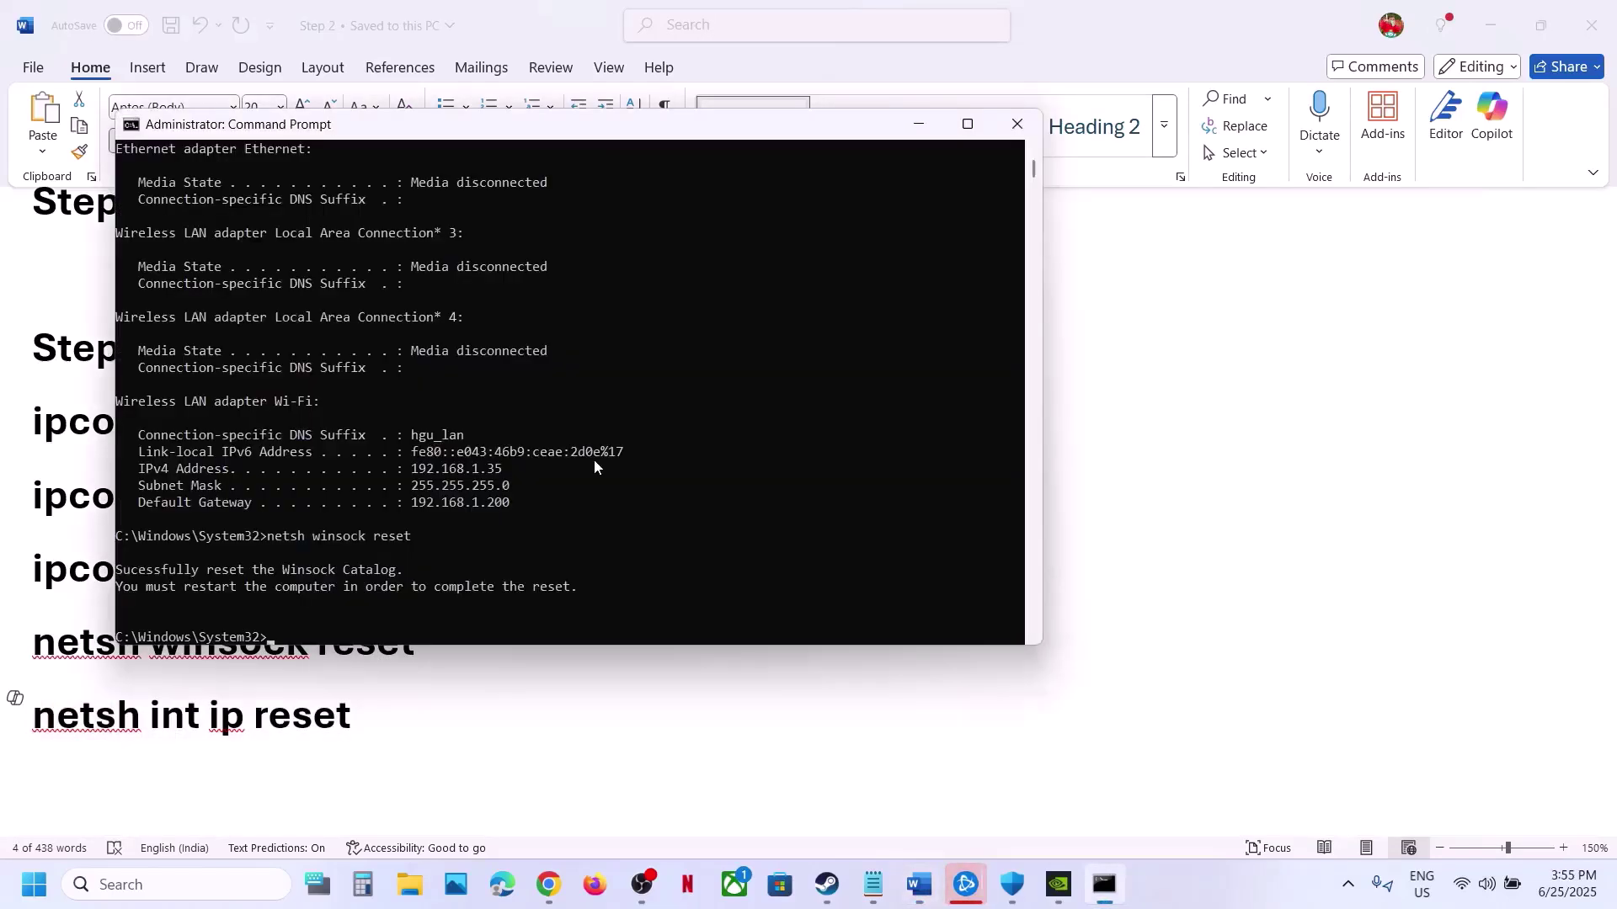
right_click(594, 466)
key("Return")
left_click_drag(119, 587, 485, 570)
left_click(1014, 124)
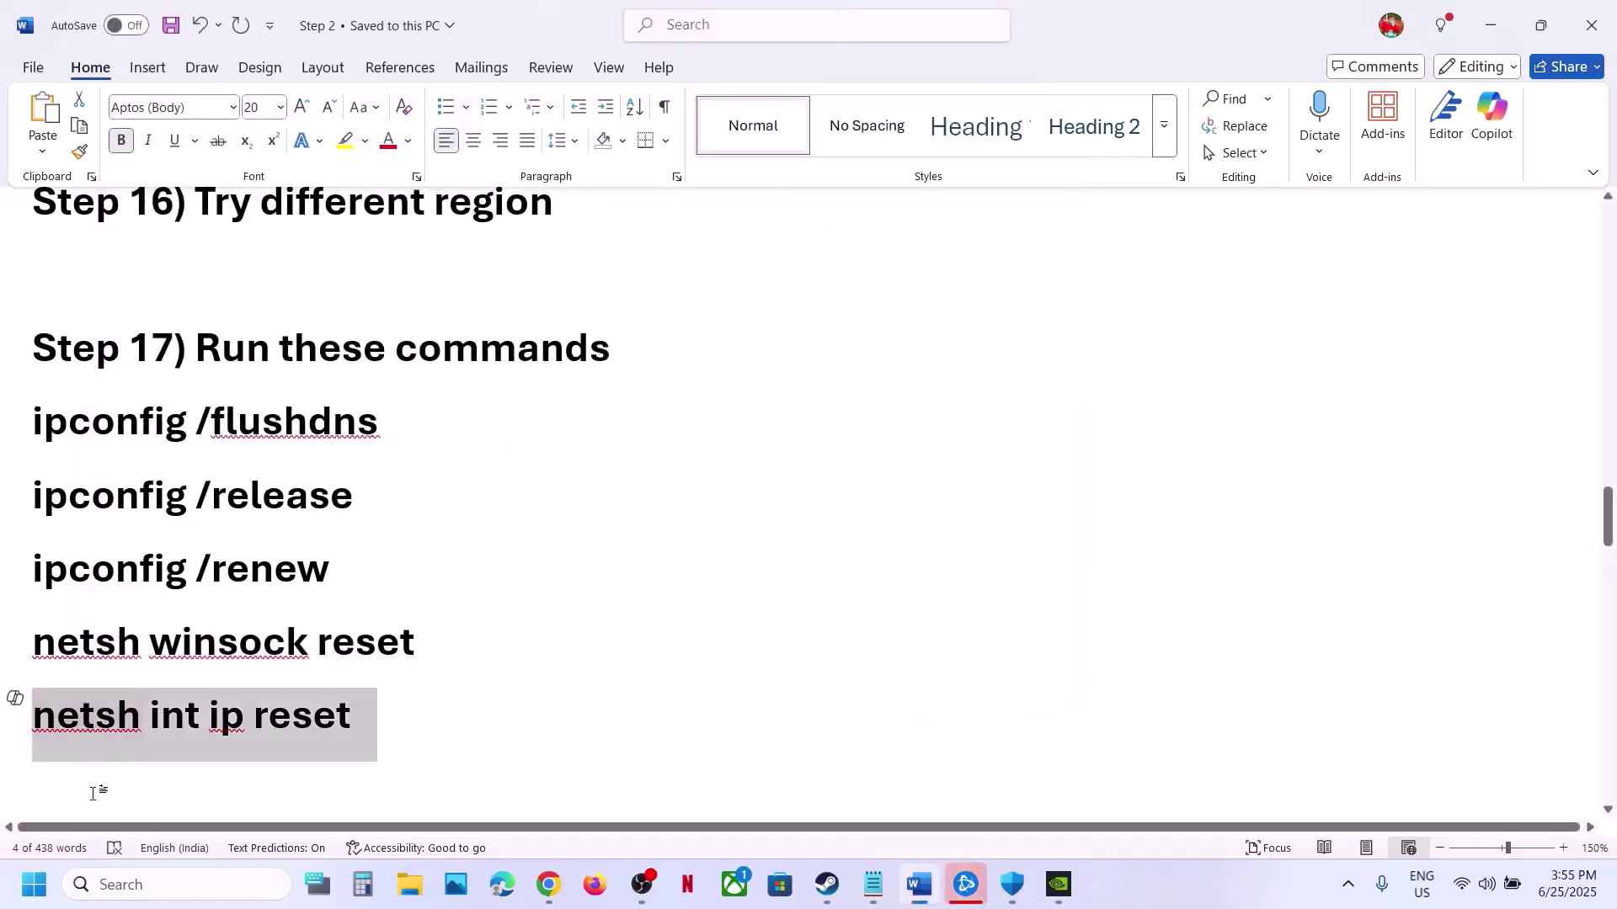
Step: View the computer's power options, including Restart, and dismiss them without restarting
key("super")
left_click(611, 811)
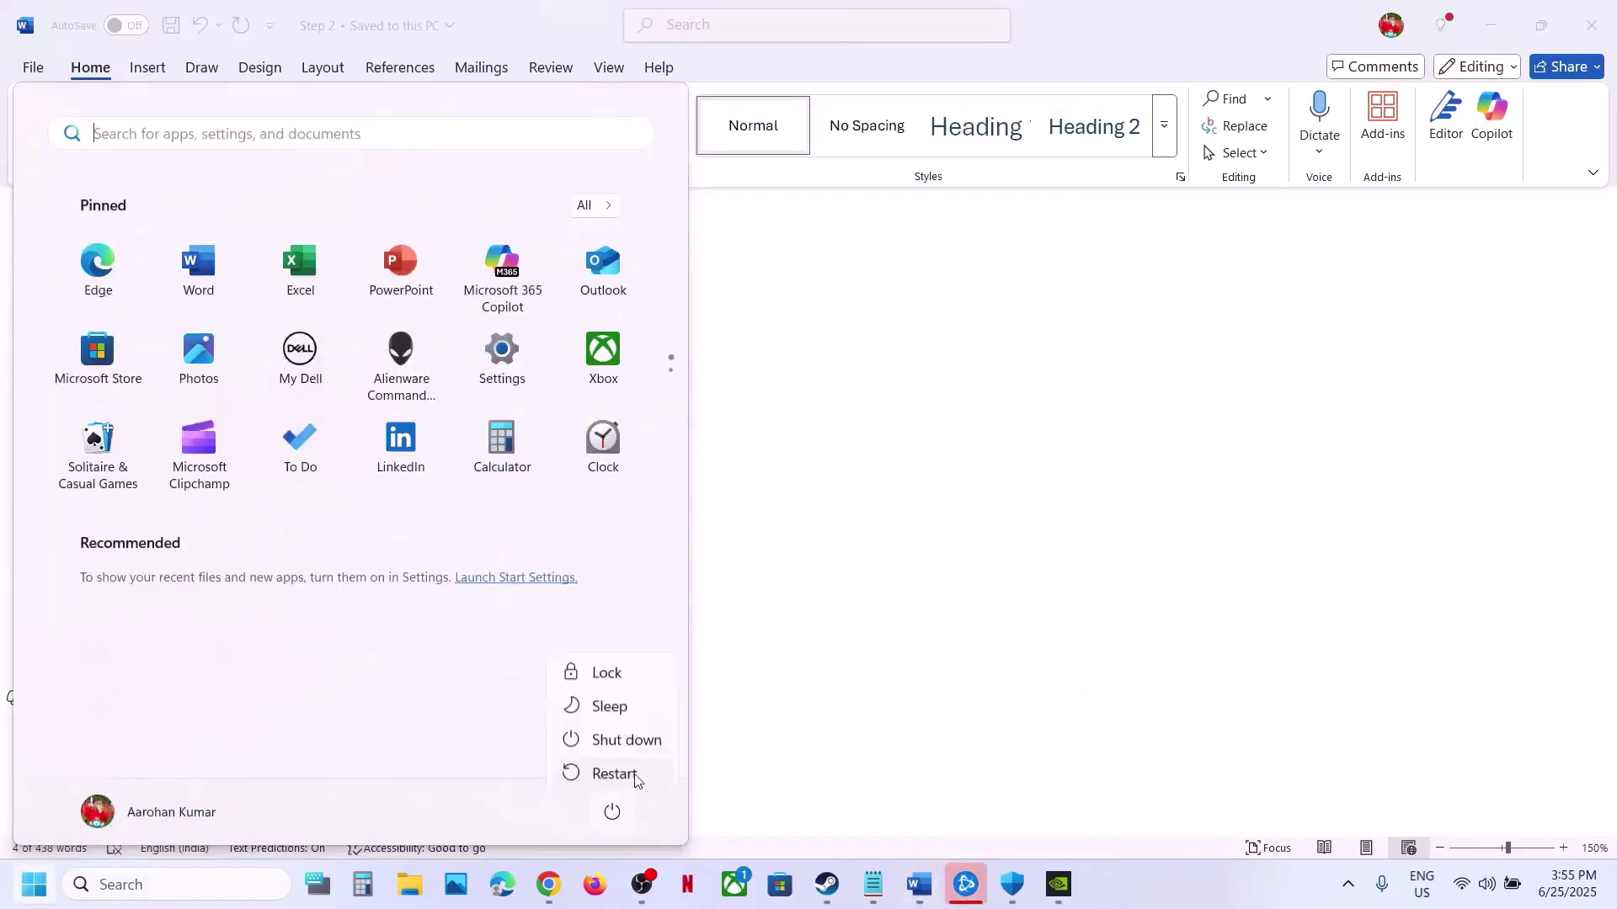
left_click(956, 462)
left_click(957, 463)
Step: Go to Step 18 in the Word notes and switch the computer's Wi-Fi connection to the G_801-4G network
scroll(481, 671, "down", 3)
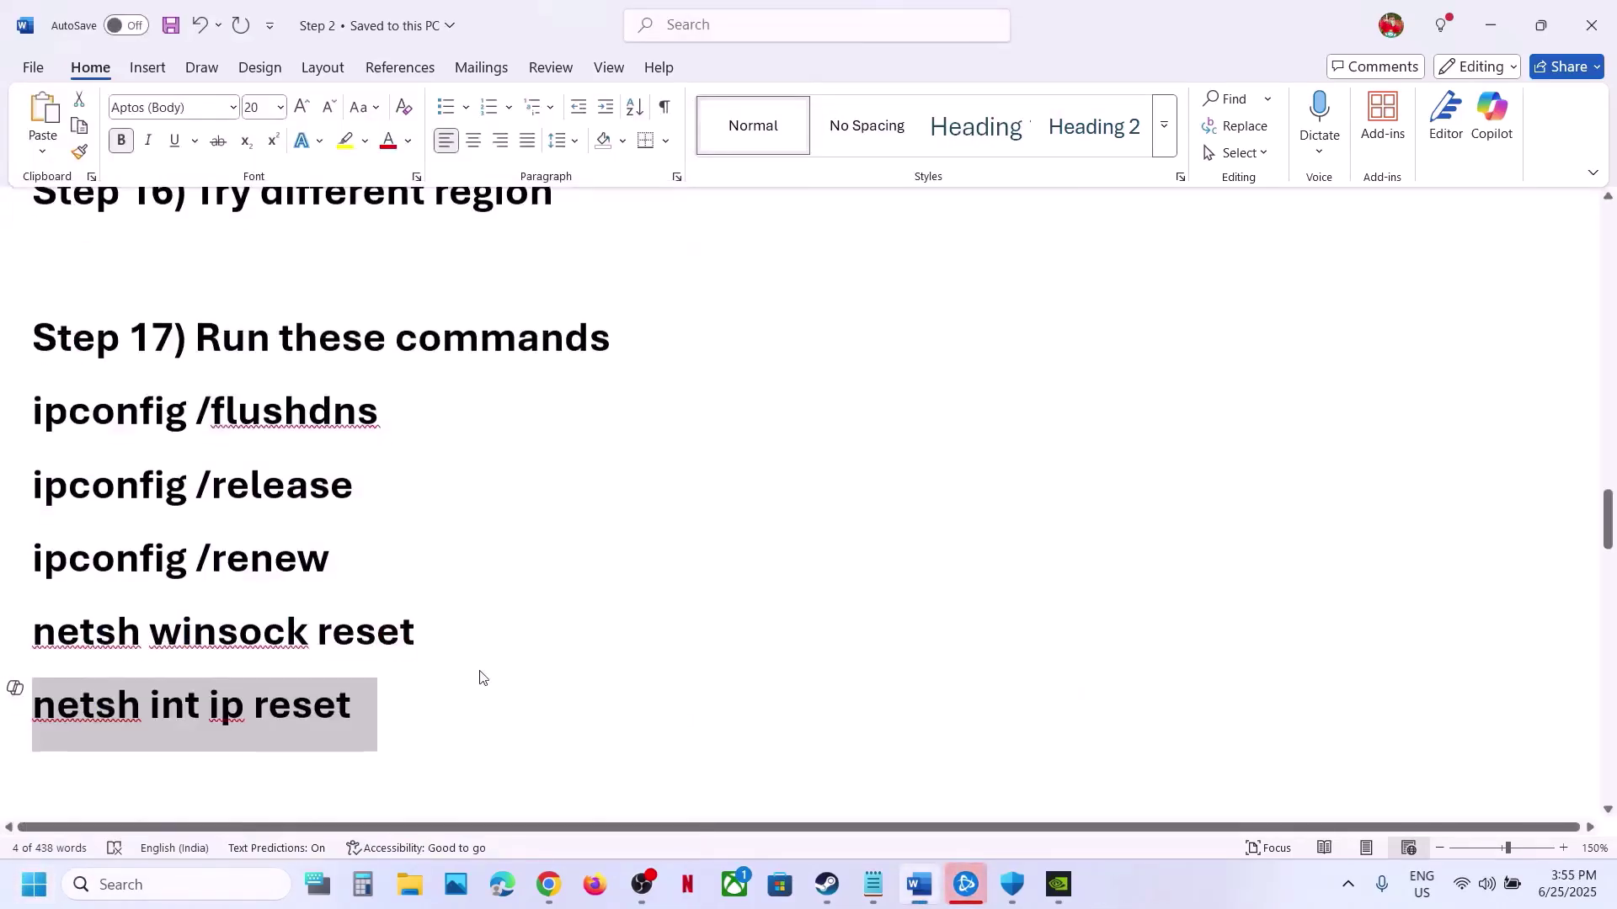
scroll(481, 671, "up", 1)
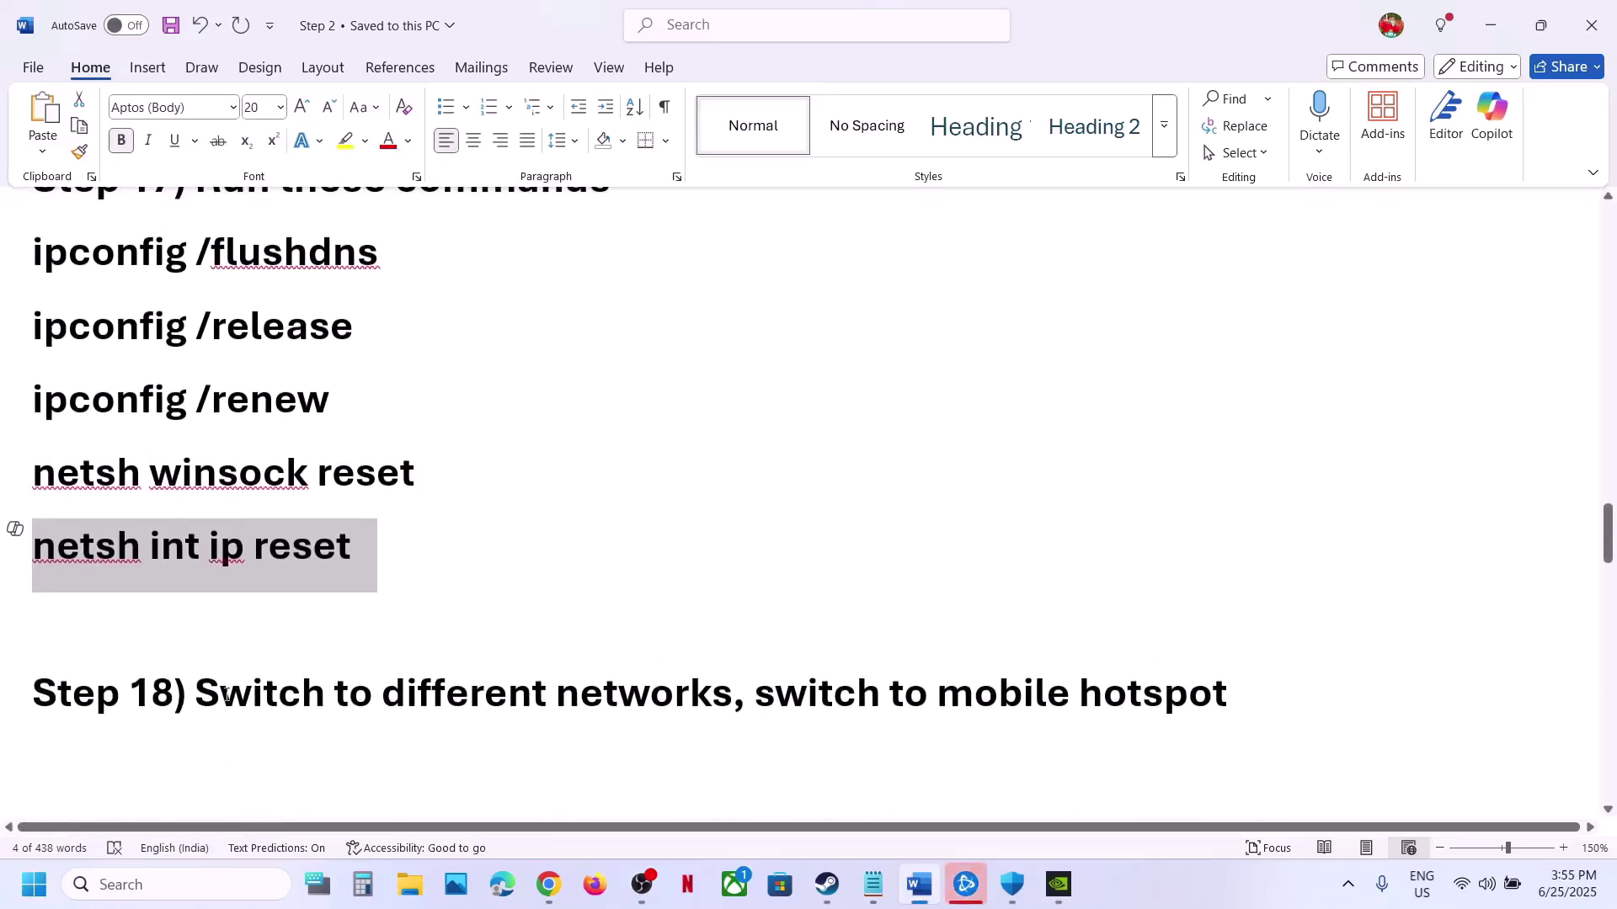
left_click_drag(228, 693, 668, 649)
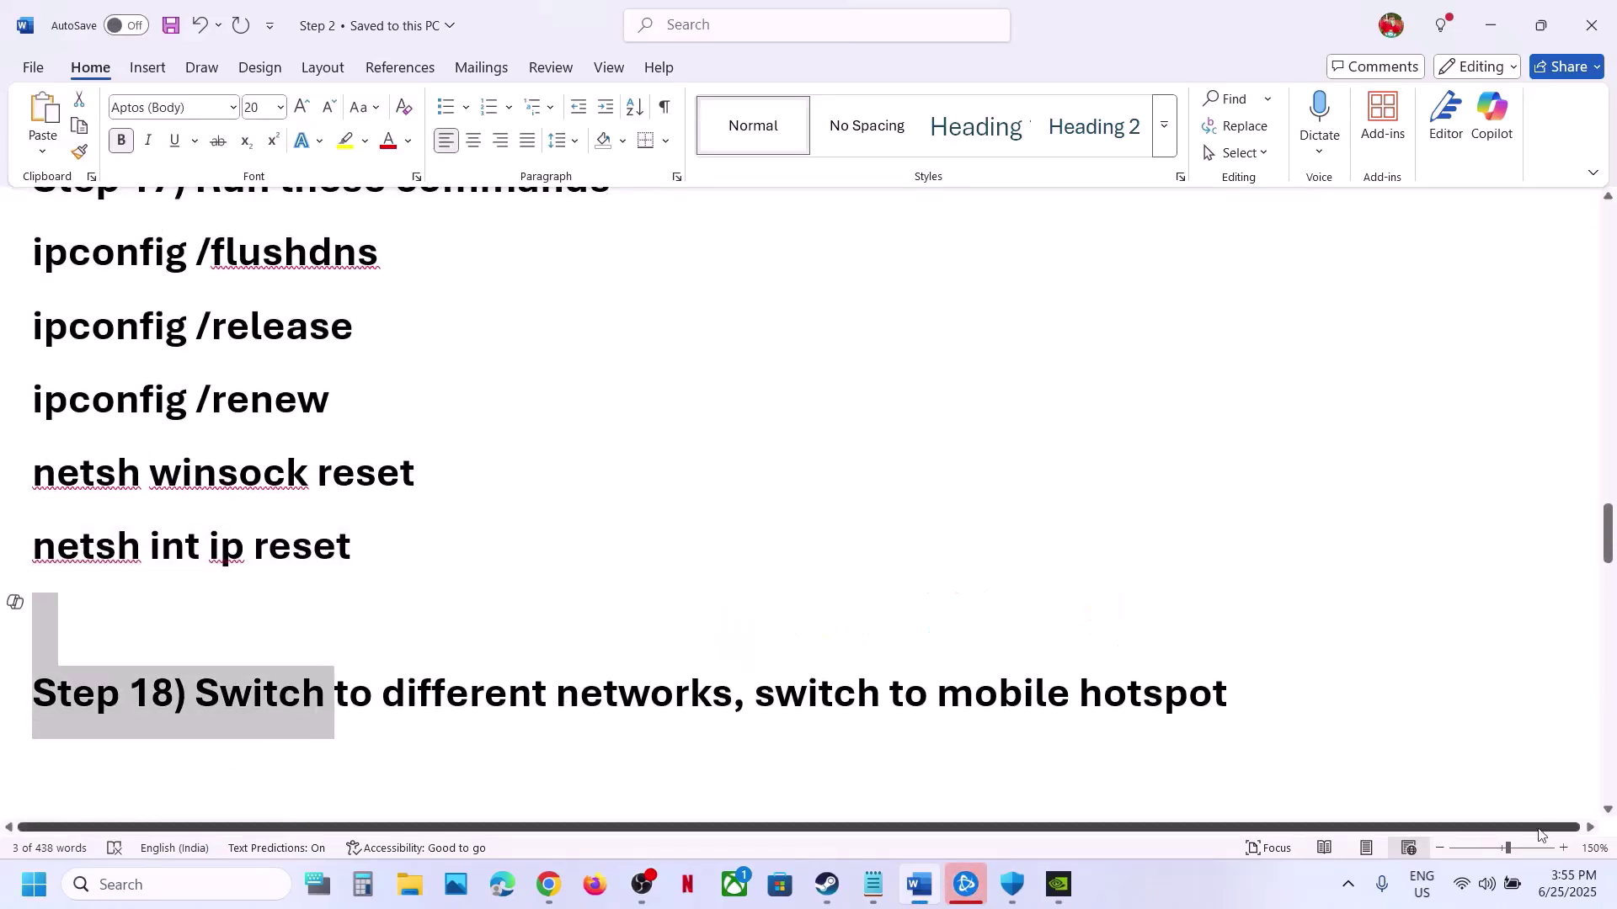
left_click(1481, 884)
left_click(1325, 489)
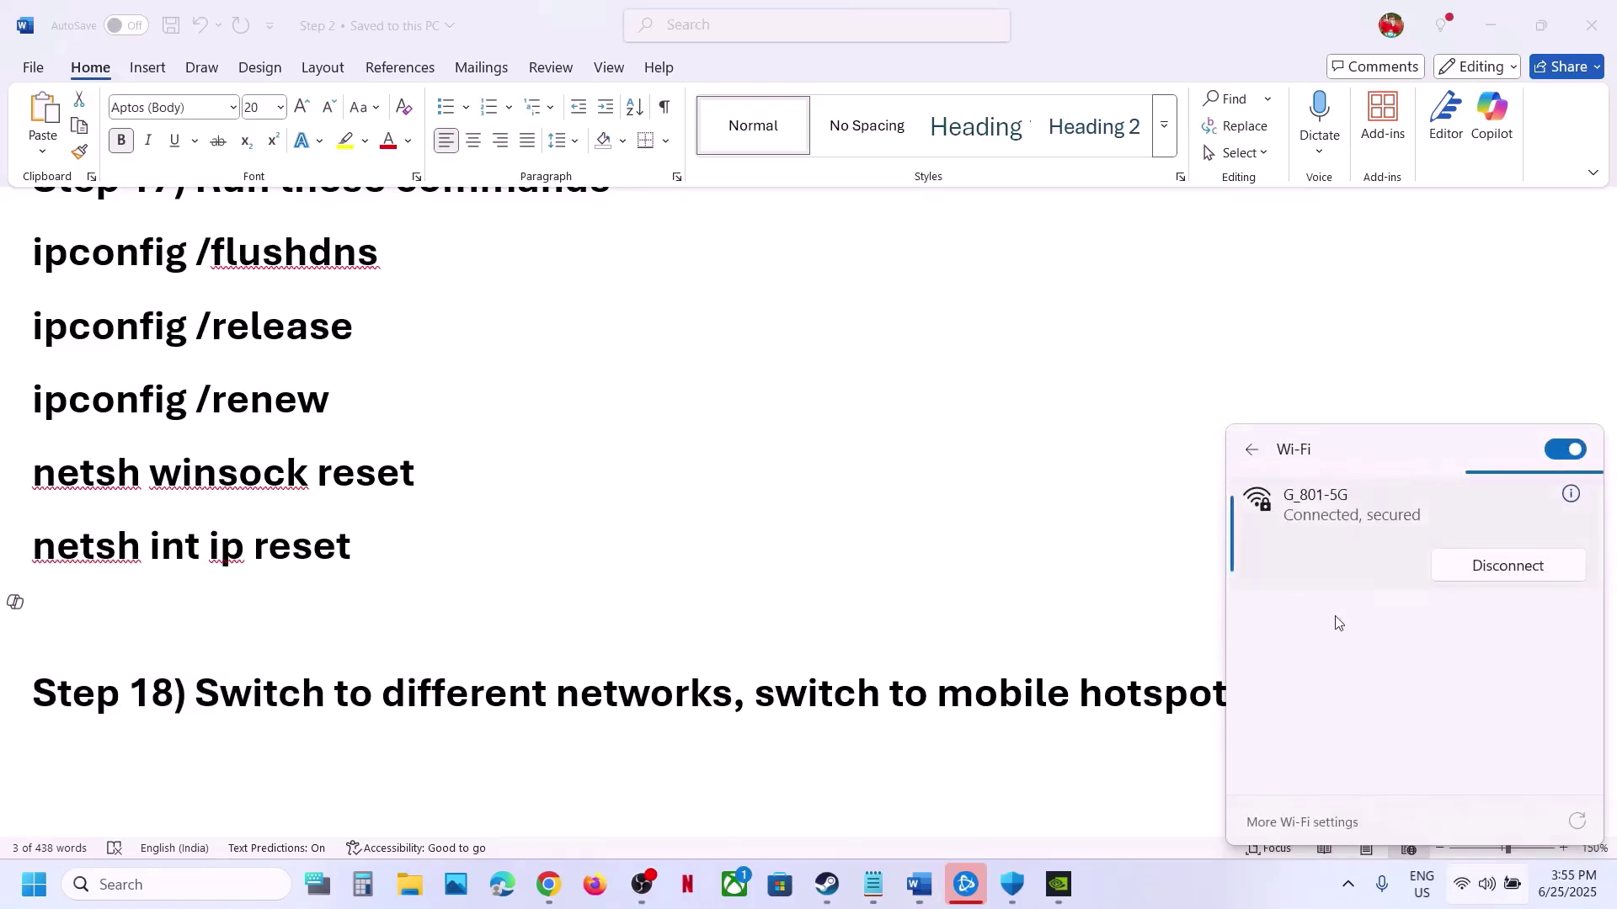
left_click(1337, 622)
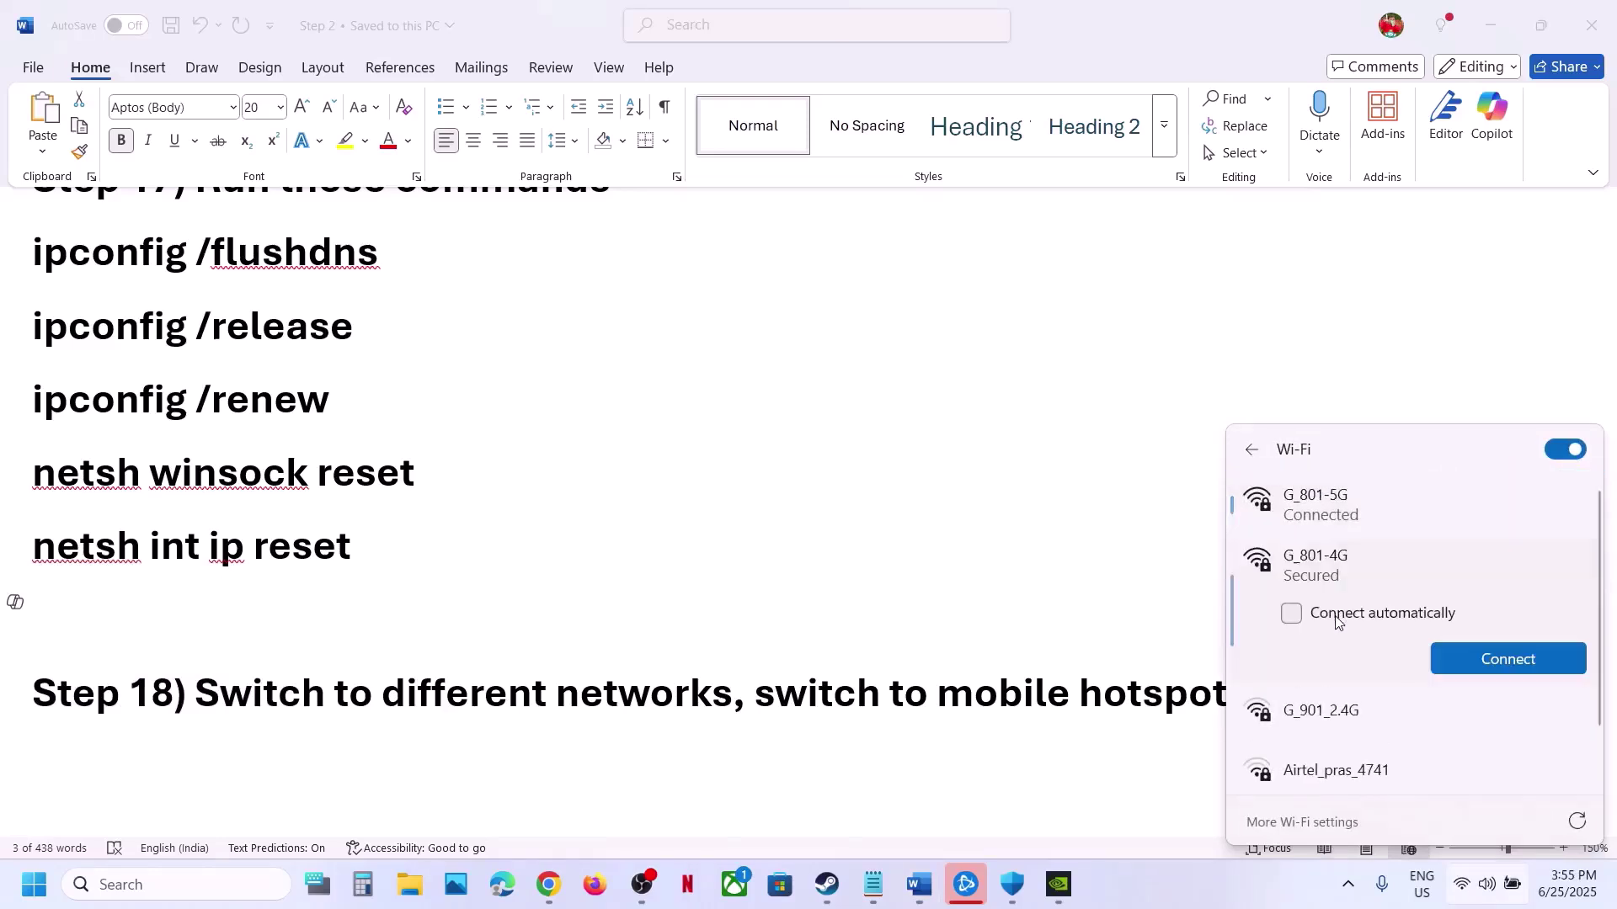
left_click(1508, 659)
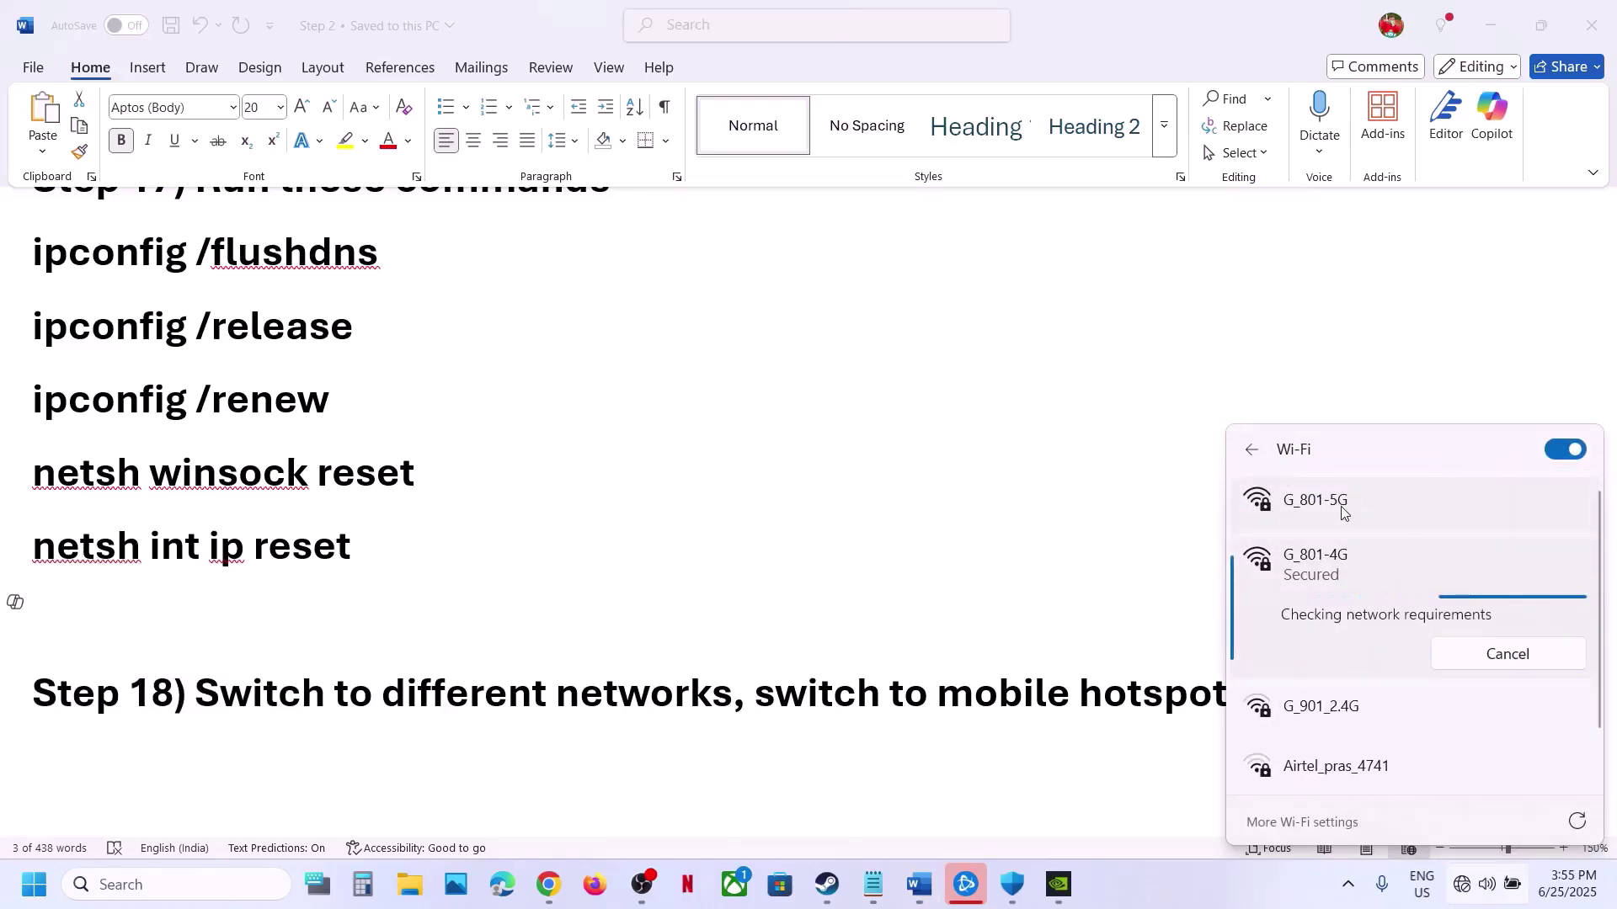
left_click(876, 695)
Step: Highlight the mobile hotspot advice in Step 18 and look through the available Wi-Fi networks
left_click_drag(757, 707, 1097, 711)
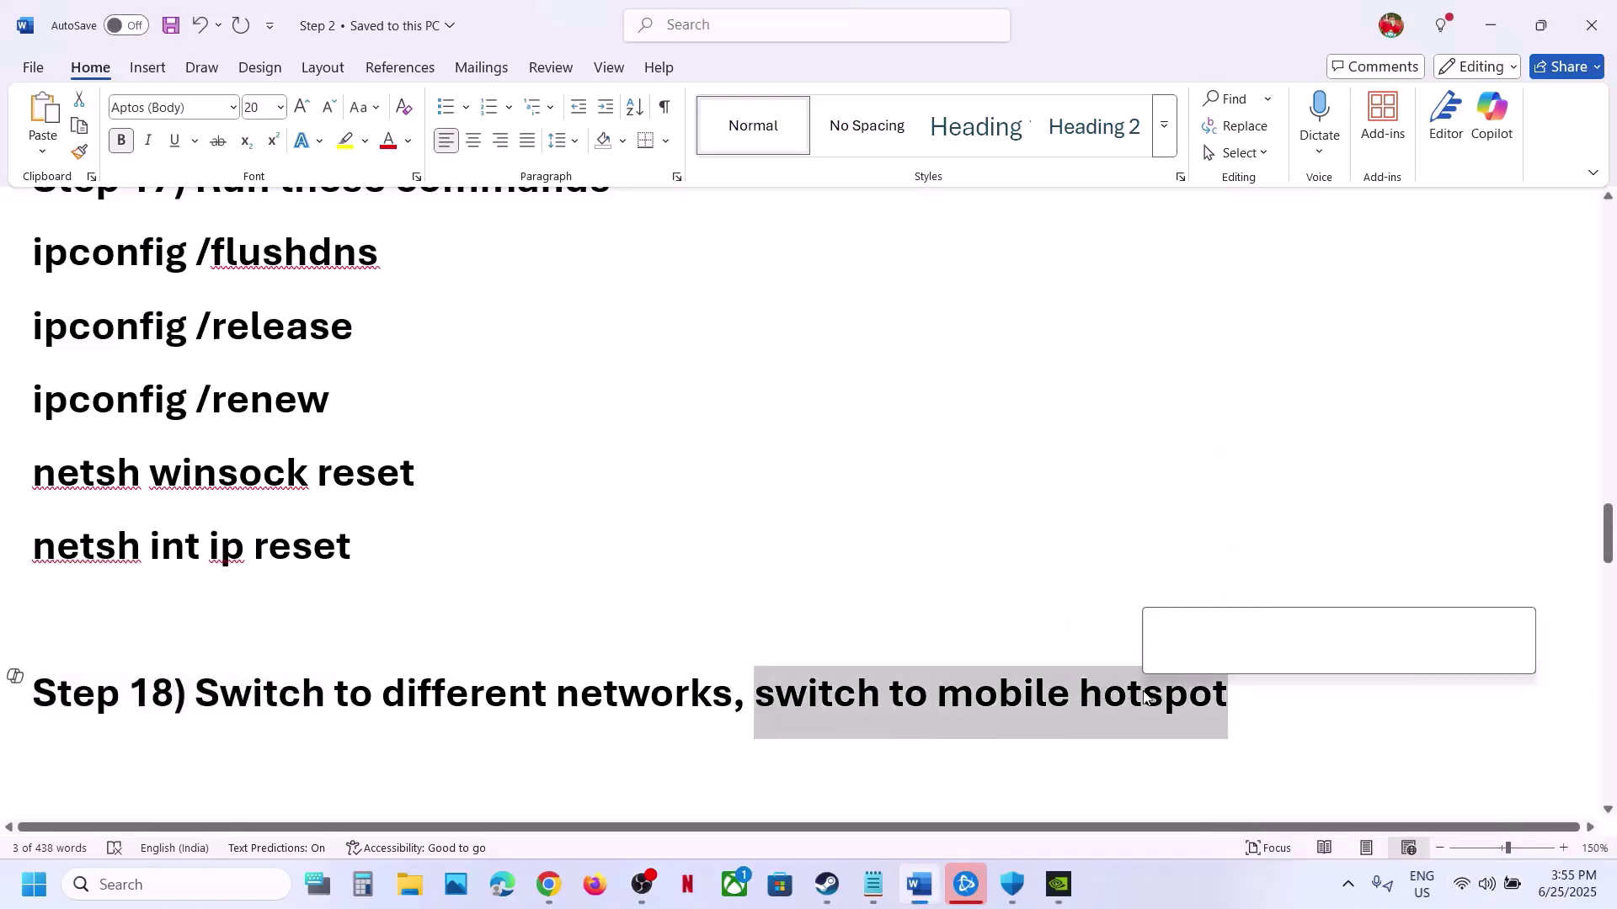
left_click(1090, 707)
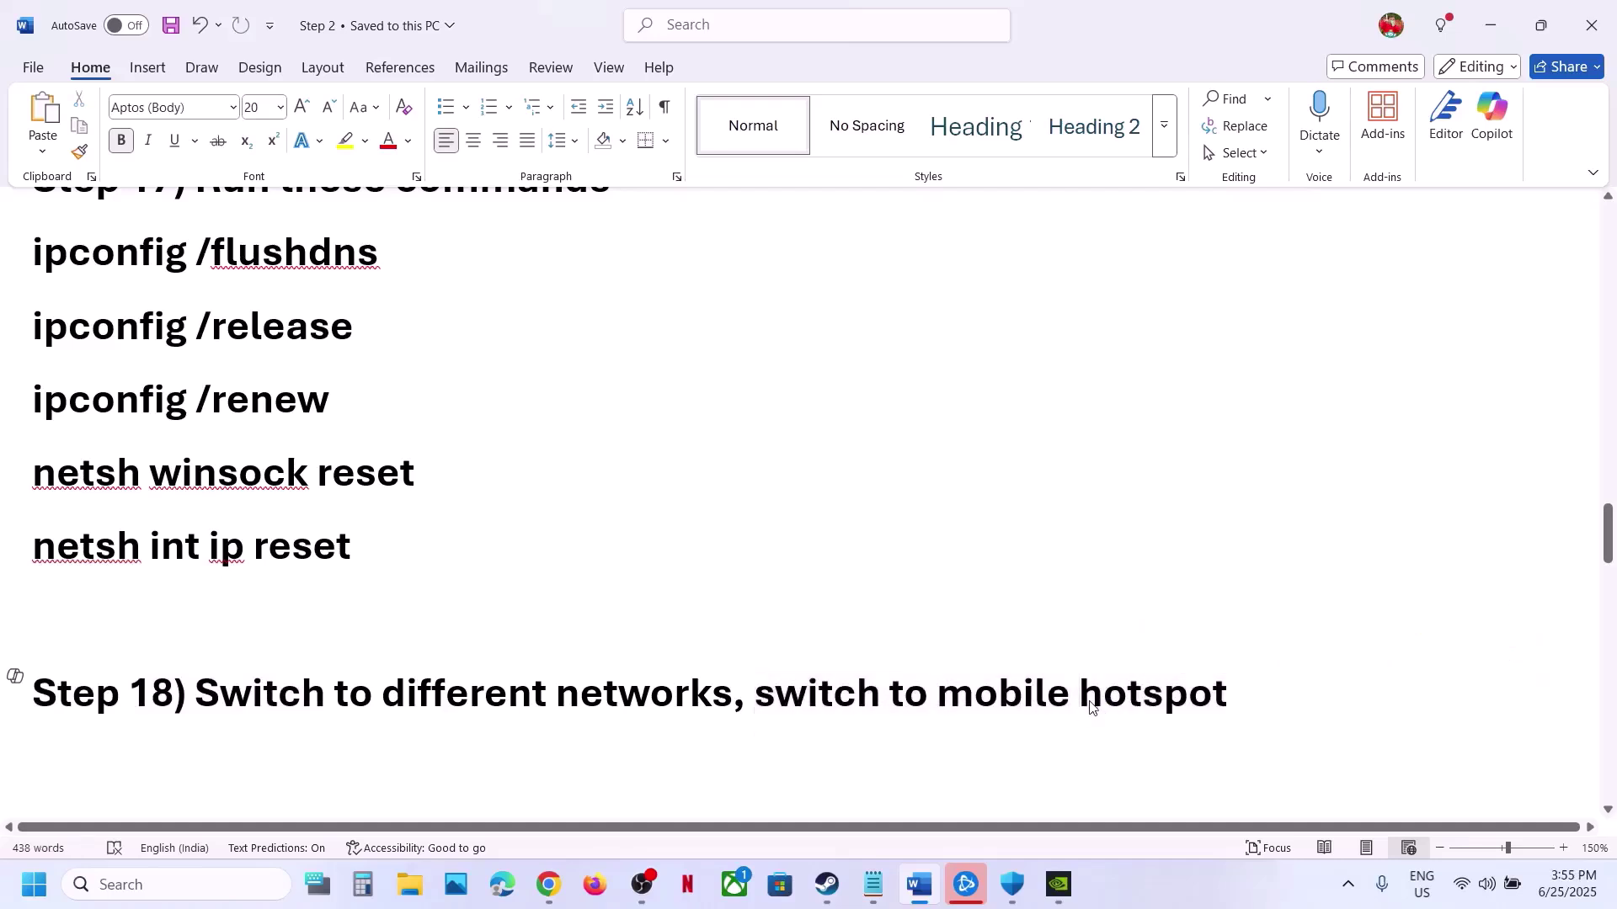
left_click(1463, 885)
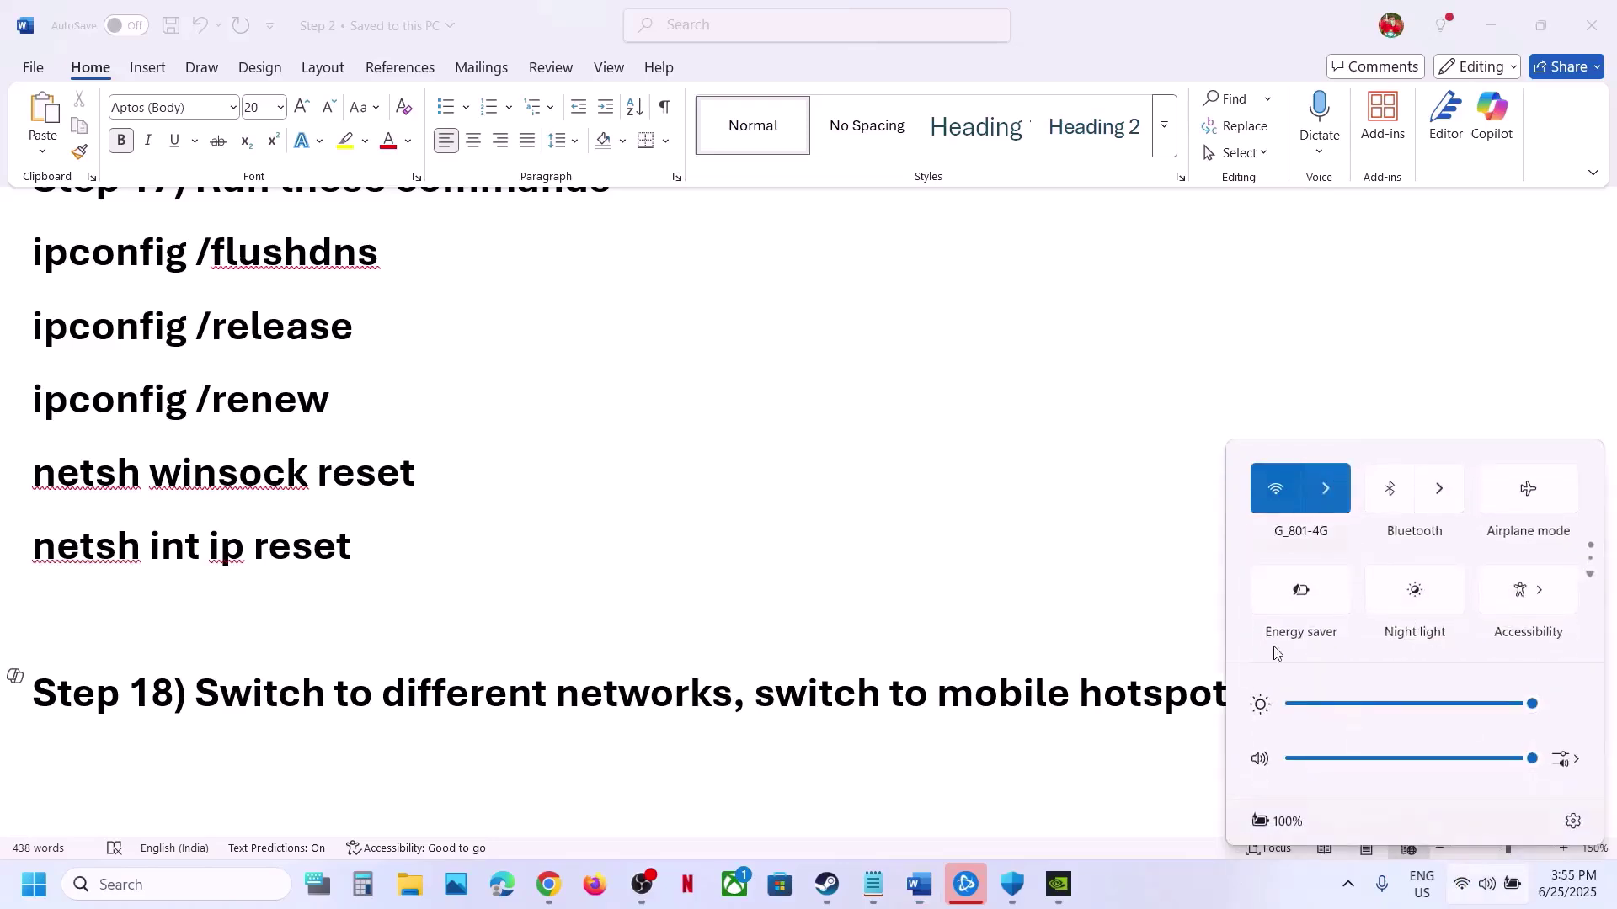
scroll(1322, 488, "down", 1)
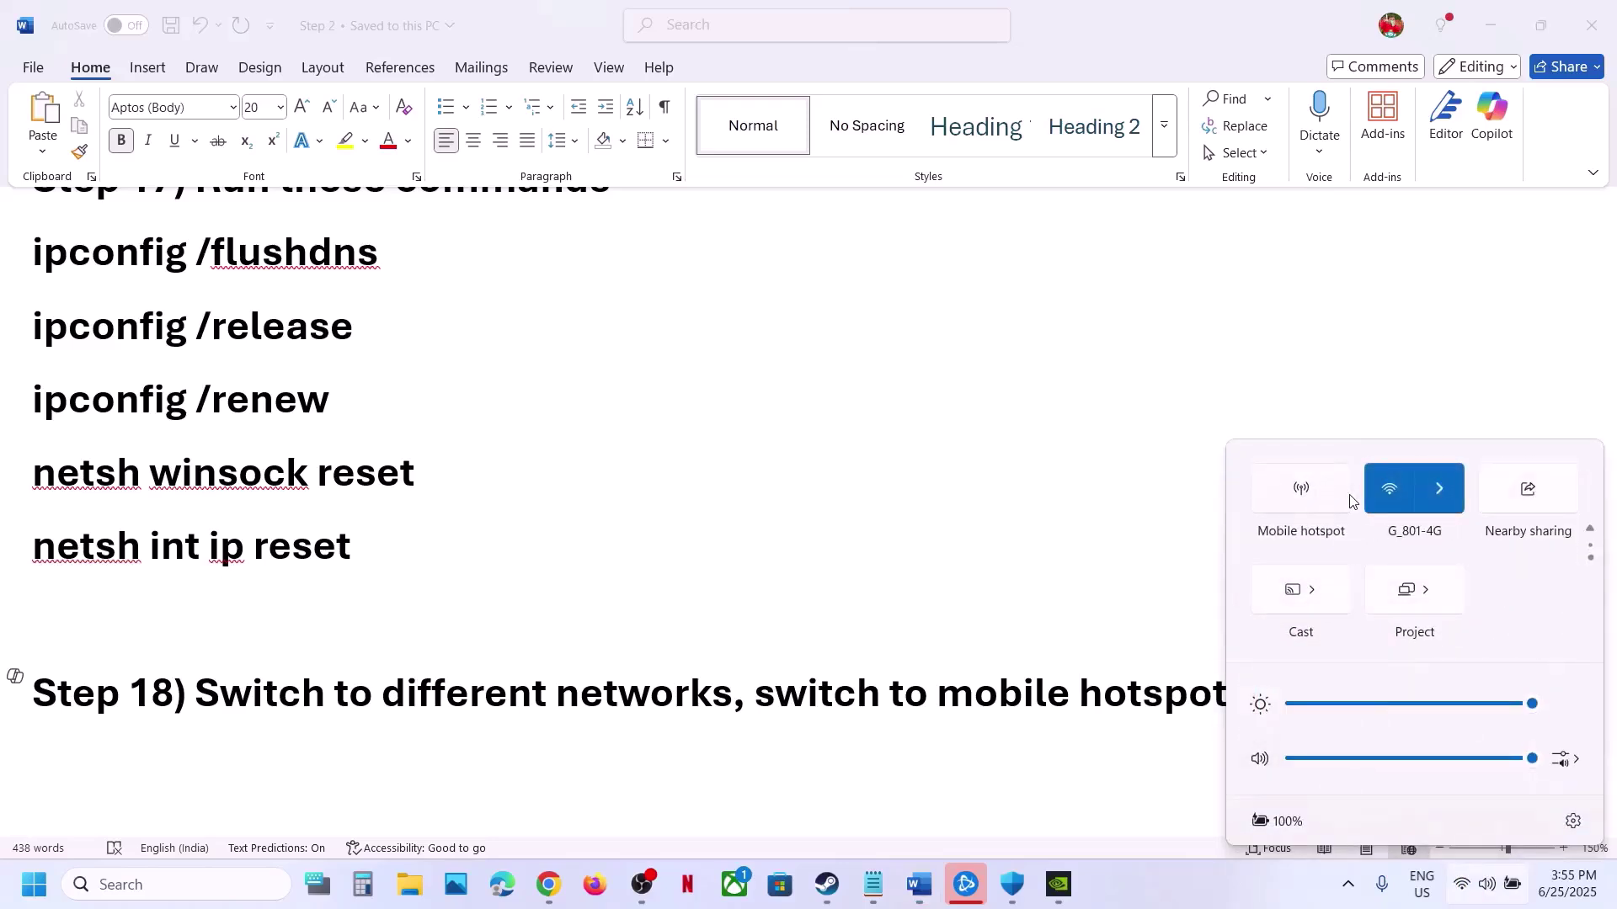
left_click(1438, 493)
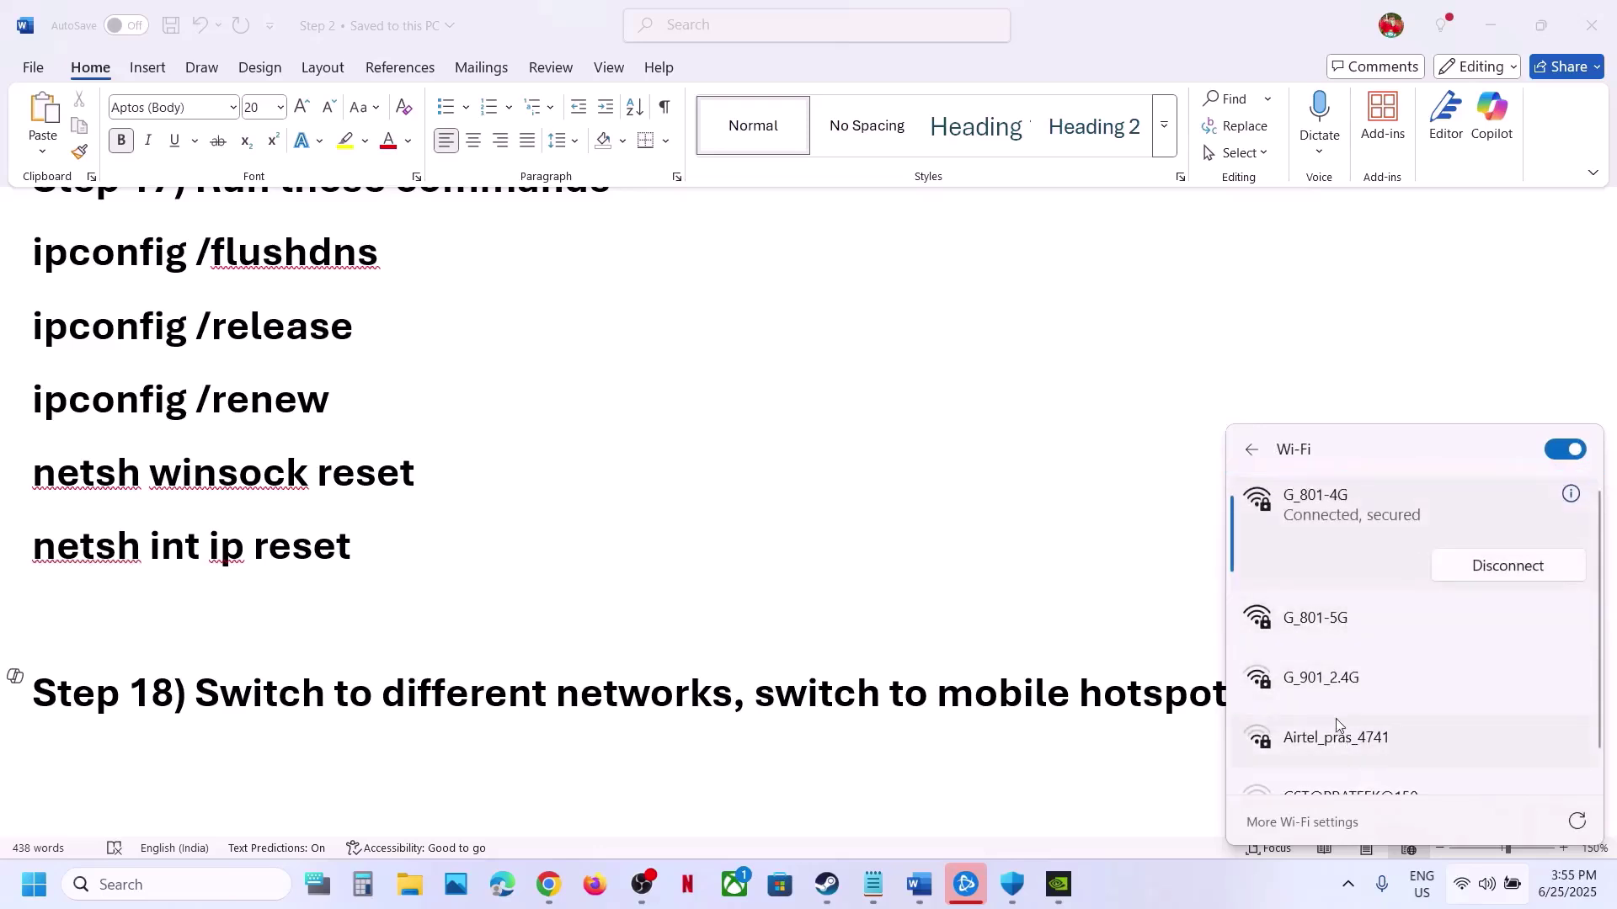
left_click(959, 699)
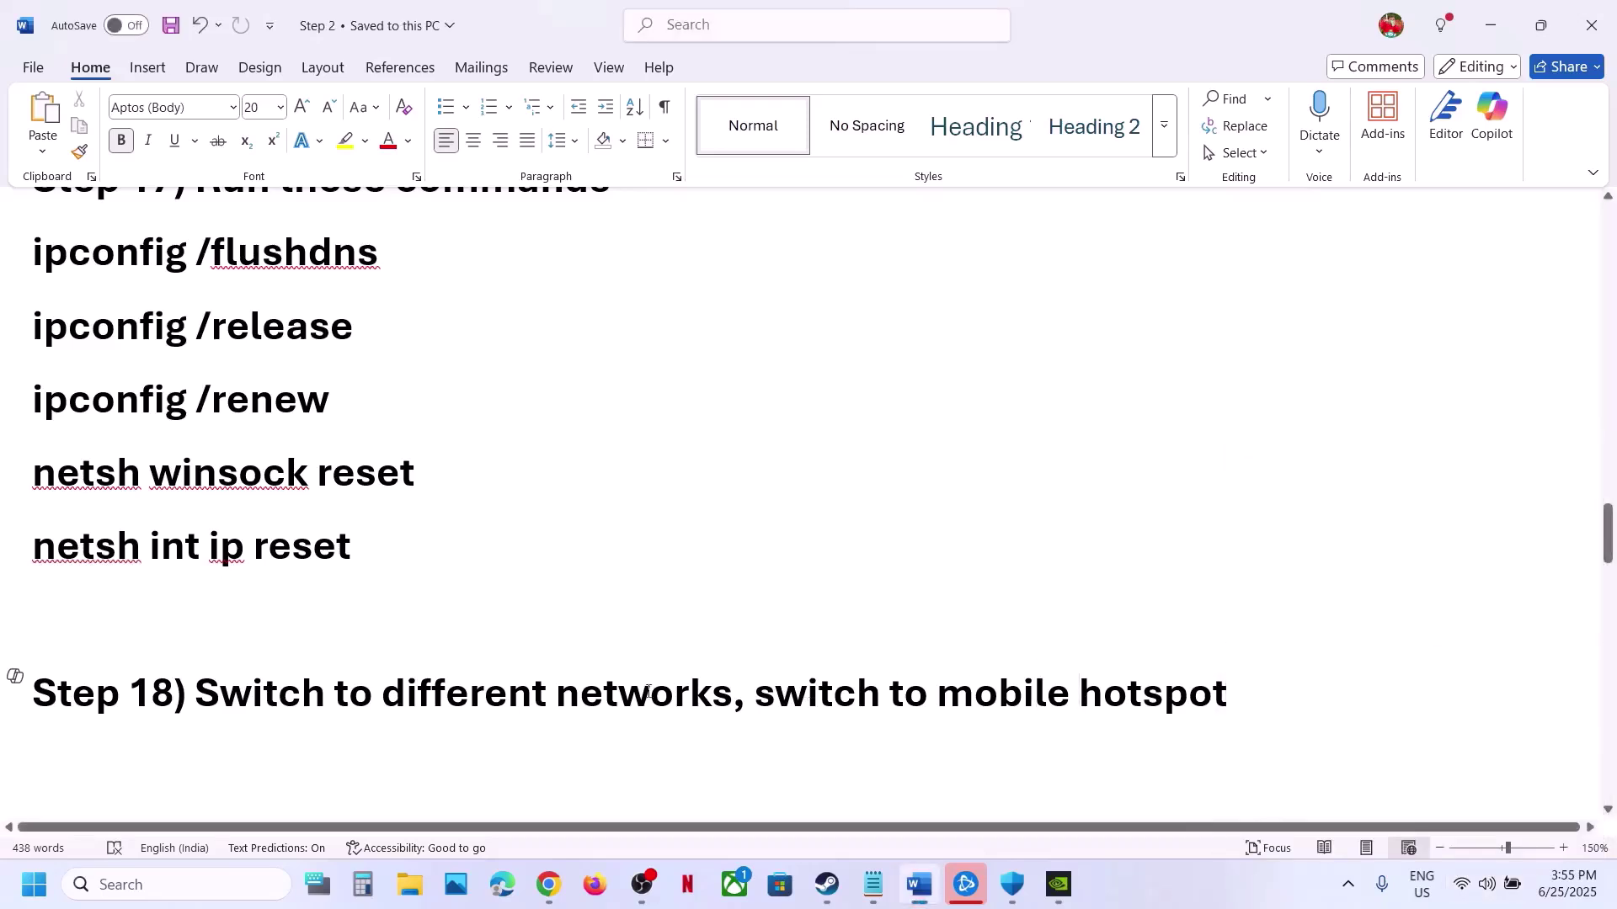
Step: Review Step 19's advice to keep 15–20% free space and check the OS (C:) drive's free space in File Explorer
scroll(506, 689, "down", 3)
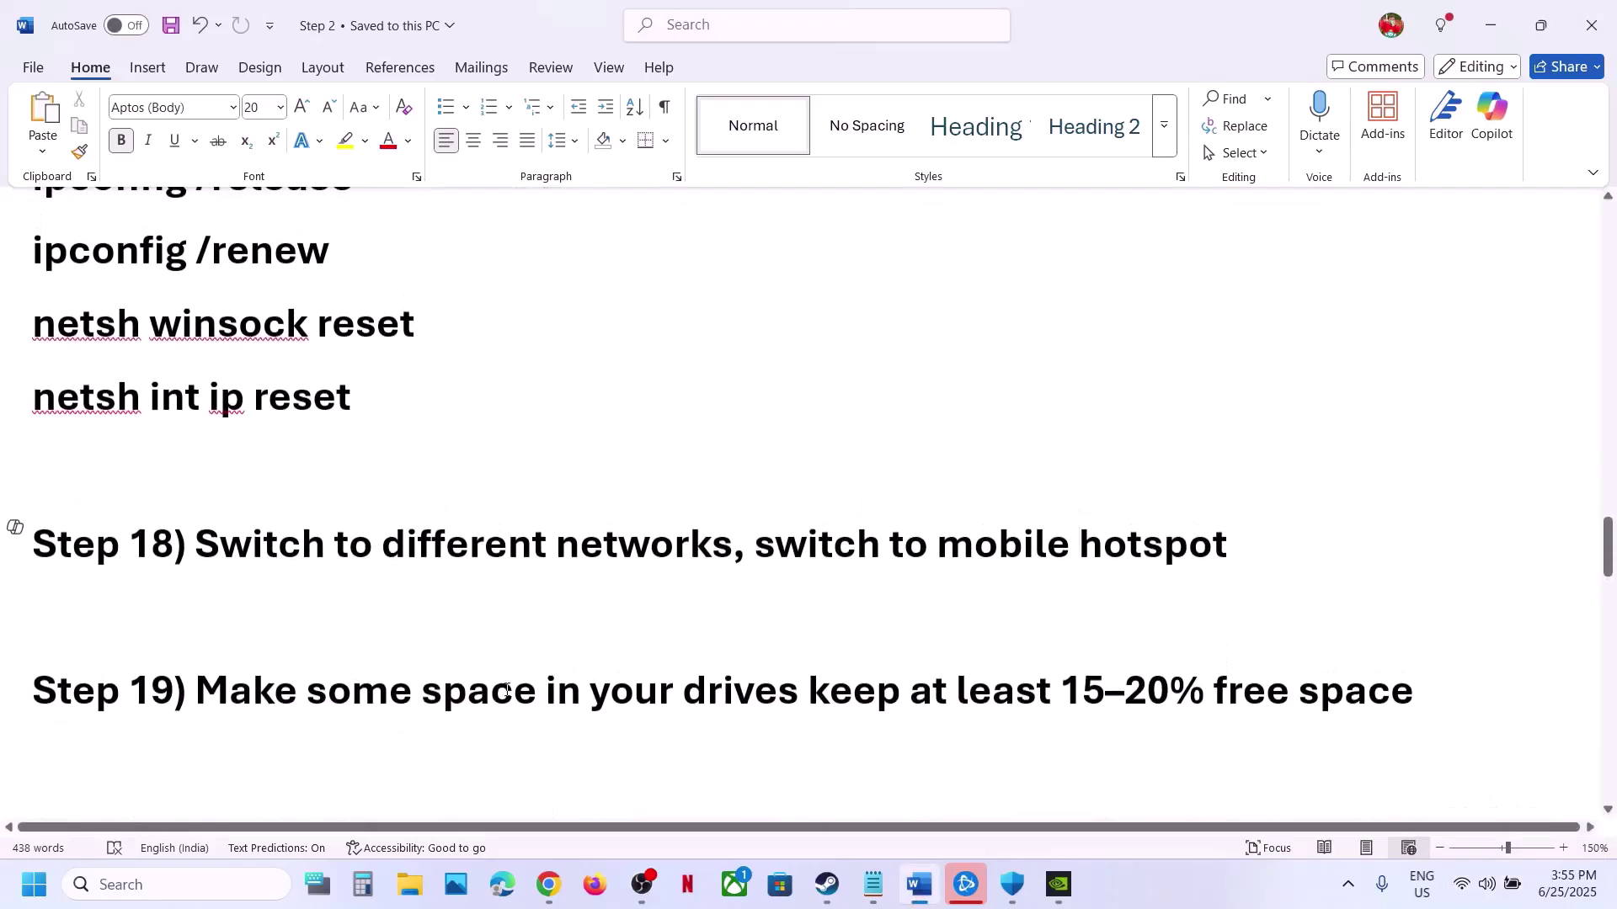
left_click_drag(268, 715, 1056, 715)
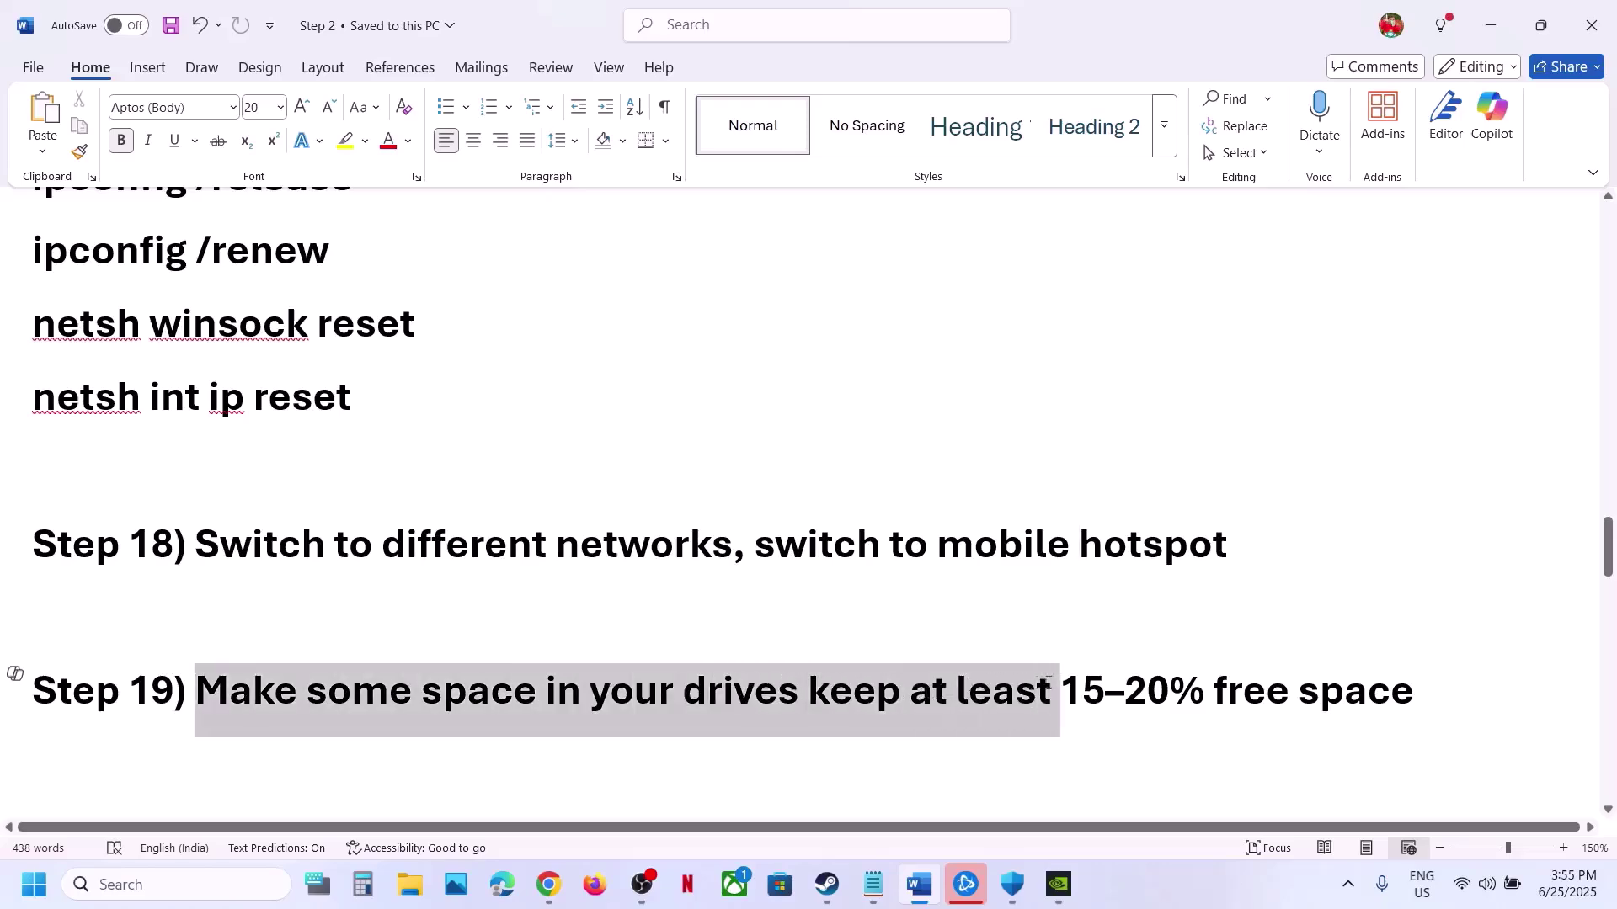
key("super+e")
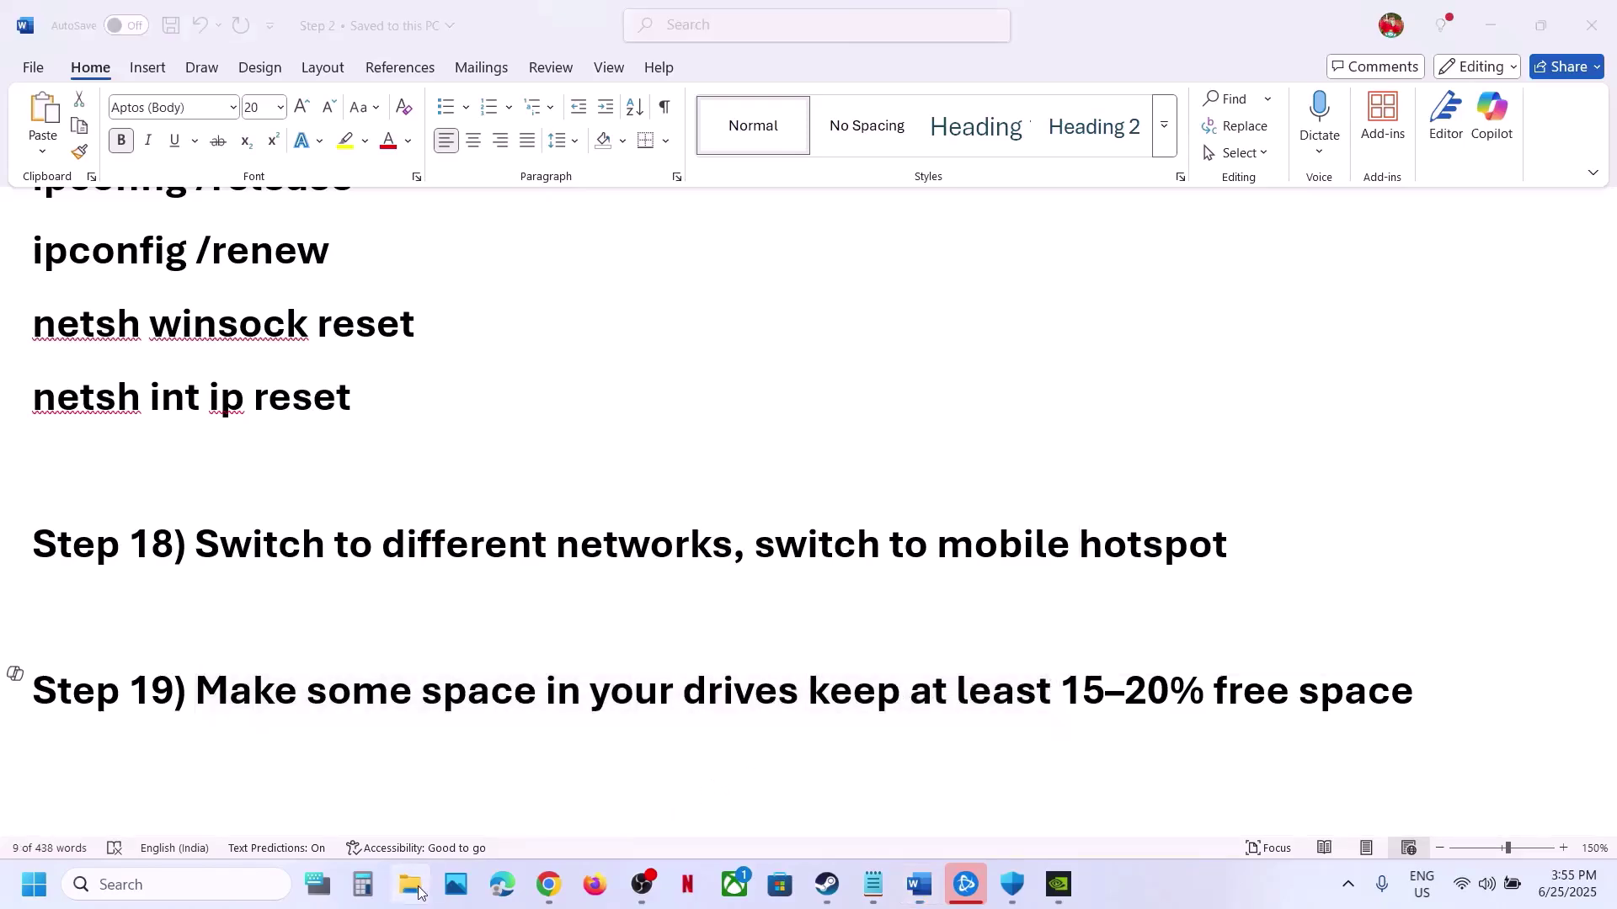
left_click(100, 547)
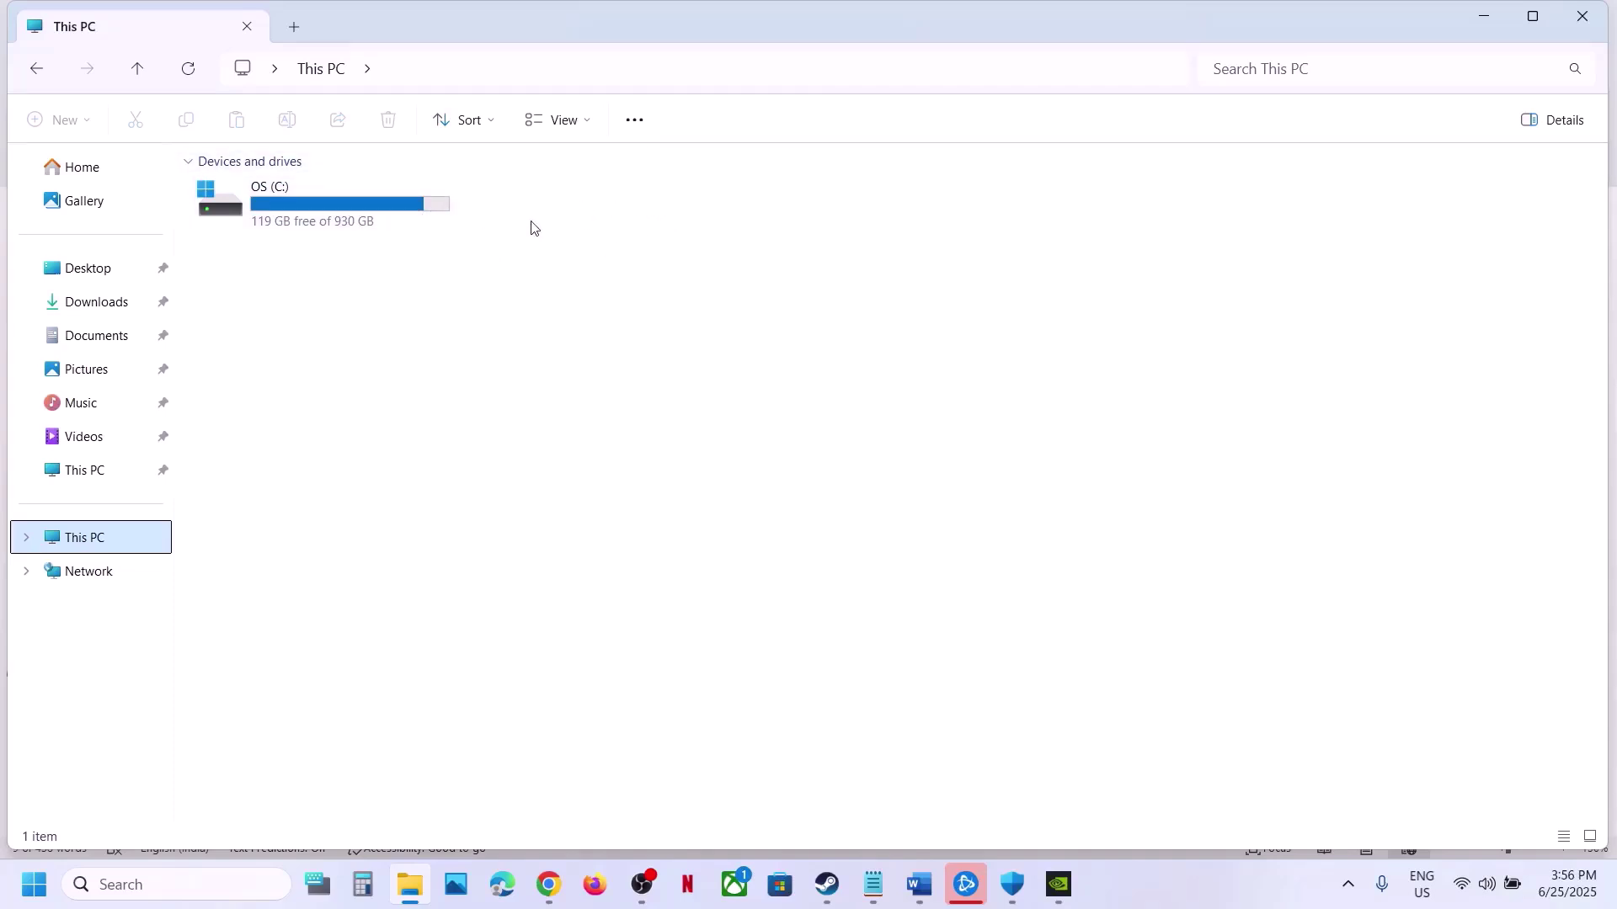
left_click(1485, 21)
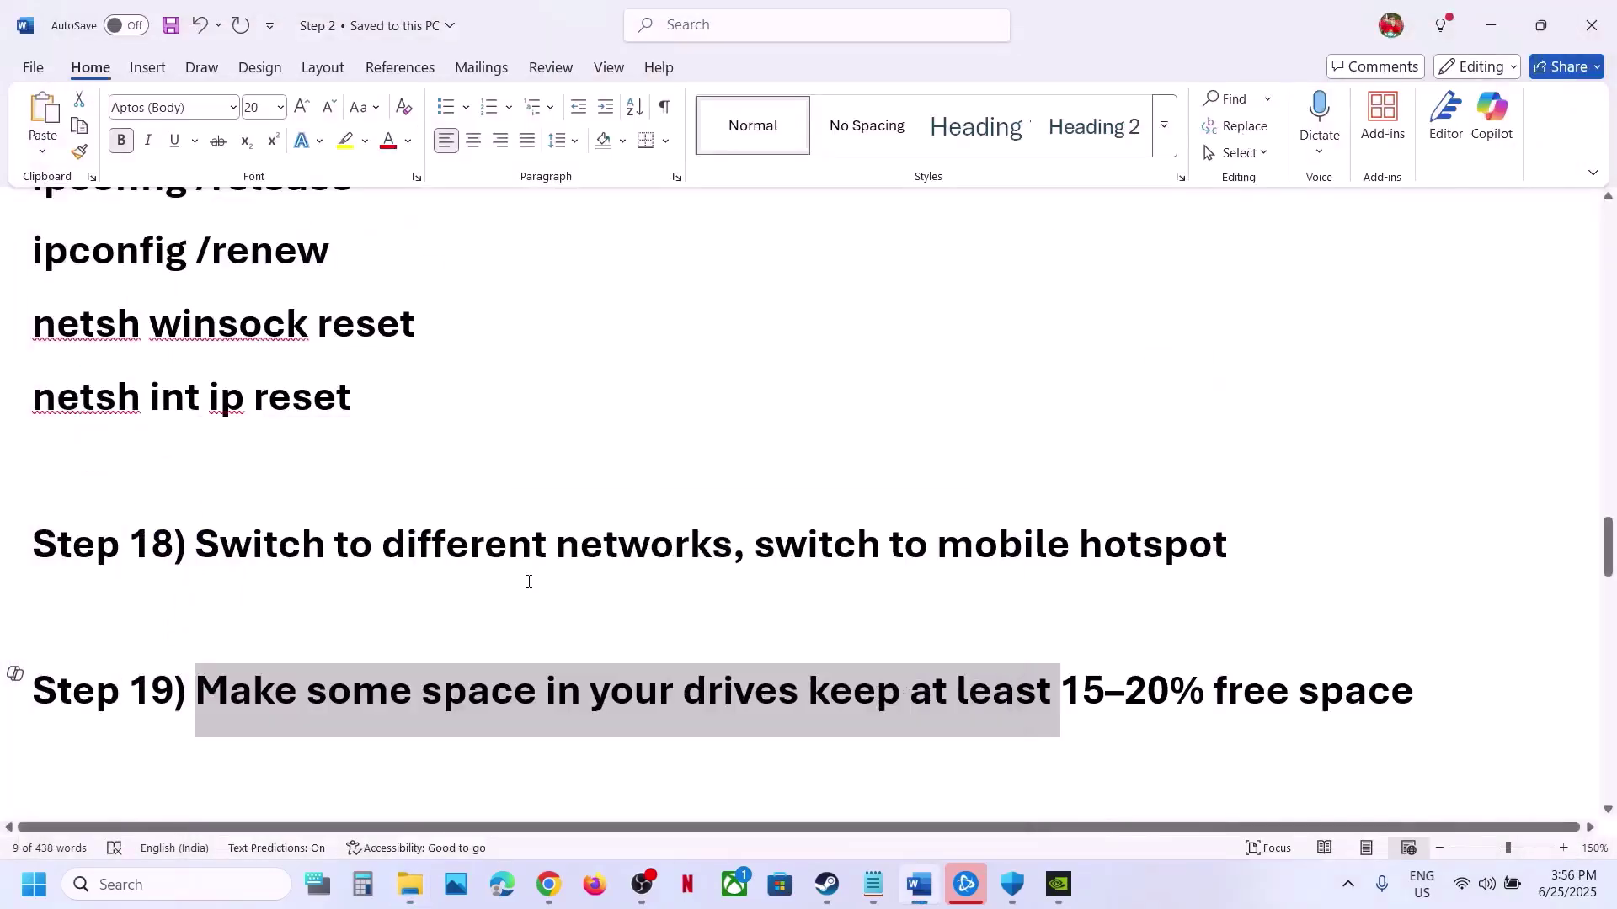
left_click(1077, 687)
left_click_drag(1040, 687, 1415, 692)
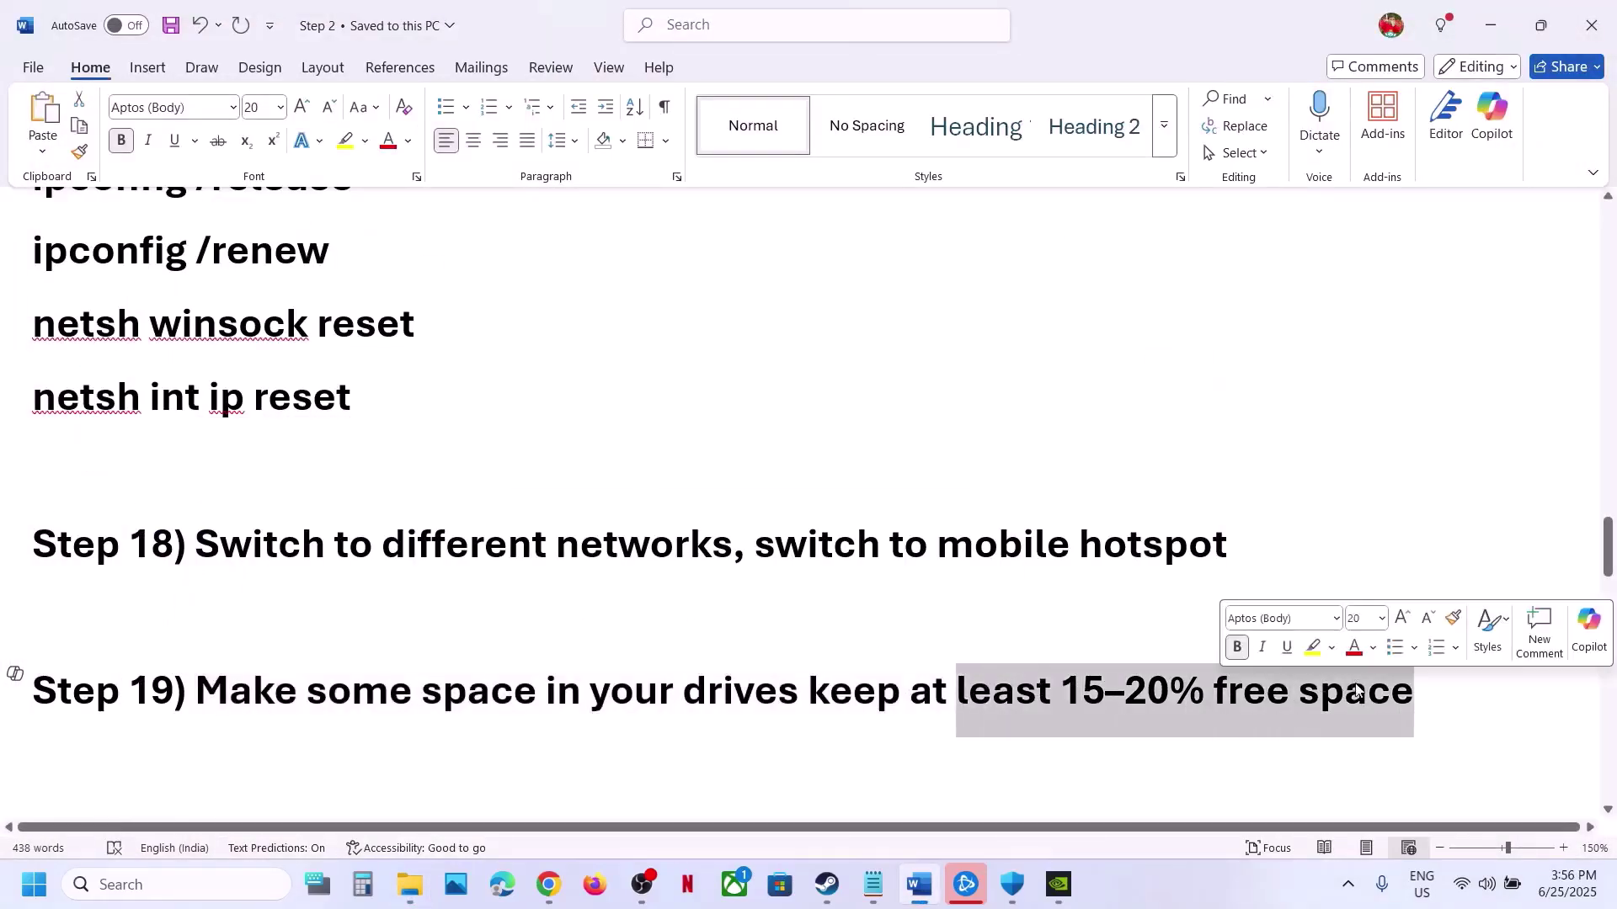
left_click(627, 682)
Step: Review Step 20 in the Word notes on uninstalling Fasoo DRM software or Kyobo e-book reader and restarting the PC
scroll(627, 682, "down", 3)
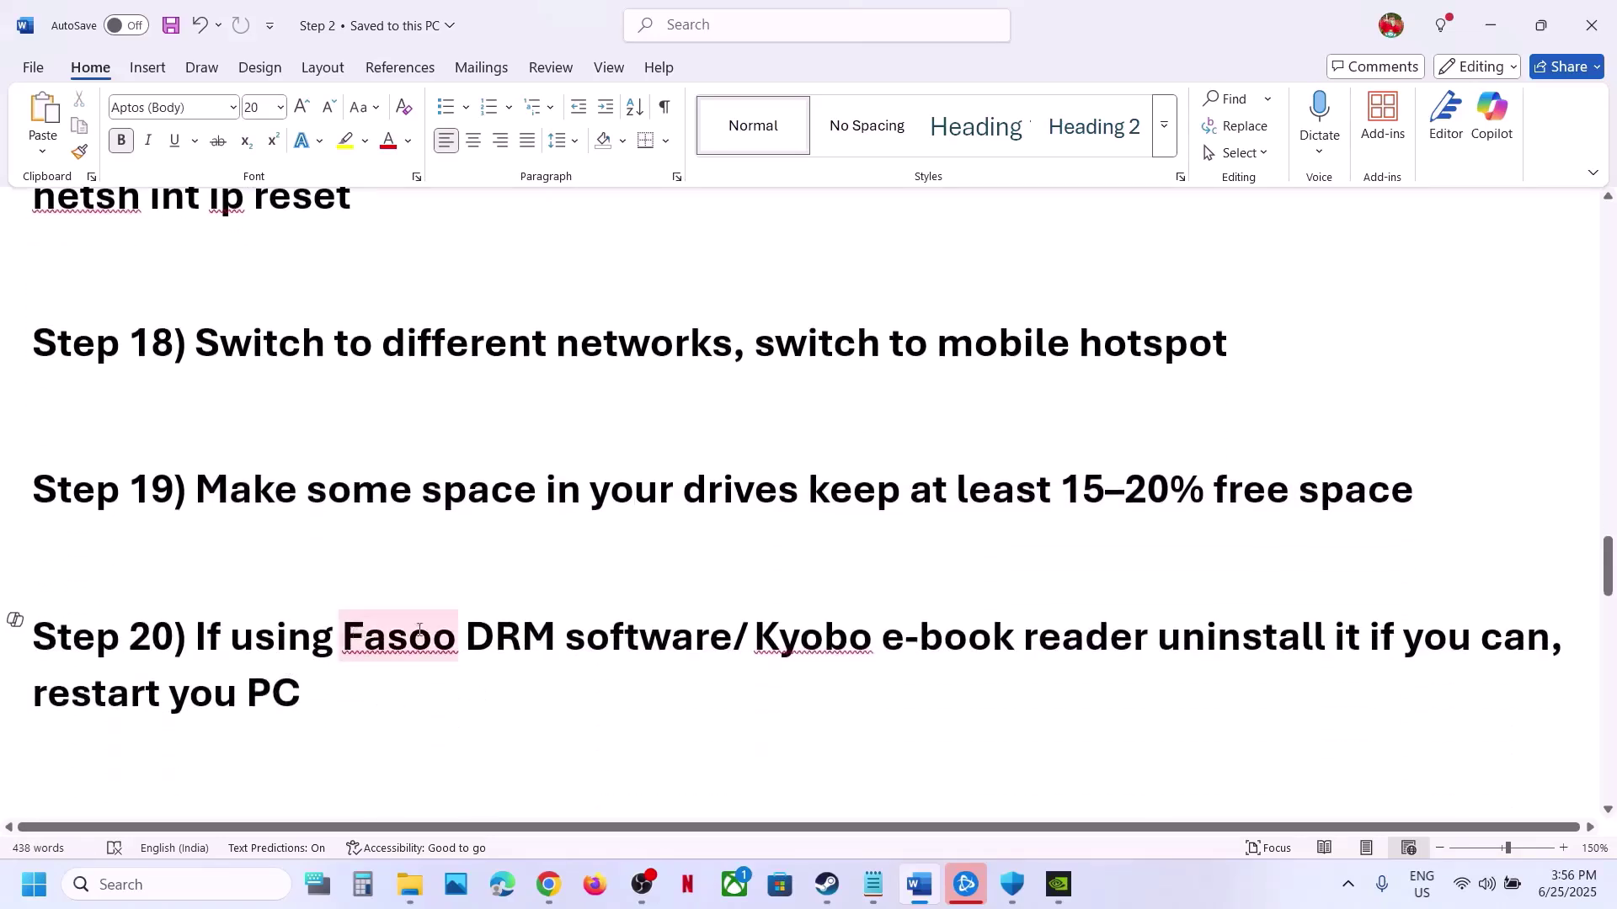
left_click_drag(351, 636, 663, 618)
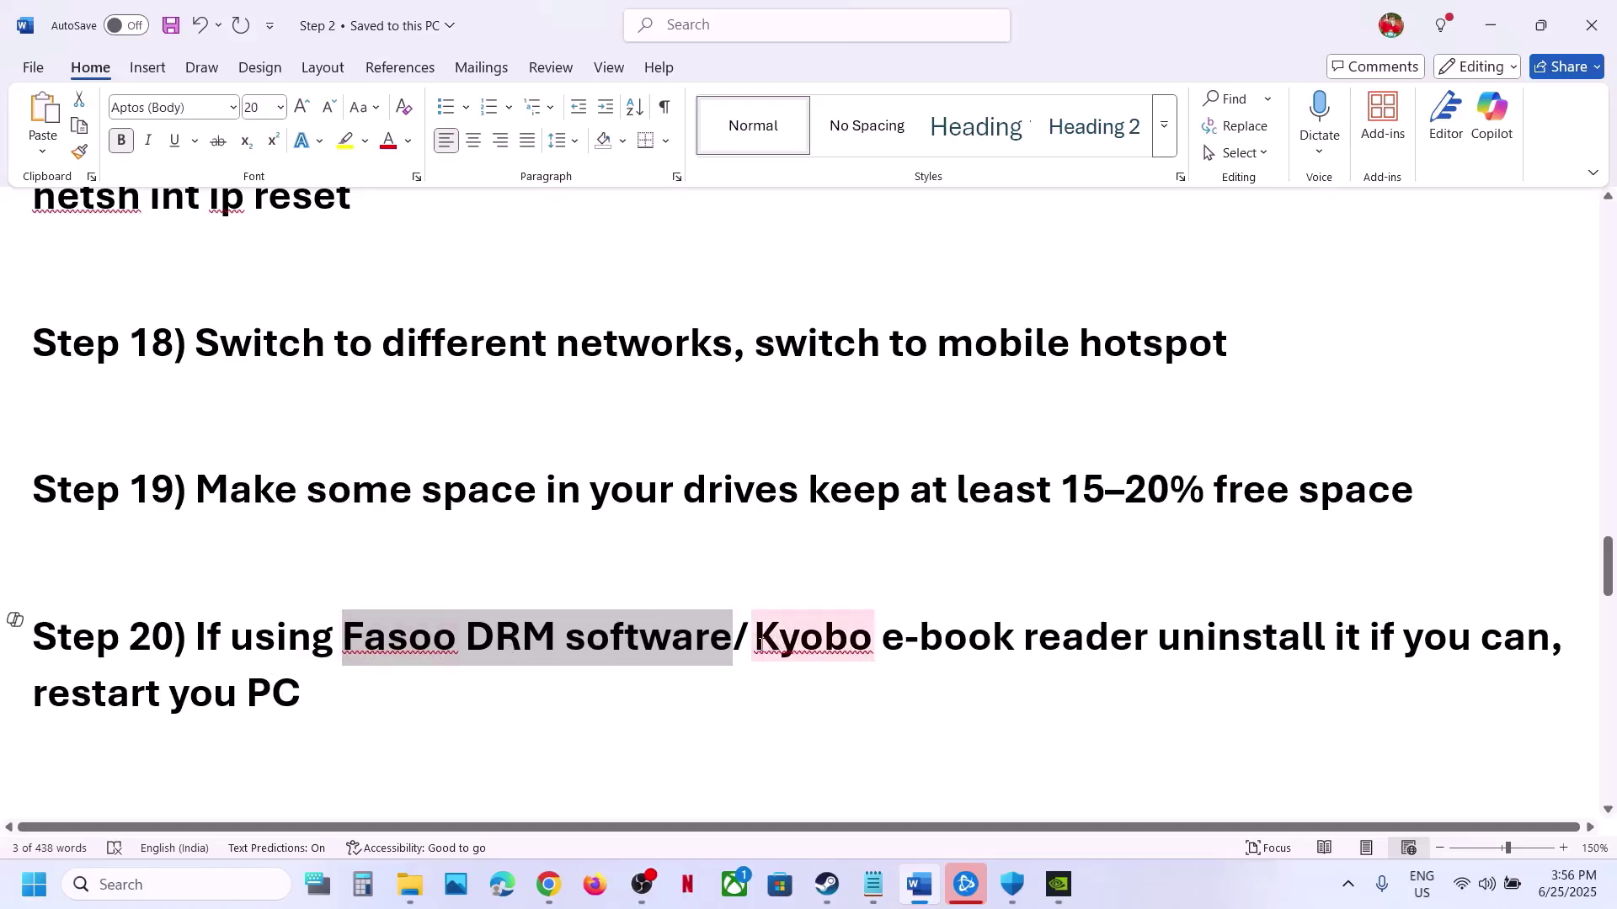
left_click_drag(758, 644, 1087, 638)
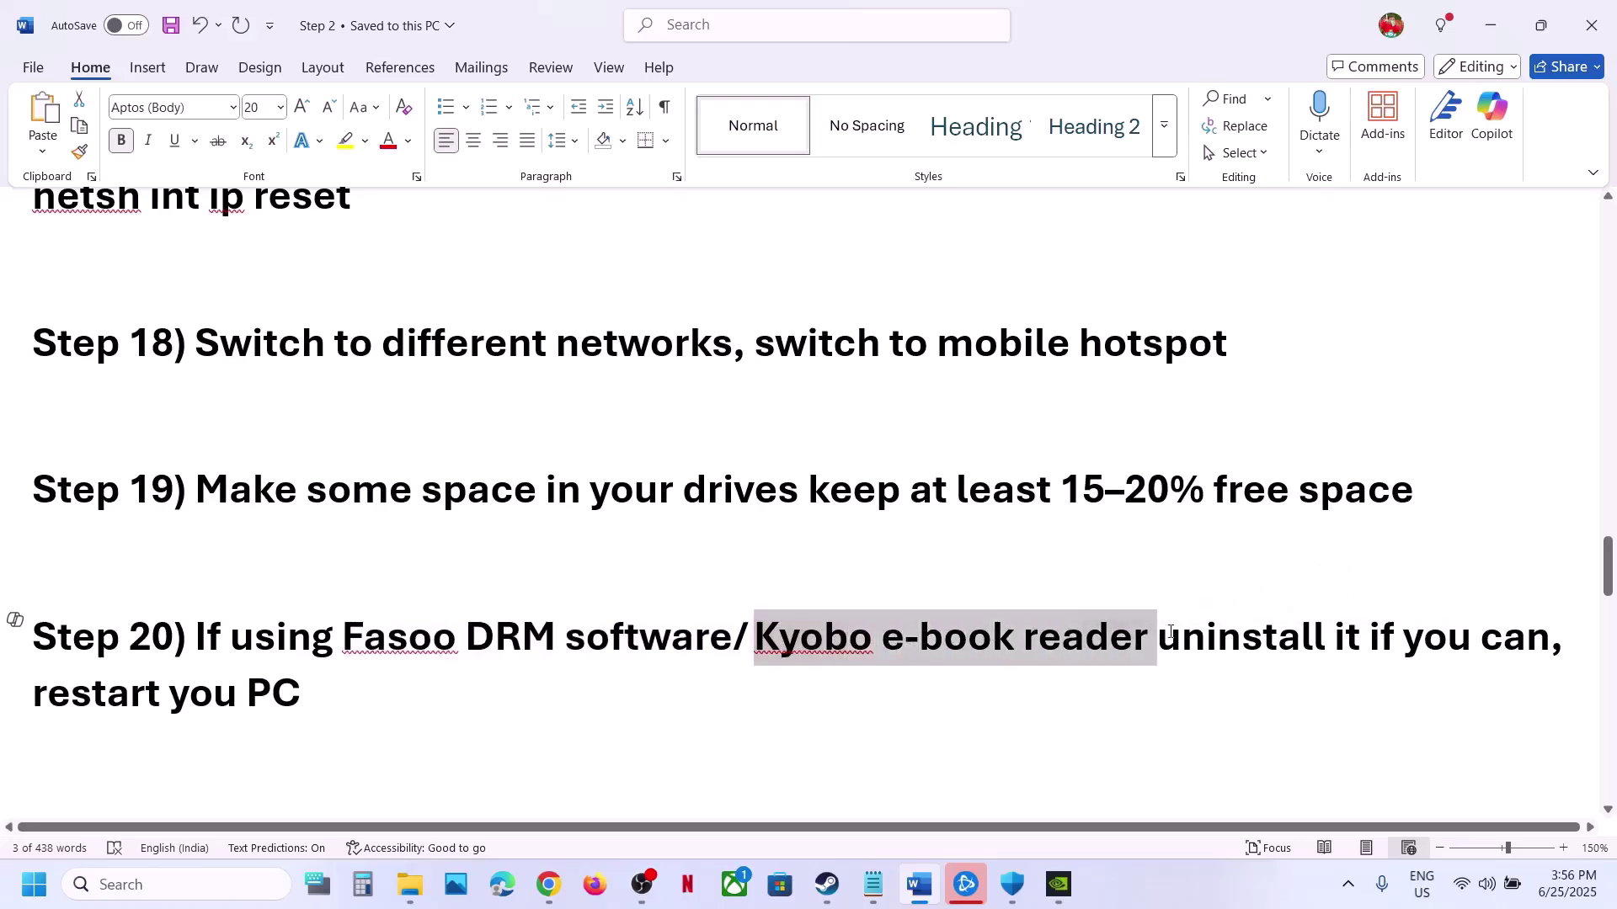
key("Right")
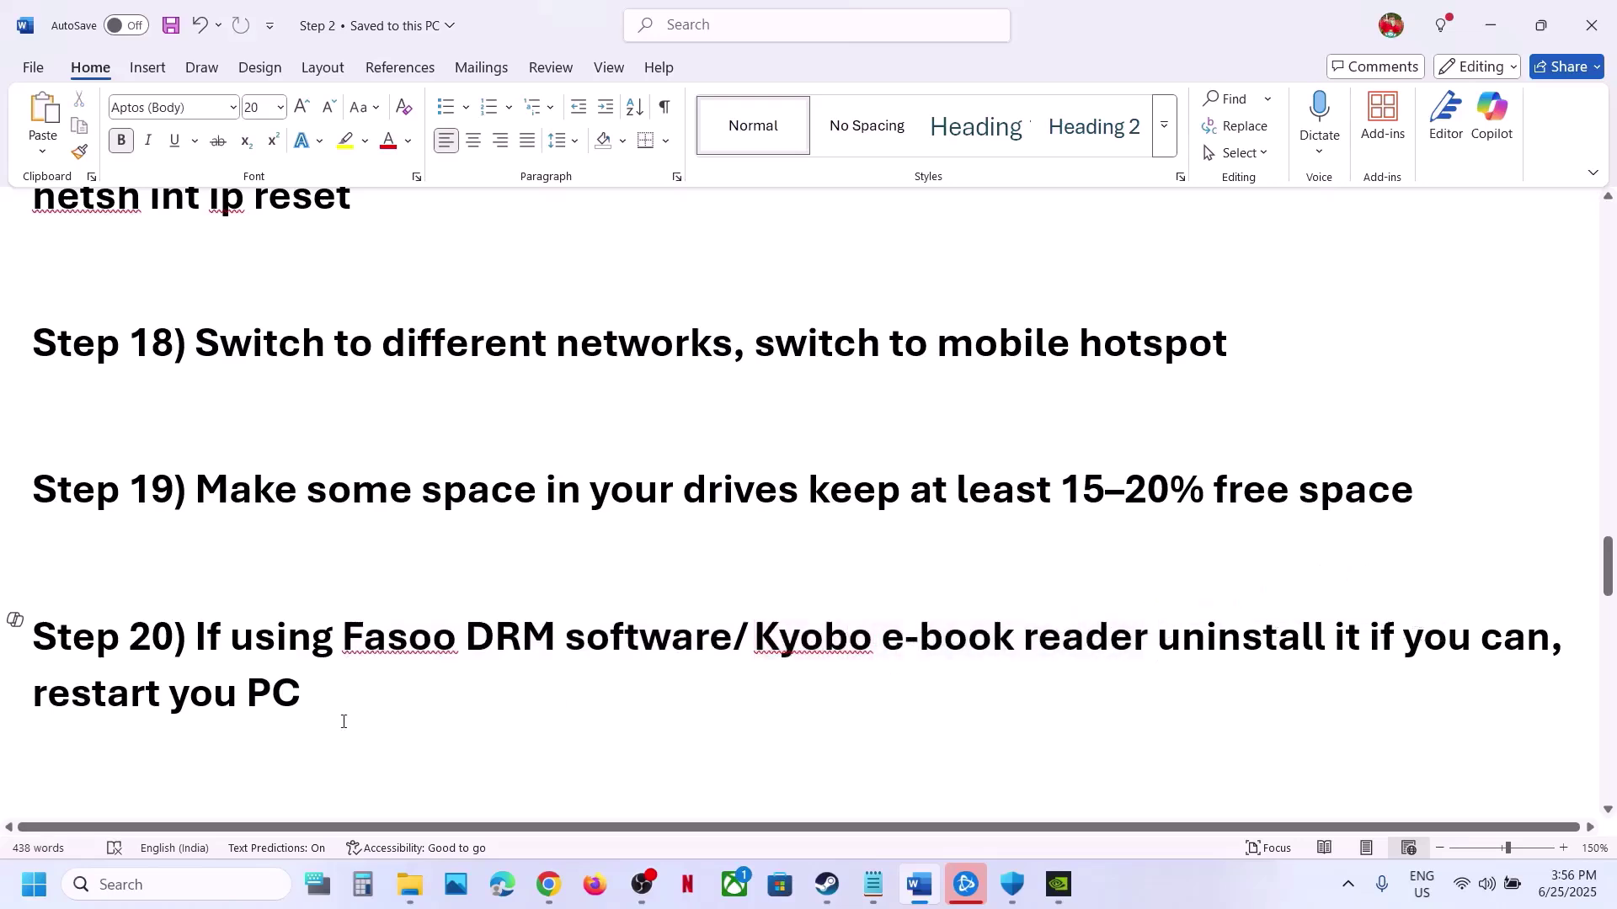
left_click_drag(37, 699, 303, 693)
key("Right")
Step: Highlight Step 21 in the Word notes, switch to Steam and set Overwatch 2's launch options to -dx11
scroll(440, 671, "down", 3)
scroll(440, 671, "up", 1)
left_click_drag(41, 675, 265, 713)
left_click(826, 896)
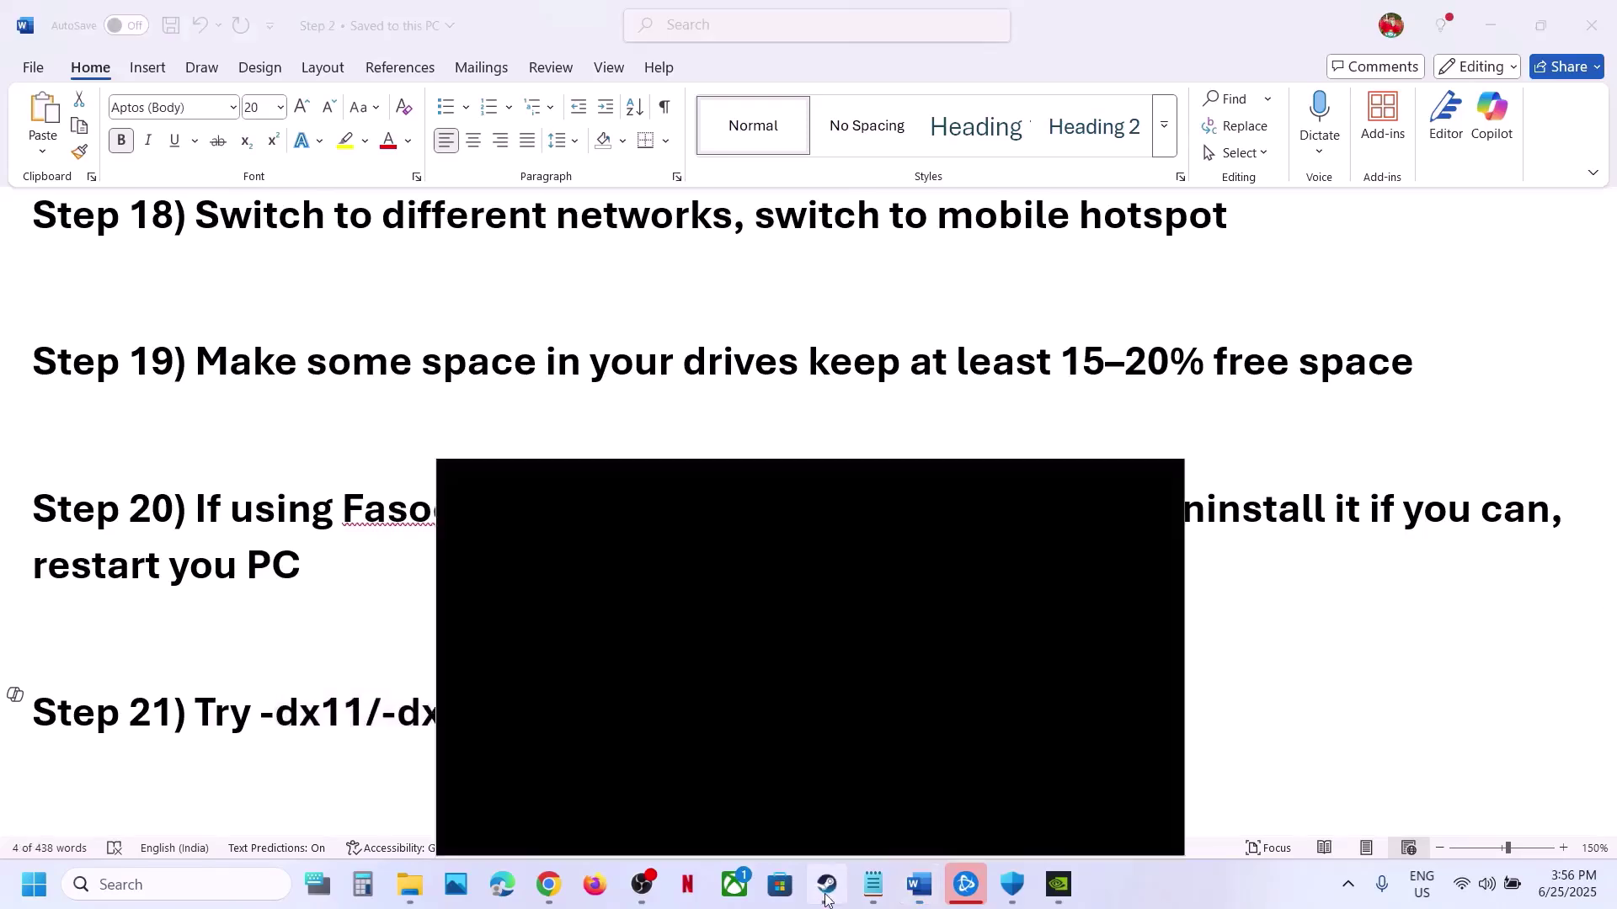
right_click(172, 338)
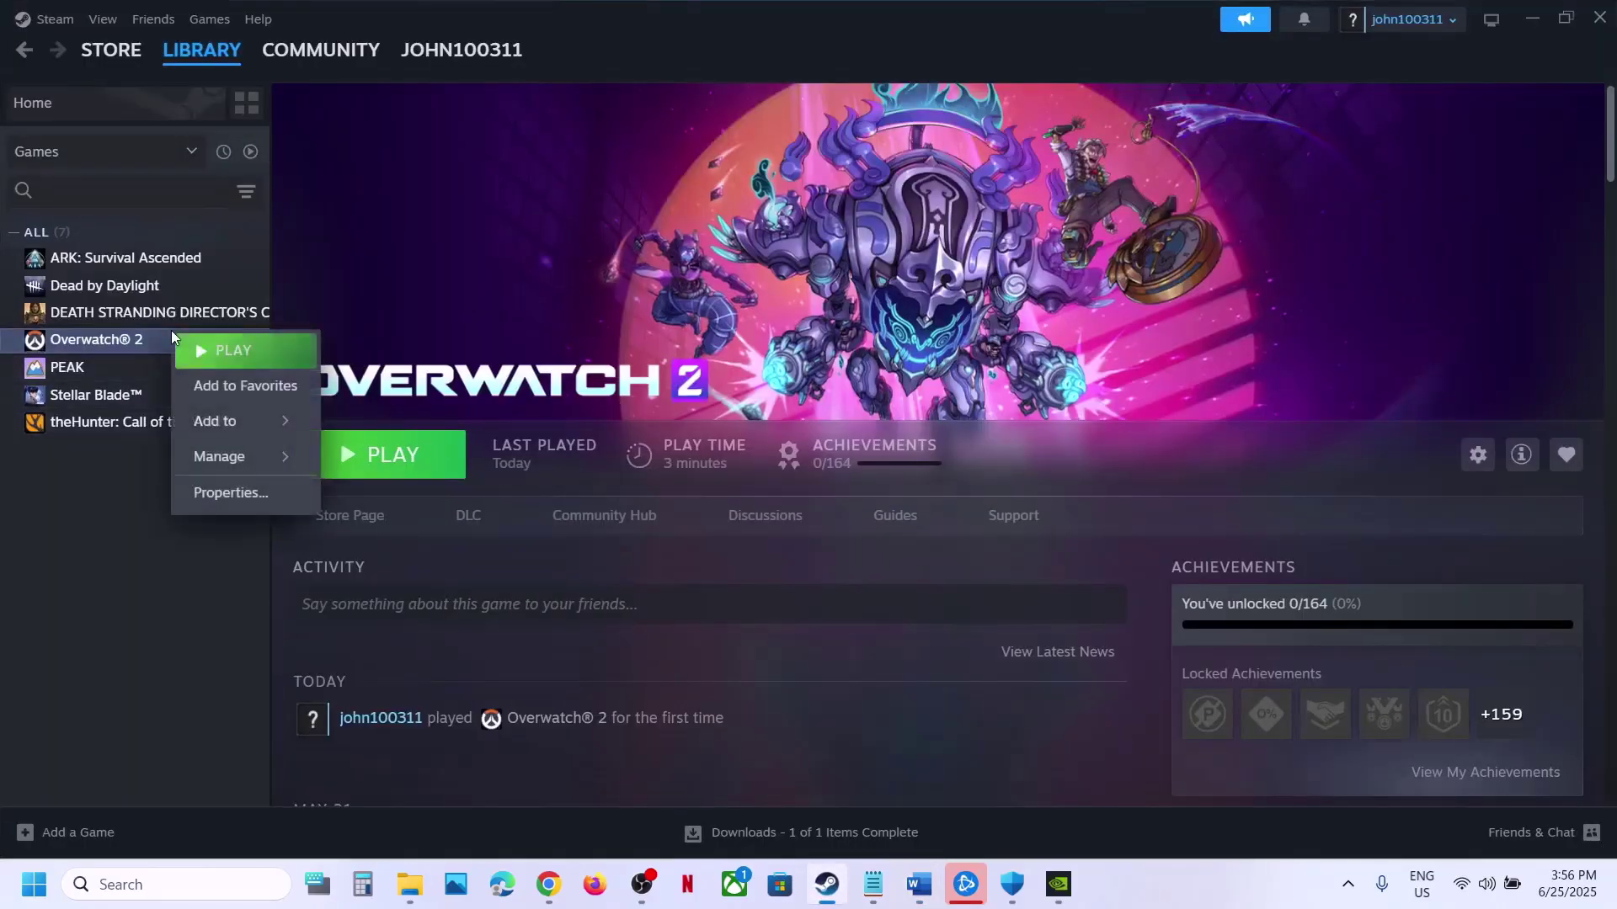
left_click(256, 489)
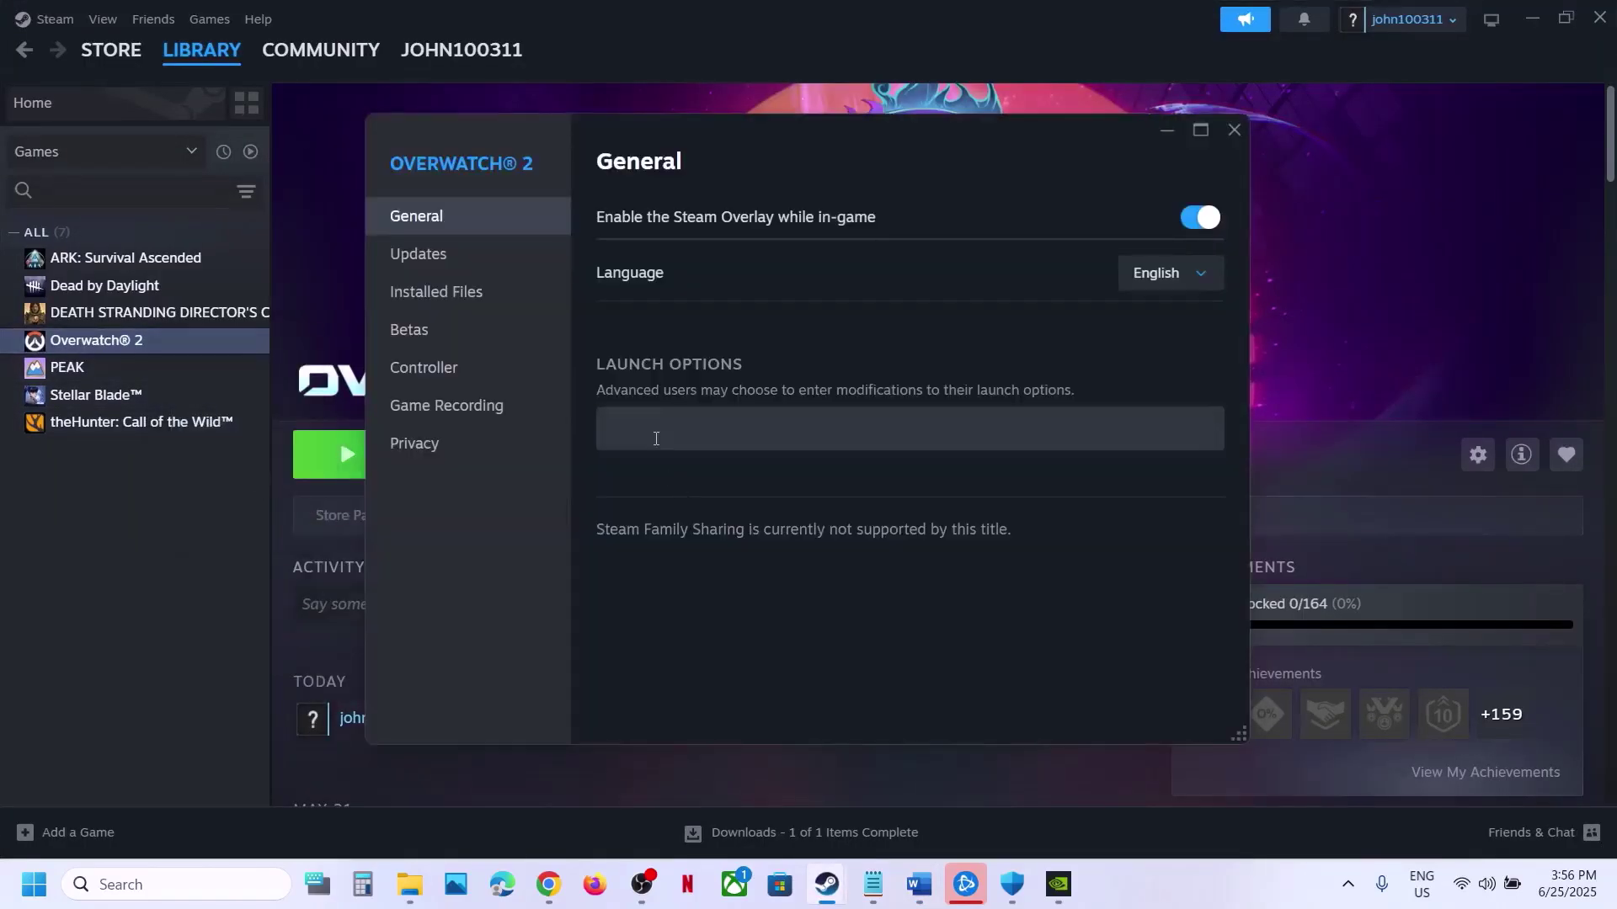
left_click(656, 438)
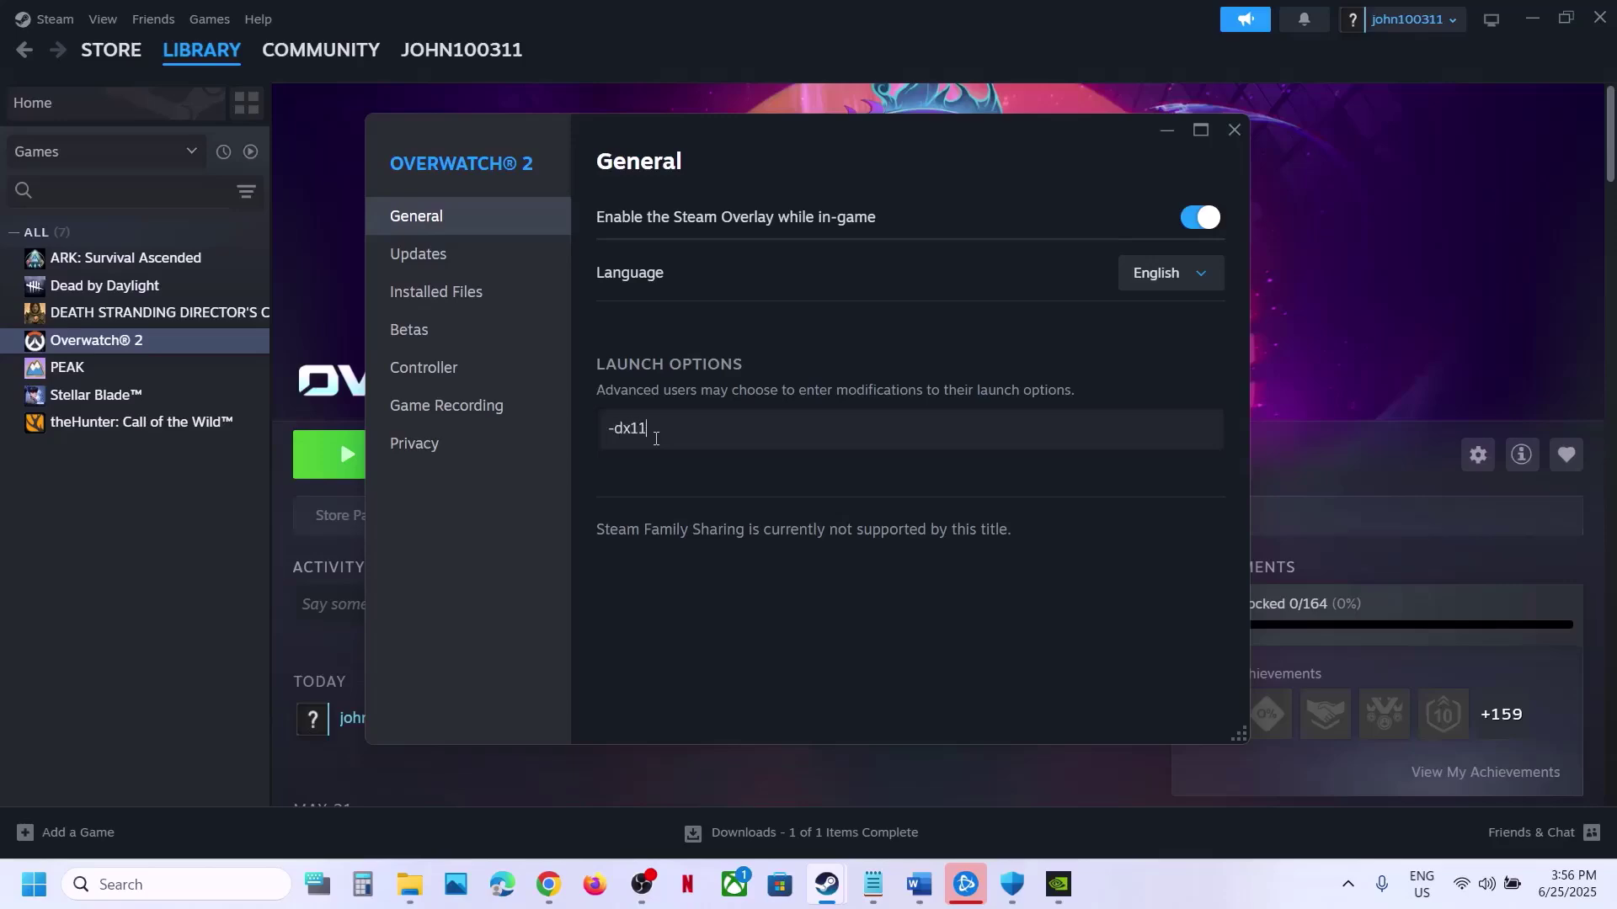
left_click(709, 489)
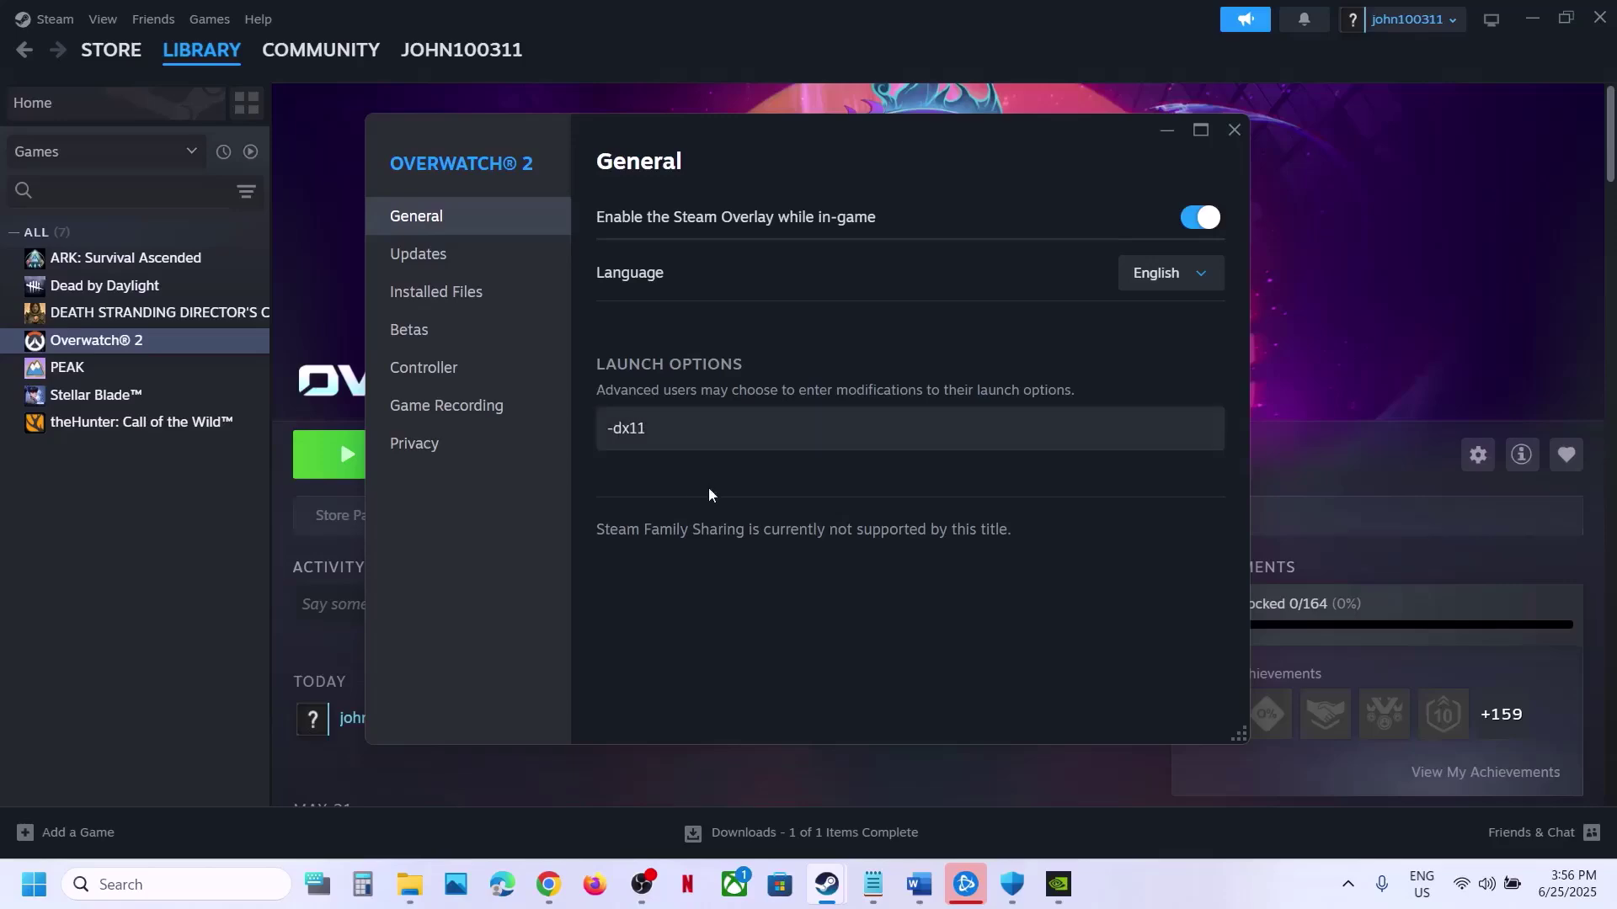
left_click(1238, 132)
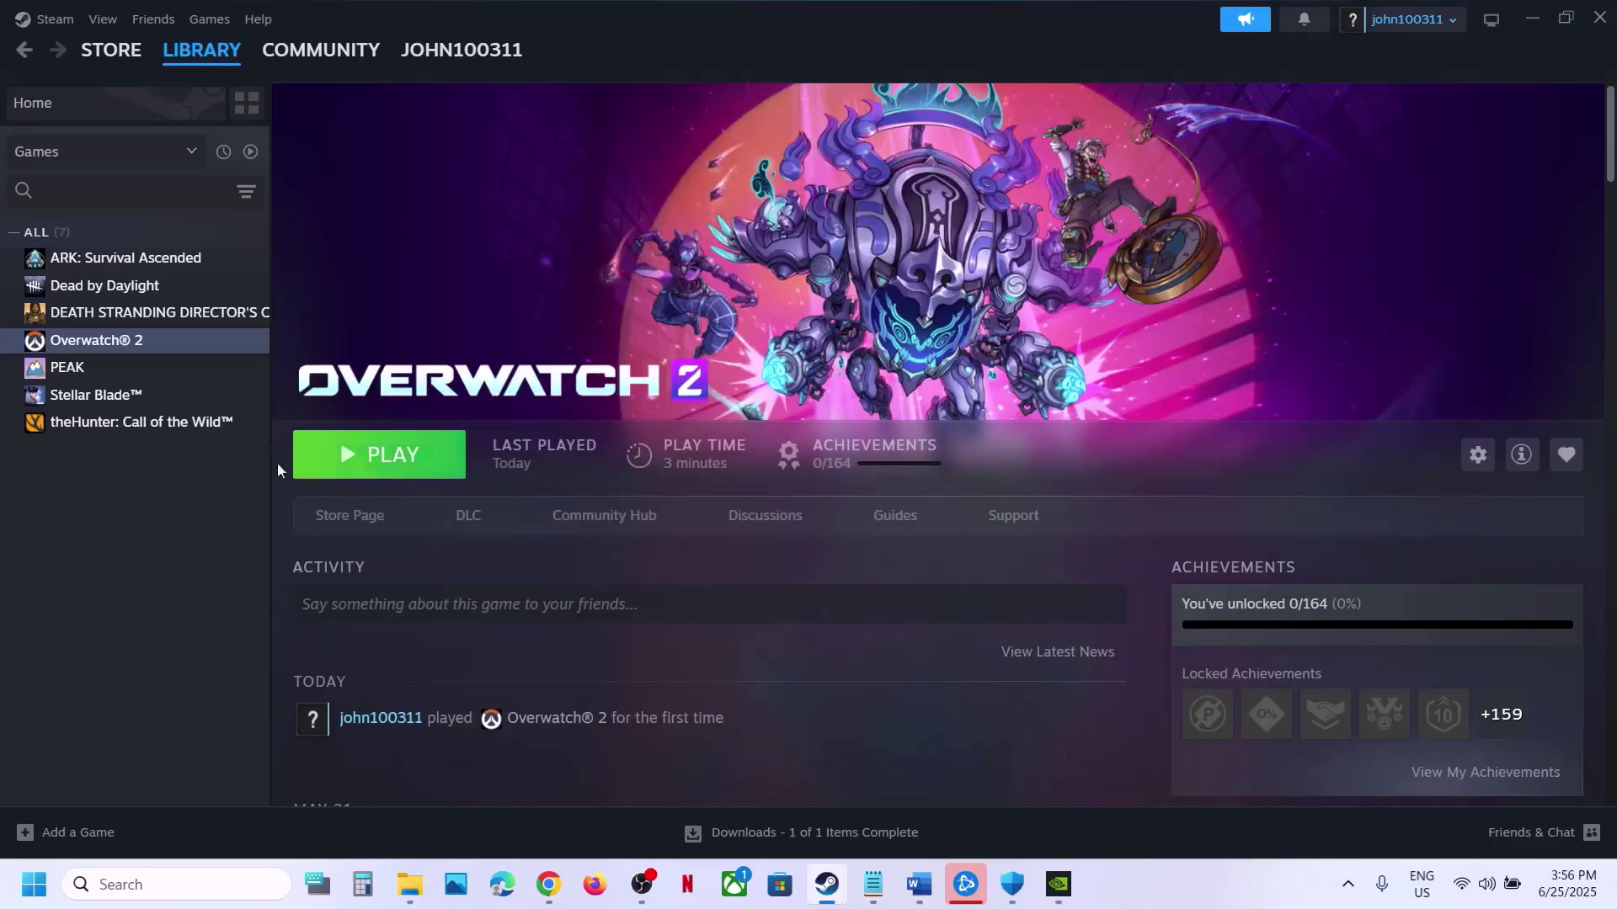
Step: Reopen Overwatch 2's properties in Steam and replace the launch option with -dx12
right_click(179, 342)
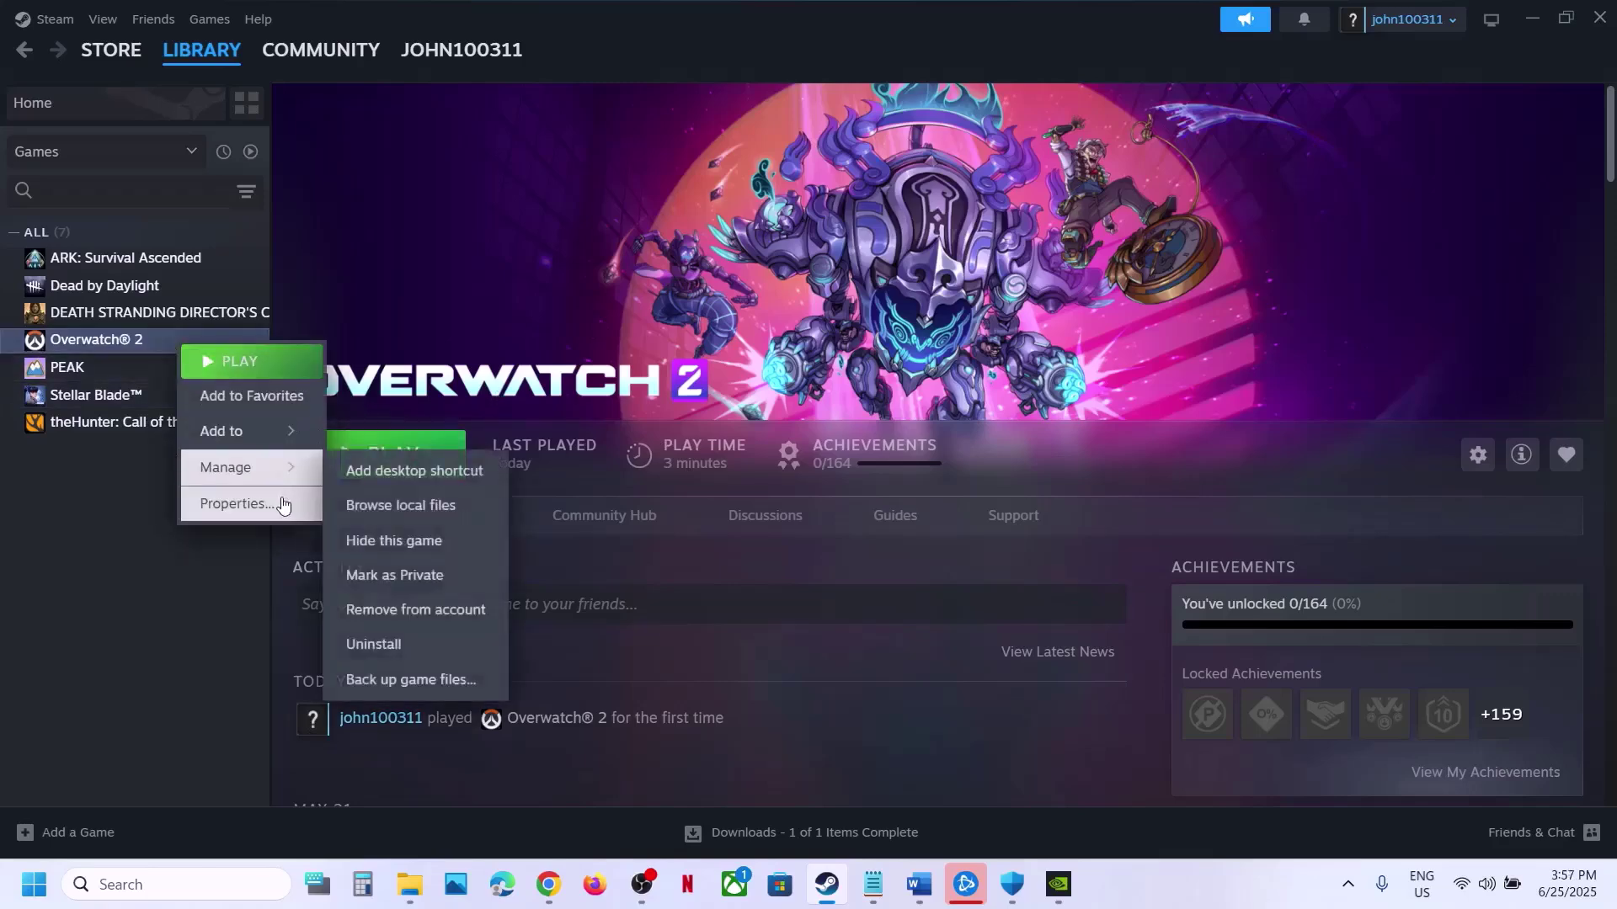
left_click(285, 502)
left_click_drag(678, 433, 518, 455)
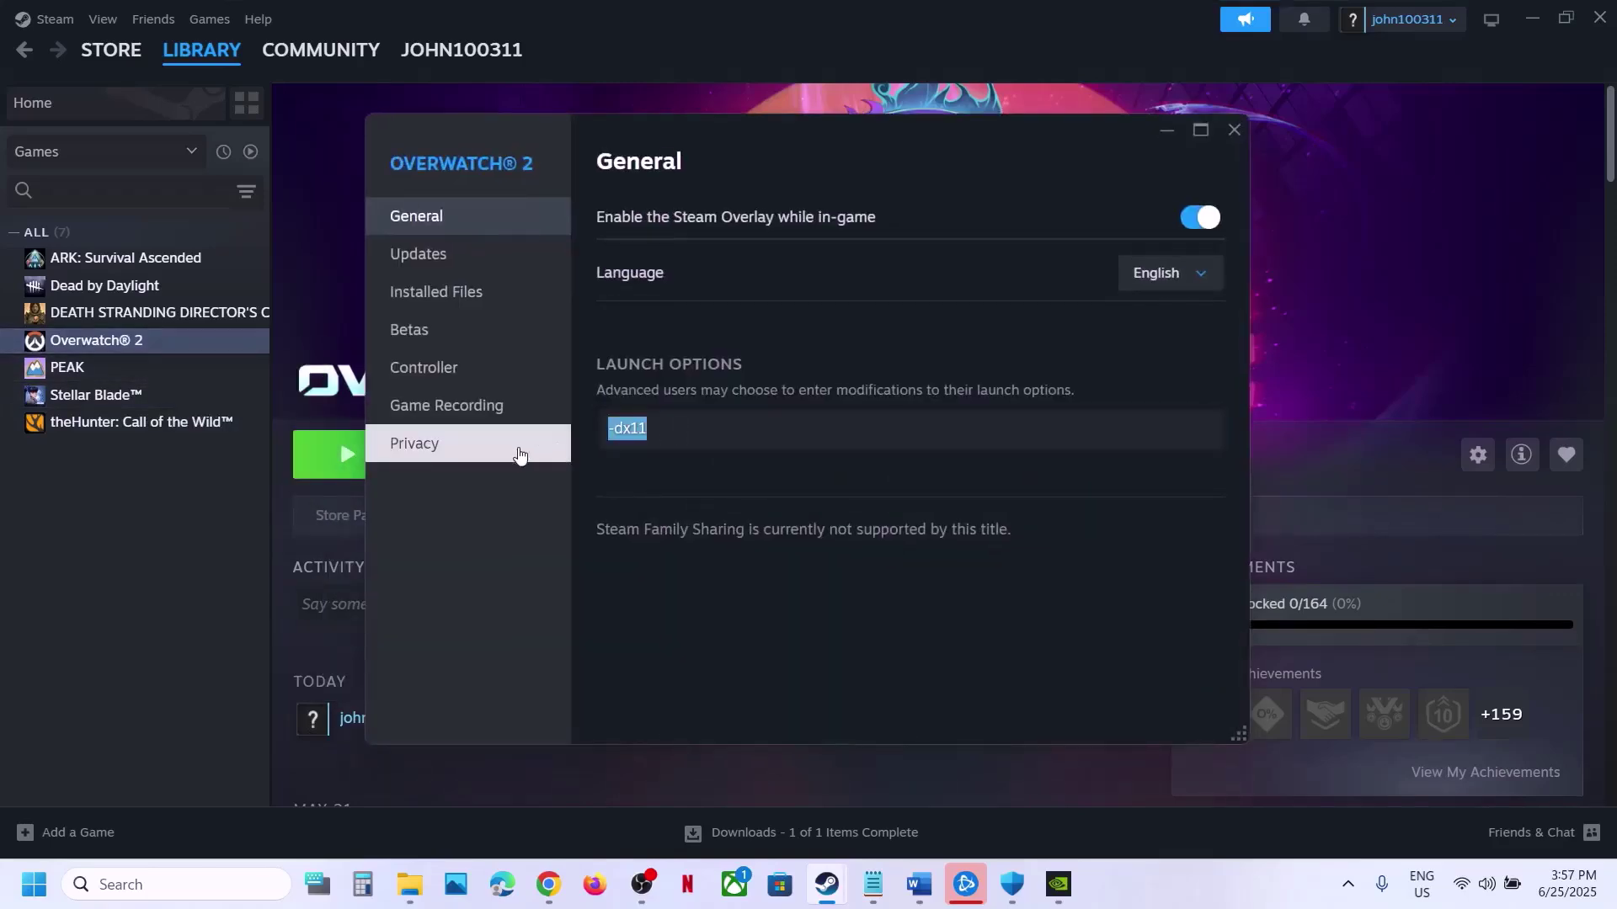
type("-d")
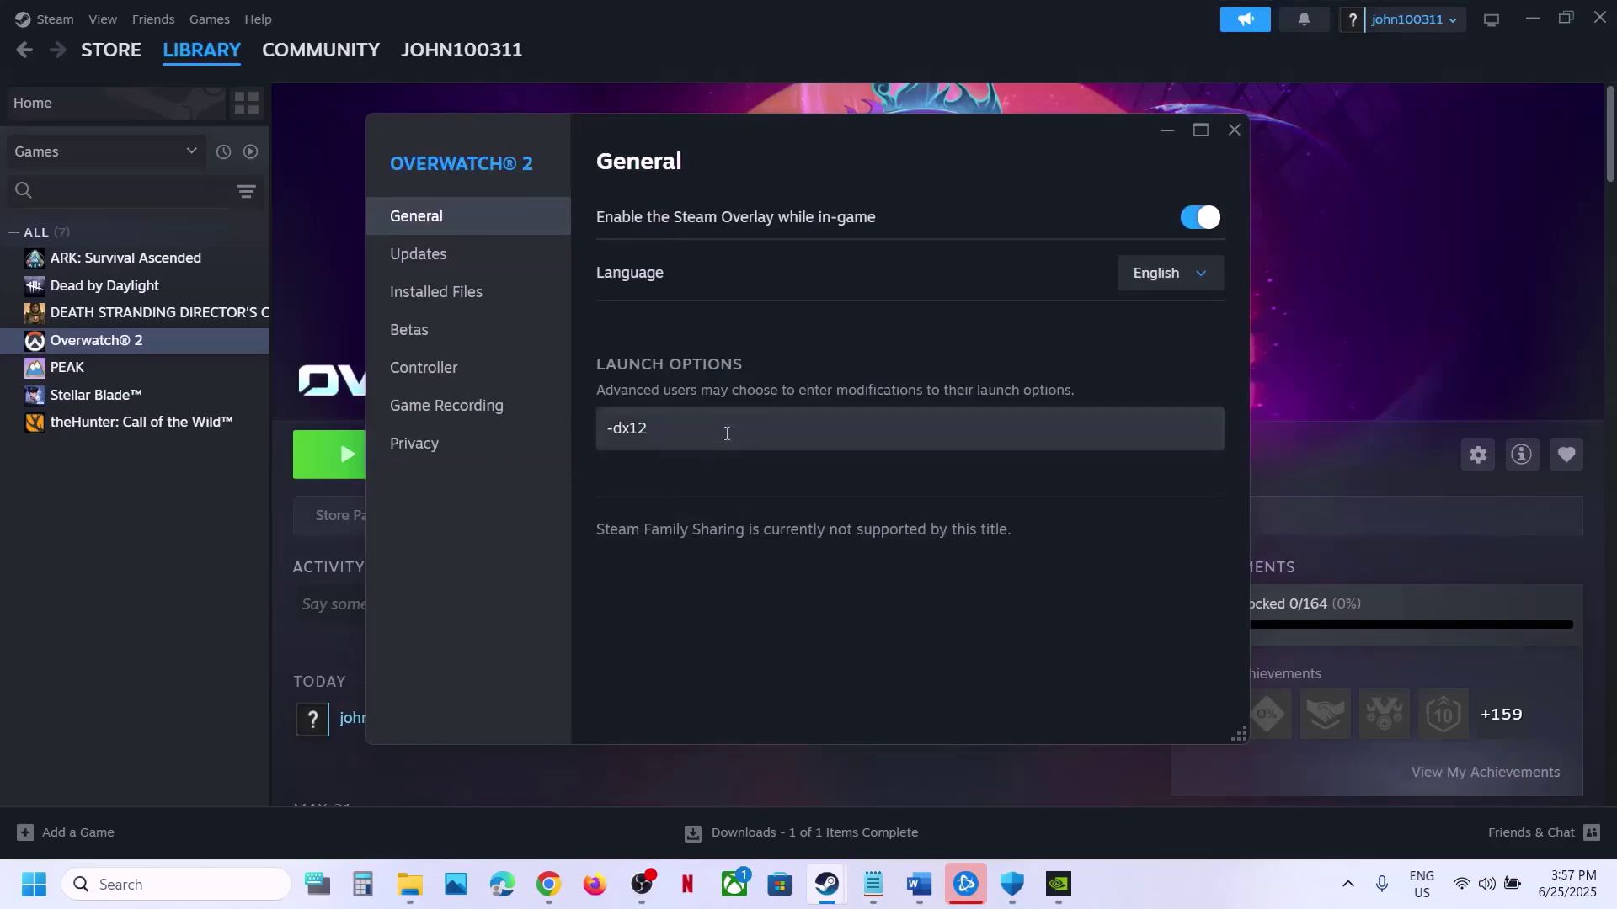
Step: Clear Overwatch 2's launch options in Steam and close its properties
left_click_drag(727, 433, 524, 440)
key("BackSpace")
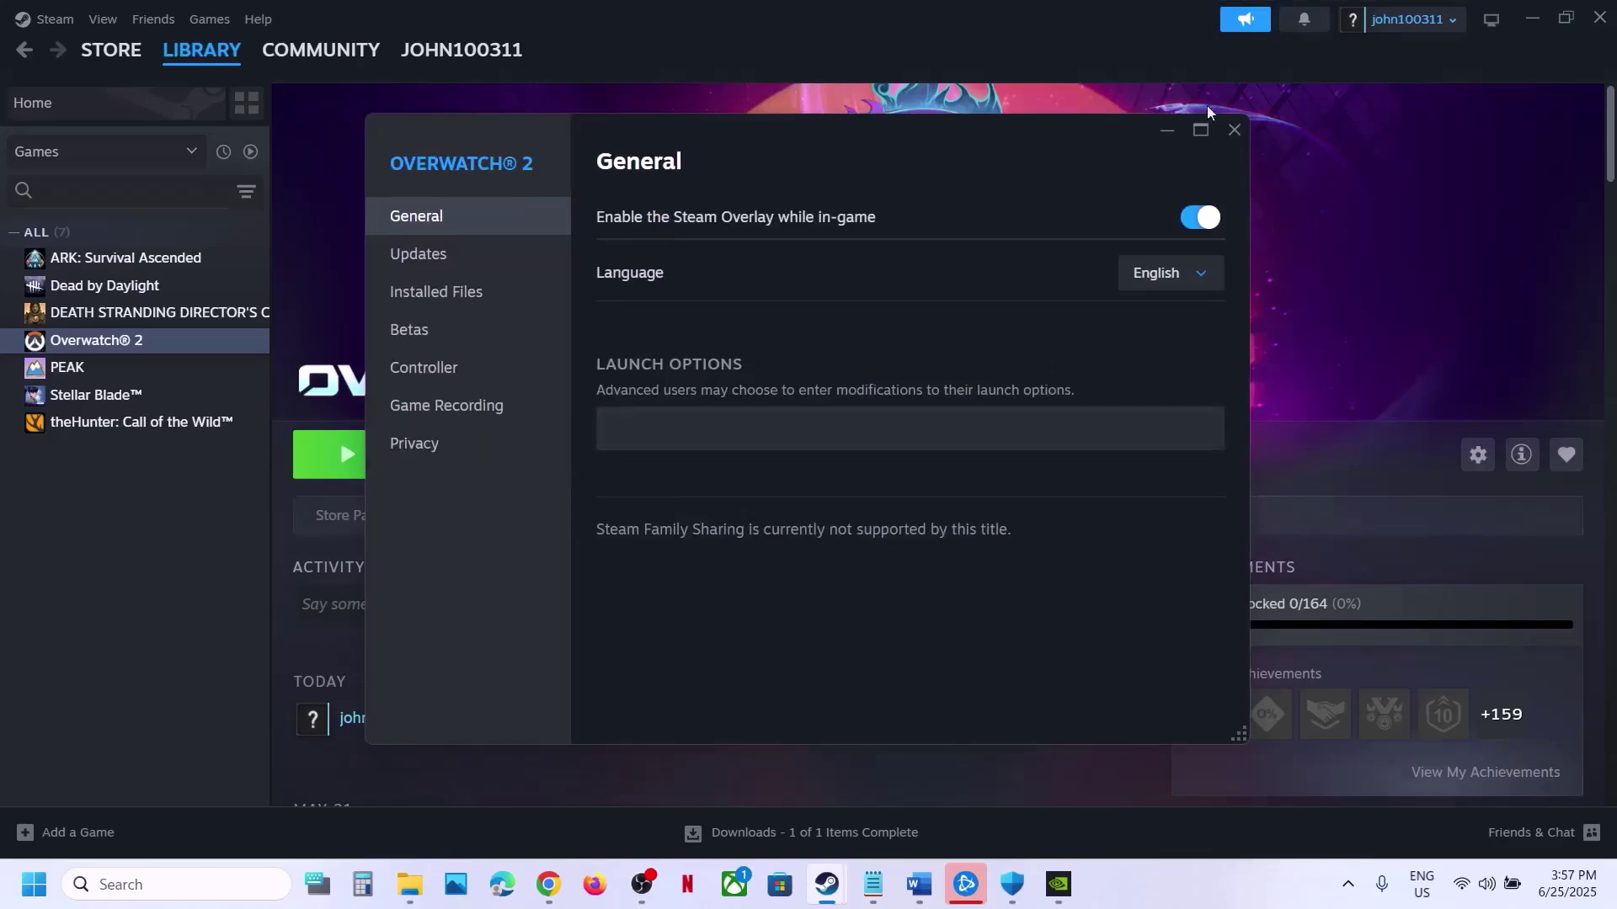
left_click(1230, 123)
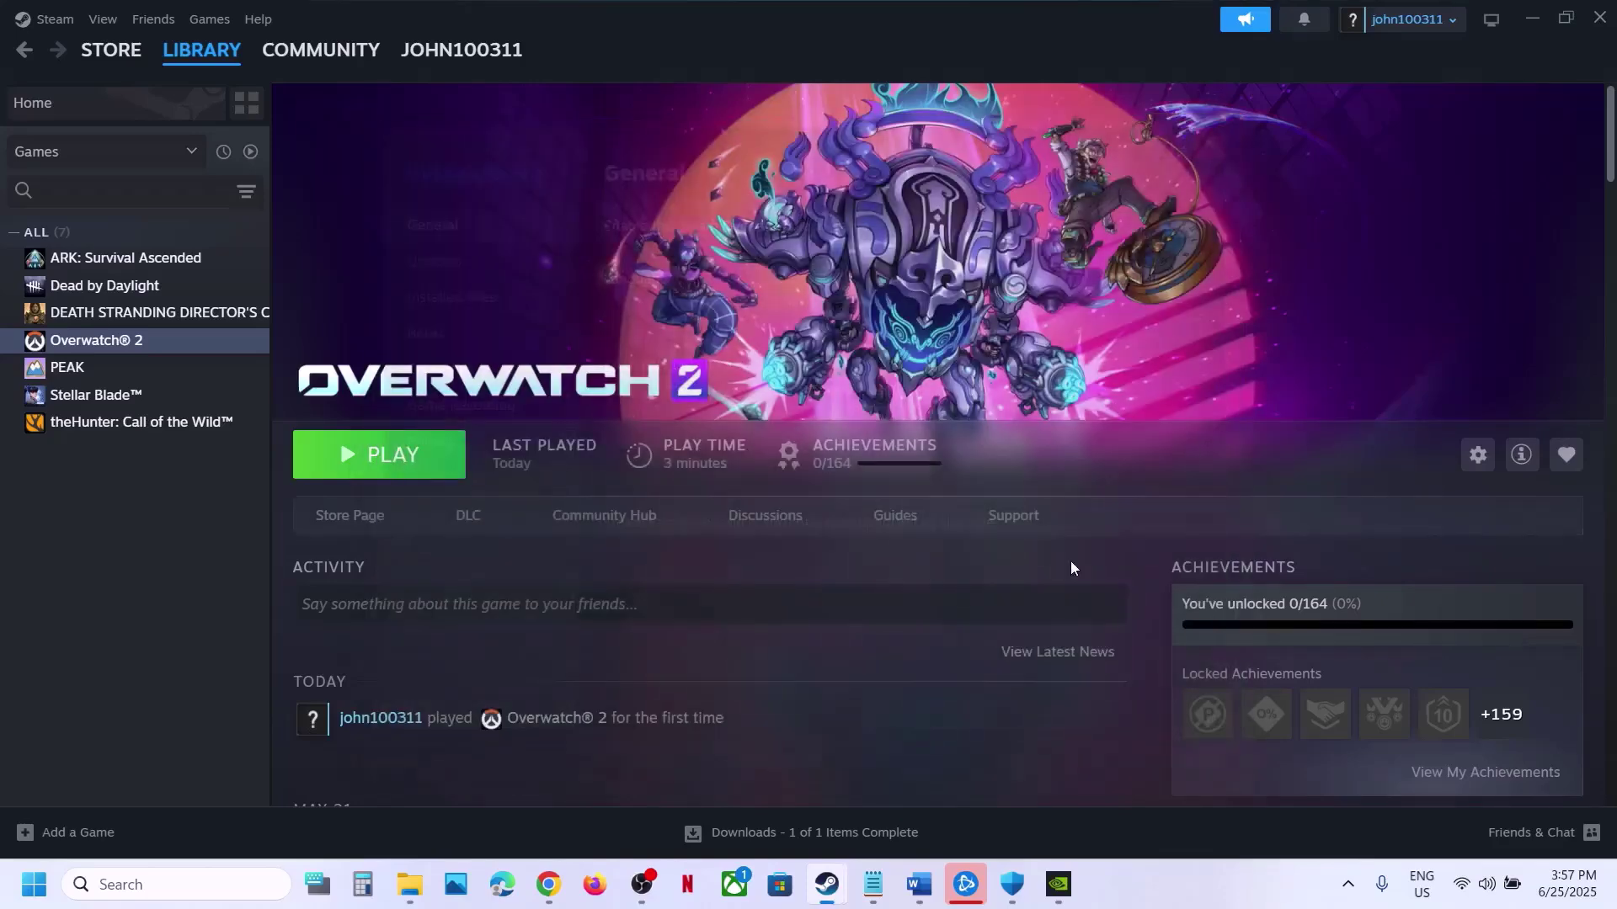
Step: Switch to Battle.net, enable additional command line arguments in Overwatch 2's game settings, enter -dx11 and save
left_click(966, 884)
left_click(307, 744)
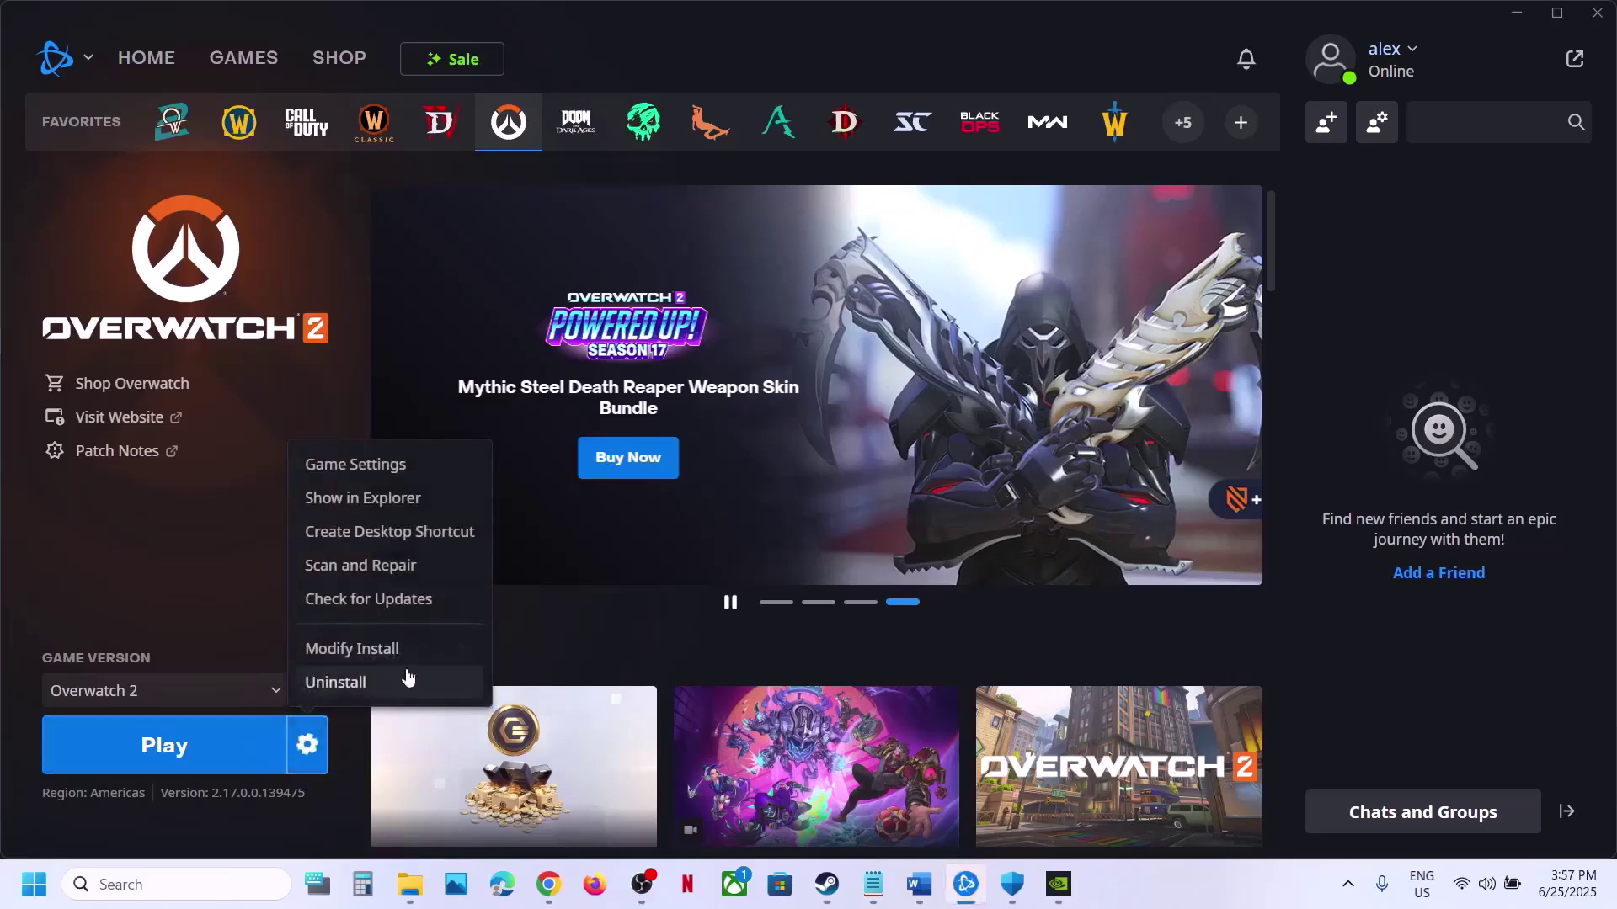
left_click(373, 470)
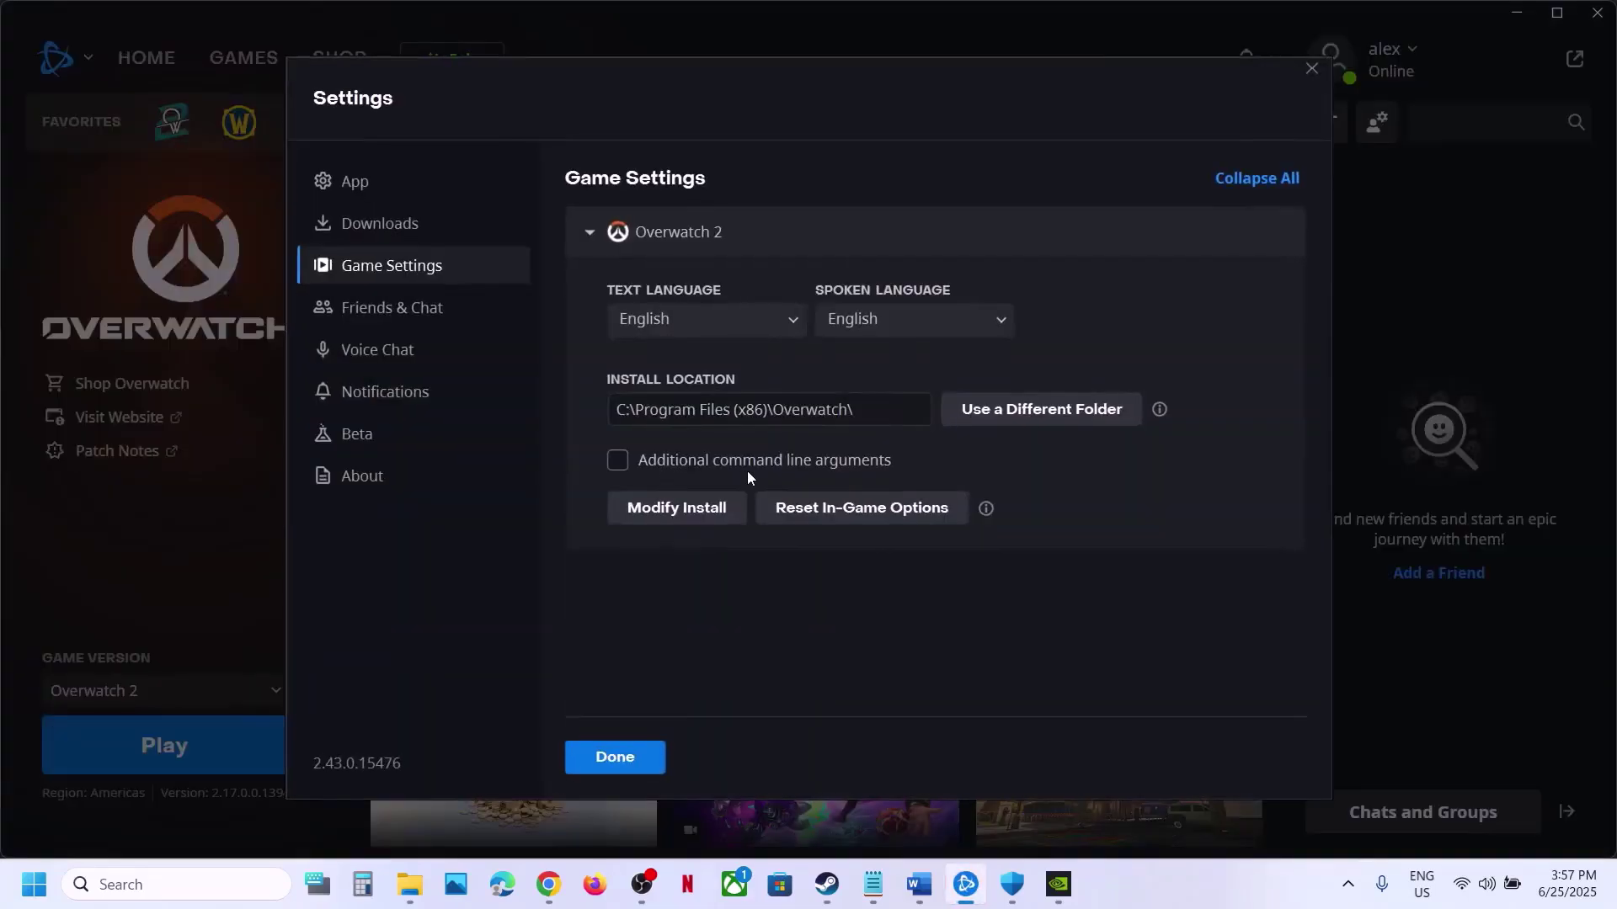
left_click(618, 461)
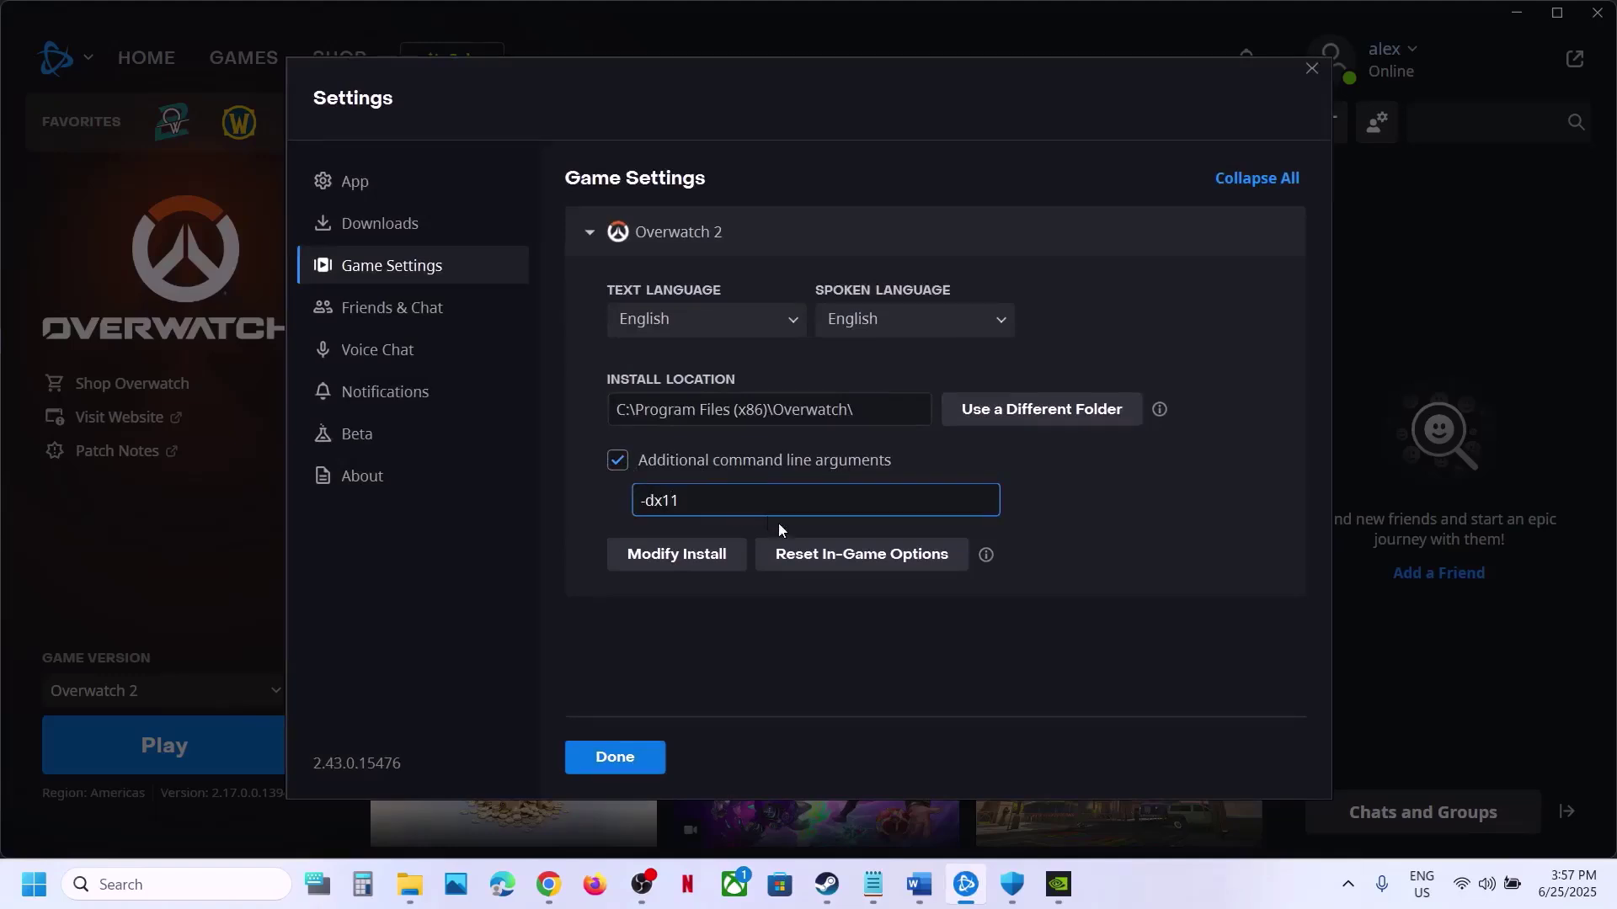
left_click(638, 756)
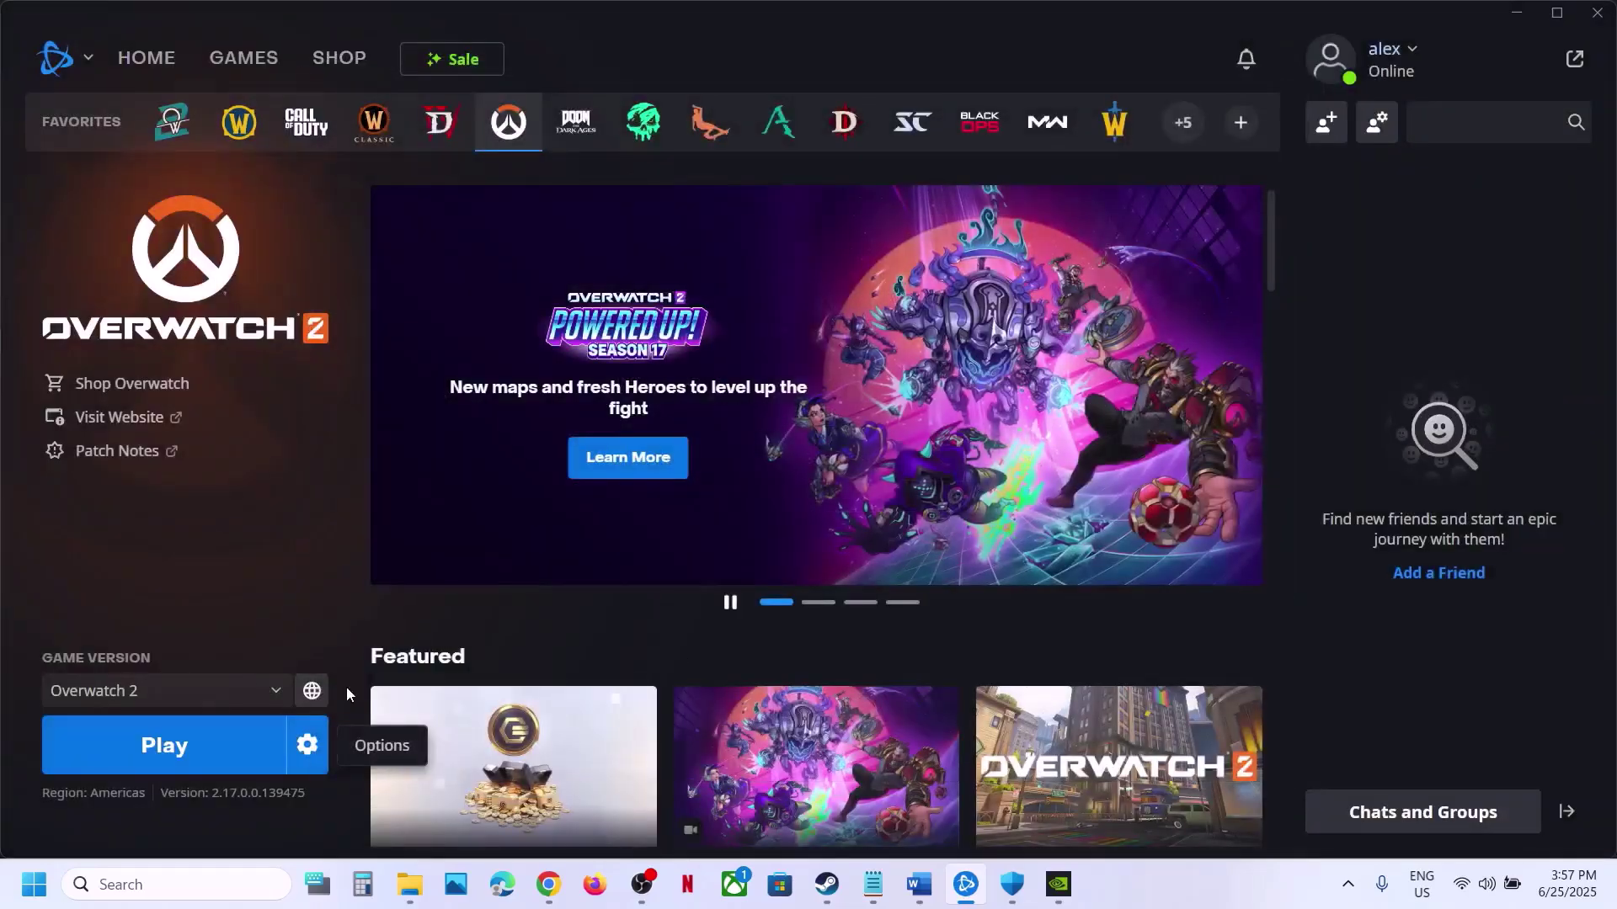
Step: Reopen Overwatch 2's game settings in Battle.net and change the additional command line argument to -dx12
left_click(325, 745)
left_click(382, 466)
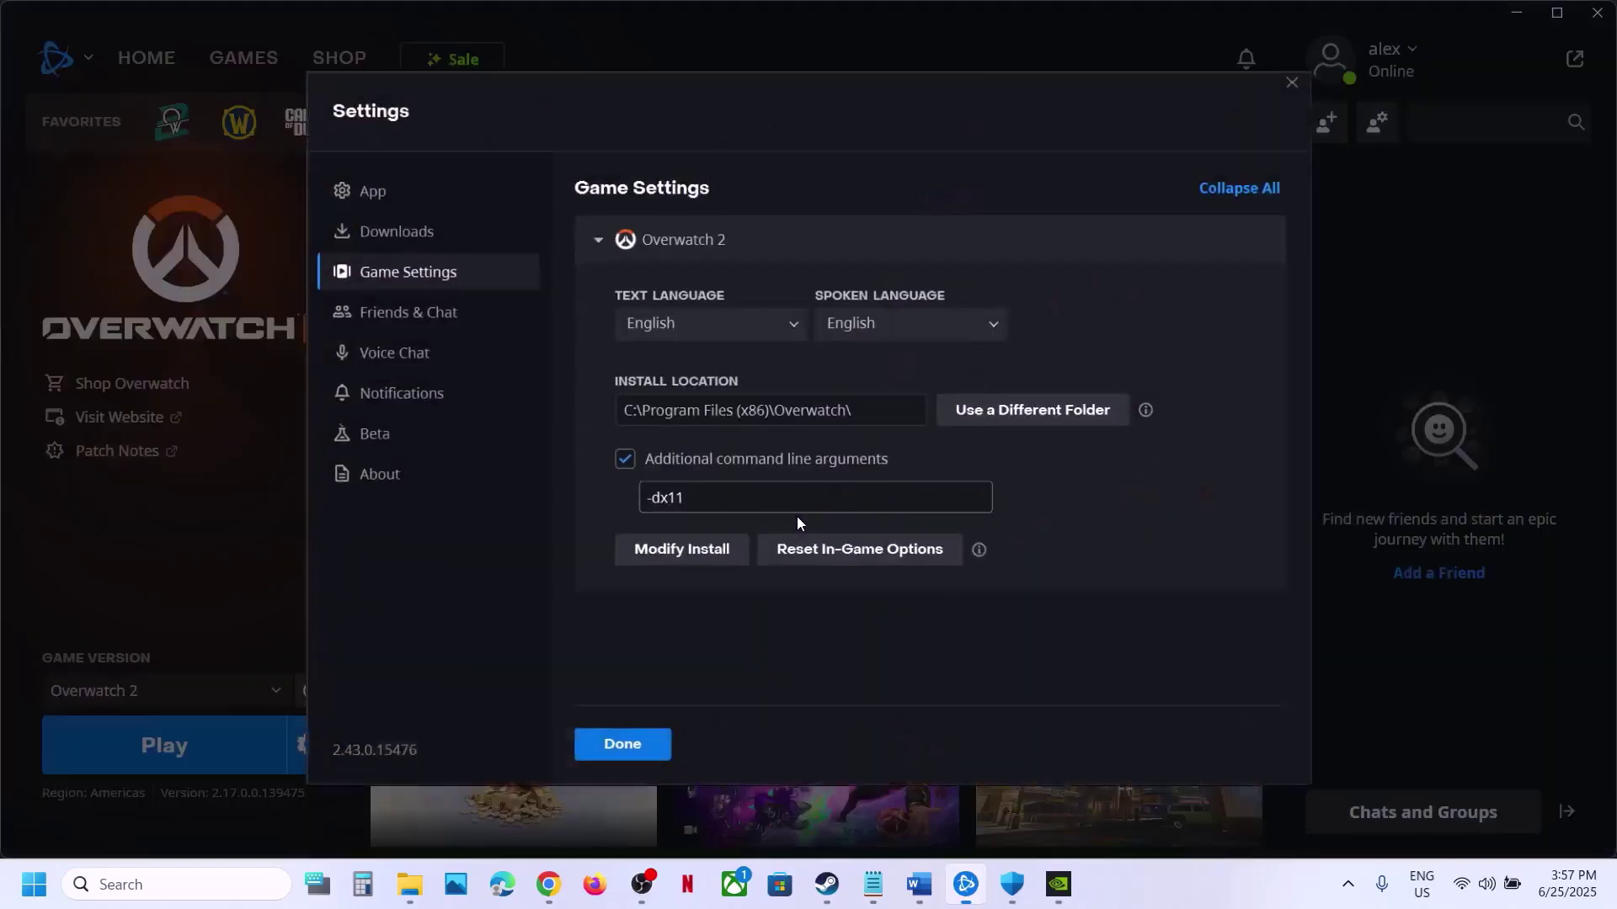
left_click(721, 503)
double_click(721, 504)
left_click(720, 503)
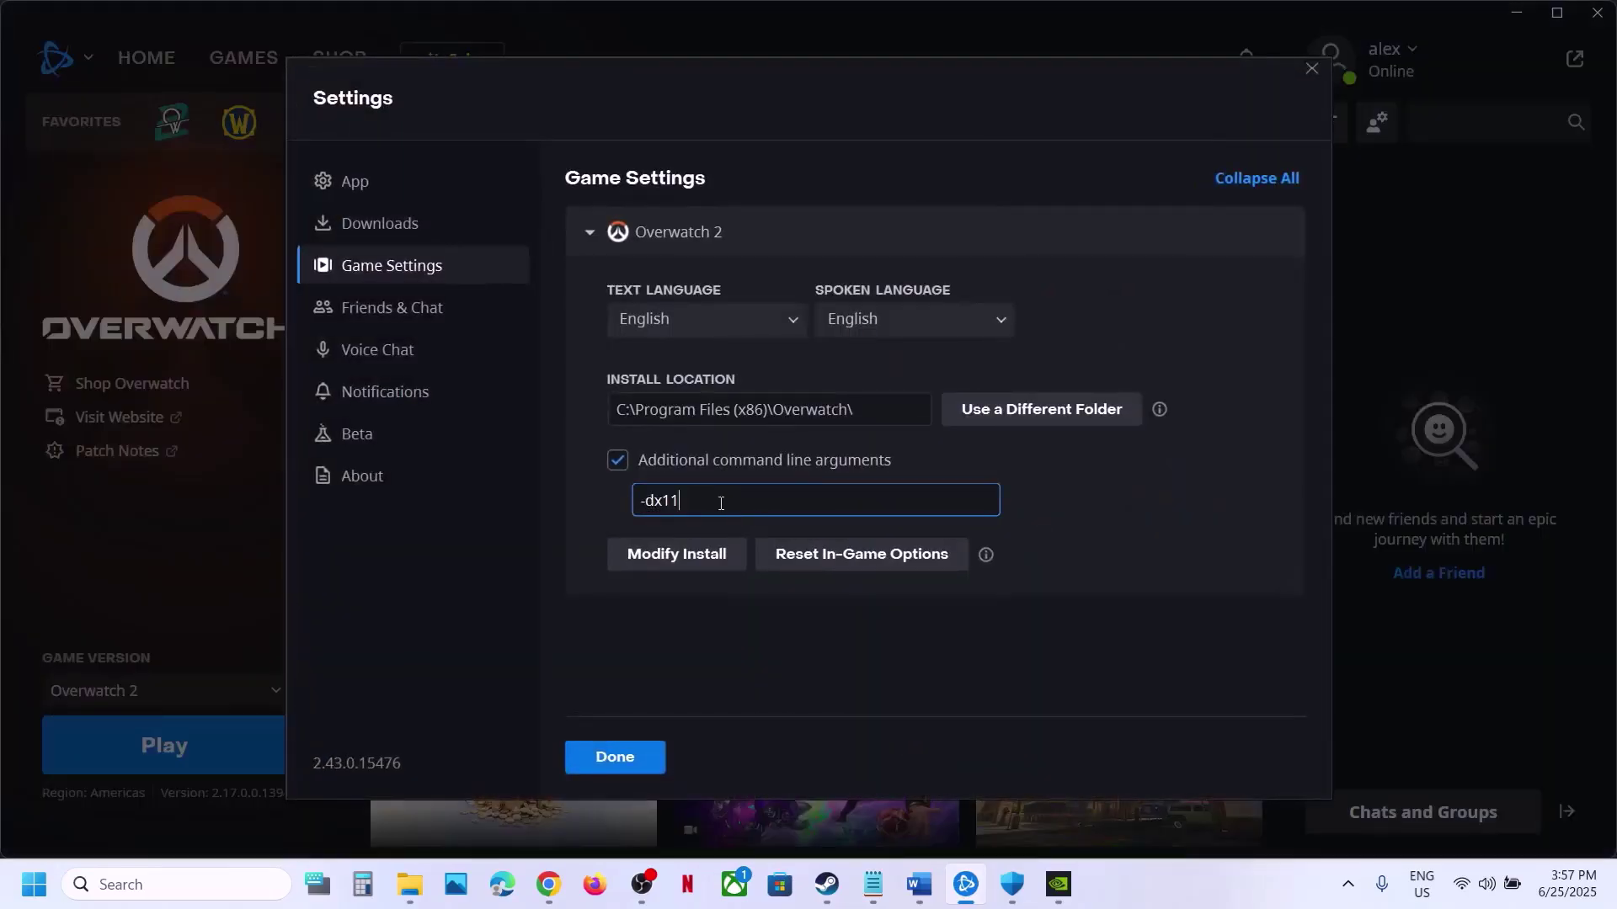
left_click(798, 628)
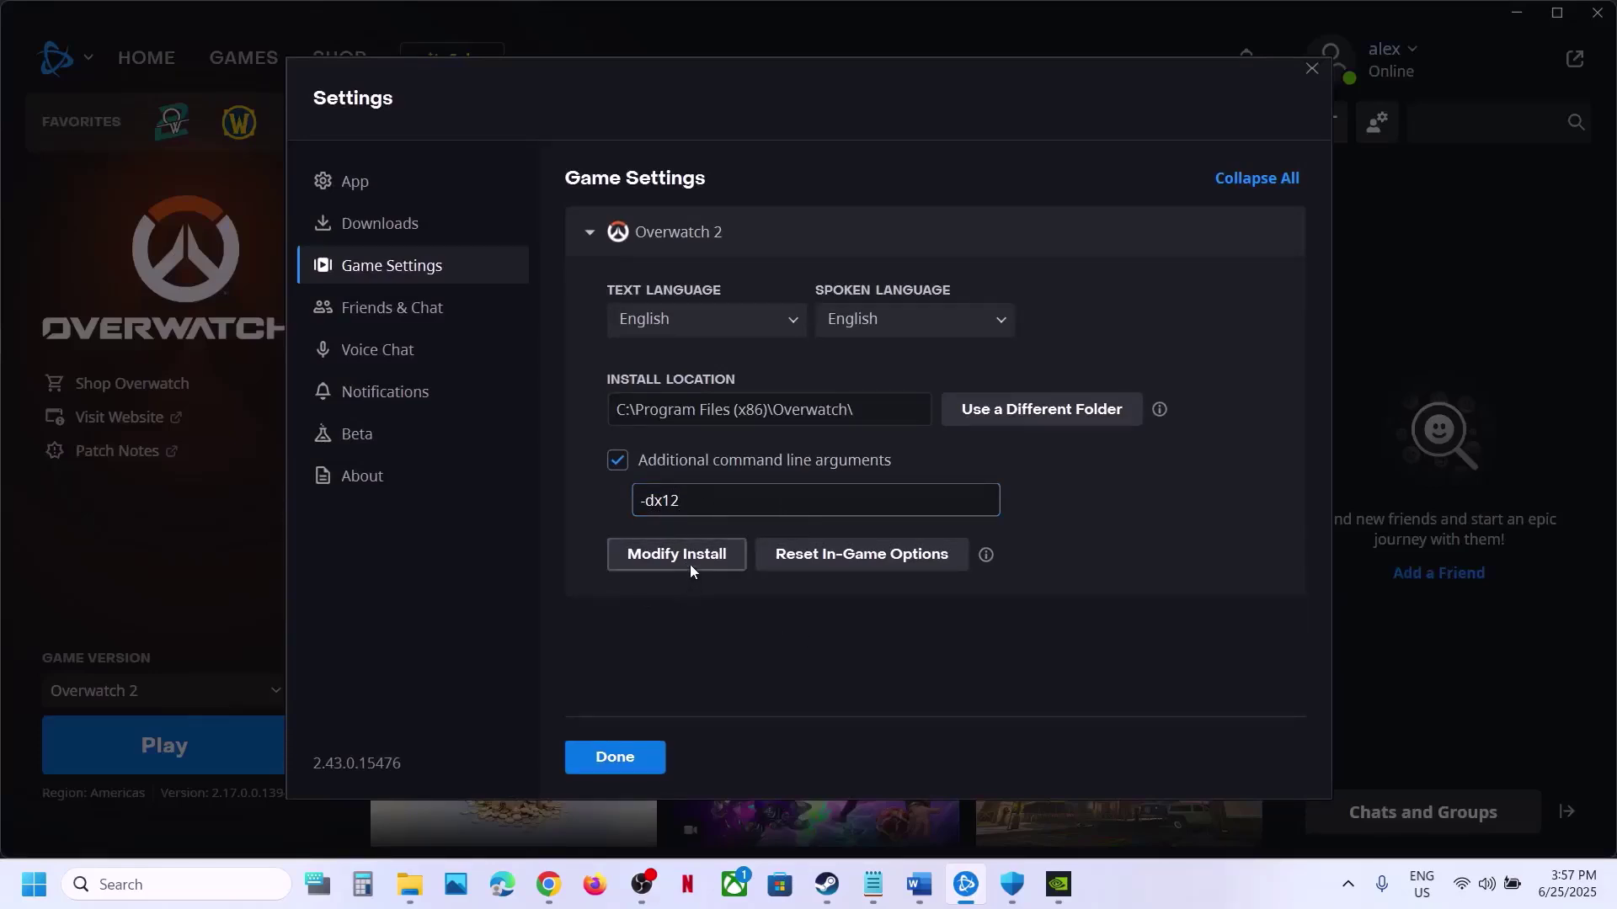
Step: Delete the command line argument, disable additional command line arguments for Overwatch 2 and save the settings
left_click_drag(707, 502, 575, 503)
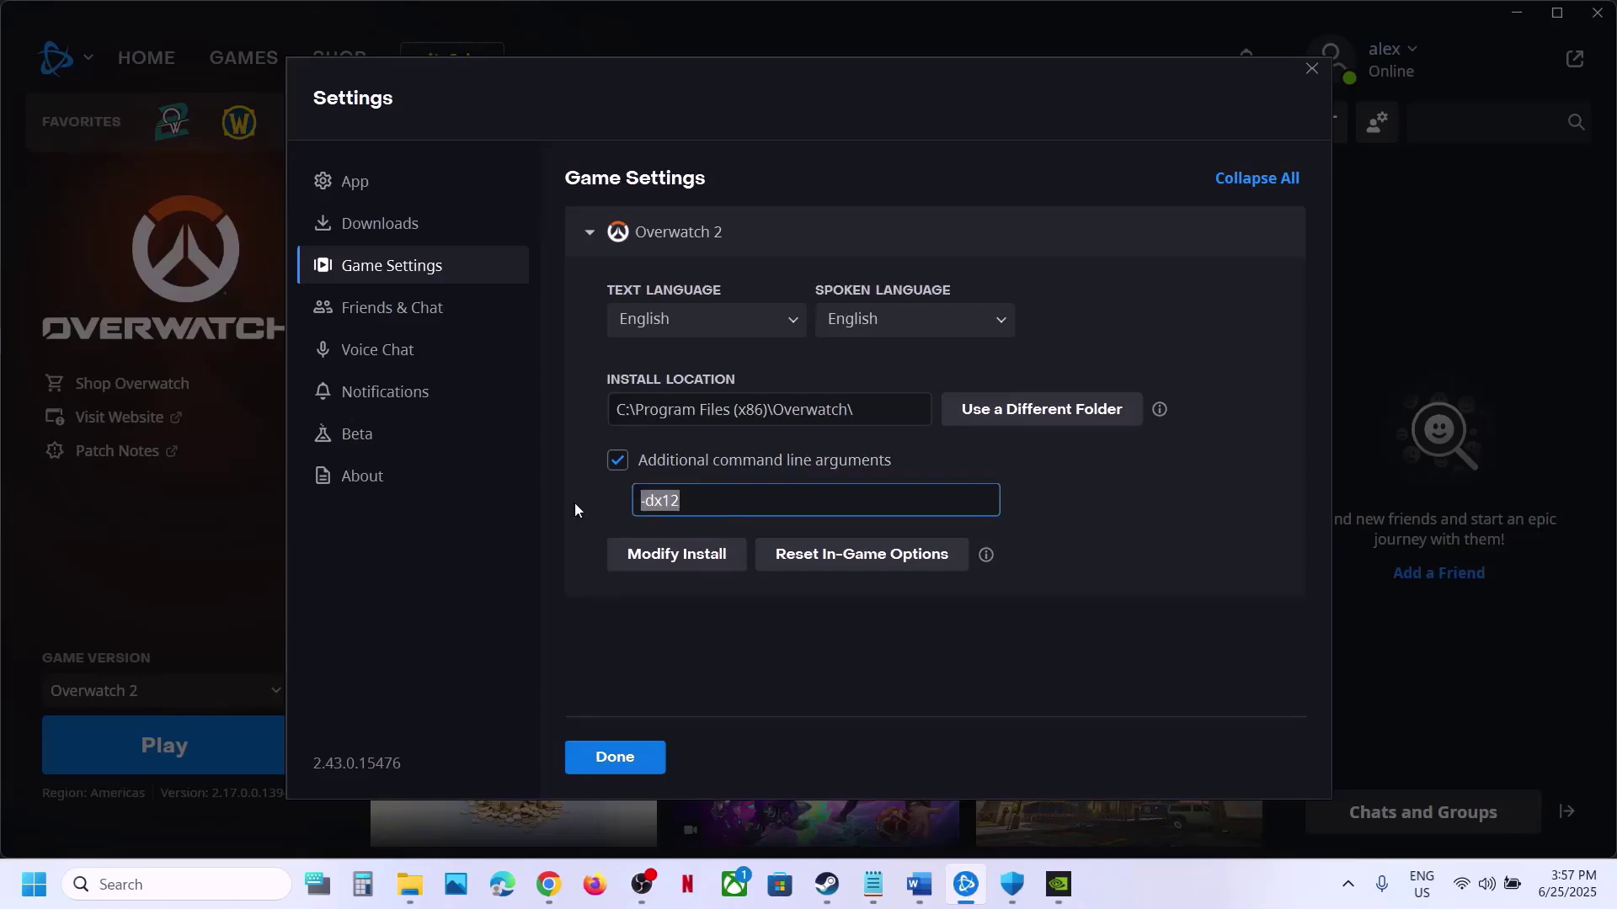
key("BackSpace")
left_click(619, 462)
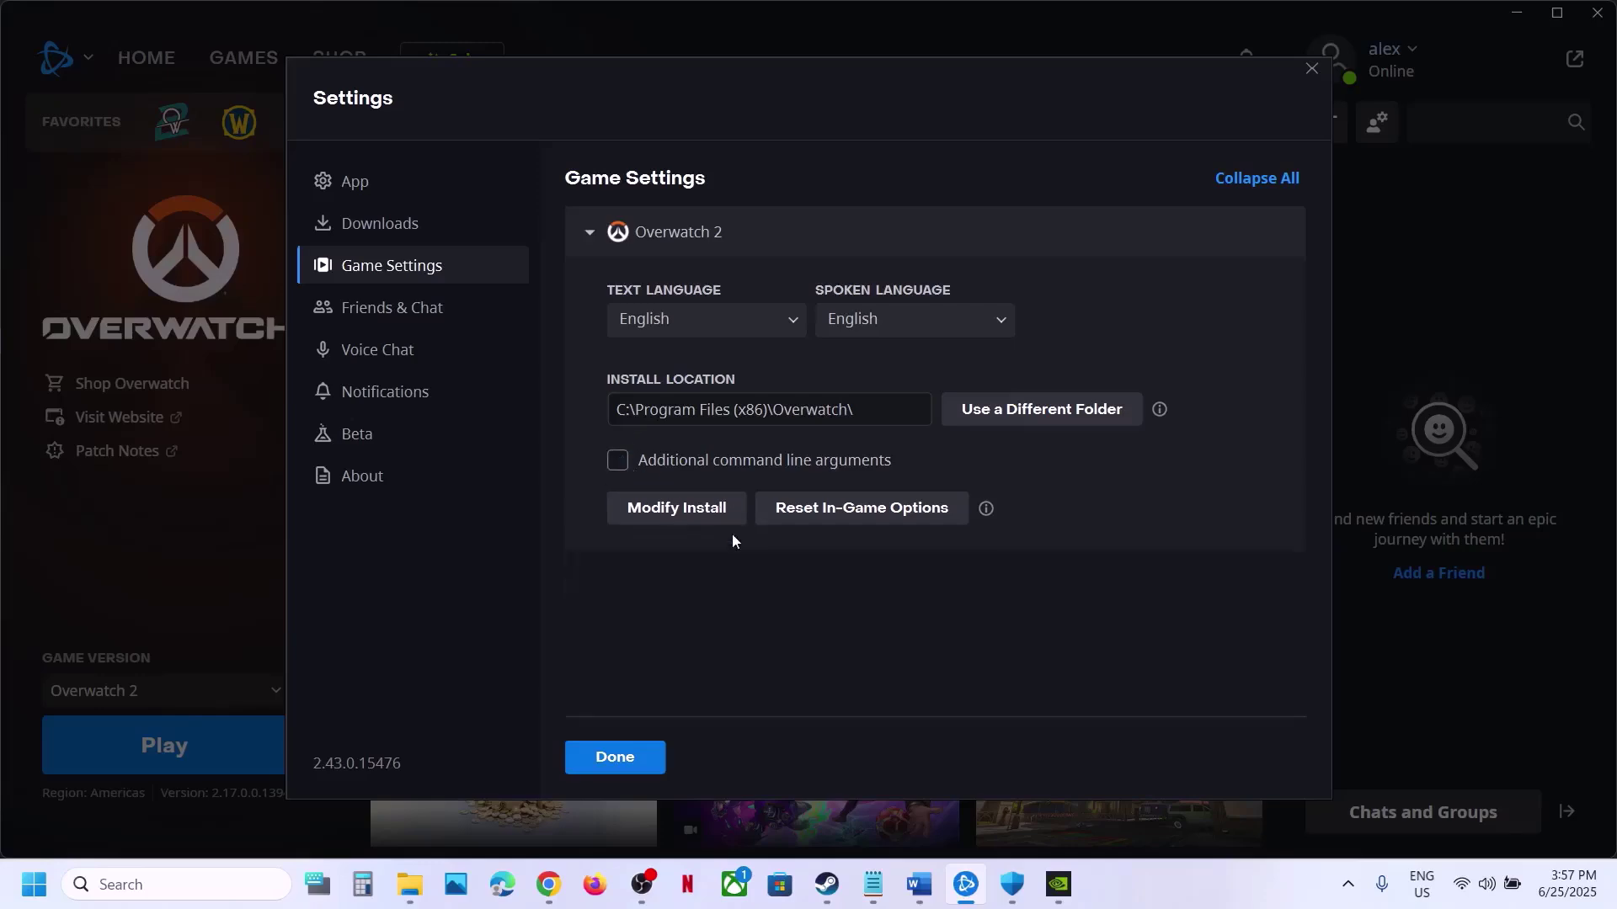
left_click(655, 756)
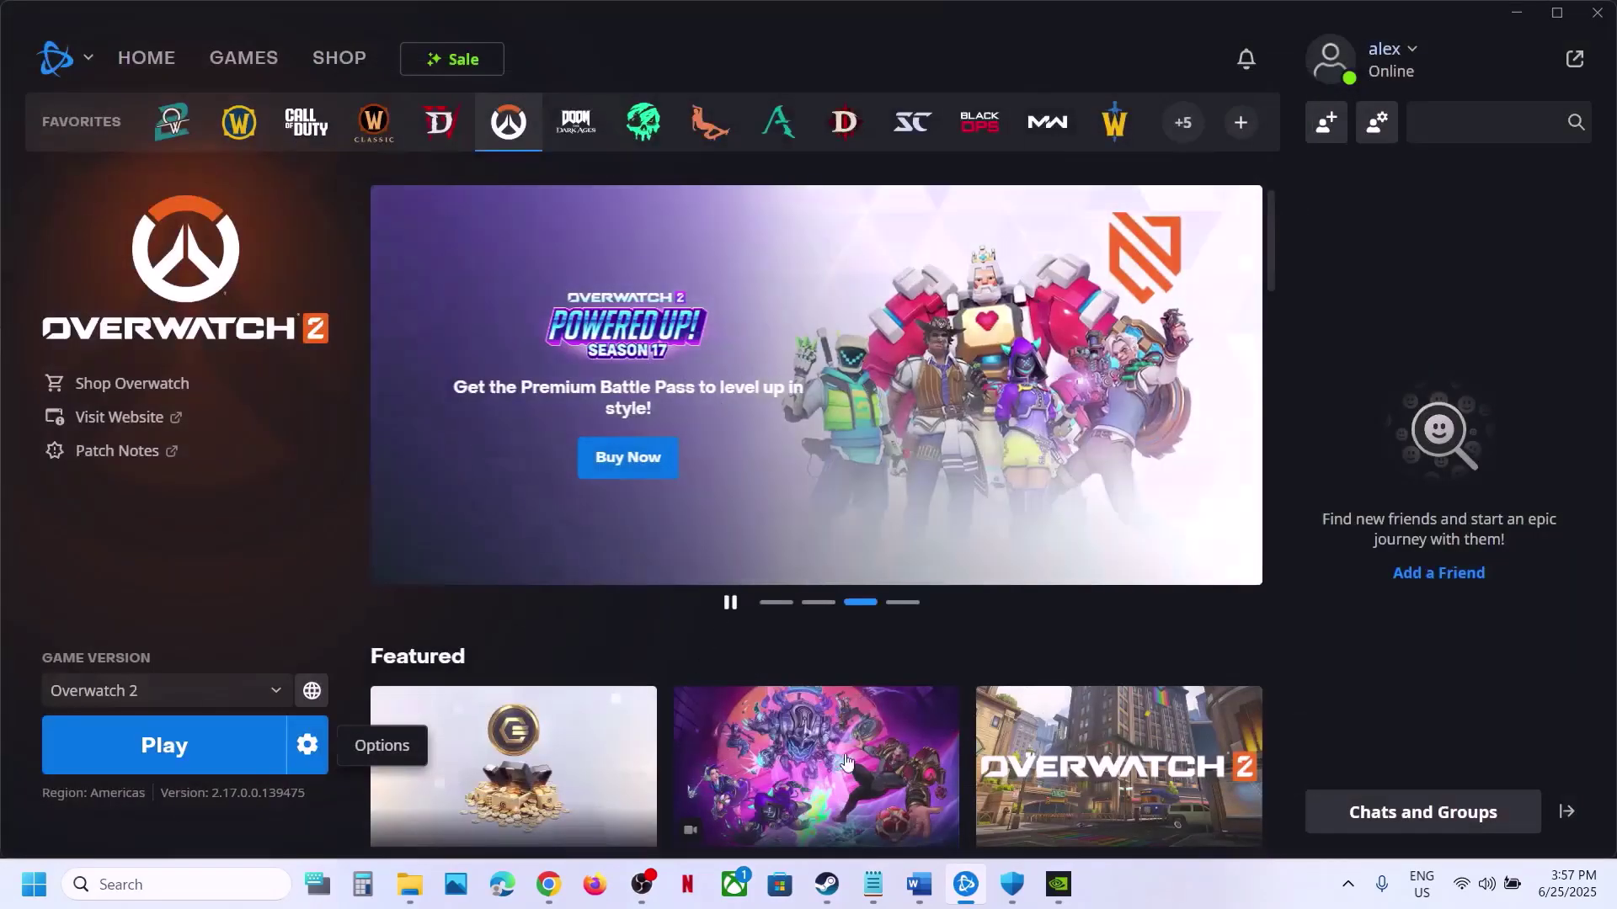
Step: Return to the Word notes and highlight Step 22's advice on installing the monitor's own drivers
left_click(920, 891)
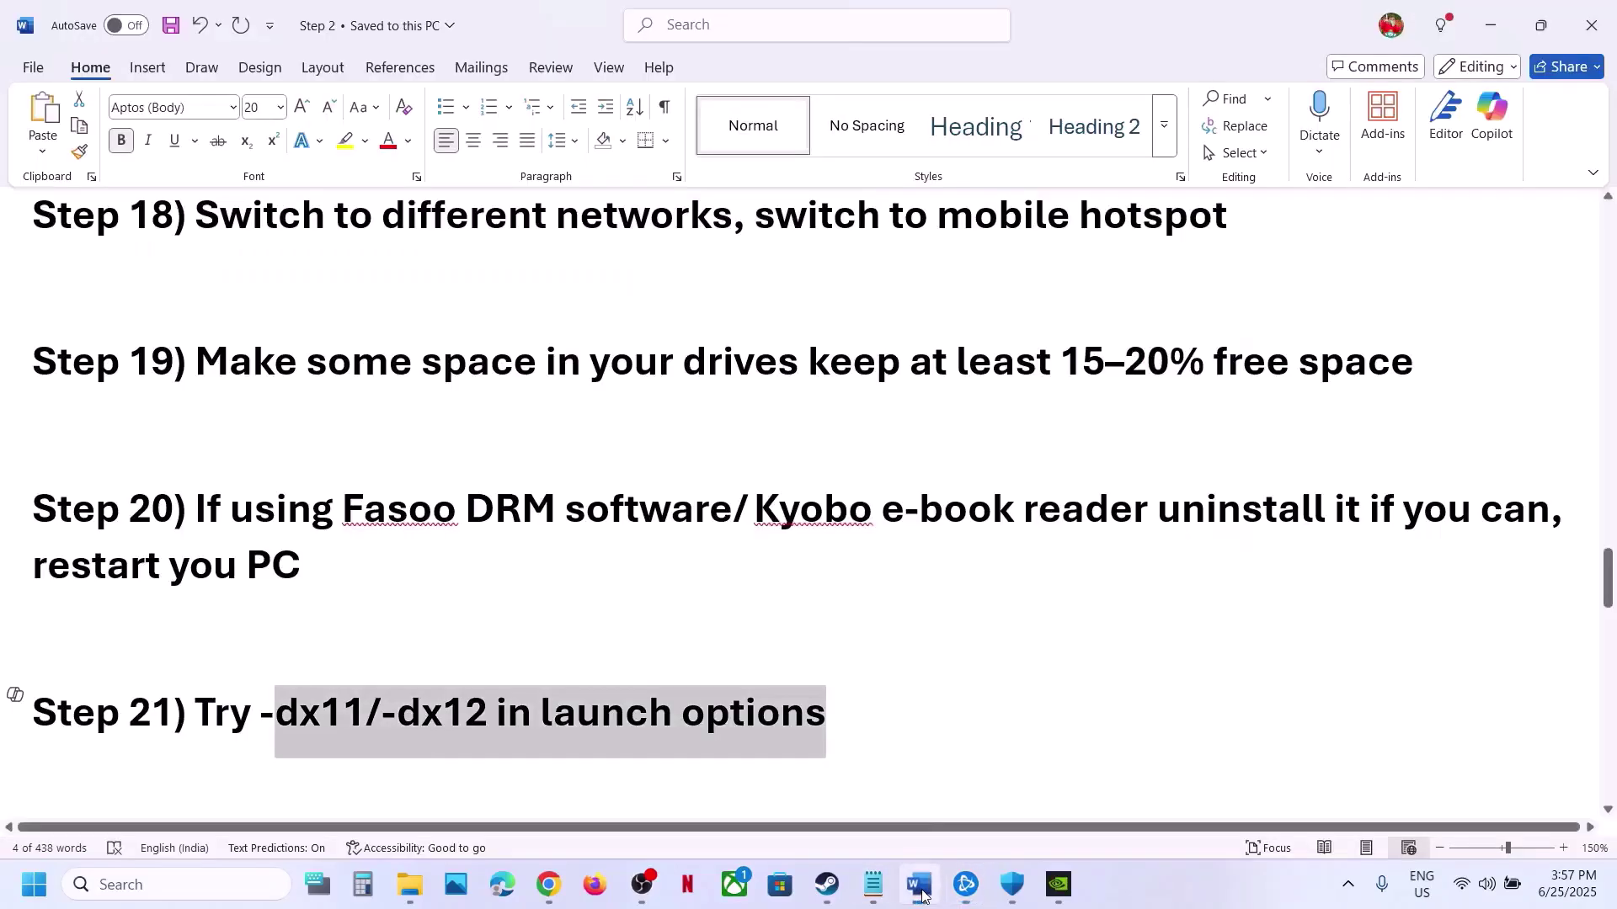
scroll(690, 649, "down", 3)
scroll(184, 712, "up", 1)
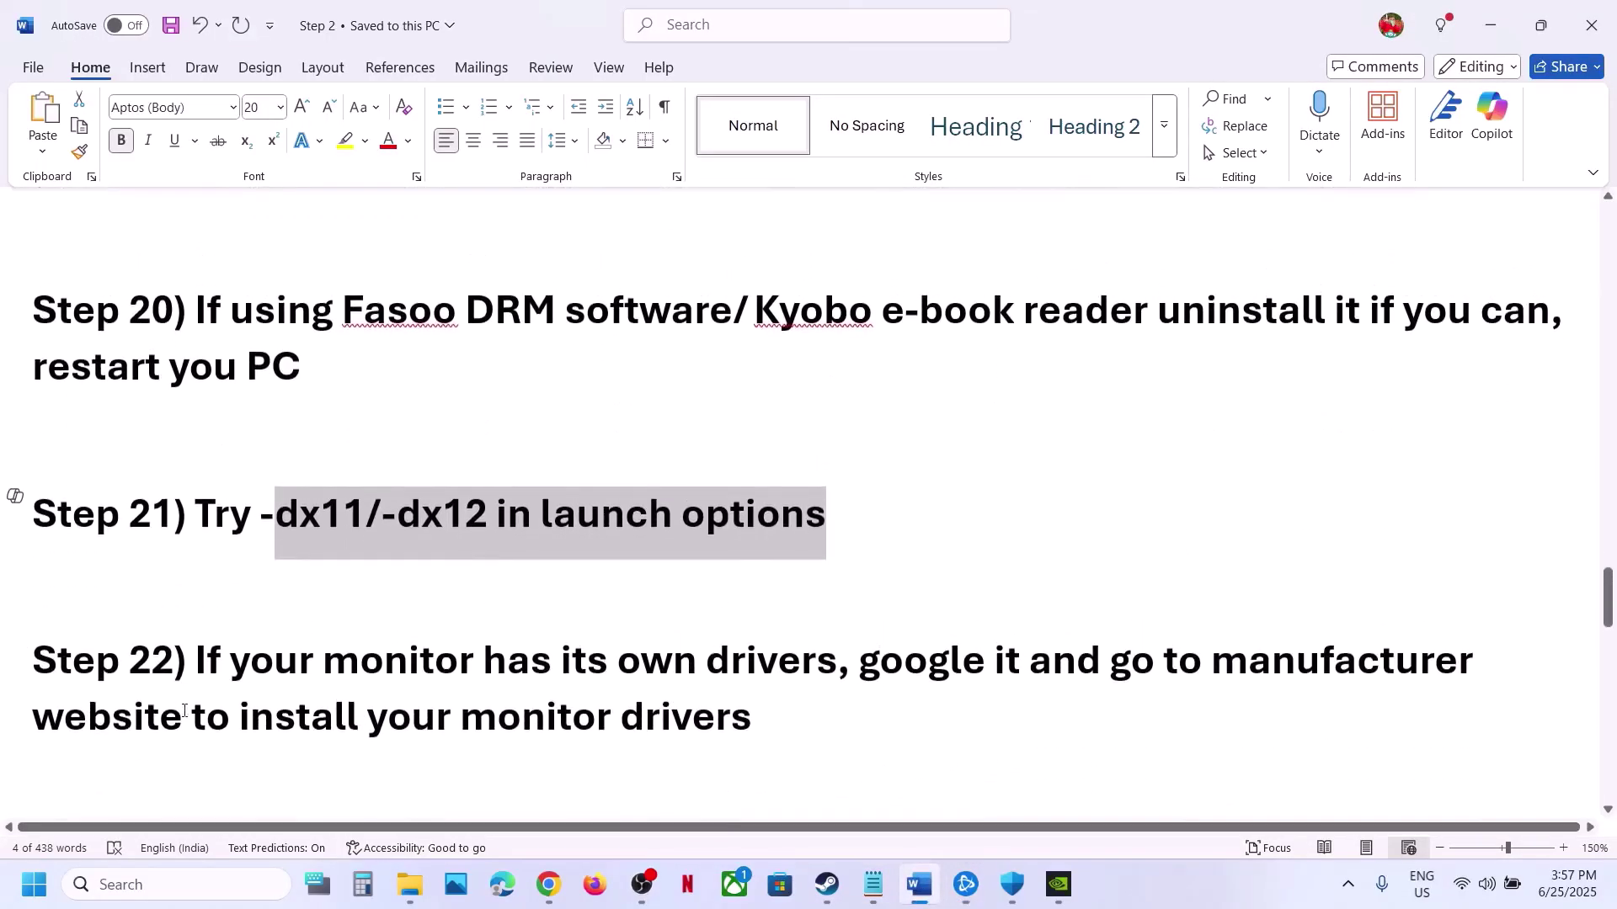
left_click_drag(221, 675, 750, 689)
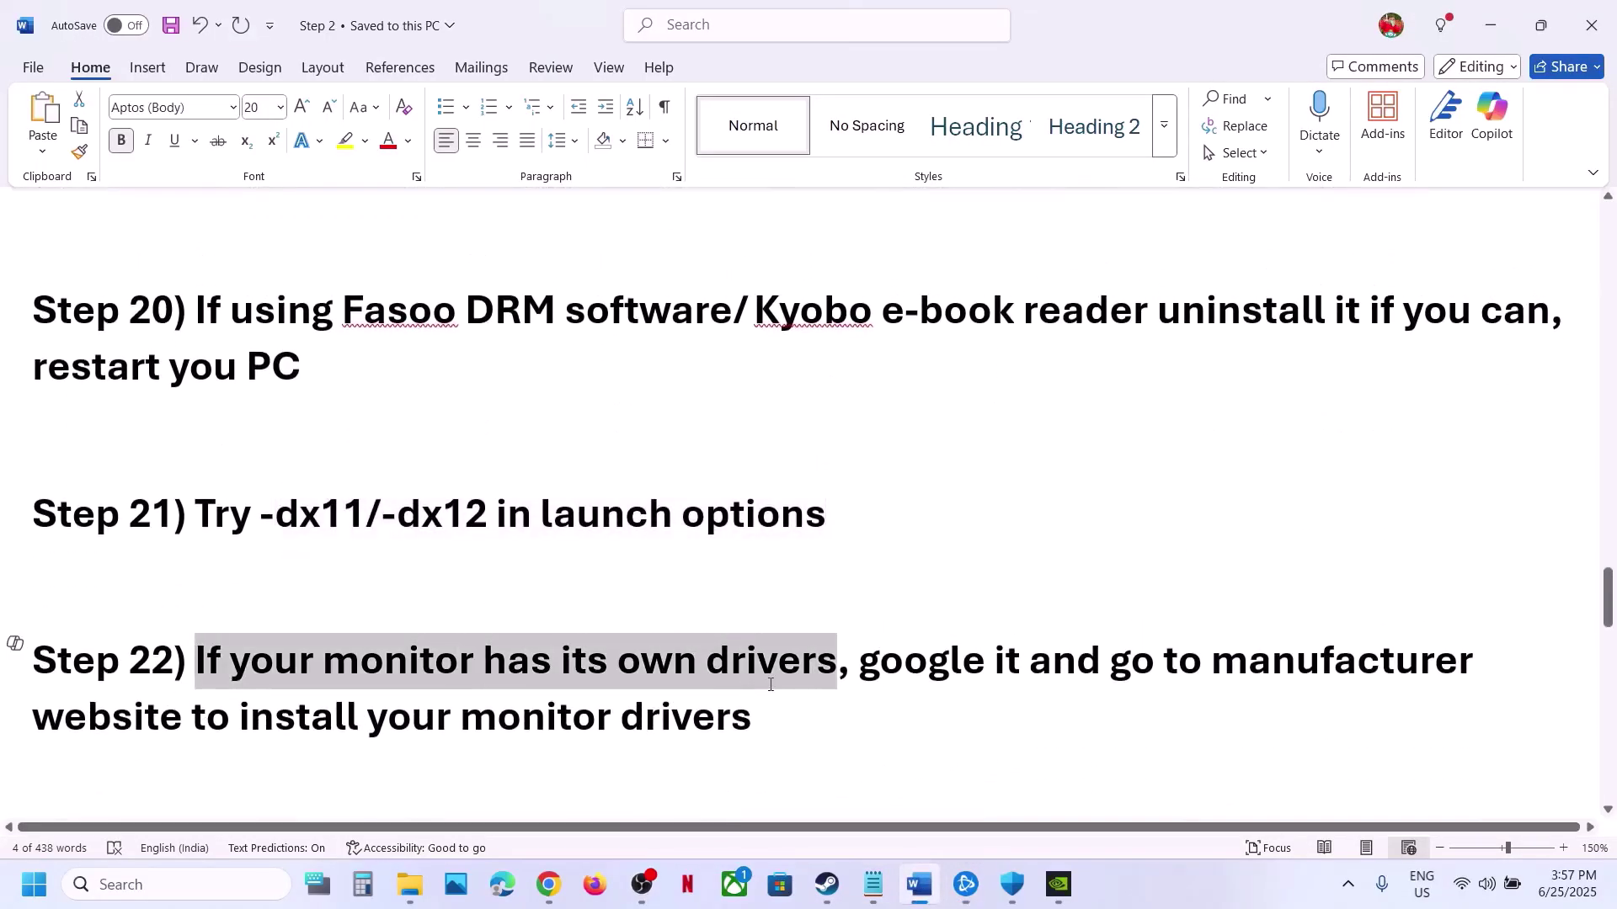
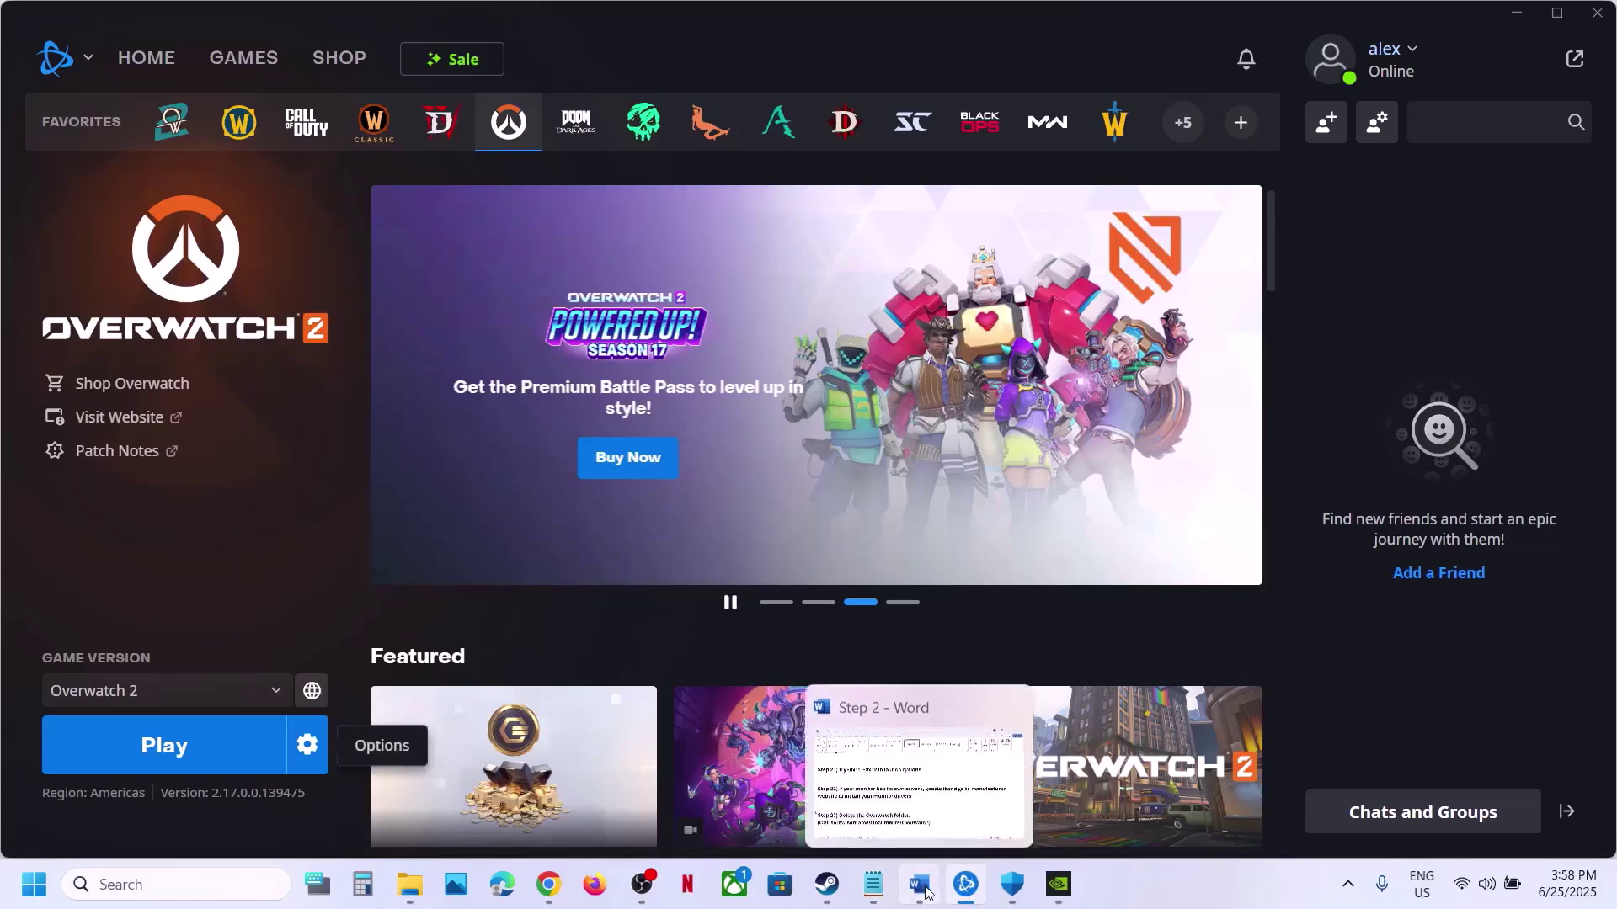
Step: Highlight Step 24 in the Word notes and locate the Verify integrity of game files option in Overwatch 2's Steam properties
left_click(918, 884)
scroll(660, 624, "down", 3)
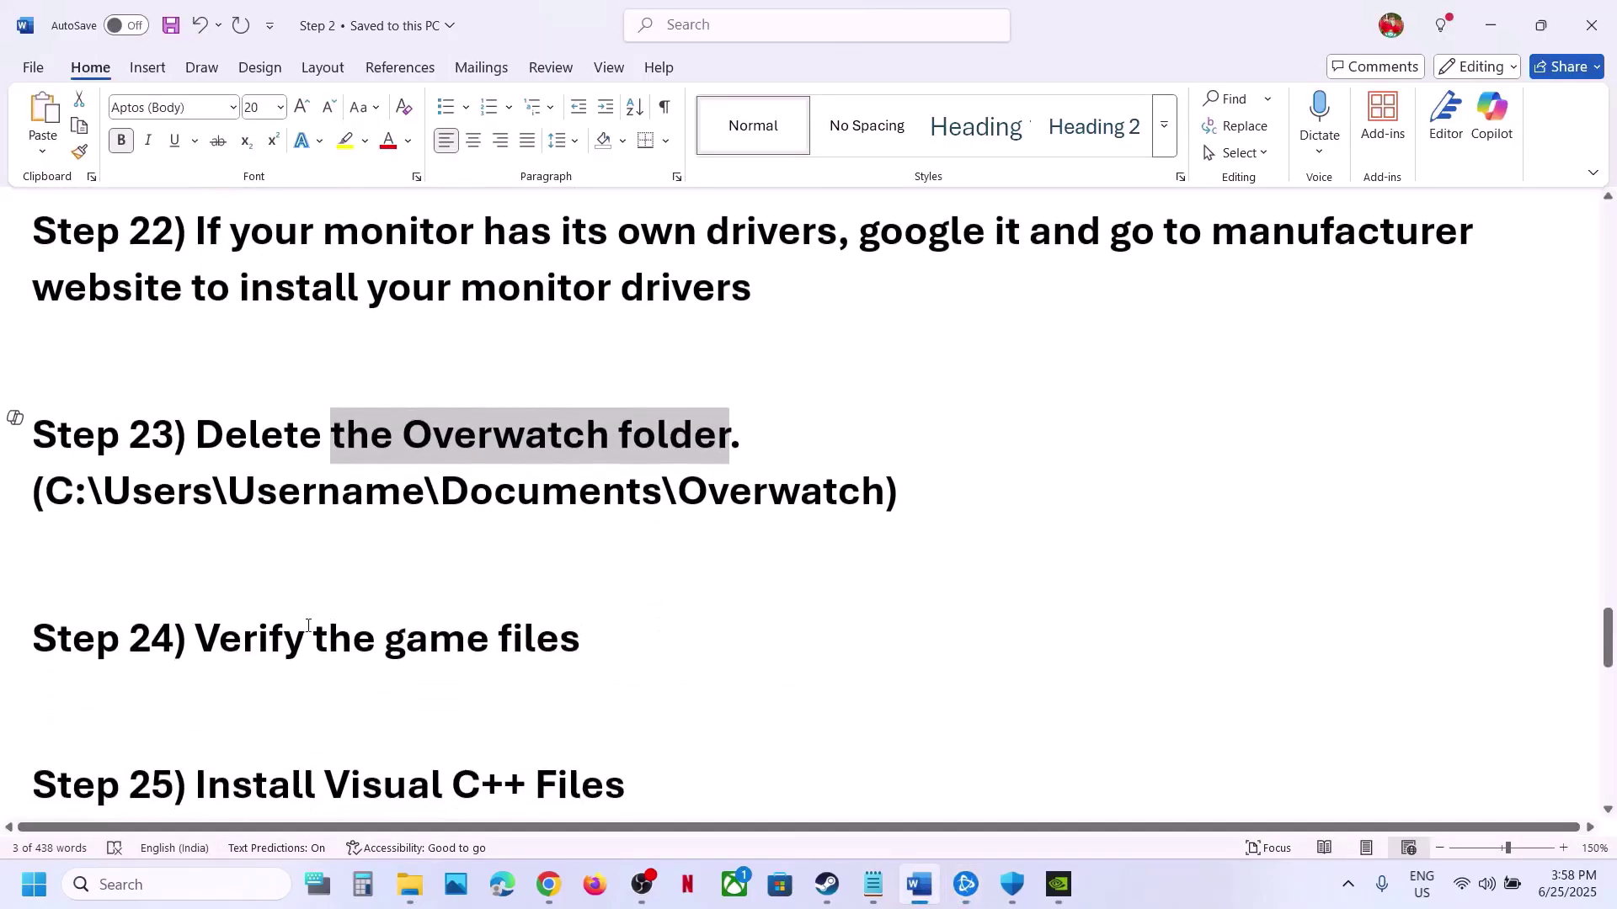
triple_click(581, 627)
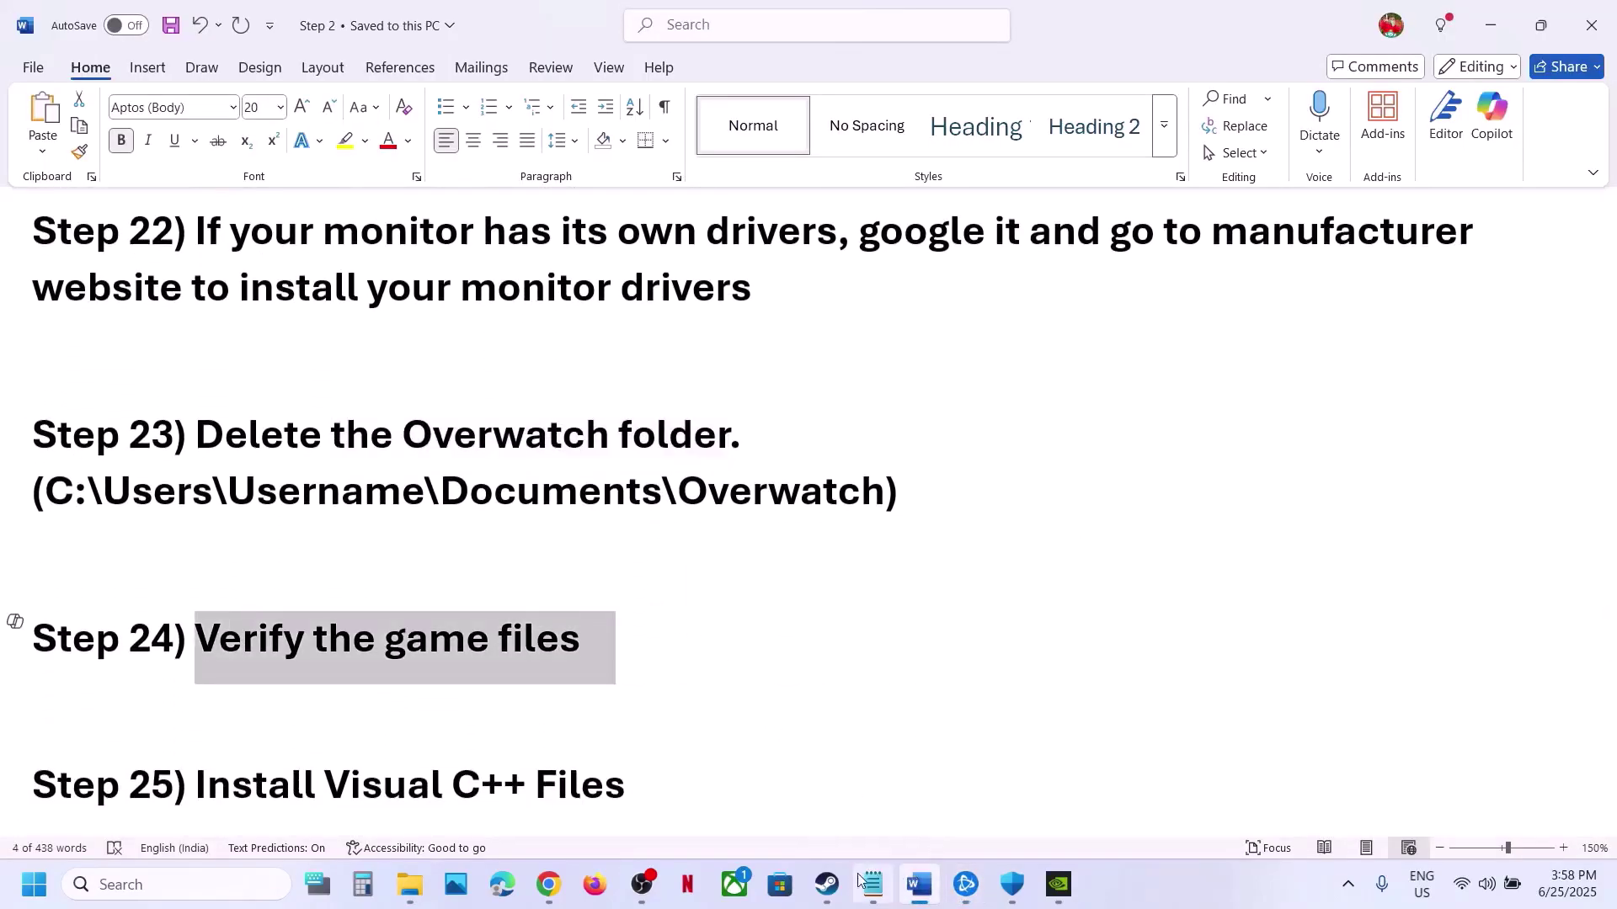
left_click(826, 884)
right_click(135, 354)
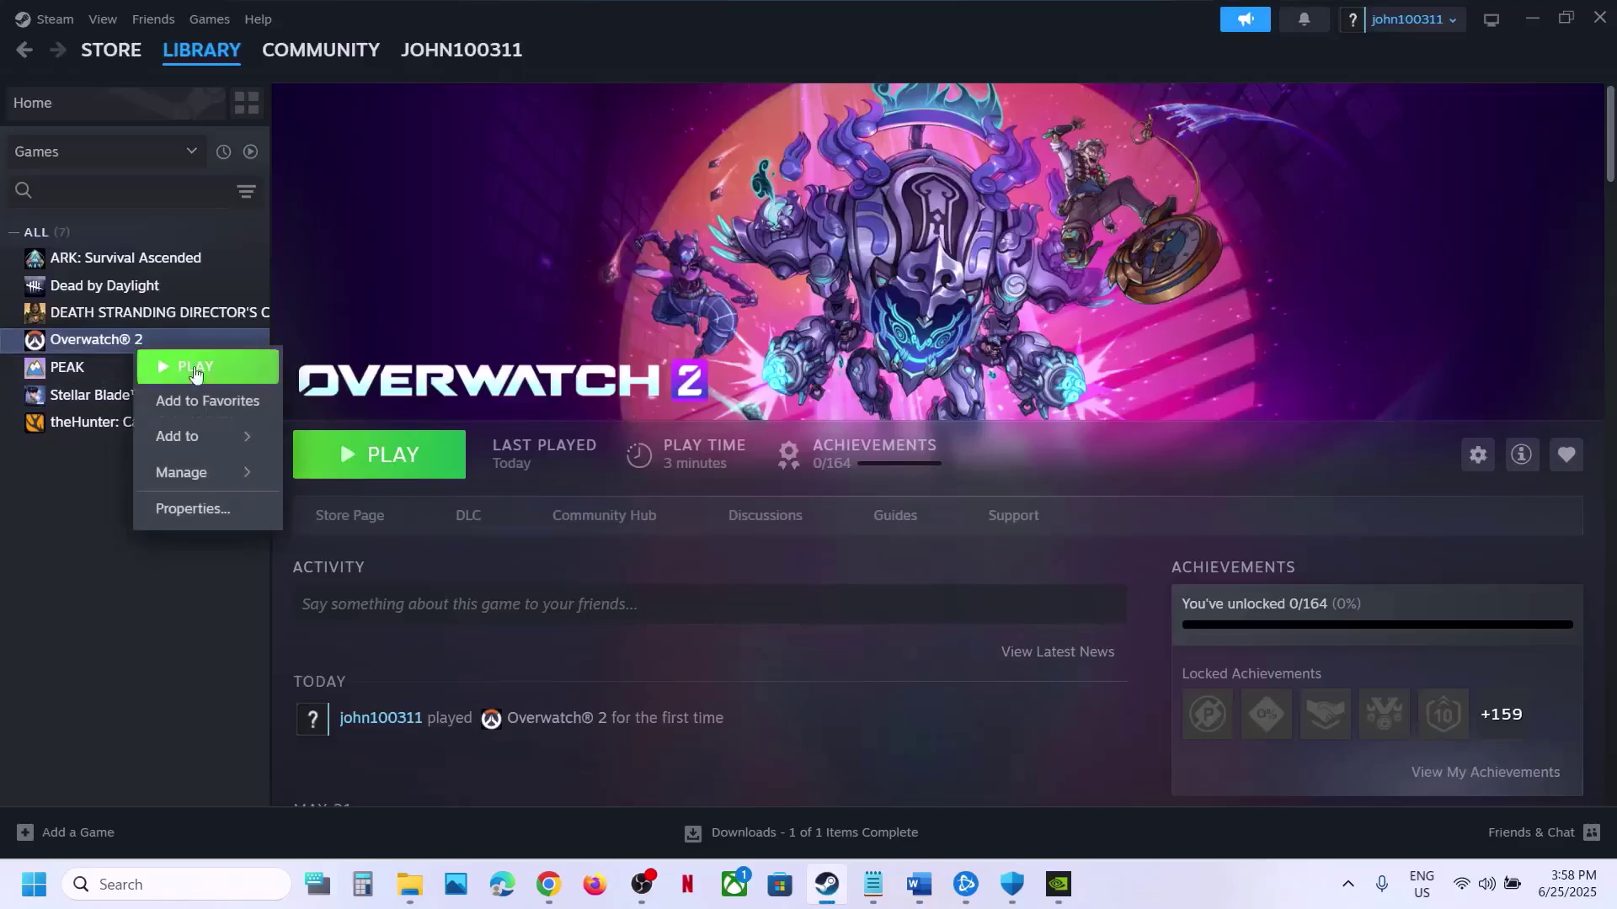
left_click(247, 505)
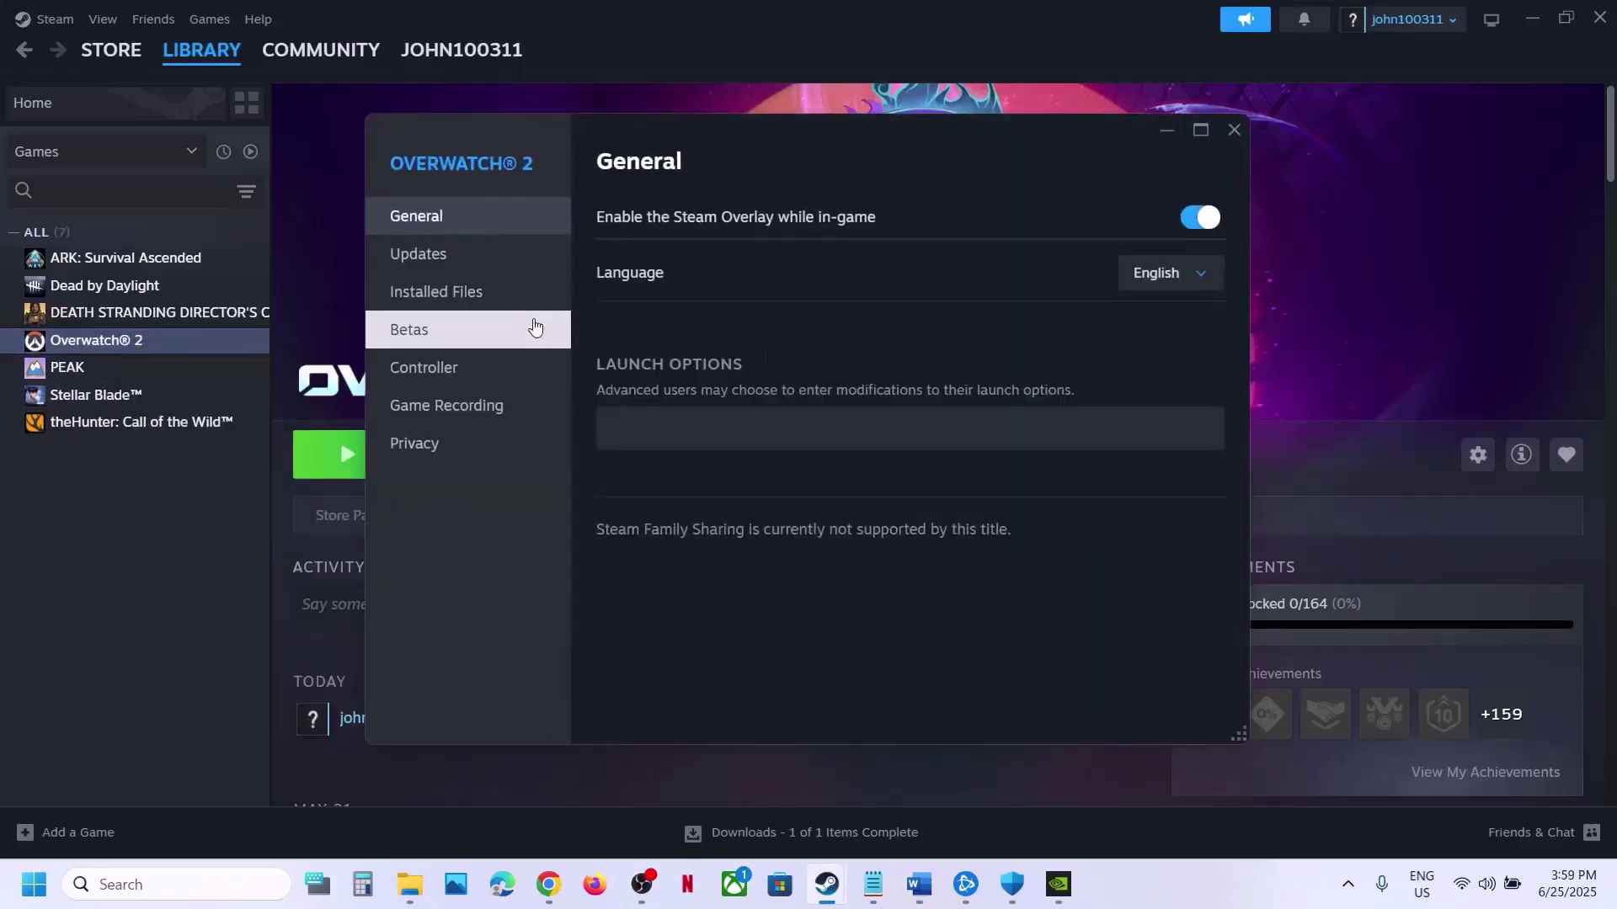
left_click(471, 293)
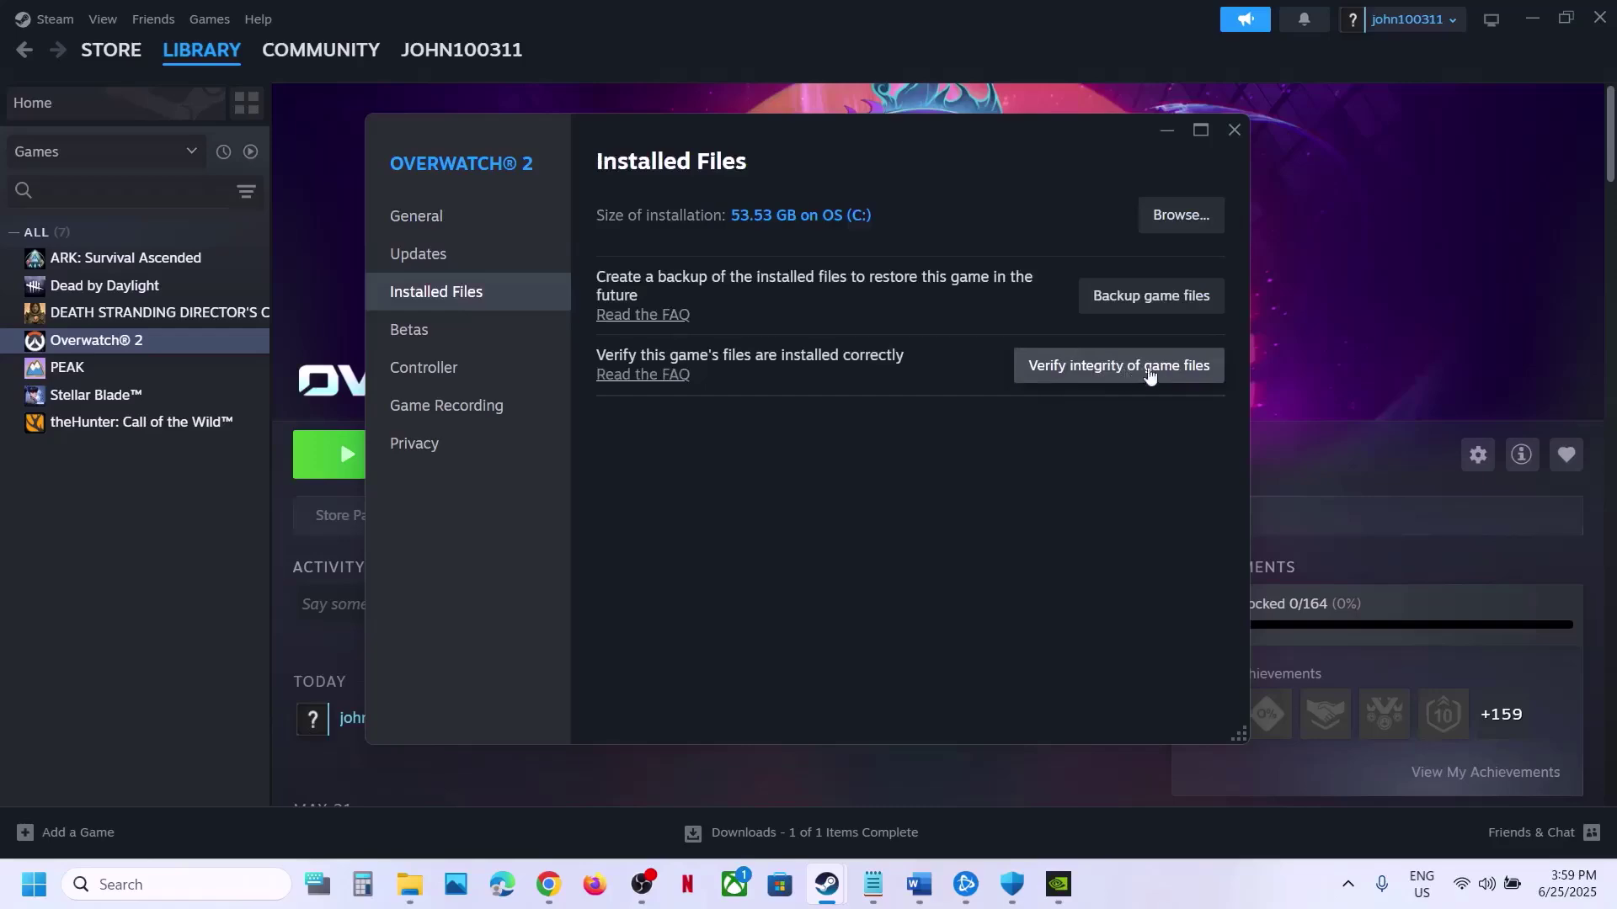
left_click(1231, 129)
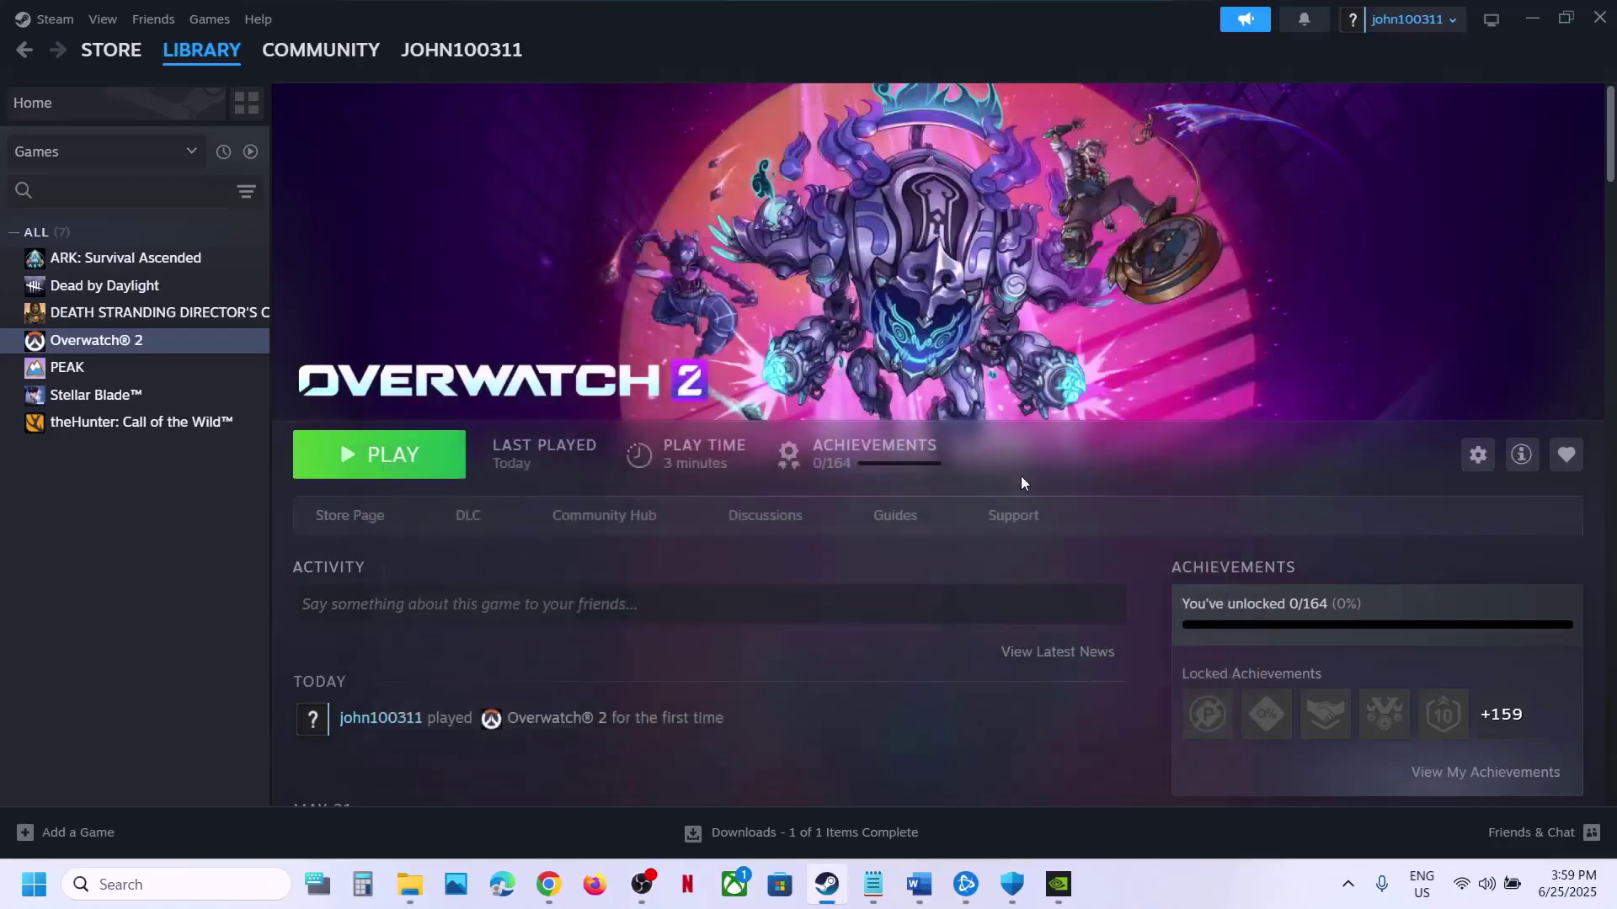
Step: Switch to Battle.net and locate the Scan and Repair option for Overwatch 2
left_click(975, 884)
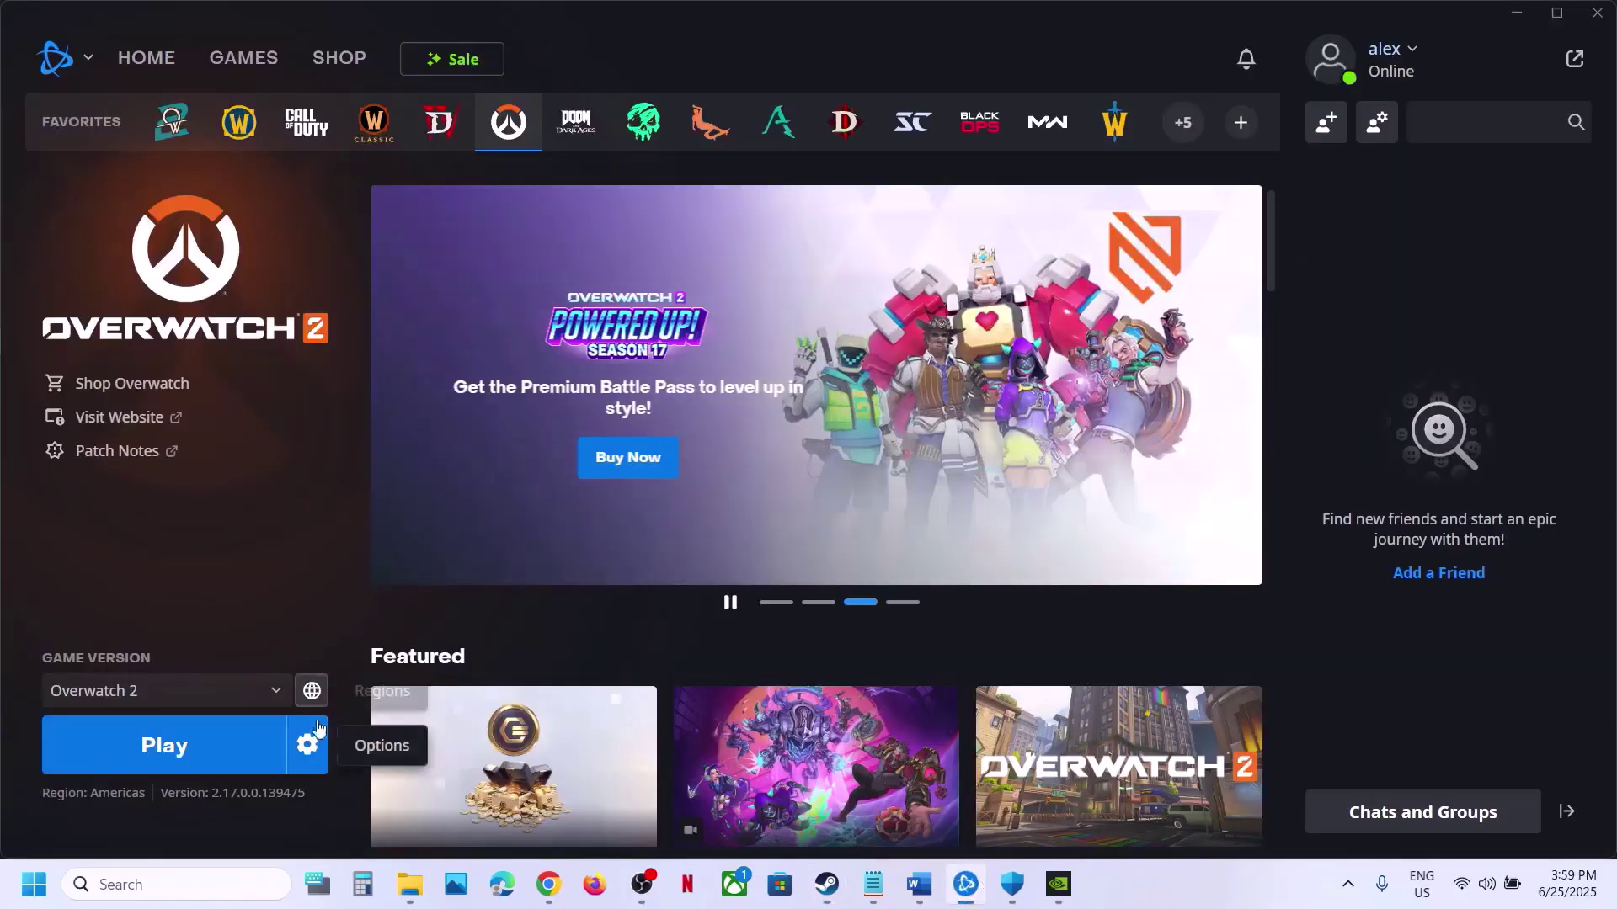
left_click(307, 746)
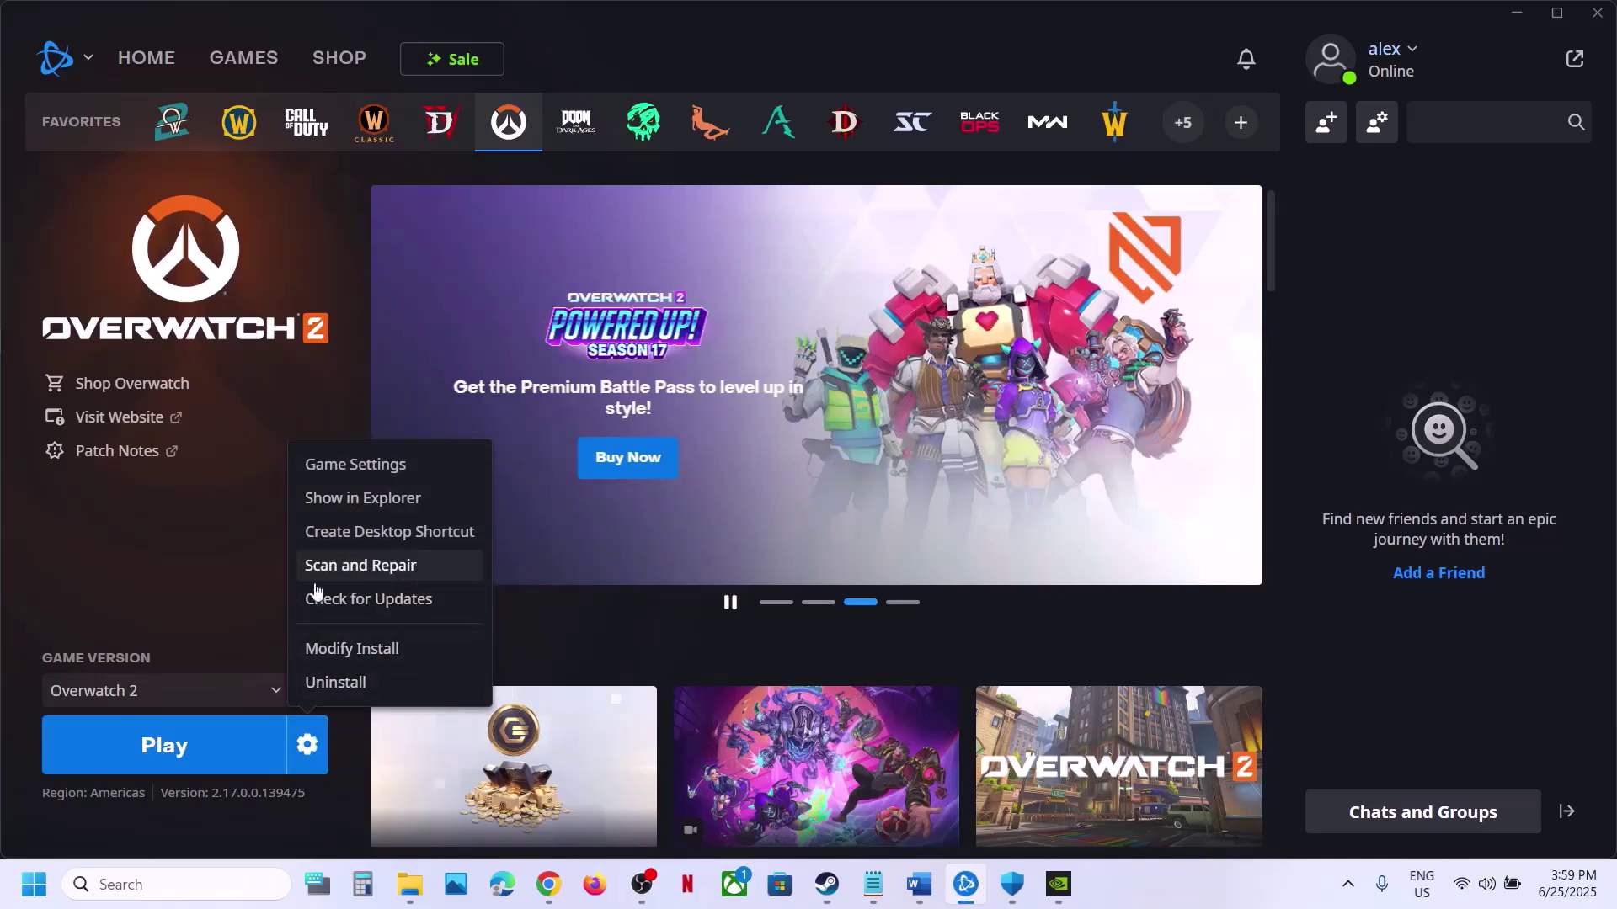
left_click(254, 583)
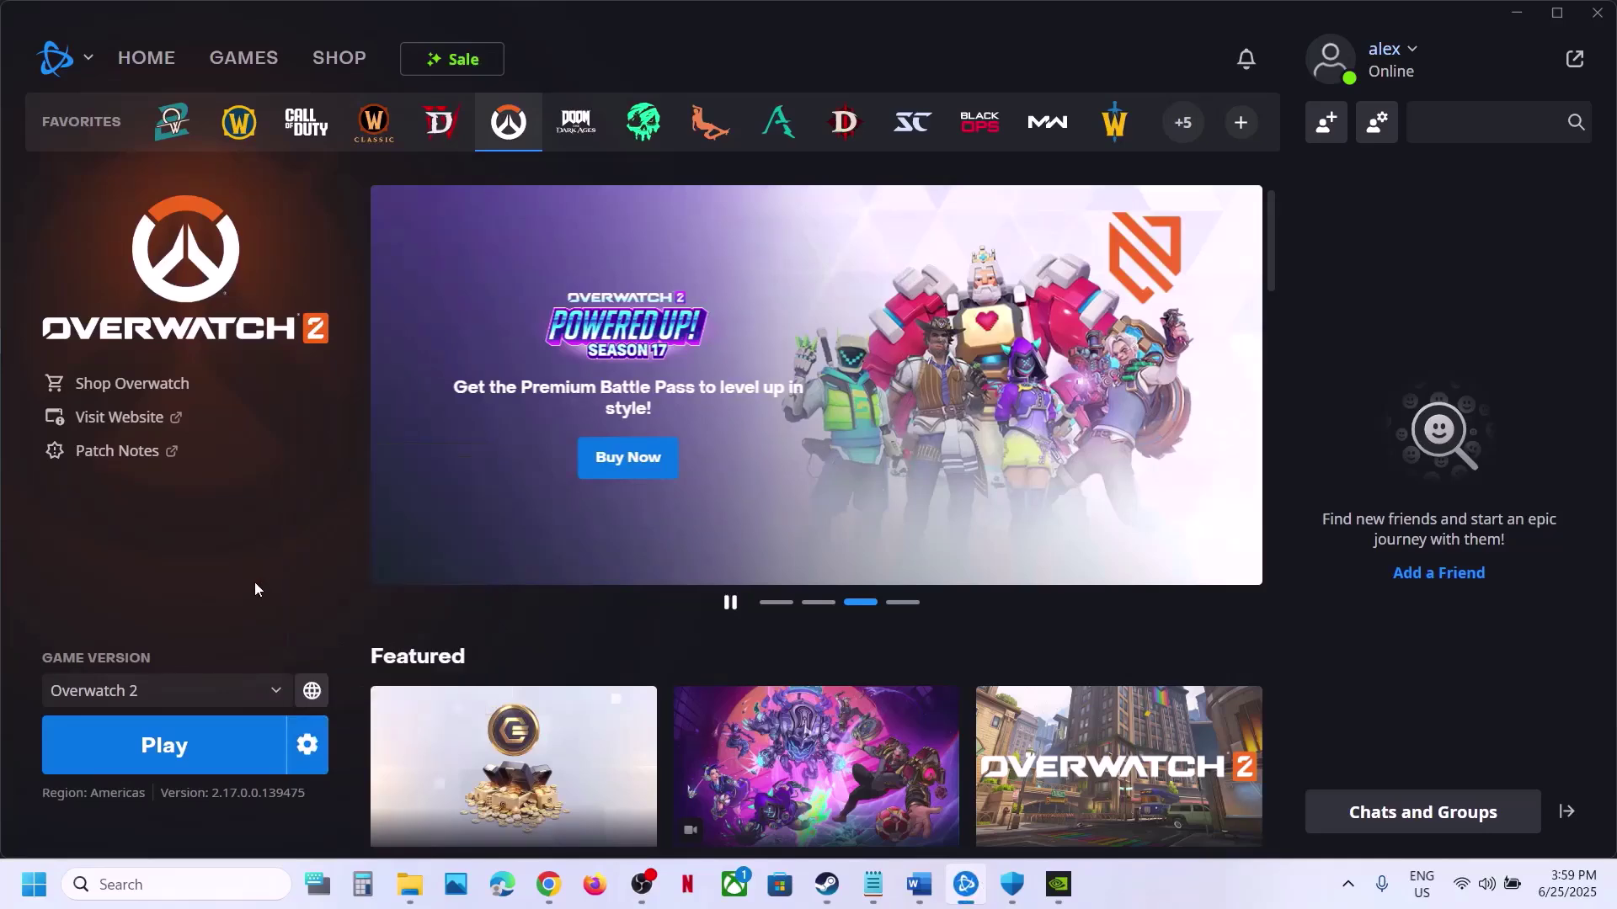
Step: Copy the Step 25 Visual C++ link from the Word notes and open it in a new Chrome tab
left_click(920, 884)
scroll(615, 537, "down", 4)
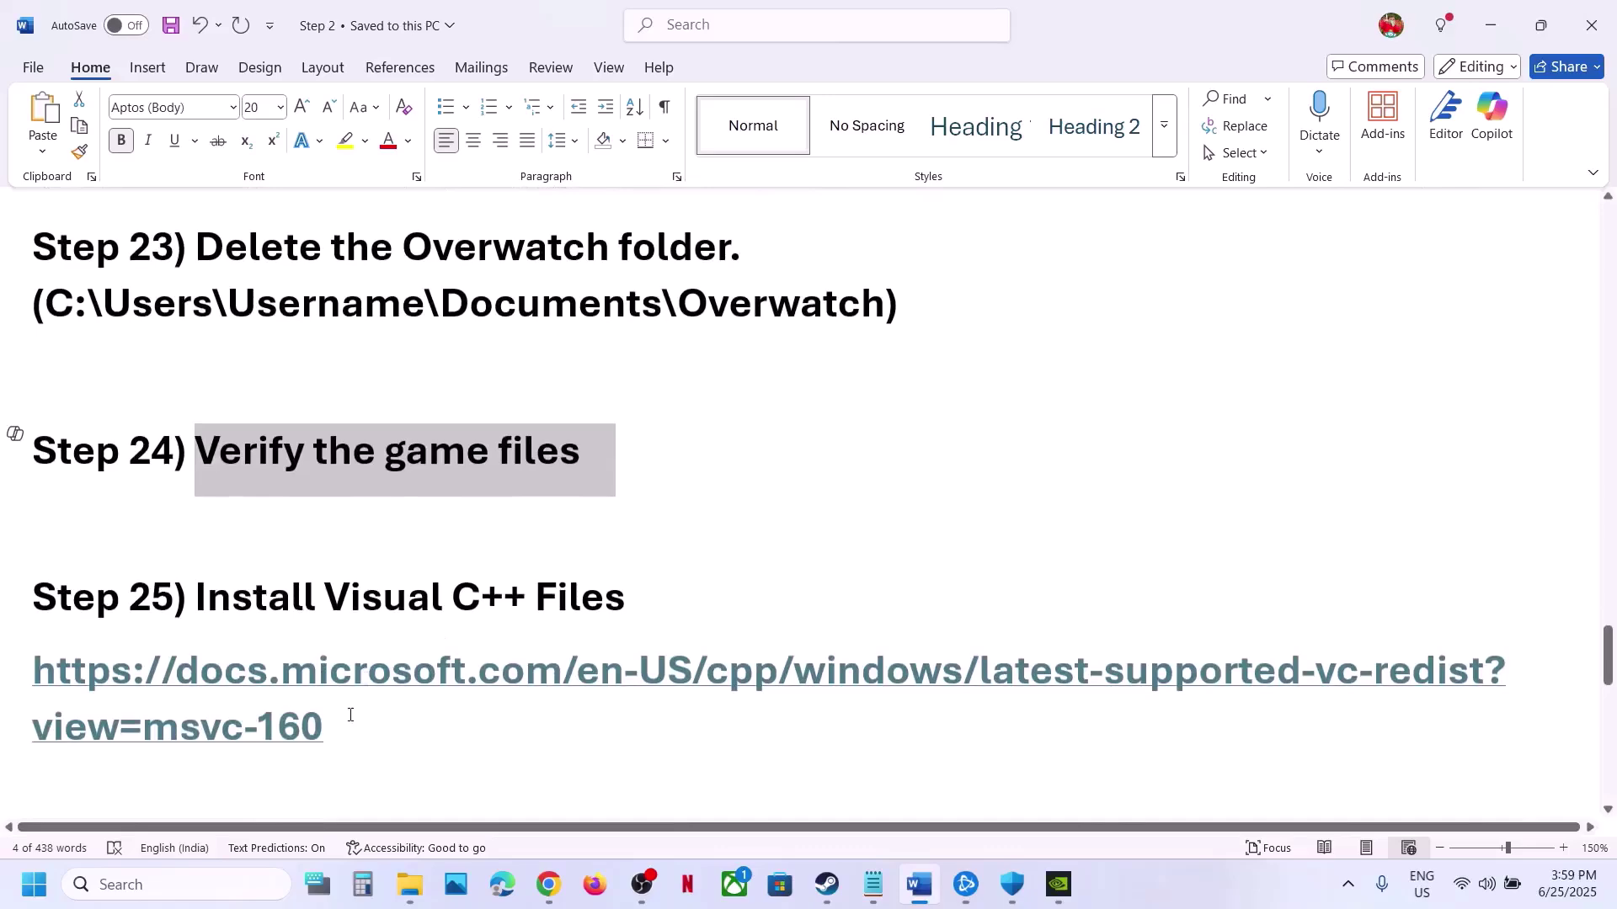
left_click_drag(327, 714, 76, 682)
key("ctrl+c")
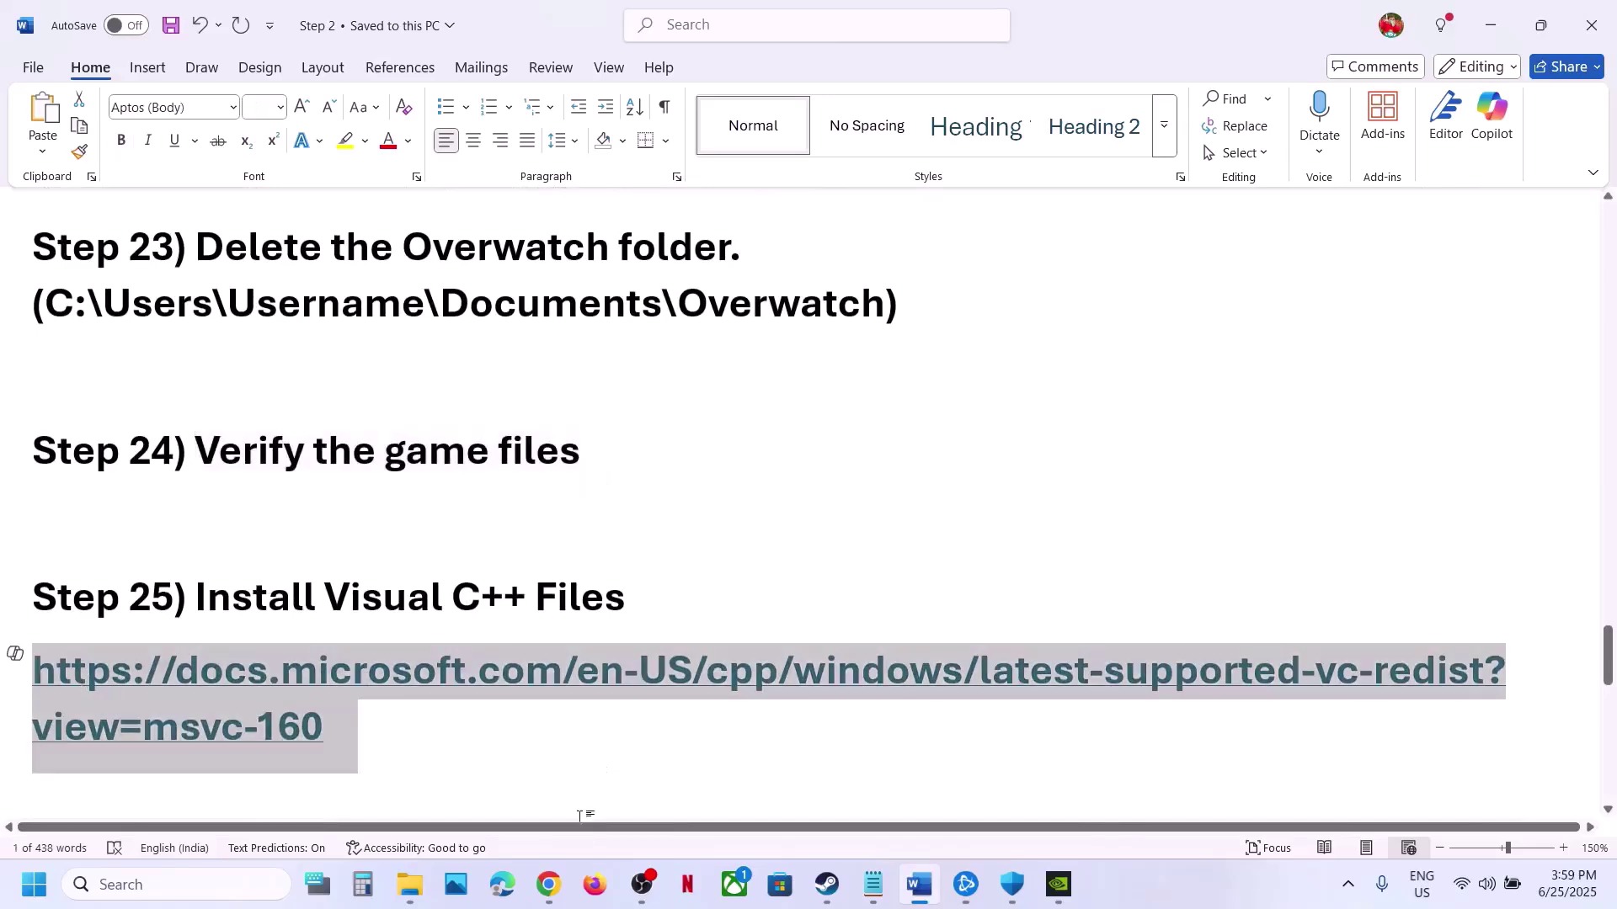
left_click(548, 884)
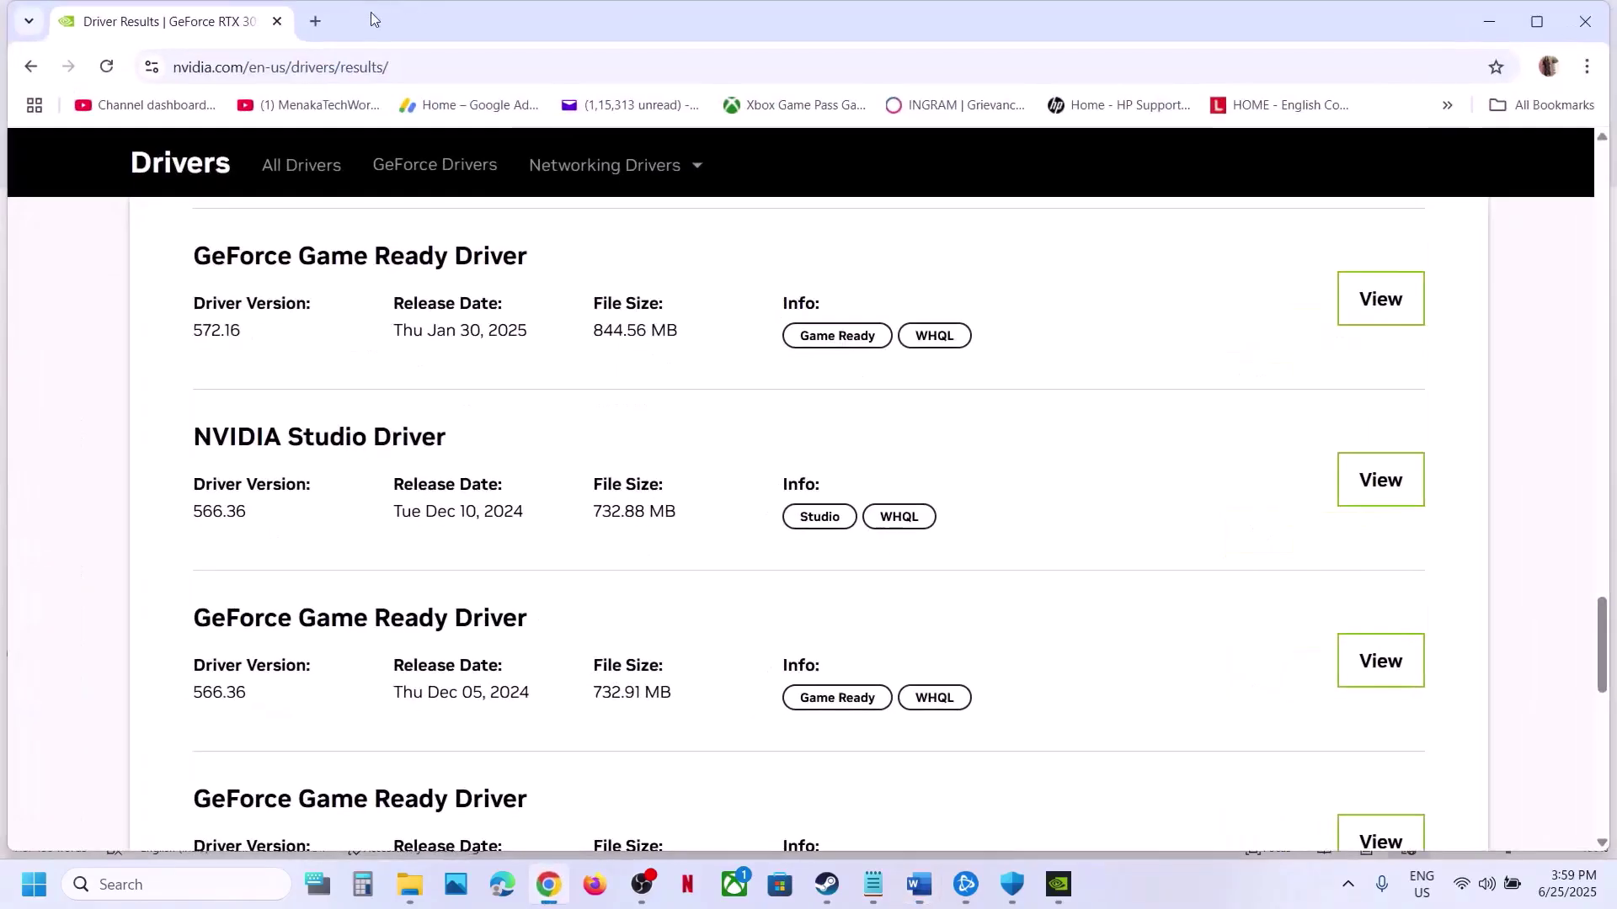
left_click(315, 23)
key("ctrl+v")
key("Return")
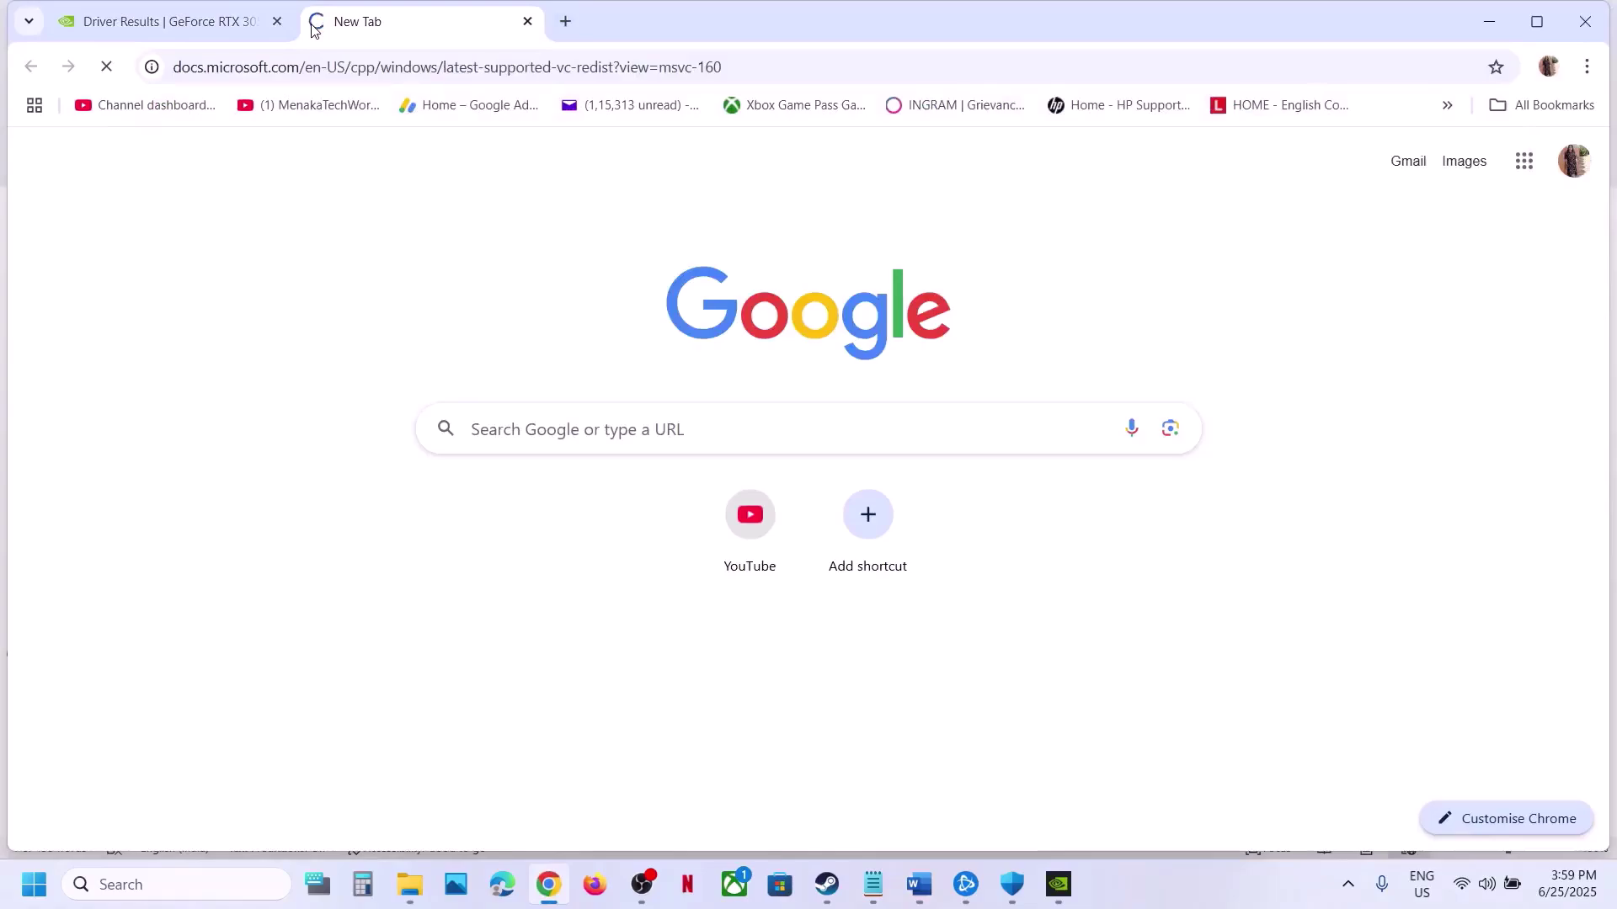
Step: Download the X86 Visual C++ Redistributable, launch its installer and run Repair, allowing it to make changes
scroll(541, 239, "down", 8)
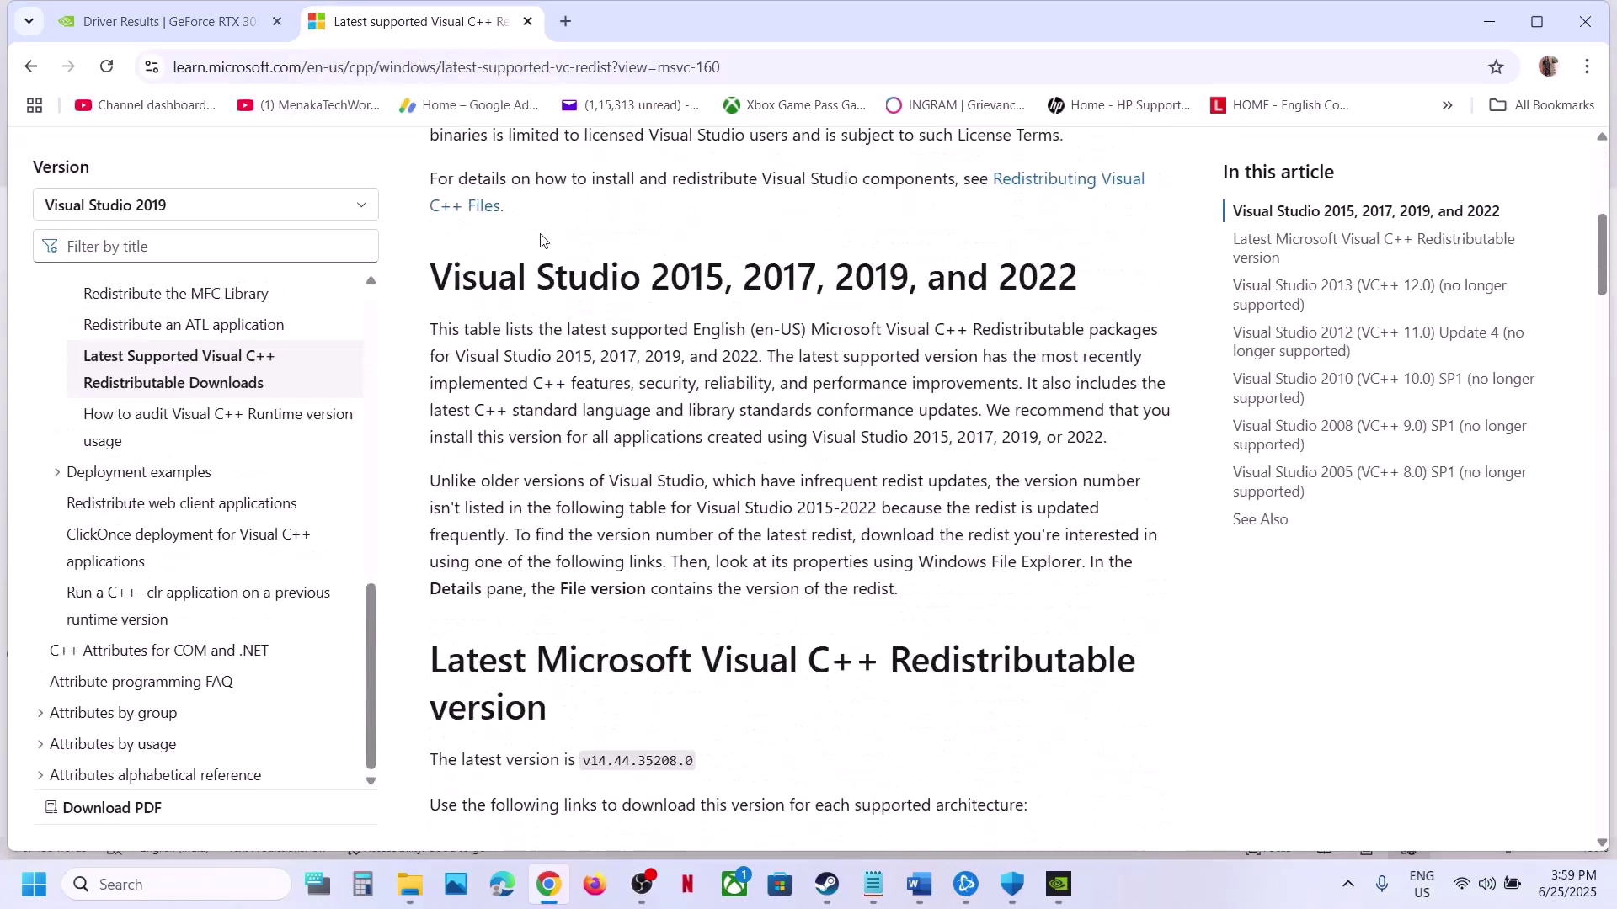
scroll(541, 240, "down", 8)
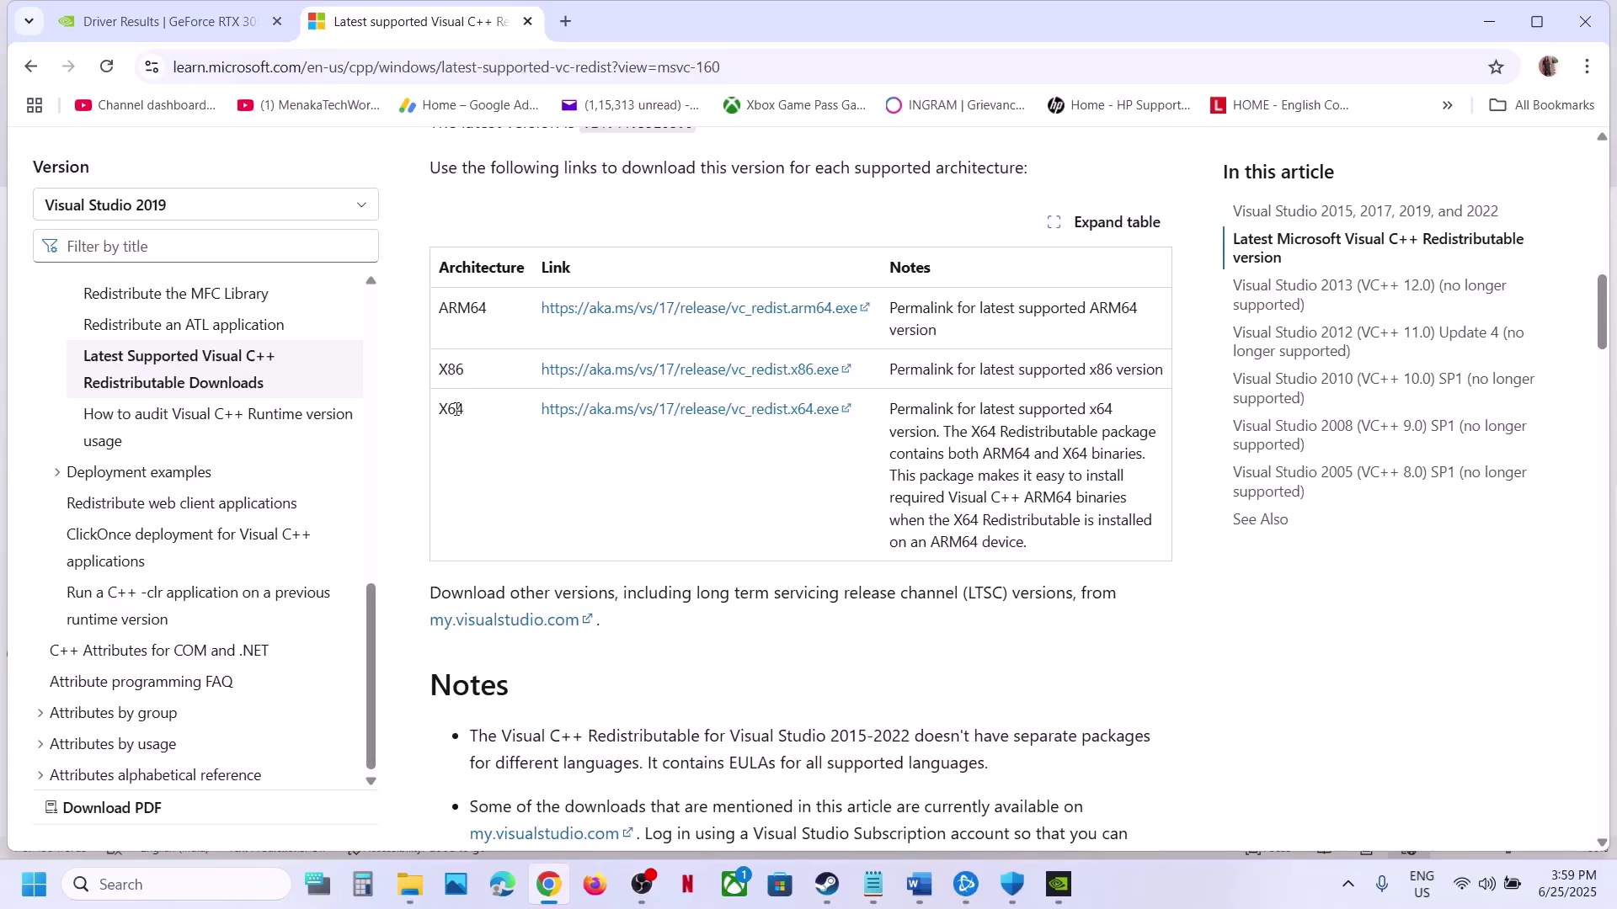
left_click_drag(465, 410, 439, 369)
left_click(453, 368)
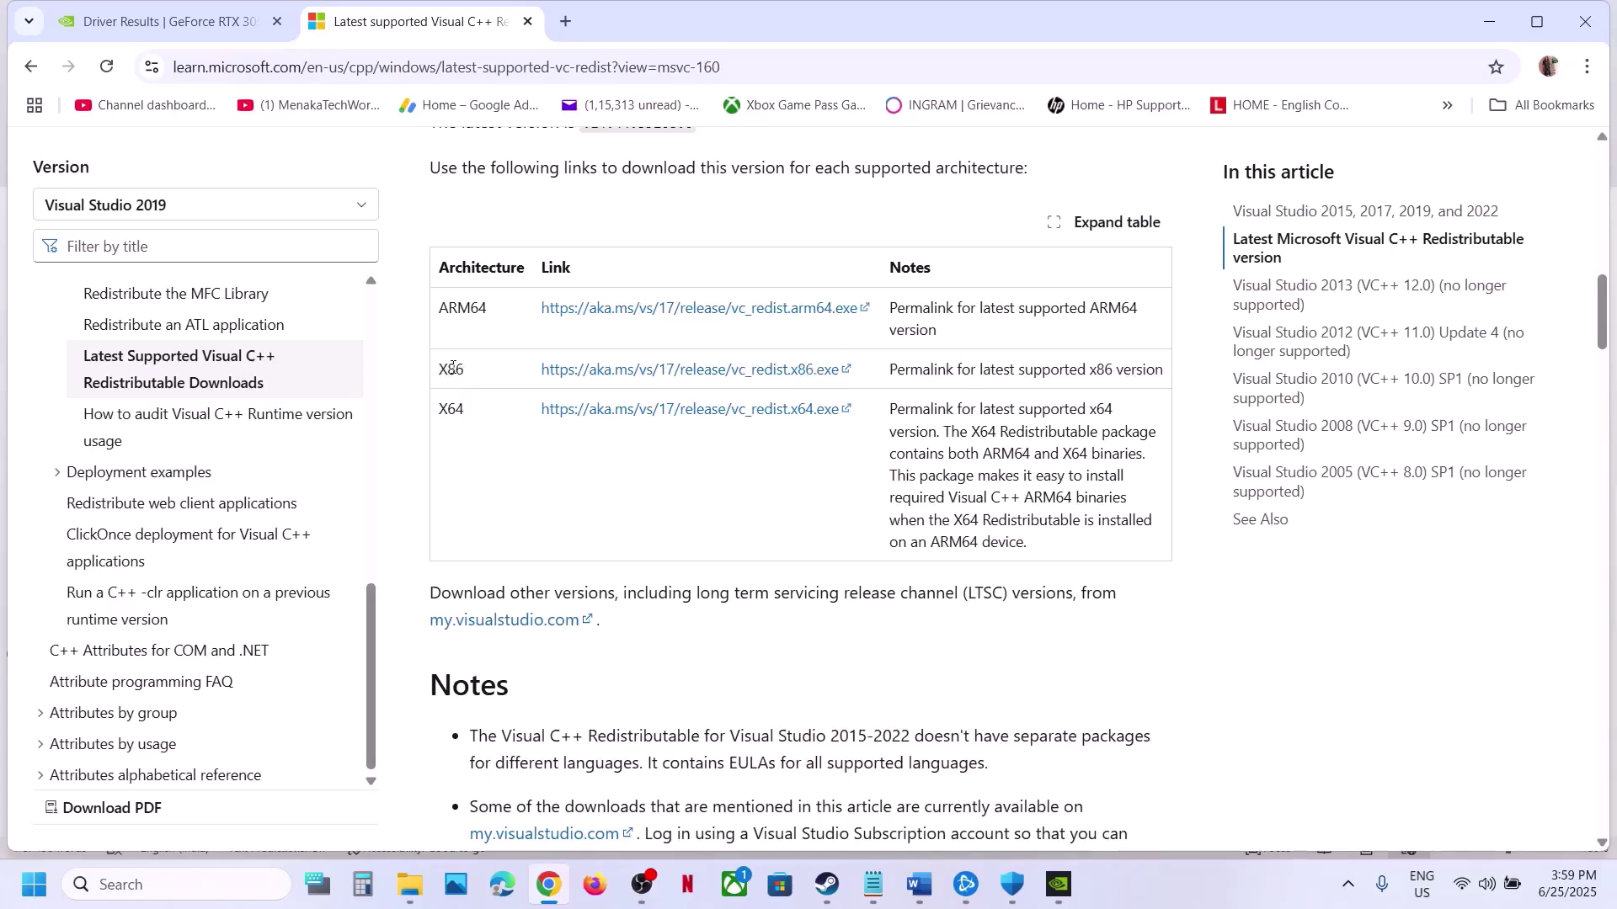
left_click(604, 375)
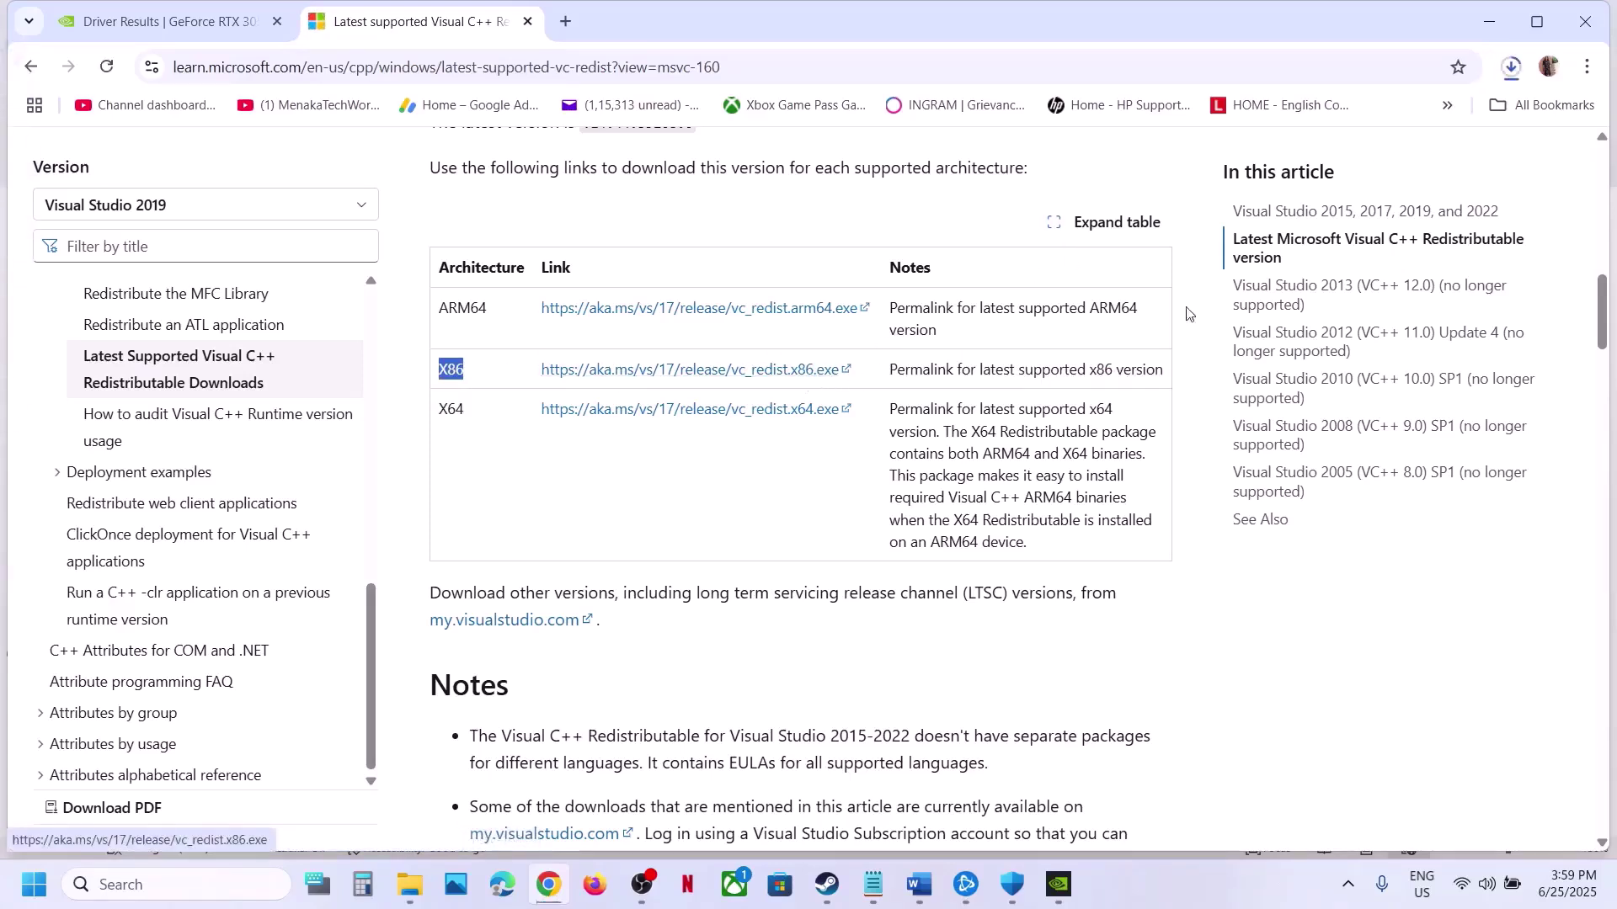
left_click(1513, 71)
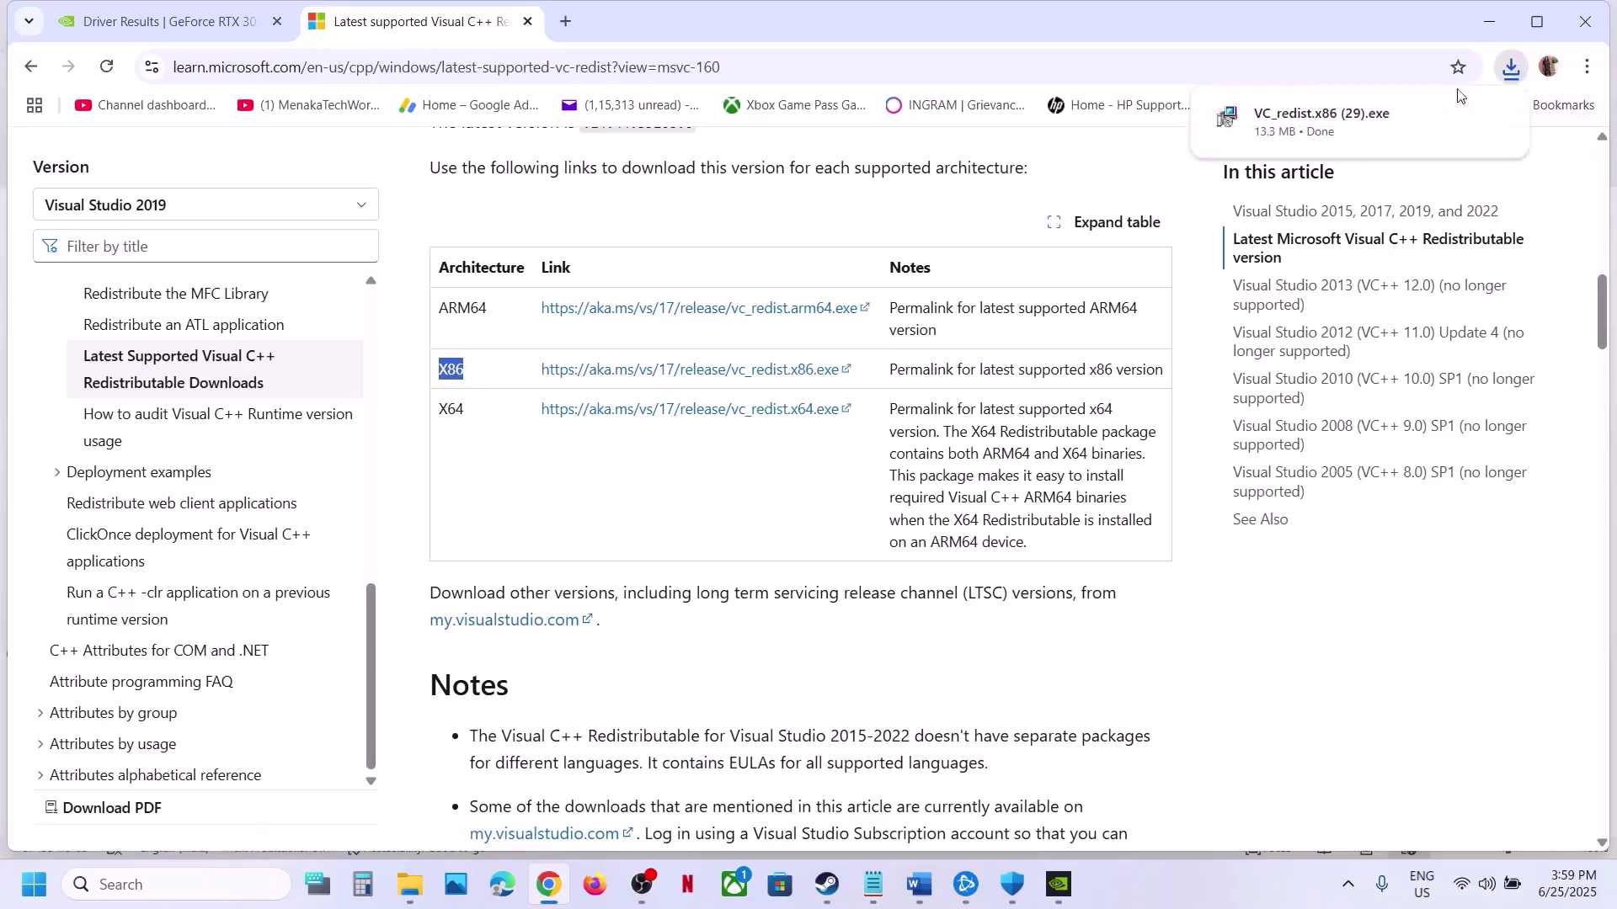
left_click(786, 409)
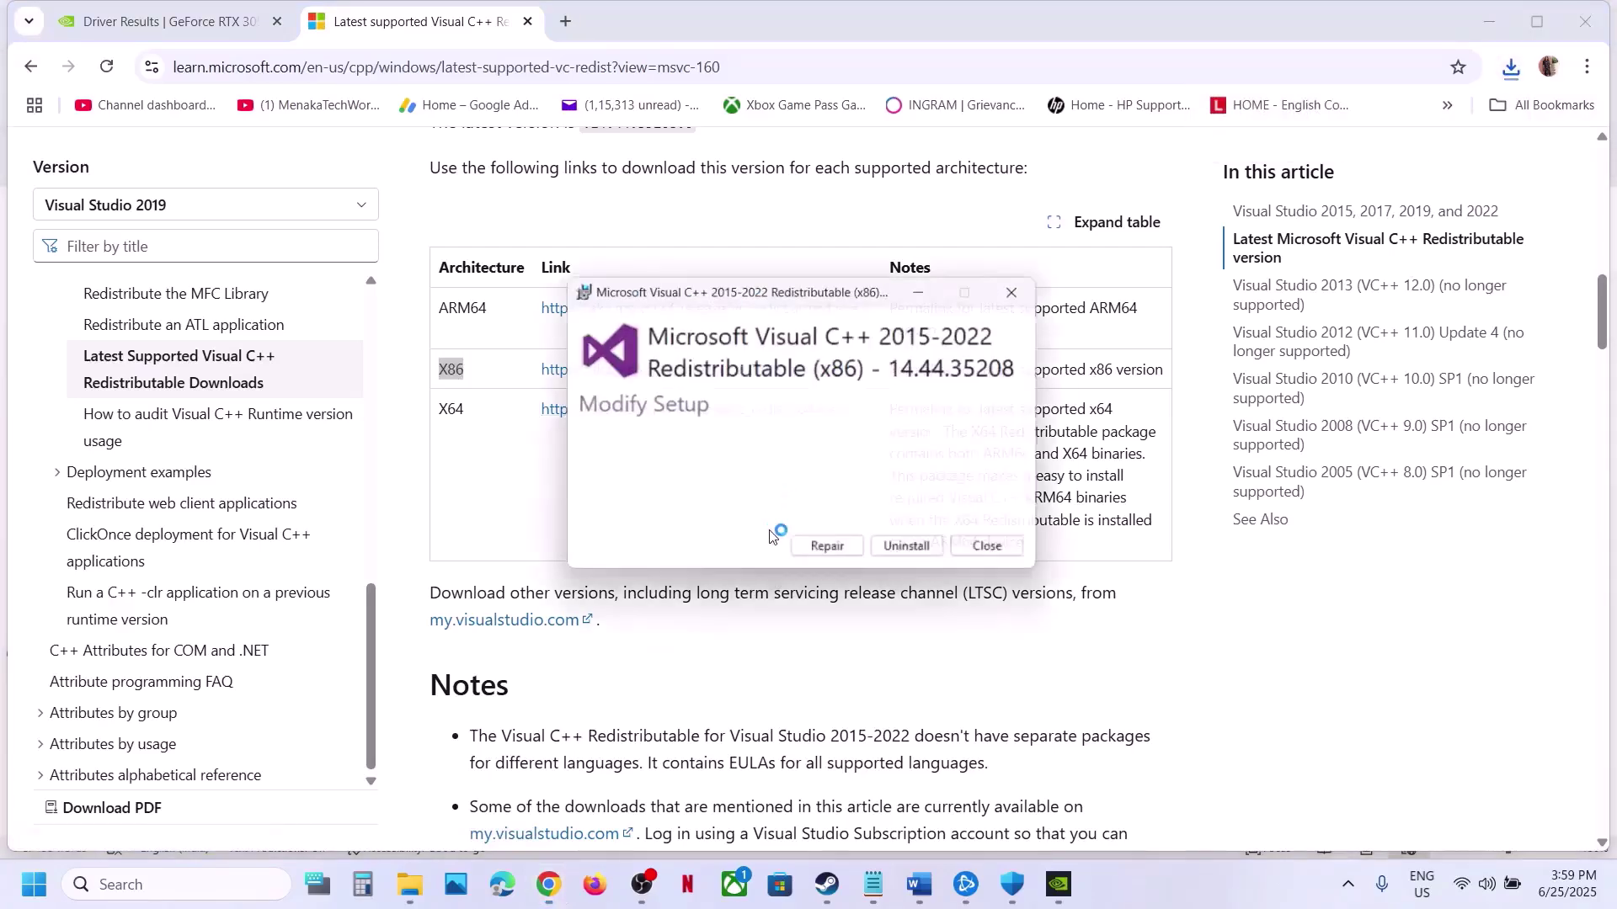
left_click(822, 557)
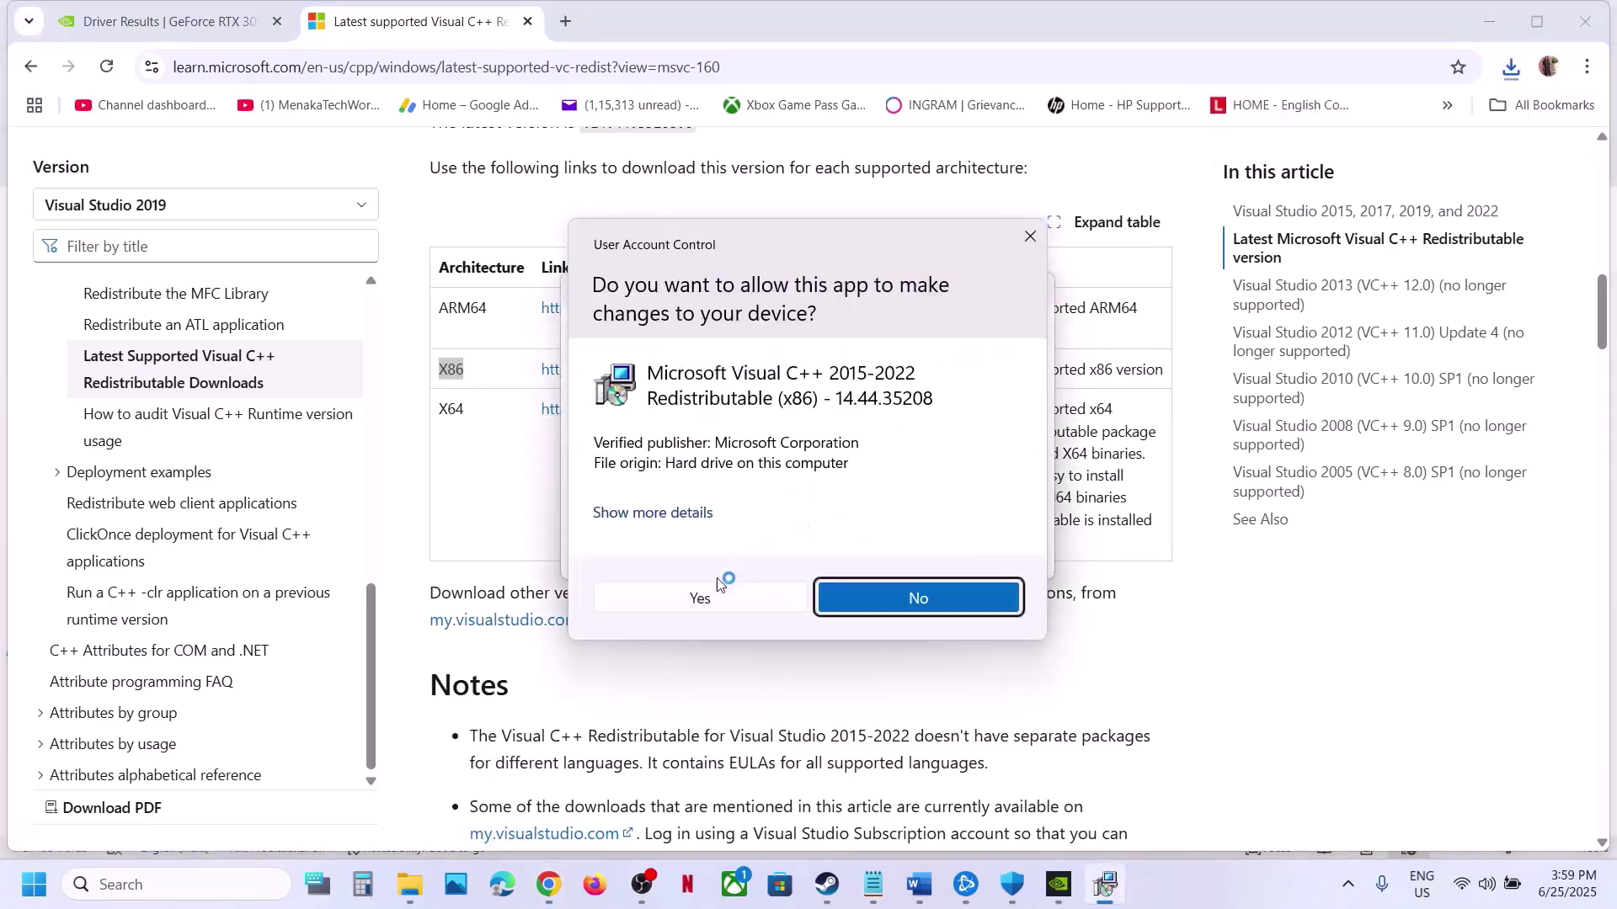
left_click(701, 598)
Step: Download the X64 Visual C++ Redistributable, launch its installer and run Repair, allowing it to make changes
left_click(495, 446)
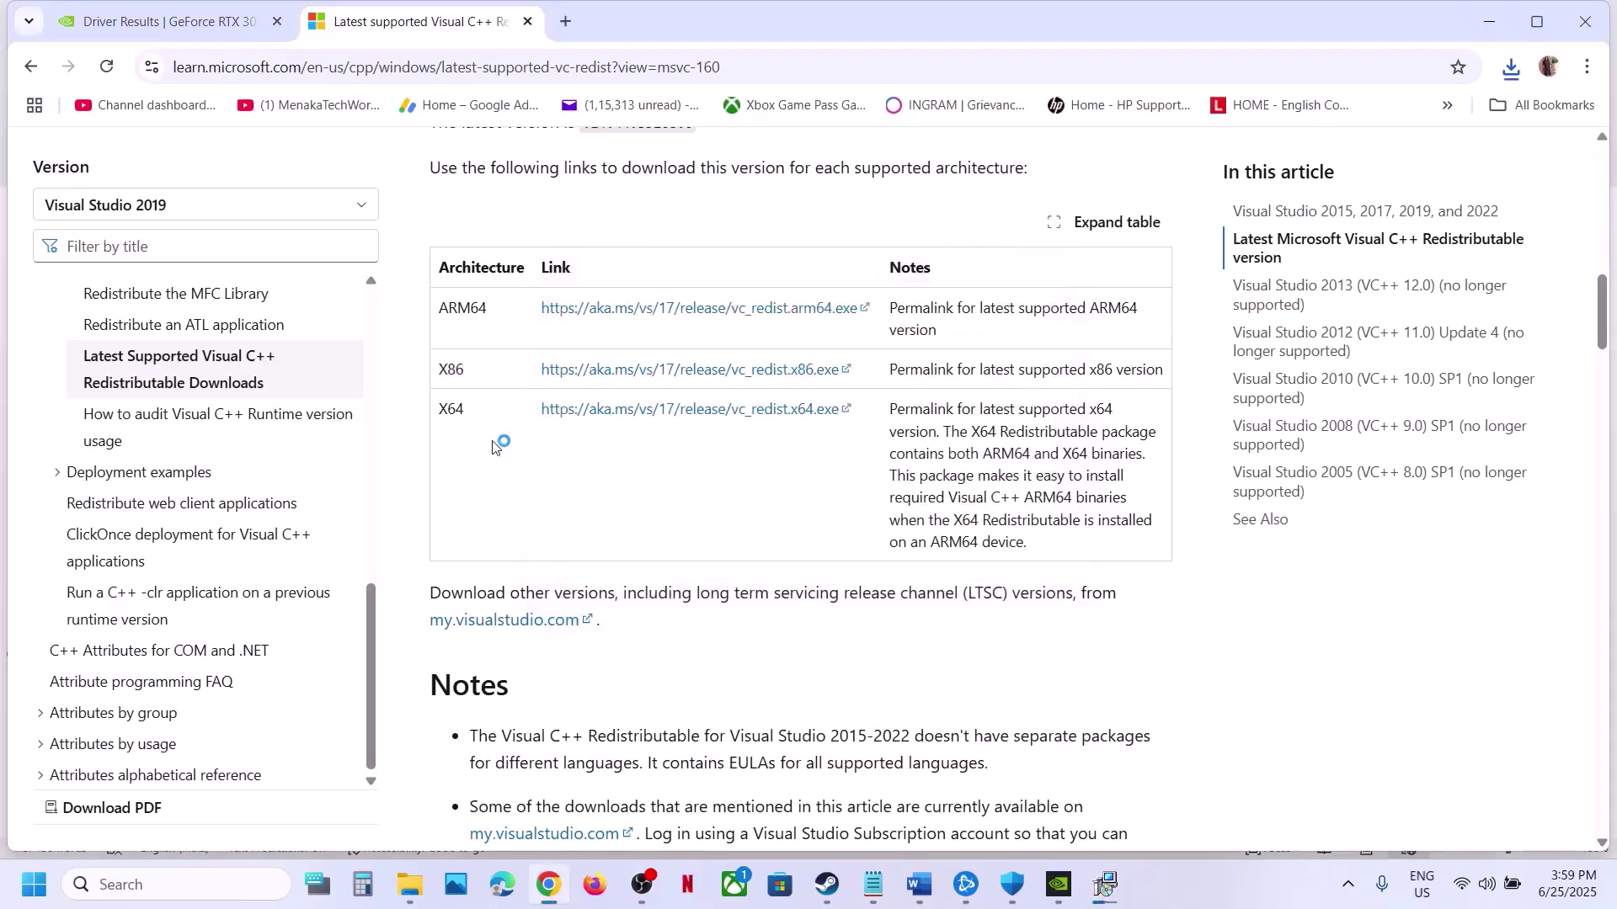
left_click(582, 413)
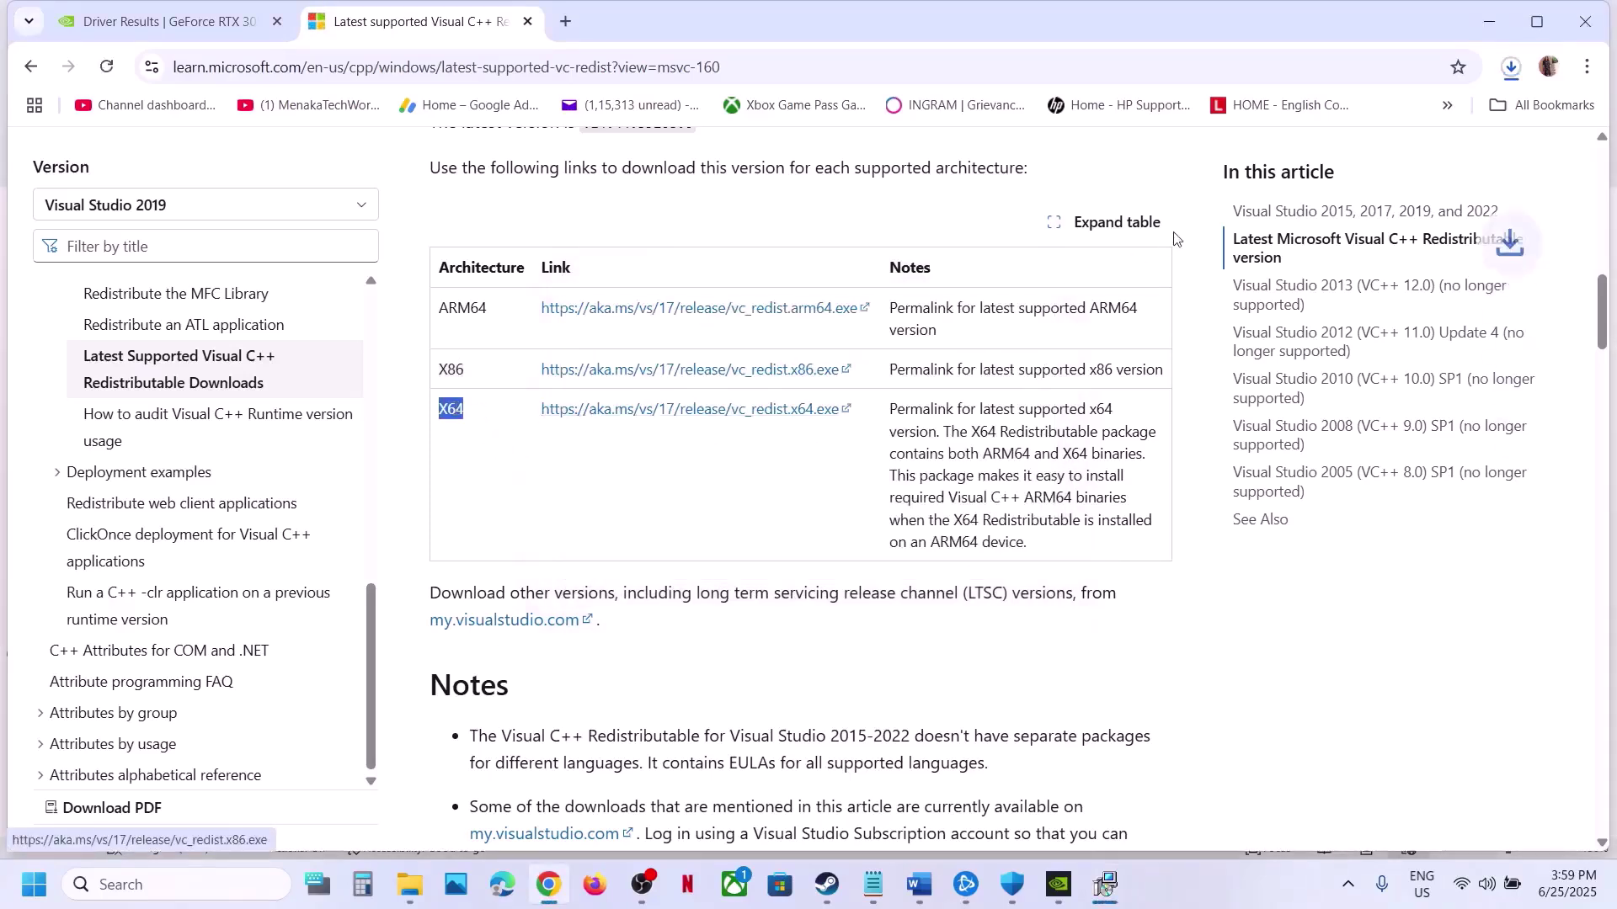
left_click(1513, 77)
left_click(1347, 162)
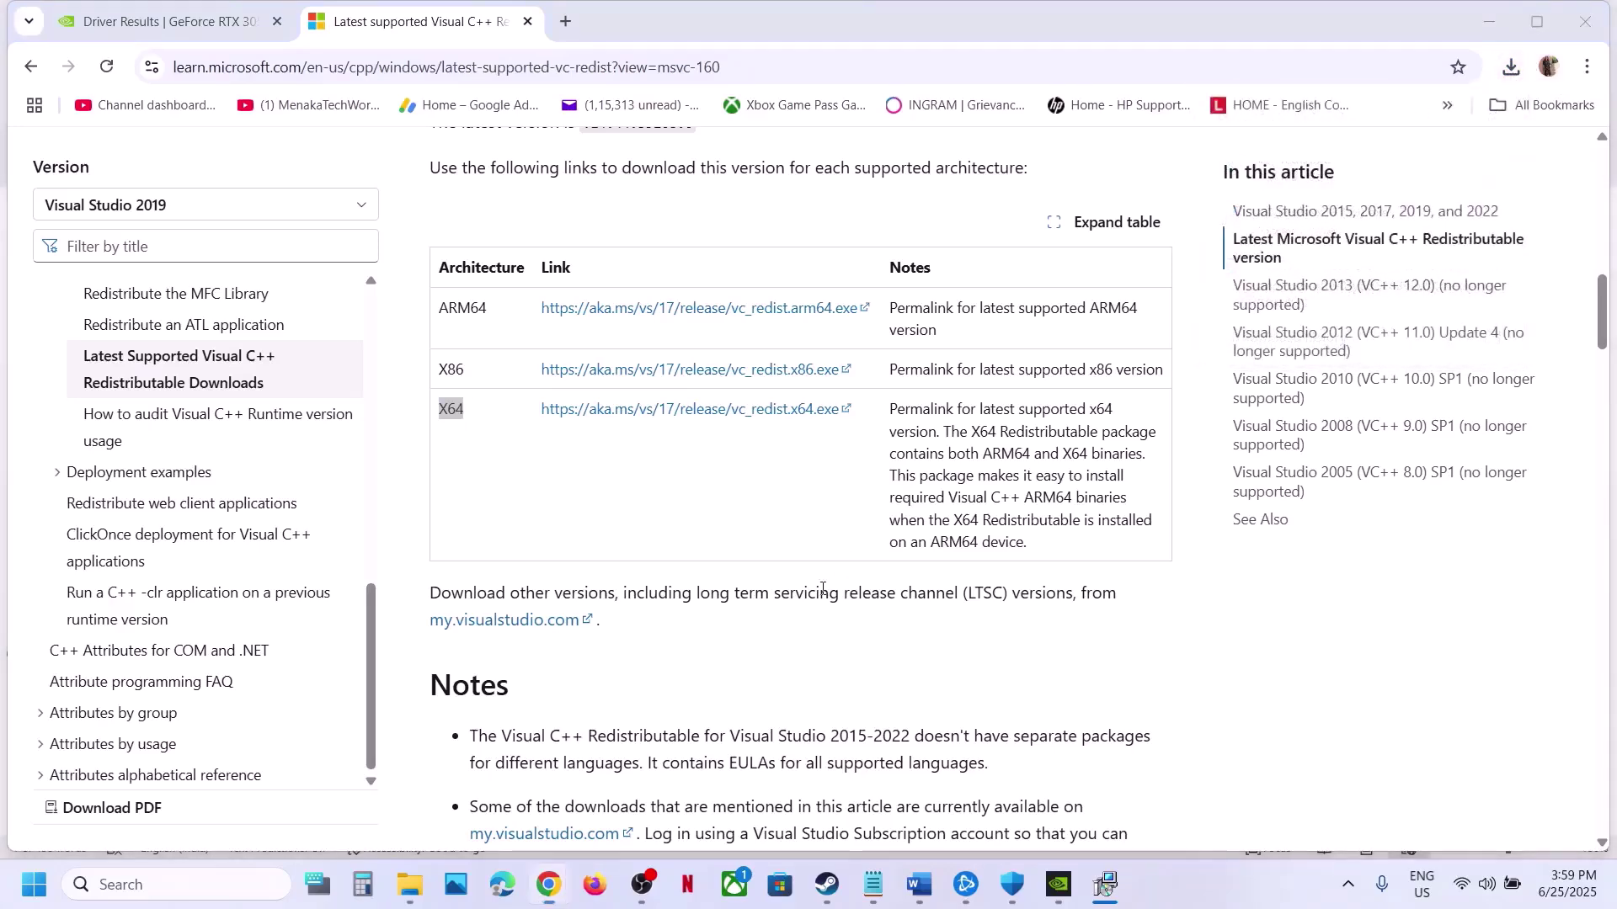
left_click(834, 556)
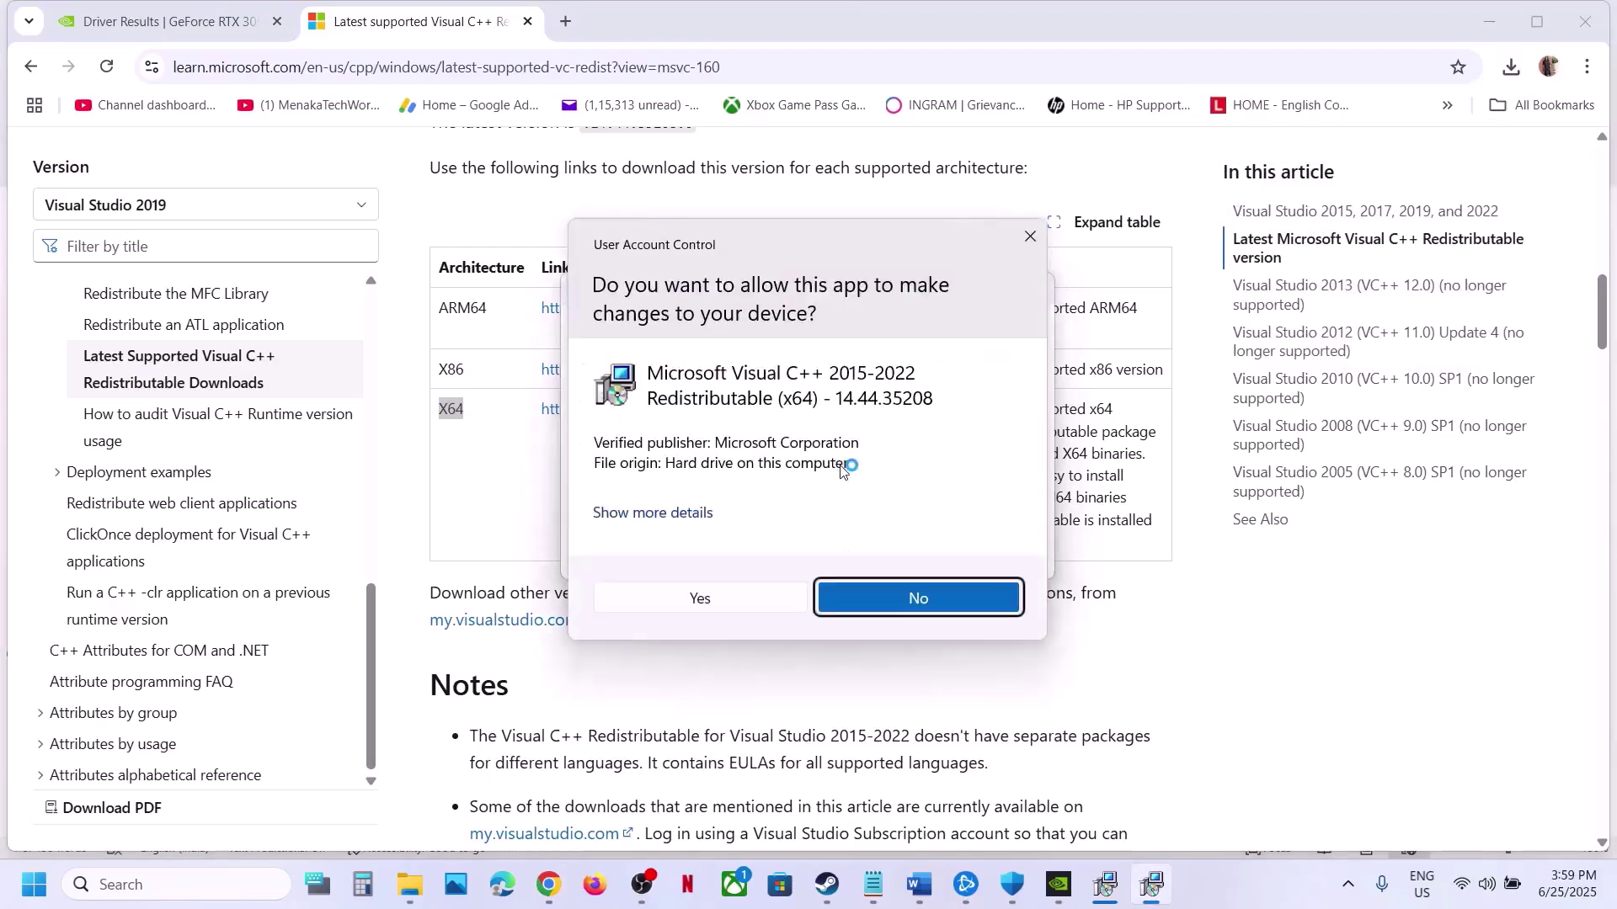
left_click(706, 599)
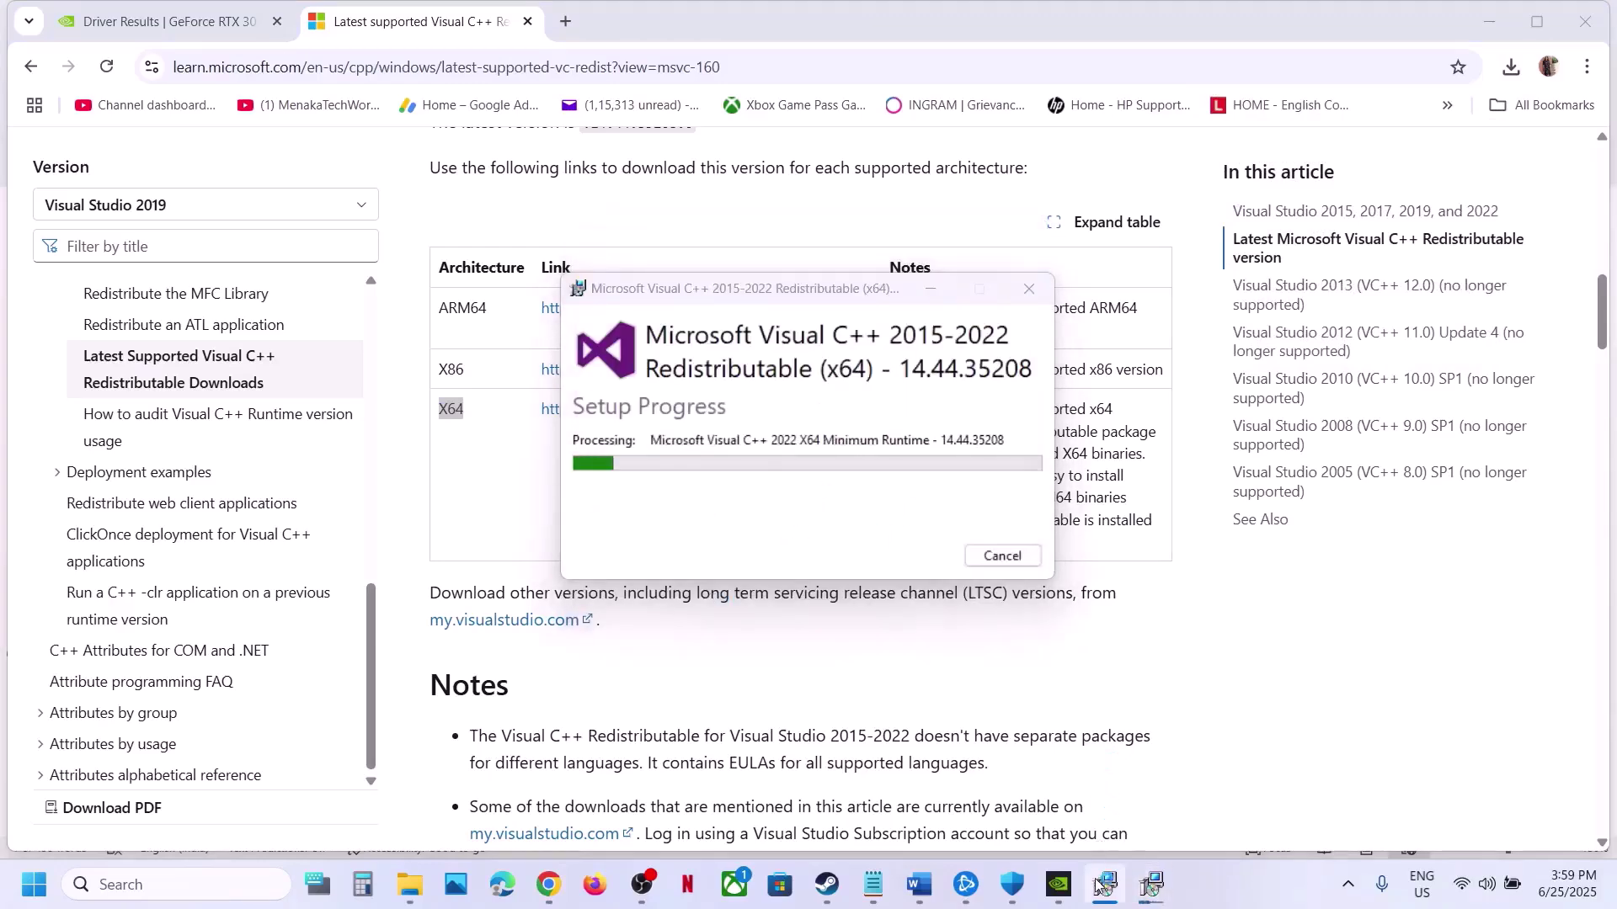
Step: Move the x86 setup window aside and close both the x64 and x86 Visual C++ setup windows
left_click_drag(804, 293, 1189, 303)
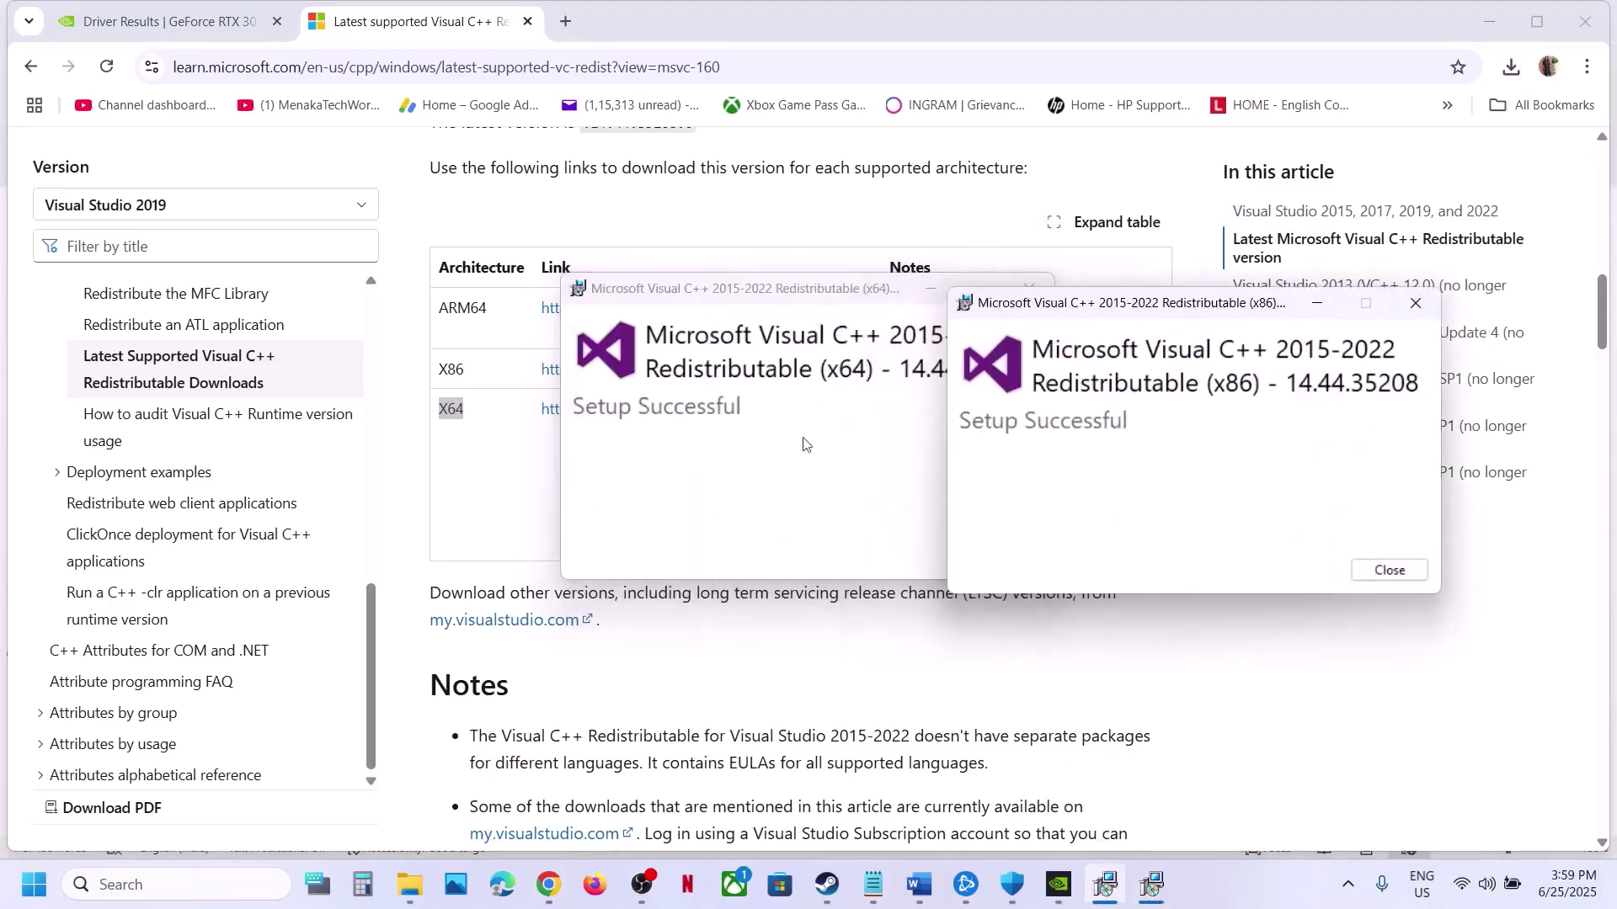
left_click(713, 473)
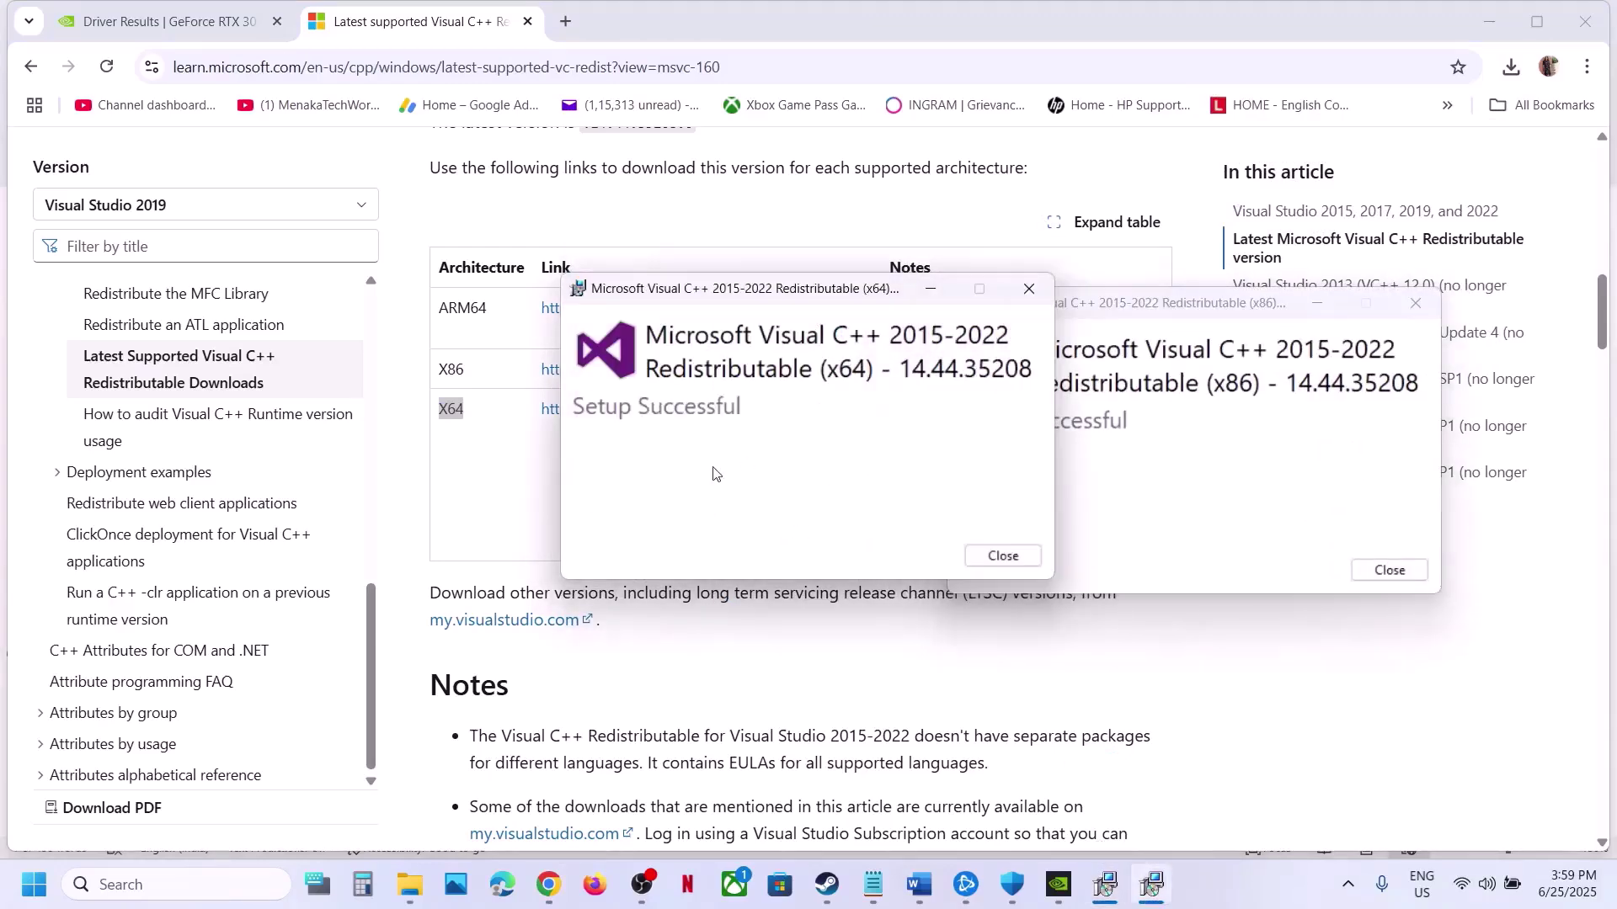
left_click(994, 557)
left_click(1387, 569)
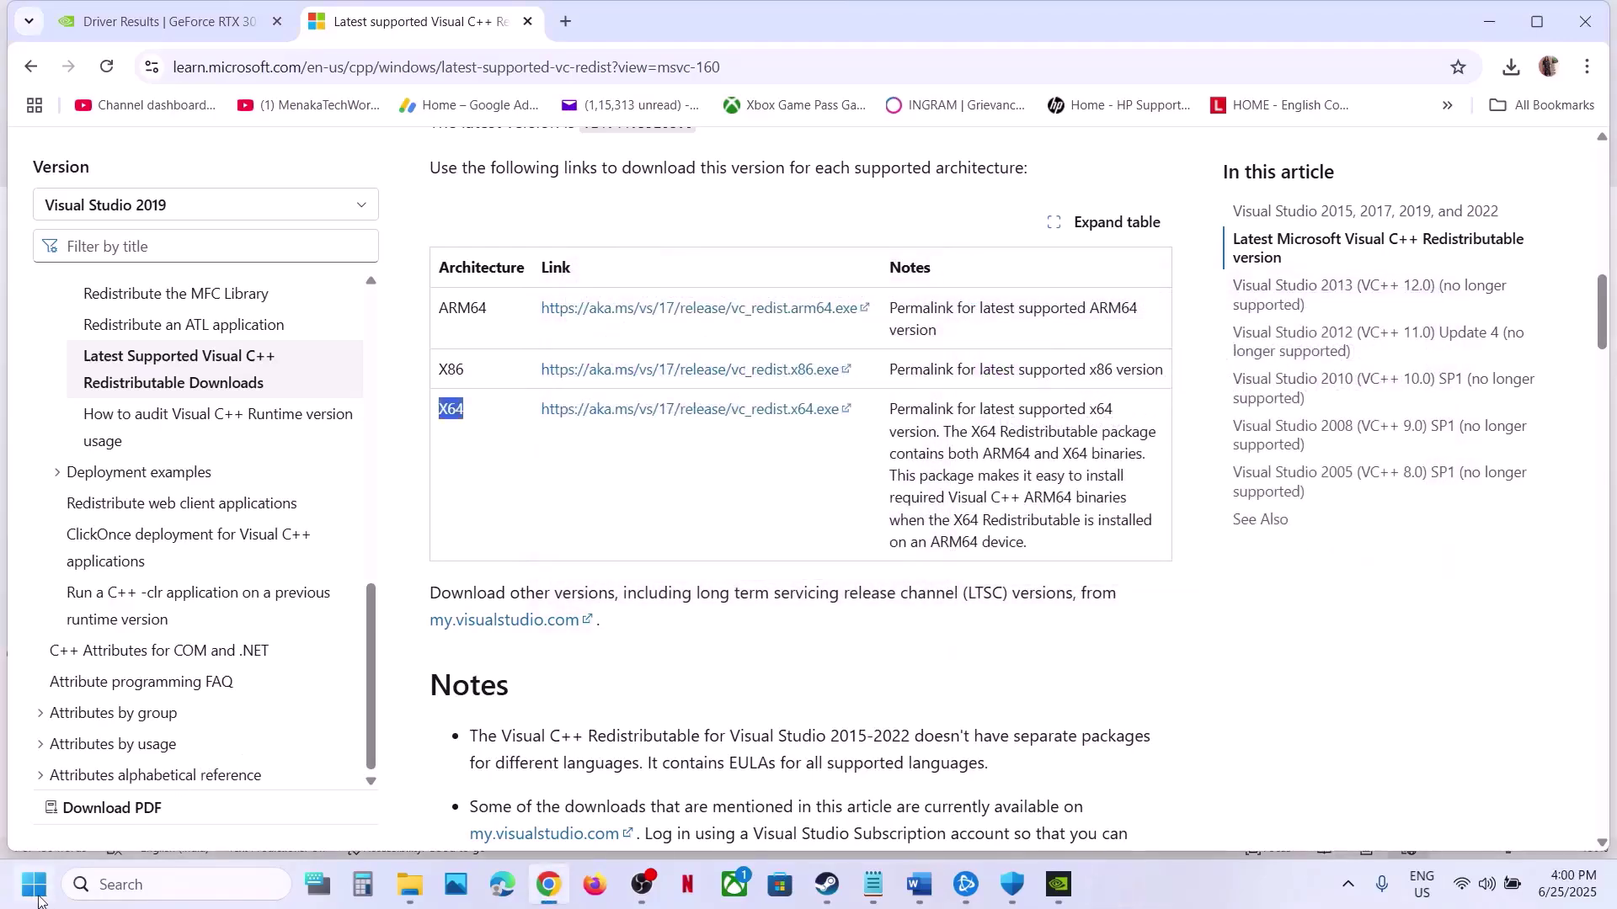
Step: View the computer's power options, dismiss them without choosing one, and switch to Battle.net
left_click(34, 884)
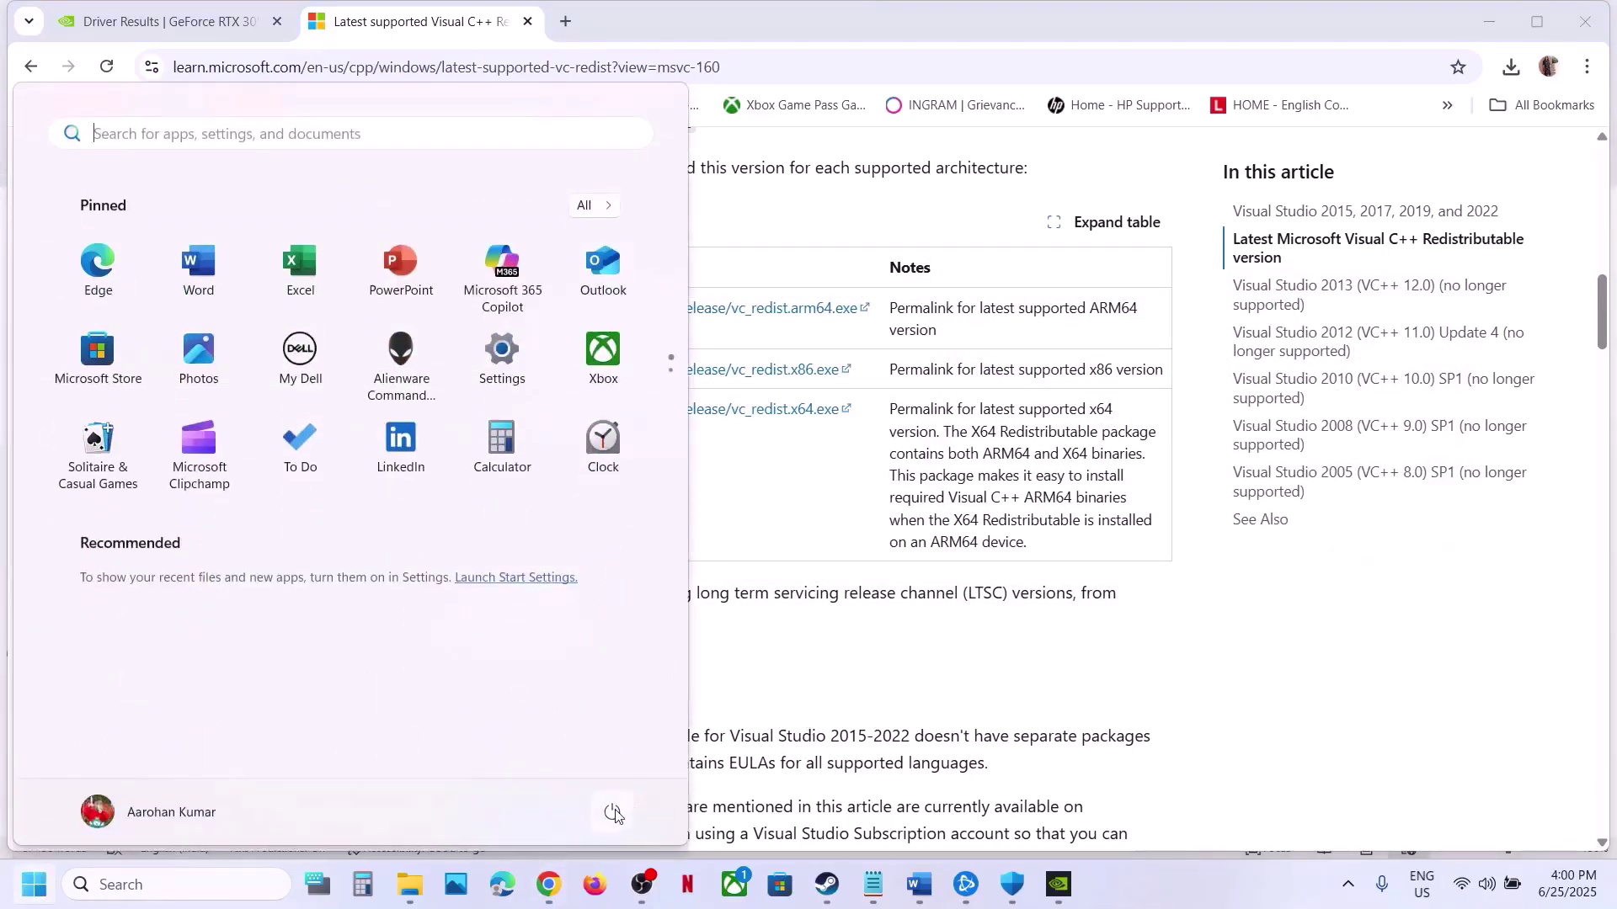
left_click(613, 812)
key("Escape")
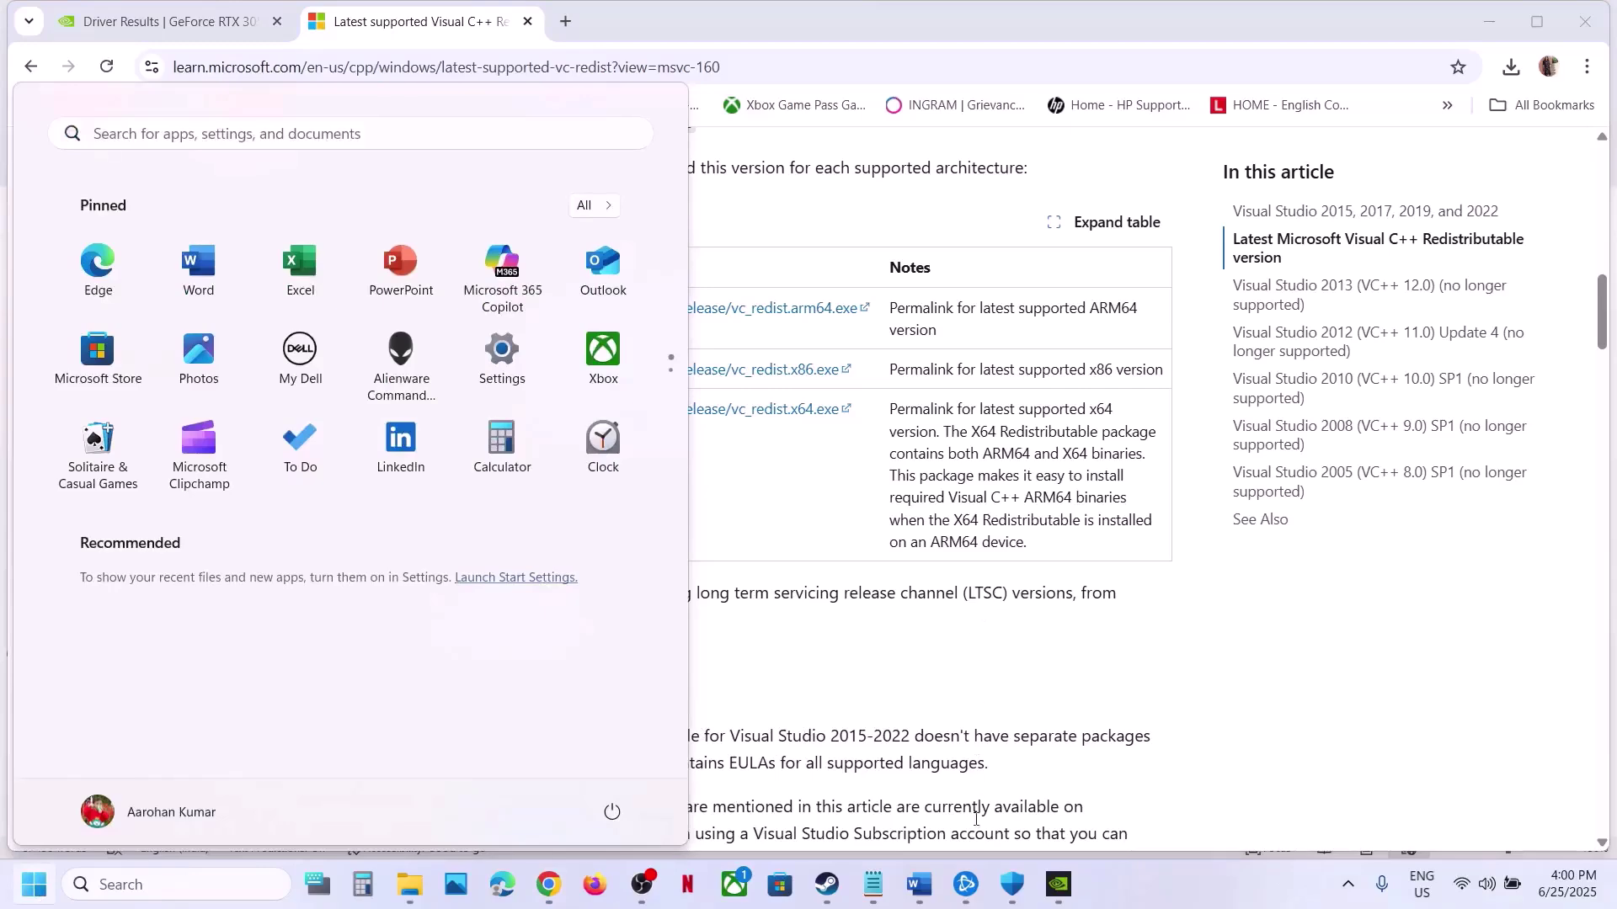
left_click(967, 886)
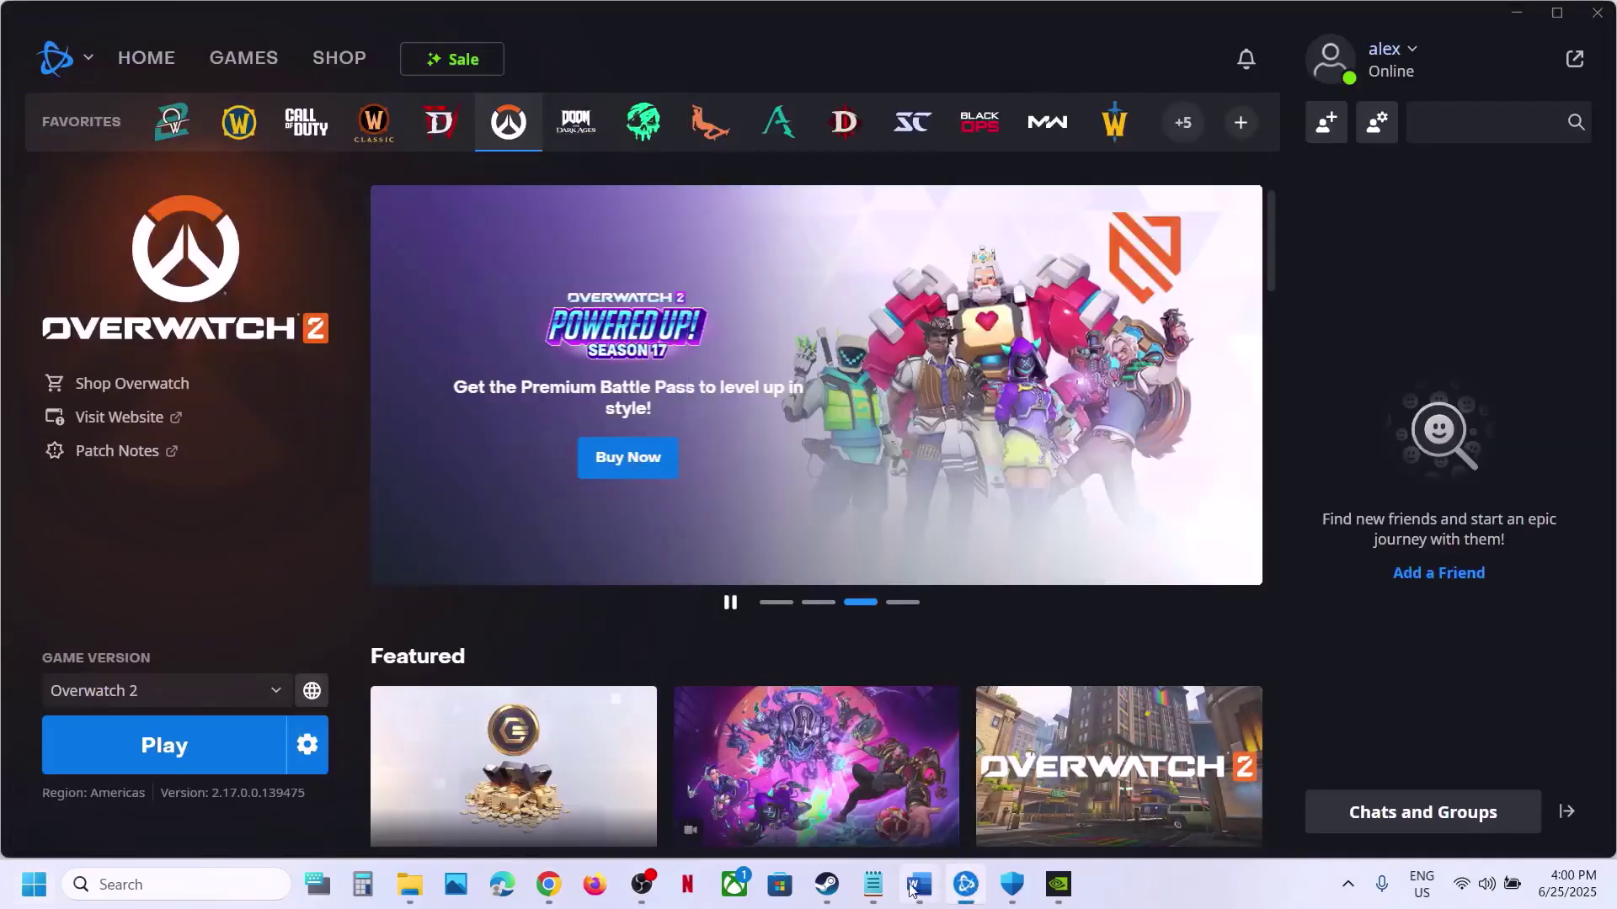
Step: Return to the Word notes and highlight the version 24H2 in Step 26
left_click(913, 889)
scroll(599, 607, "down", 2)
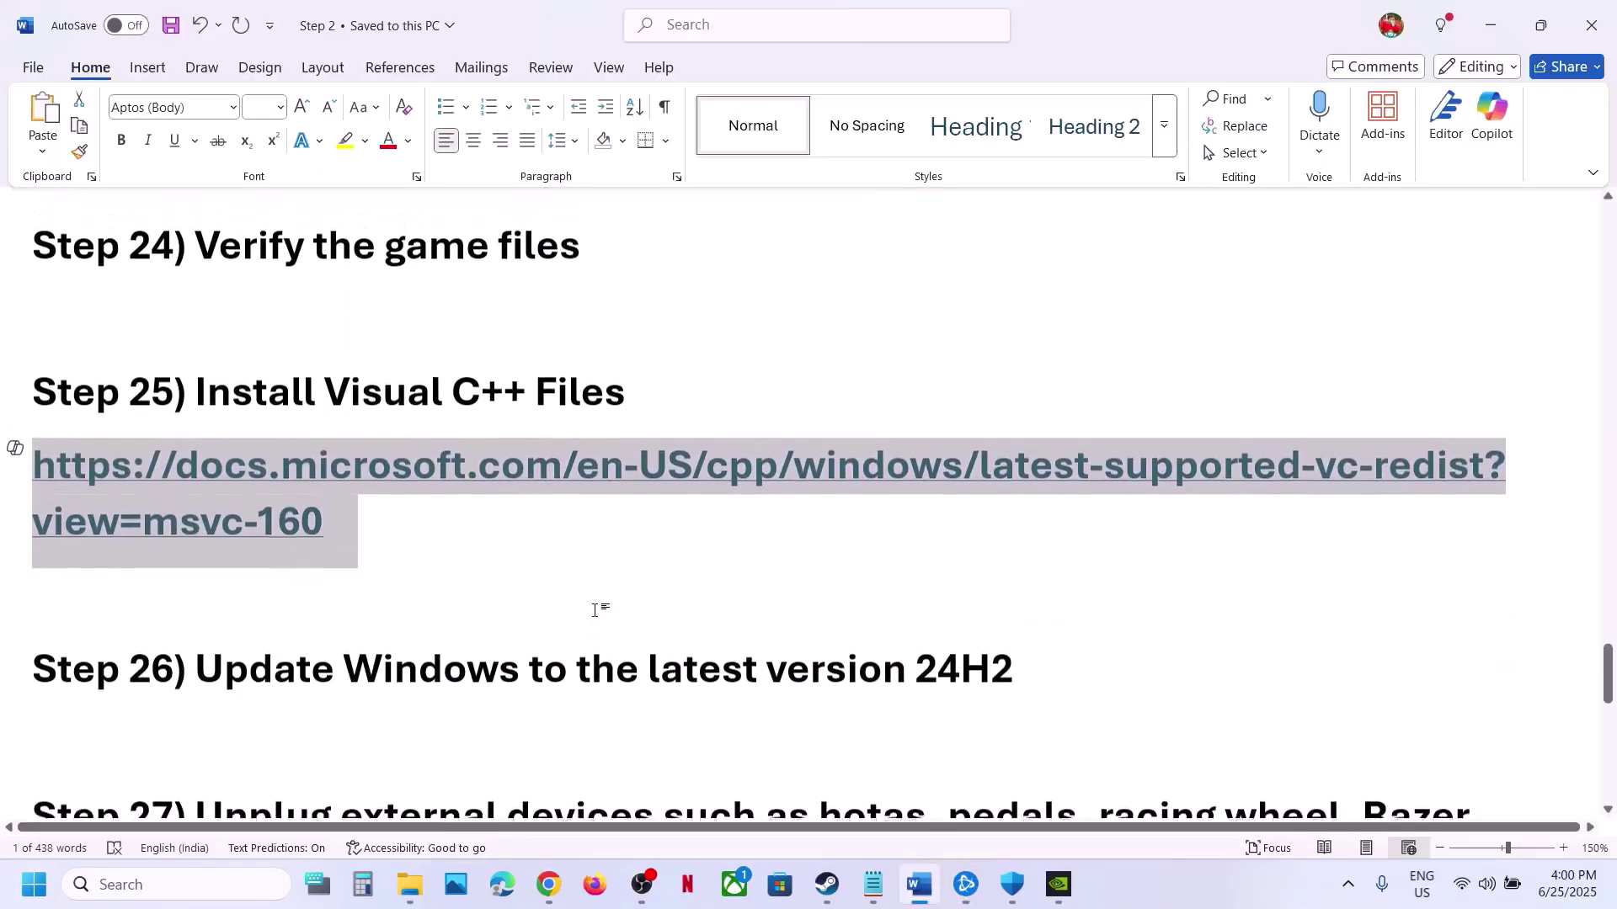
left_click_drag(348, 690, 916, 688)
left_click(1008, 680)
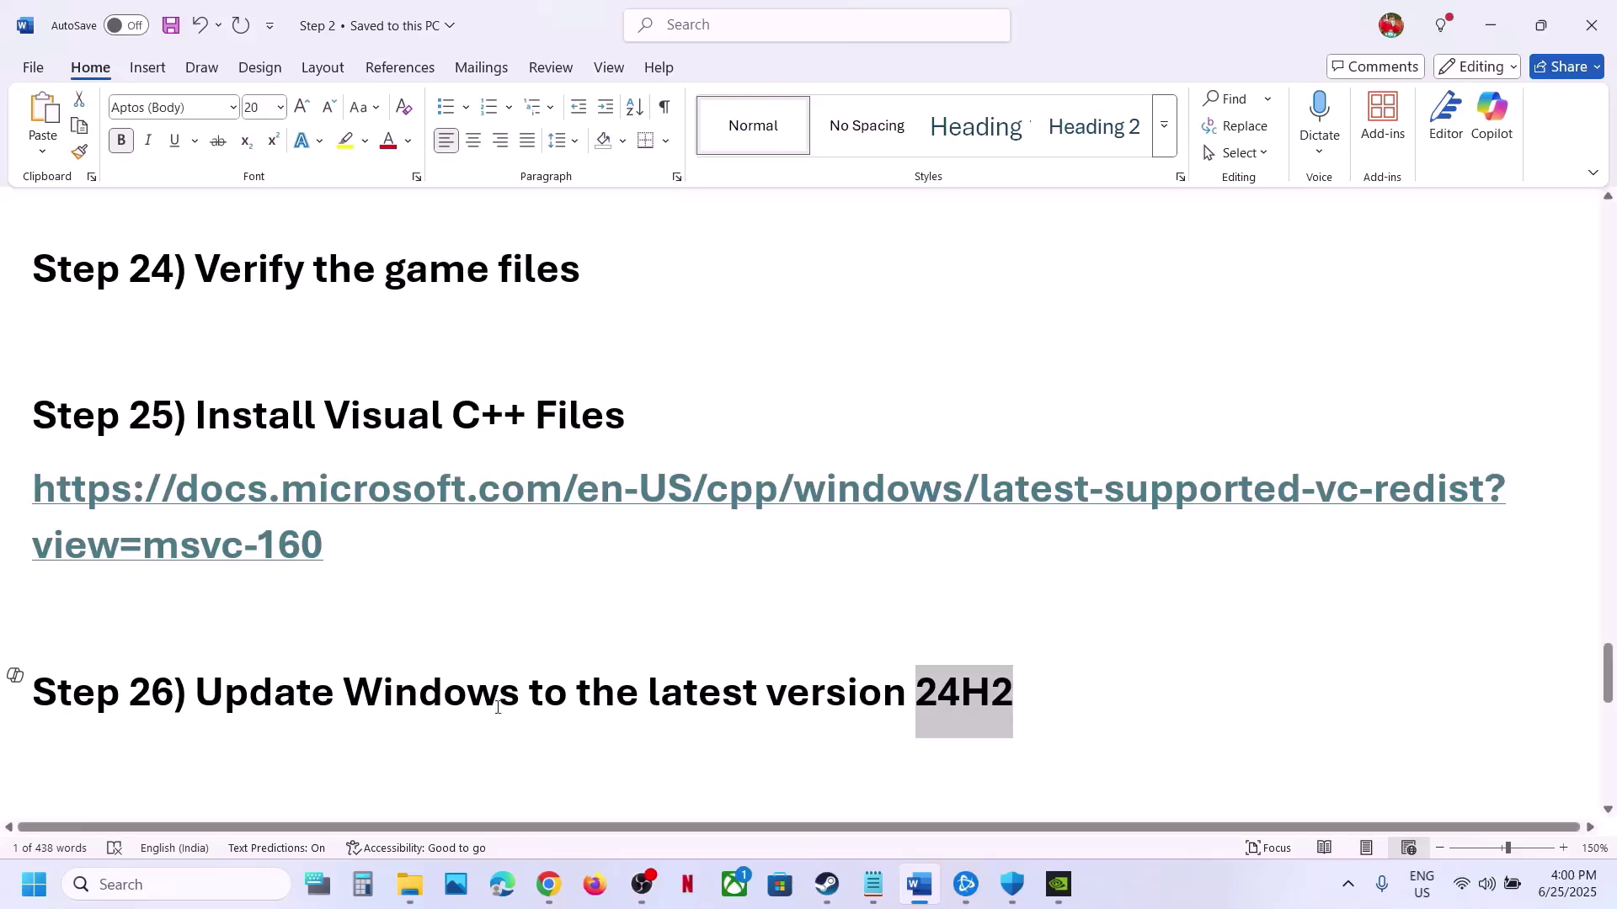
Step: Check for updates in Windows Update and locate the Restart option among the computer's power options
key("super+i")
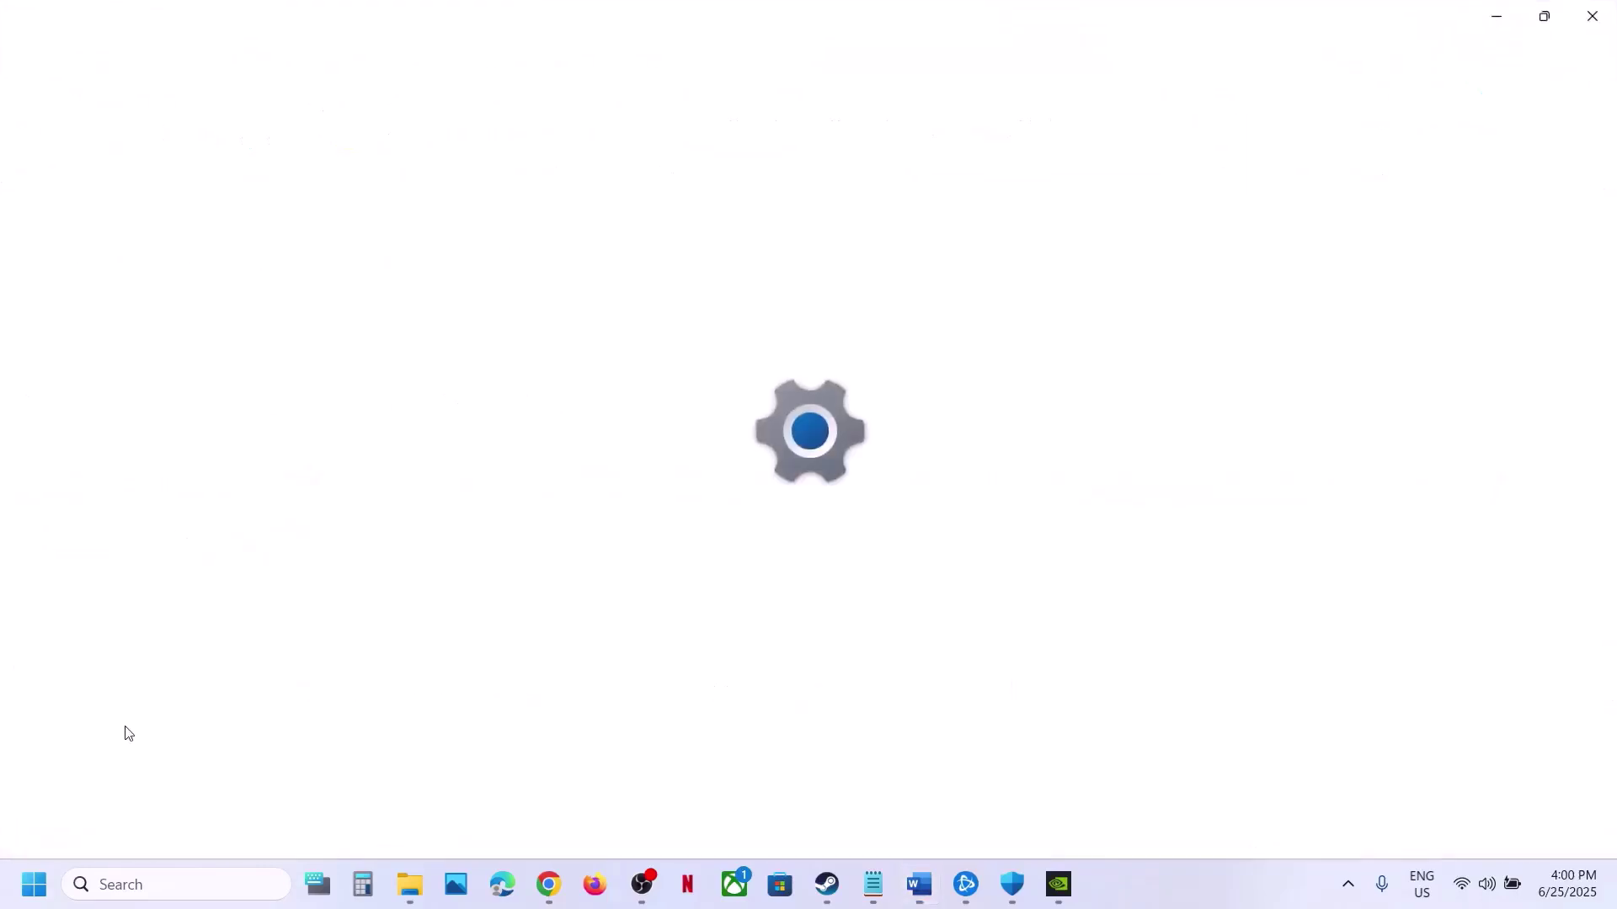
left_click(156, 697)
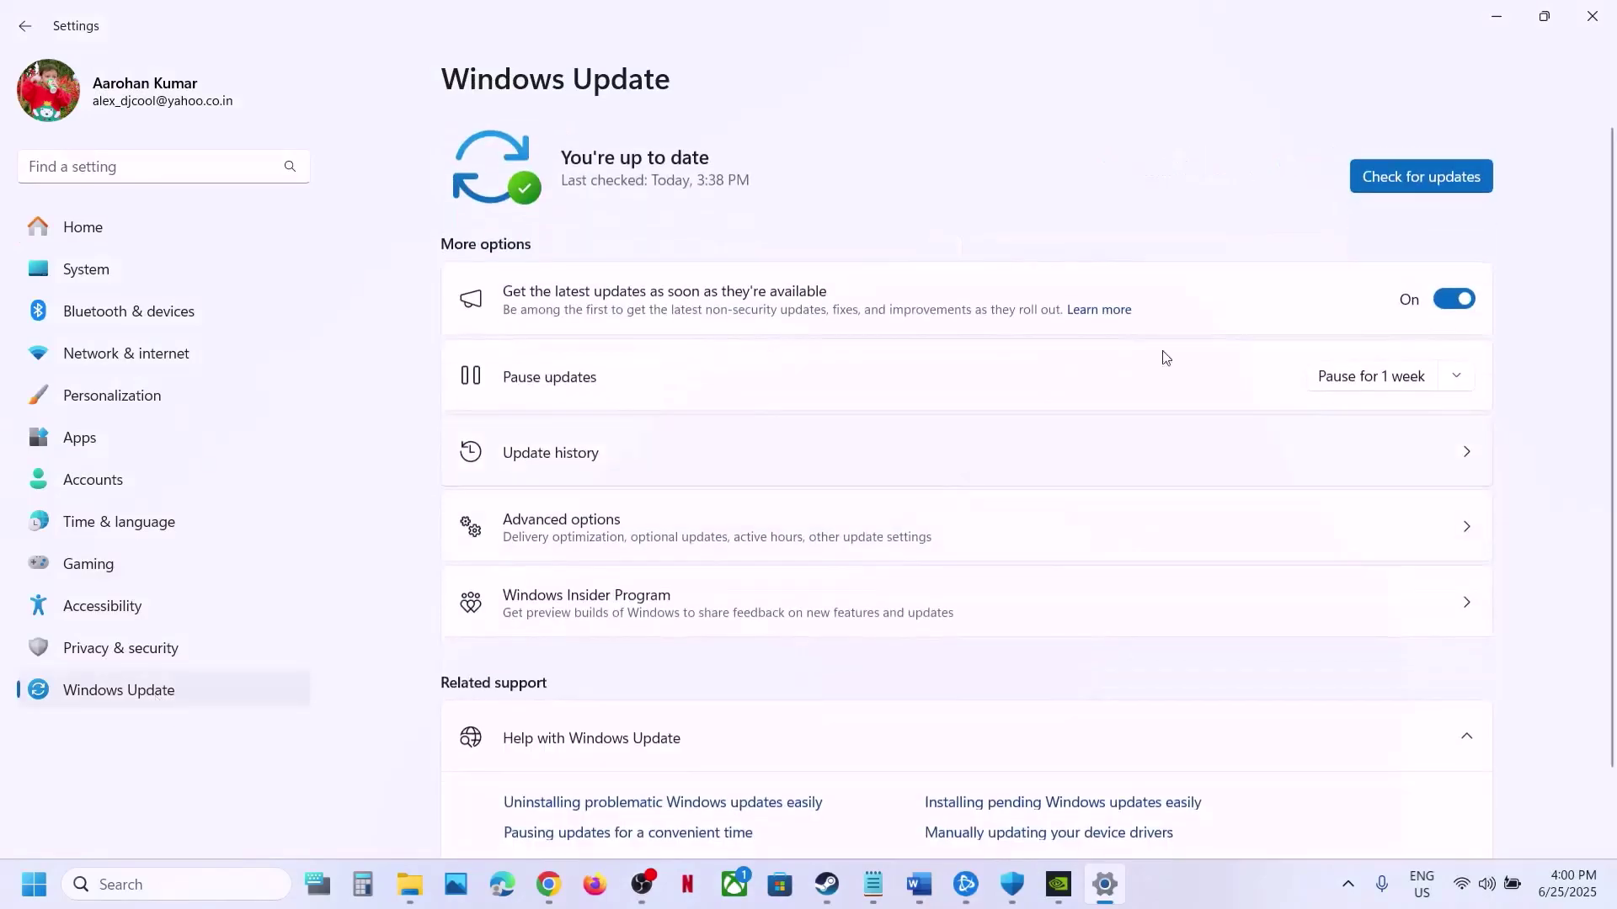
left_click(1459, 167)
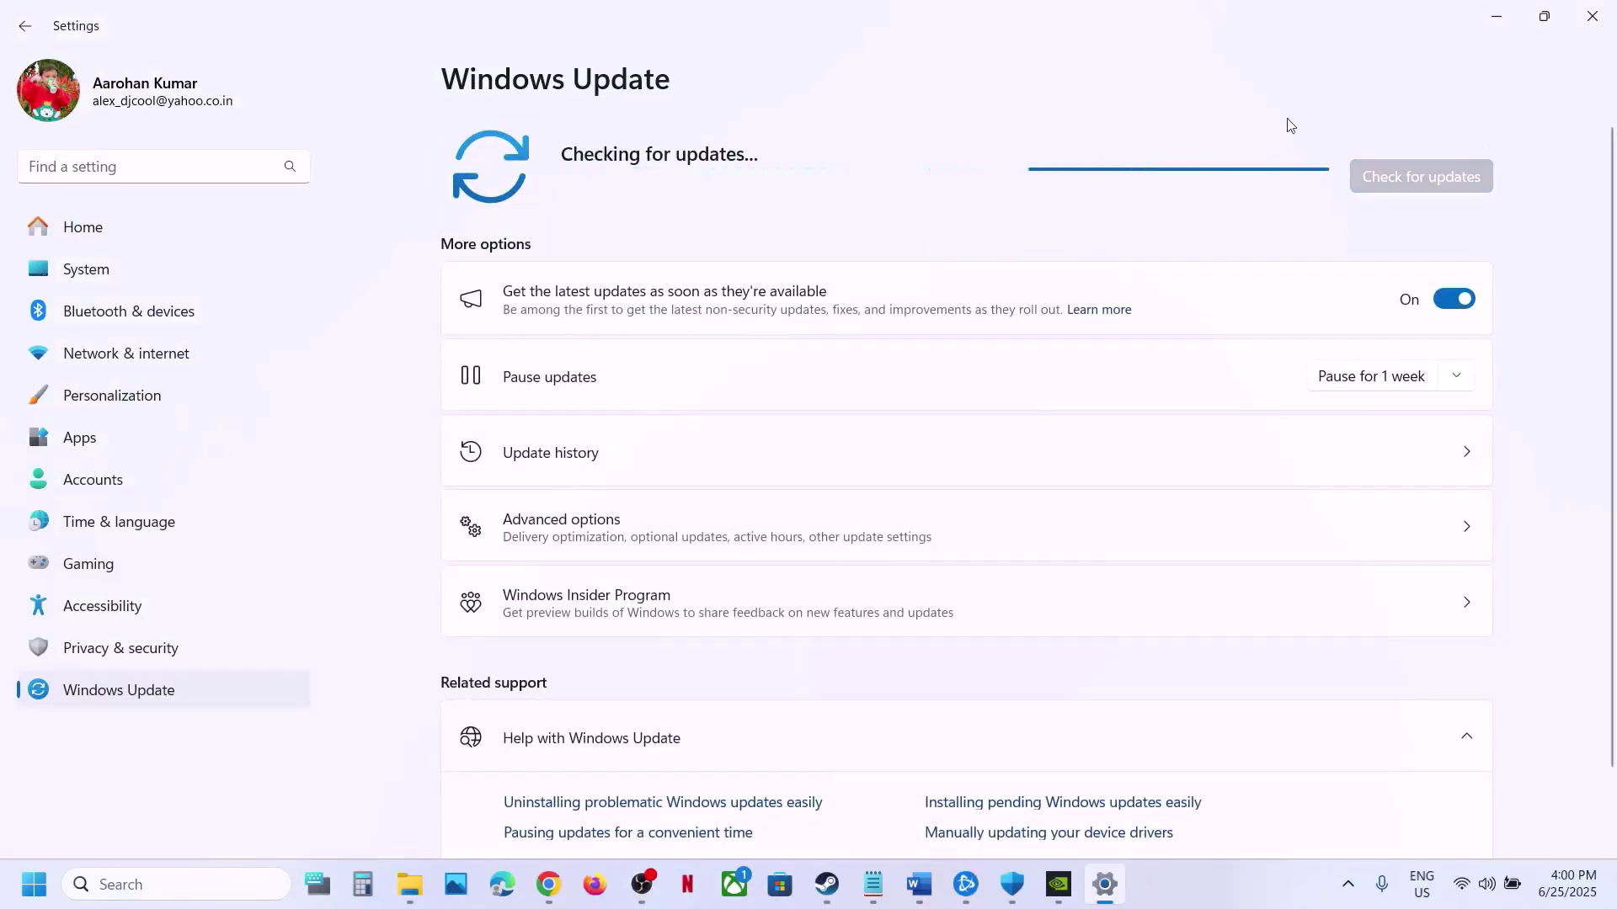
left_click(30, 888)
left_click(612, 811)
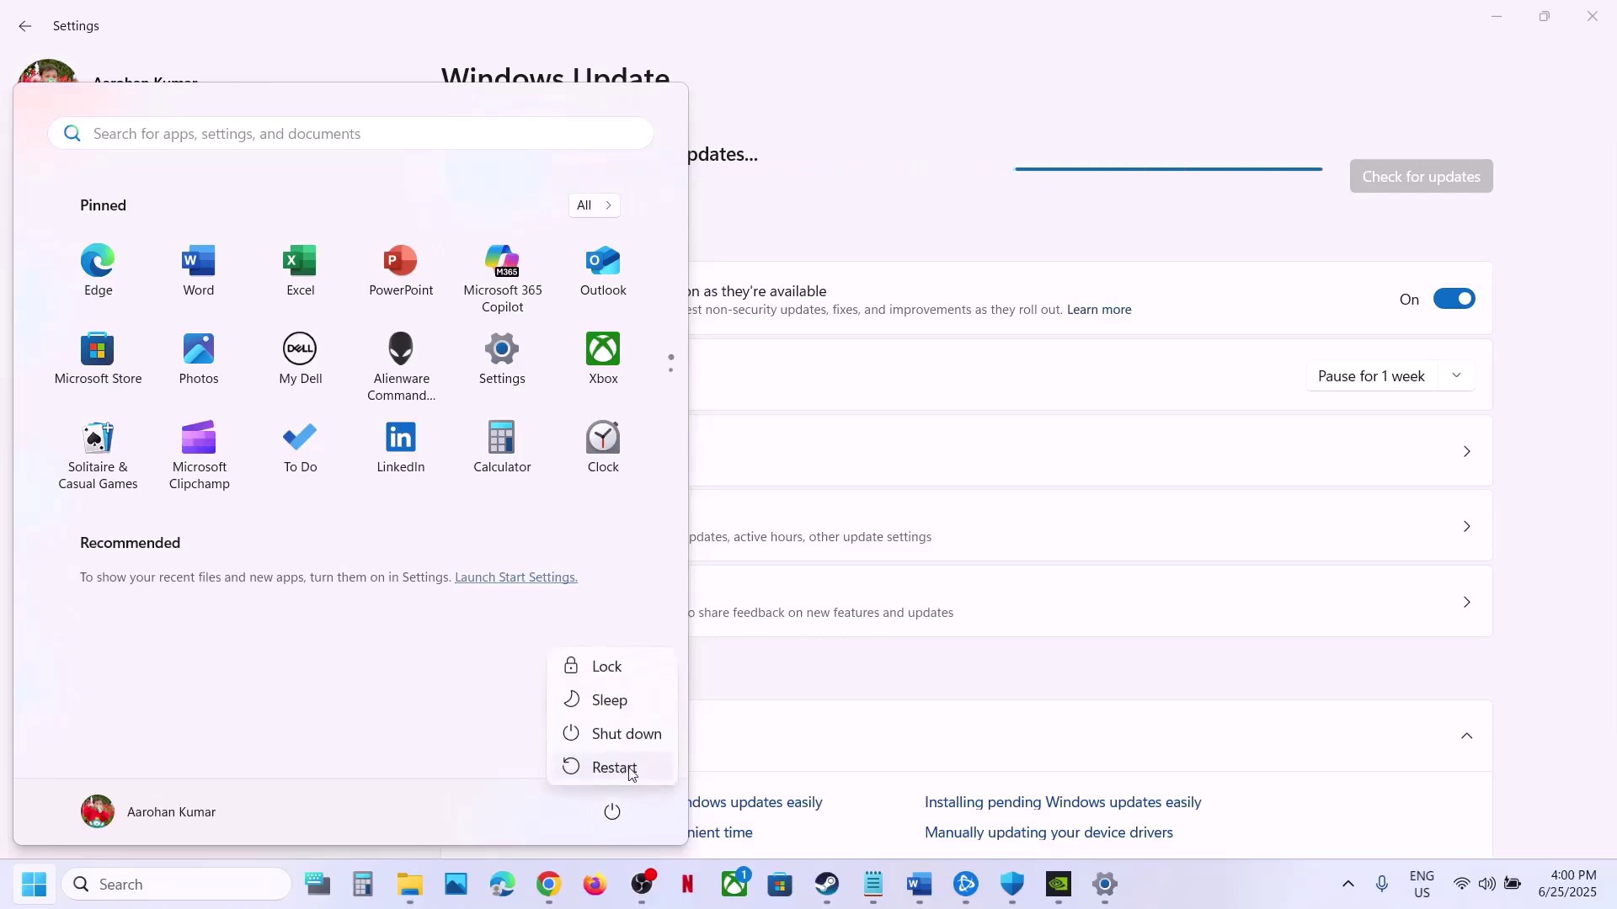
Step: Run winver to view the installed Windows version, and close the About Windows dialog
left_click(204, 886)
type("wi")
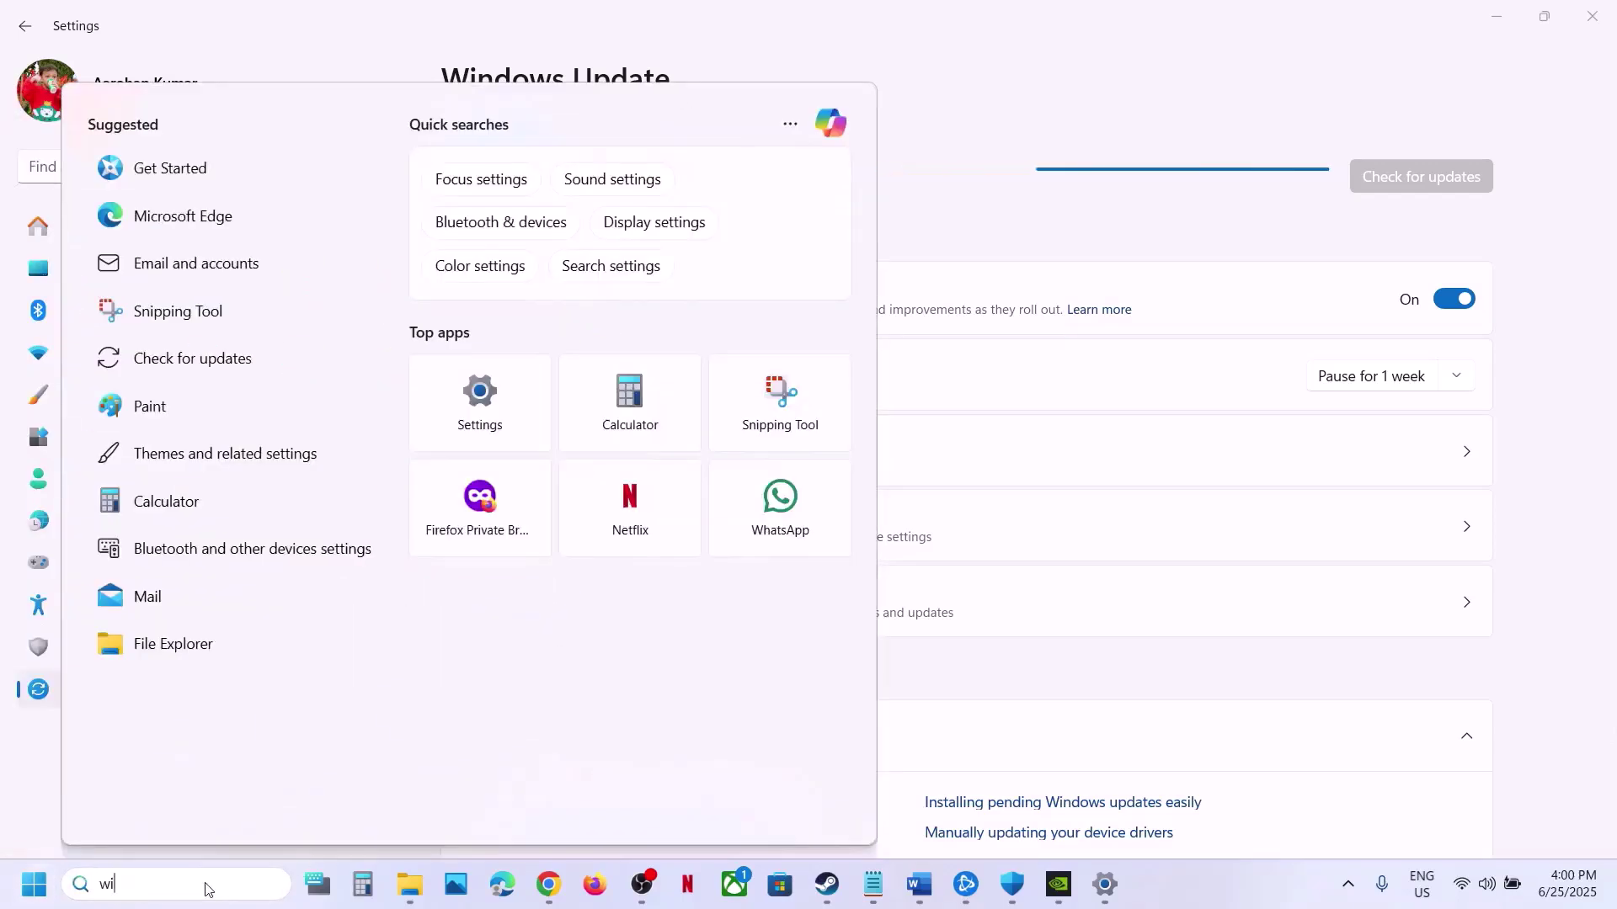
type("nver")
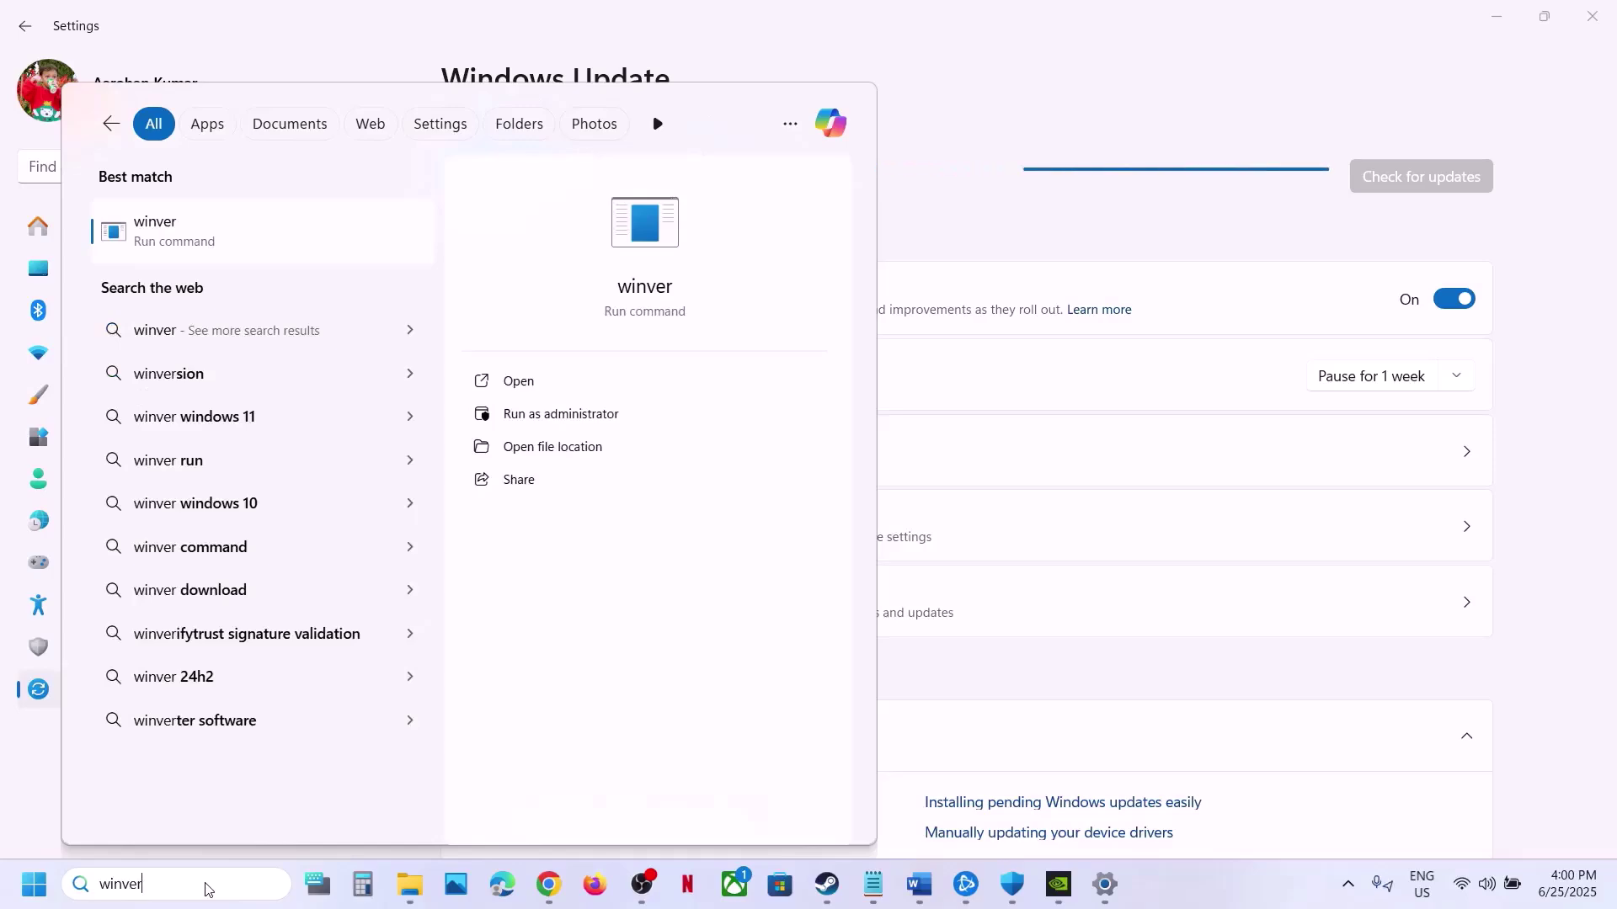
key("Return")
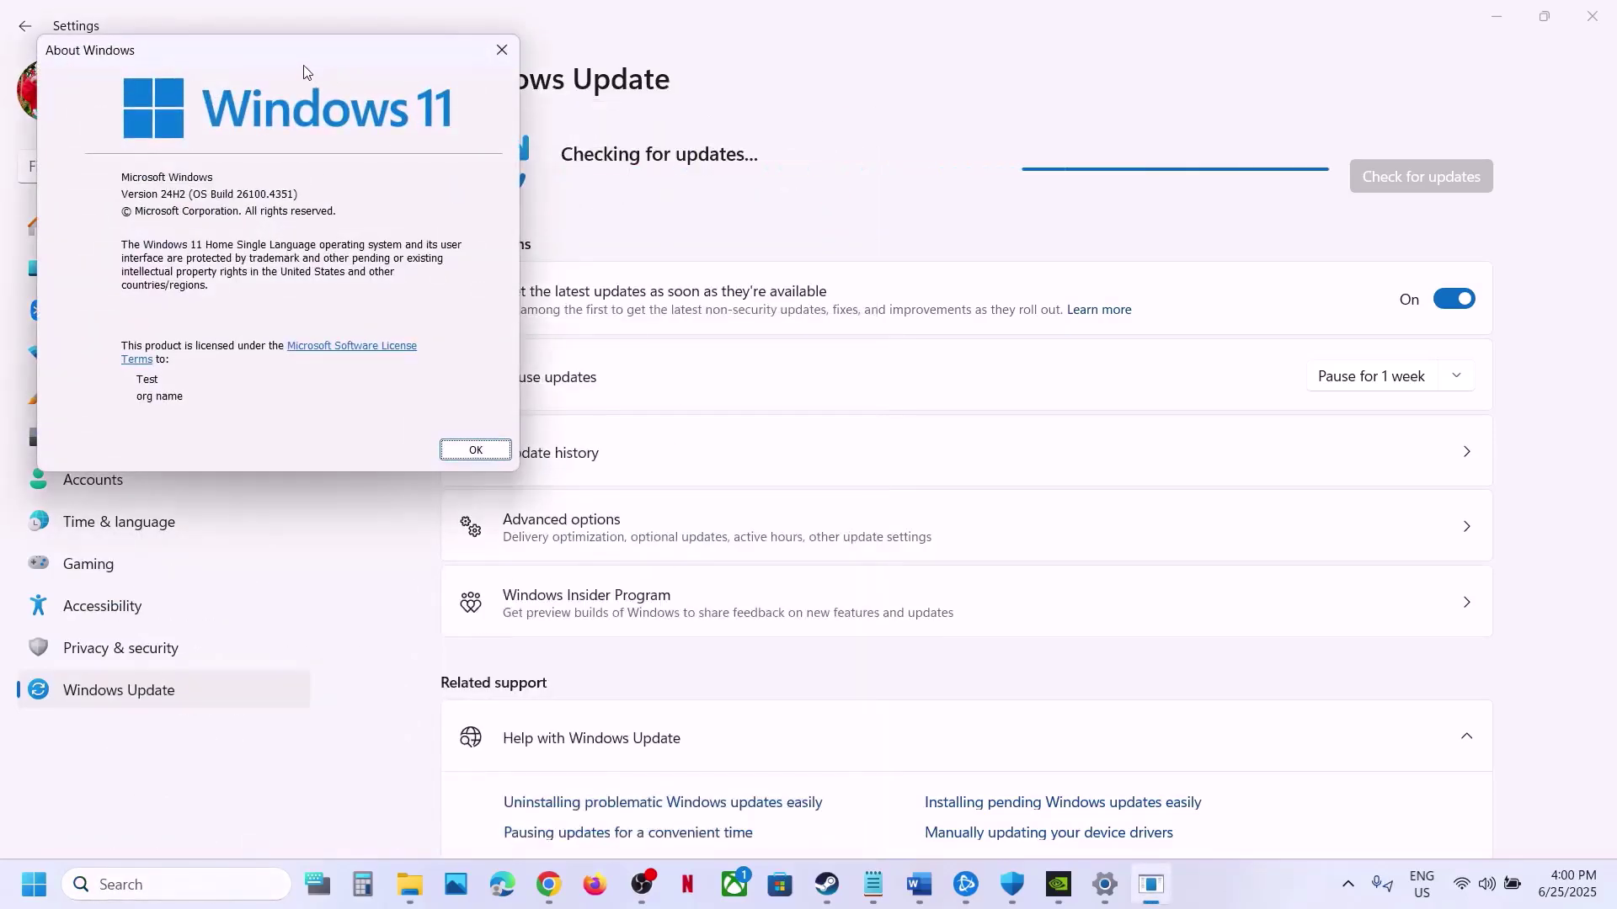
left_click_drag(303, 65, 491, 330)
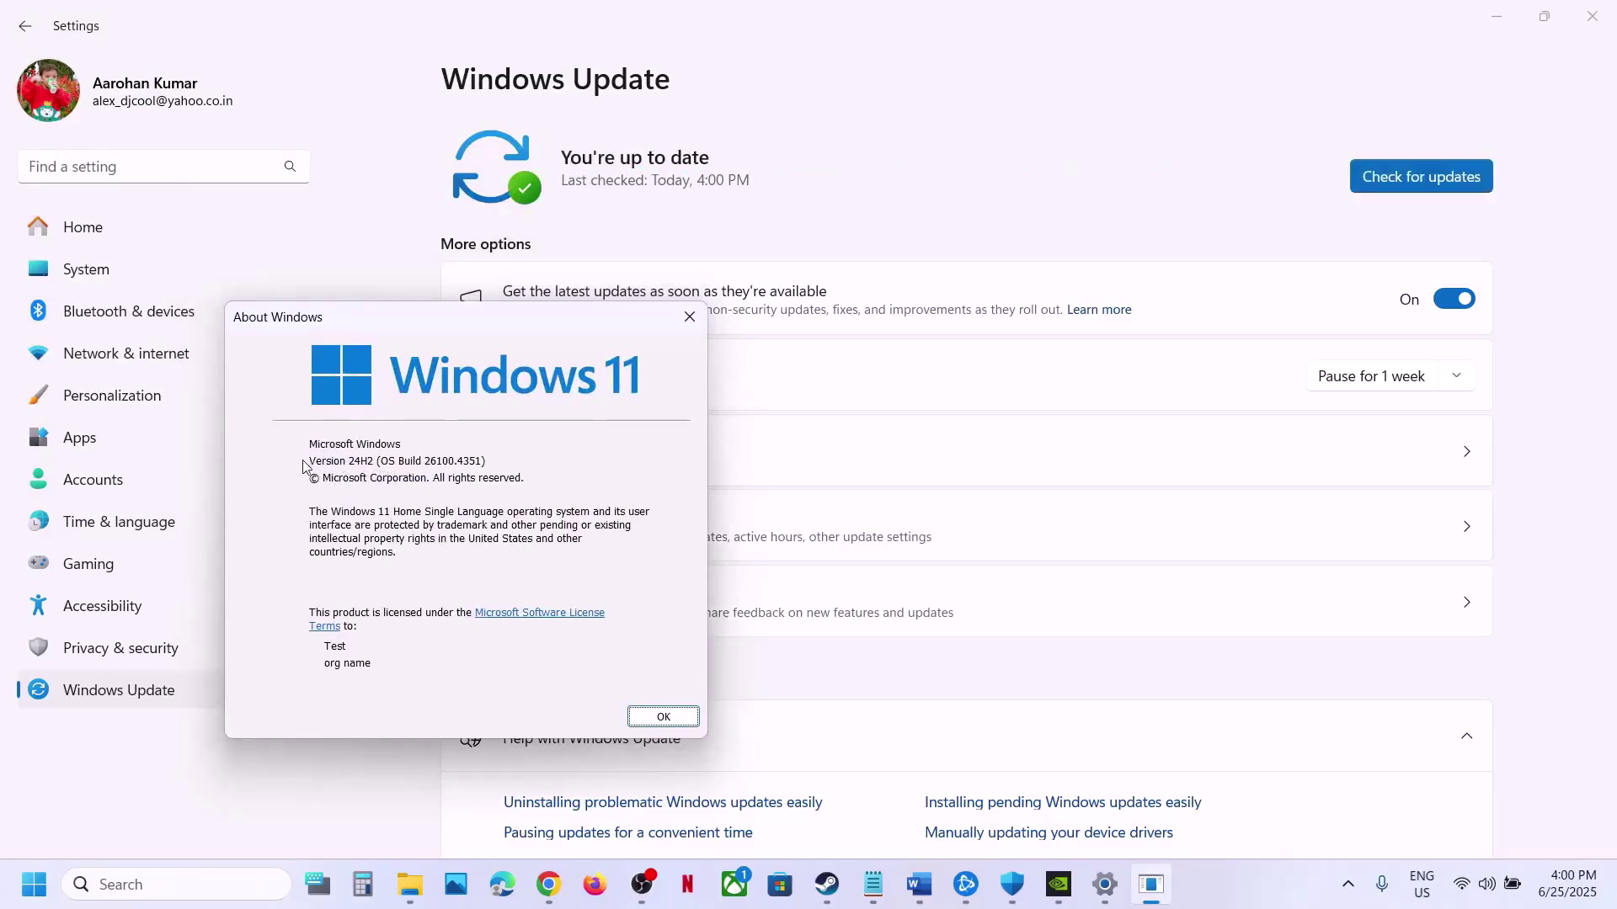
left_click(688, 317)
Step: Return to the Word notes, highlight "Windows to the latest version 24H2" in Step 26 and bring up Step 27
left_click(920, 886)
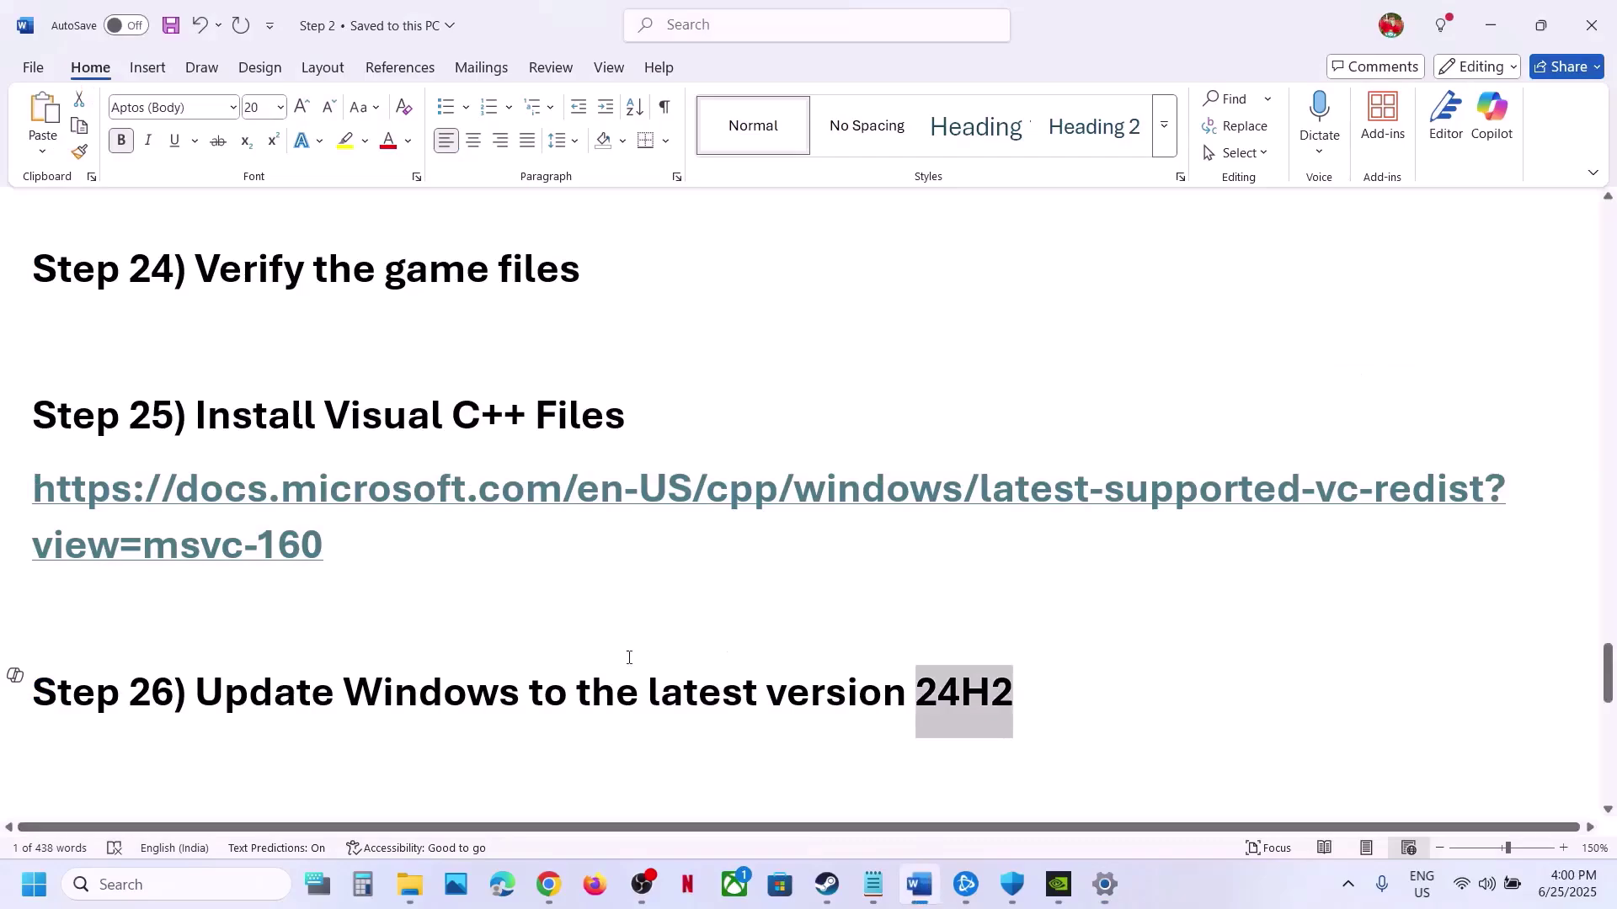
left_click_drag(368, 718, 1011, 705)
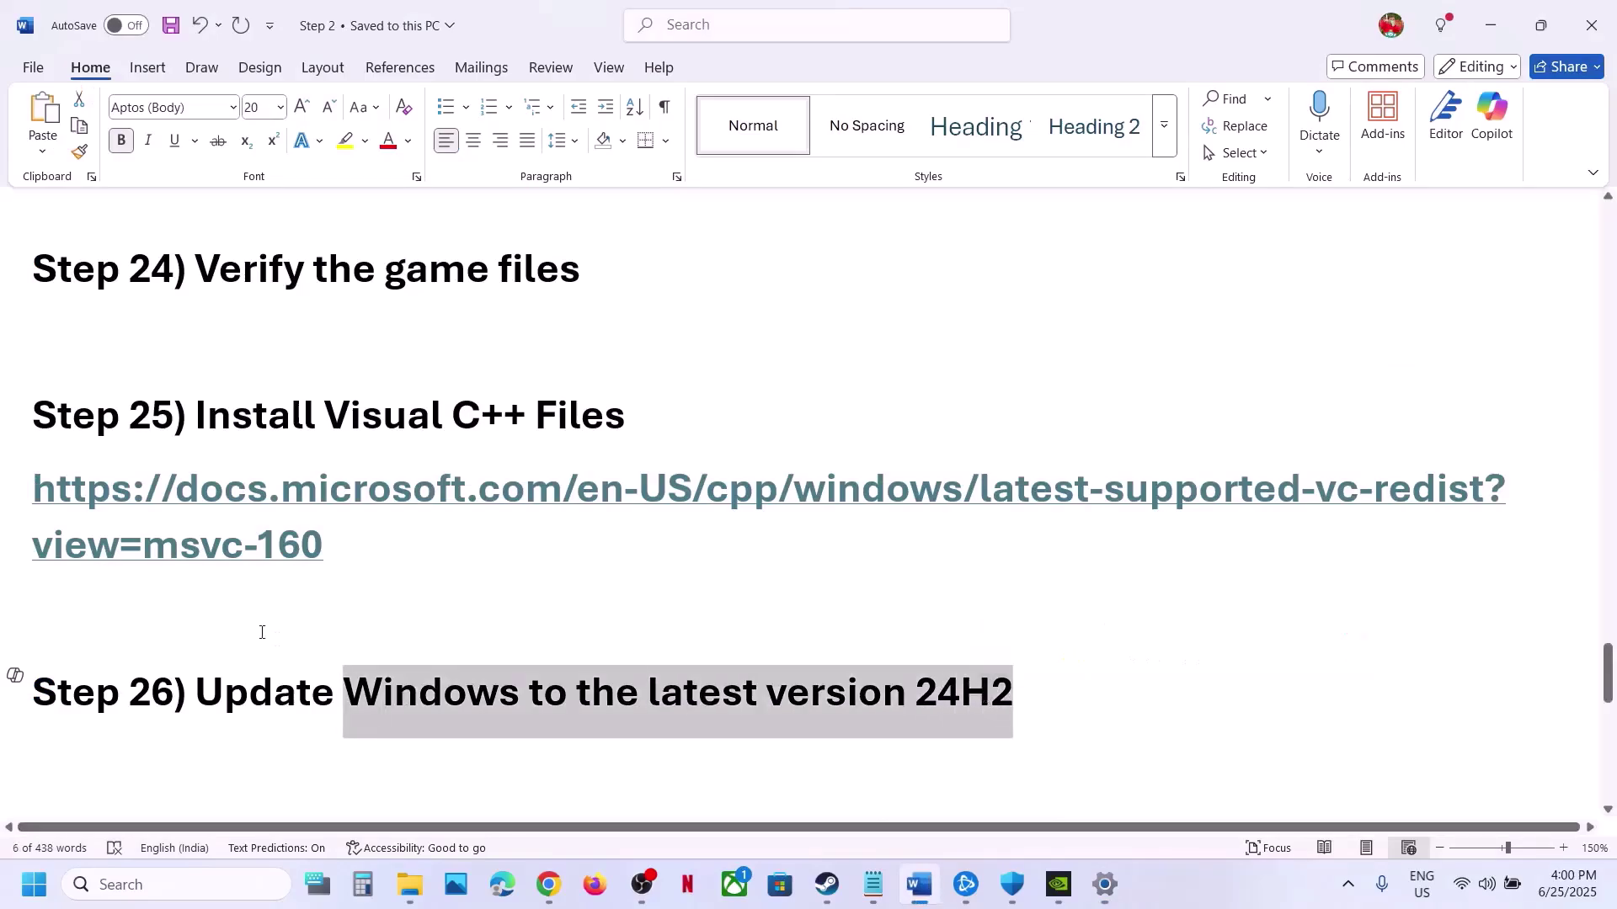
scroll(262, 633, "down", 2)
scroll(262, 633, "down", 4)
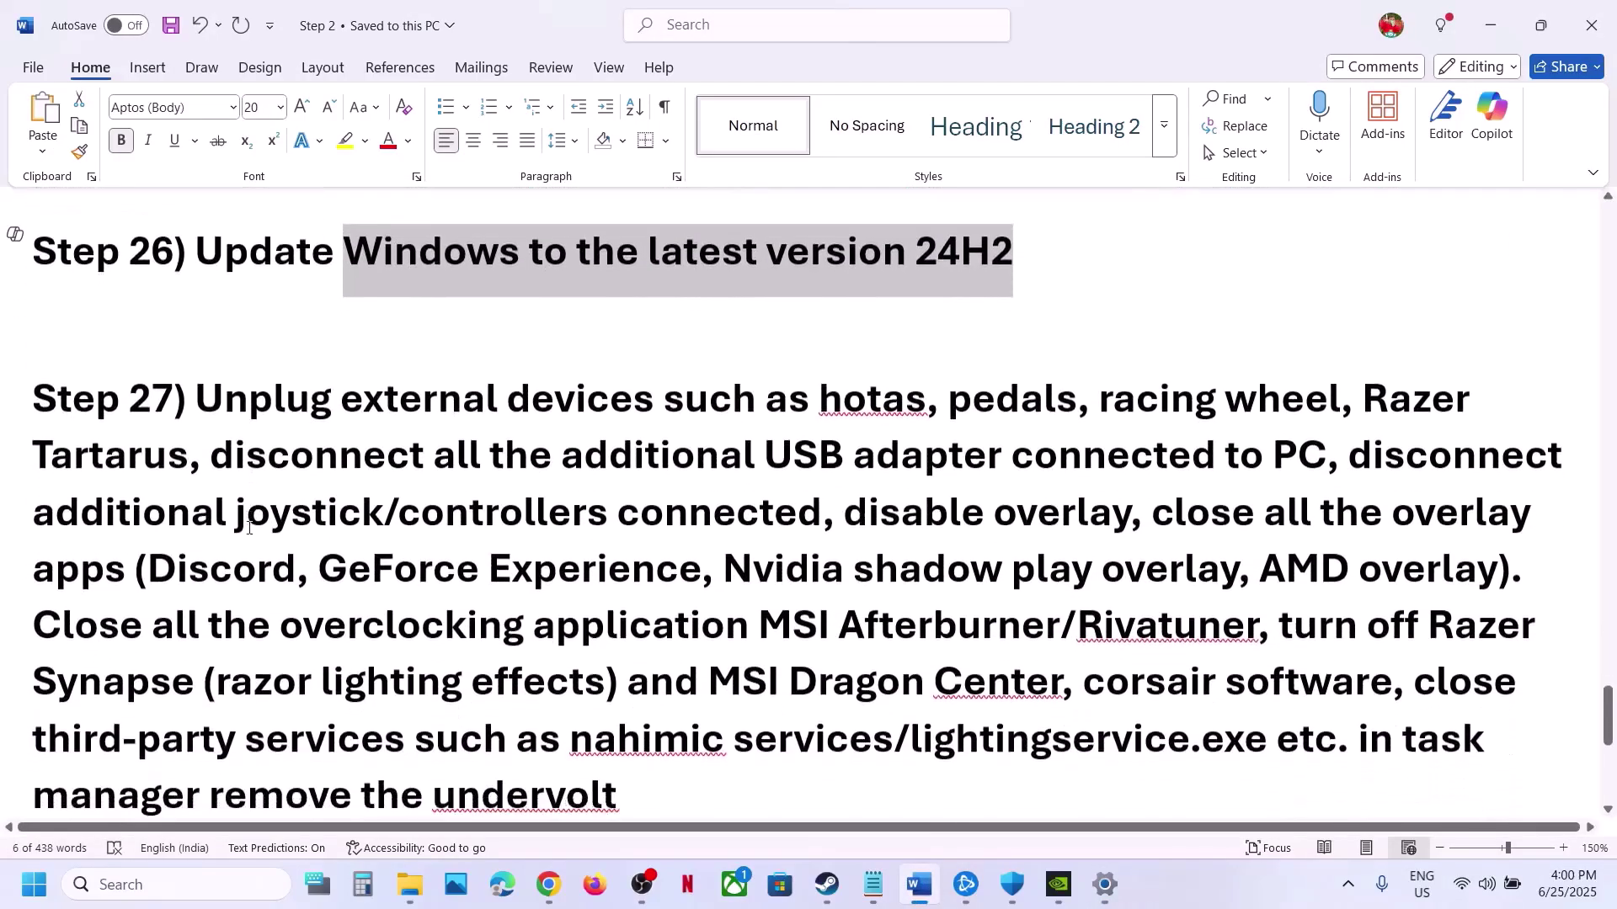
Step: Highlight the instruction to unplug external devices and the words "disable overlay" in Step 27 of the notes
left_click_drag(204, 334, 1212, 395)
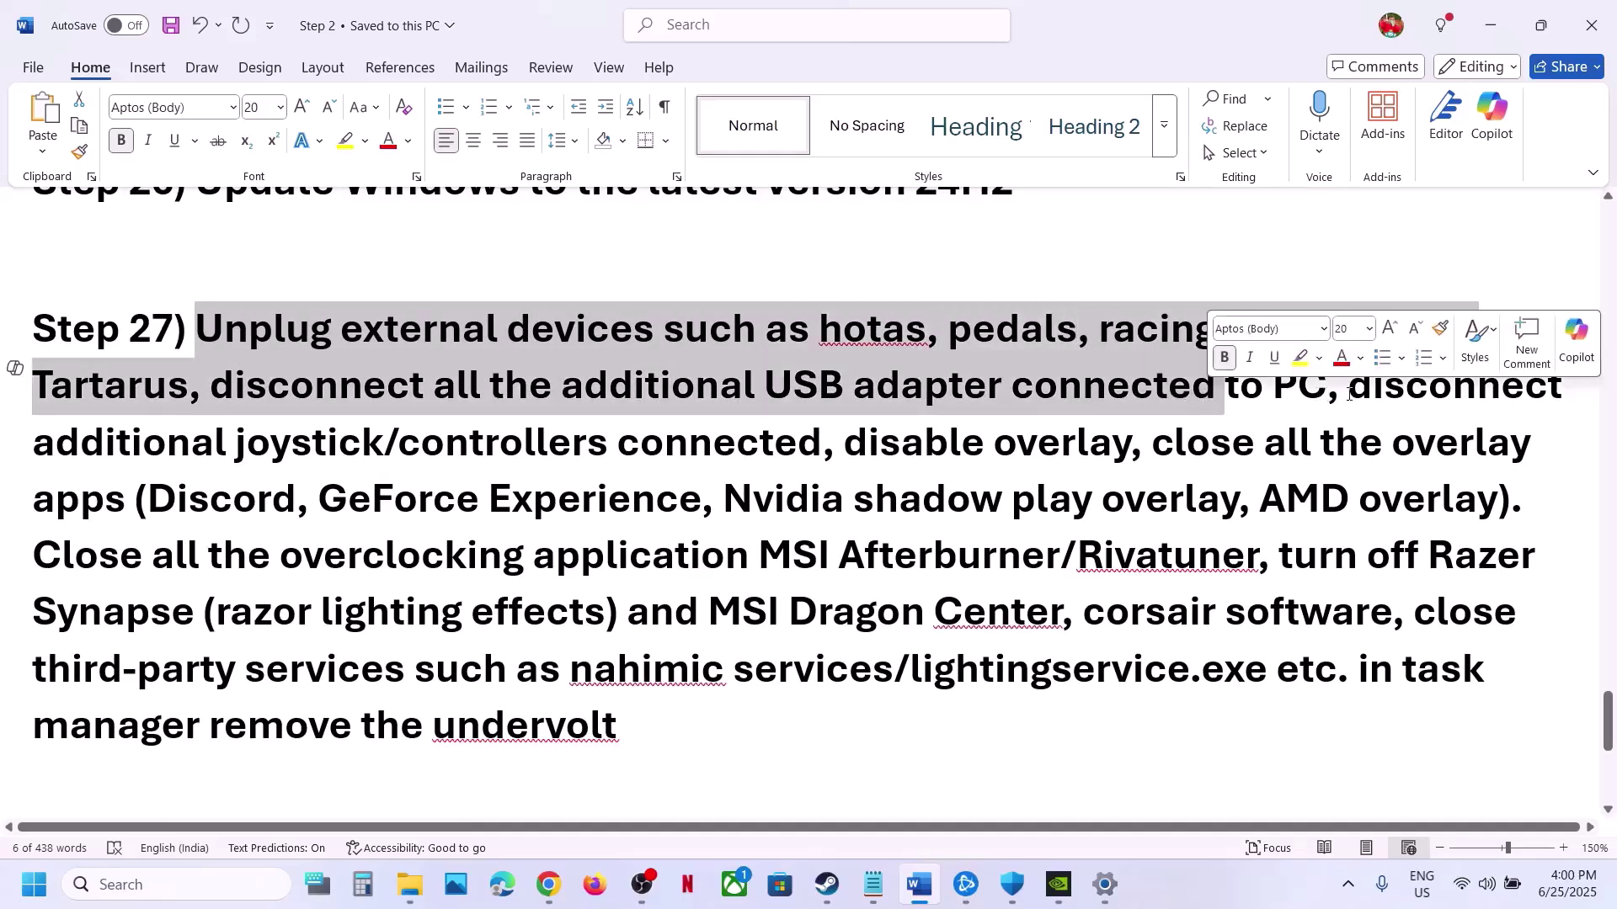
left_click_drag(1348, 394, 1130, 447)
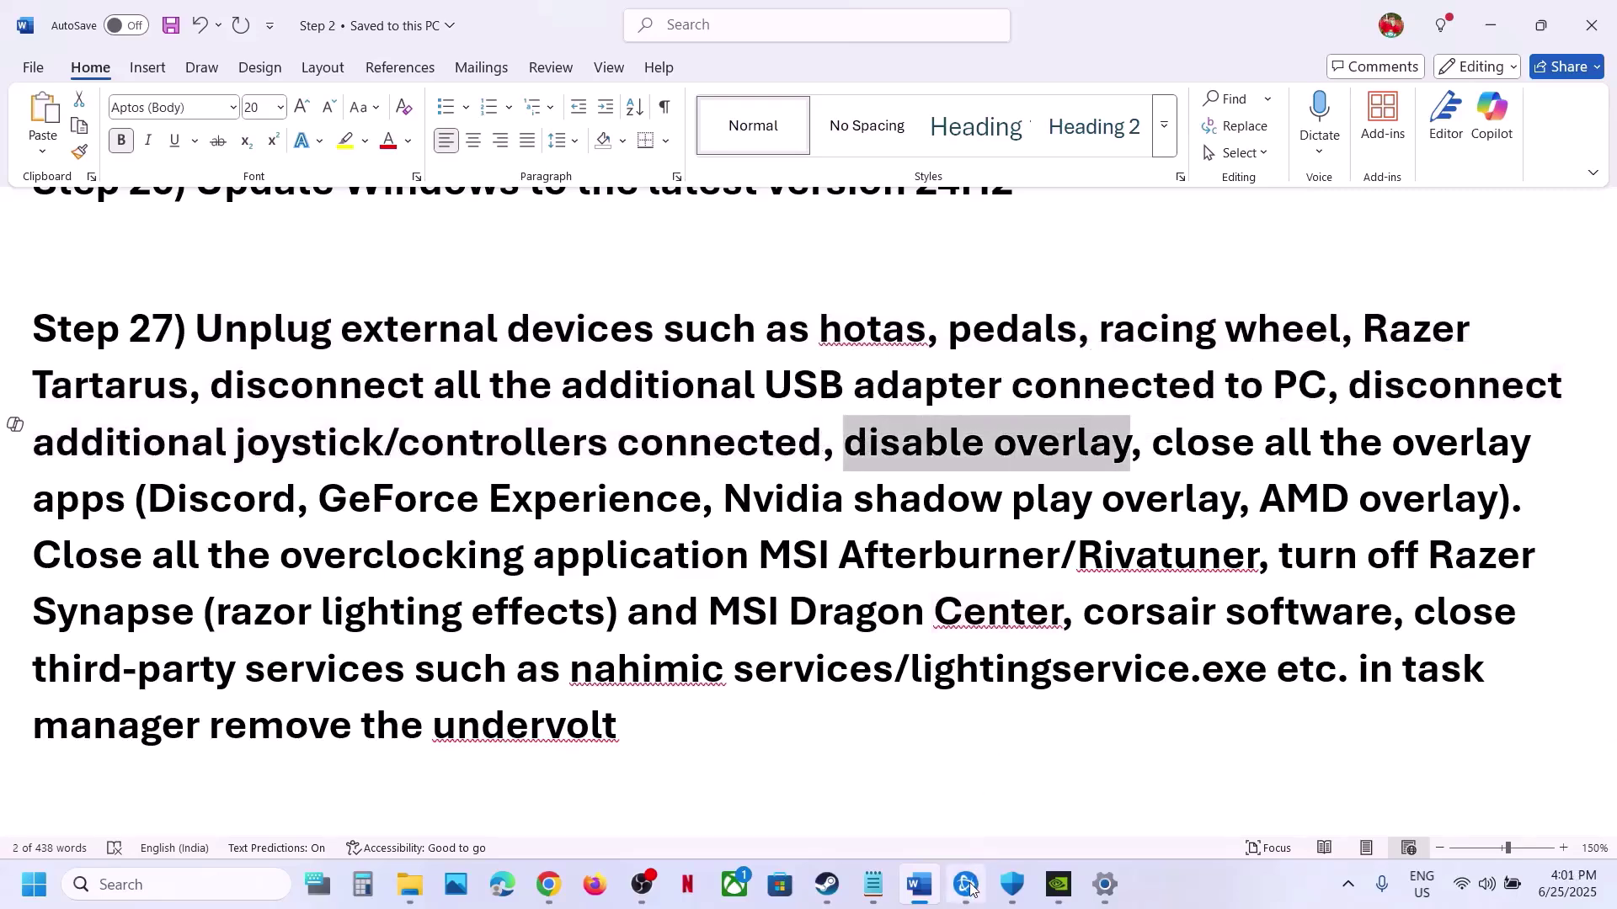
Step: Switch to Steam, turn off the in-game Steam Overlay for Overwatch 2 and close the game's properties
left_click(826, 884)
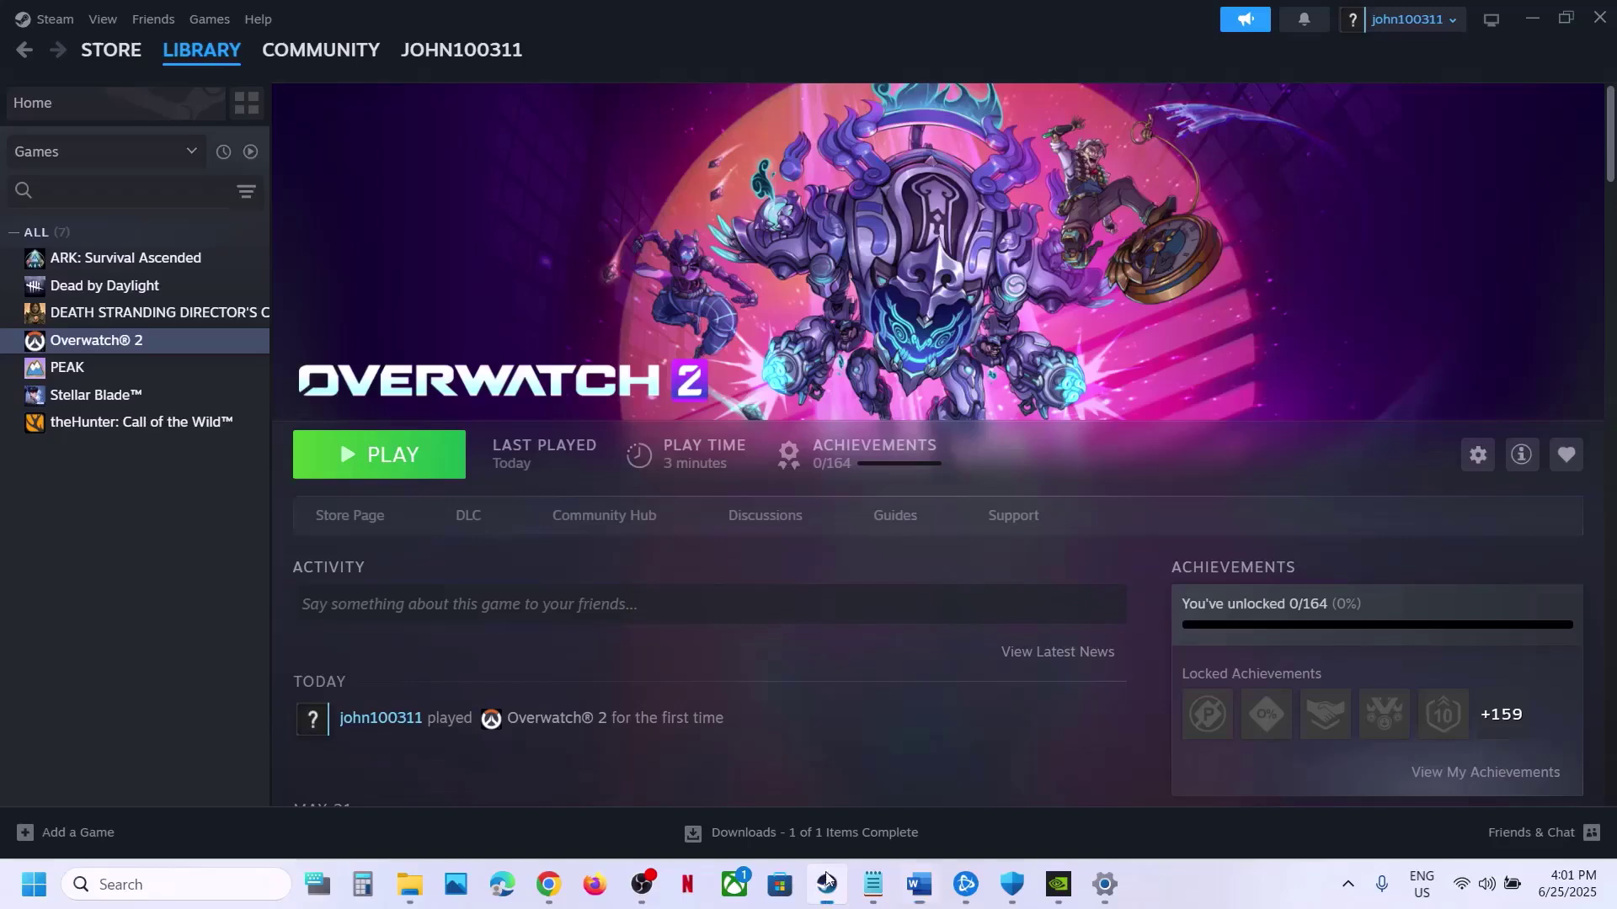
right_click(112, 342)
left_click(181, 509)
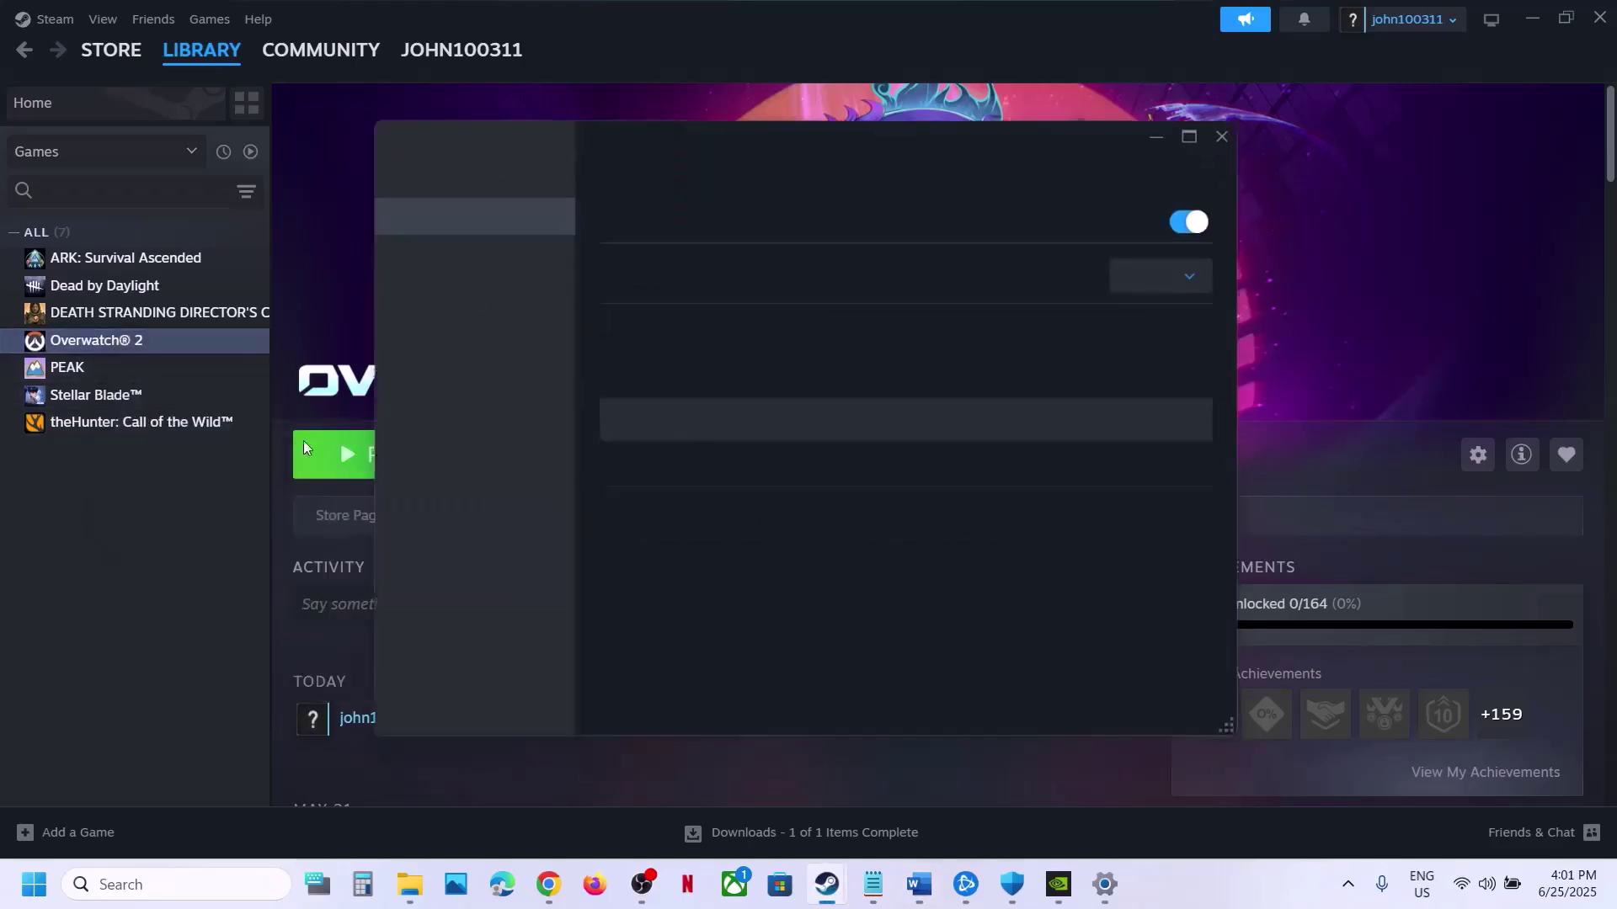
left_click(1192, 224)
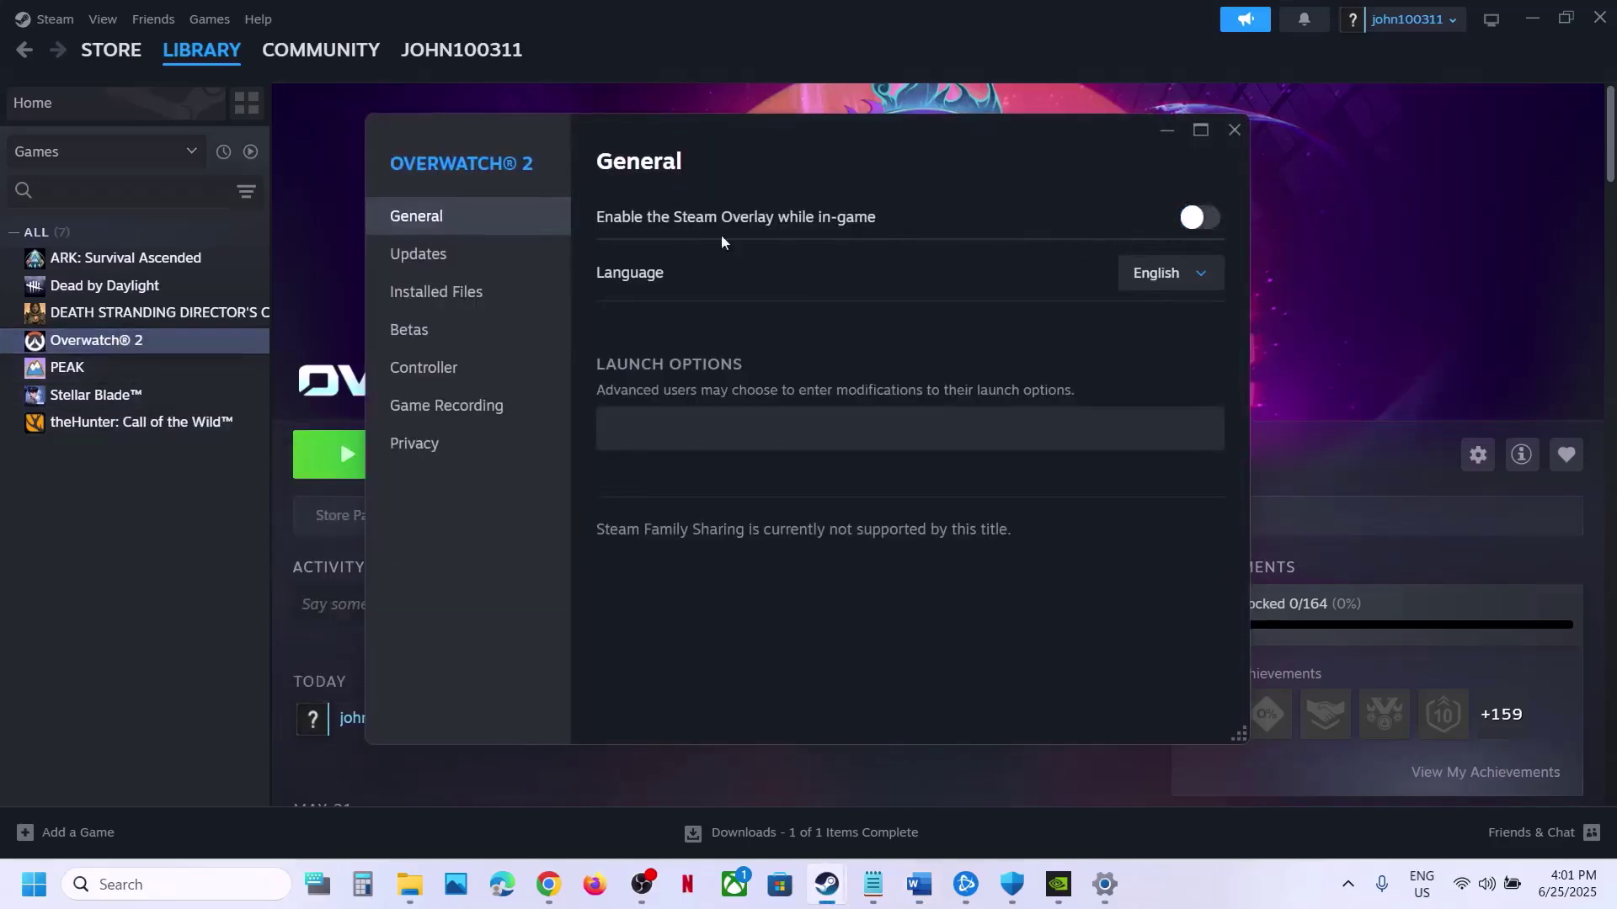
left_click(1239, 133)
Step: Return to the Word notes and highlight "Discord" and "GeForce Experience" among the overlay apps in Step 27
left_click(918, 884)
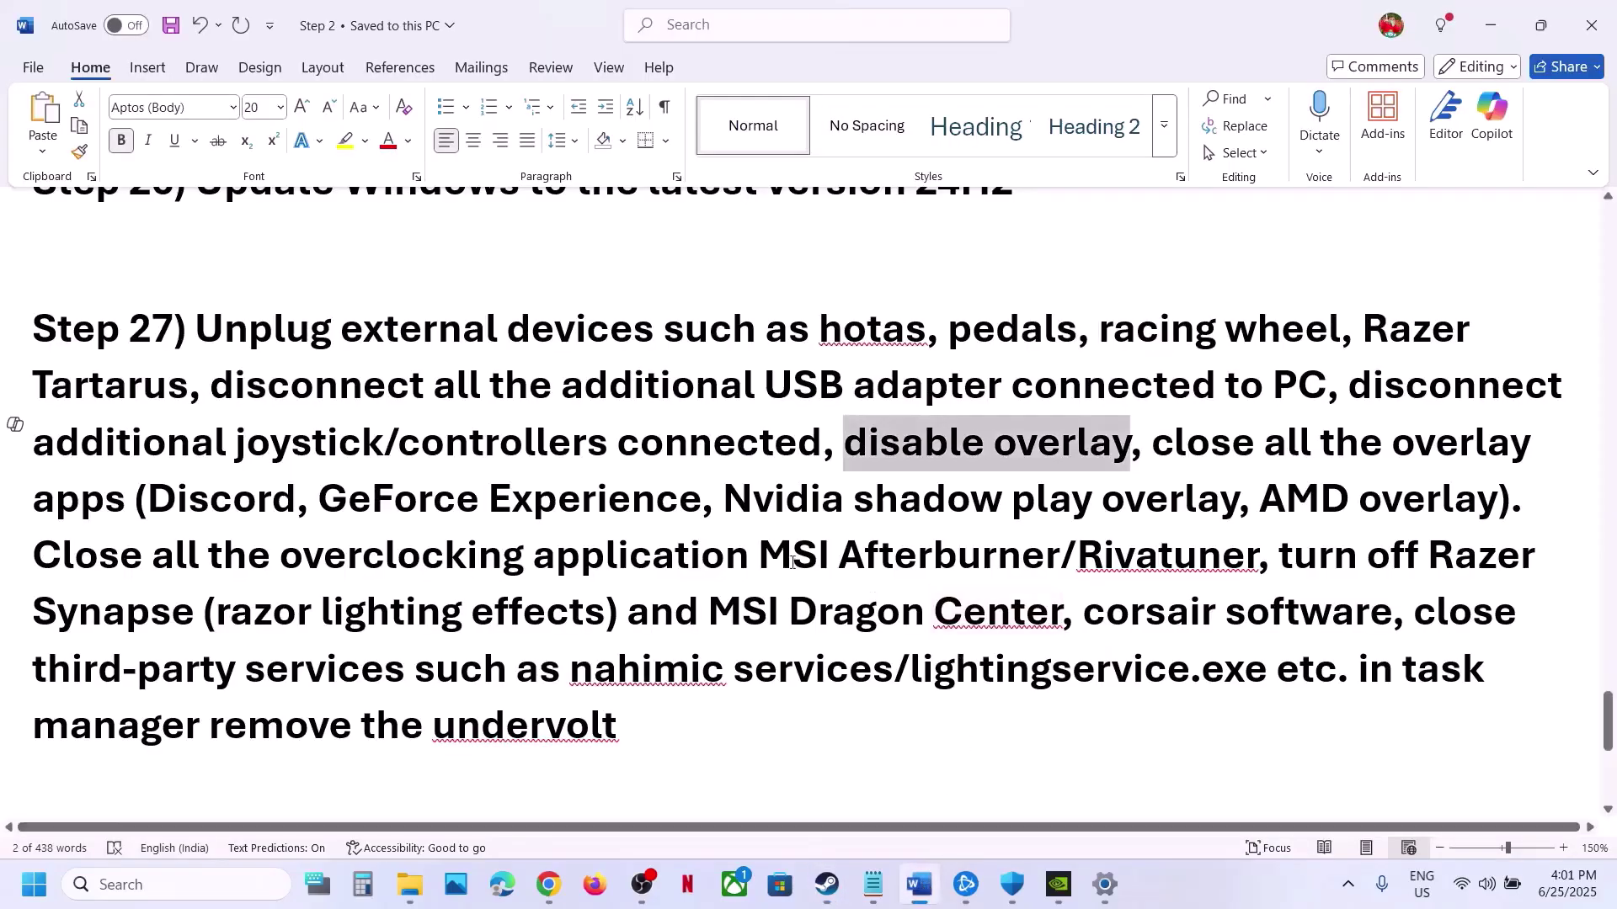
double_click(193, 502)
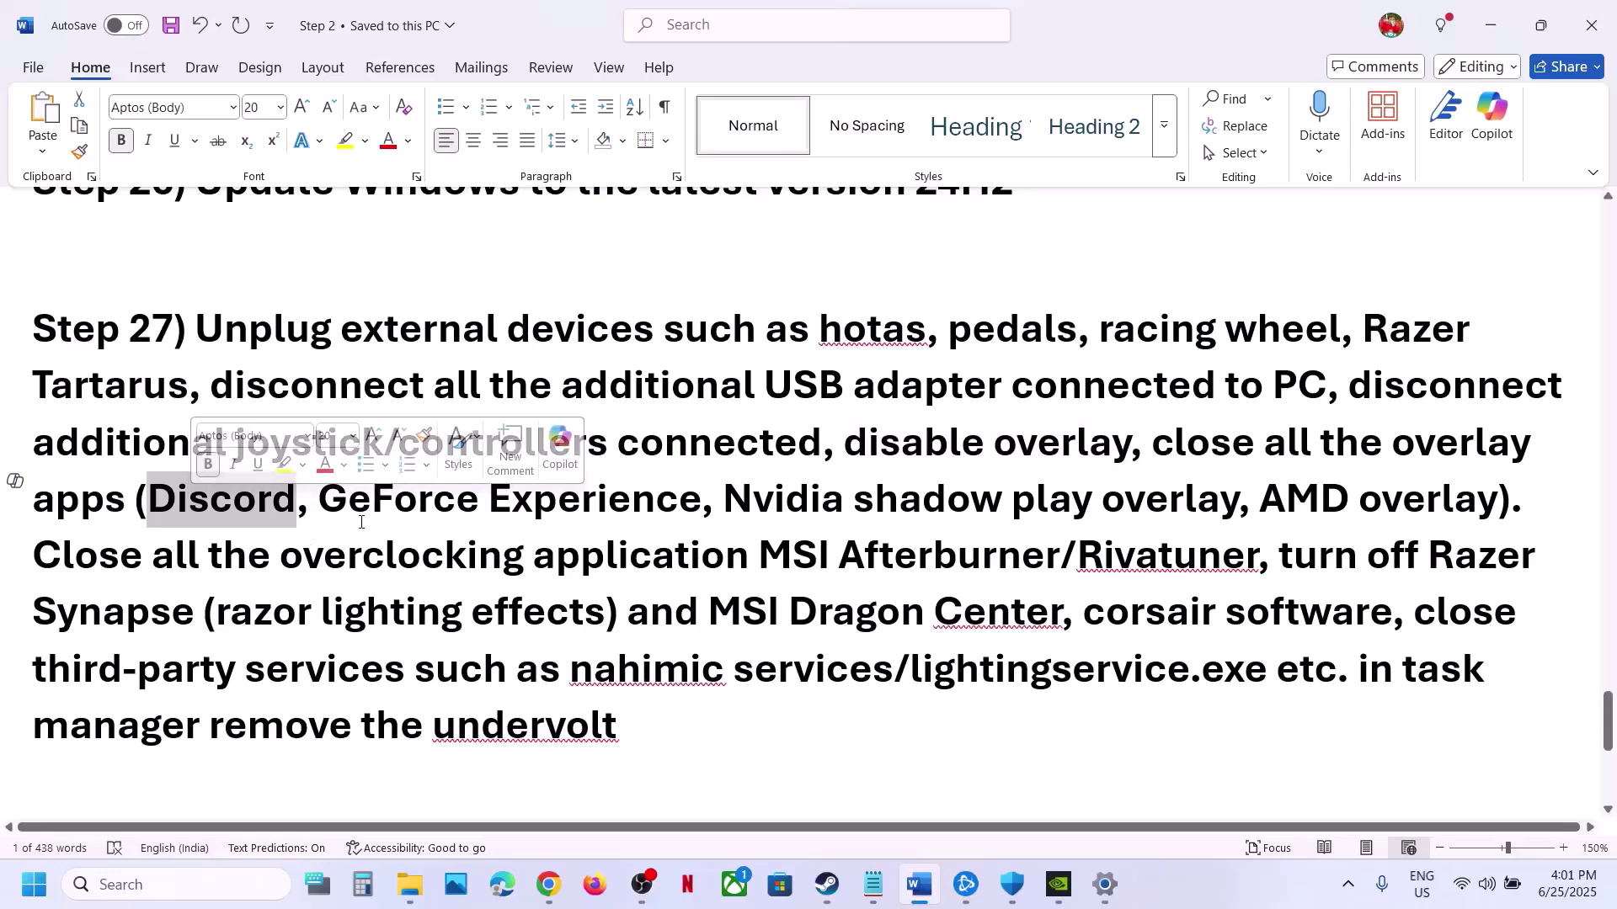
left_click_drag(323, 502, 626, 504)
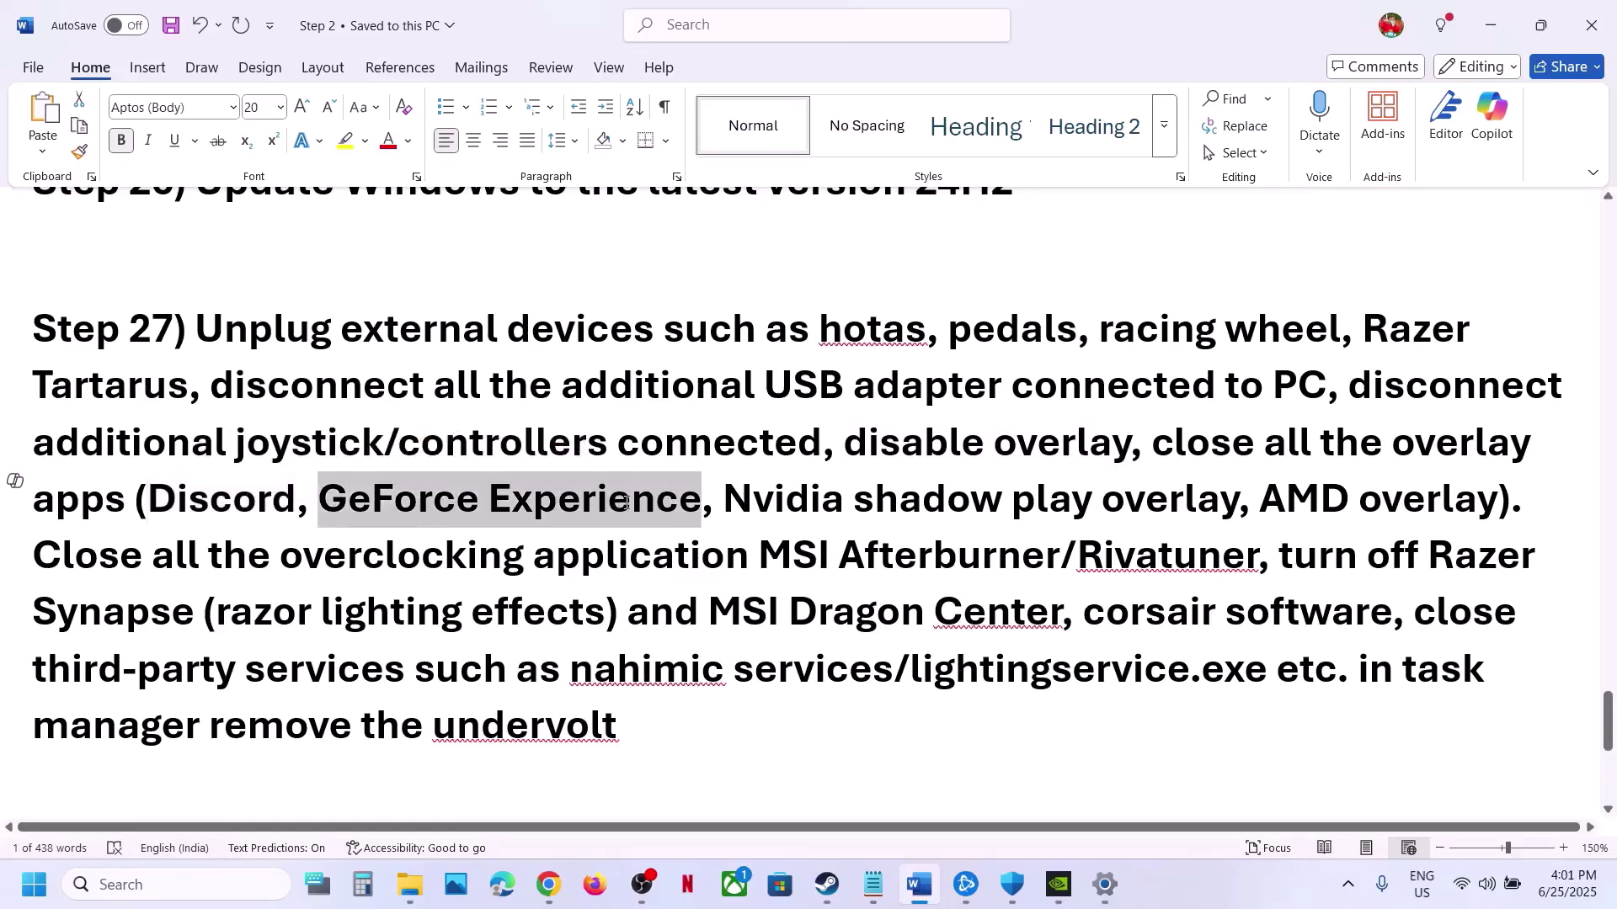
Step: Switch to the NVIDIA app, disable the NVIDIA overlay in its settings and close the app
left_click(1059, 884)
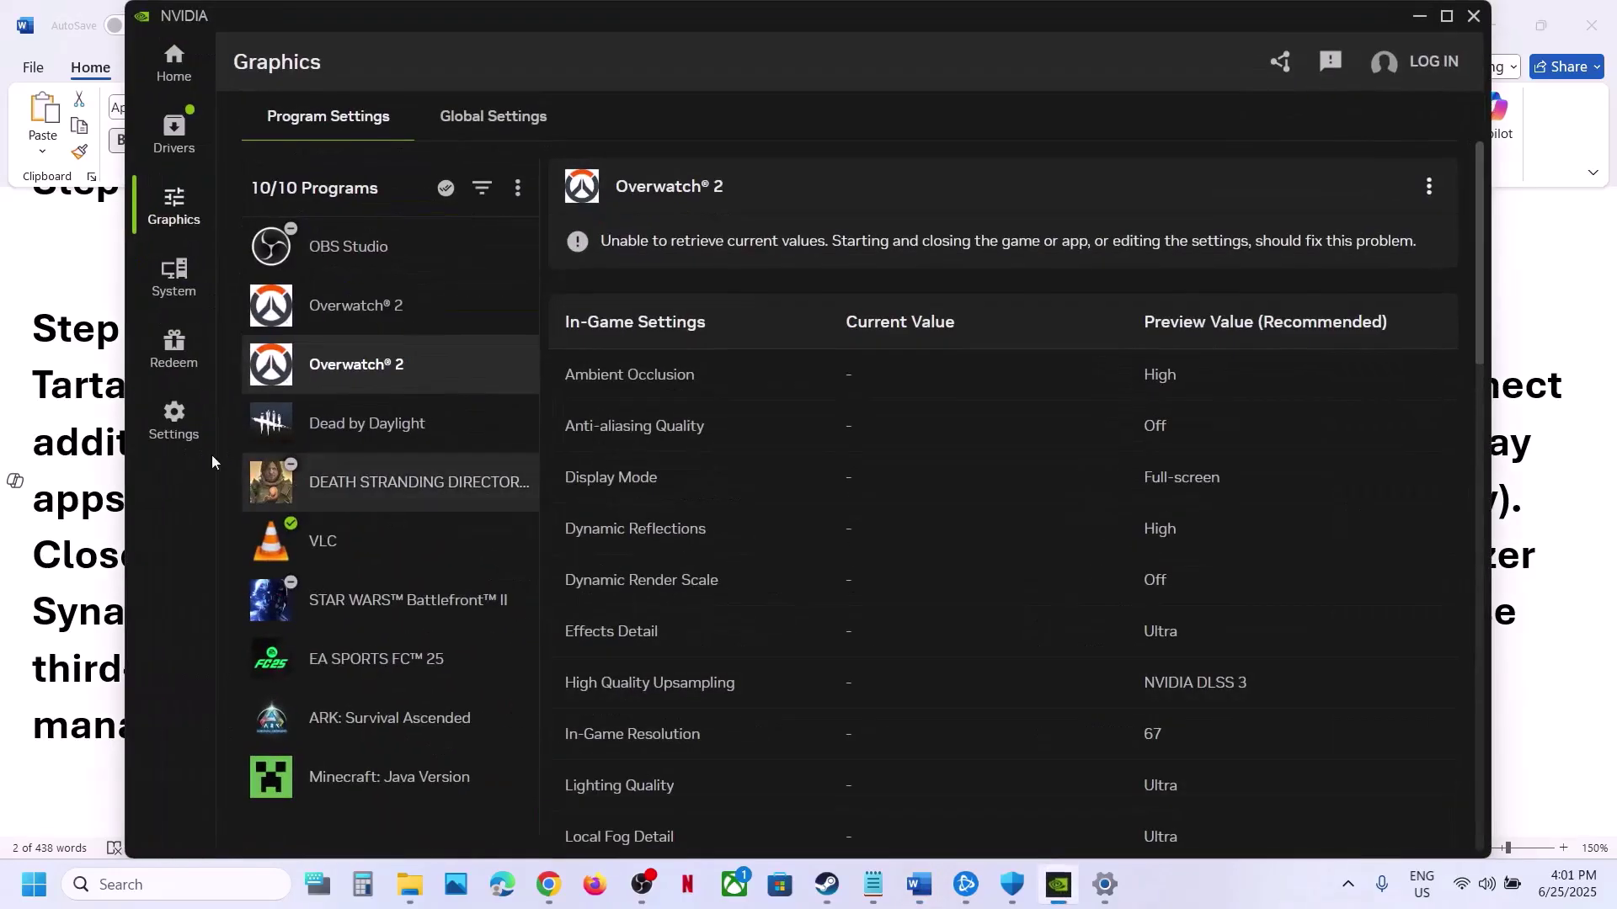
left_click(175, 420)
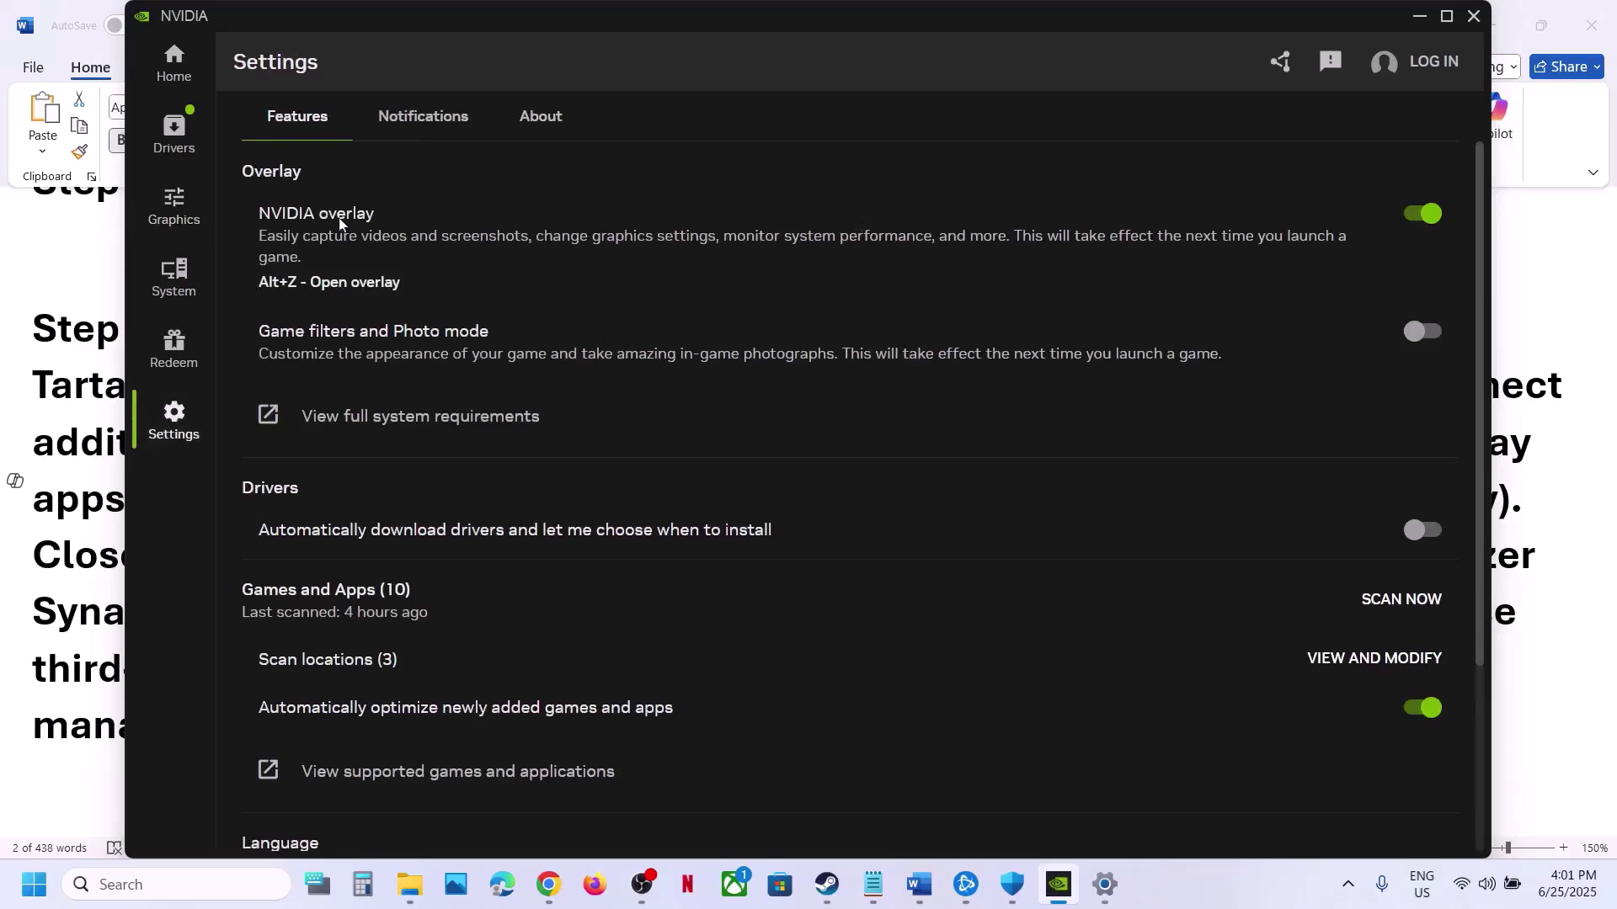
left_click(1423, 214)
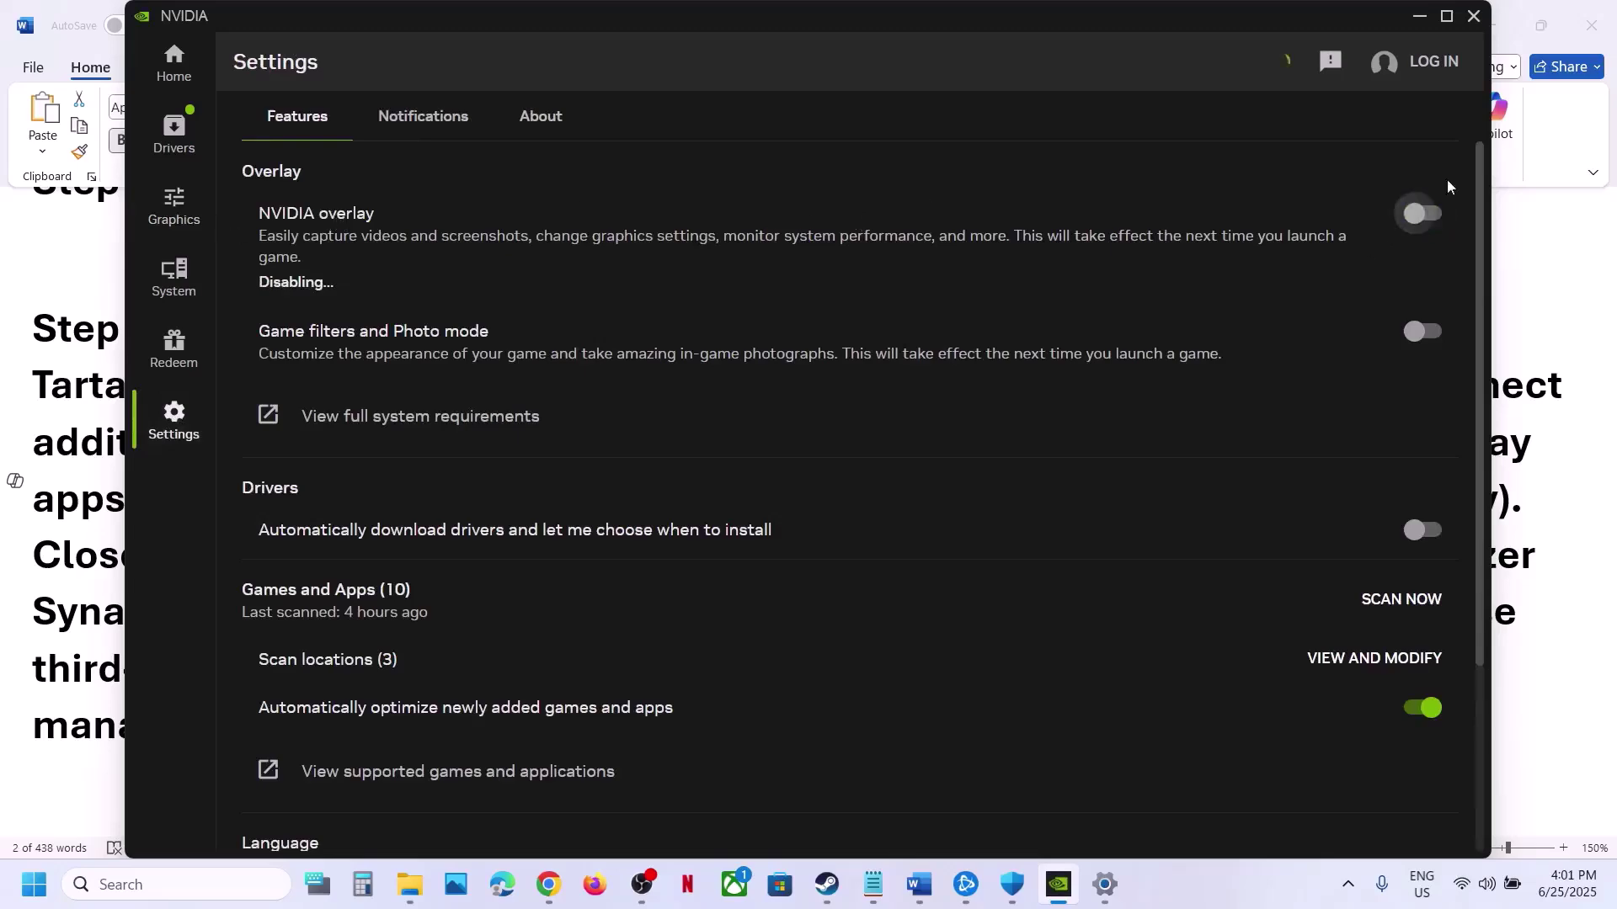
left_click(1474, 16)
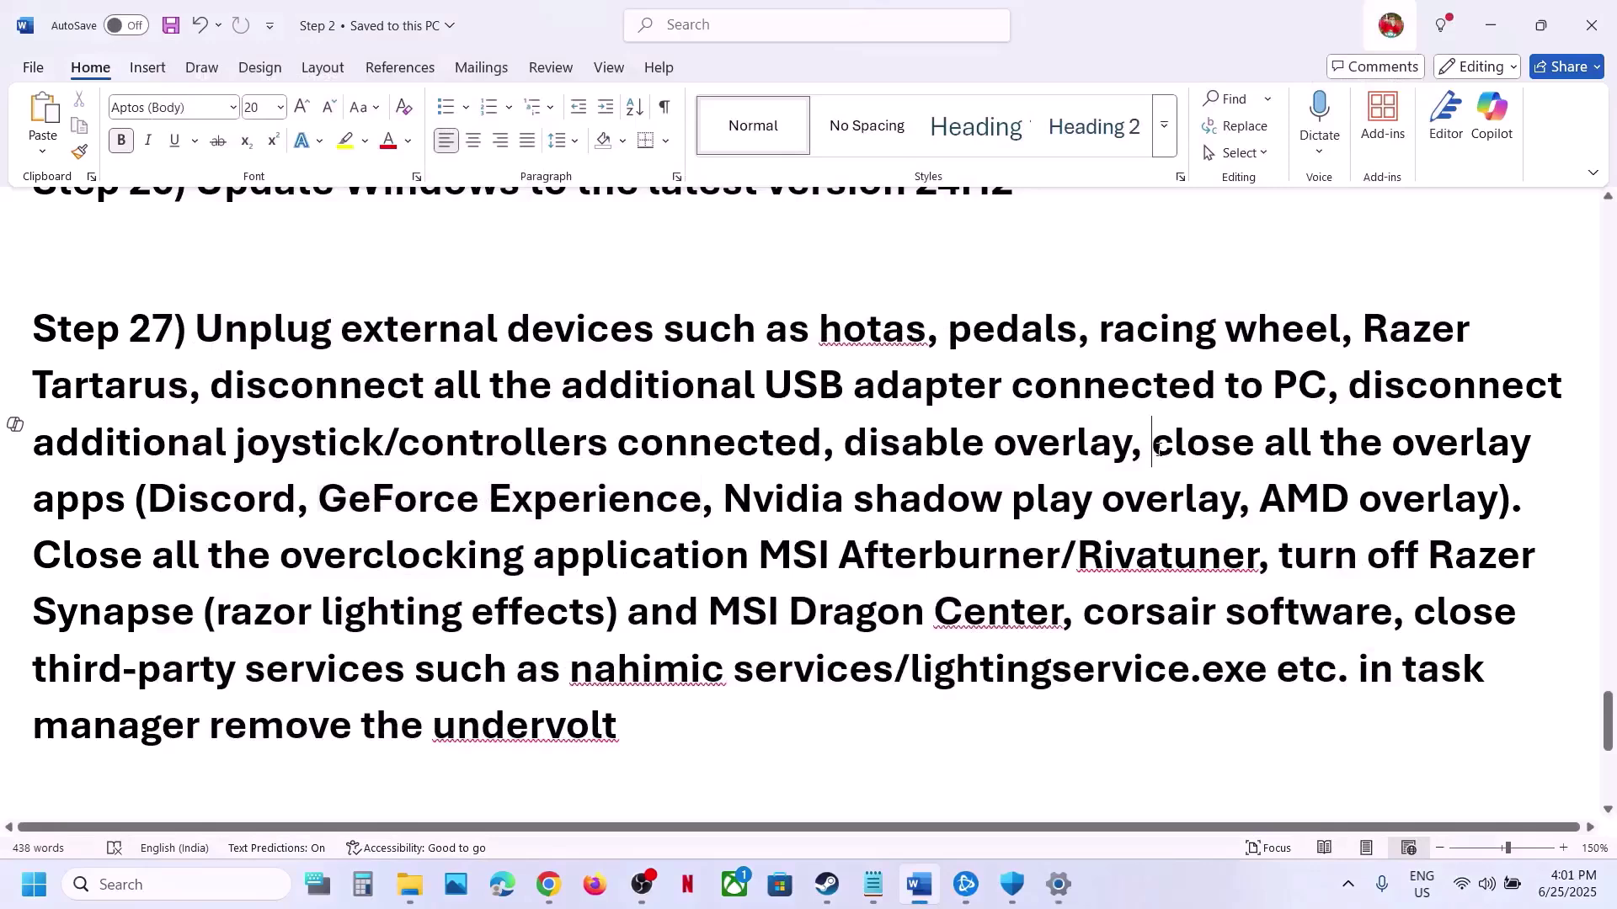
Step: Insert "Do not overclock, set it default," before "Close all the overclocking application" in Step 27 of the Word notes
left_click_drag(1153, 450, 566, 562)
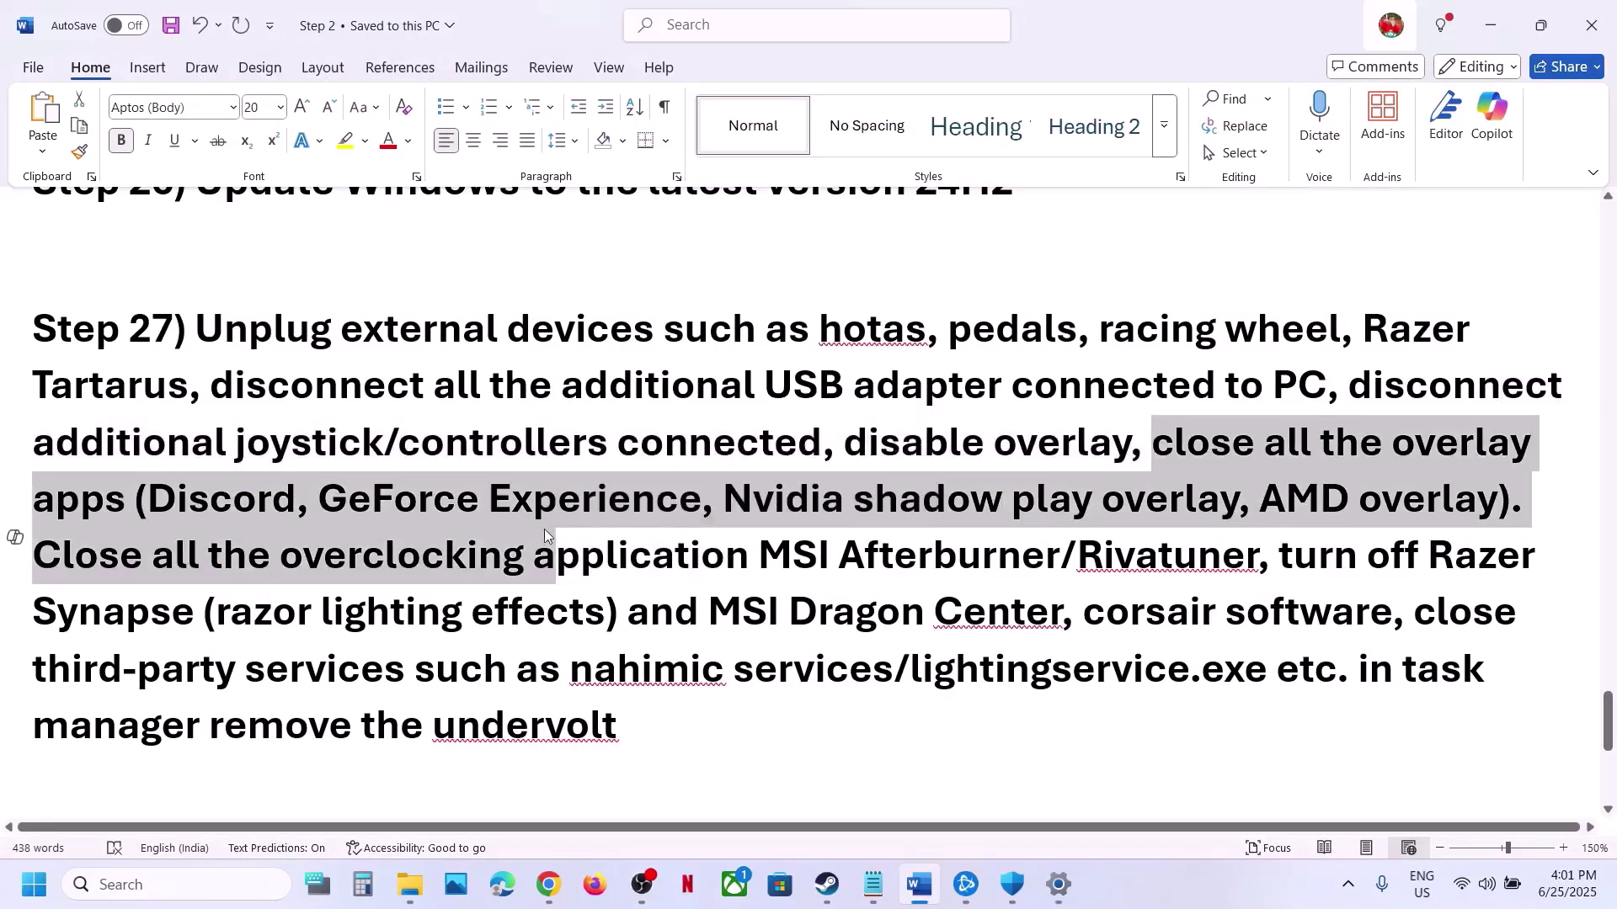
left_click(544, 529)
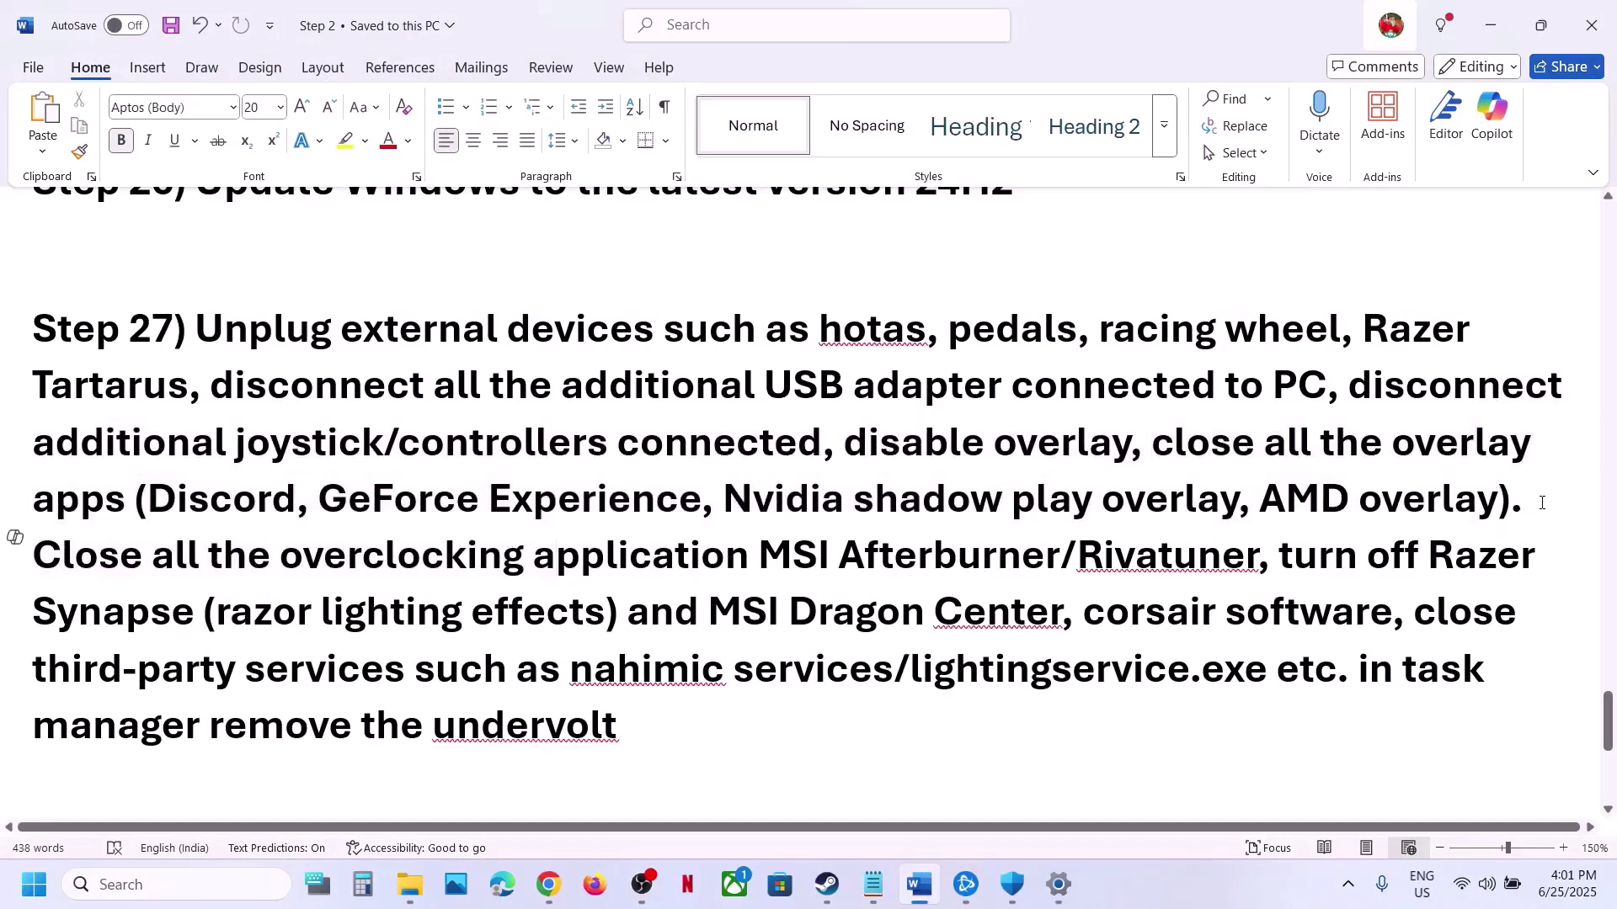
type("Do not ")
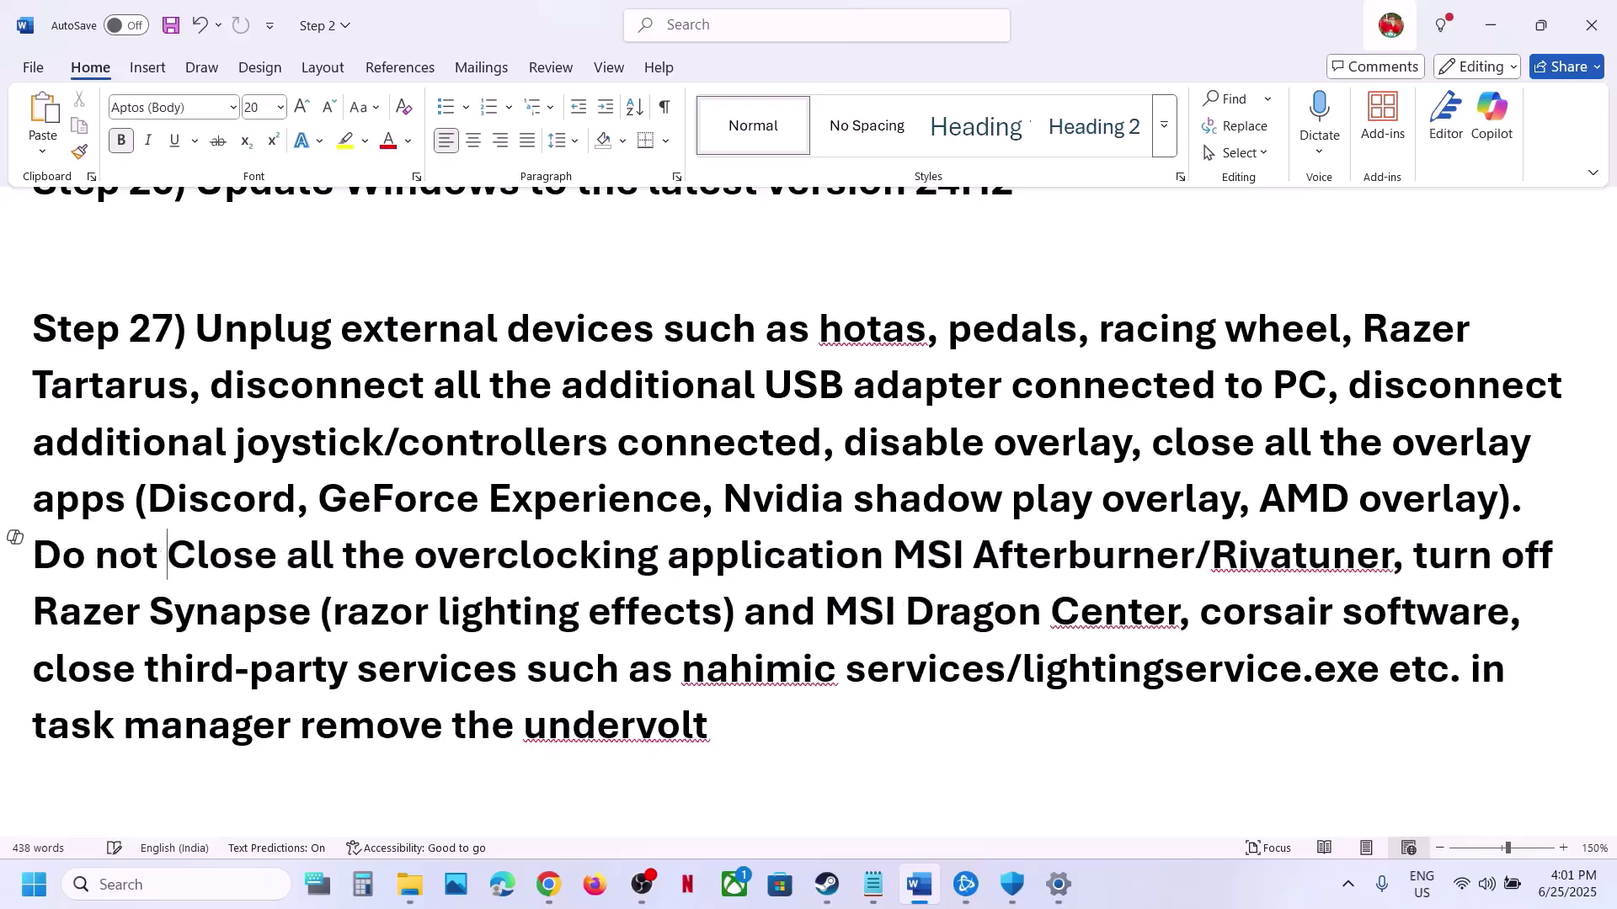
type("overclock")
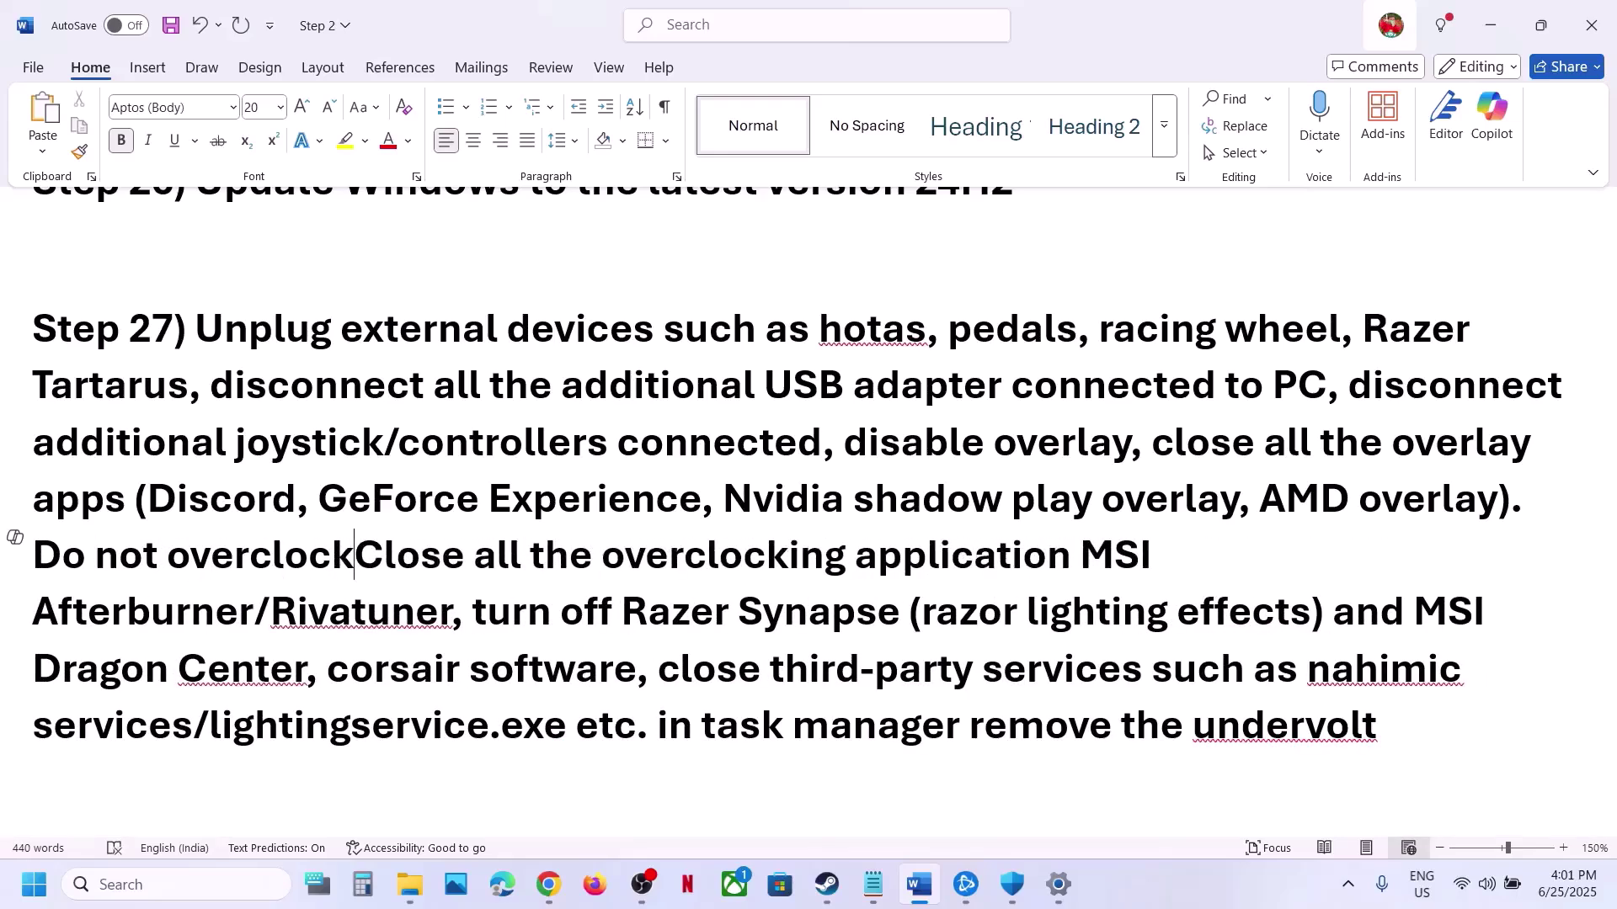
type(", set it d")
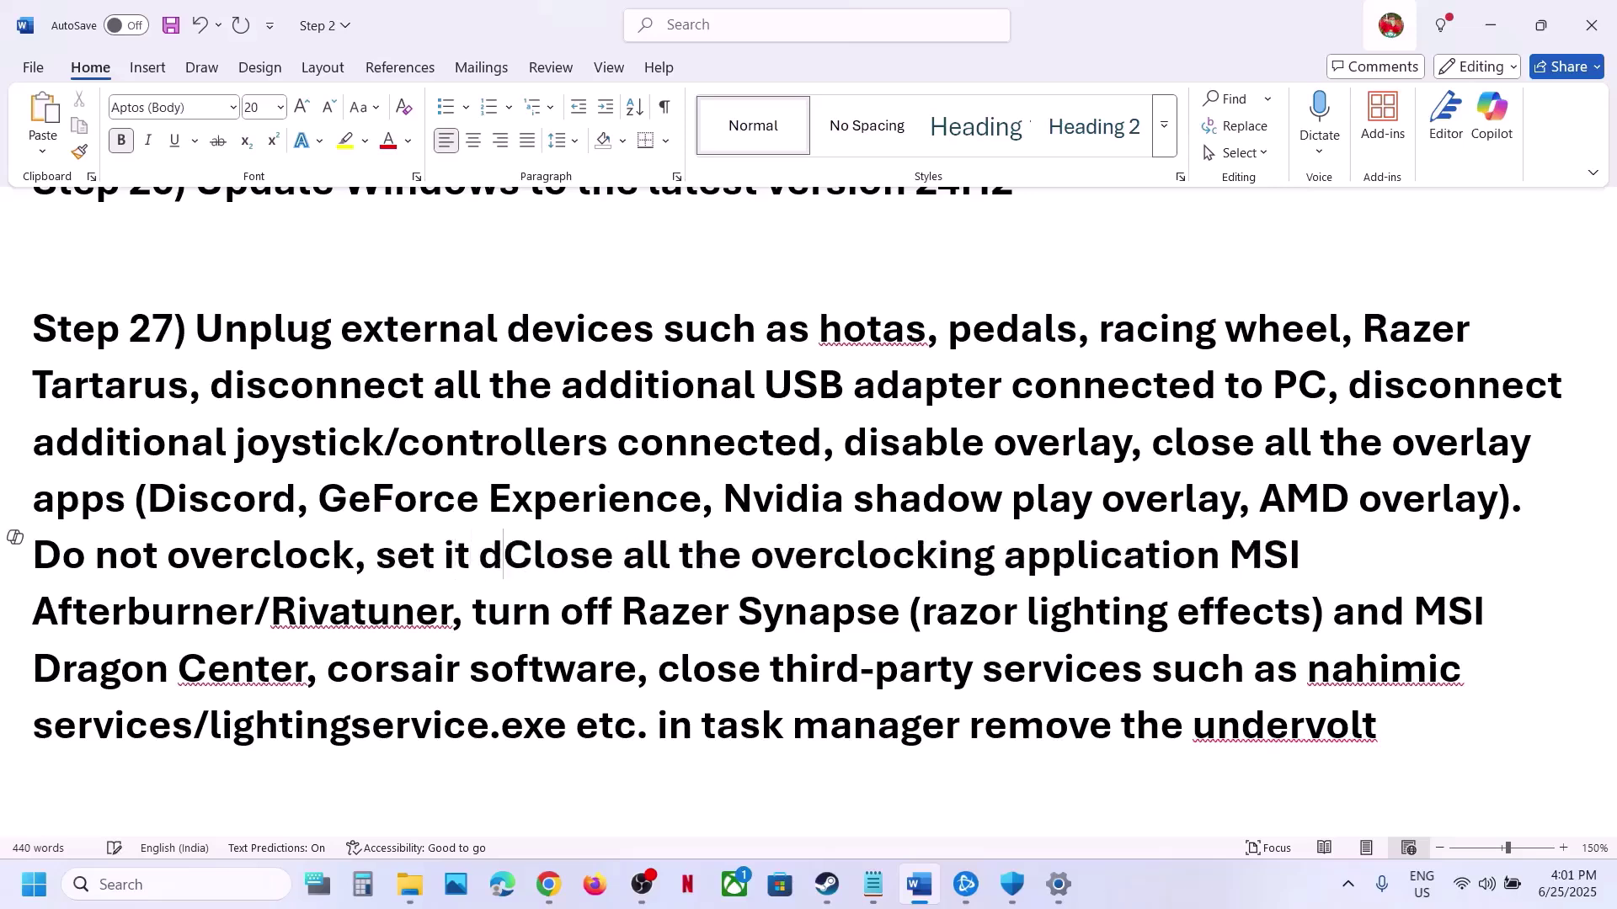
type("efault")
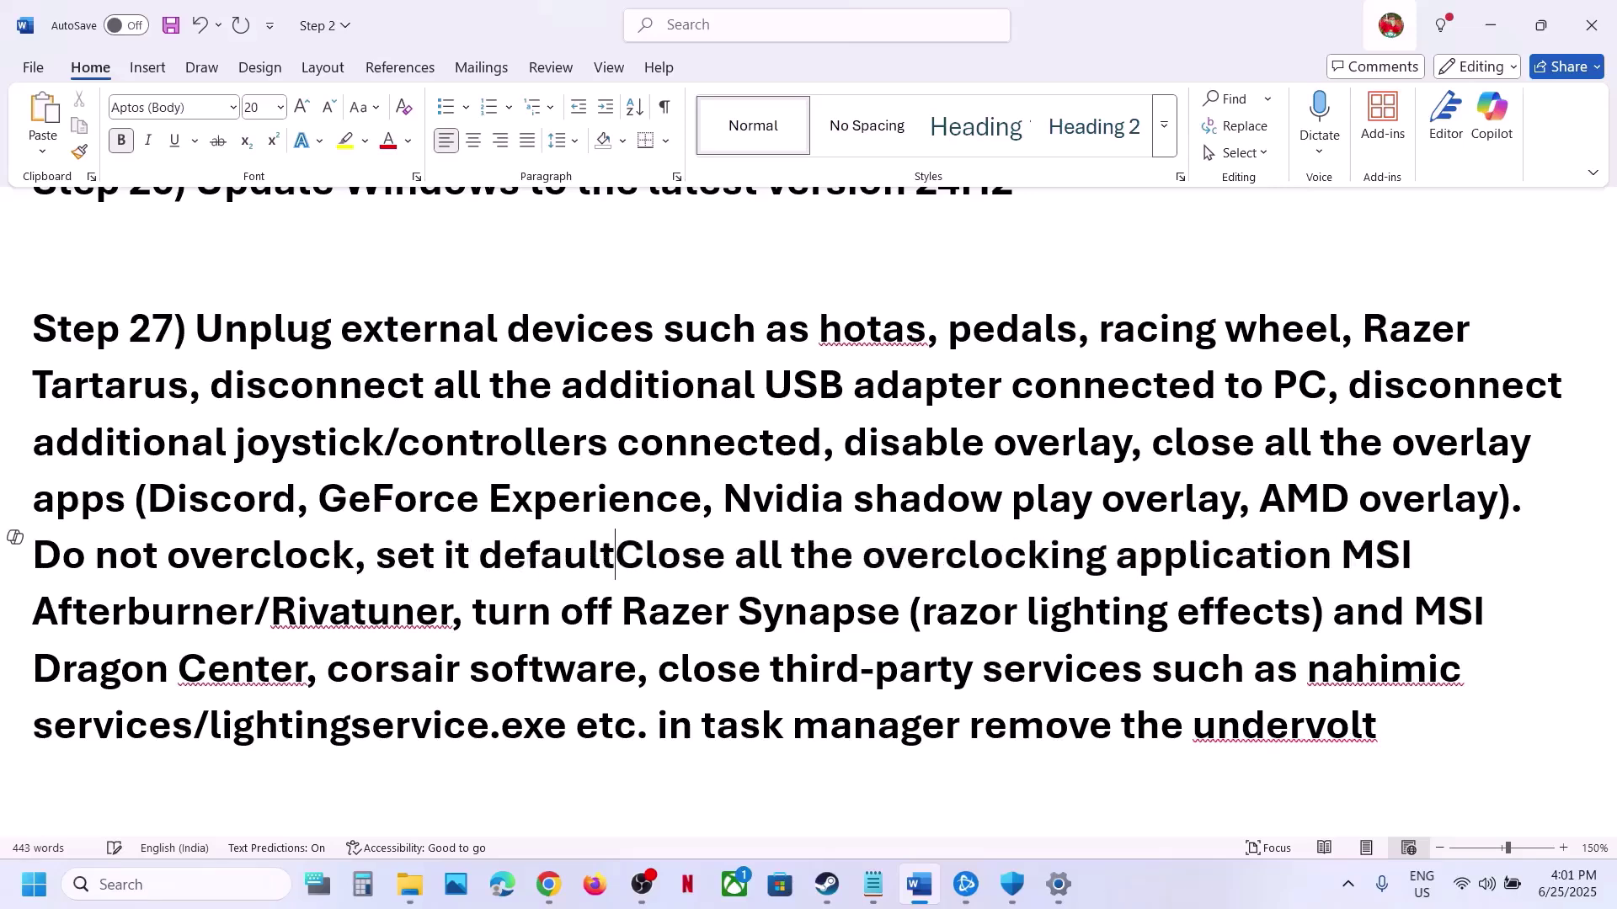
type(",")
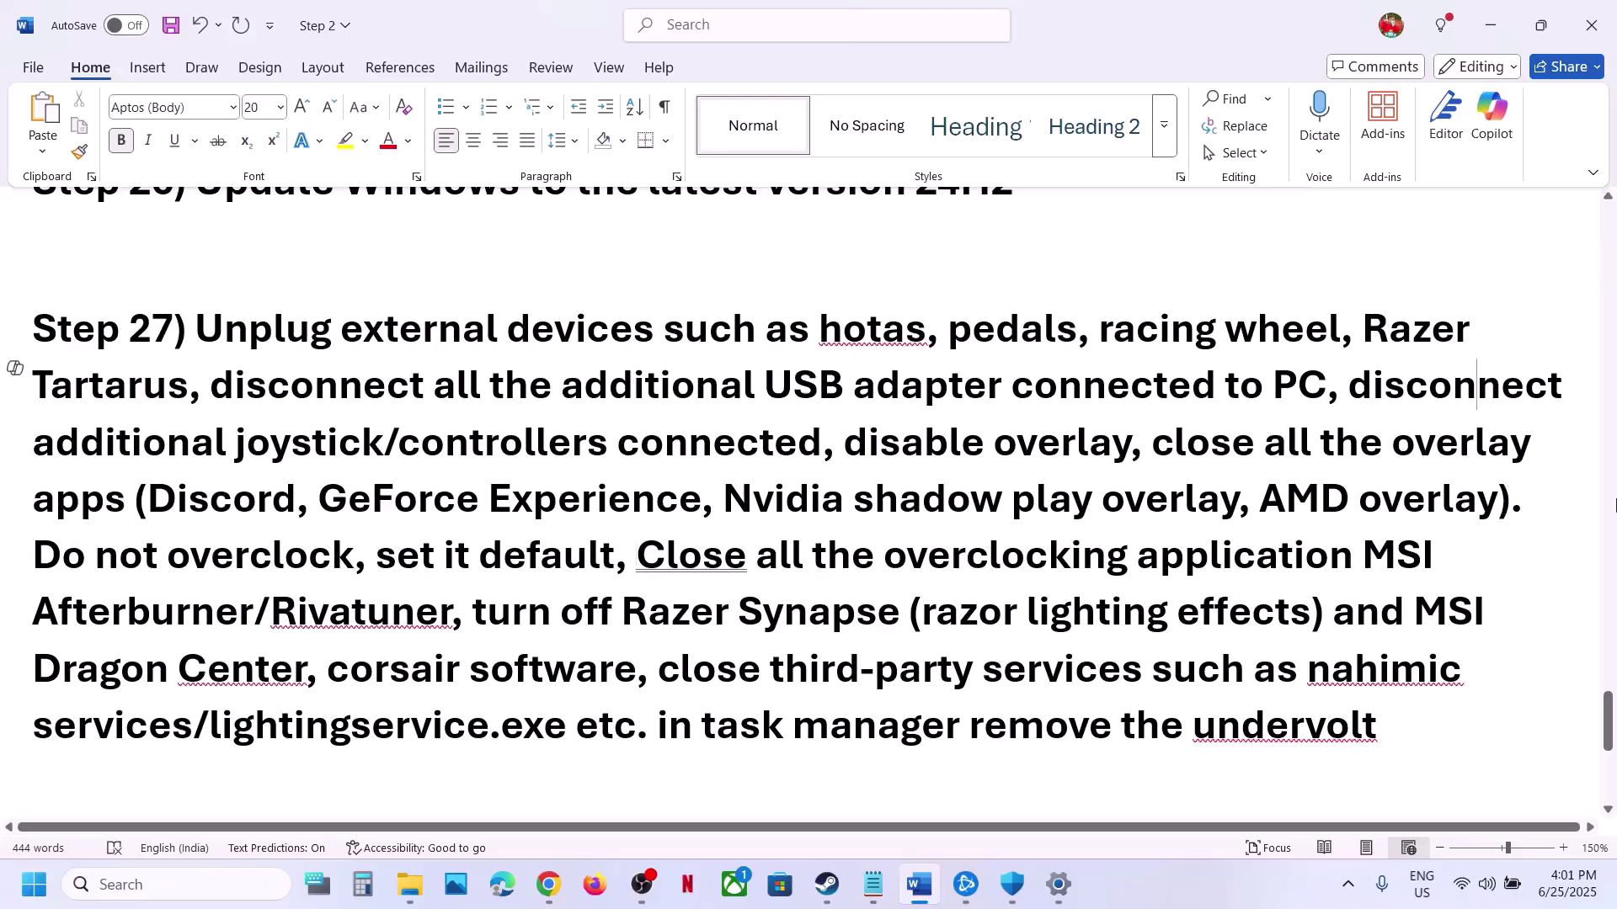
Step: Review Step 27, highlighting the overlay apps, the MSI Afterburner/Rivatuner instruction and "remove the undervolt"
scroll(1615, 506, "up", 5)
scroll(1615, 457, "down", 6)
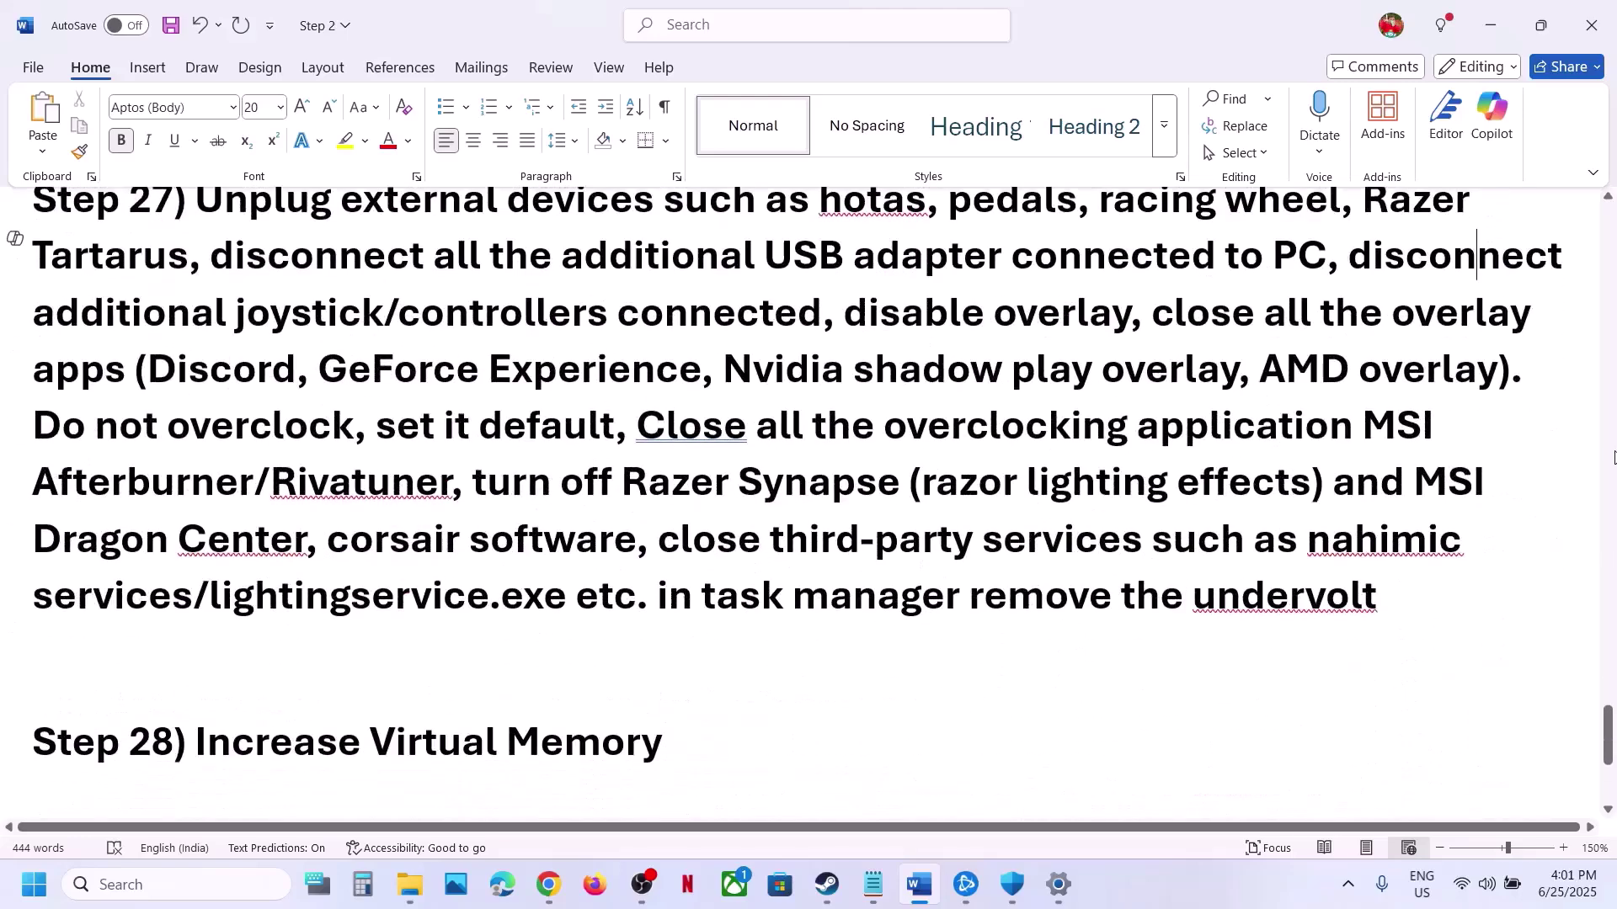
scroll(1450, 486, "up", 3)
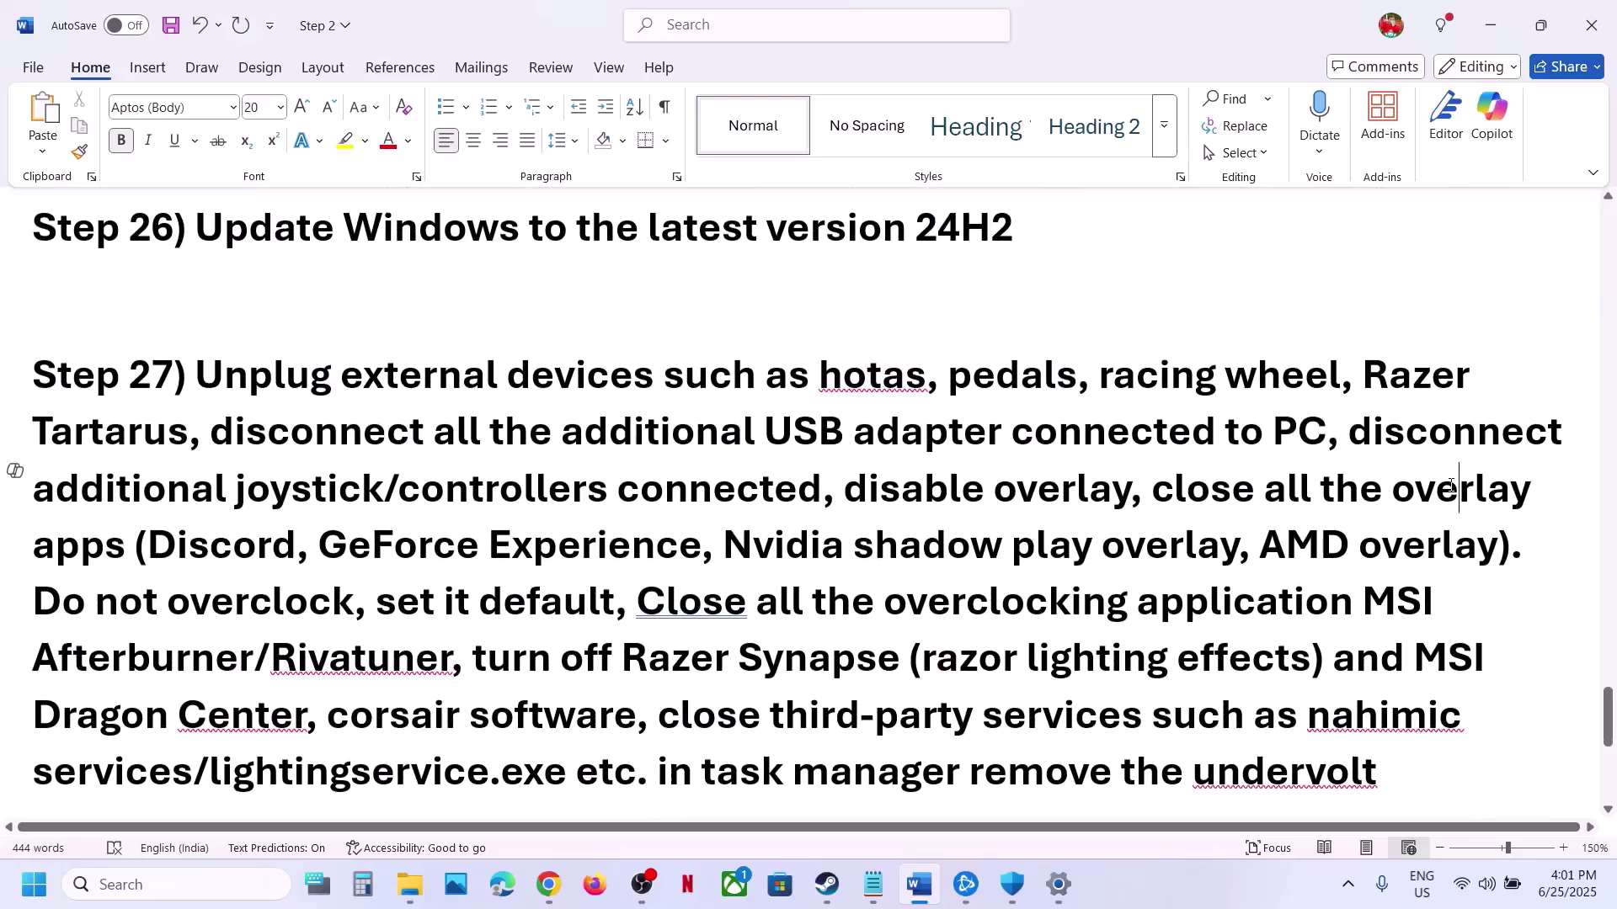
left_click_drag(1415, 497, 1613, 524)
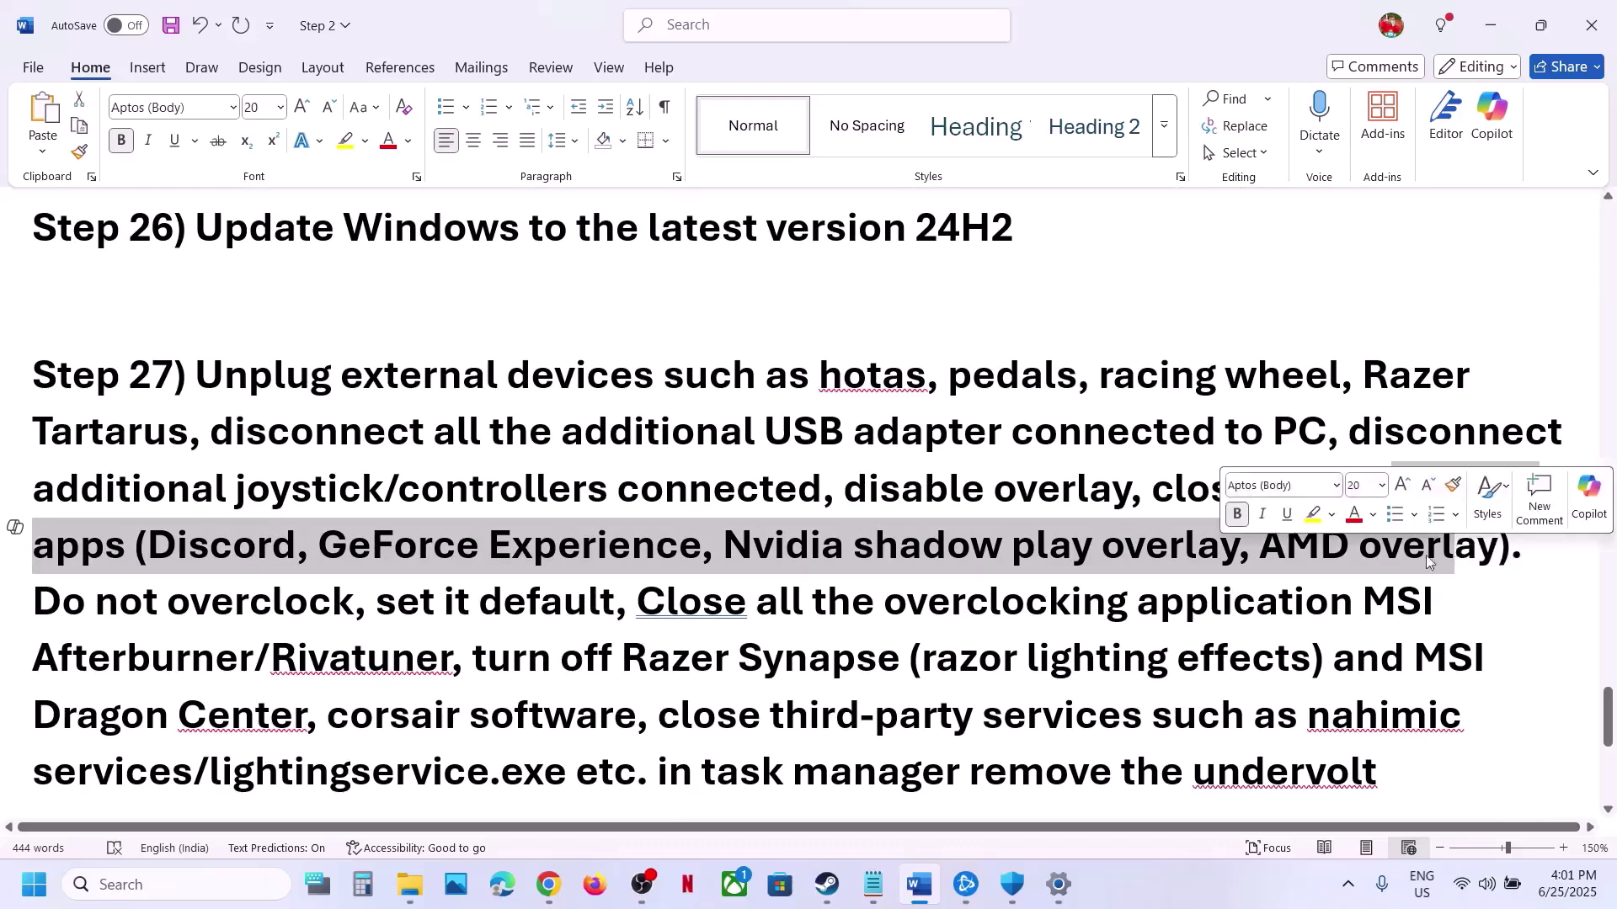
double_click(852, 599)
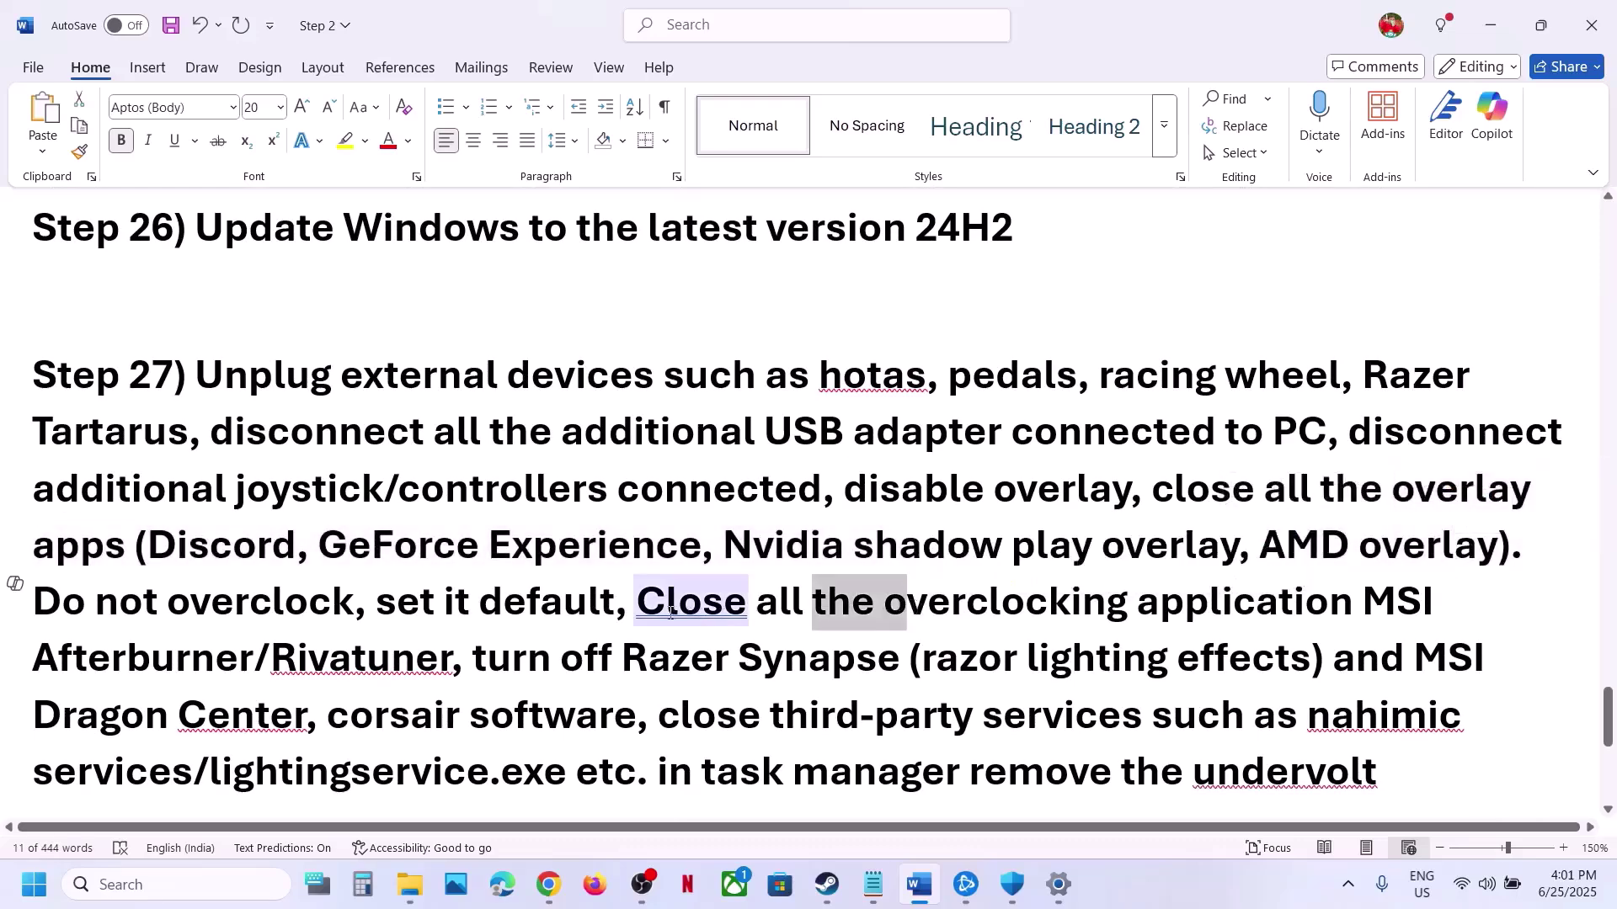
left_click_drag(637, 601, 449, 658)
scroll(449, 657, "down", 2)
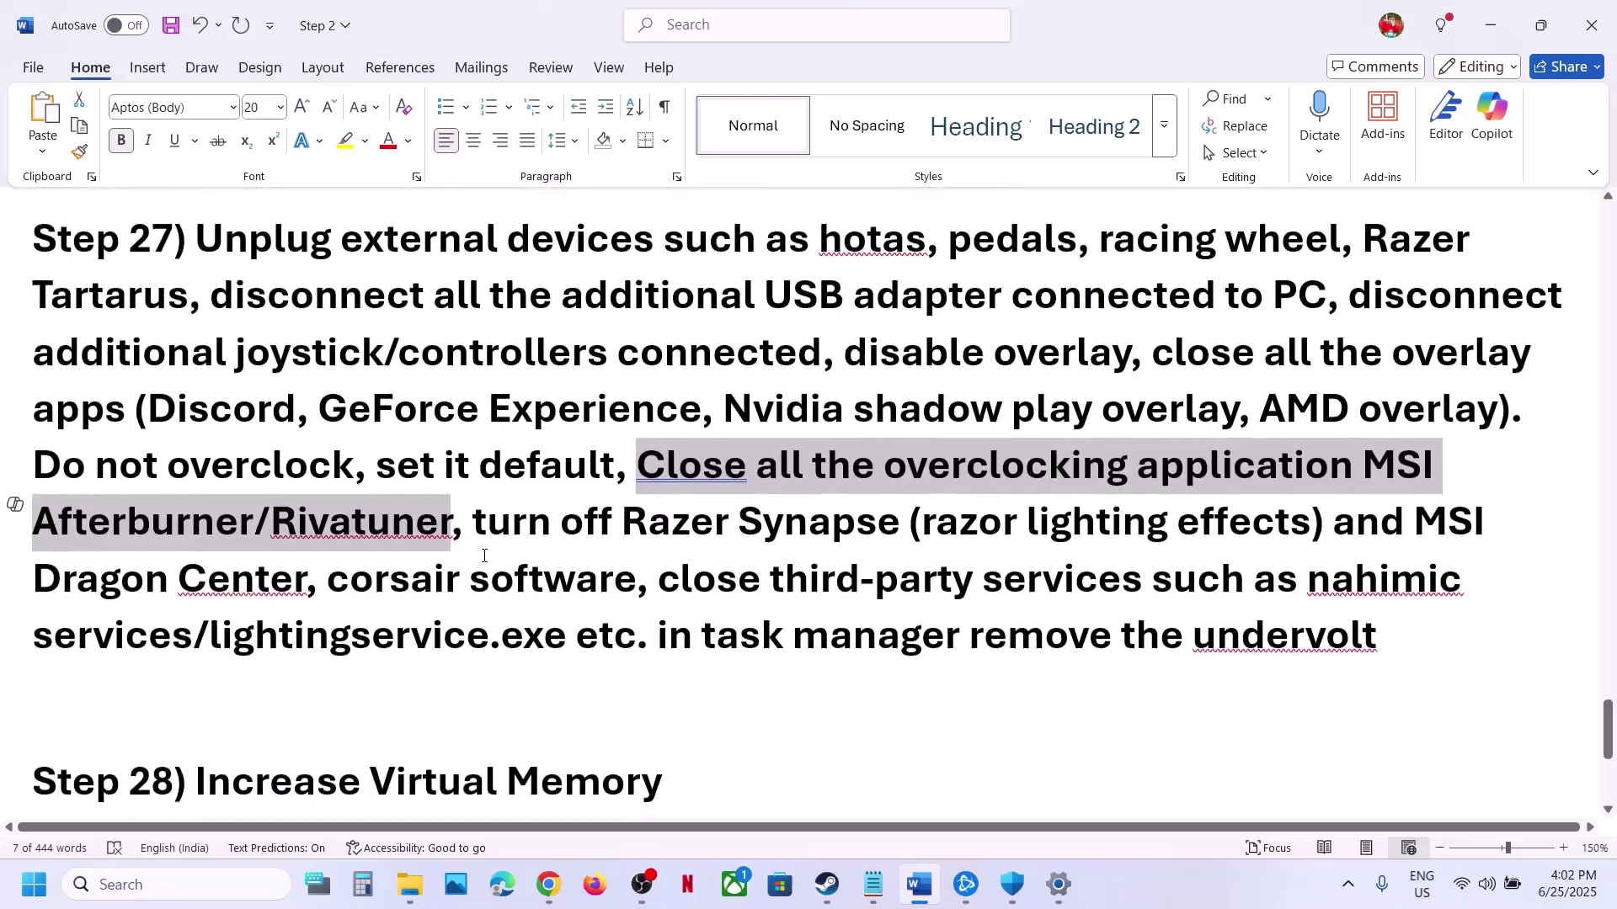
left_click_drag(479, 529, 1273, 638)
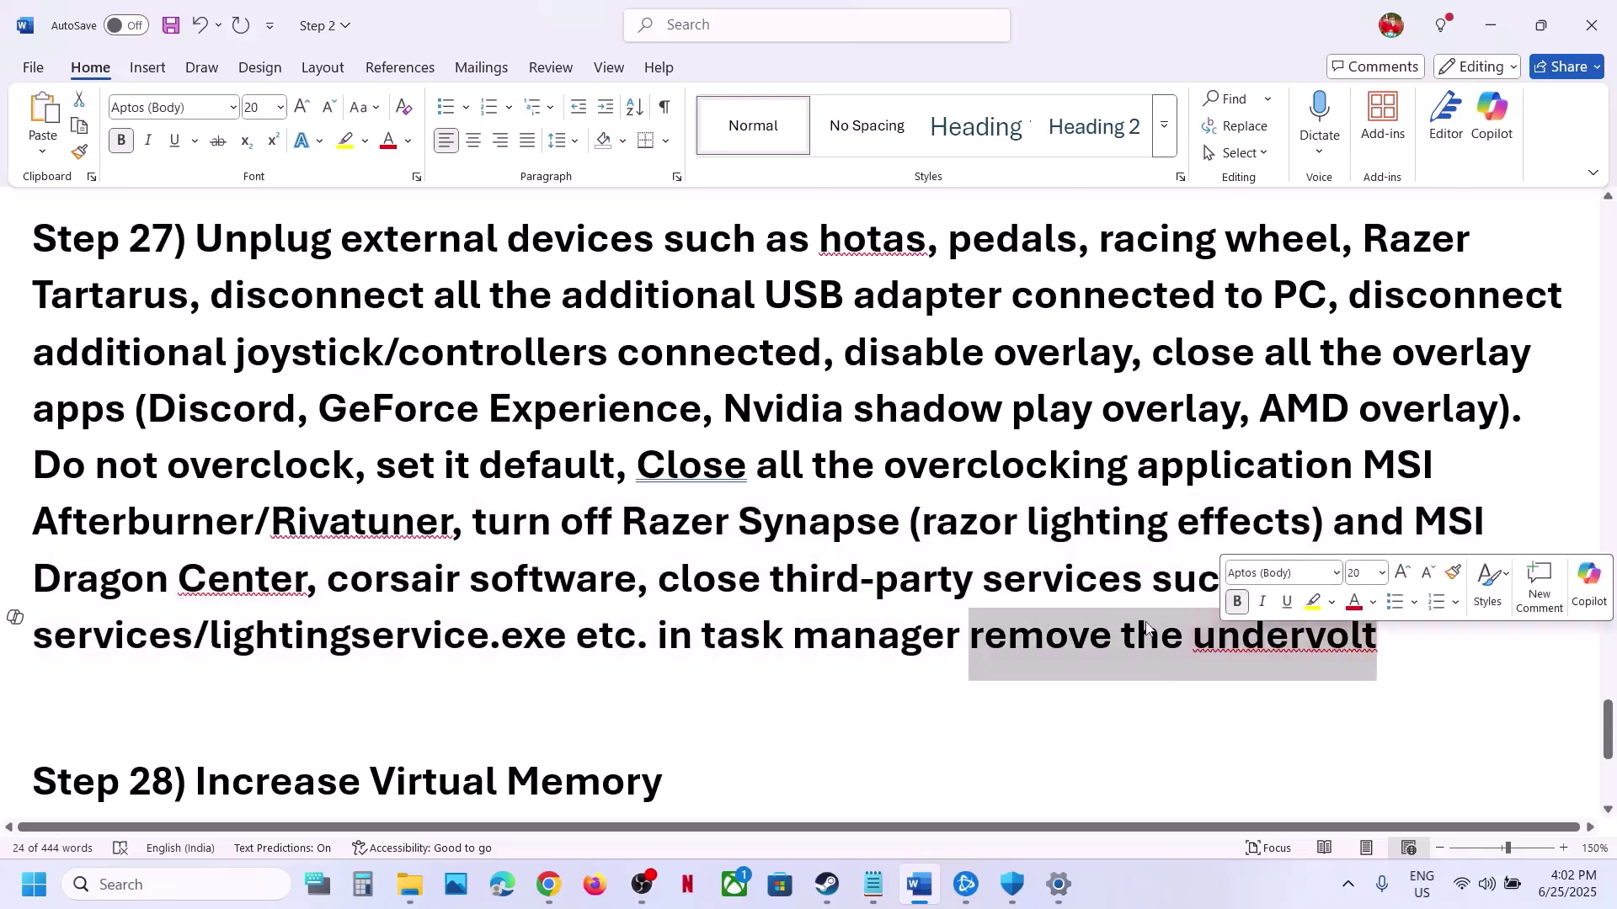
left_click(665, 570)
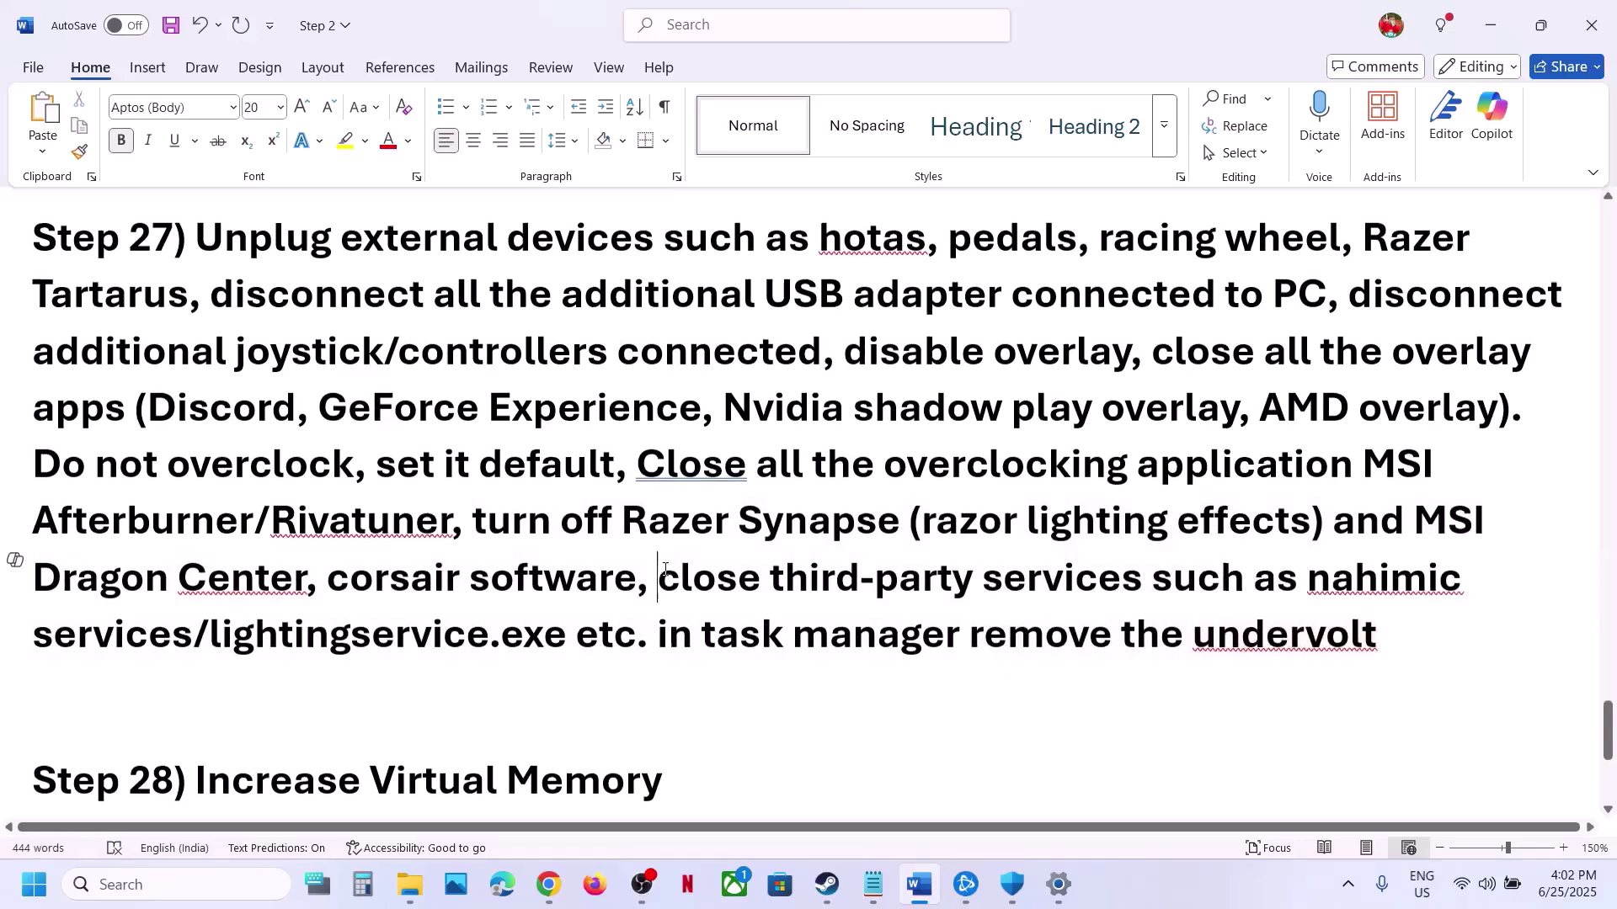
Step: Bring up Step 28 in the notes and highlight "Increase Virtual Memory"
scroll(662, 568, "down", 2)
left_click_drag(331, 633, 772, 621)
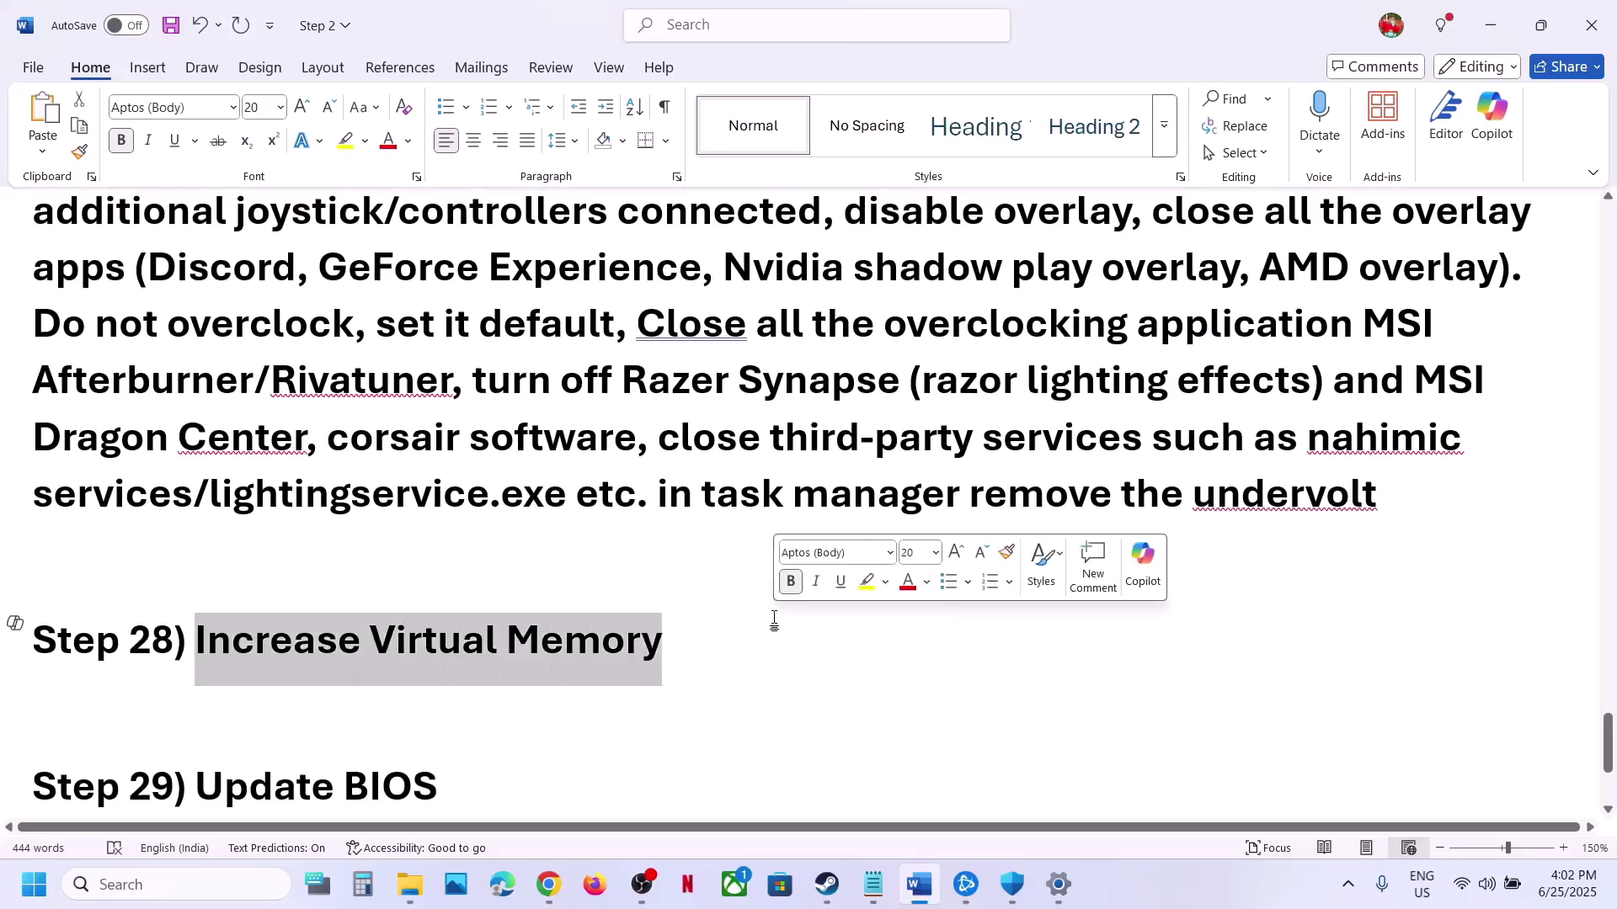
left_click(1145, 893)
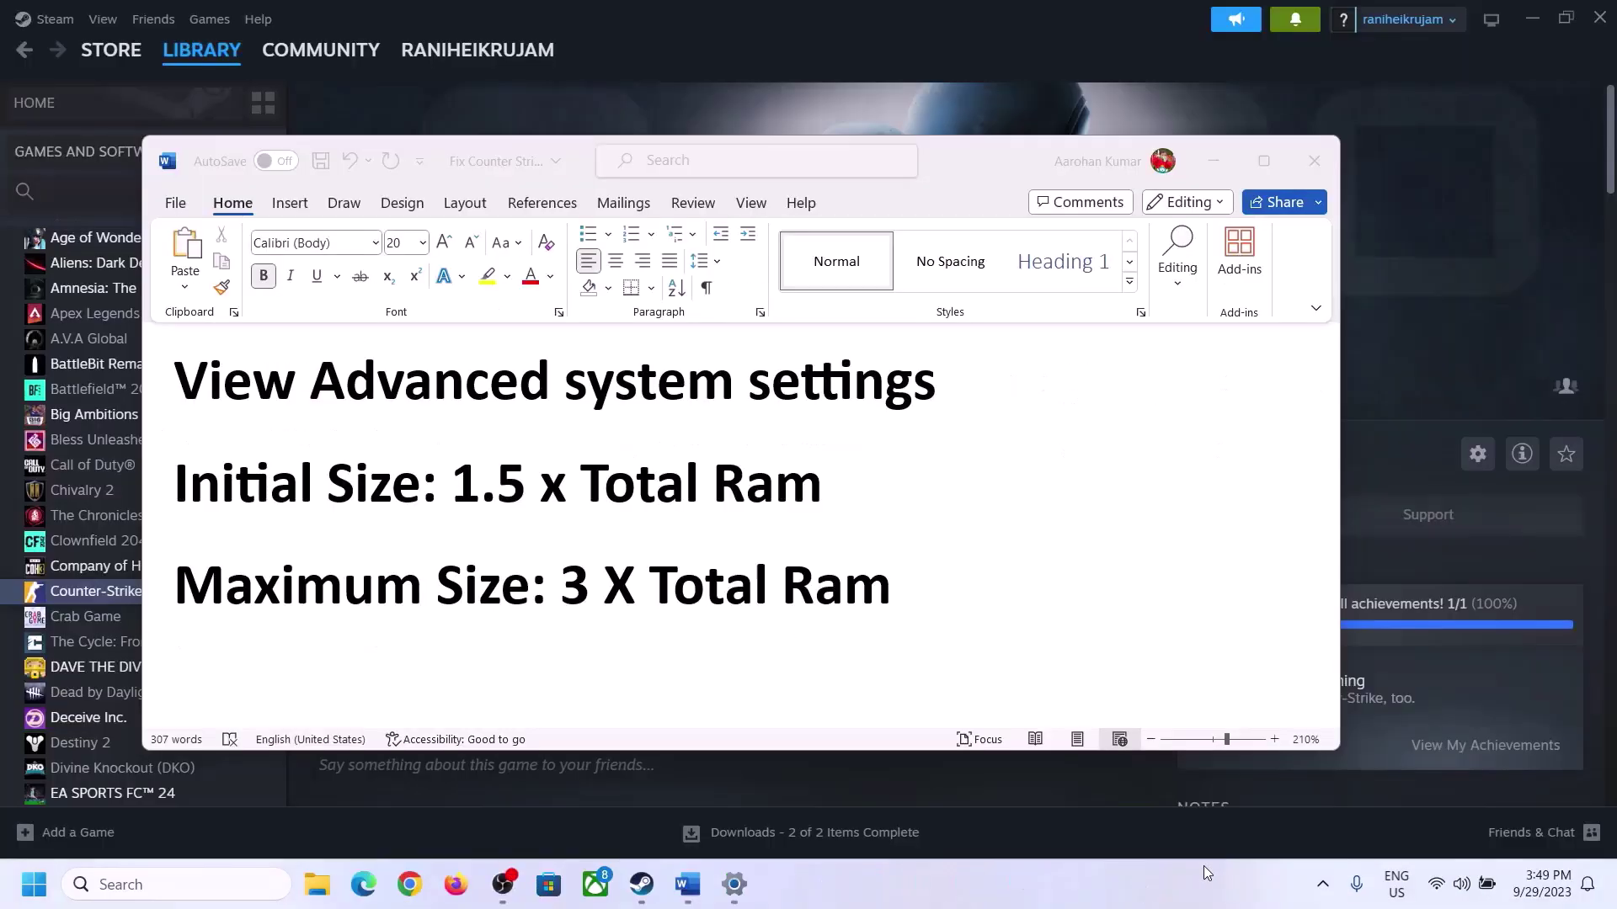
Step: Copy "View Advanced system settings" from the notes, search Windows for it and open System Properties, moving its window over the notes
left_click(233, 391)
left_click_drag(192, 389, 870, 423)
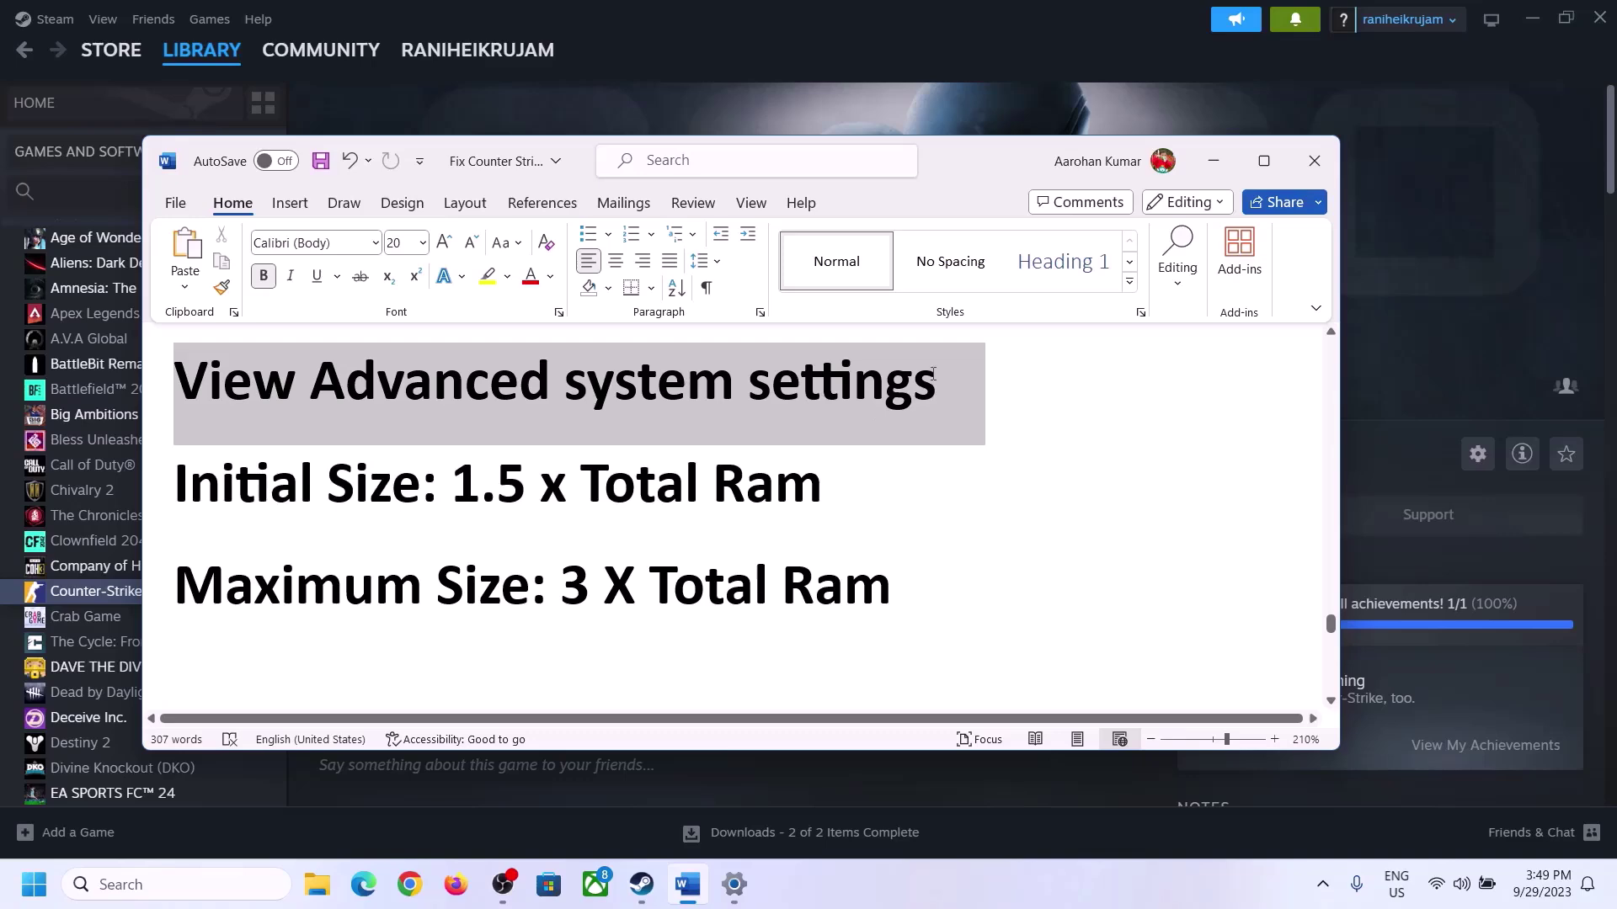
key("ctrl+c")
left_click(192, 883)
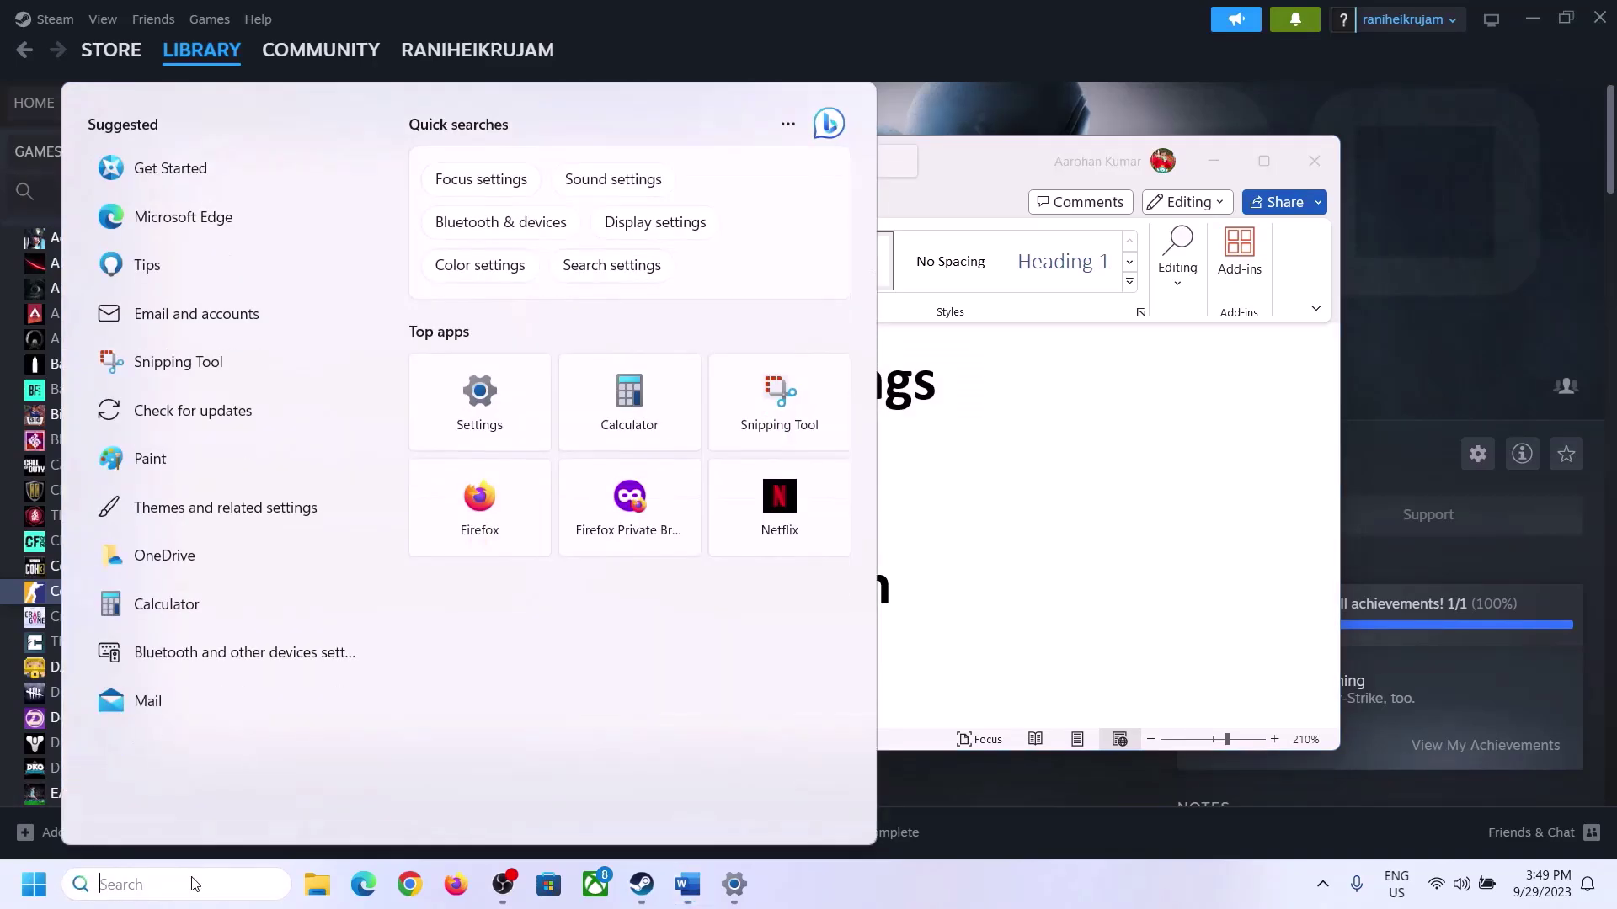
key("ctrl+v")
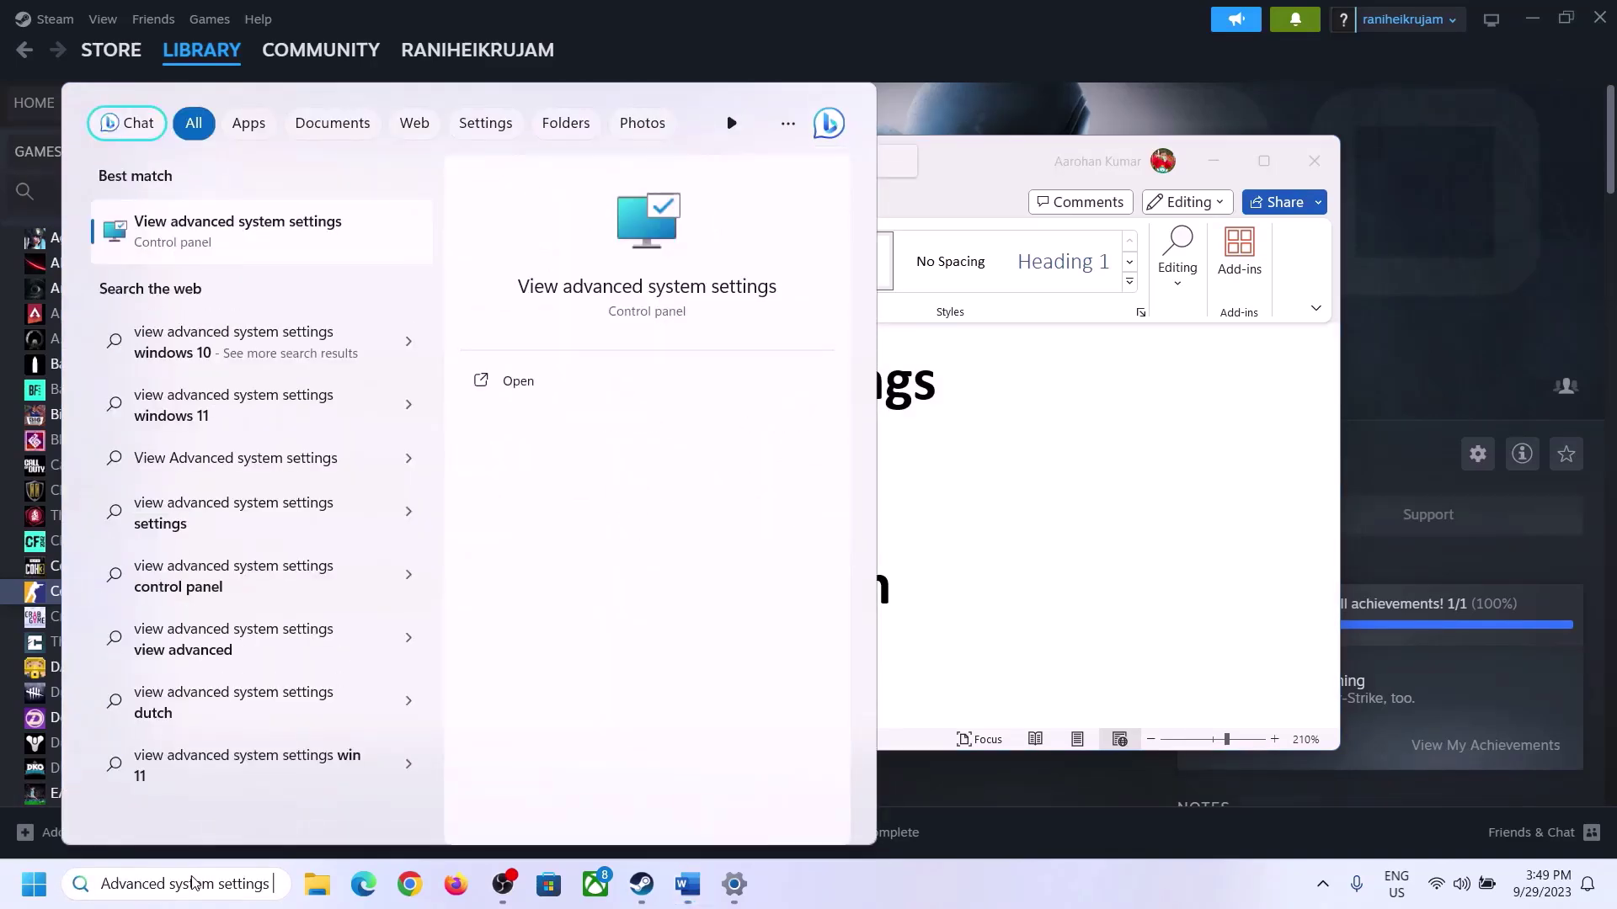
left_click(229, 243)
left_click_drag(337, 160, 723, 287)
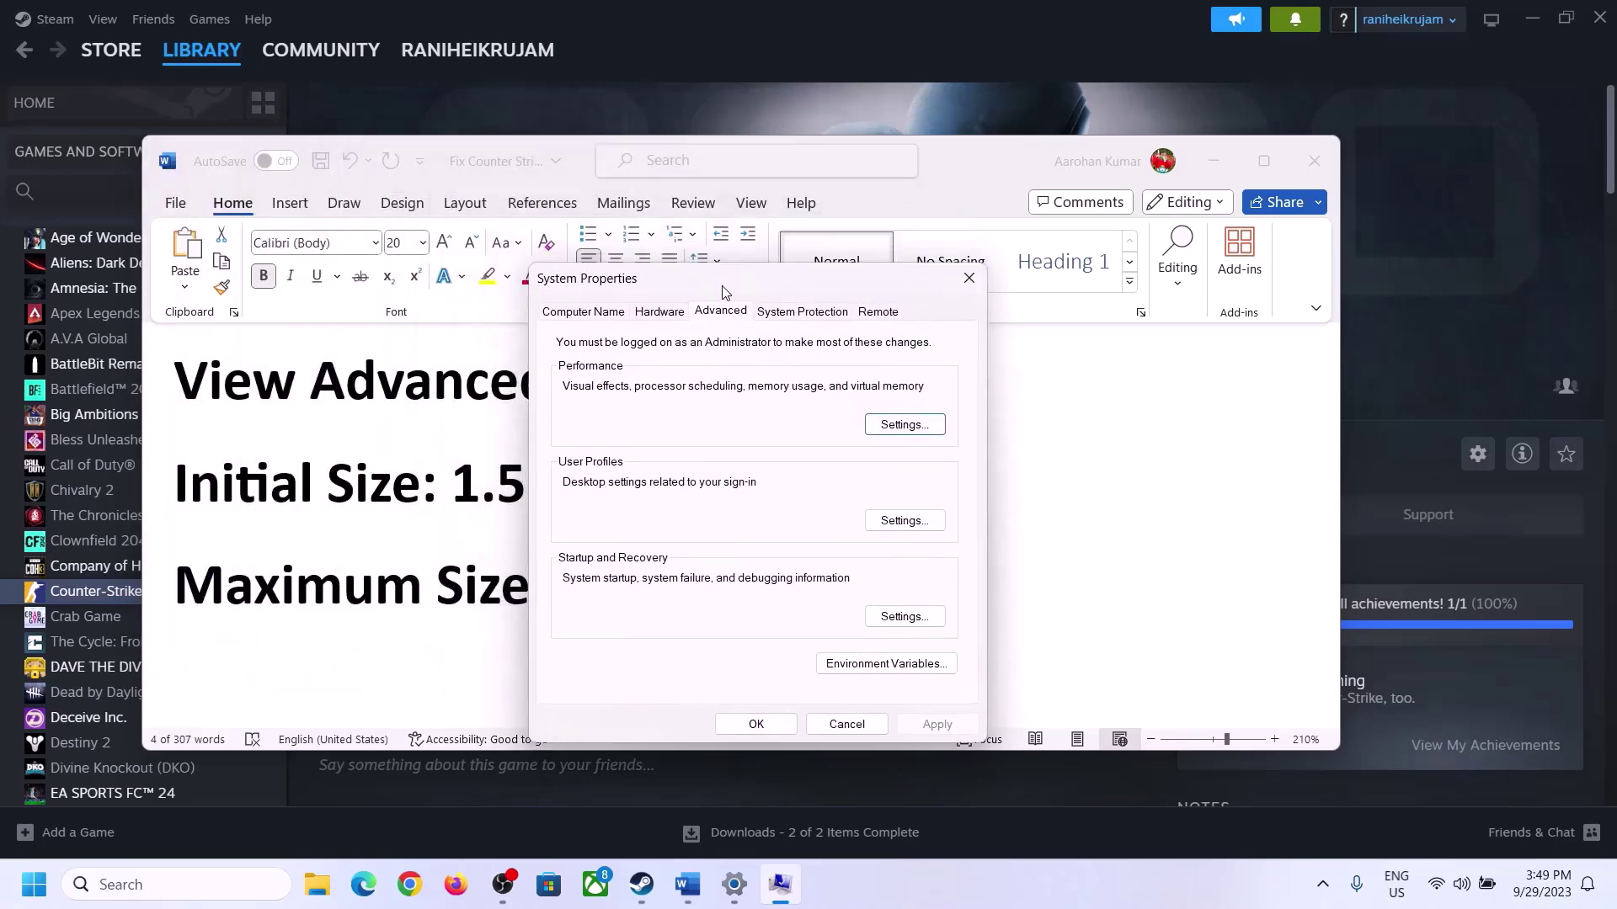
Step: Open the Virtual Memory settings from the advanced Performance Options
left_click(905, 426)
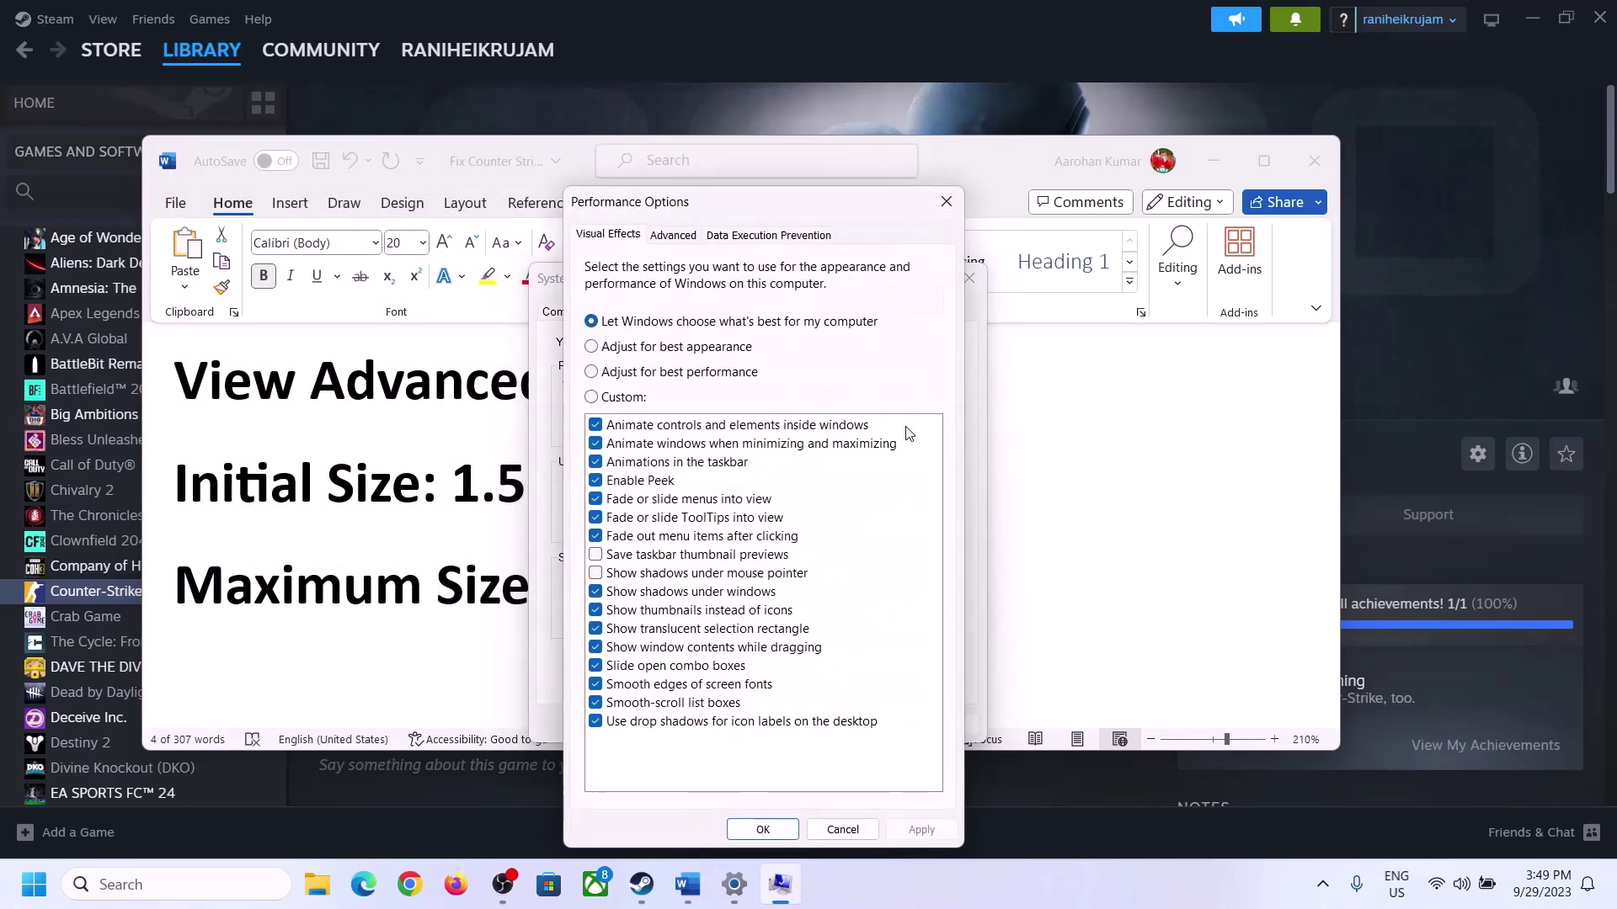
left_click(679, 237)
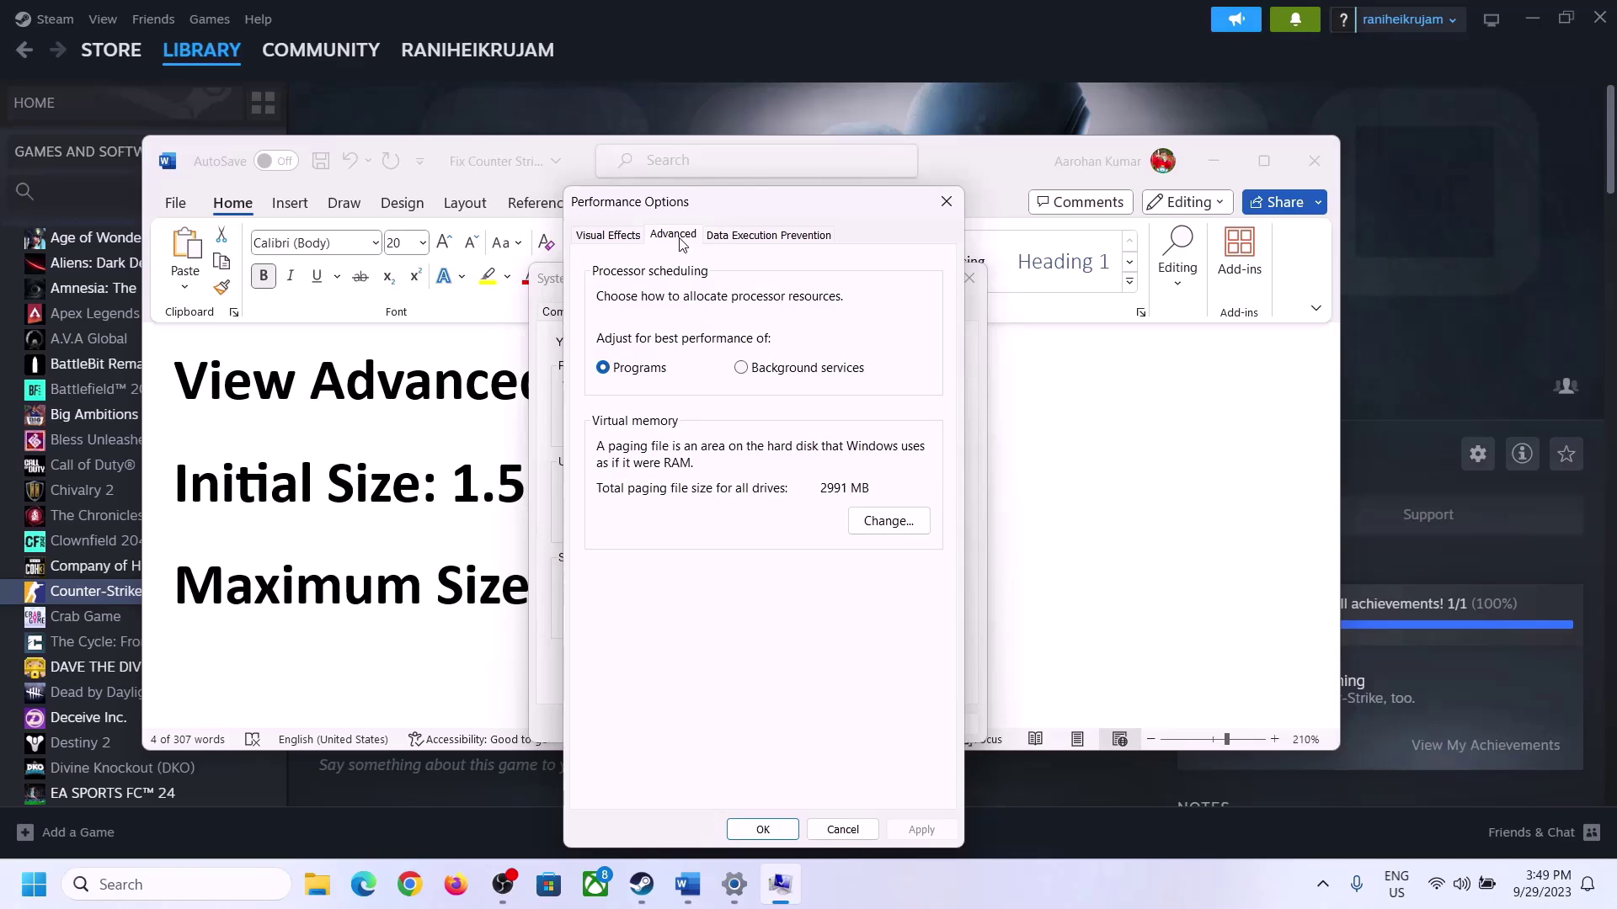
left_click(893, 522)
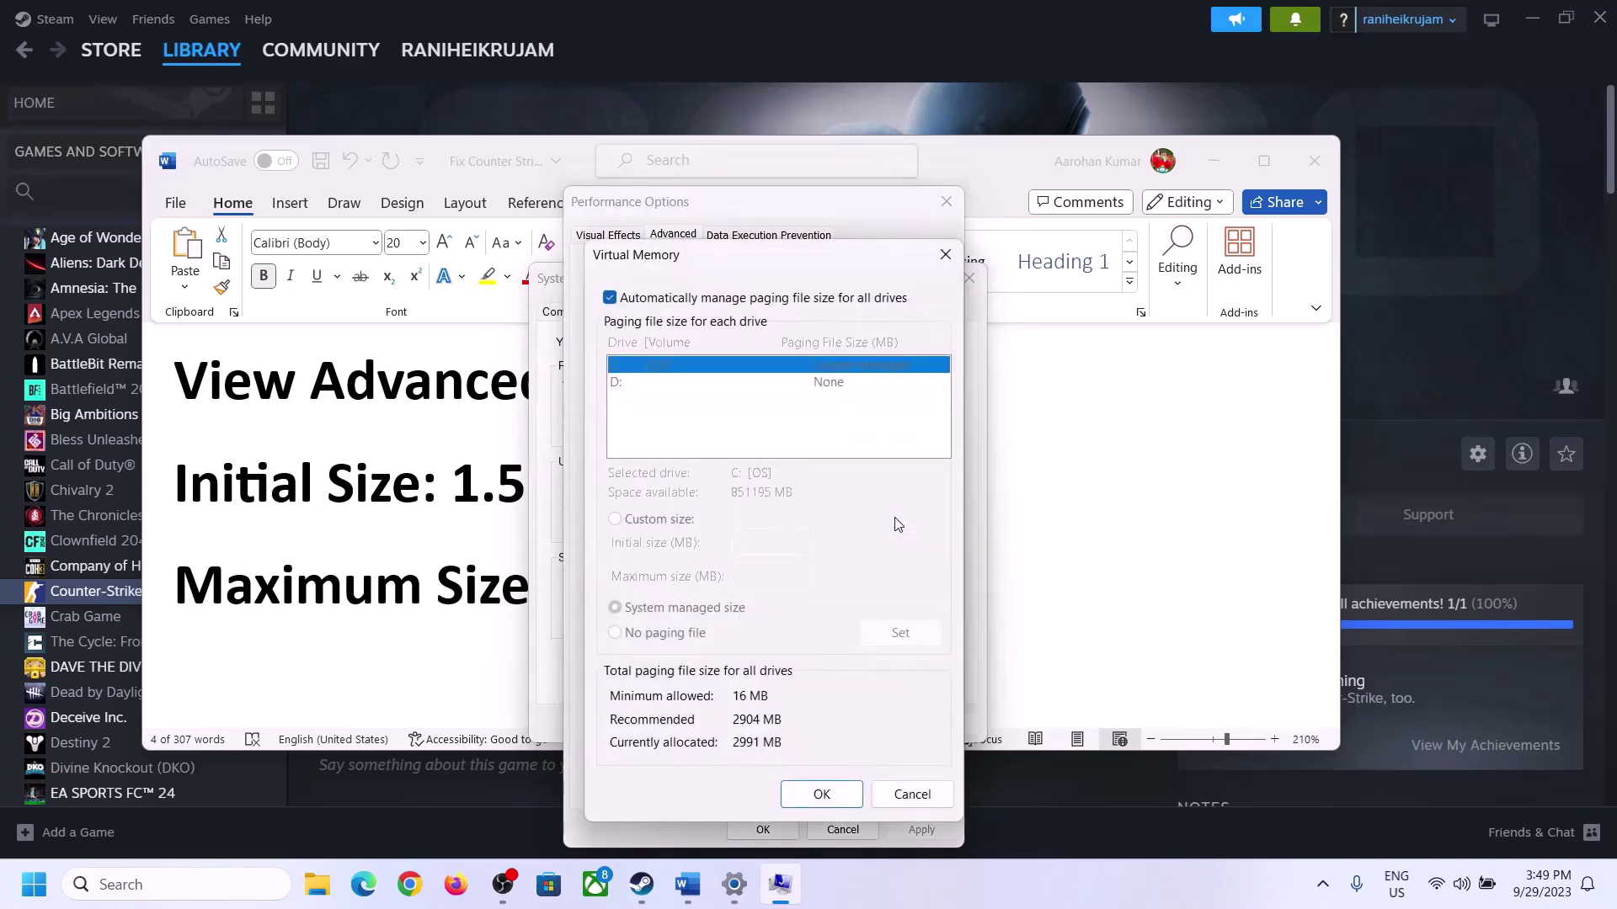
Step: Disable automatic paging file management, choose a custom size for drive C:, and highlight "1.5 x Total Ram" in the notes
left_click(609, 298)
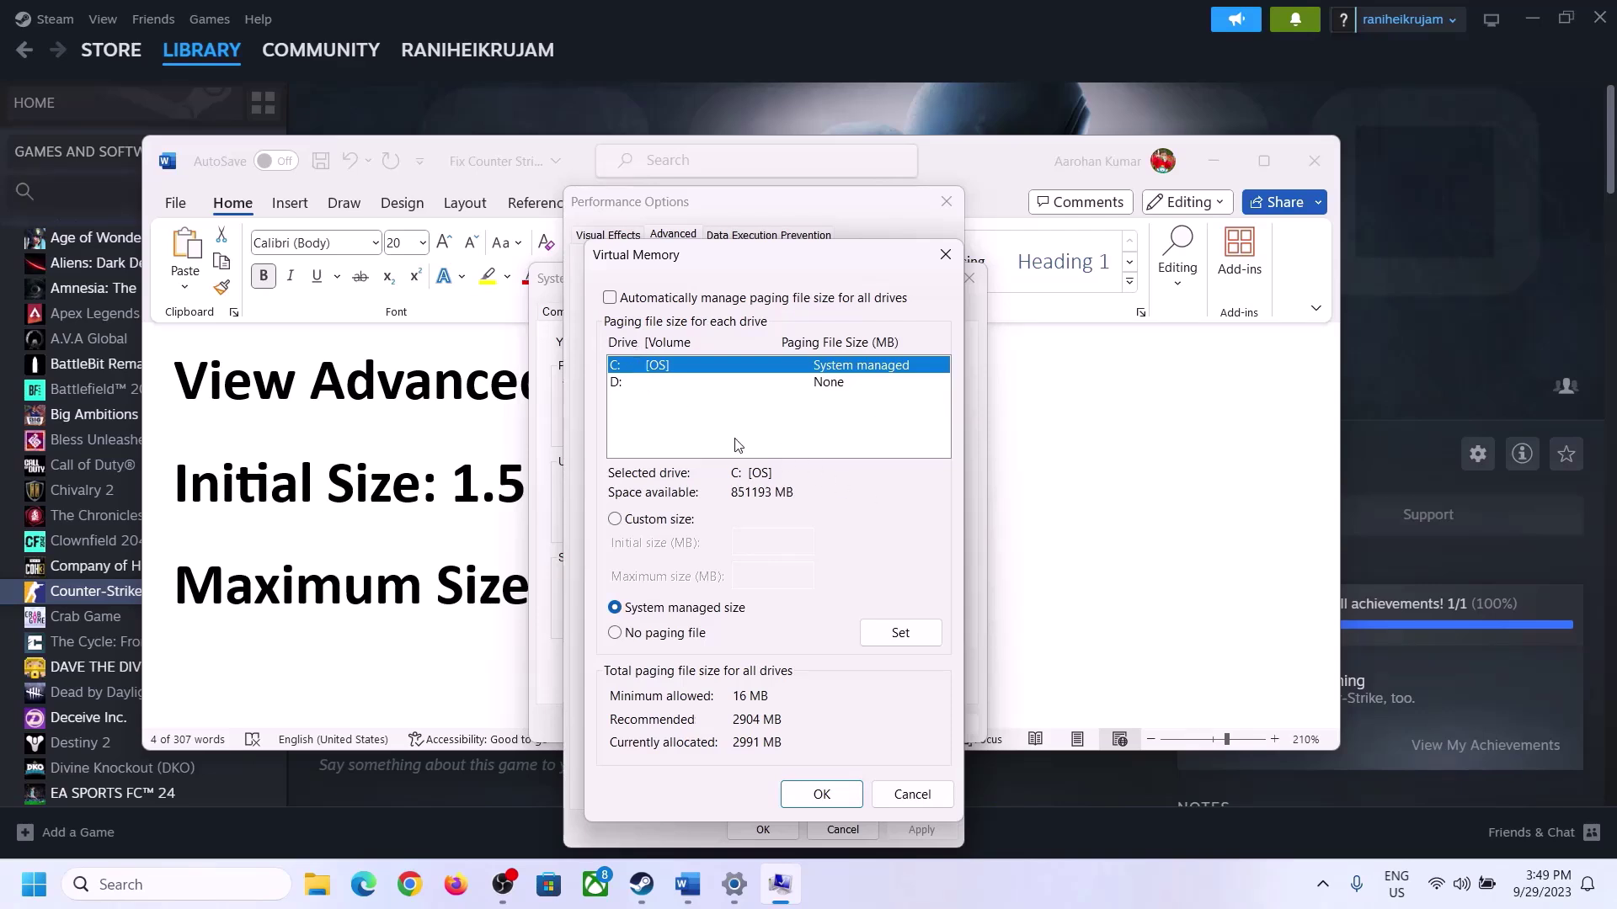
left_click(616, 520)
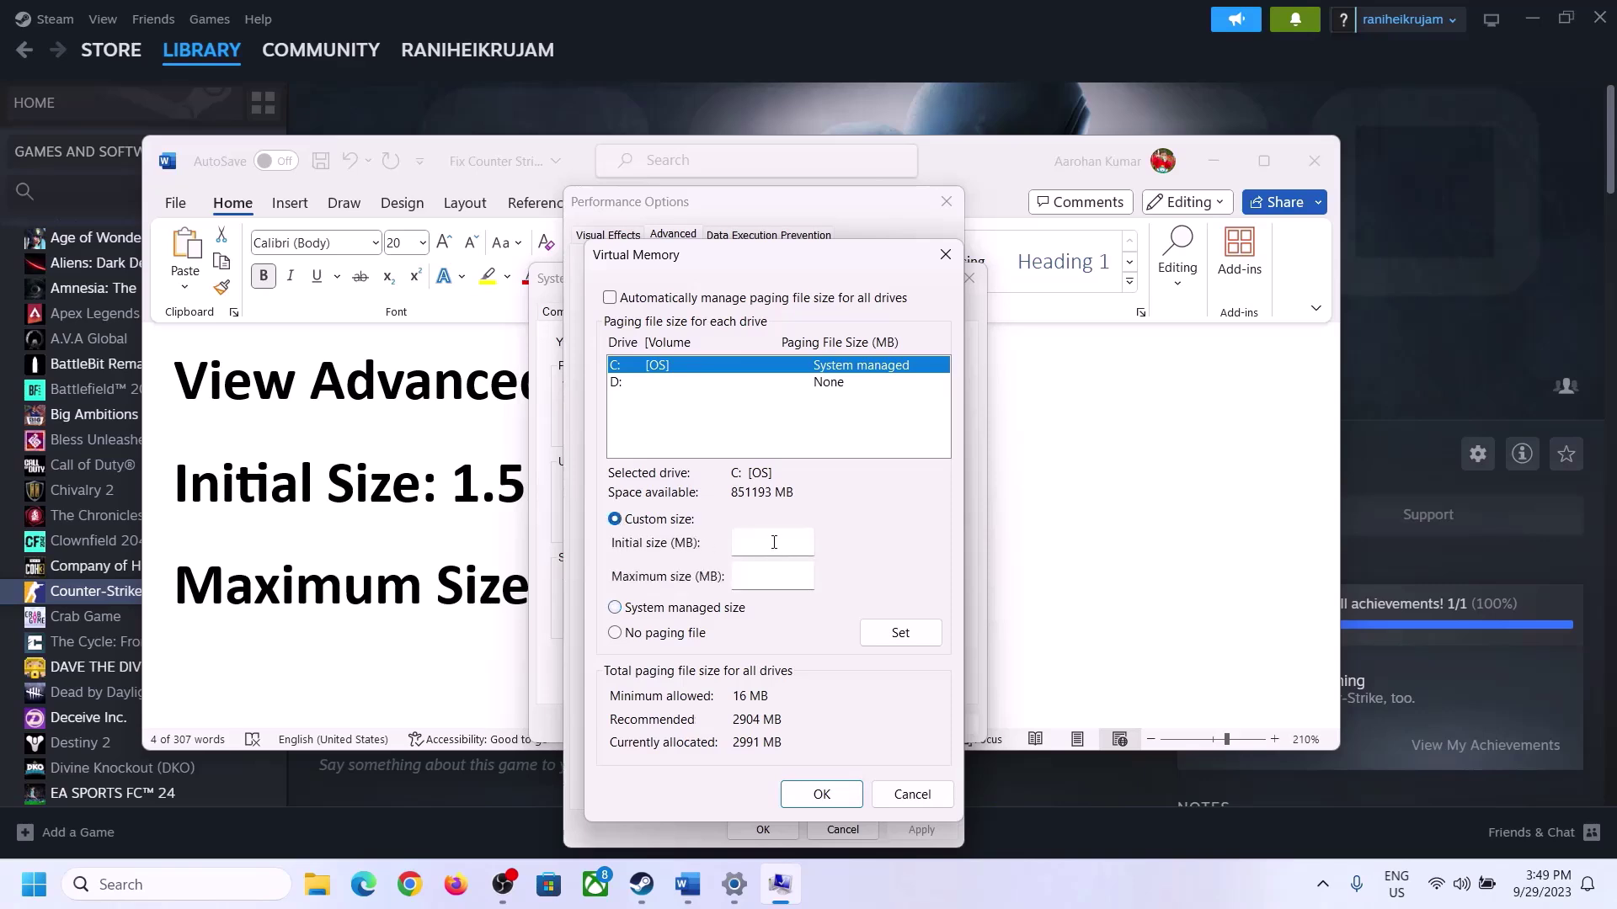
left_click(461, 495)
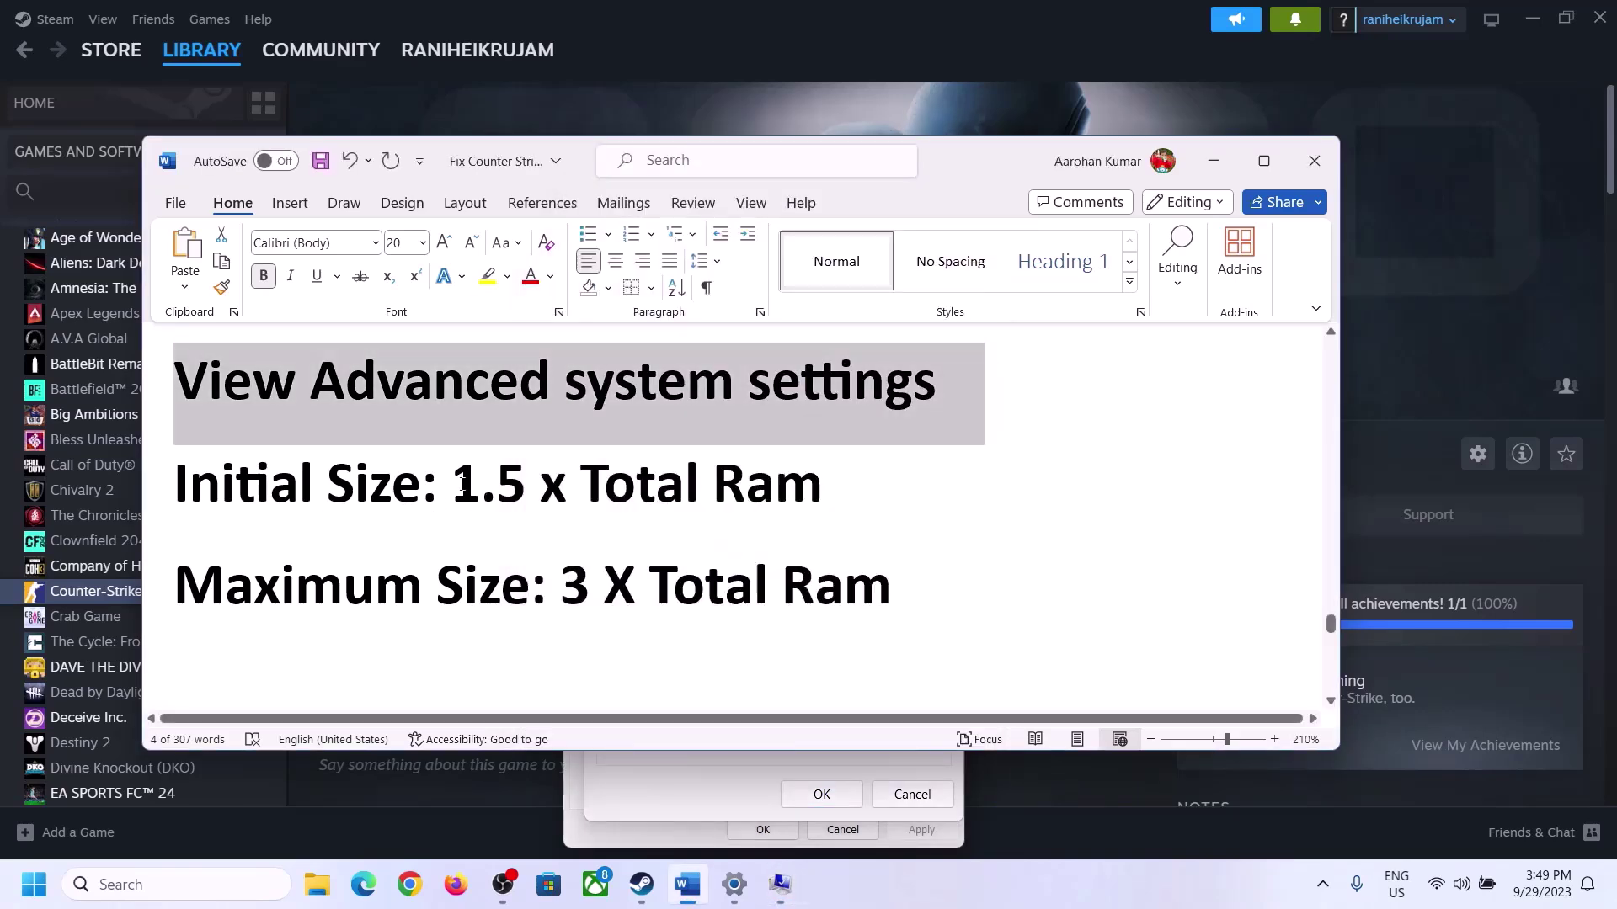
left_click_drag(463, 483, 750, 502)
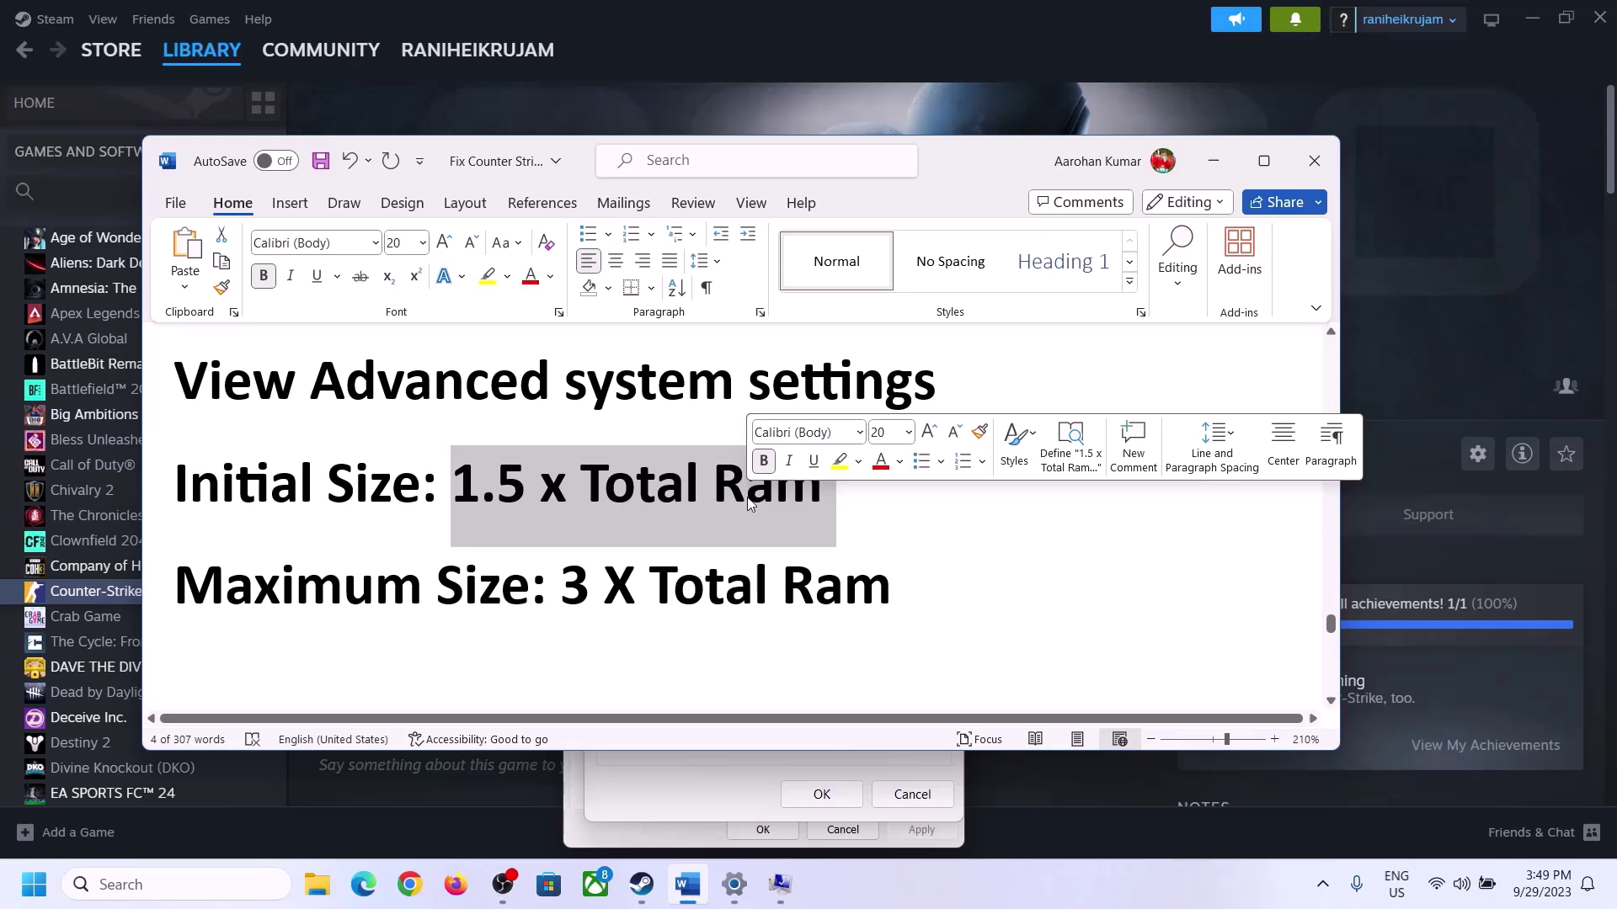
Step: Open the System About page in Settings and highlight the Installed RAM amount
left_click(735, 888)
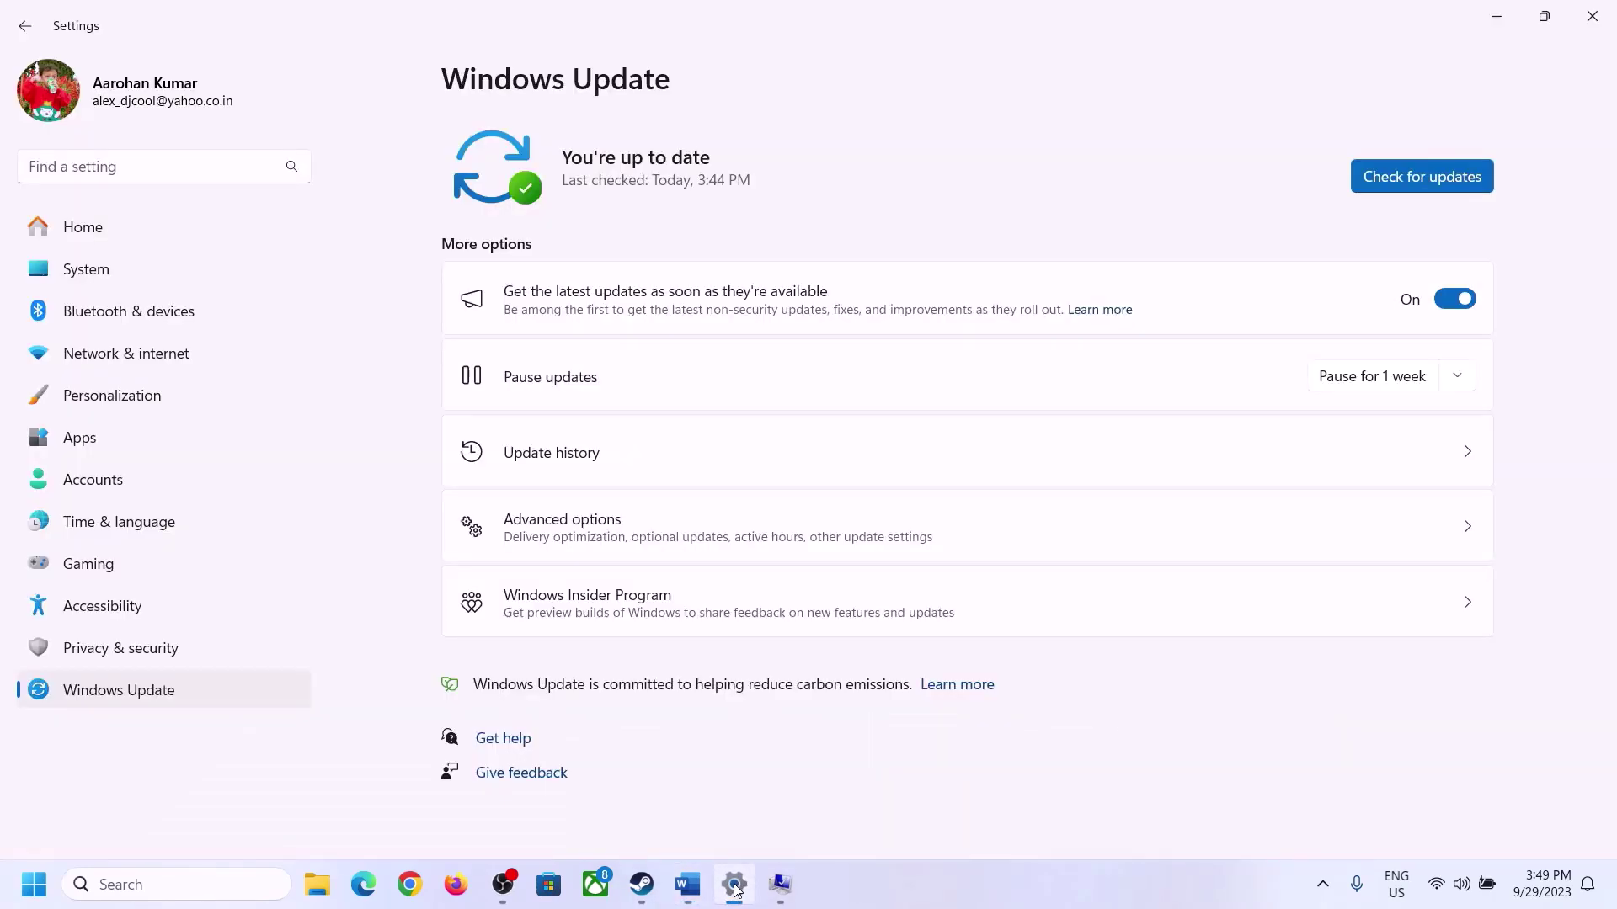
left_click(85, 269)
scroll(595, 652, "down", 10)
left_click(531, 795)
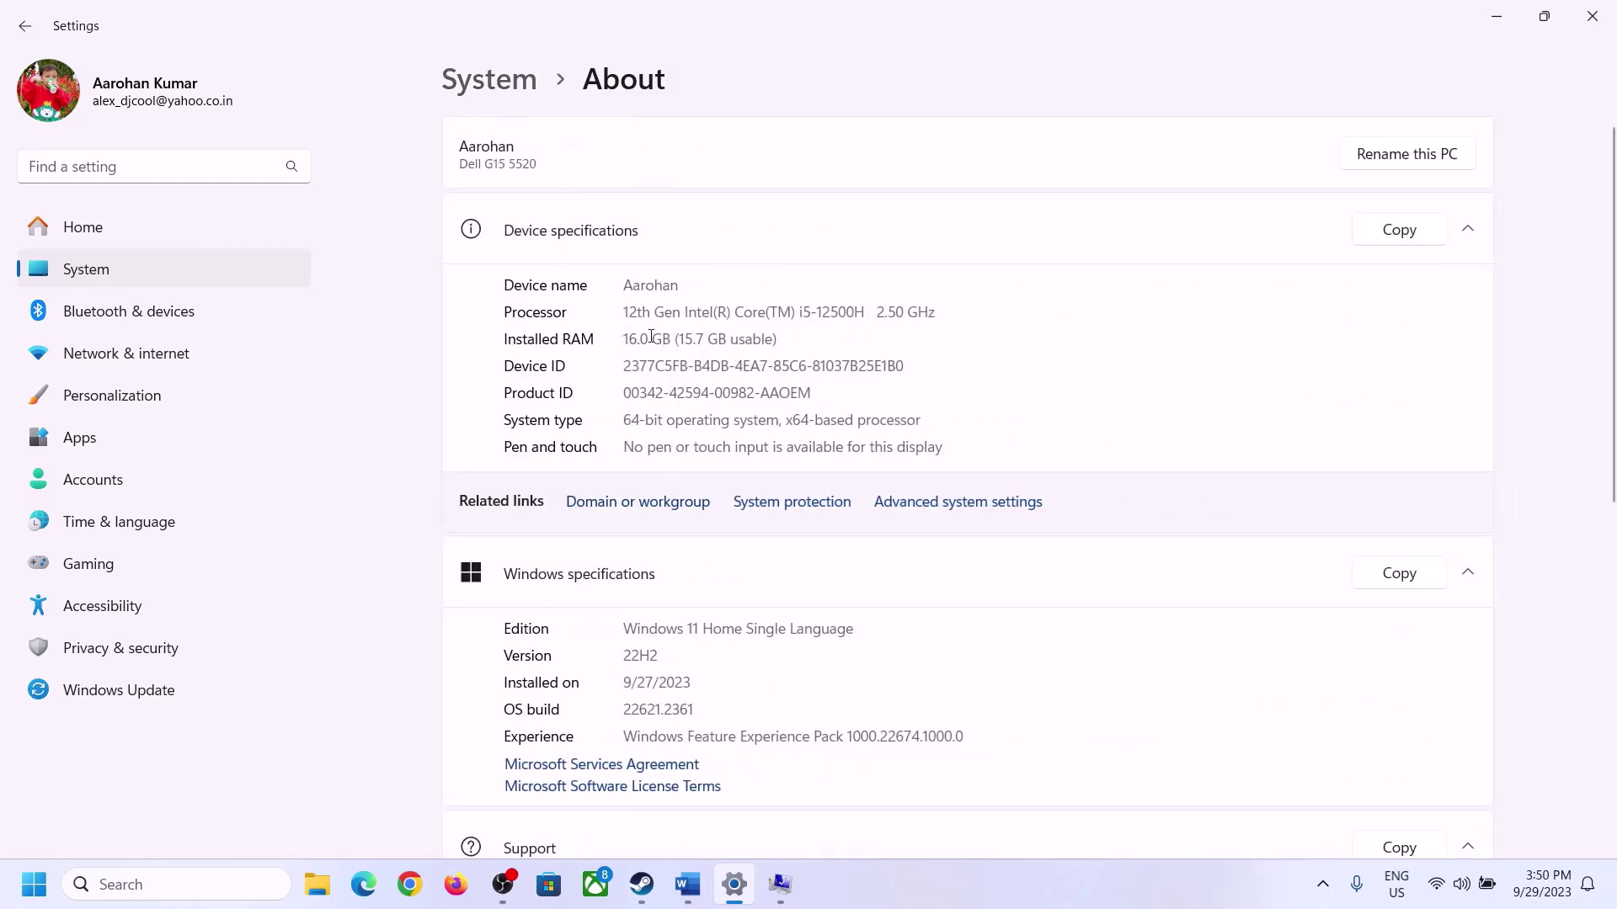
left_click_drag(640, 338, 616, 338)
left_click(650, 342)
left_click_drag(643, 337, 617, 338)
Step: Launch Calculator by running "calc" and place it over the Word notes beside the initial and maximum size formulas
left_click(779, 884)
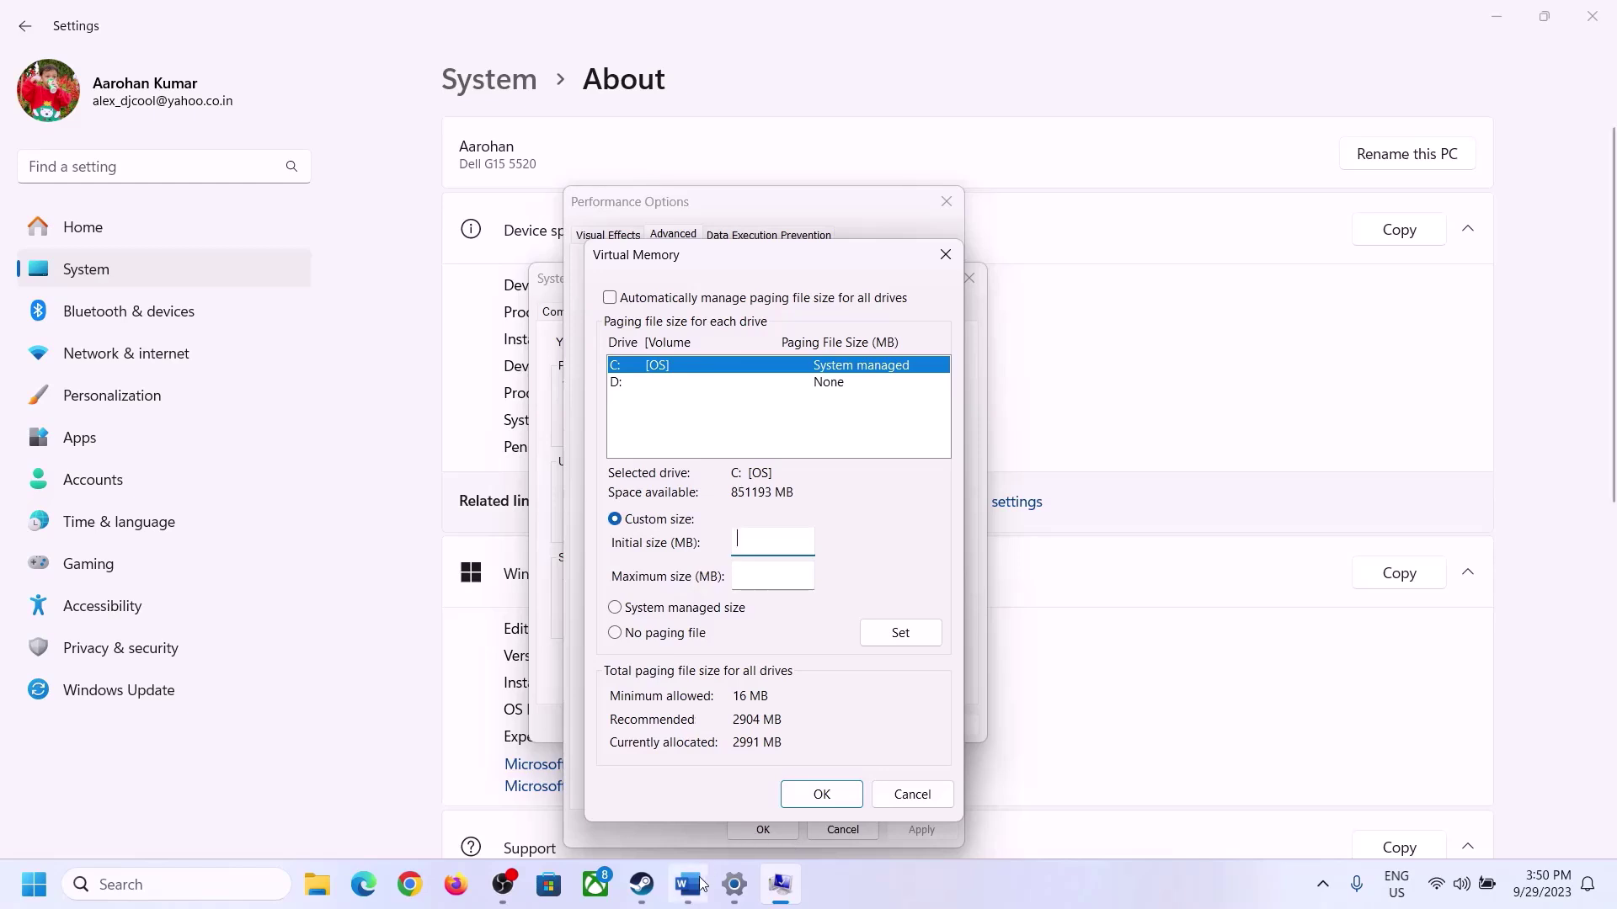
mouse_move(734, 884)
mouse_move(727, 777)
key("super+r")
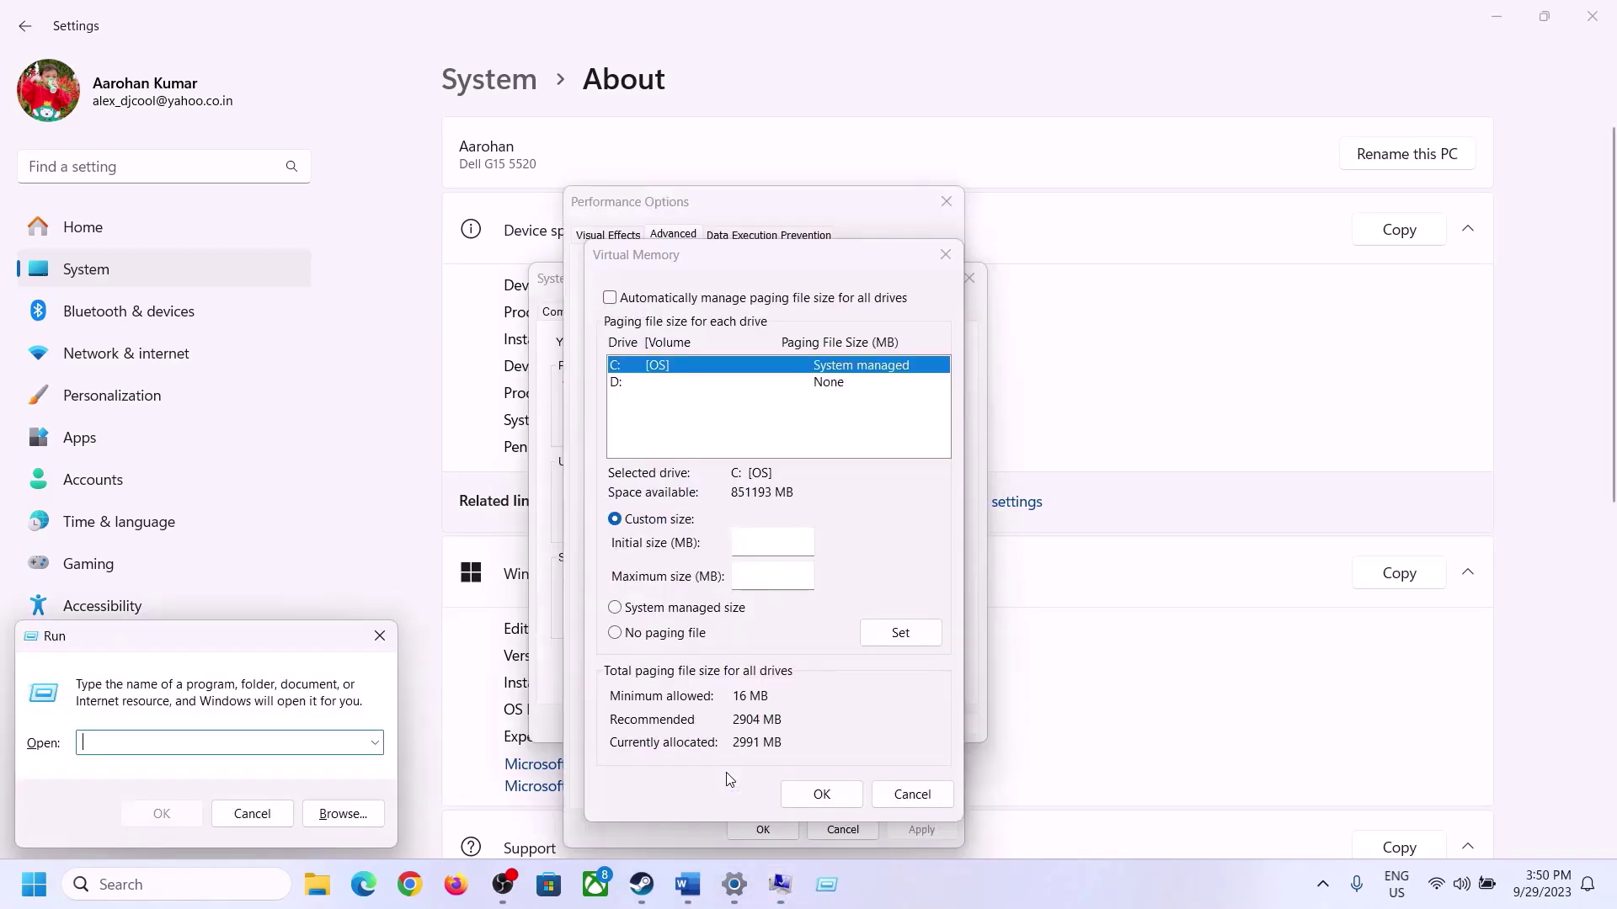
type("ca")
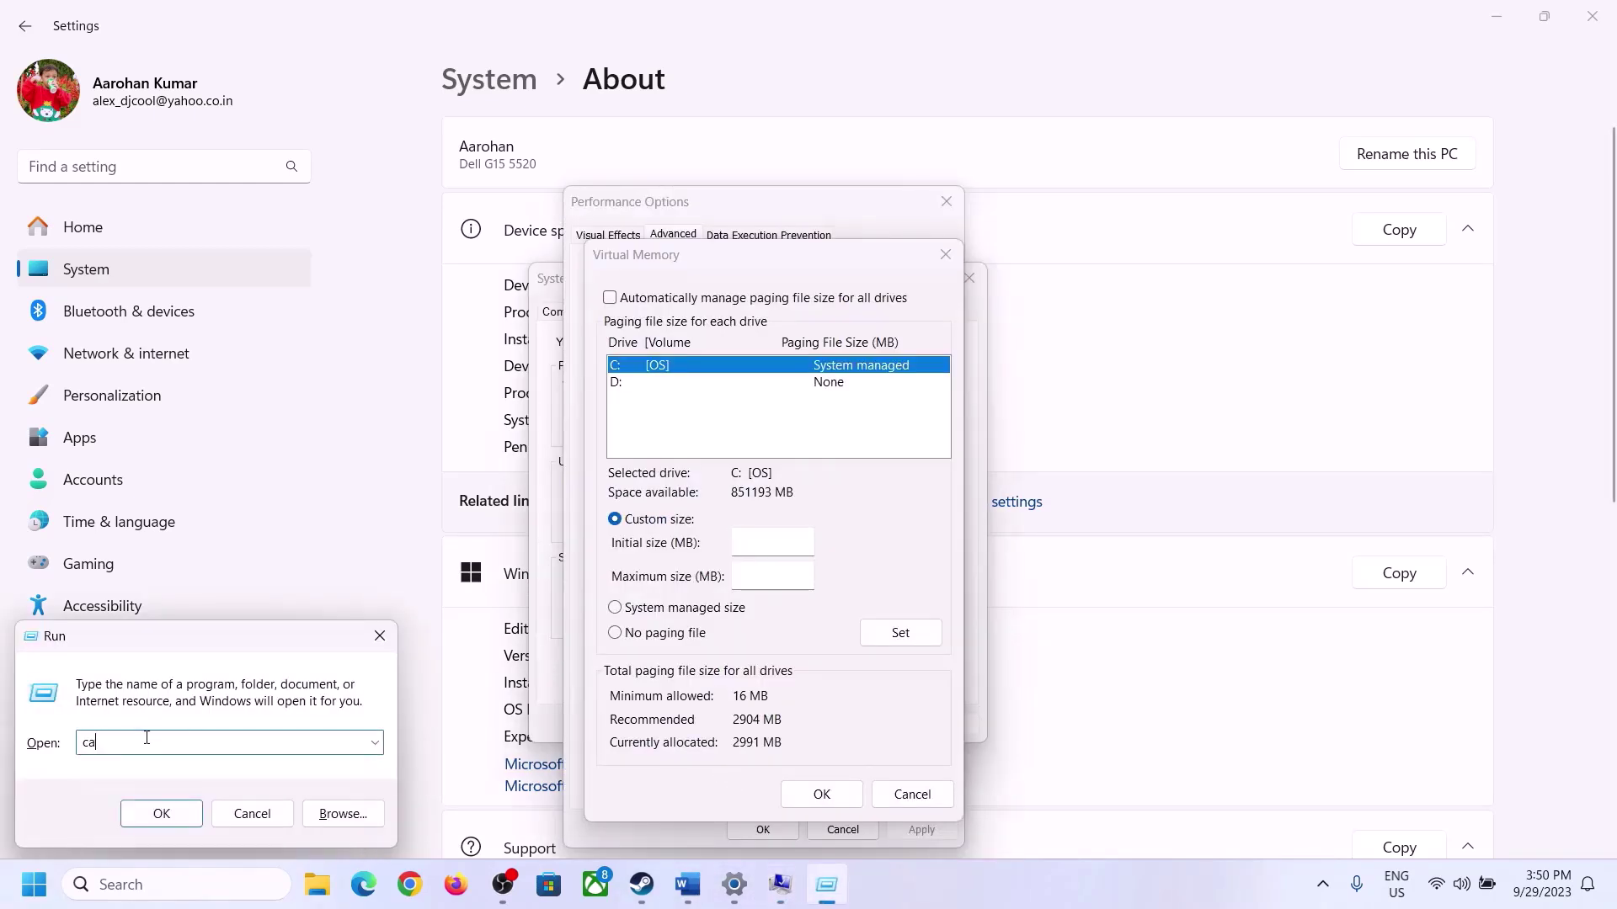
type("lc")
left_click(160, 813)
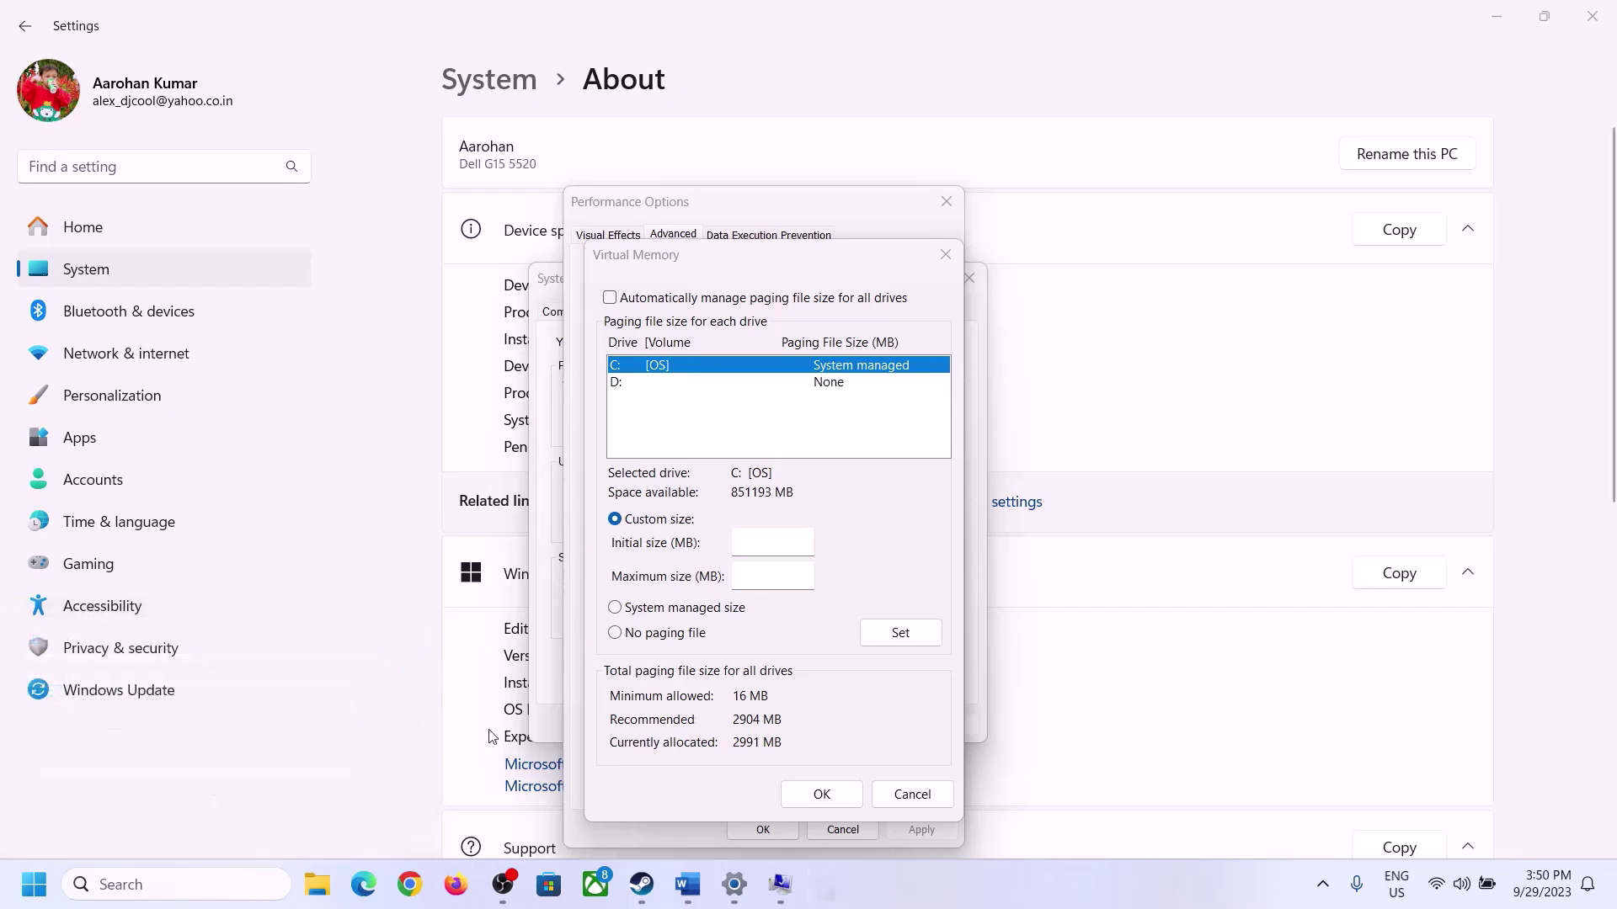
left_click_drag(198, 36, 1176, 283)
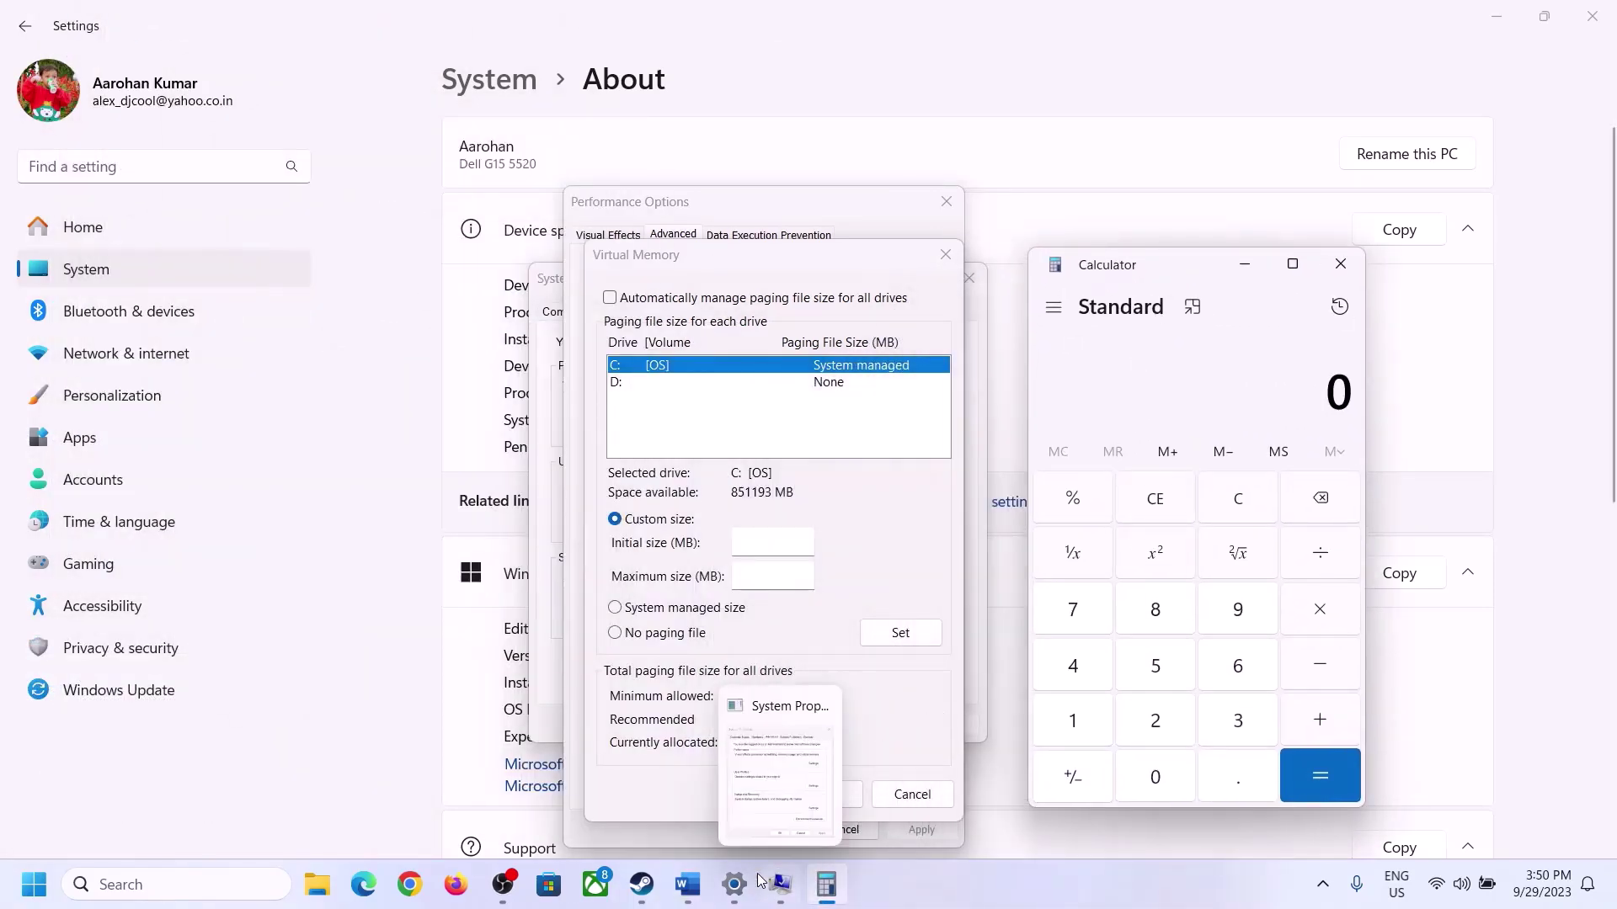
left_click(686, 897)
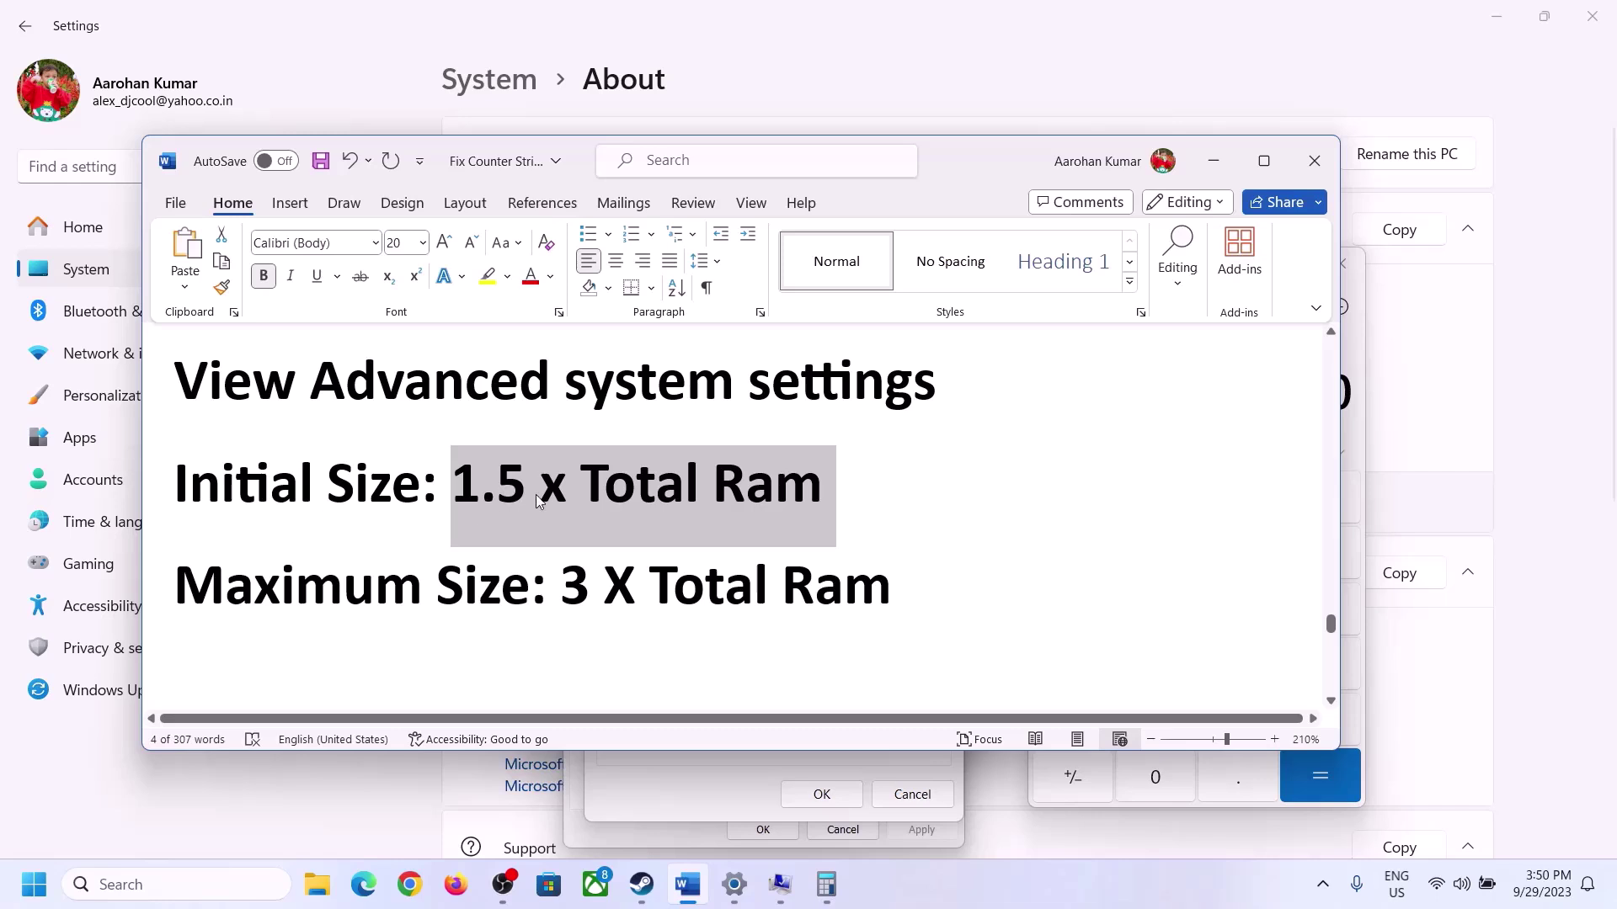
left_click(826, 884)
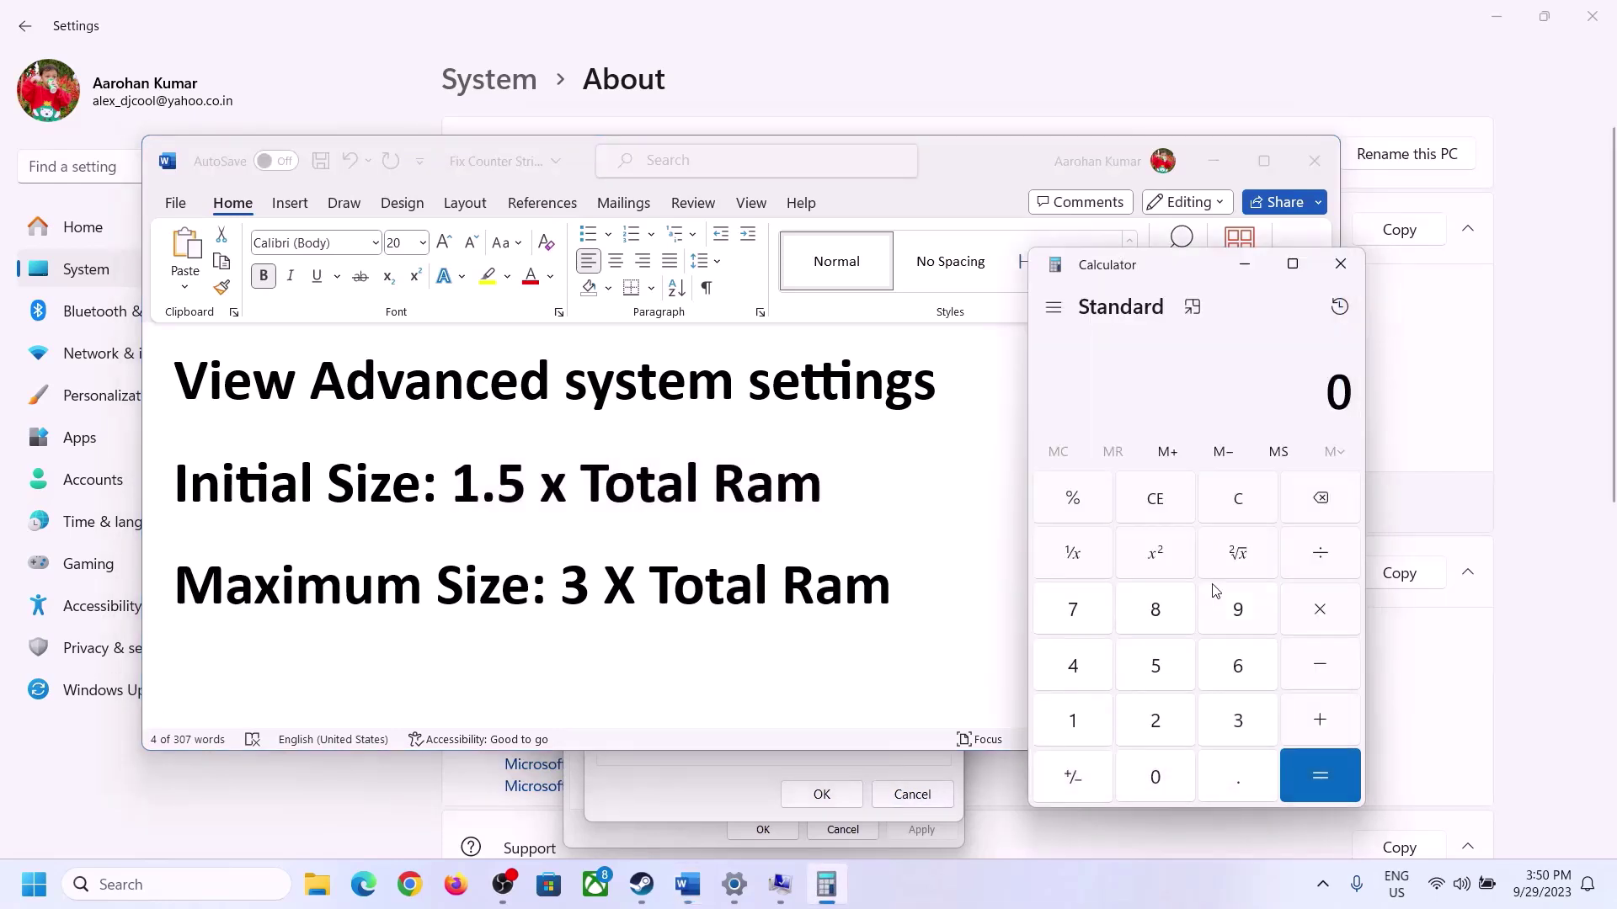
left_click(1082, 722)
left_click(1229, 679)
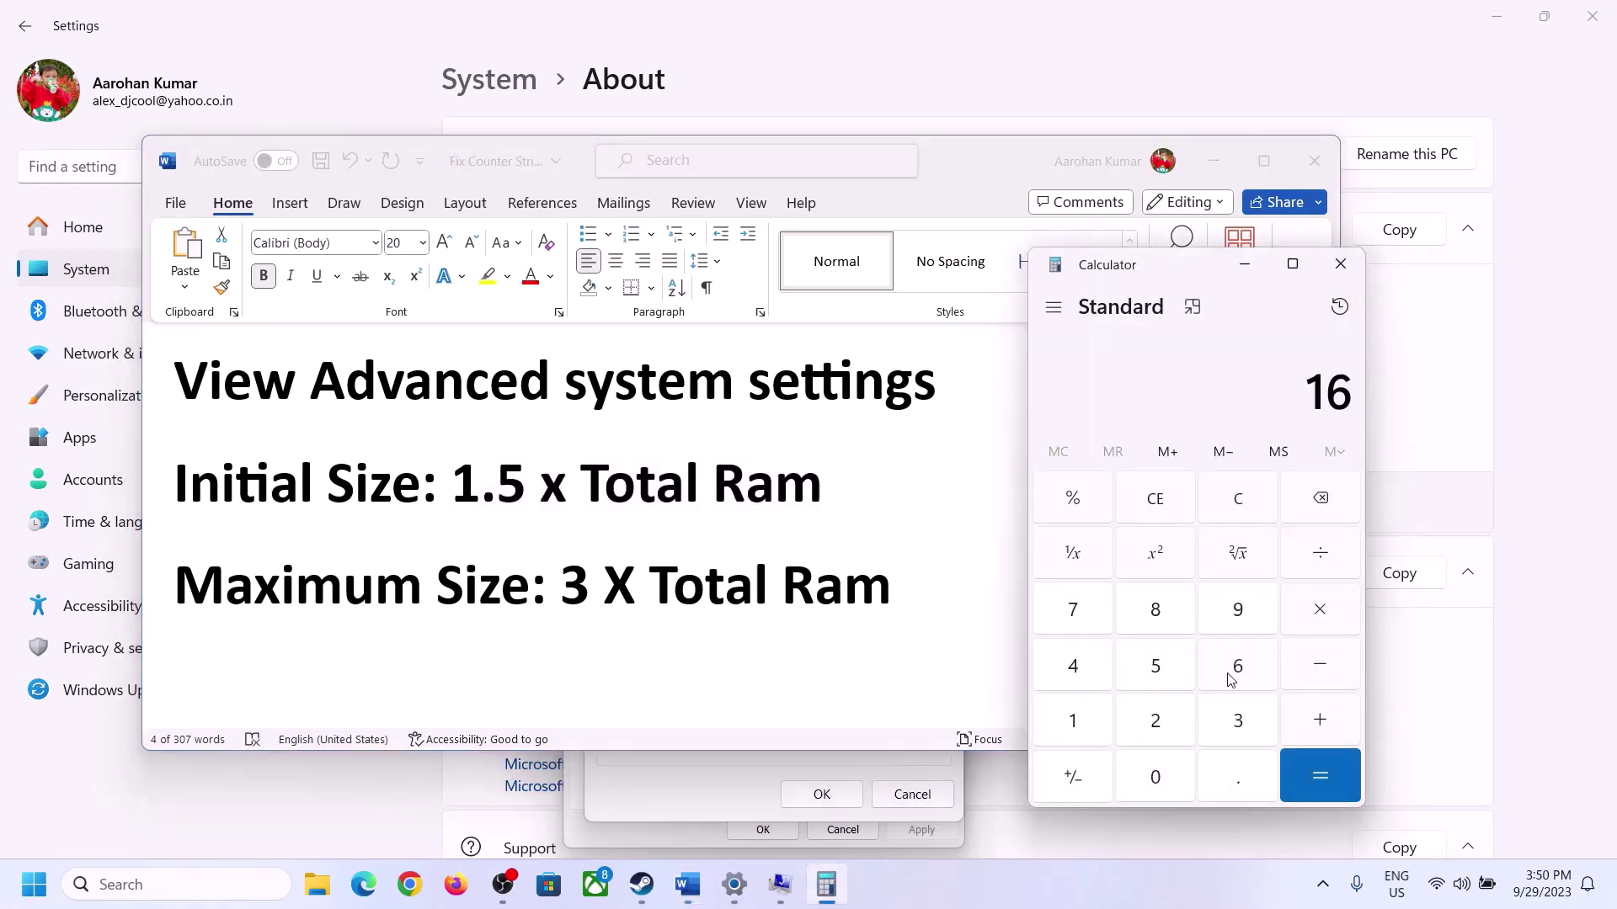
left_click(1244, 517)
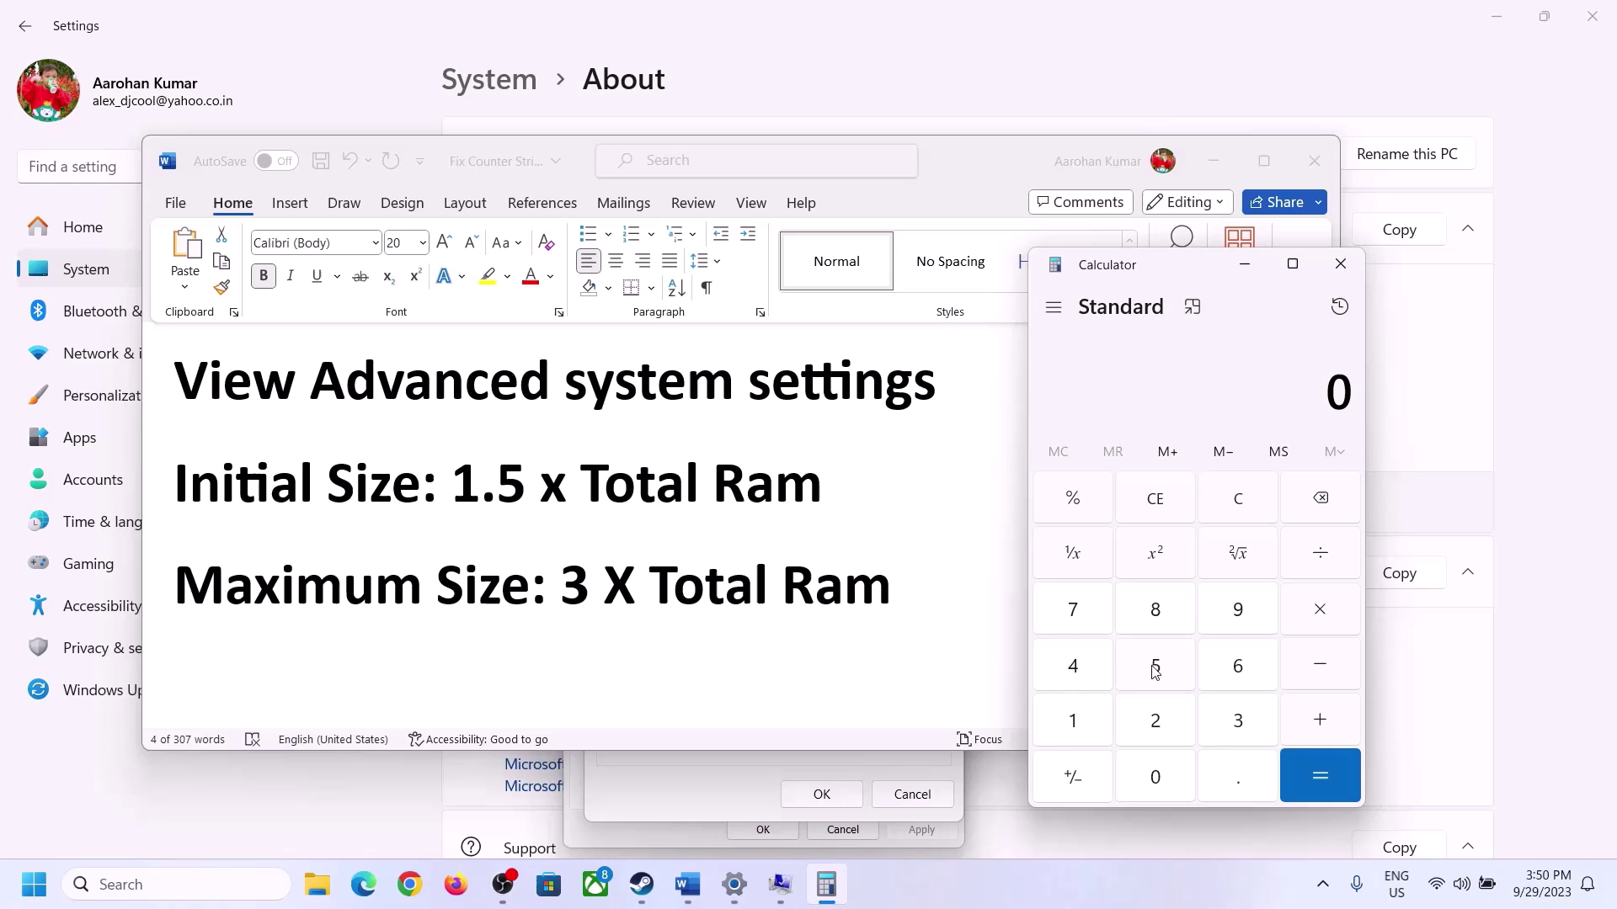
Step: Convert the installed RAM to megabytes by calculating 16 × 1024
left_click(1084, 722)
left_click(1214, 669)
left_click(1320, 617)
left_click(1071, 734)
left_click(1156, 788)
left_click(1159, 731)
left_click(1082, 679)
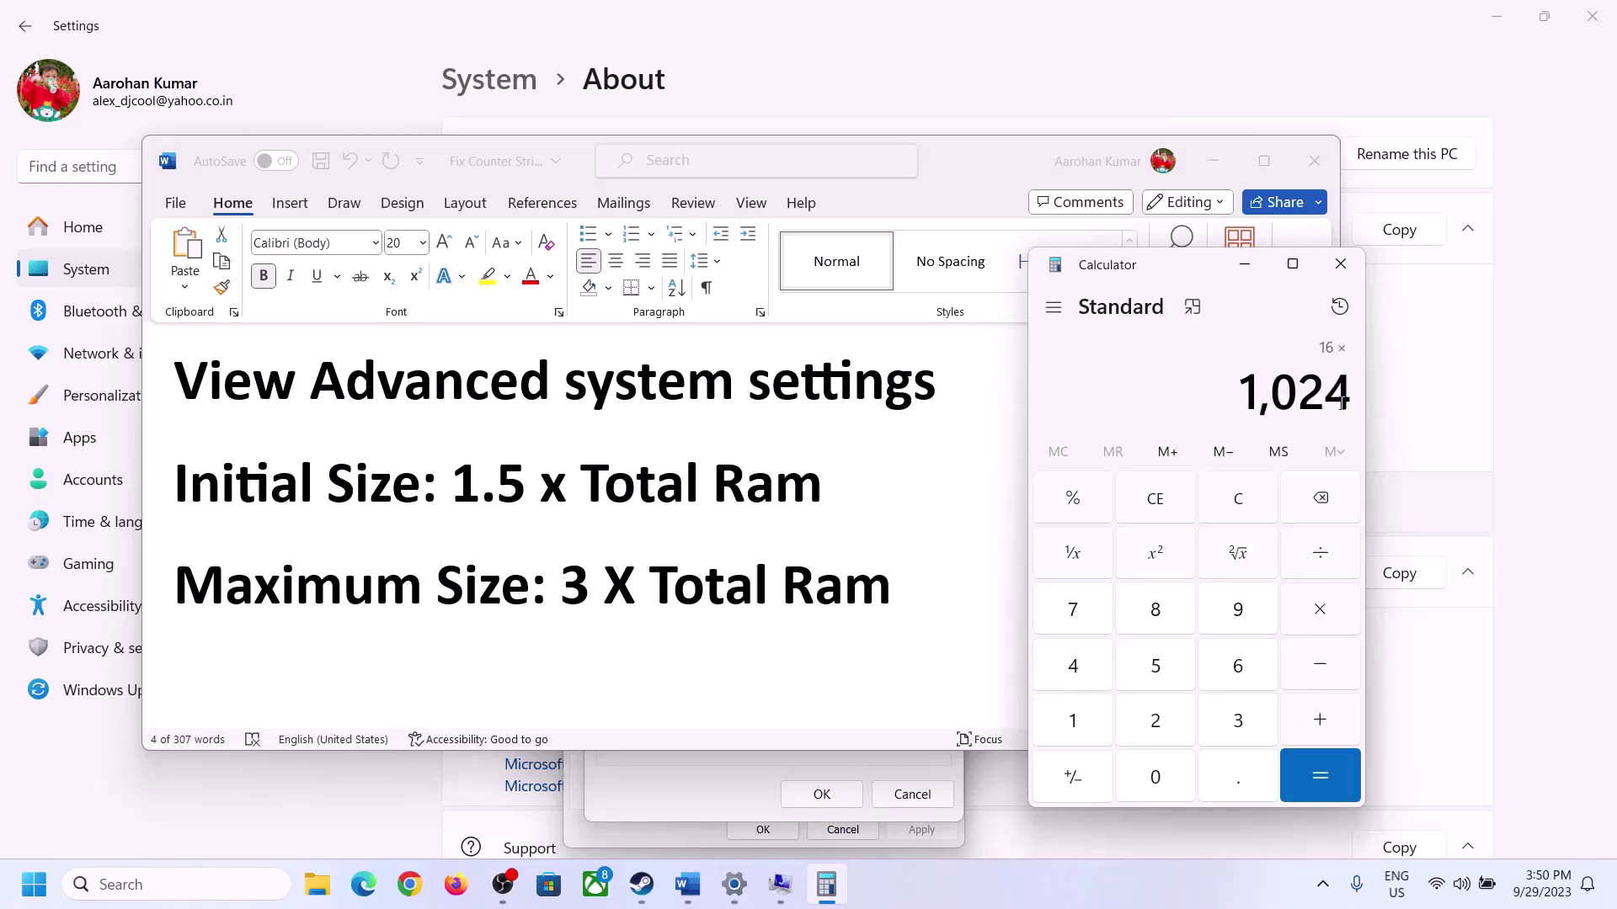
left_click(1320, 783)
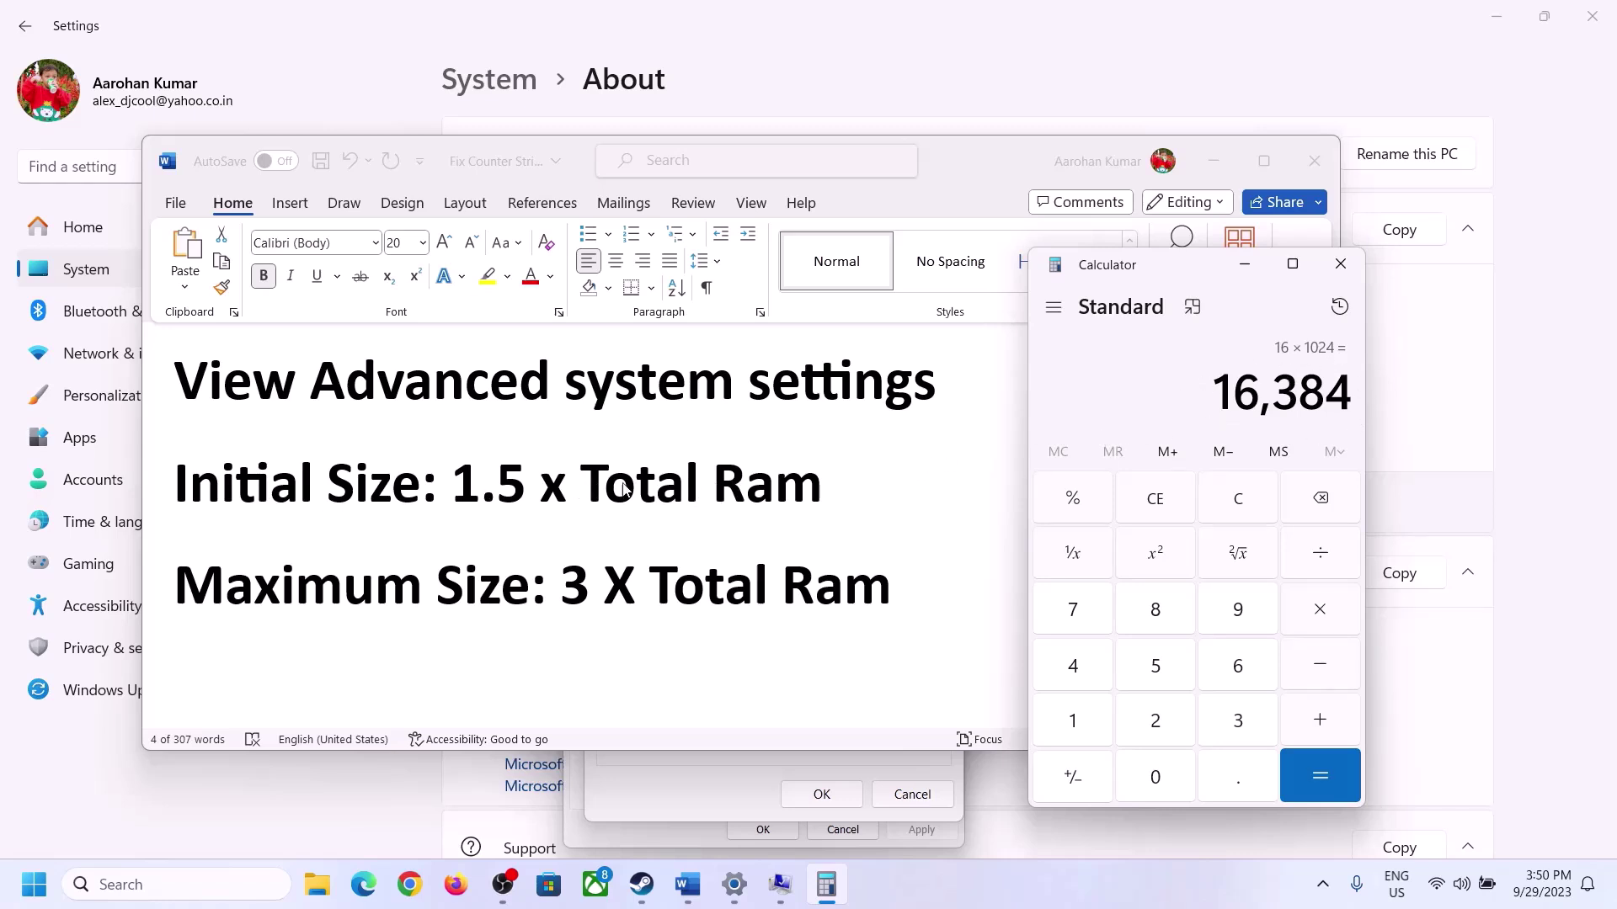
Step: Multiply the RAM amount in megabytes by 1.5 to work out the initial paging file size
left_click(1322, 615)
left_click(1095, 729)
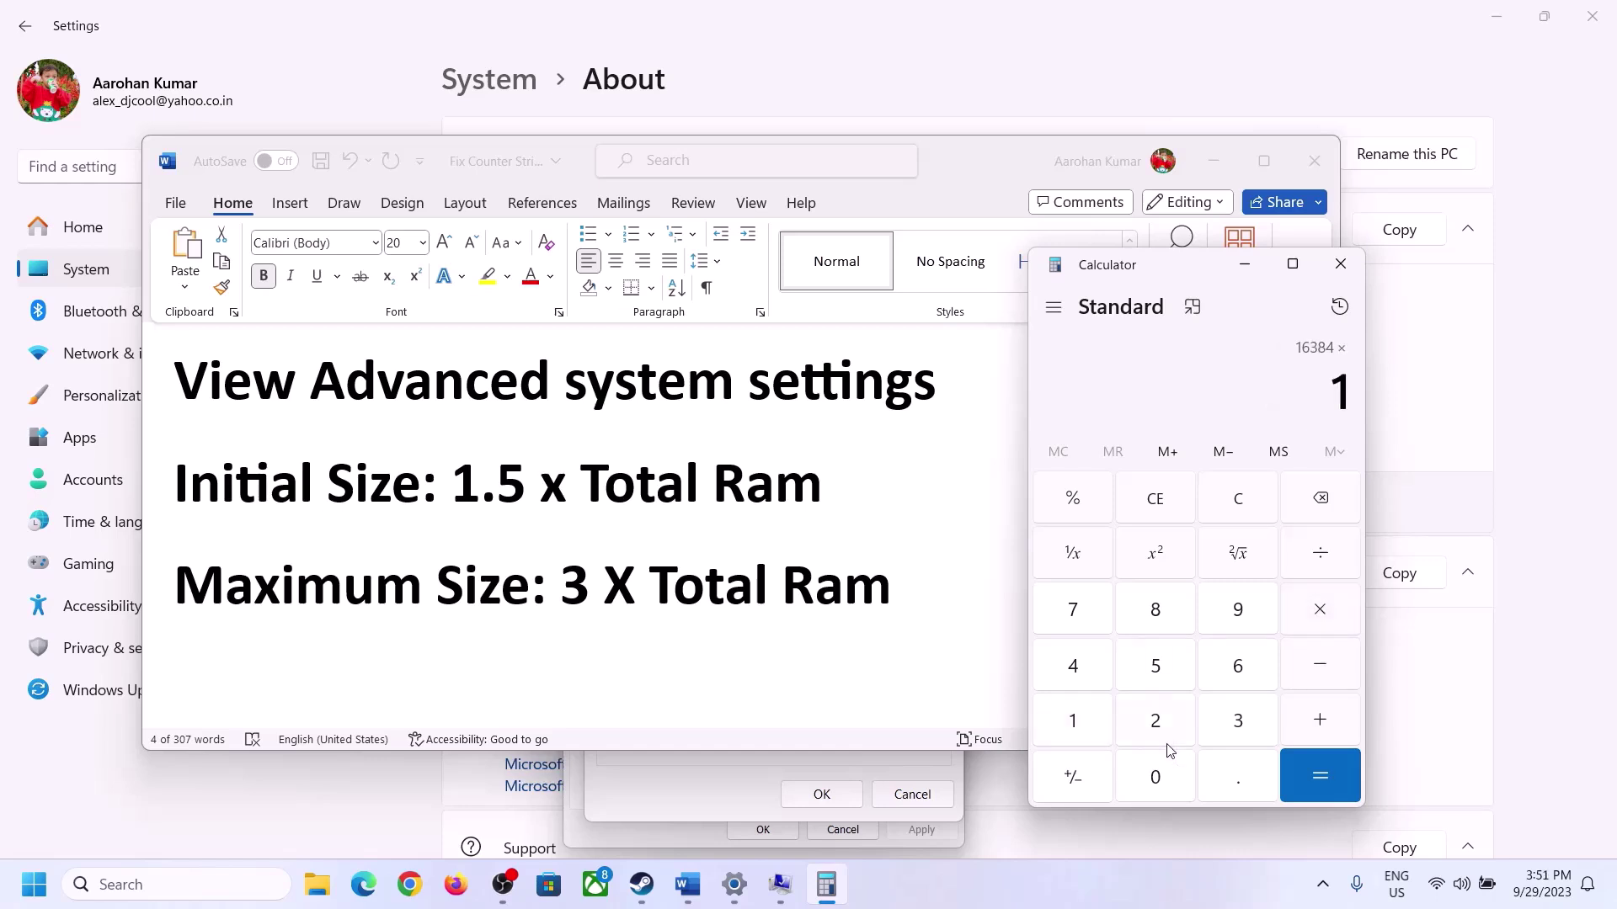
left_click(1230, 788)
left_click(1156, 667)
left_click(1315, 772)
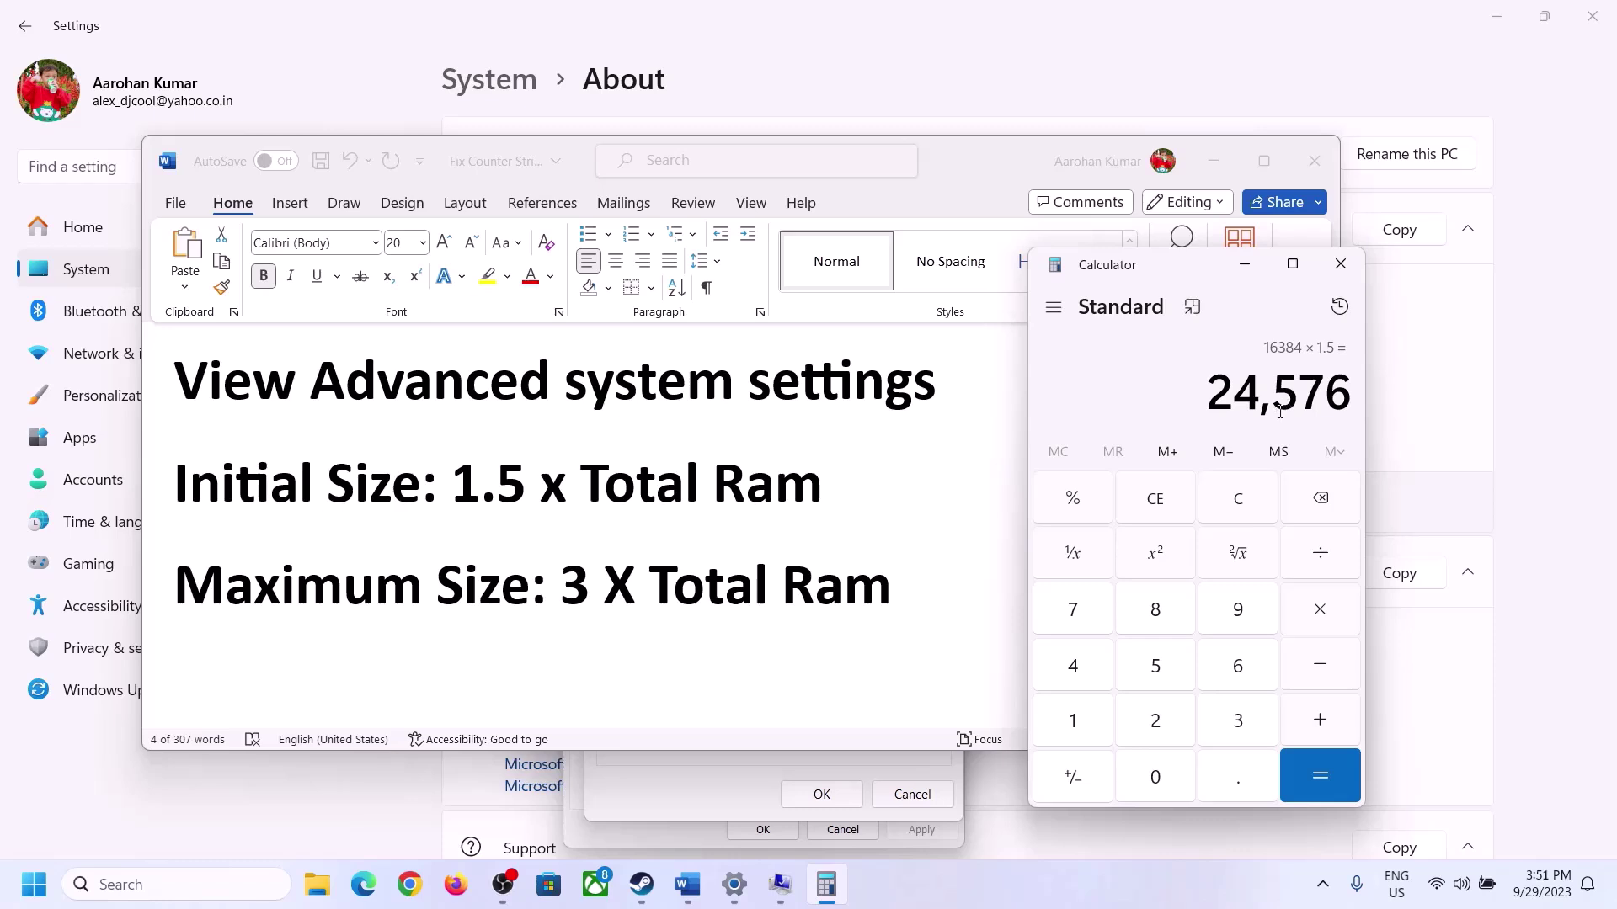
Step: Set the initial paging file size for drive C: to 24576 MB in the Virtual Memory dialog
left_click(714, 785)
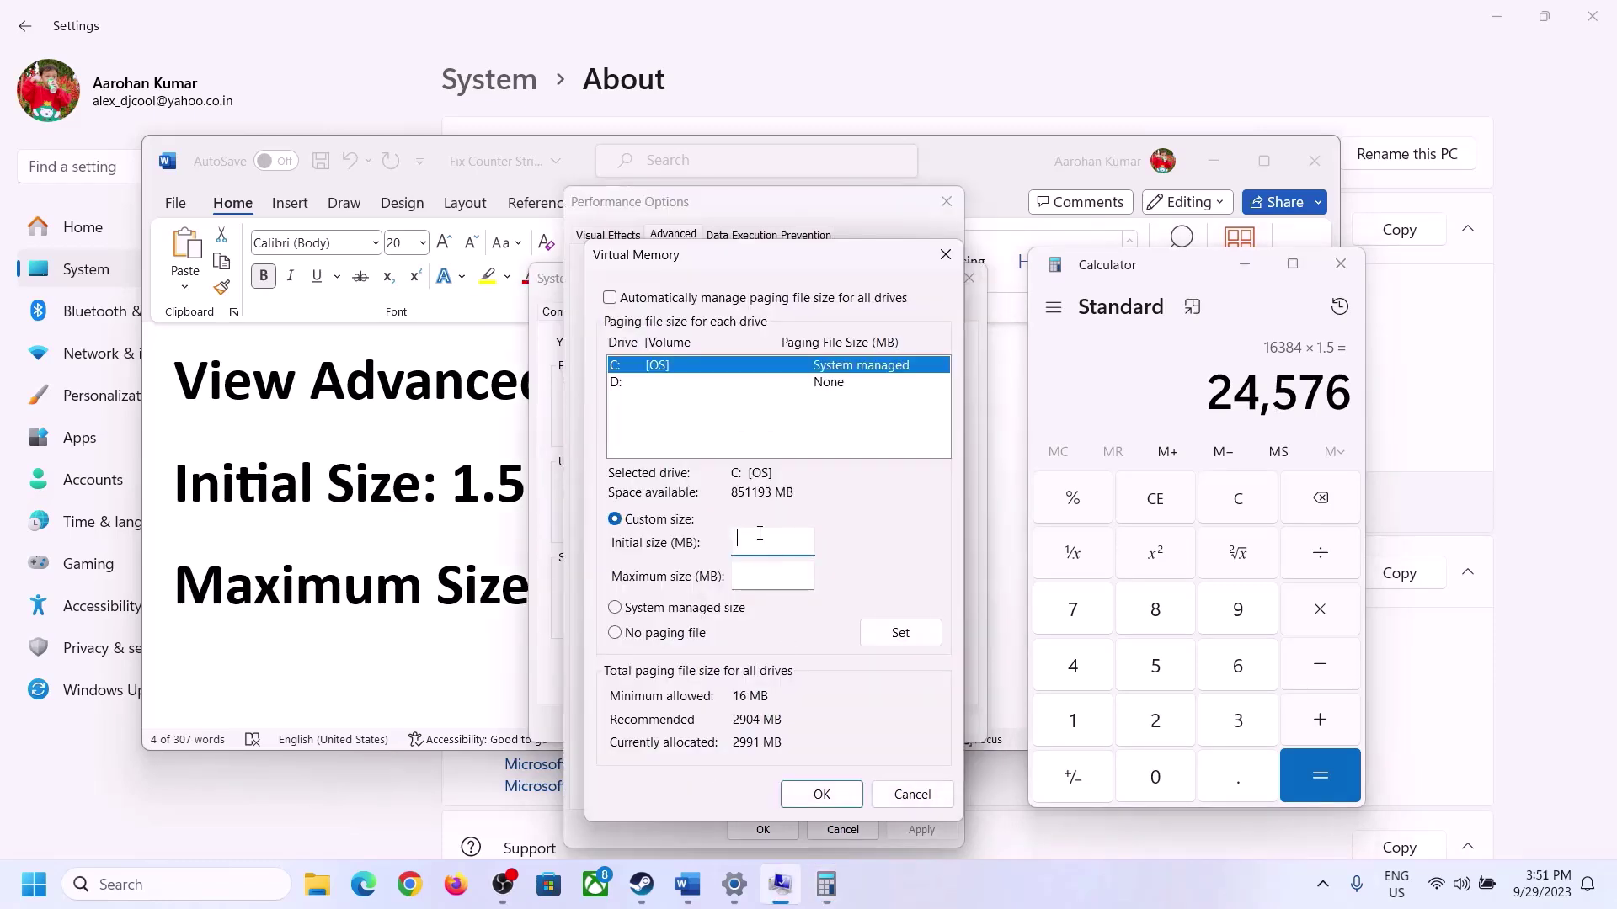
type("24576")
left_click(808, 576)
Step: Clear the calculator and recheck the maximum size formula in the notes and the installed RAM in Settings
left_click(481, 592)
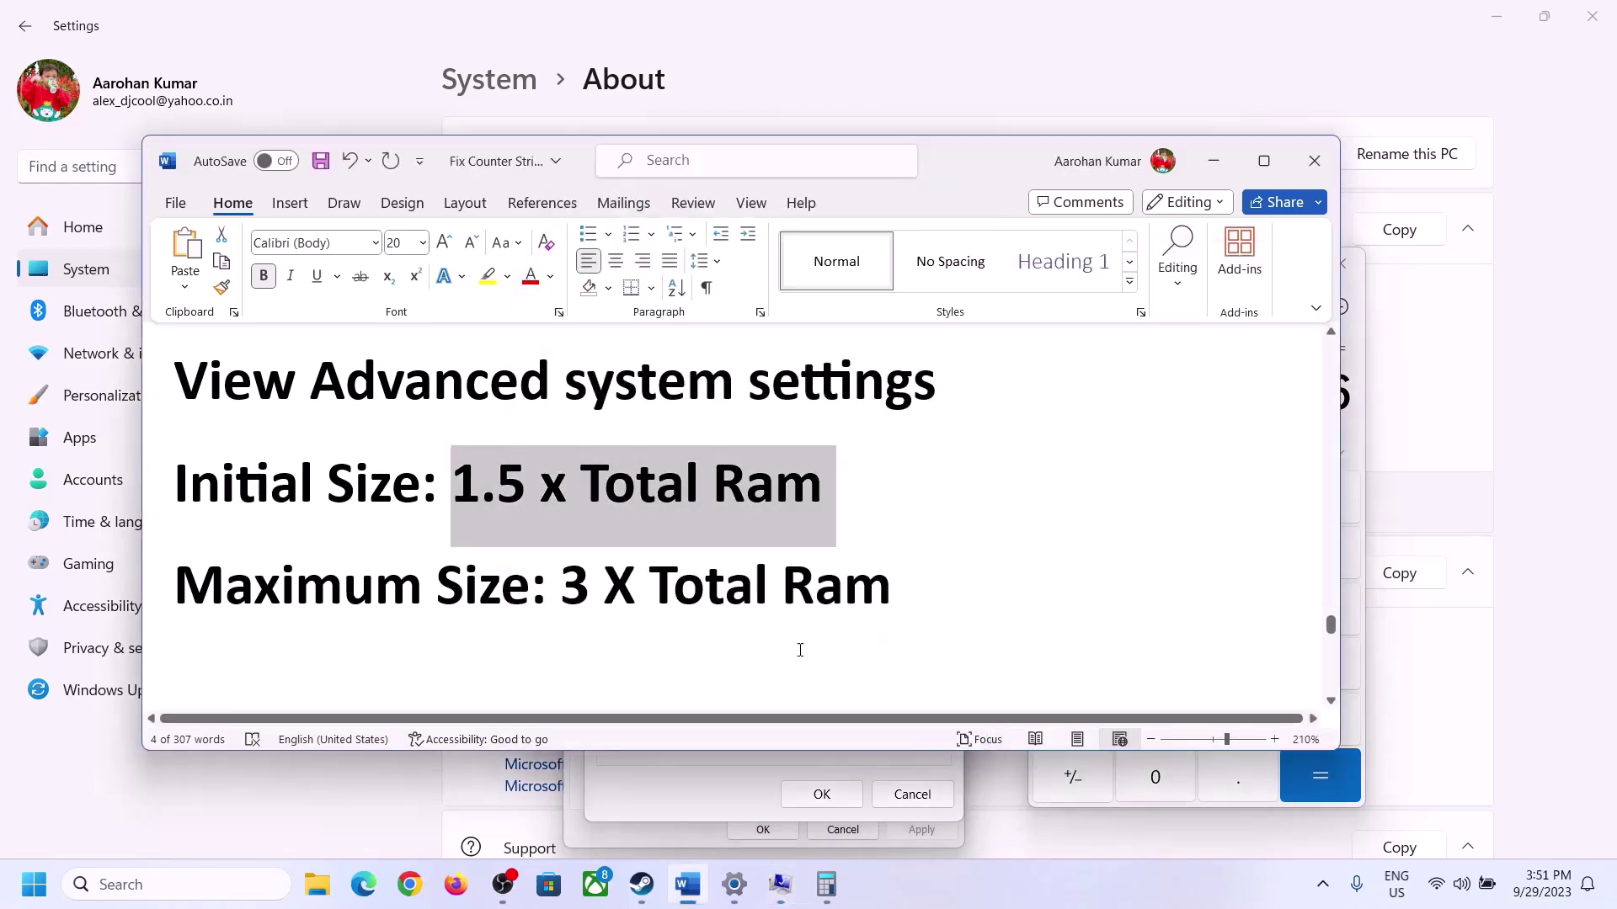
left_click(1357, 436)
left_click(1252, 503)
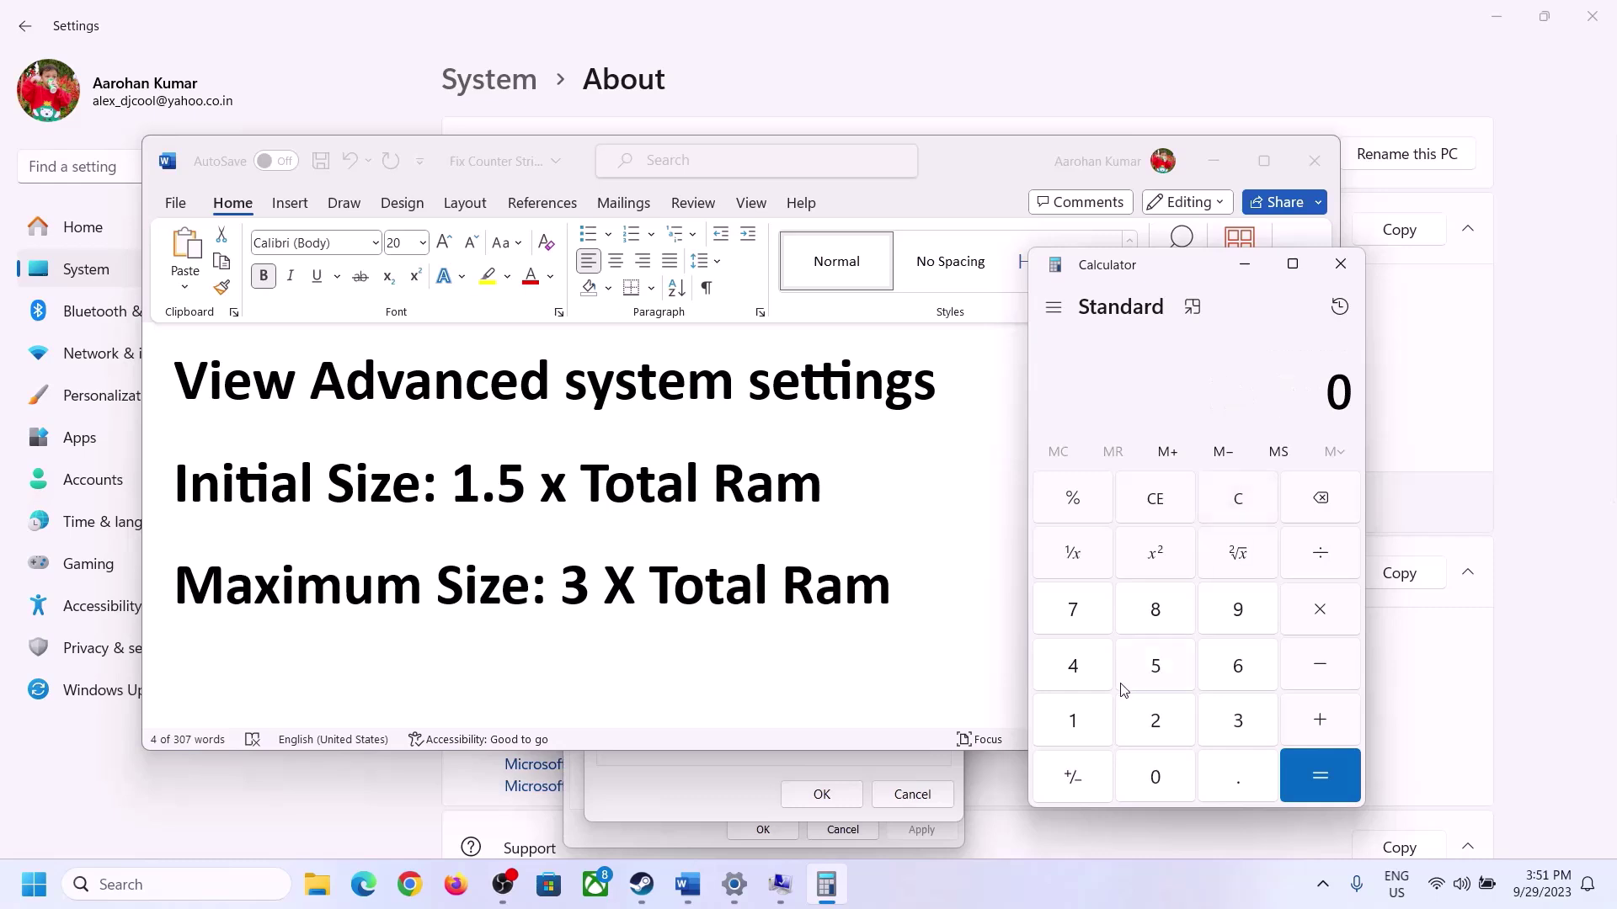
left_click(735, 893)
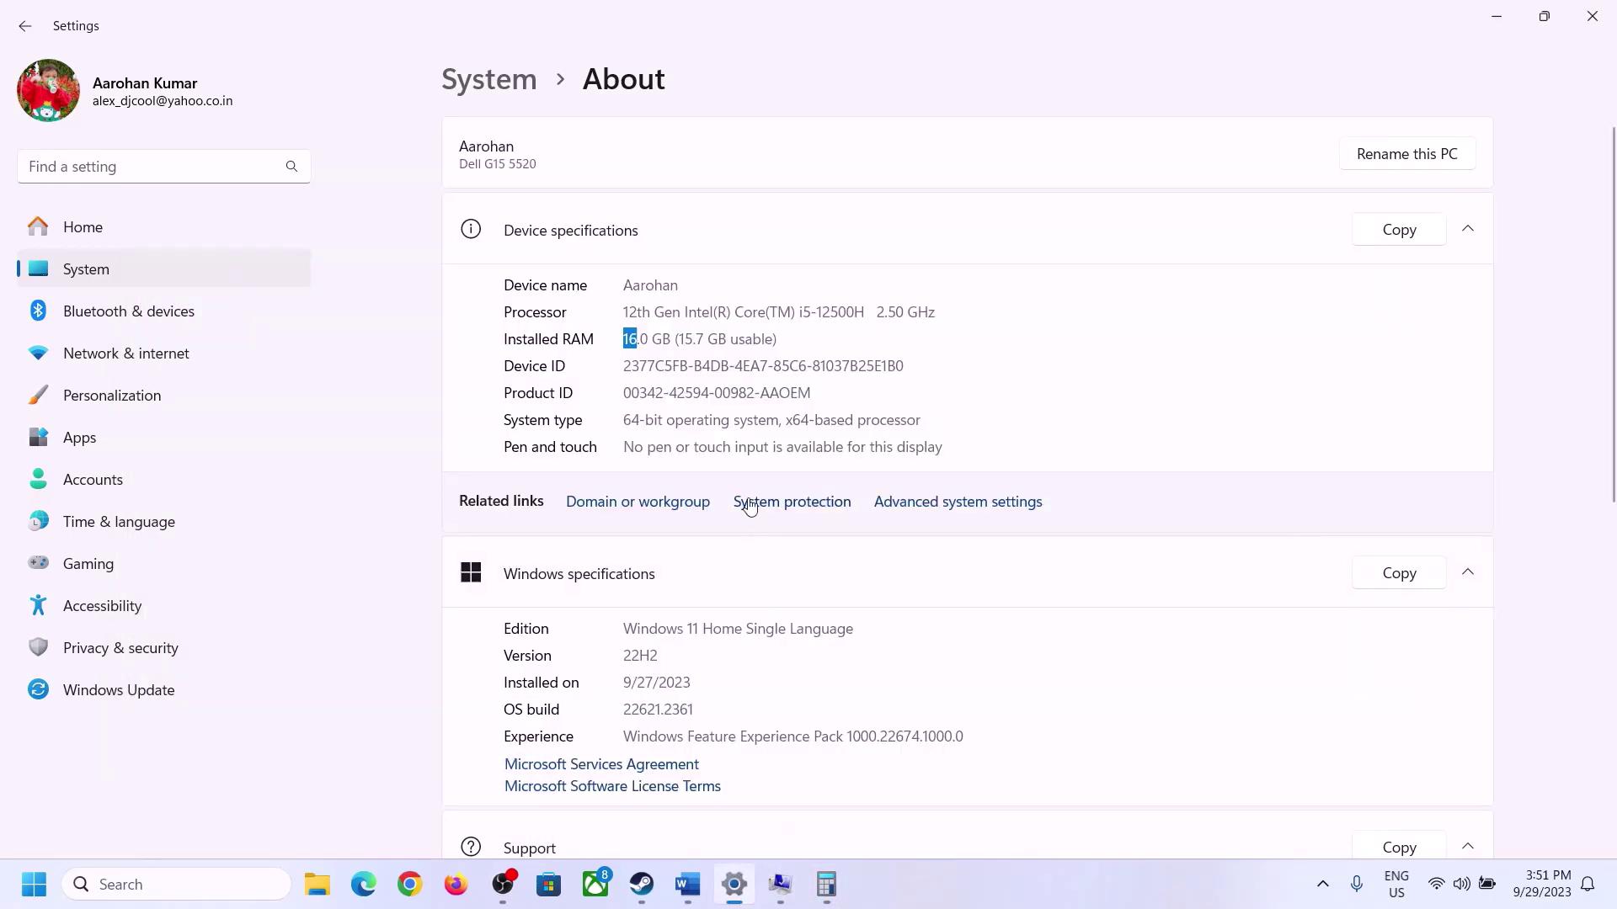
left_click(826, 883)
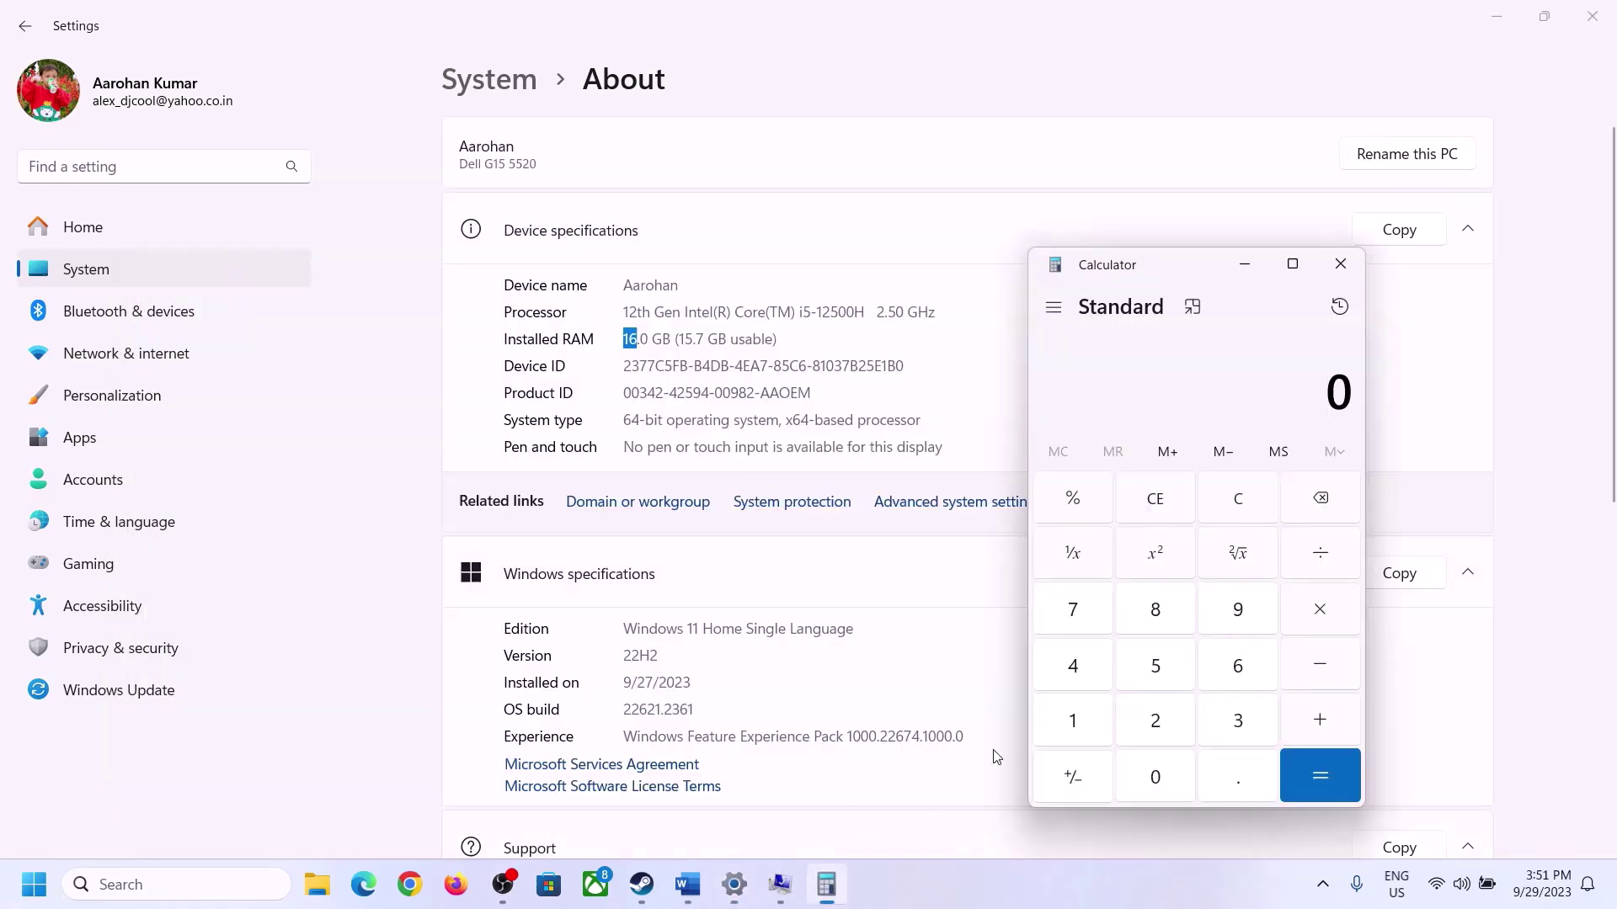
Step: Calculate 16 × 1024 again to get the total RAM in megabytes for the maximum size
left_click(1088, 713)
left_click(1232, 667)
left_click(1297, 613)
left_click(1083, 714)
left_click(1144, 768)
left_click(1155, 720)
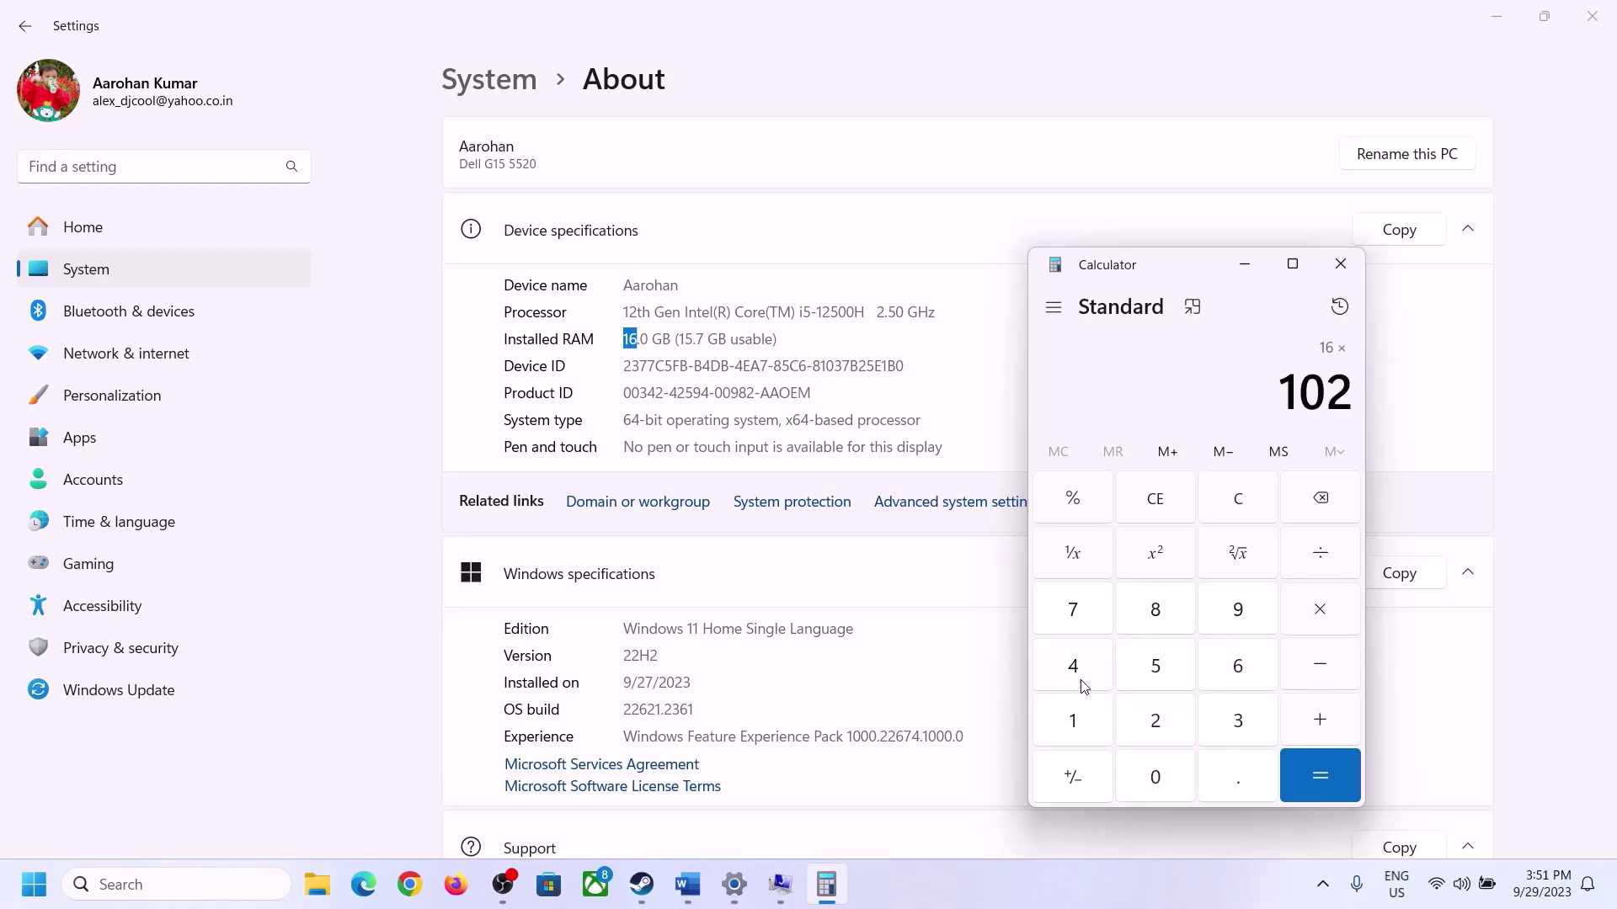
left_click(1078, 670)
left_click(1300, 779)
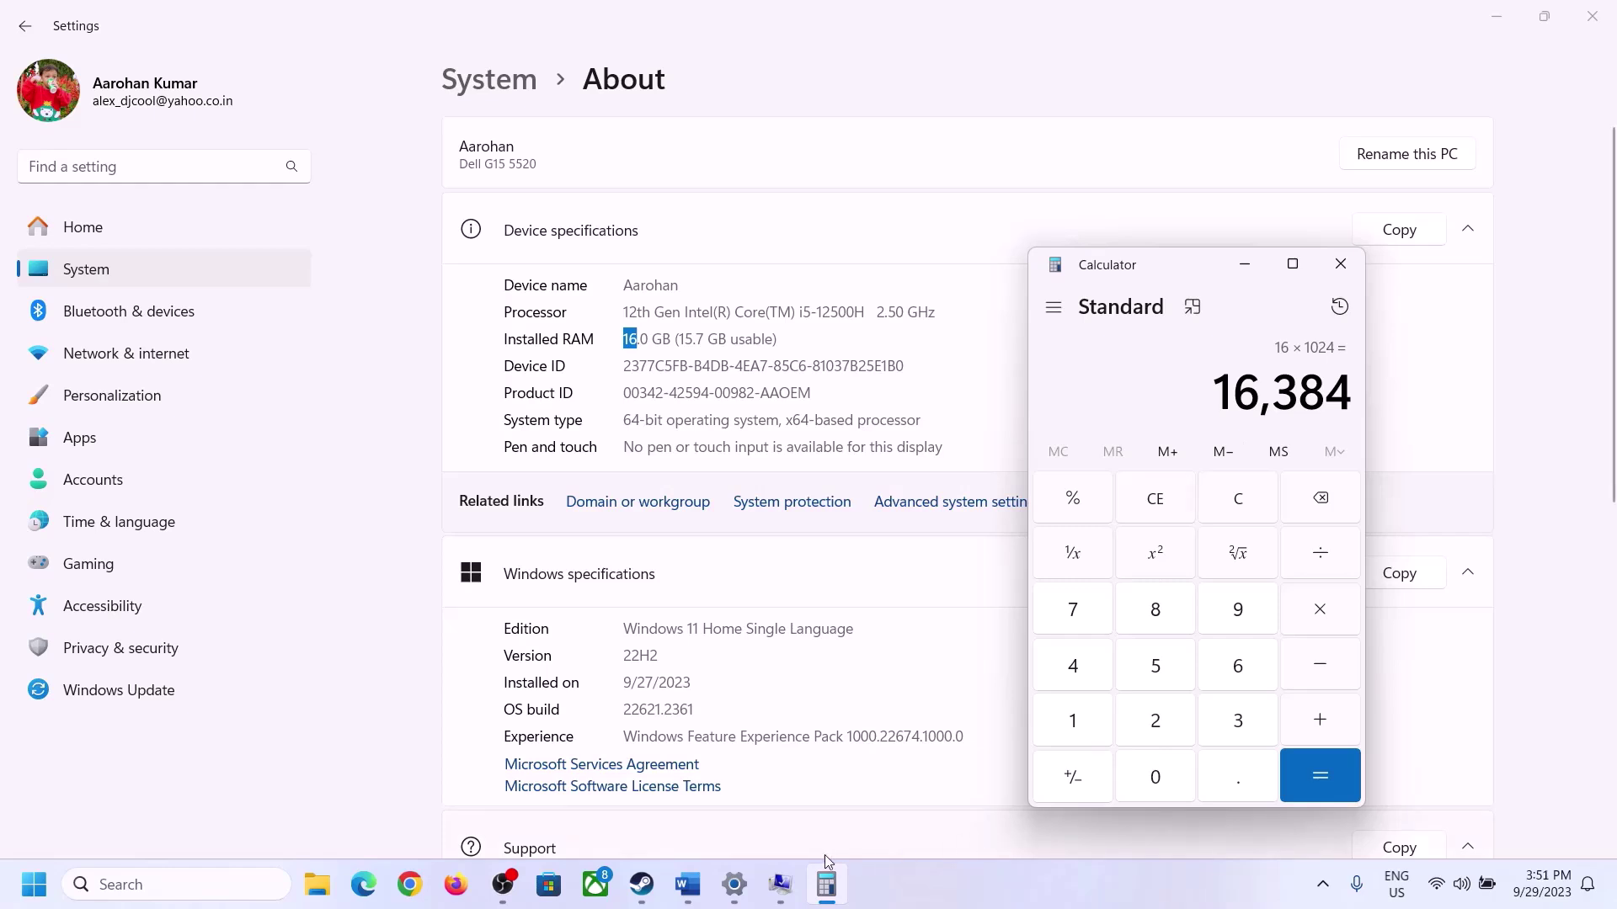
Step: Following the notes' maximum size formula, multiply the total RAM in megabytes by 3
left_click(688, 884)
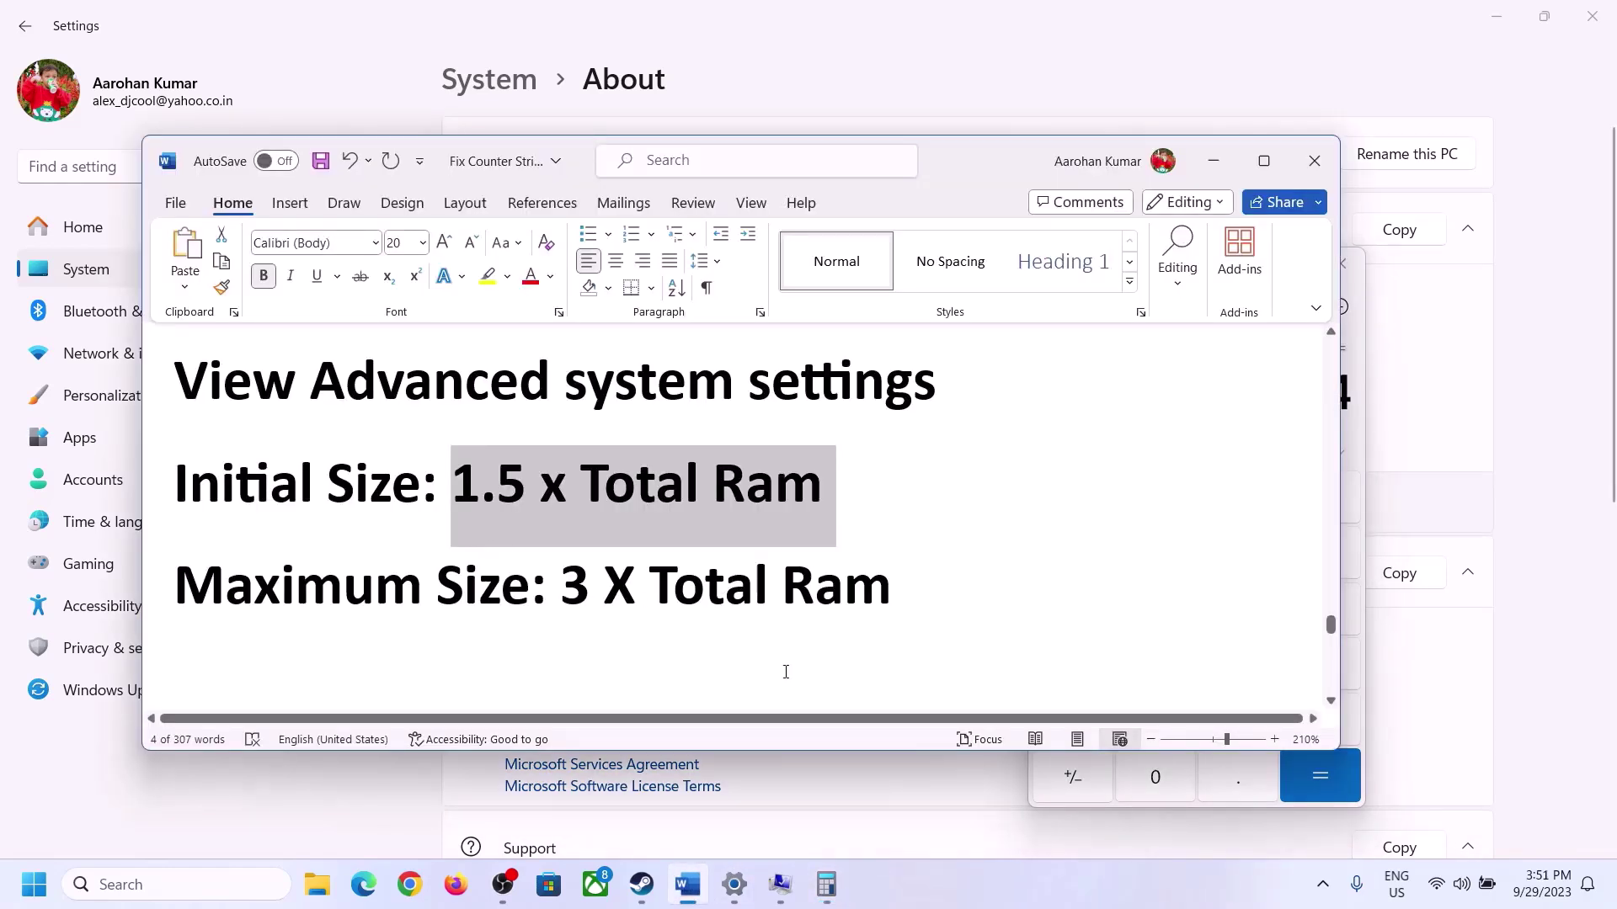
left_click(1360, 448)
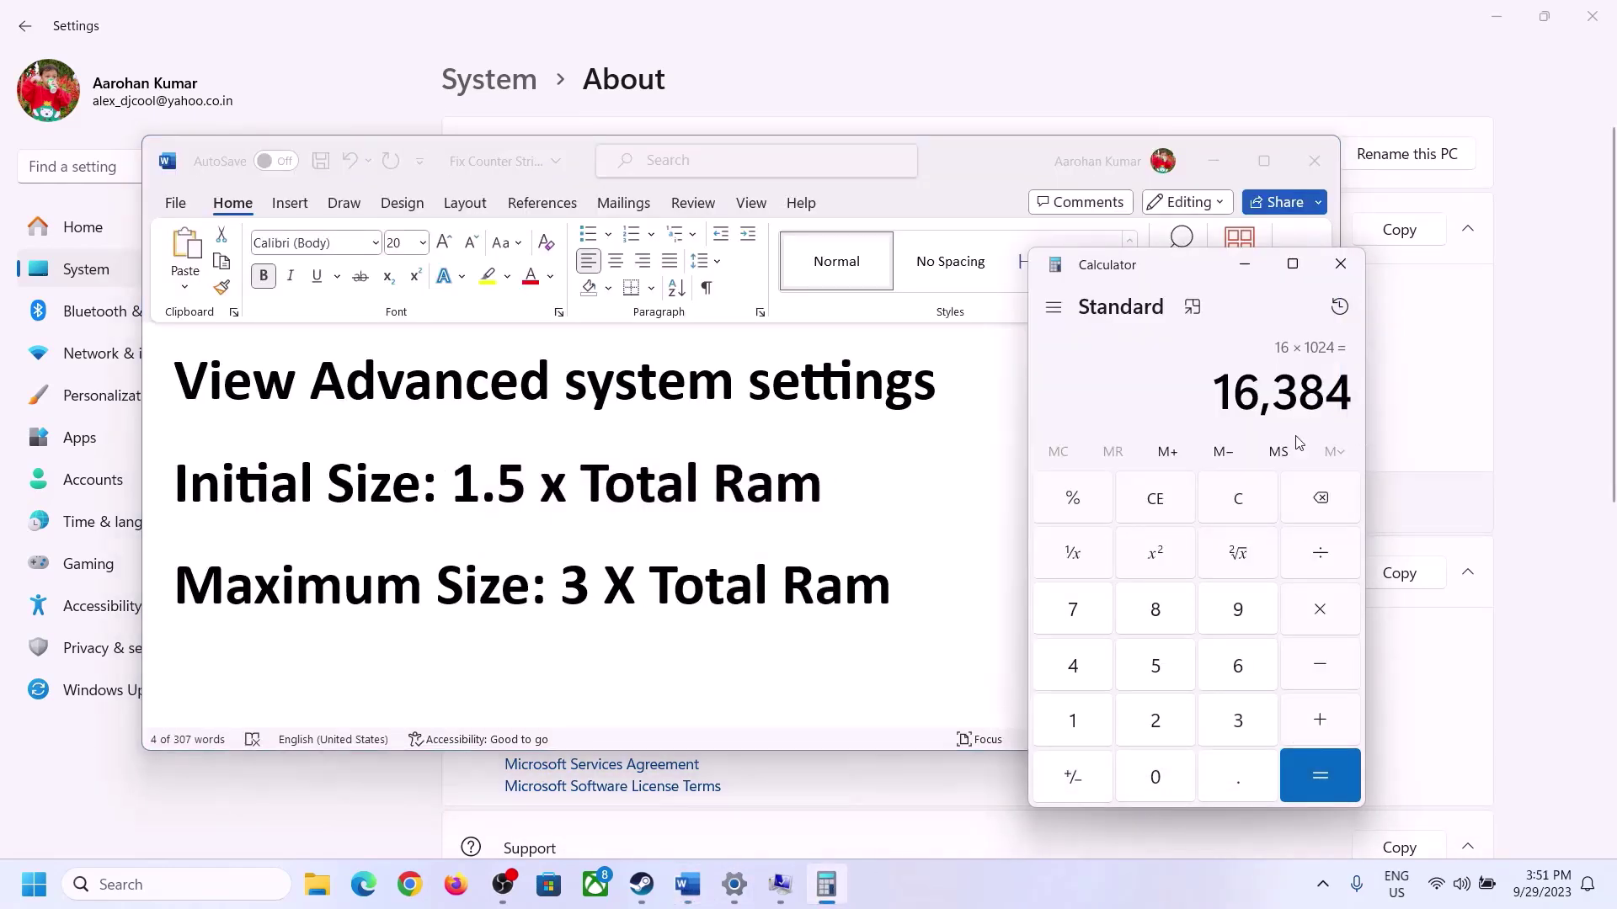
left_click(1320, 611)
left_click(1224, 723)
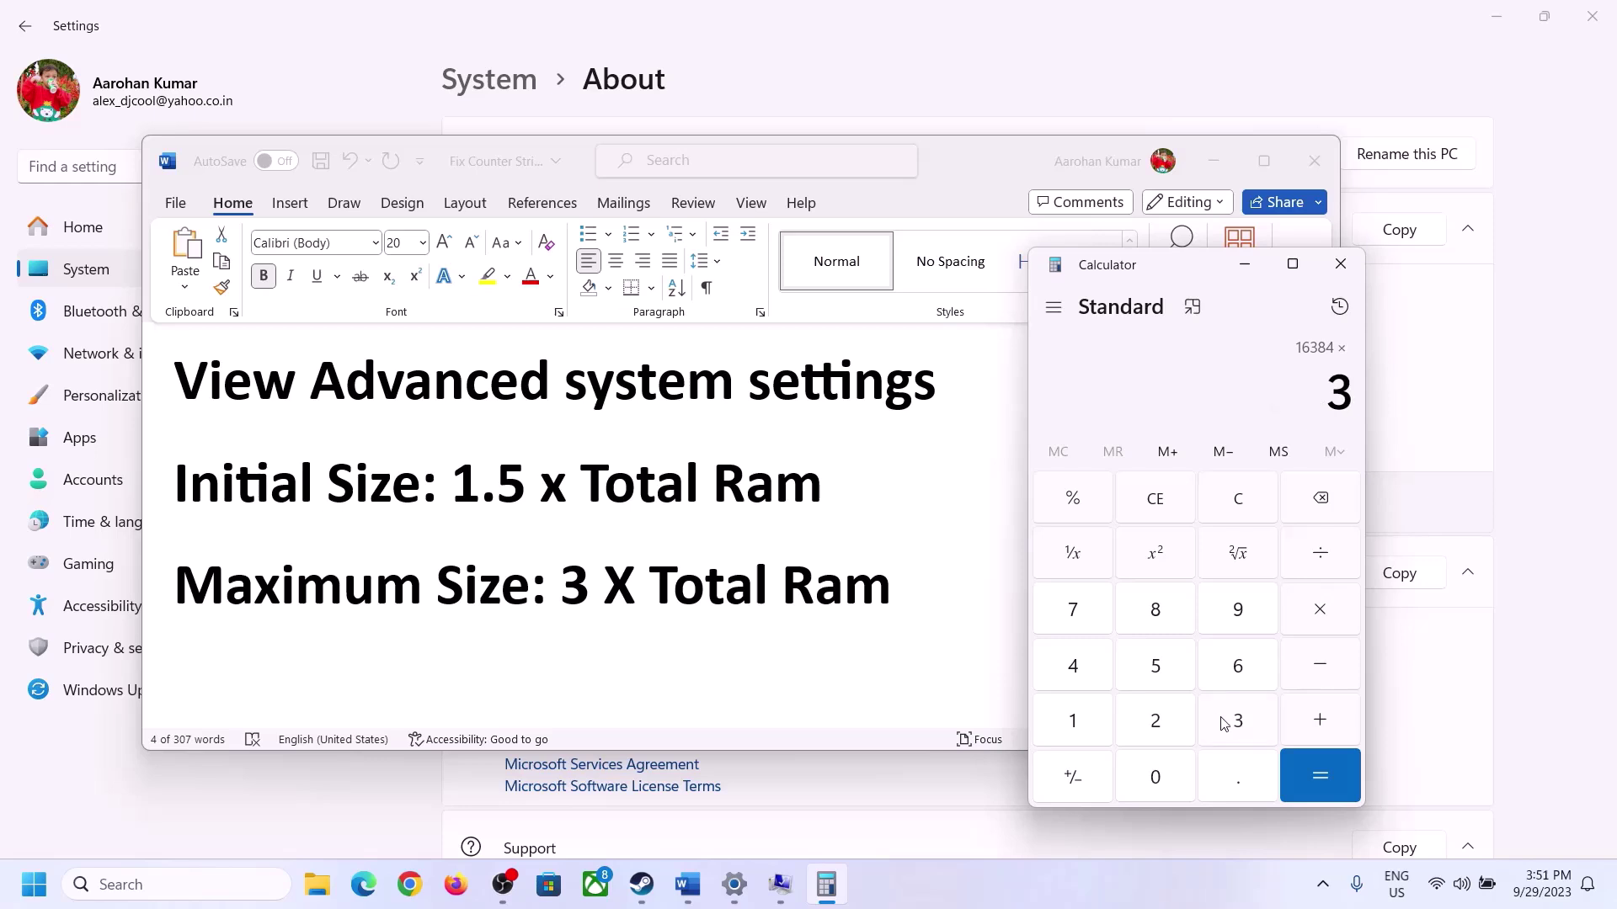
left_click(1332, 771)
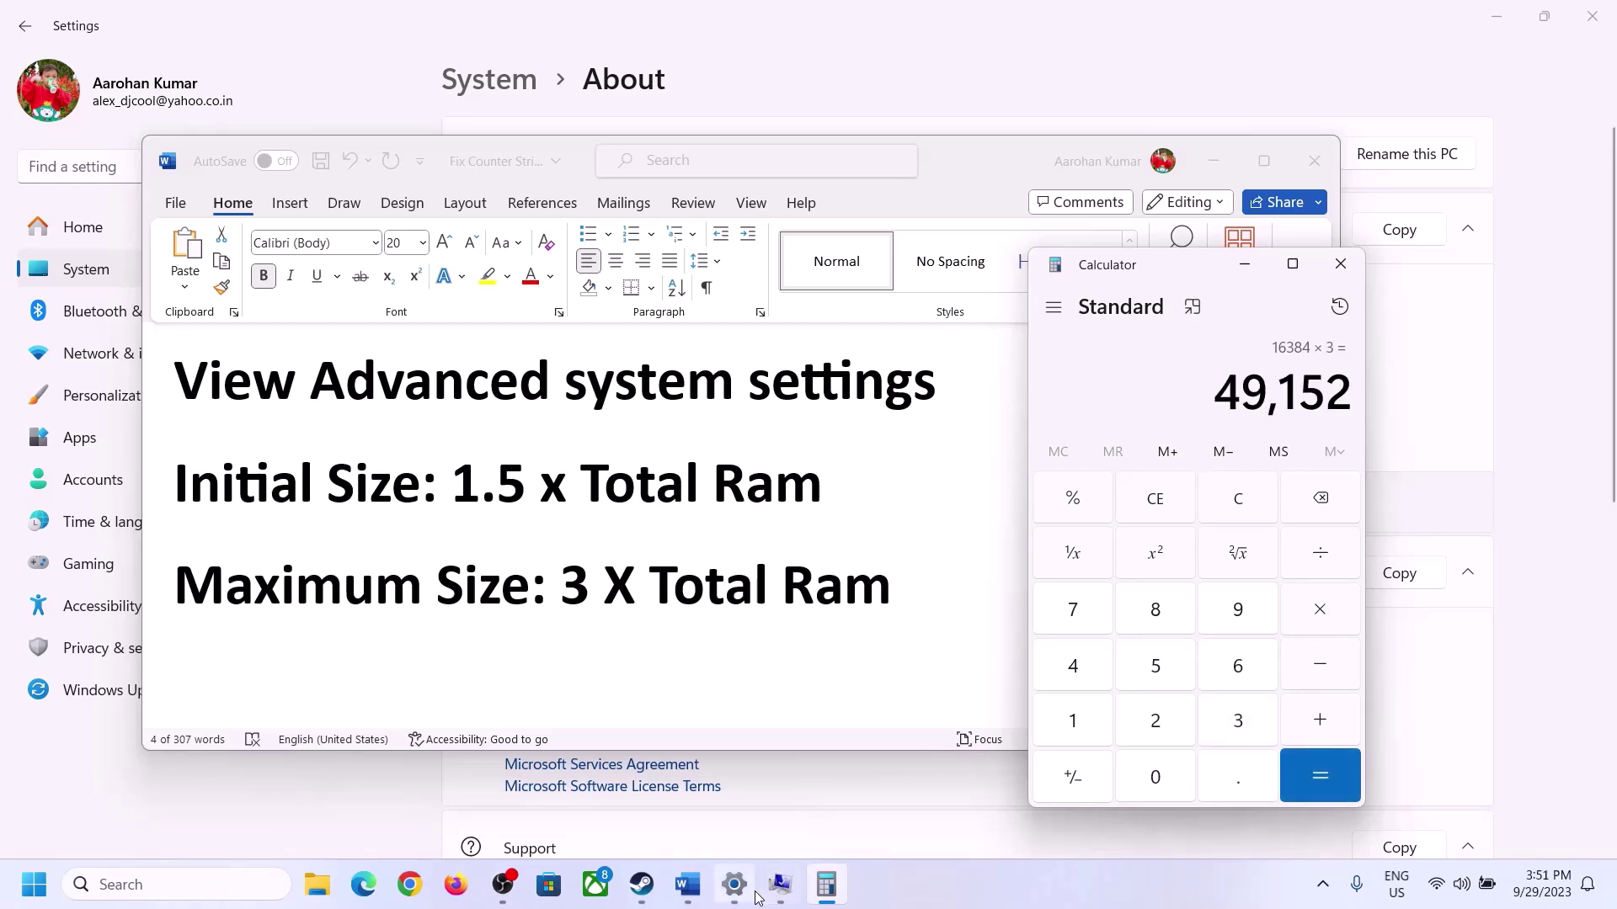
Step: Set the maximum paging file size to 49152 MB, assign the custom range to drive C:, and apply the virtual memory changes
left_click(779, 884)
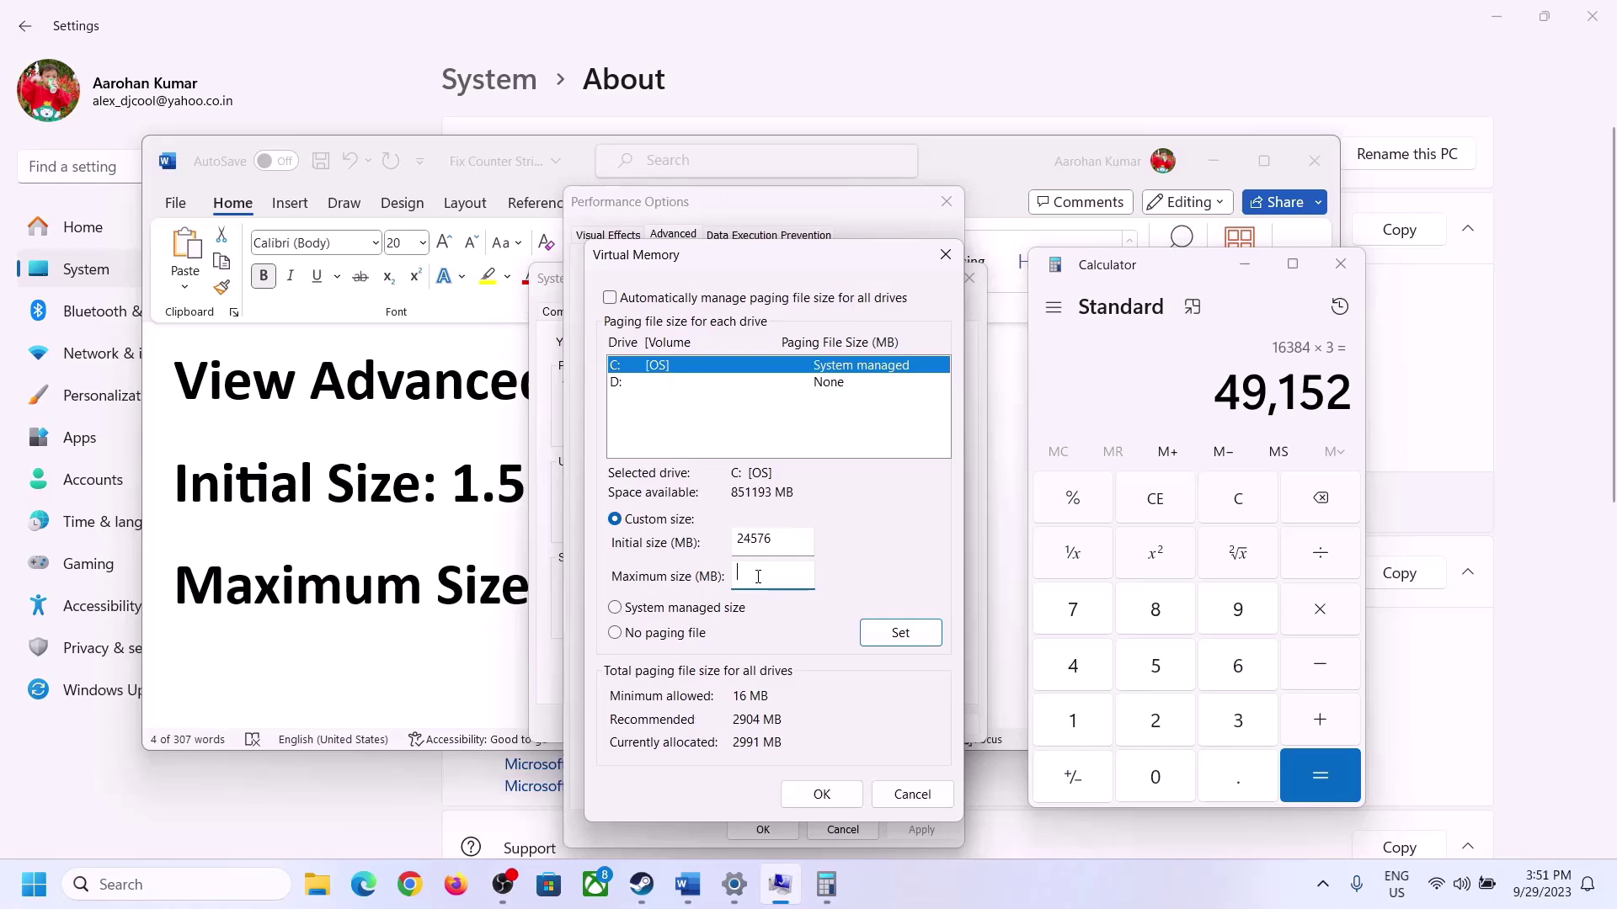
type("49152")
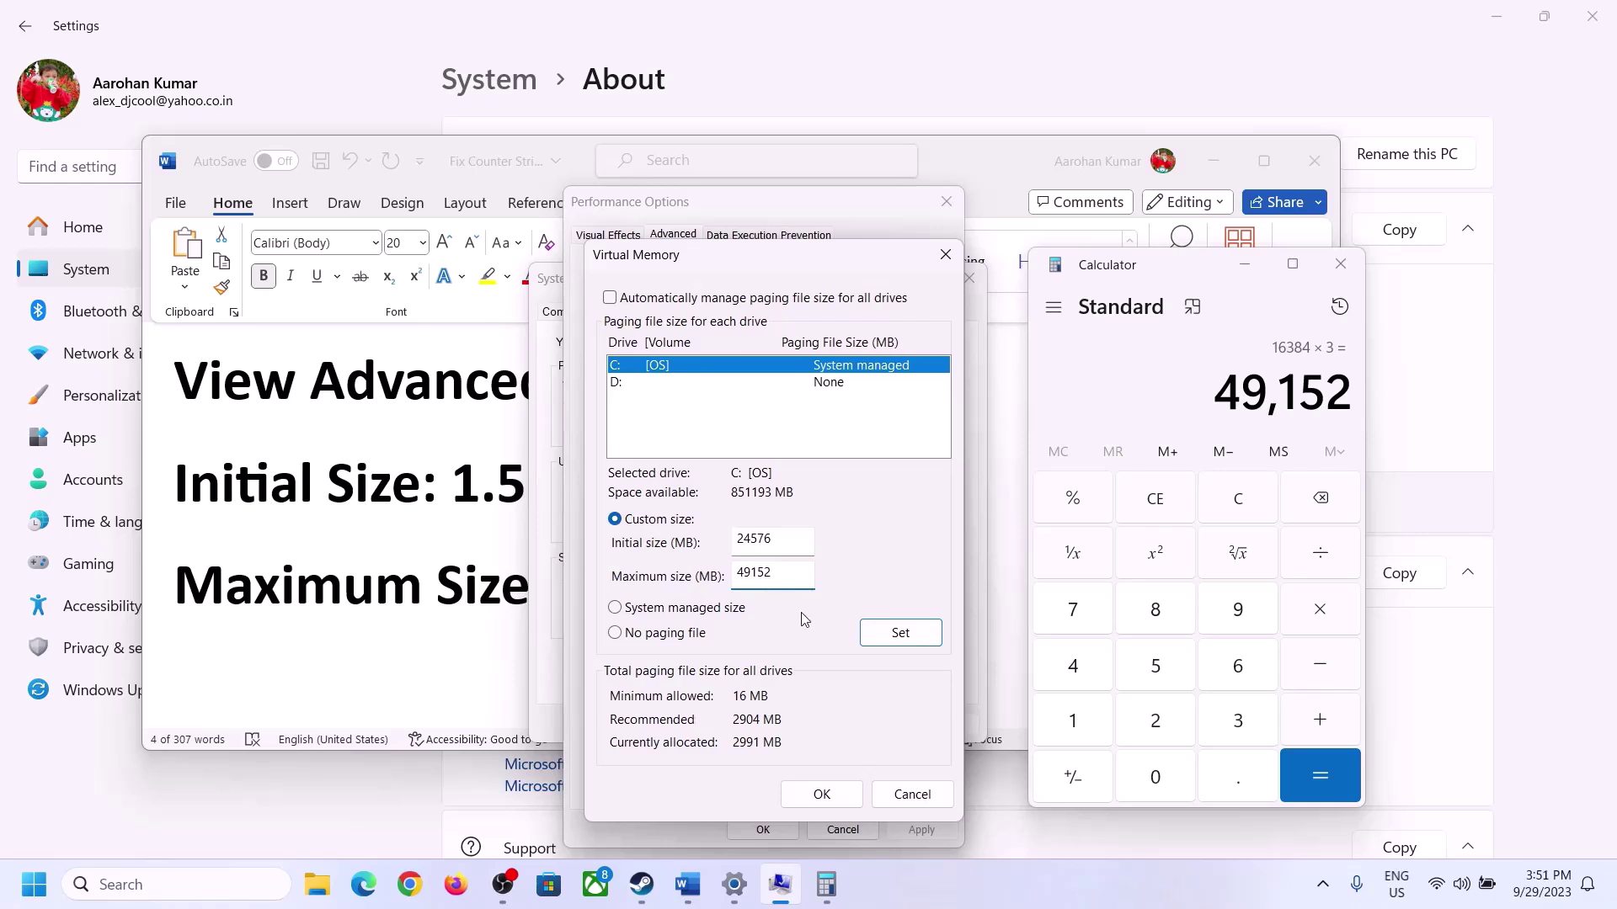
left_click(900, 635)
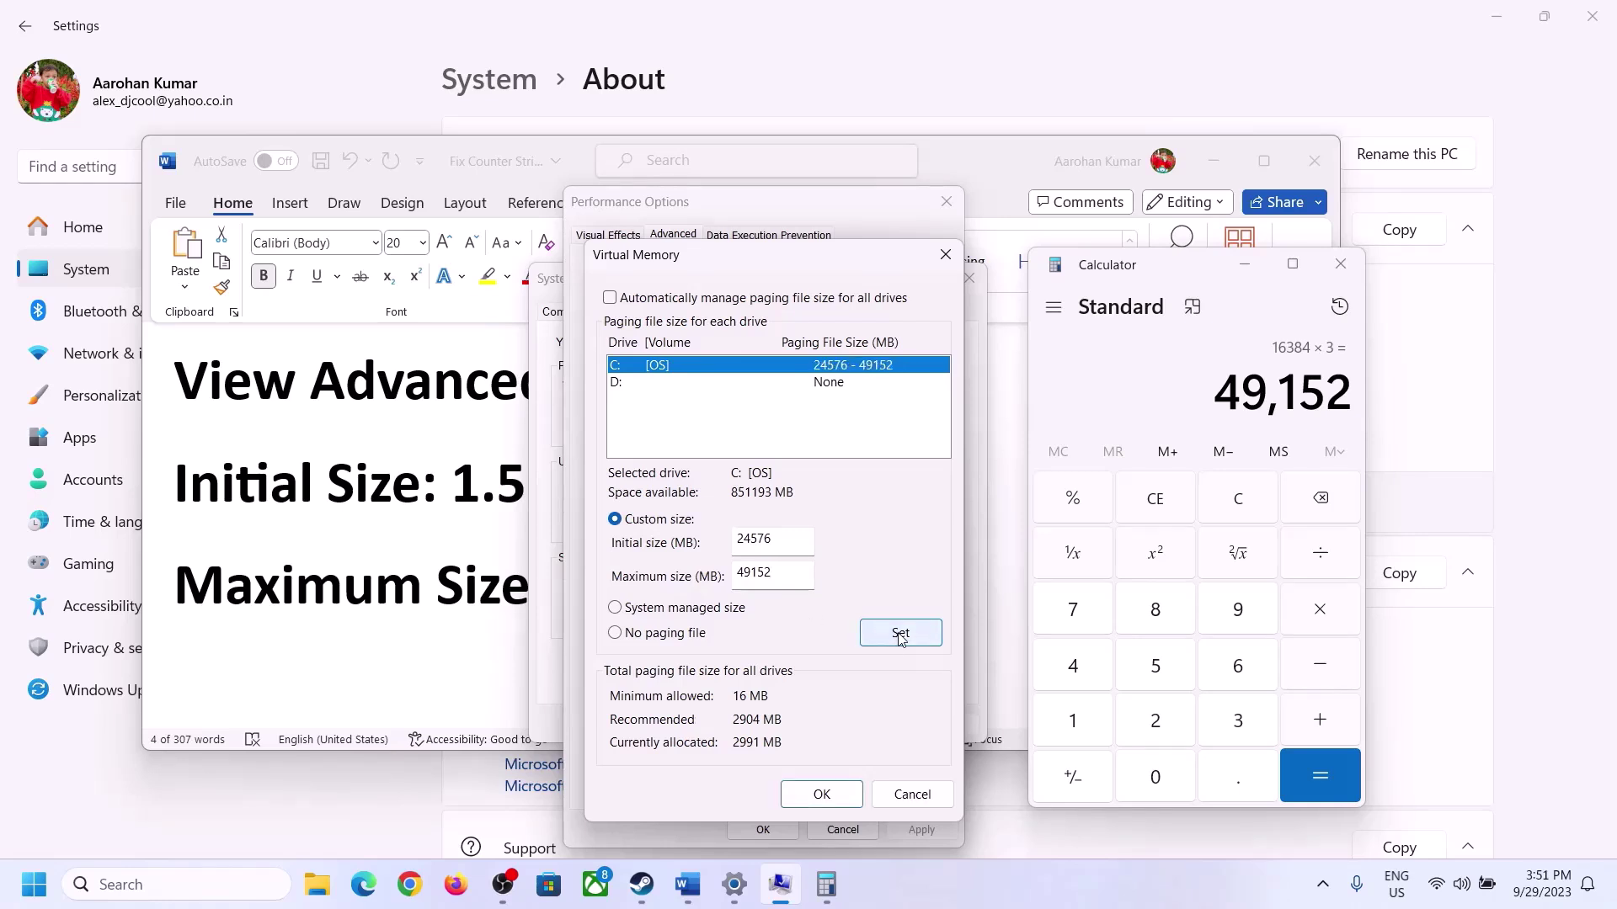
left_click(829, 793)
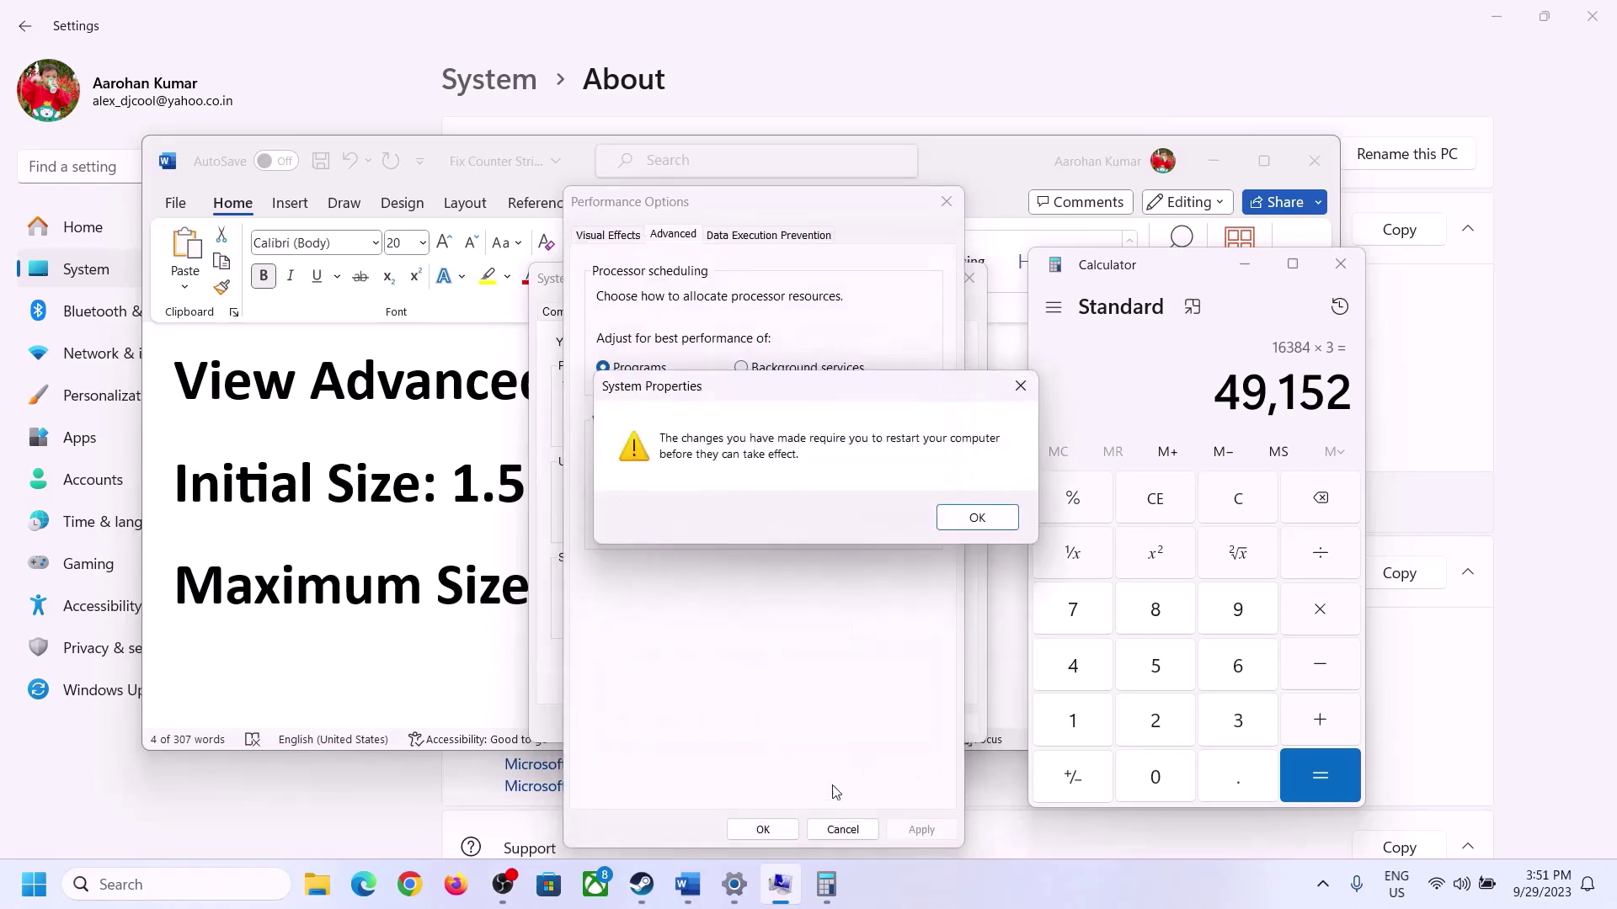
left_click(976, 517)
left_click(917, 831)
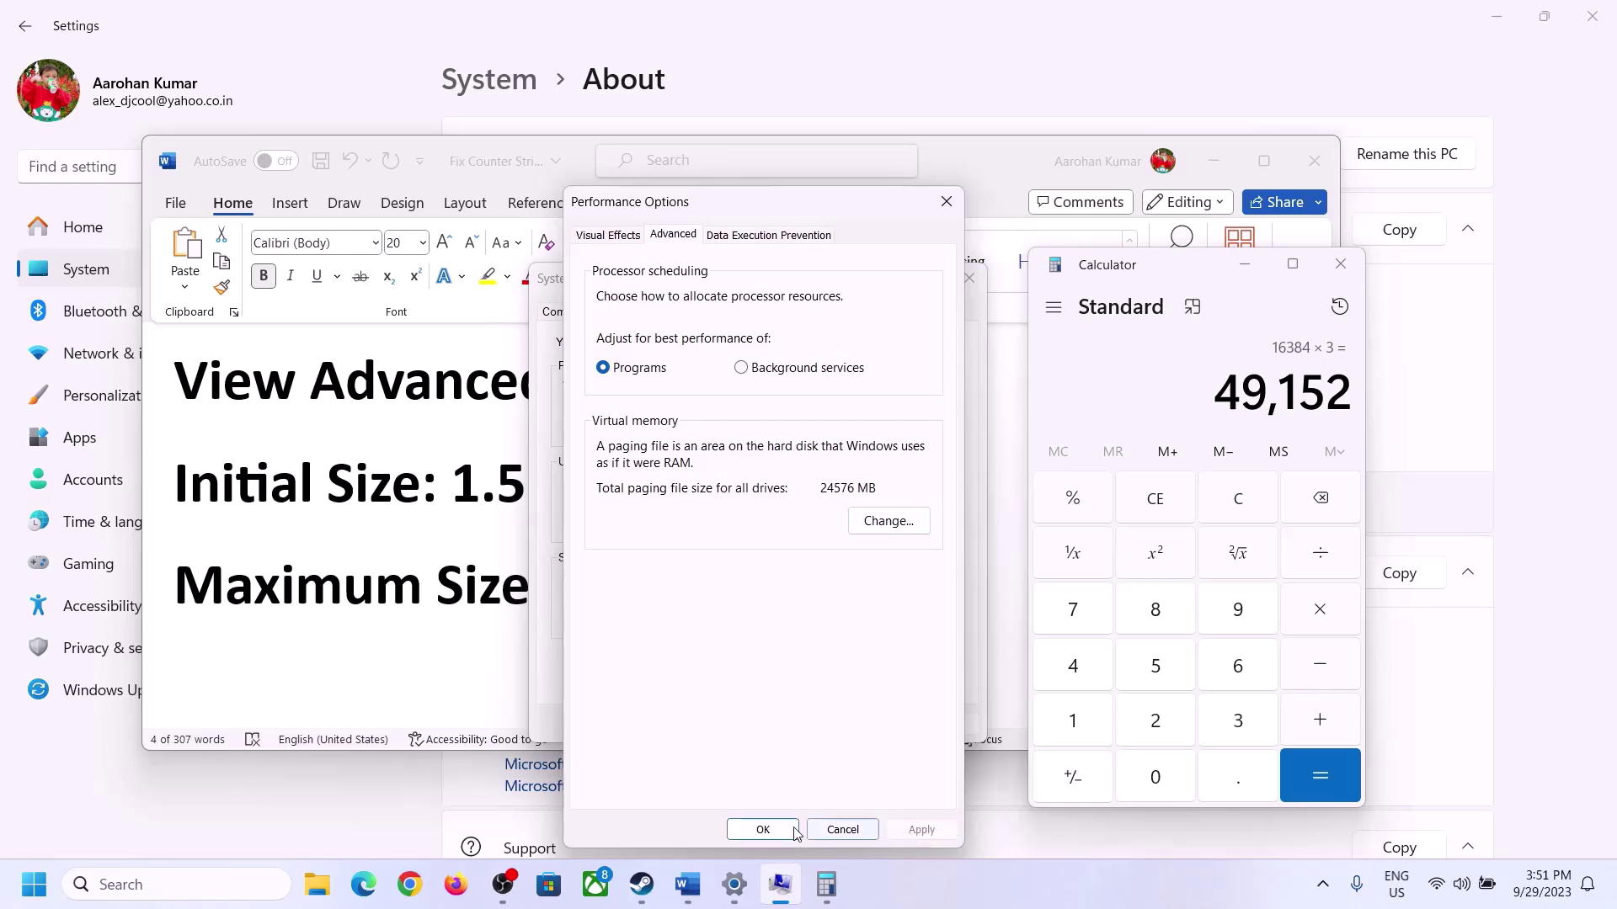
Step: Confirm the performance options and system properties, and dismiss the restart request without restarting the computer
left_click(763, 830)
left_click(766, 722)
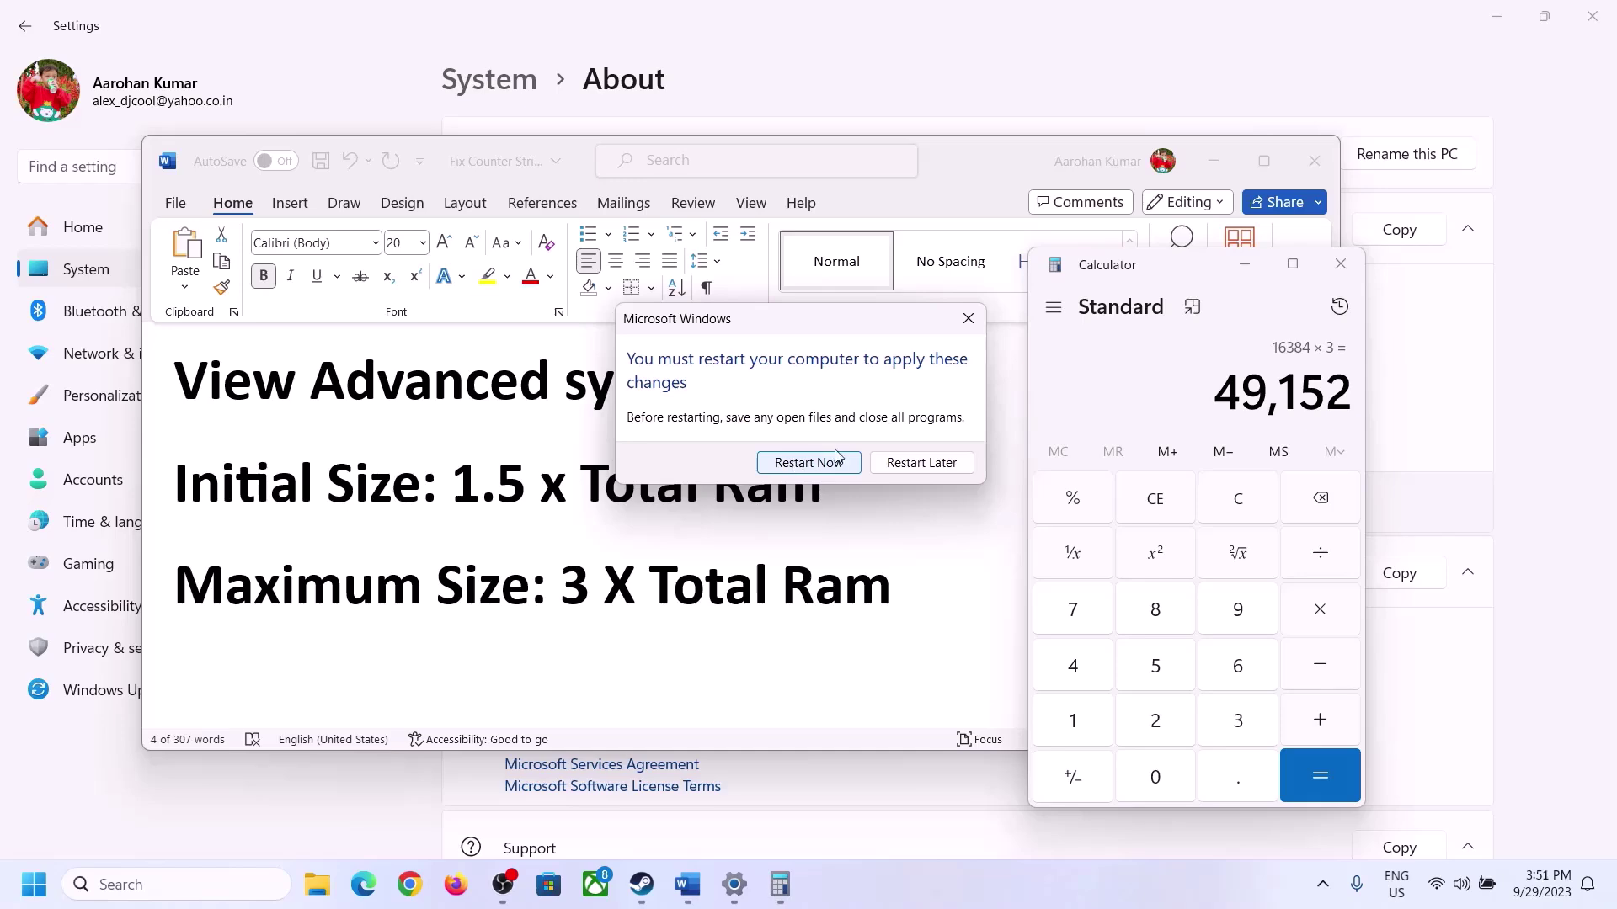
left_click(967, 318)
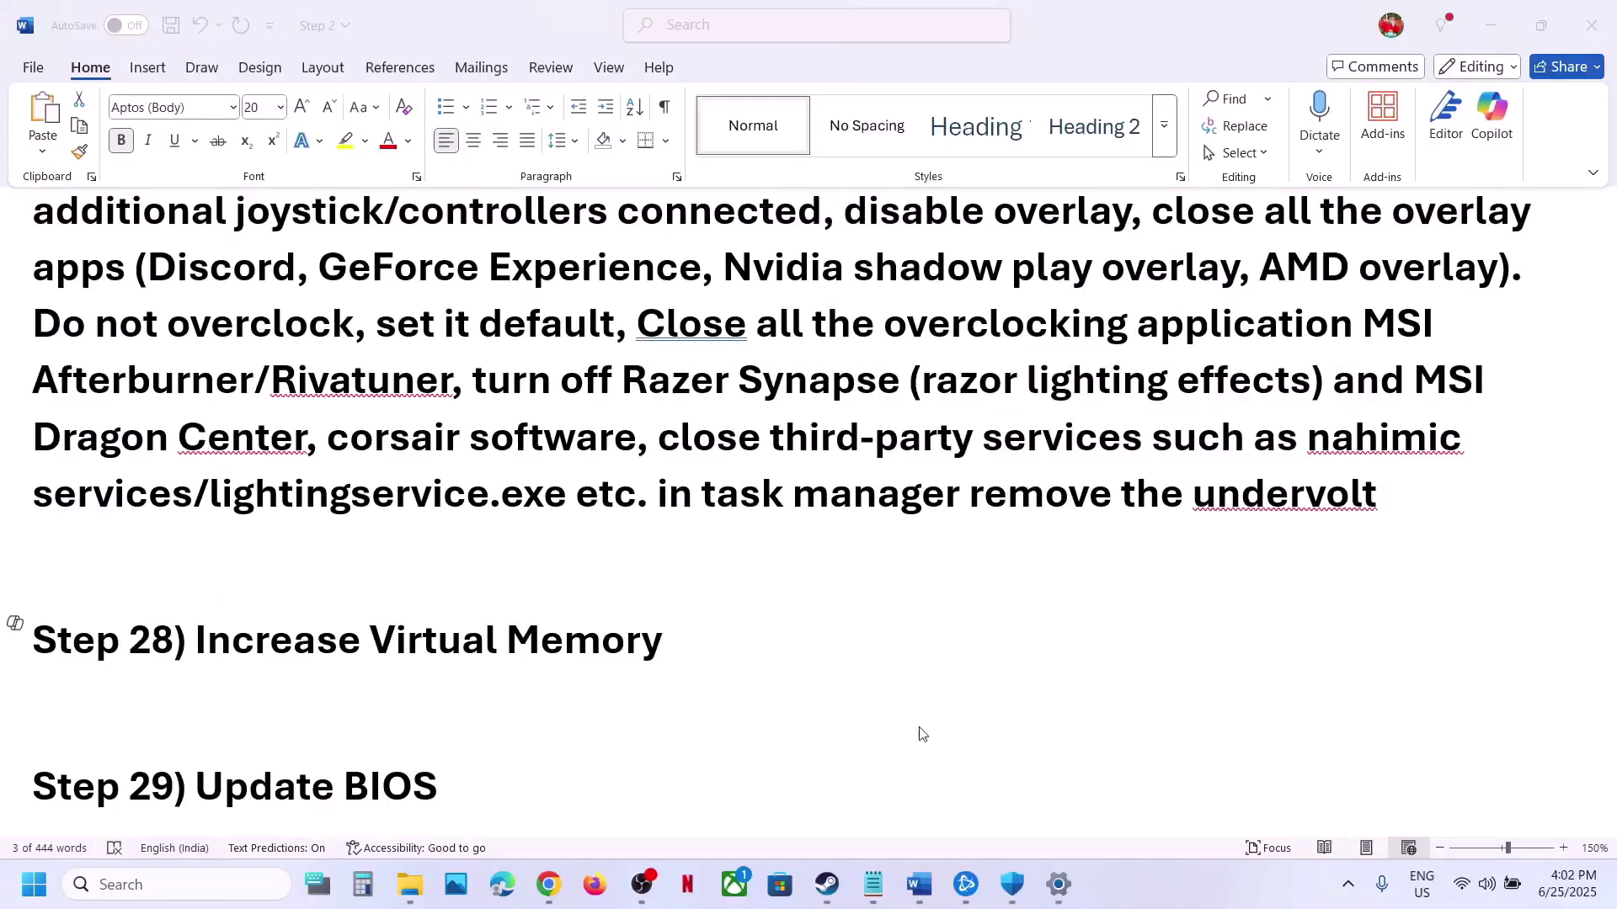
Step: Highlight the Update BIOS instruction of Step 29 in the Word notes and check the laptop's battery charge
scroll(918, 733, "down", 1)
scroll(521, 756, "down", 1)
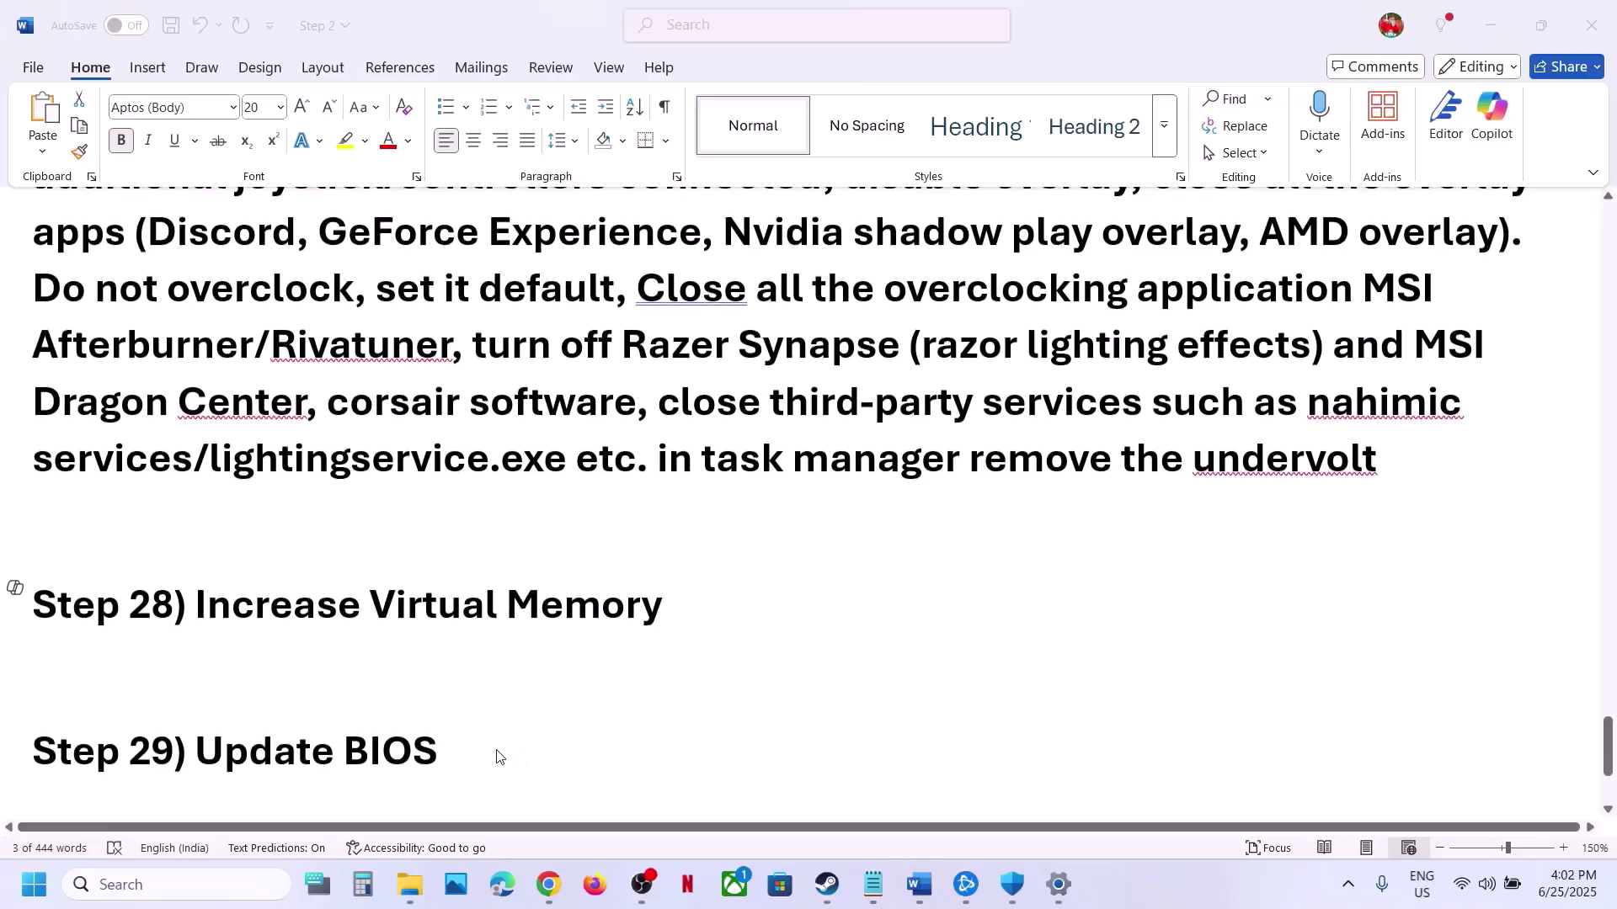
left_click_drag(478, 751, 196, 751)
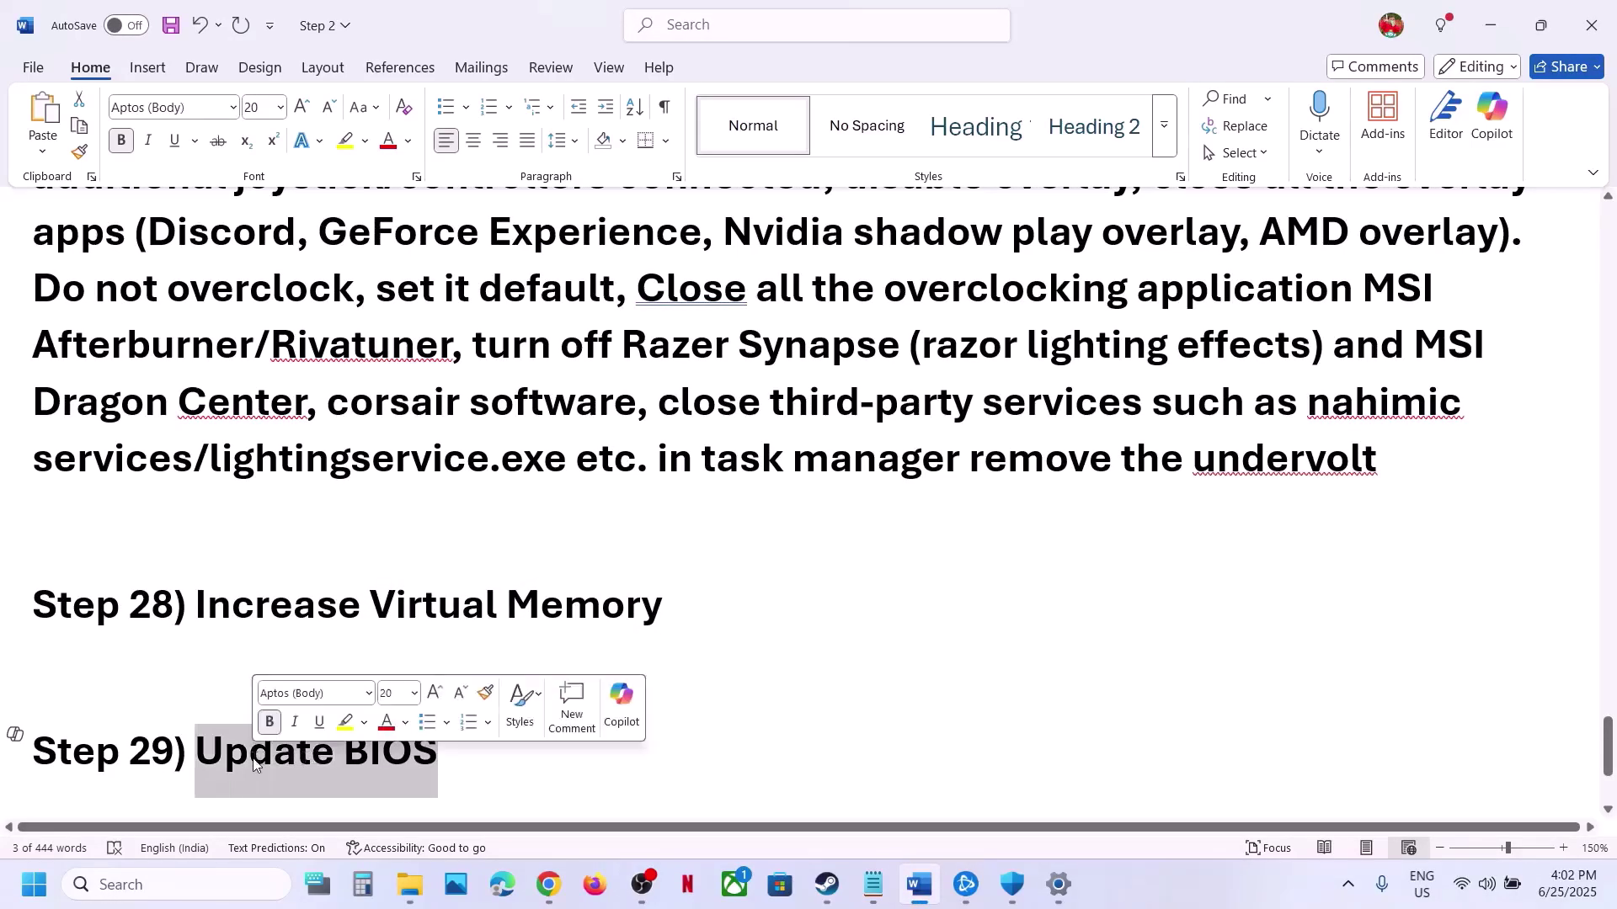
scroll(254, 759, "down", 3)
scroll(253, 759, "up", 1)
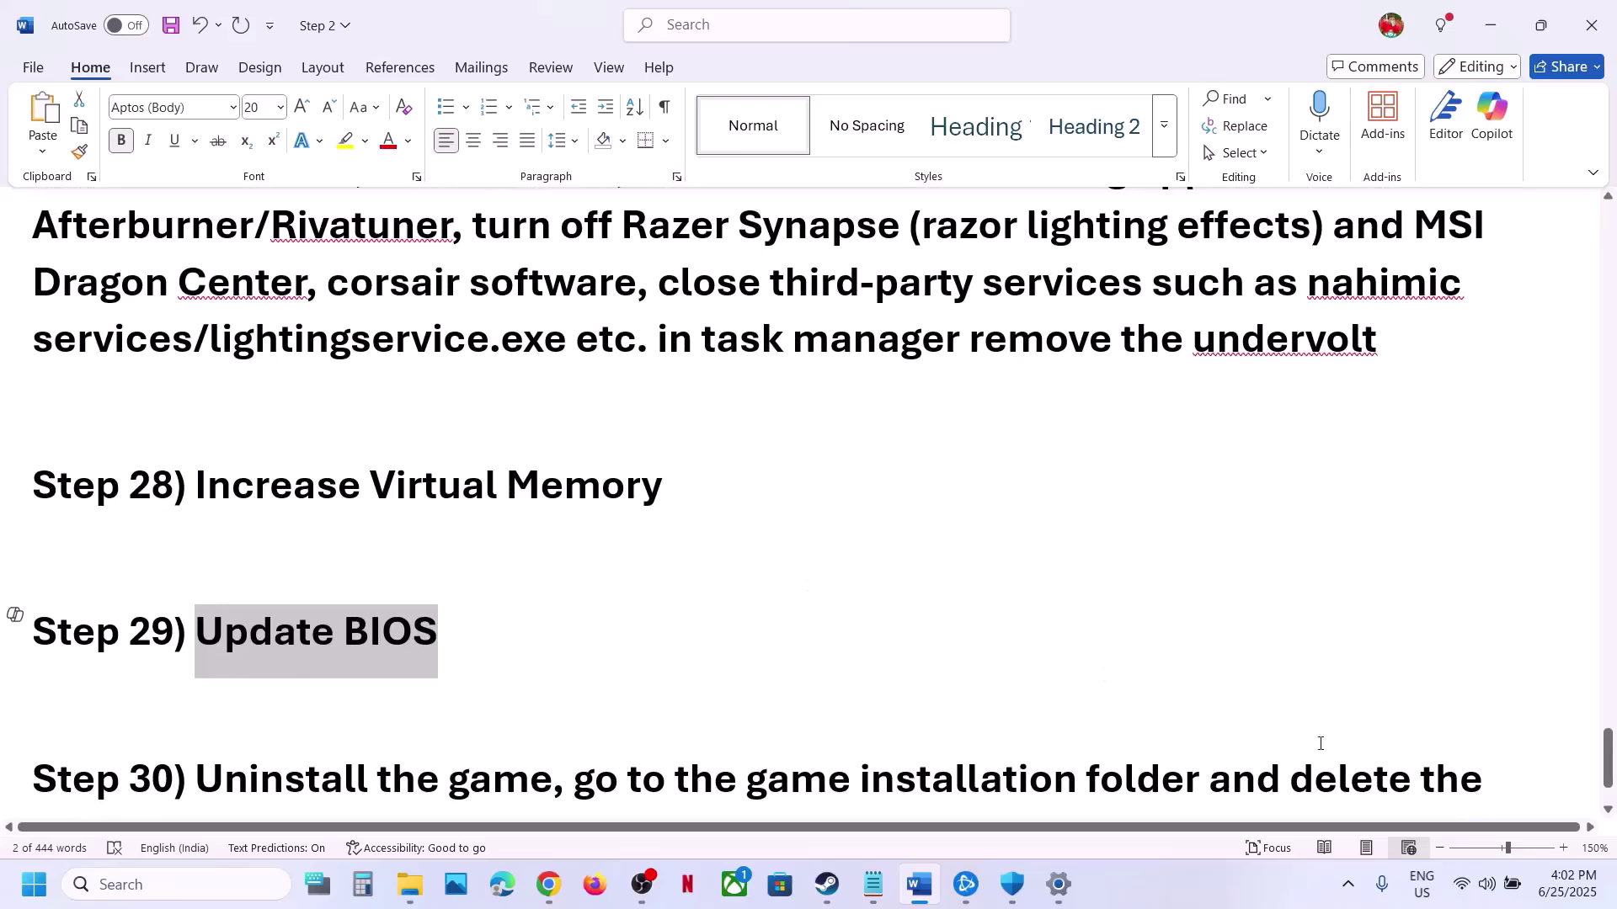
left_click(1487, 884)
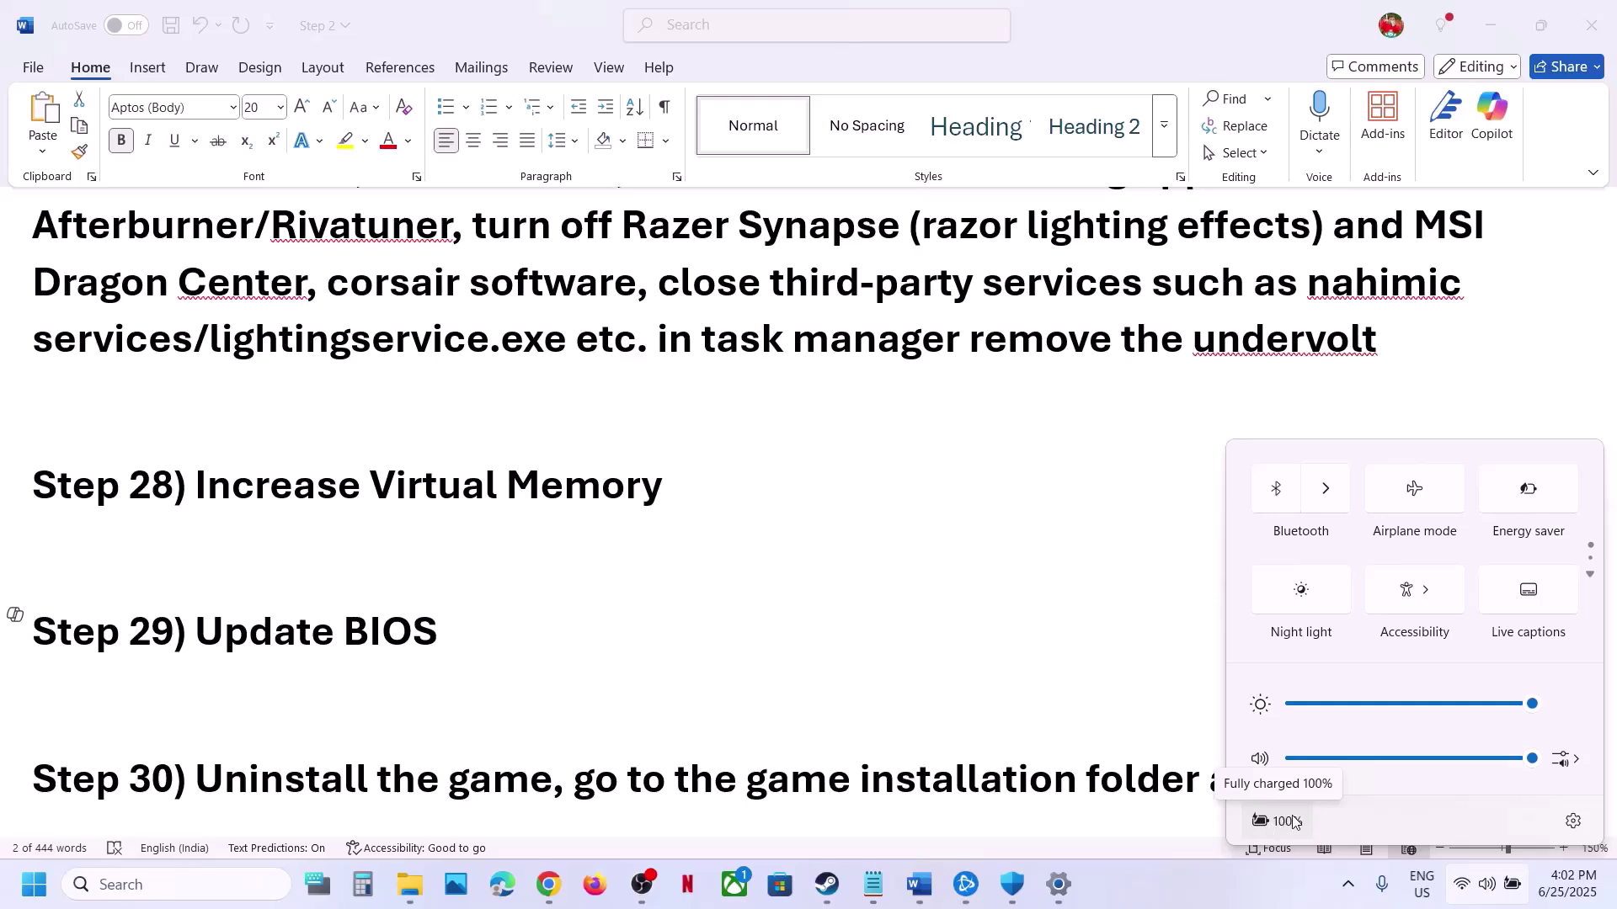
left_click(830, 758)
Step: Highlight the uninstall instruction of Step 30 in the notes and locate the Uninstall option for Overwatch 2 in Steam
scroll(829, 758, "down", 2)
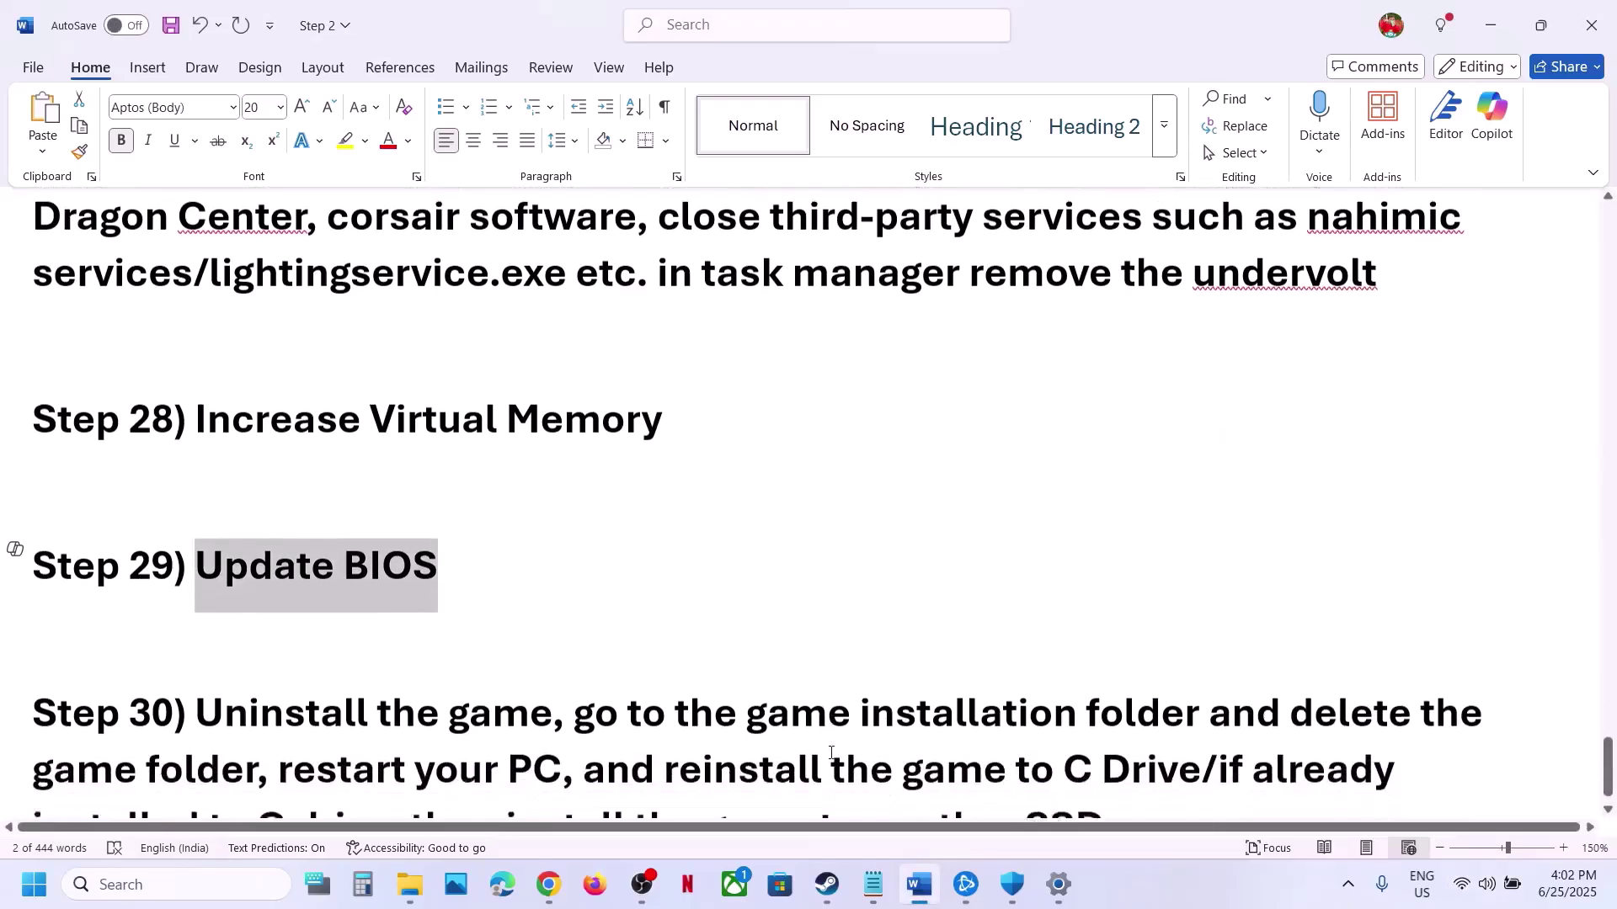
left_click_drag(198, 650, 1288, 649)
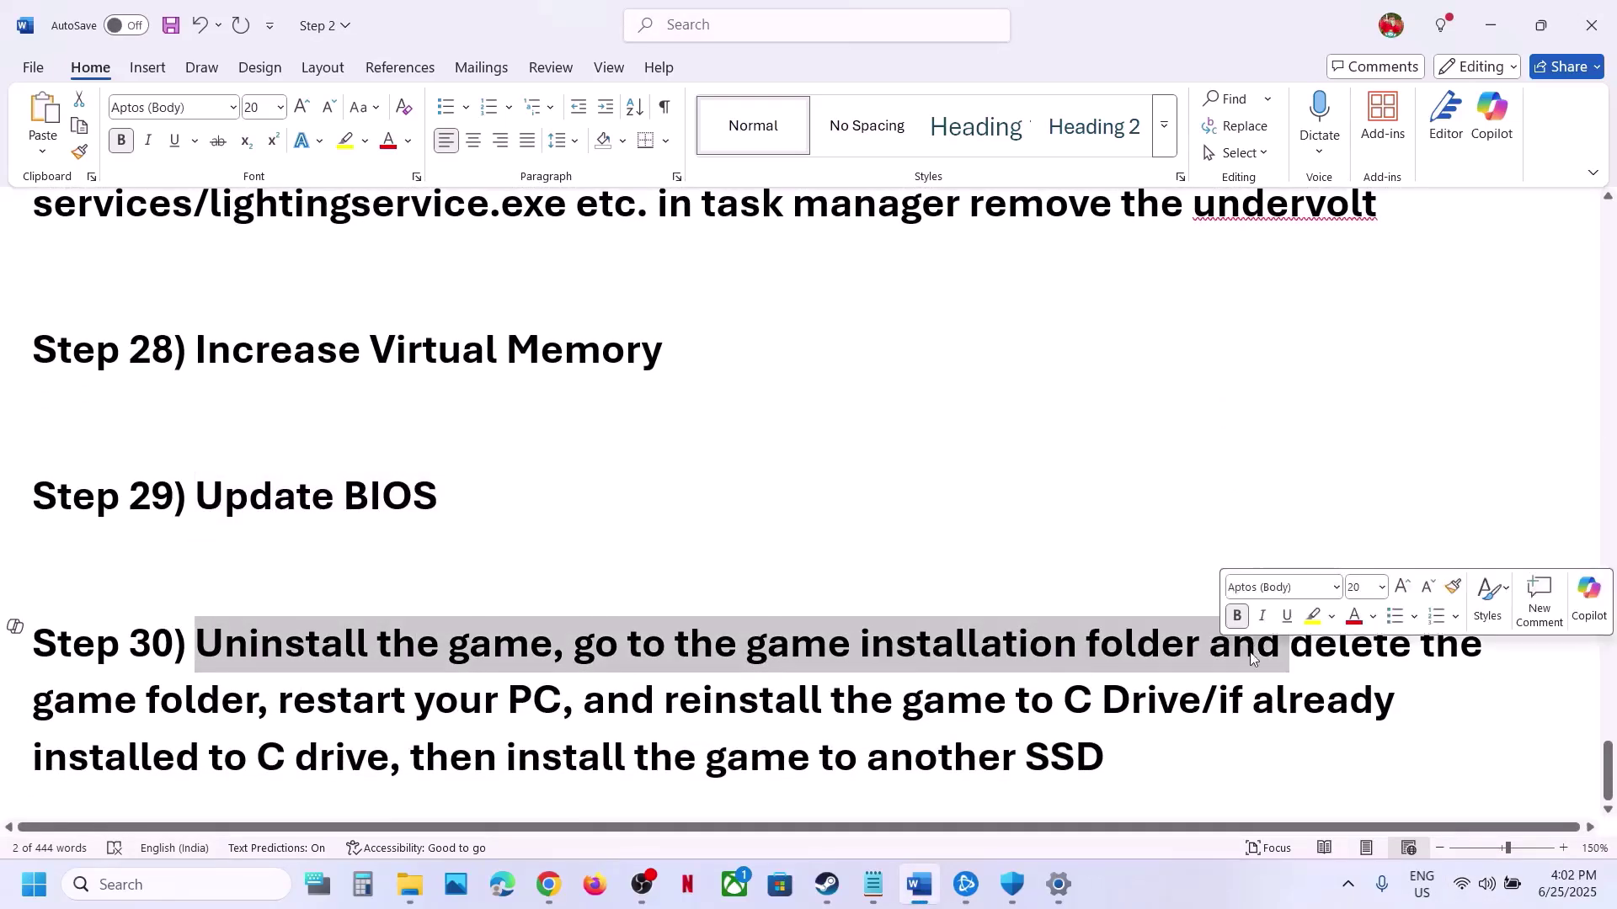
left_click(827, 884)
right_click(132, 347)
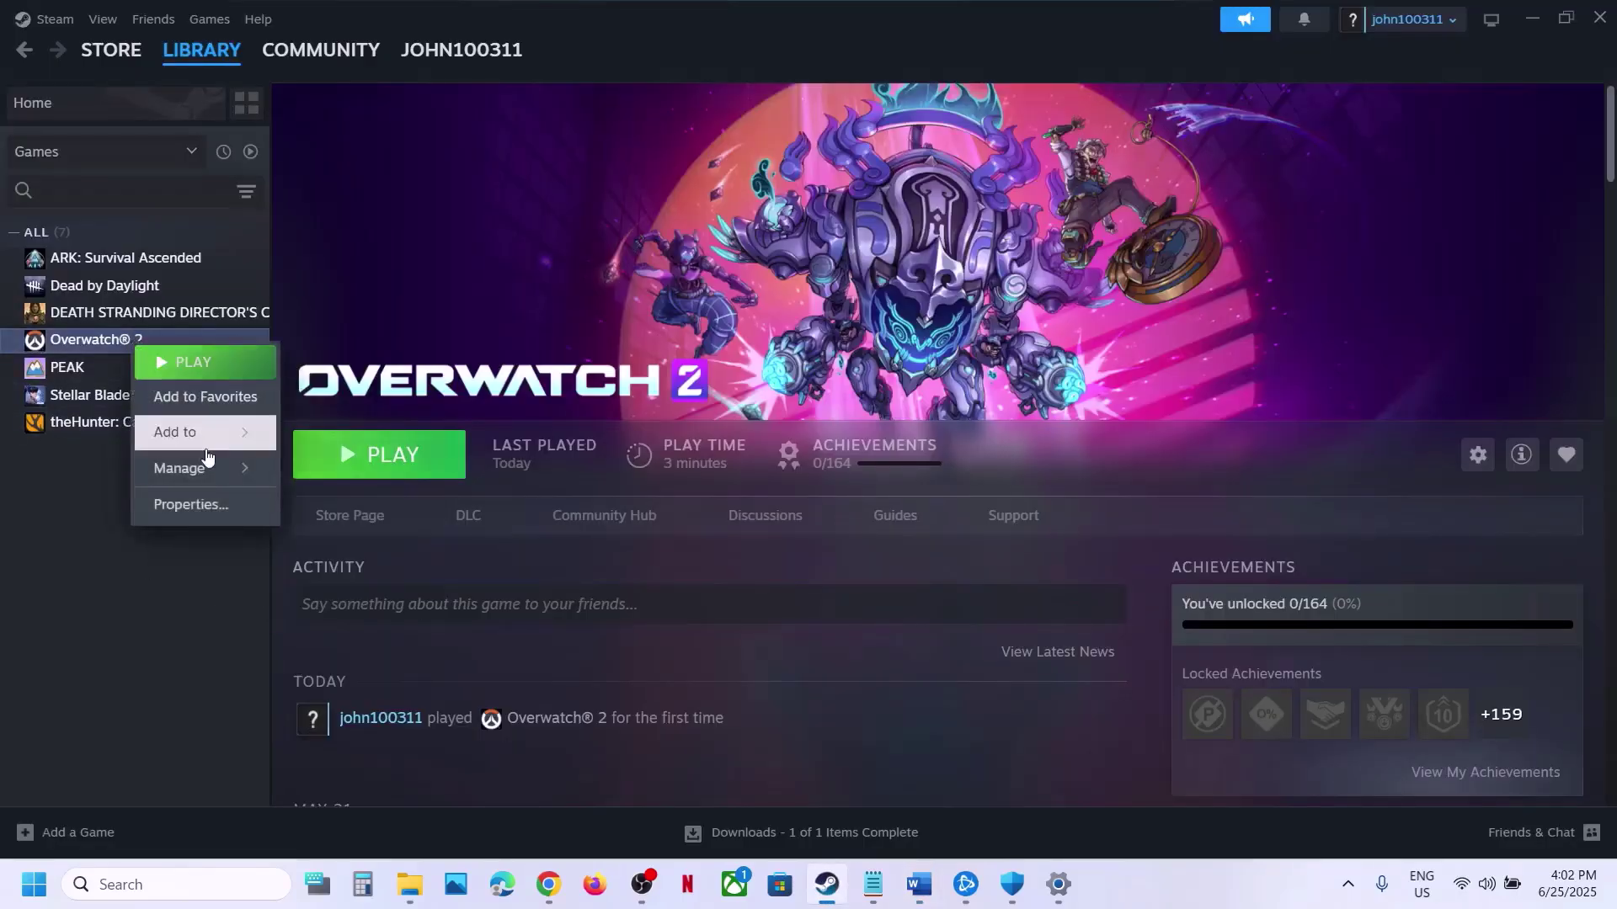
mouse_move(206, 467)
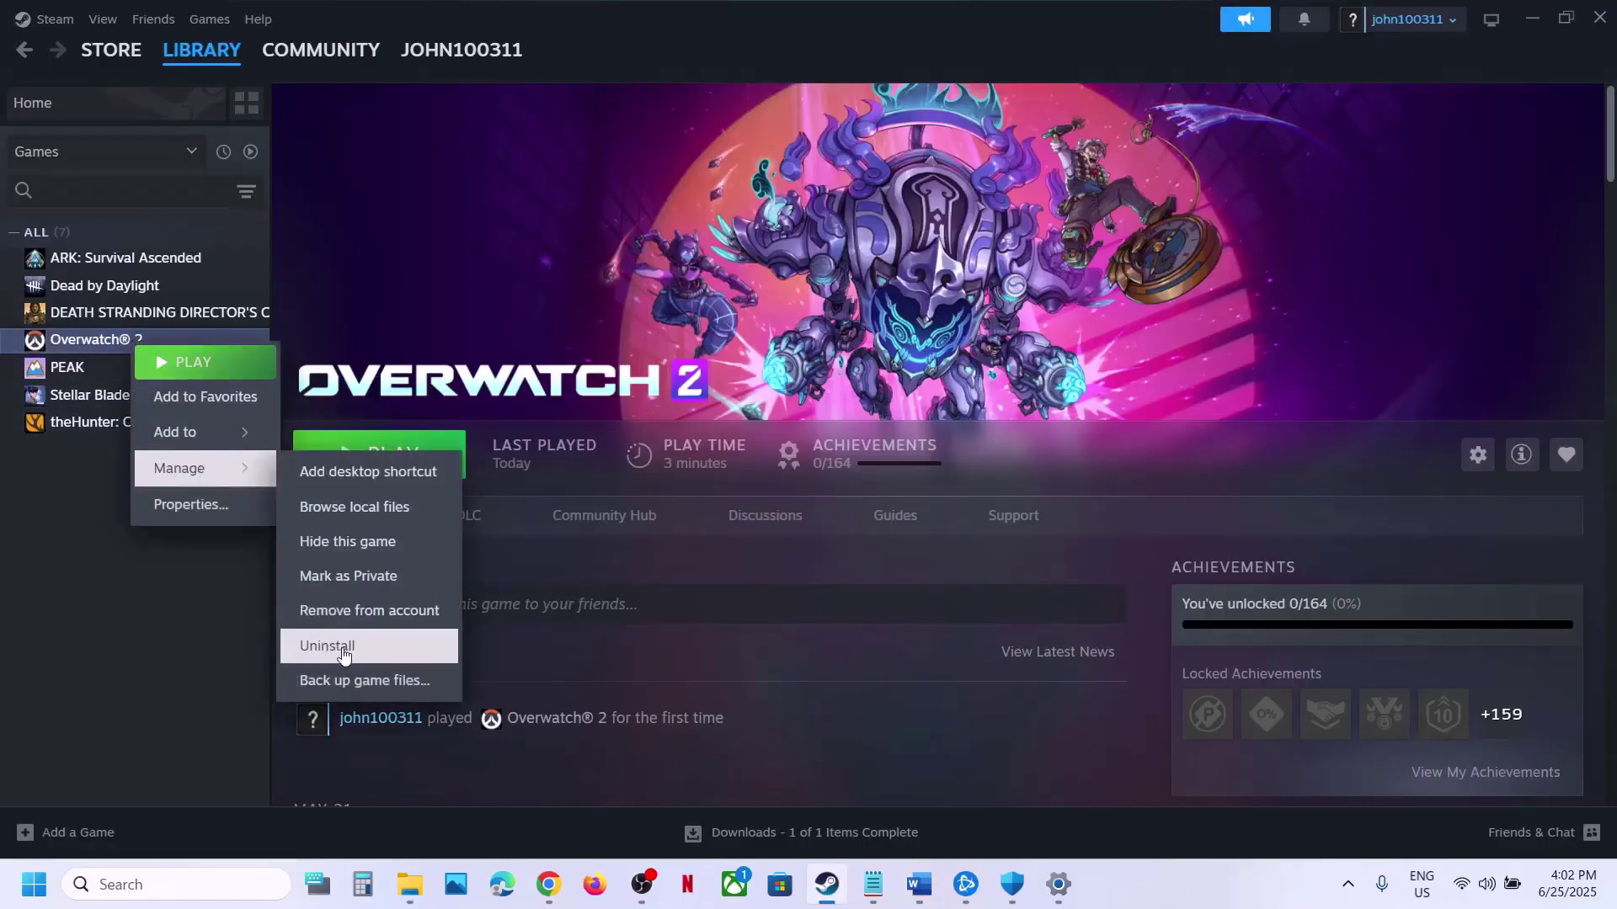
Step: Back in the Word notes, highlight Step 30's reinstall instructions for C Drive or another SSD, and view Overwatch 2 in Battle.net and Steam
left_click(907, 867)
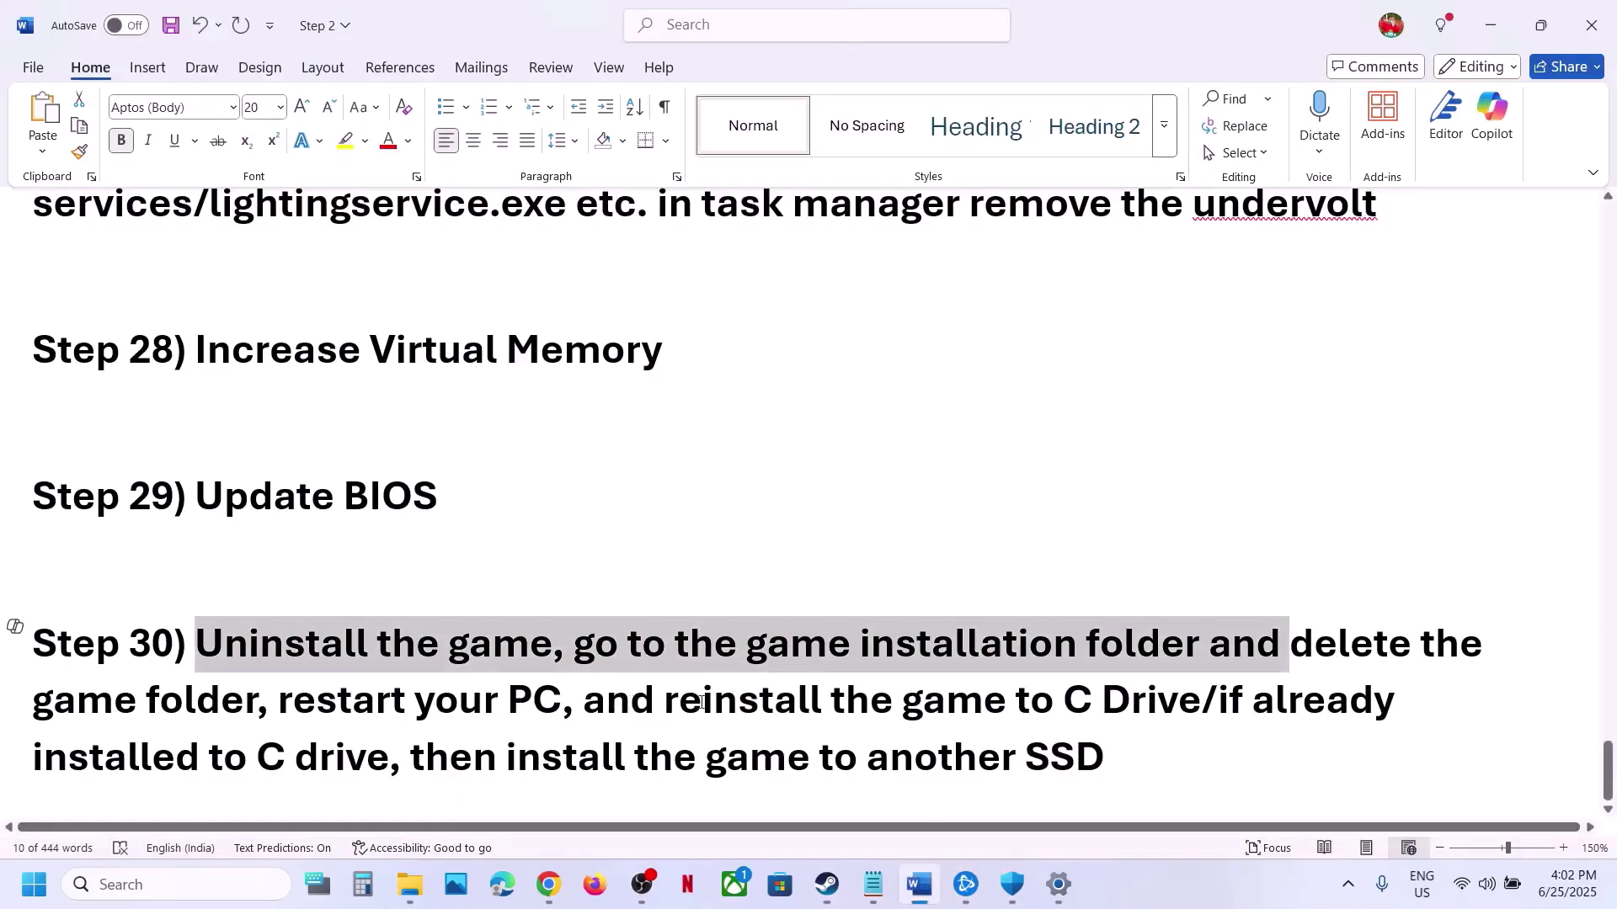
left_click_drag(665, 700, 1131, 689)
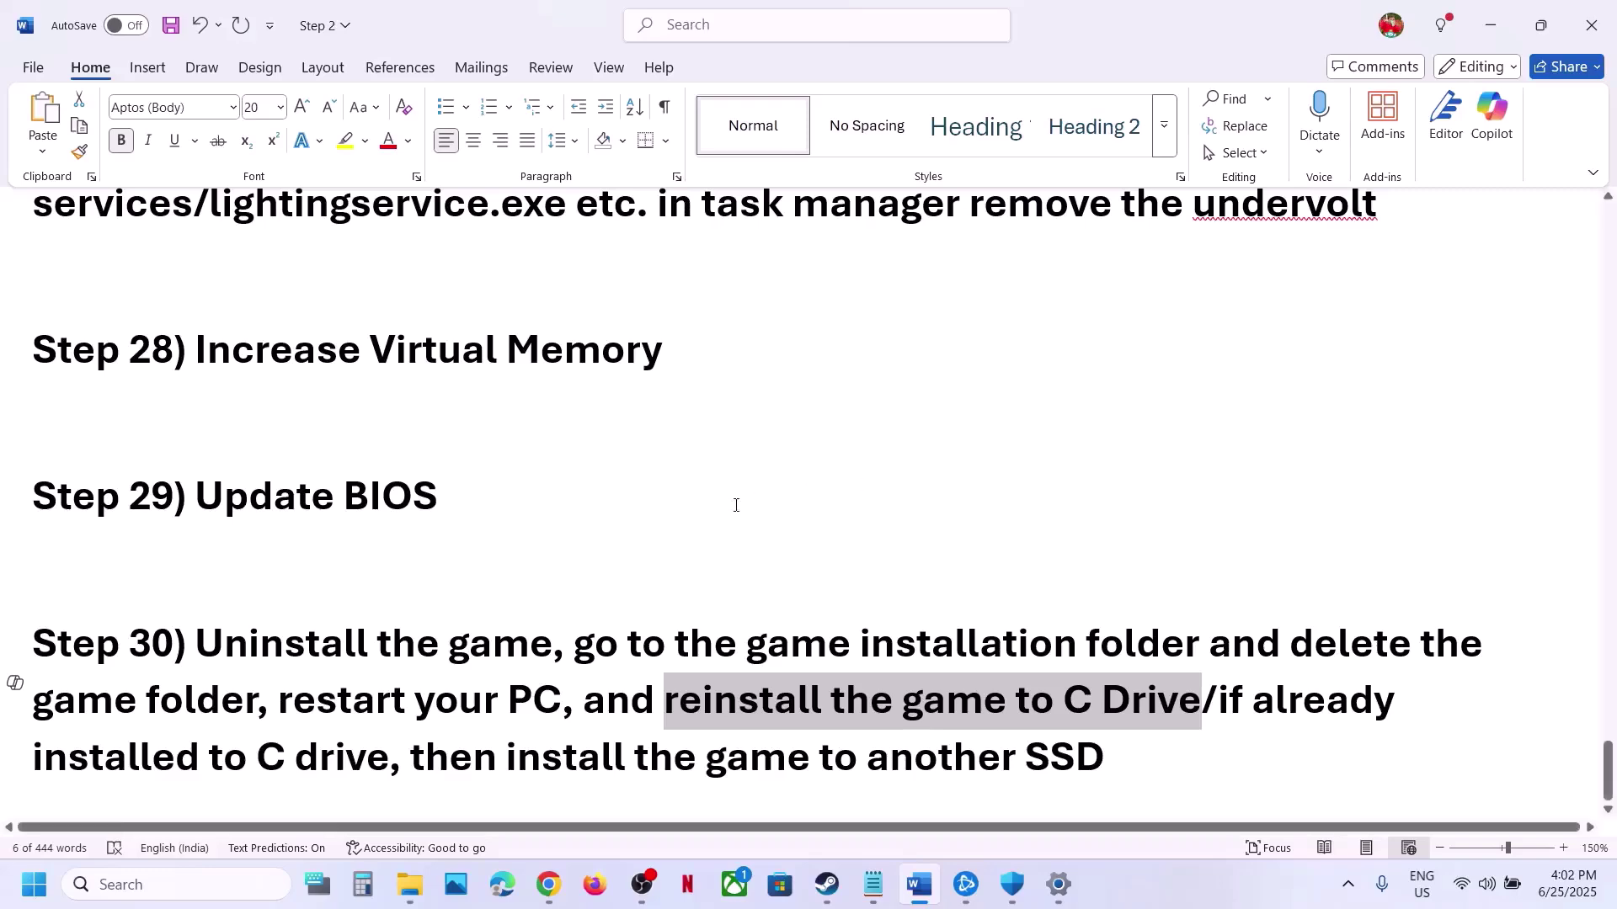
left_click_drag(430, 749, 1016, 752)
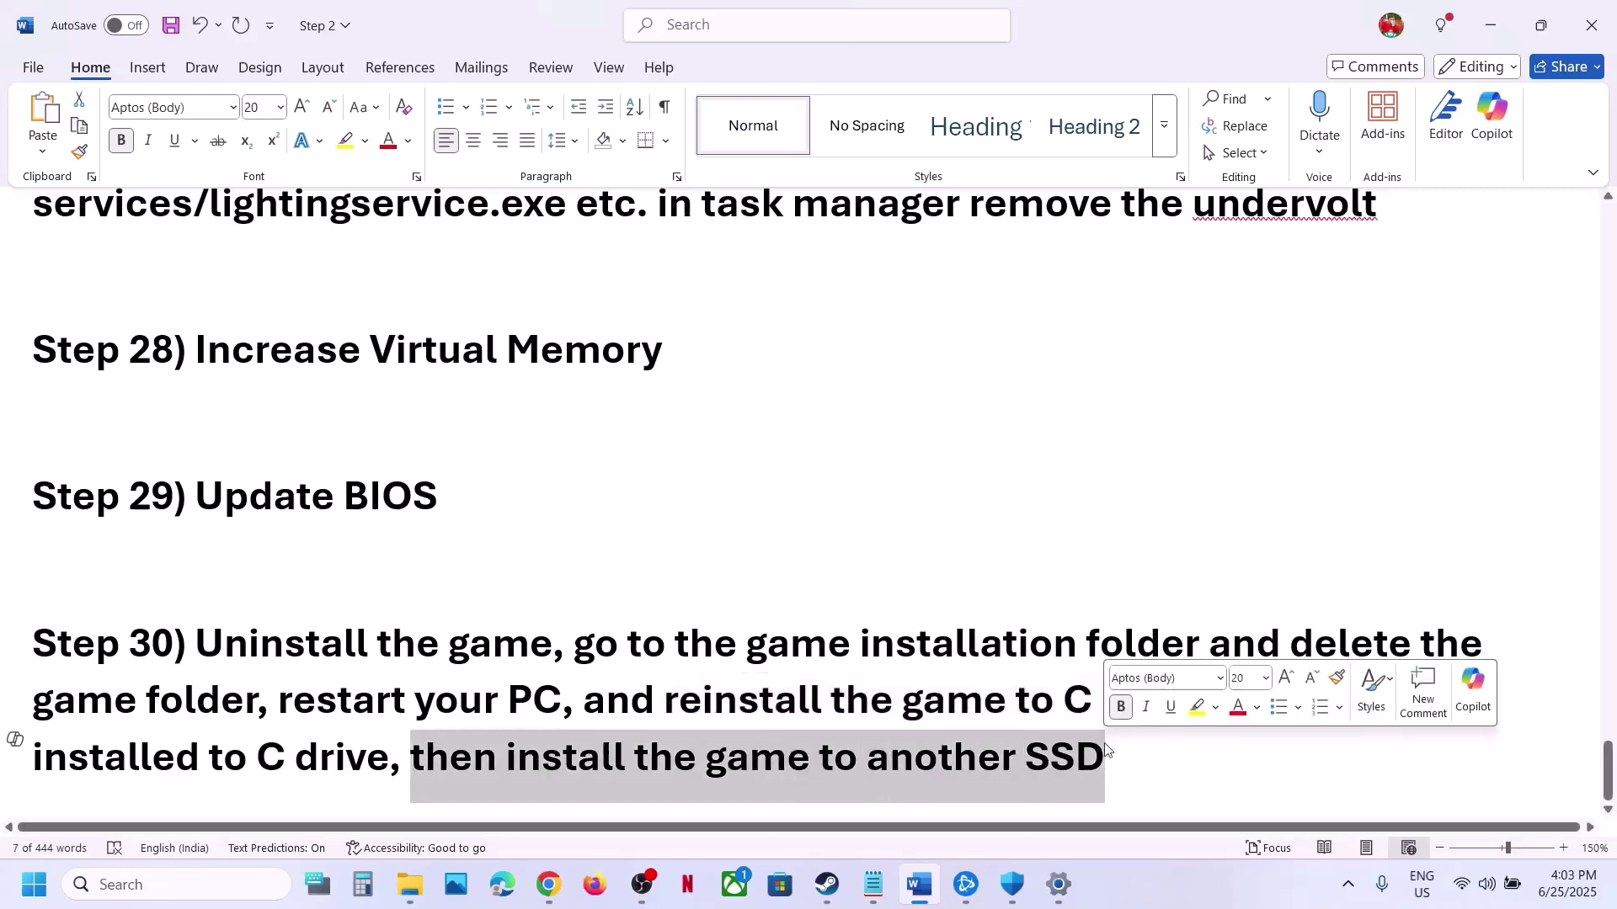
left_click(966, 884)
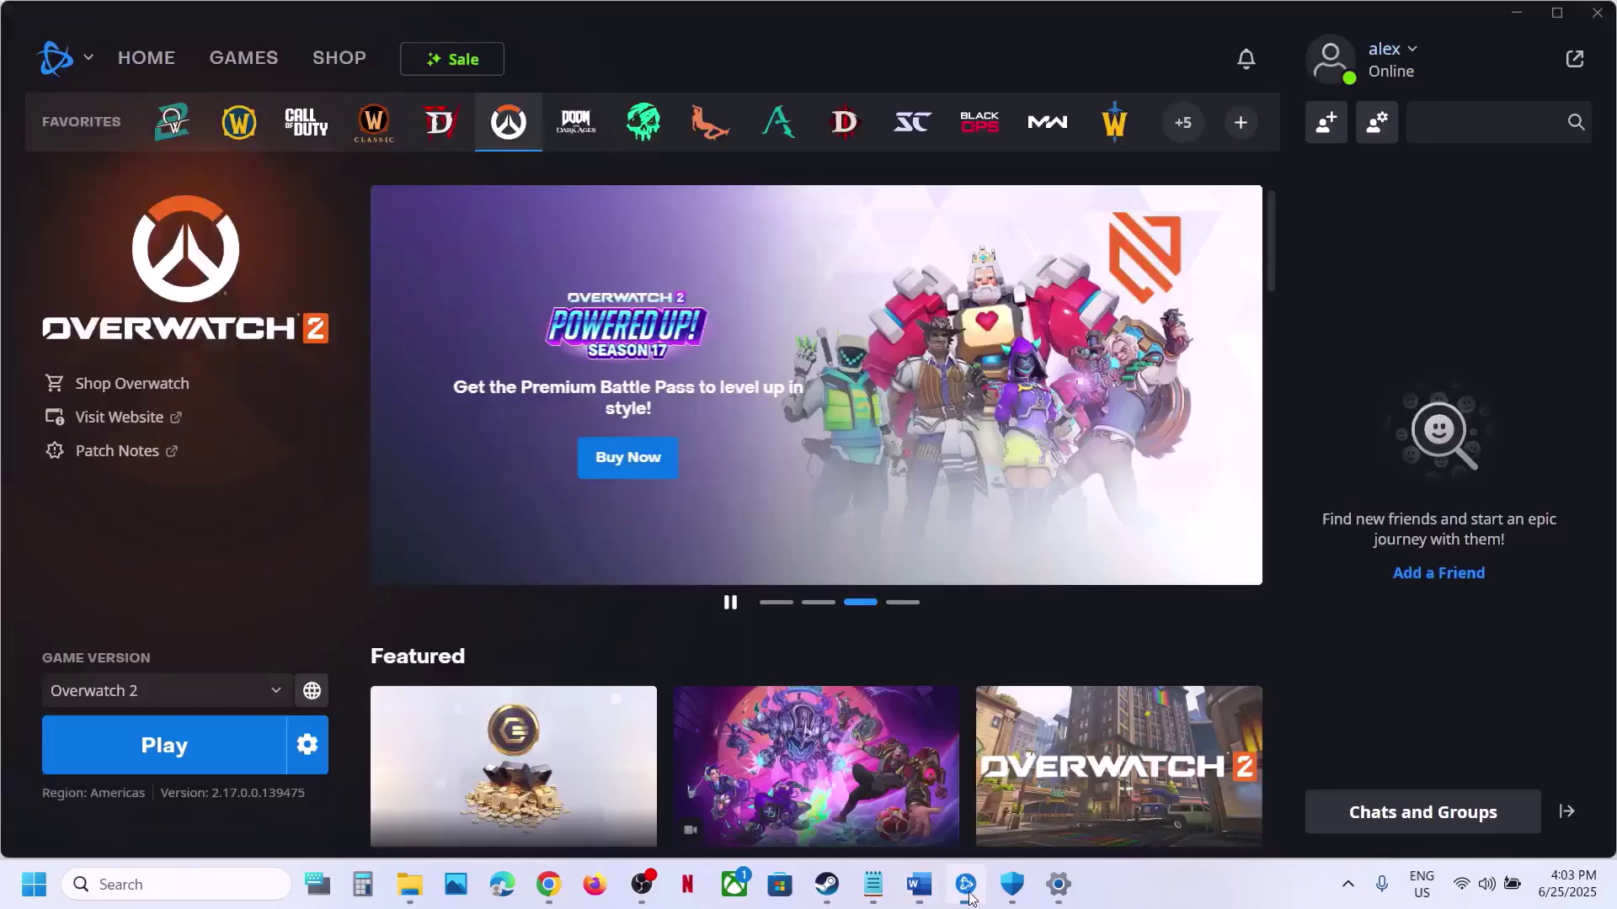
left_click(826, 884)
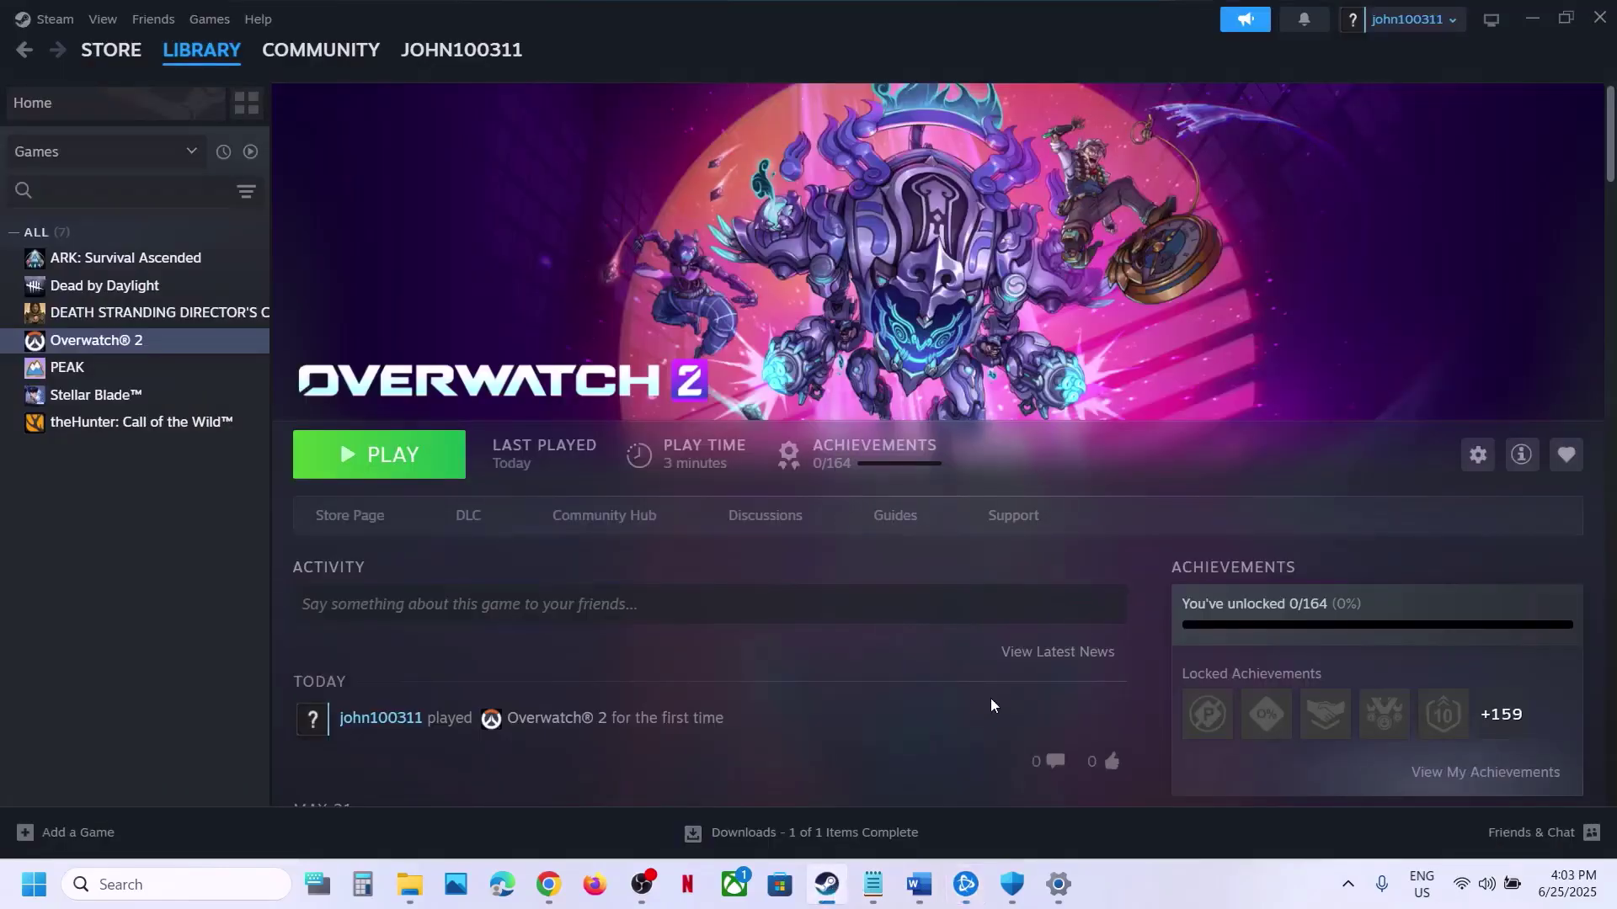